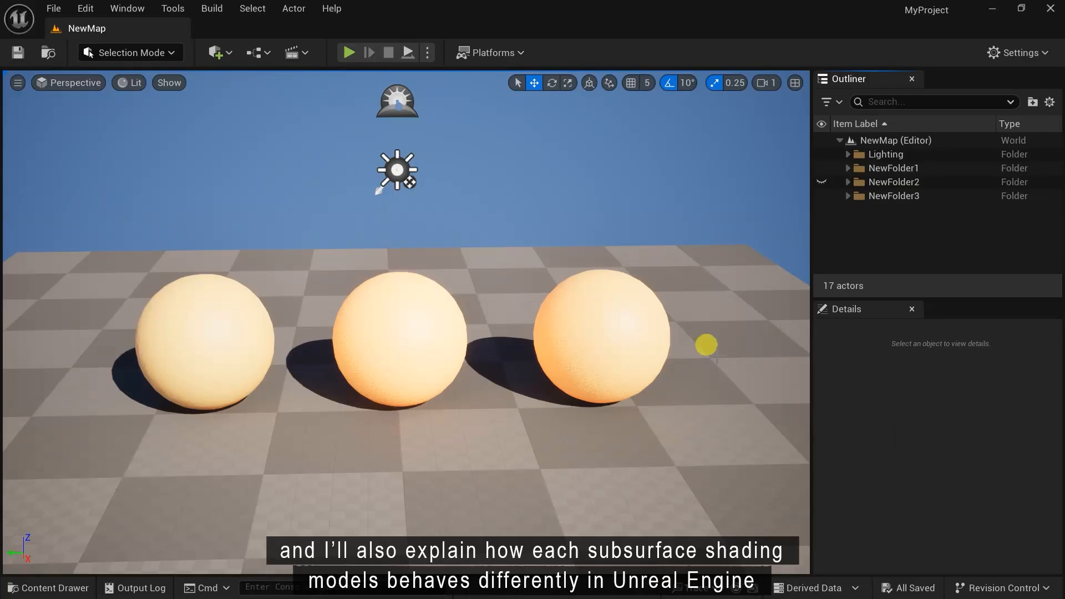
# Step: Hide the Lighting folder and show the contents of NewFolder2 in the level
pyautogui.click(821, 154)
pyautogui.click(821, 182)
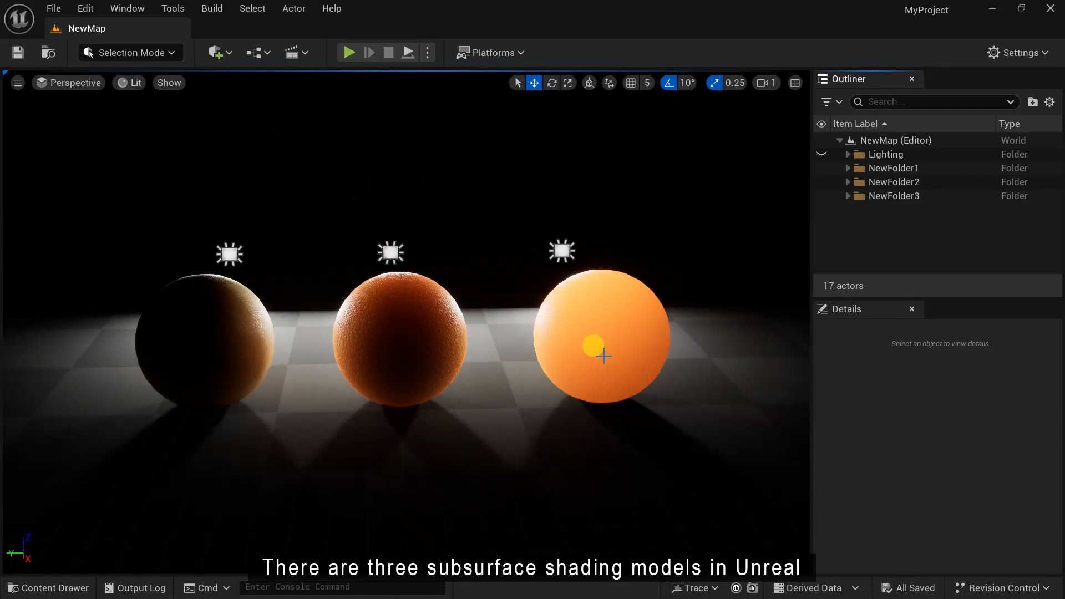
# Step: Examine each of the three skin spheres up close, and compare the whole row from farther back
pyautogui.click(602, 351)
pyautogui.press('f')
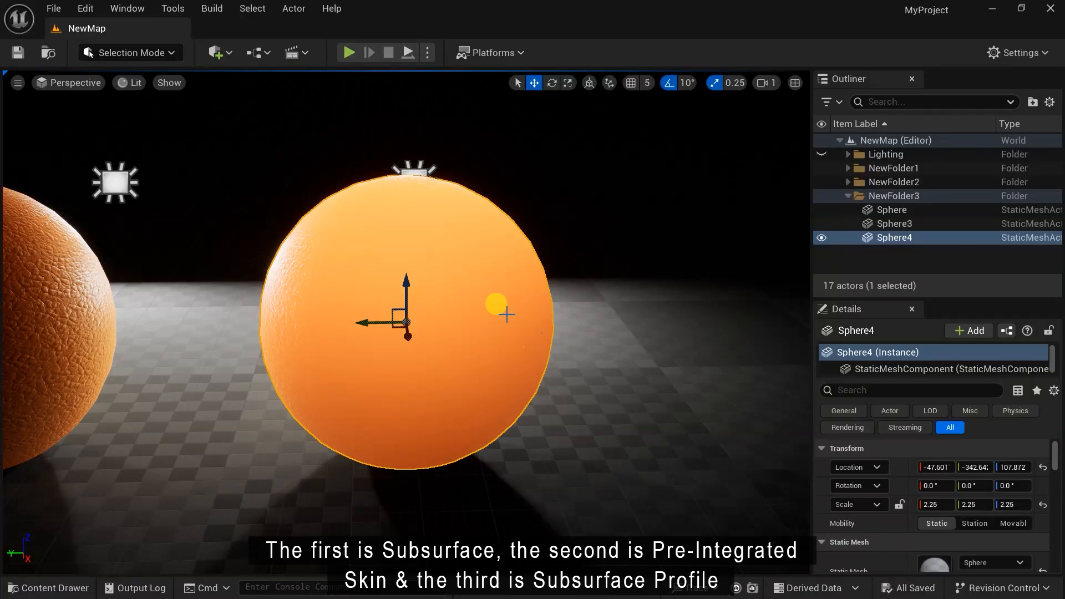
pyautogui.click(64, 355)
pyautogui.press('f')
pyautogui.click(432, 384)
pyautogui.click(67, 378)
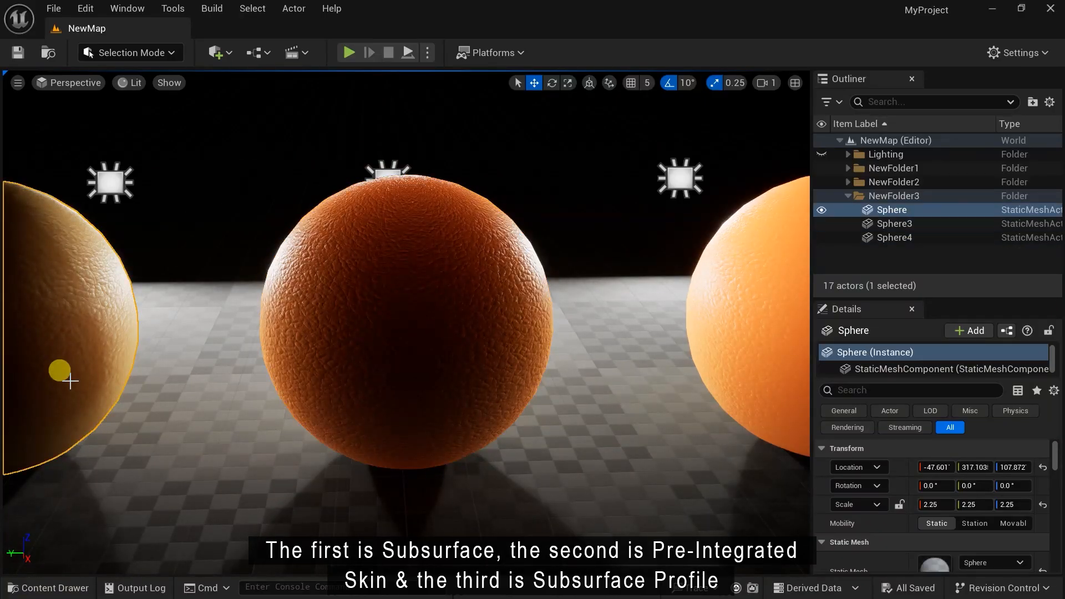
pyautogui.press('f')
pyautogui.click(509, 341)
pyautogui.scroll(-3, 311, 397)
pyautogui.moveTo(311, 397); pyautogui.dragTo(490, 317, button='right')
pyautogui.click(896, 257)
pyautogui.click(620, 276)
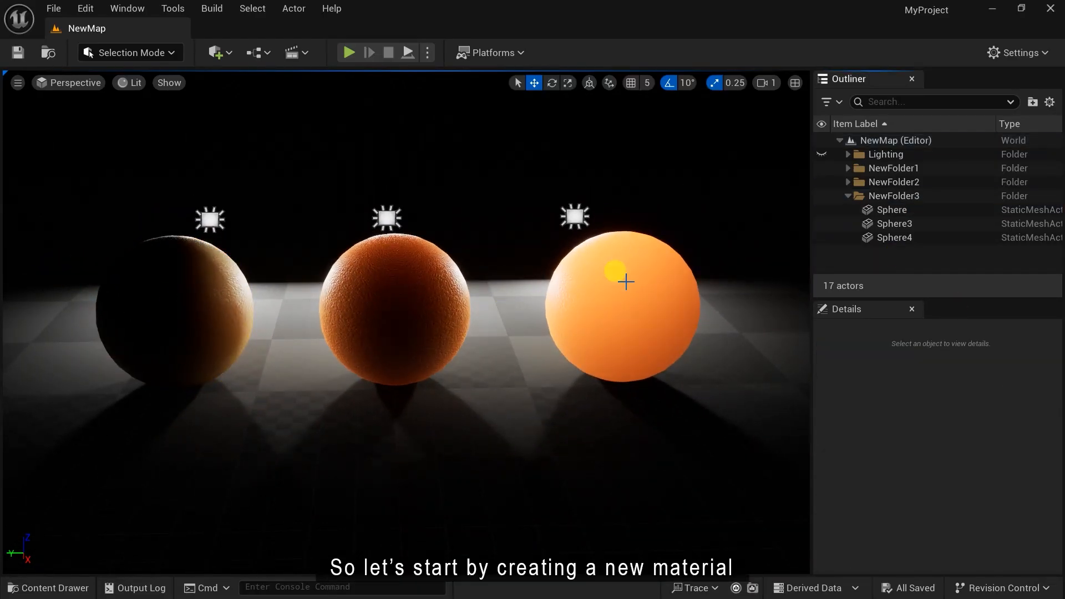
# Step: Open the Skin_mlt2 material from the Materials/skin folder for editing
pyautogui.hotkey('ctrl', 'space')
pyautogui.rightClick(848, 488)
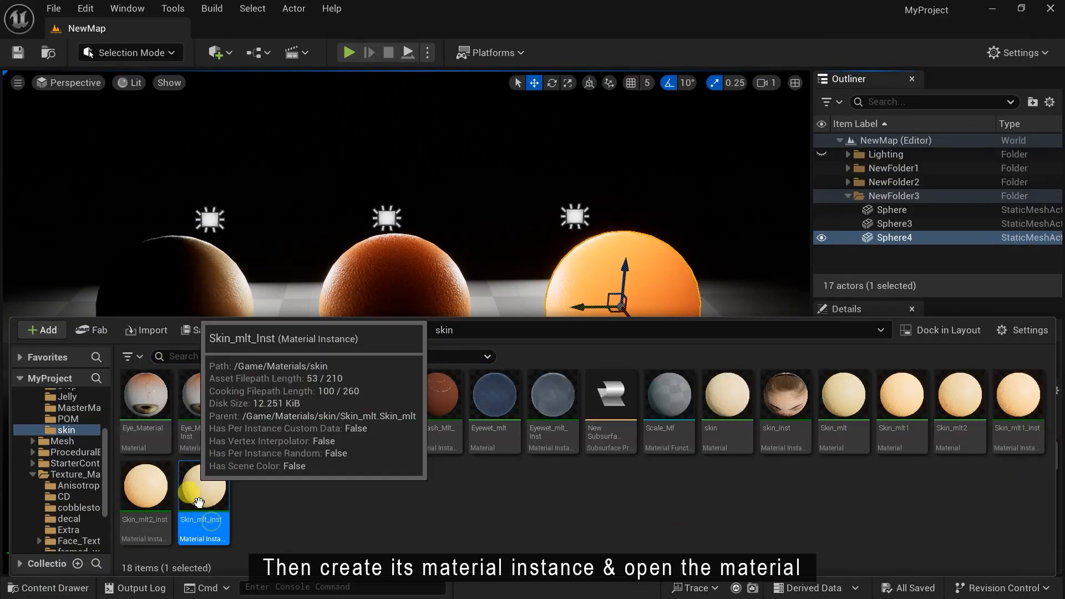
pyautogui.click(199, 487)
pyautogui.rightClick(854, 405)
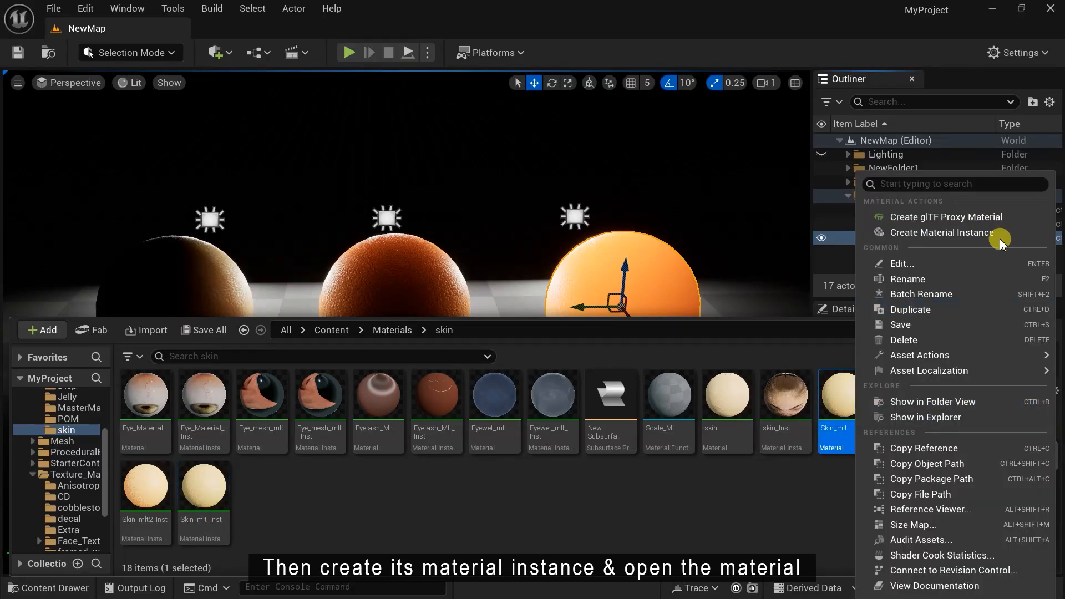
pyautogui.click(771, 534)
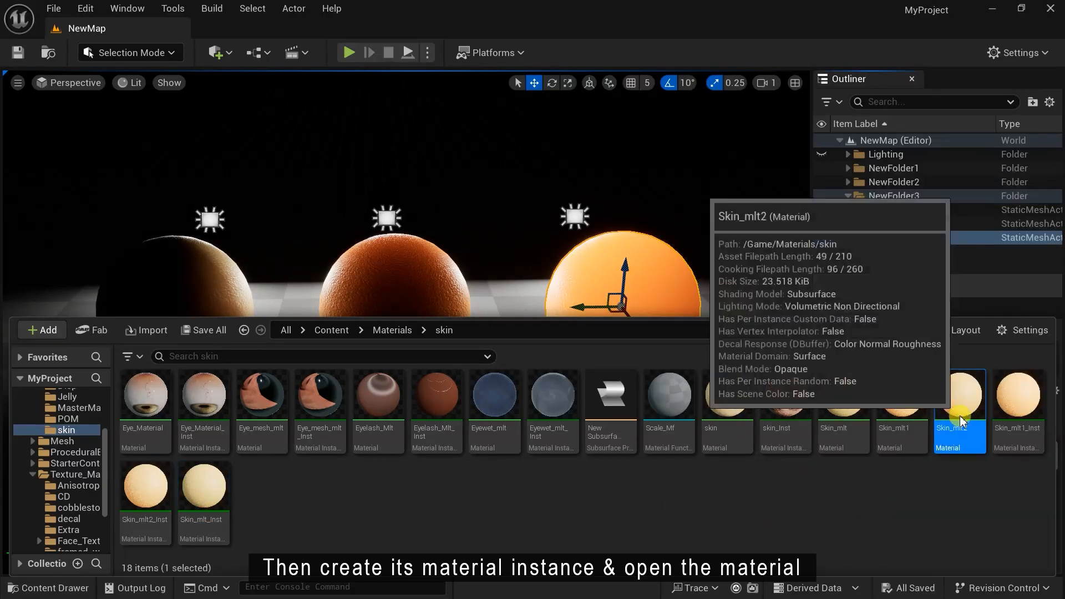
pyautogui.doubleClick(961, 416)
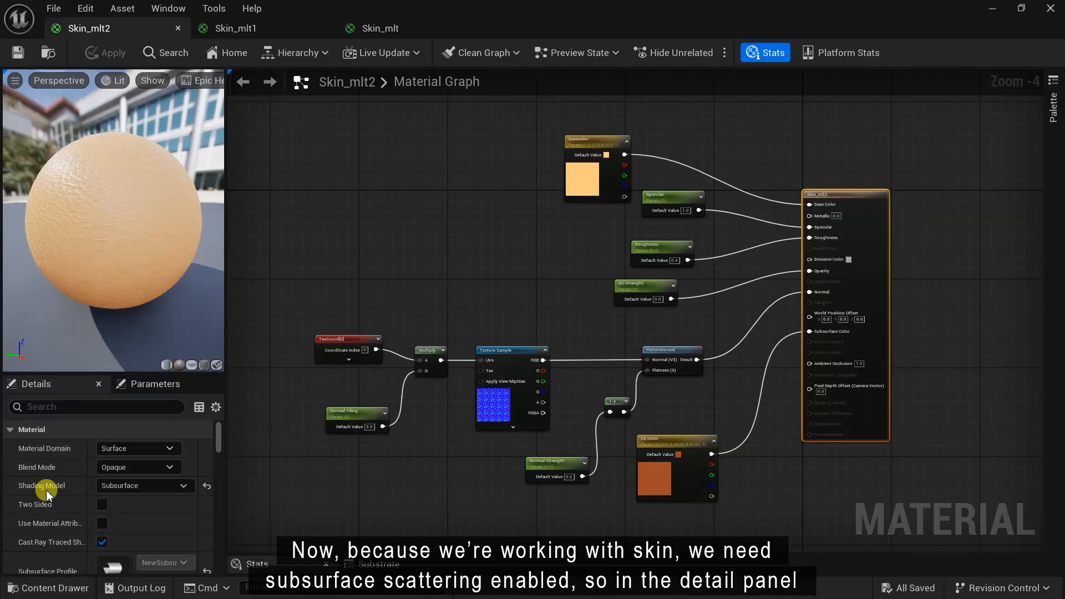
# Step: Reset the shading model of Skin_mlt2 and set it to Subsurface
pyautogui.click(207, 486)
pyautogui.click(174, 486)
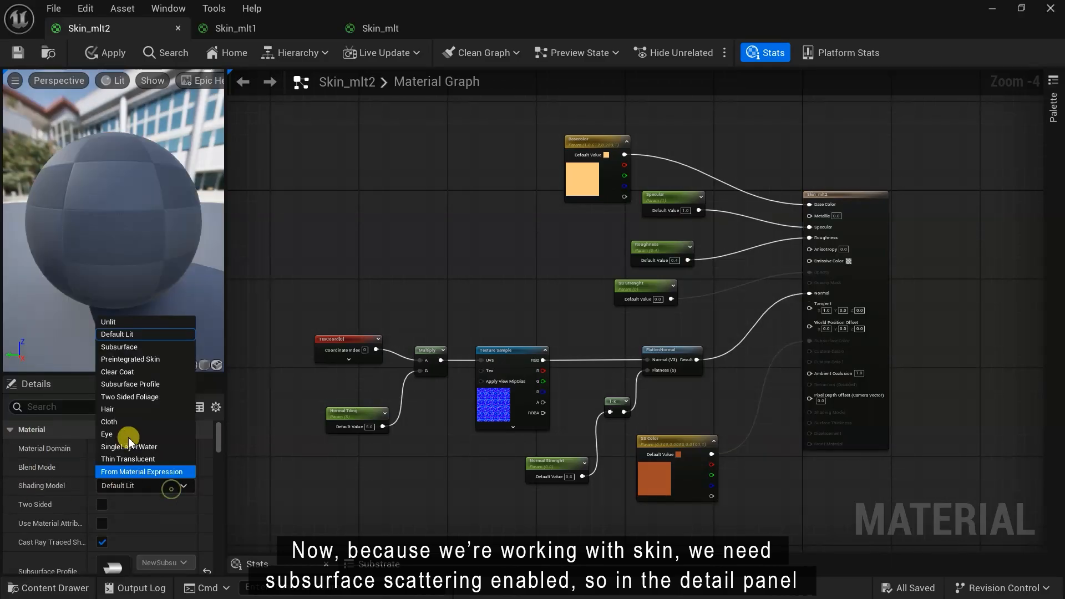
pyautogui.click(120, 347)
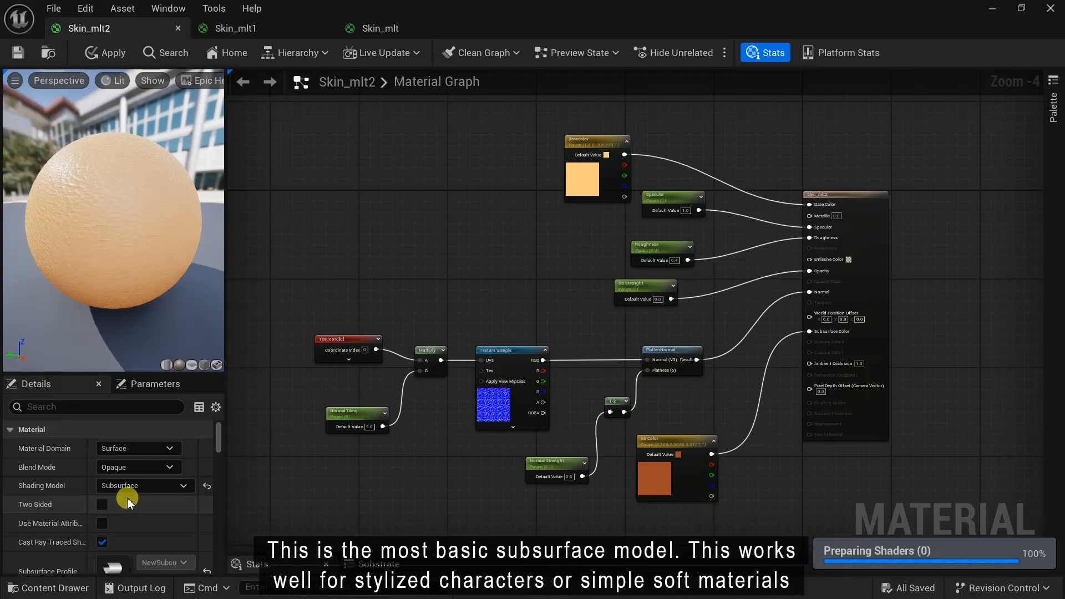
# Step: Examine the Basecolor parameter's colour and the Specular, Roughness and SS Strenght parameters in the Skin_mlt2 graph
pyautogui.scroll(5, 573, 268)
pyautogui.moveTo(573, 268); pyautogui.dragTo(376, 409, button='right')
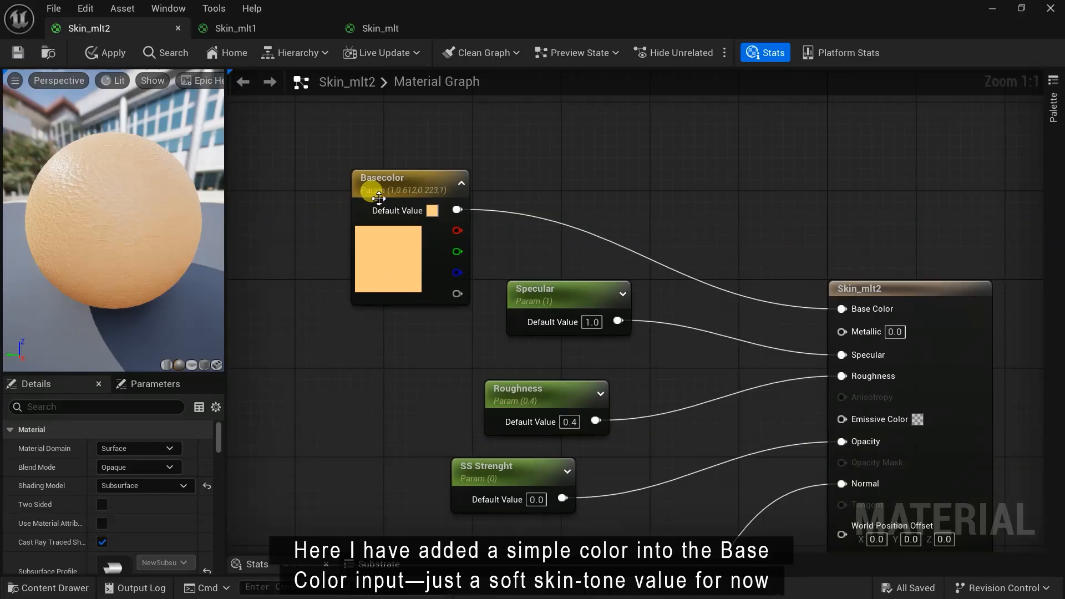
pyautogui.doubleClick(389, 259)
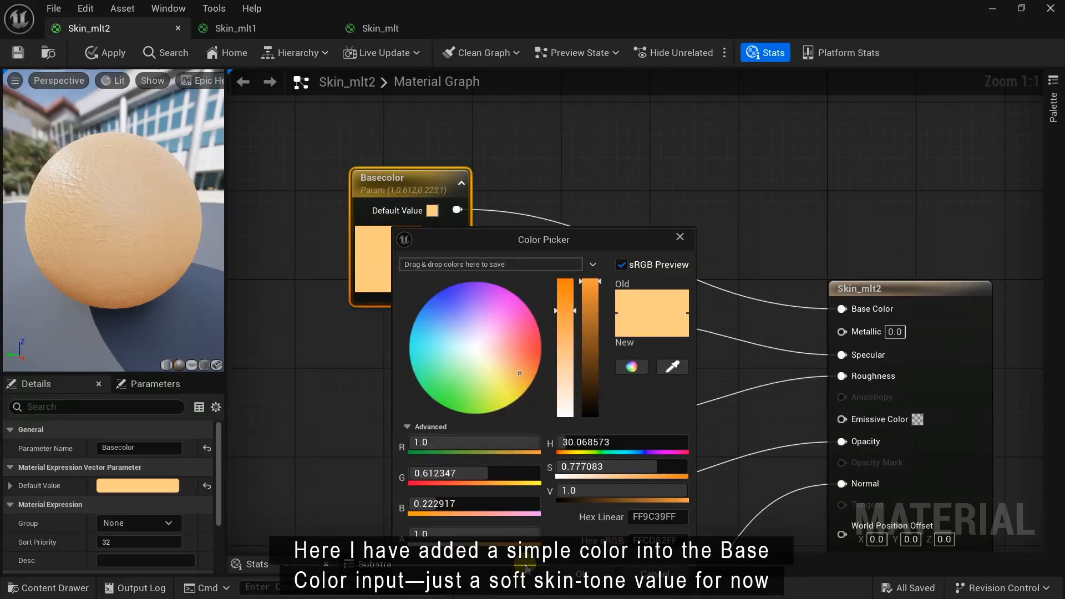
pyautogui.click(573, 577)
pyautogui.moveTo(433, 438); pyautogui.dragTo(457, 368, button='right')
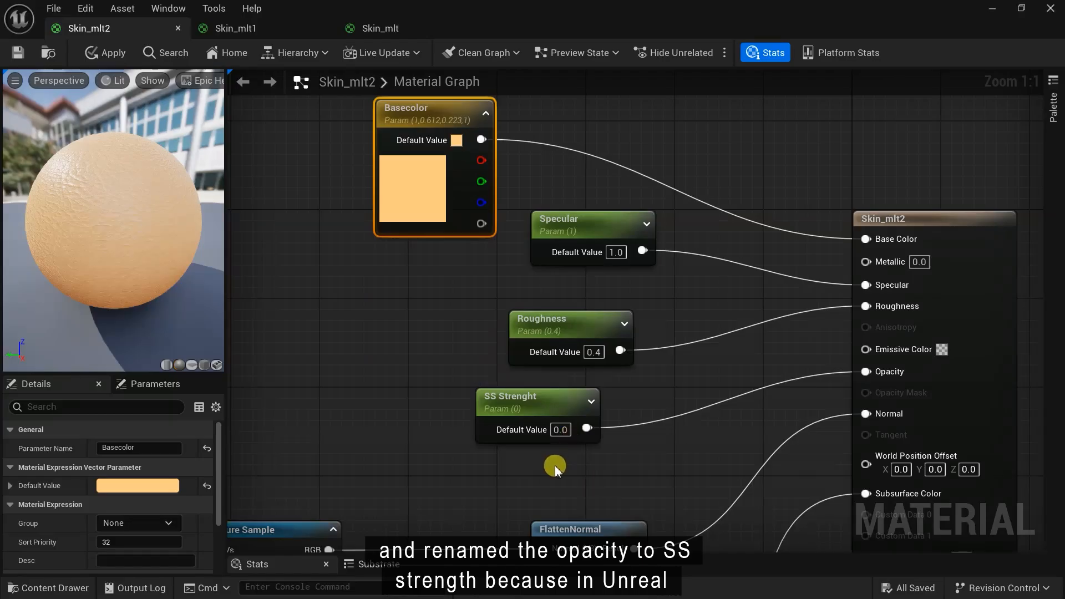
pyautogui.scroll(-1, 556, 469)
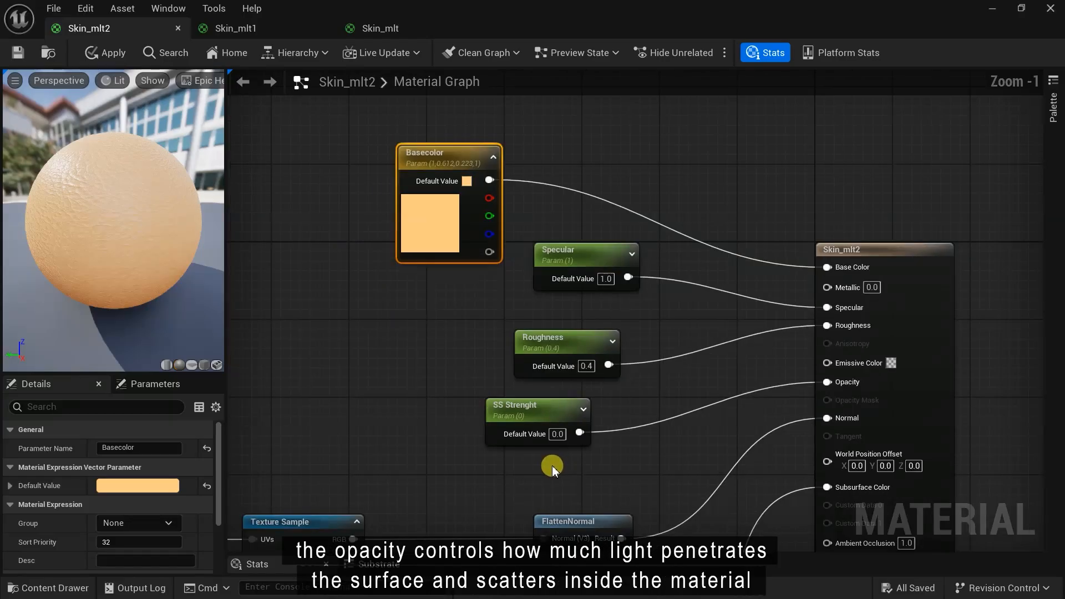
# Step: Examine the tiled normal map nodes, the FlattenNormal strength setup and the SS Color parameter's colour in Skin_mlt2
pyautogui.moveTo(609, 455); pyautogui.dragTo(894, 194, button='right')
pyautogui.moveTo(588, 249); pyautogui.dragTo(598, 250)
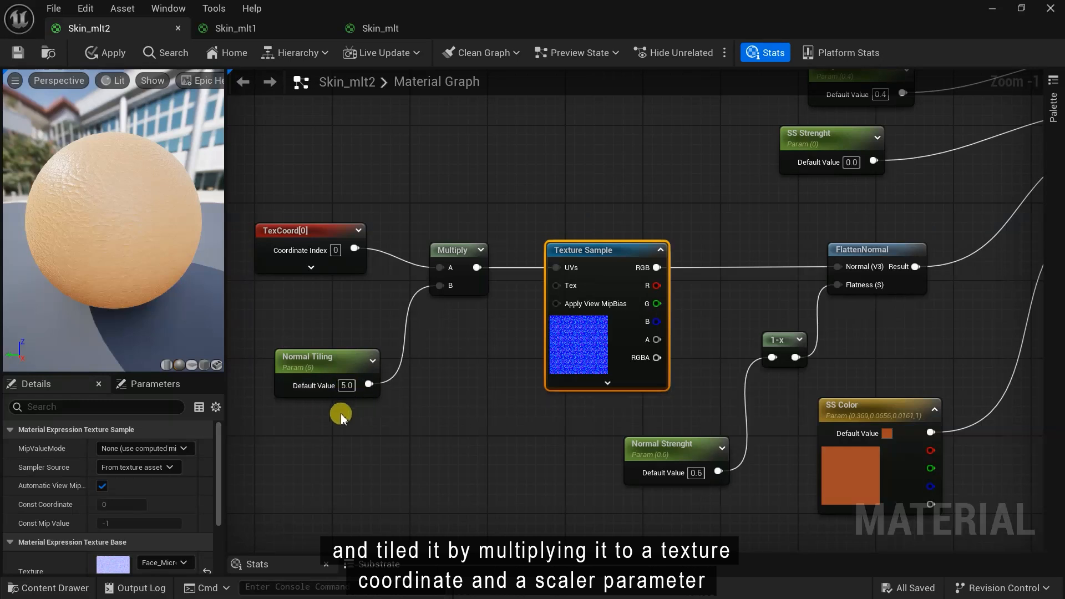
pyautogui.moveTo(624, 414); pyautogui.dragTo(469, 372, button='right')
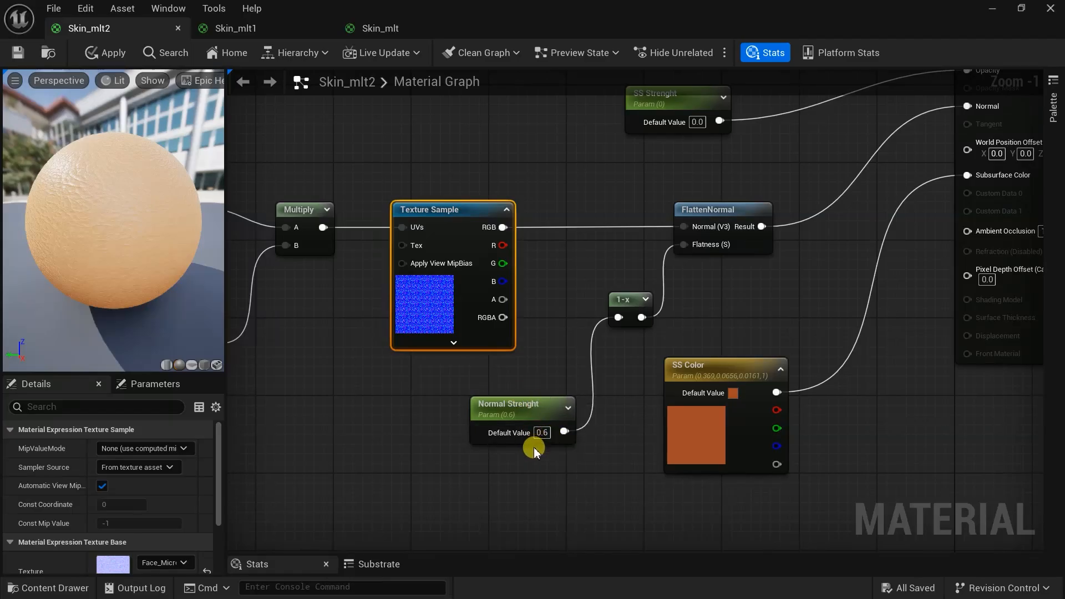
pyautogui.moveTo(792, 309); pyautogui.dragTo(629, 316, button='right')
pyautogui.scroll(1, 628, 316)
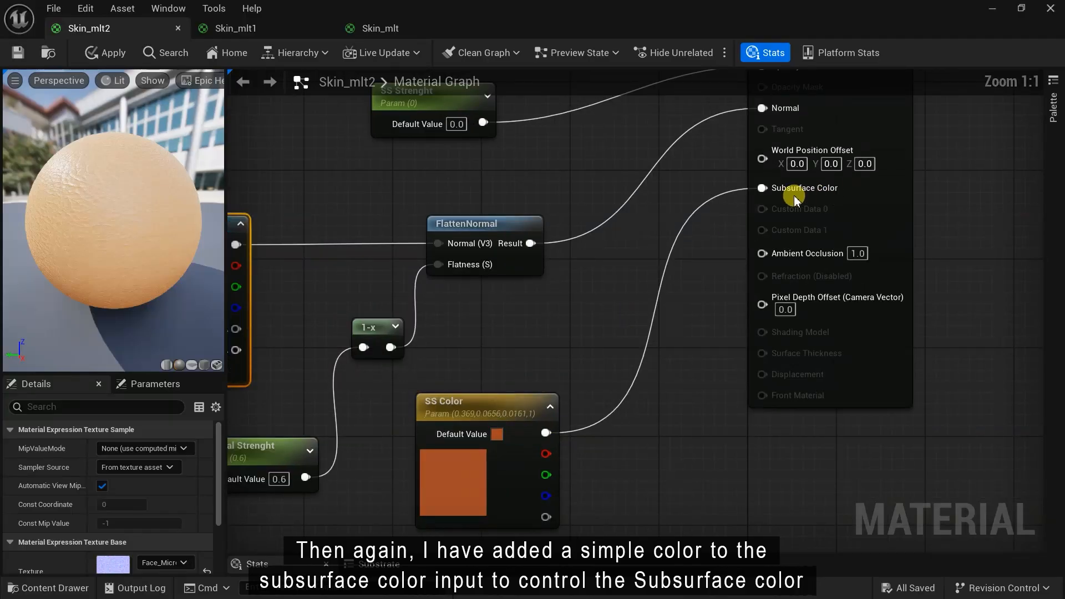
pyautogui.doubleClick(471, 466)
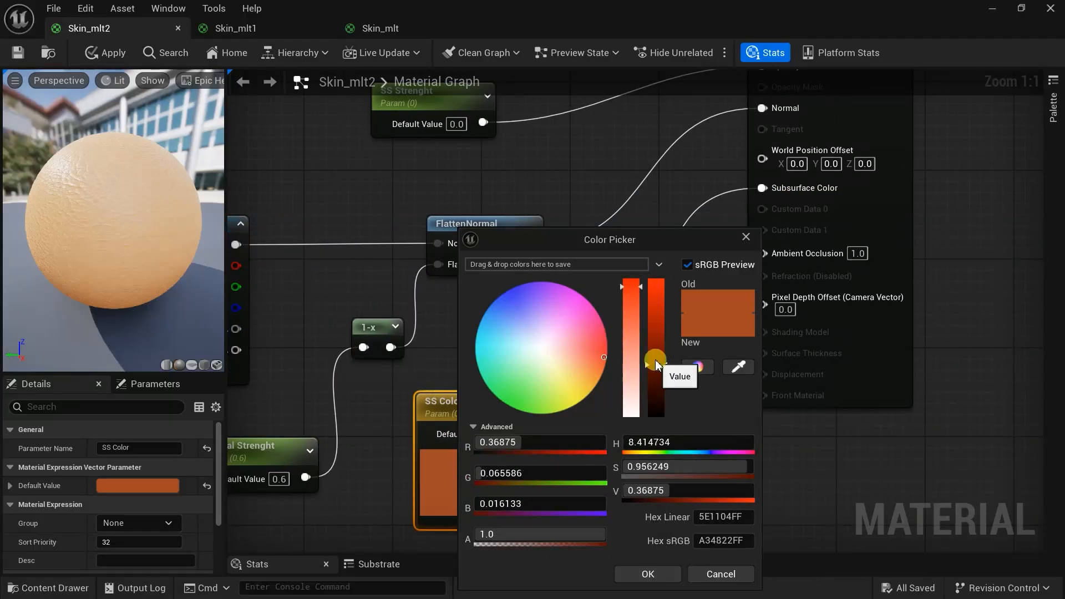
pyautogui.click(659, 574)
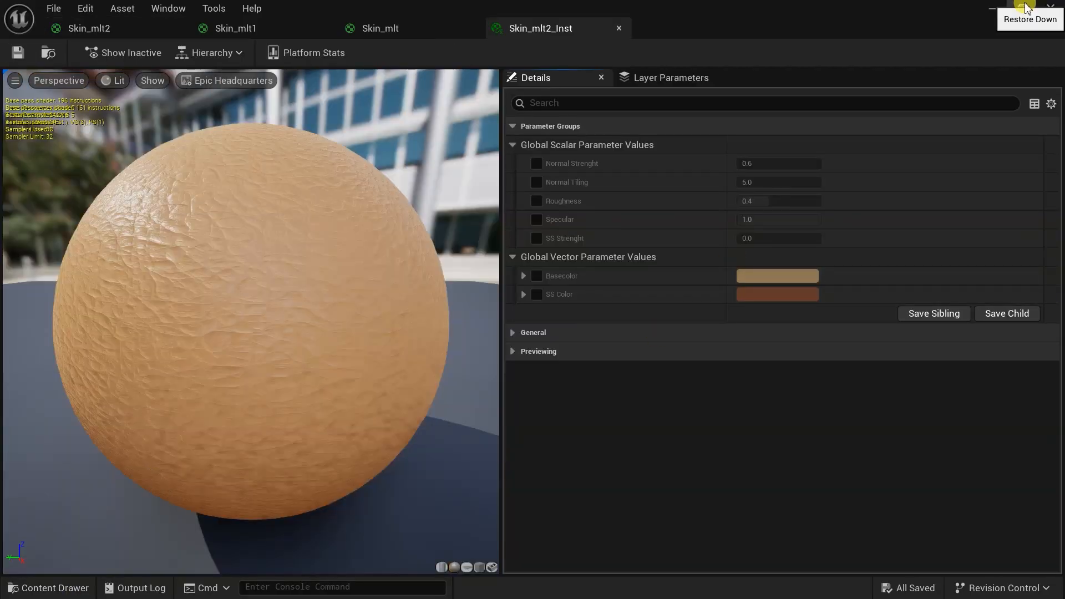
# Step: Shrink the Skin_mlt2_Inst editor window and place it beside the Subsurface sphere so both are visible
pyautogui.click(1021, 8)
pyautogui.moveTo(41, 303); pyautogui.dragTo(258, 303)
pyautogui.moveTo(527, 122); pyautogui.dragTo(303, 16)
pyautogui.moveTo(248, 443); pyautogui.dragTo(247, 522)
pyautogui.moveTo(685, 293); pyautogui.dragTo(552, 314, button='right')
# Step: Enable overrides for Normal Strenght, Normal Tiling, Roughness, Specular, SS Strenght, Basecolor and SS Color in Skin_mlt2_Inst
pyautogui.click(207, 167)
pyautogui.click(206, 186)
pyautogui.click(206, 204)
pyautogui.click(206, 223)
pyautogui.click(206, 242)
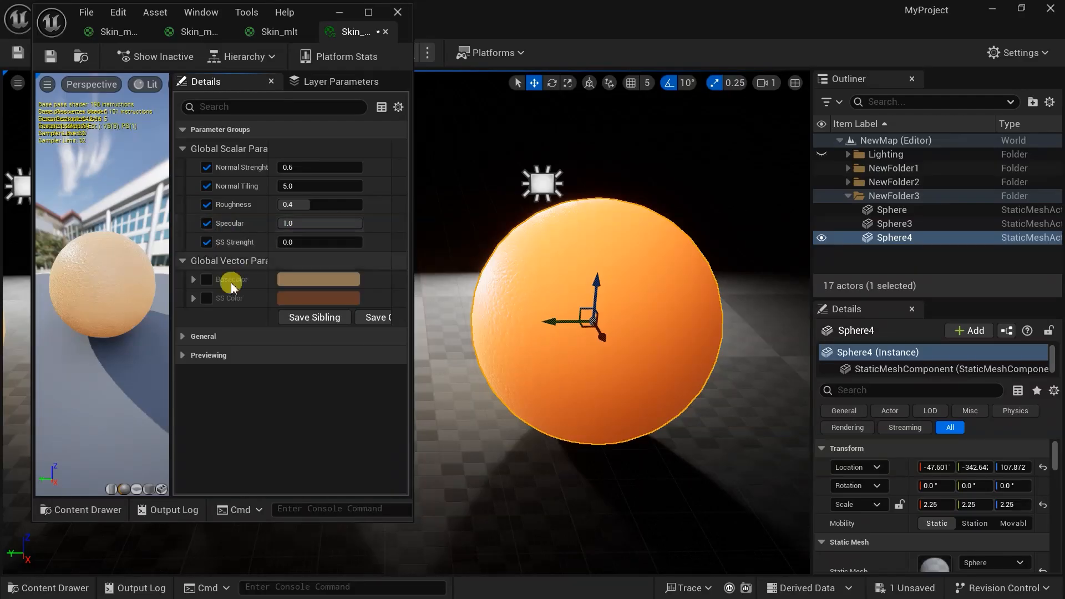
pyautogui.click(206, 279)
pyautogui.click(206, 298)
# Step: Compare the sphere's scattering with SS Strenght set to 1 and back to 0
pyautogui.click(303, 241)
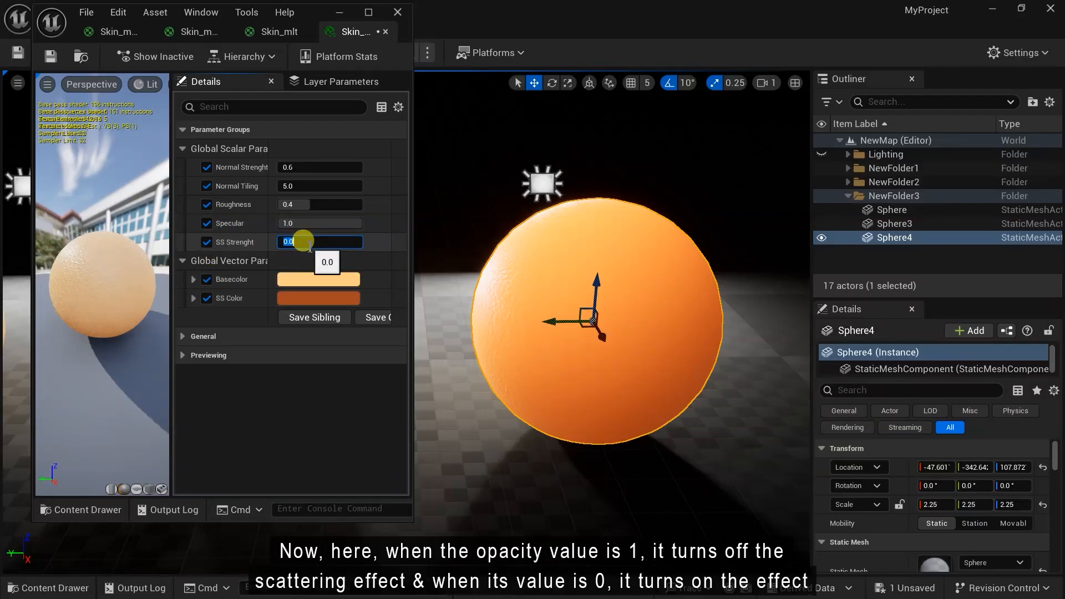
pyautogui.write('1')
pyautogui.press('Return')
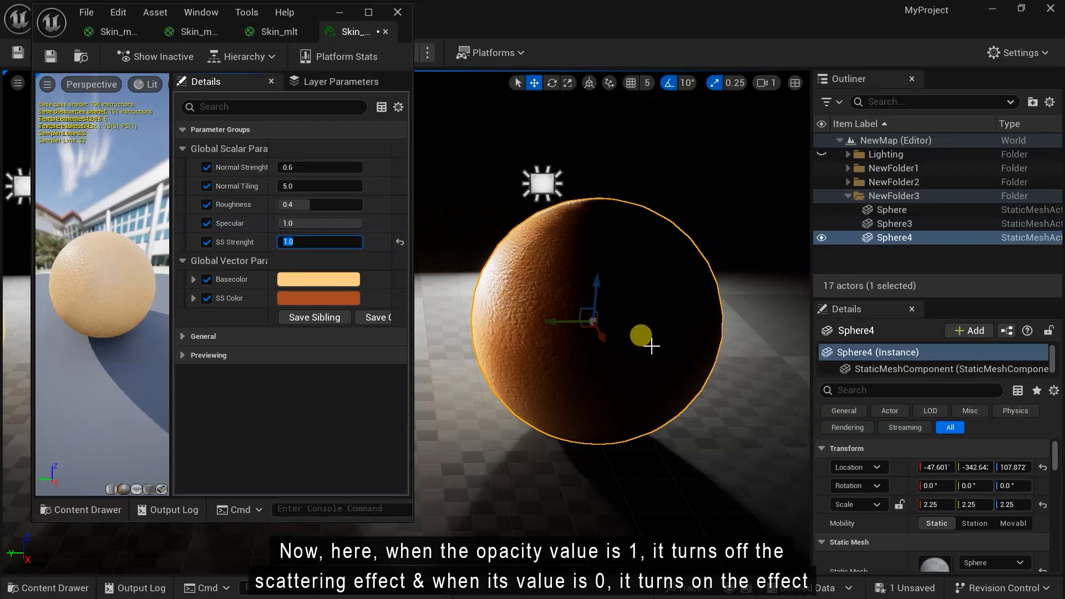
pyautogui.write('0')
pyautogui.press('Return')
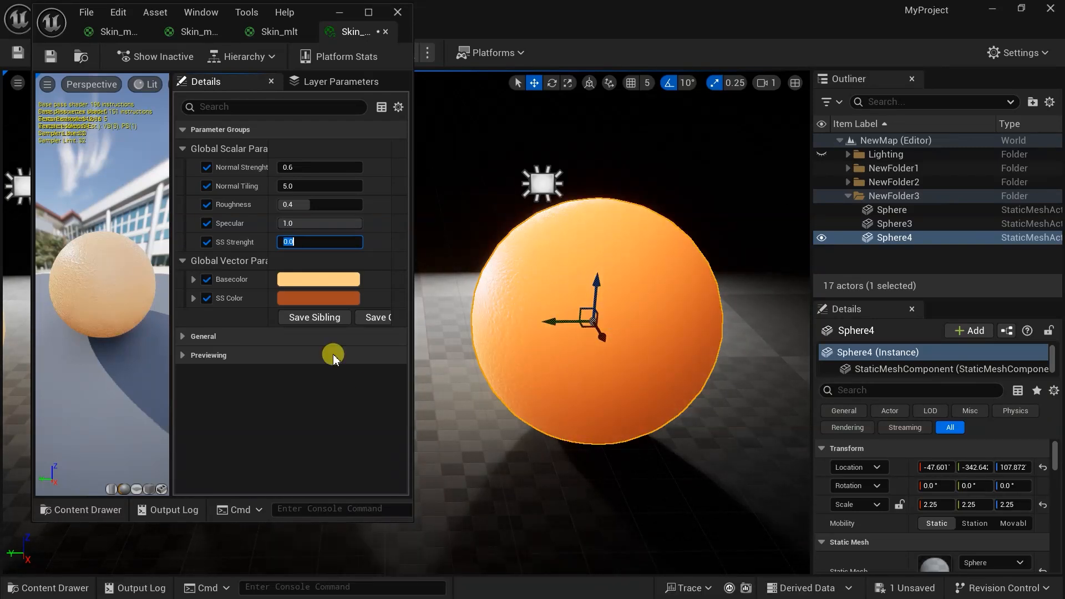
# Step: Try a different SS Color on the material instance and cancel the colour change
pyautogui.click(319, 298)
pyautogui.moveTo(127, 211); pyautogui.dragTo(201, 208)
pyautogui.click(325, 471)
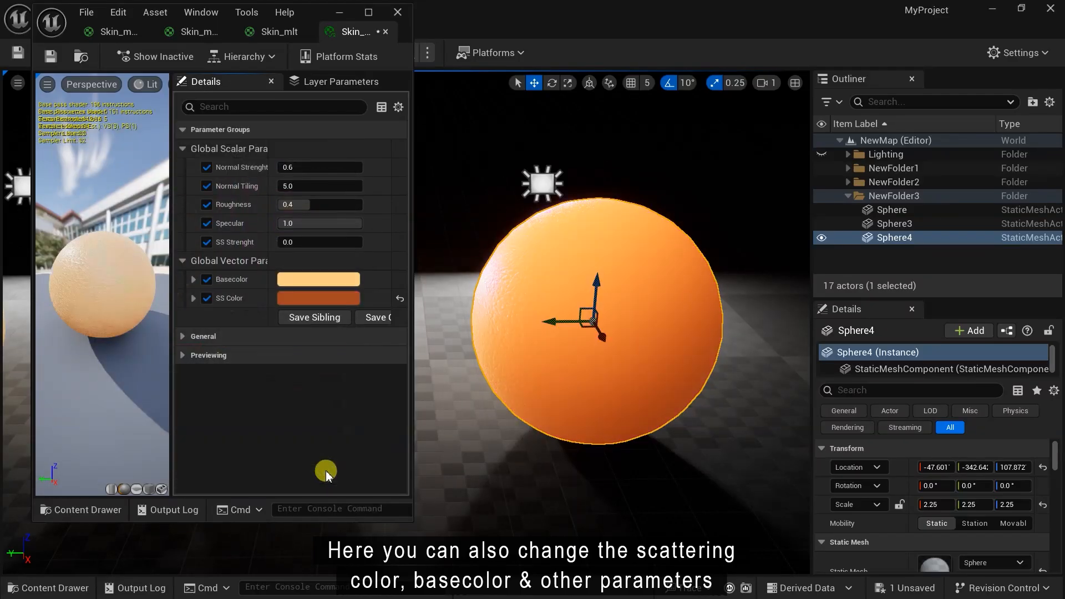
# Step: Try different Roughness values and a Specular of about 0.2 on the instance, and reset both parameters
pyautogui.click(294, 204)
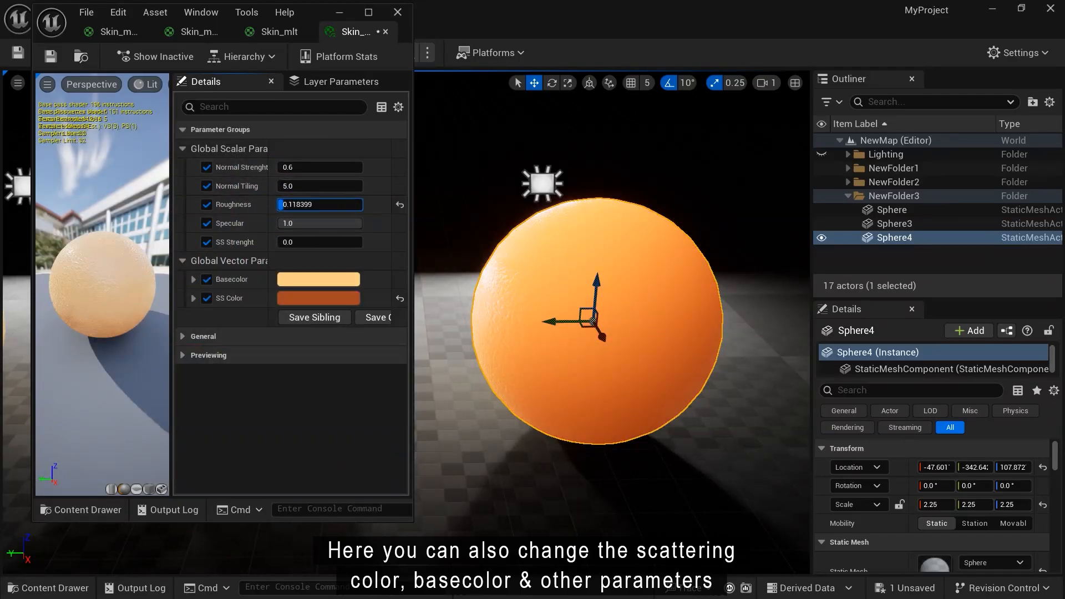
pyautogui.write('0')
pyautogui.press('Return')
pyautogui.click(400, 206)
pyautogui.moveTo(355, 223); pyautogui.dragTo(303, 223)
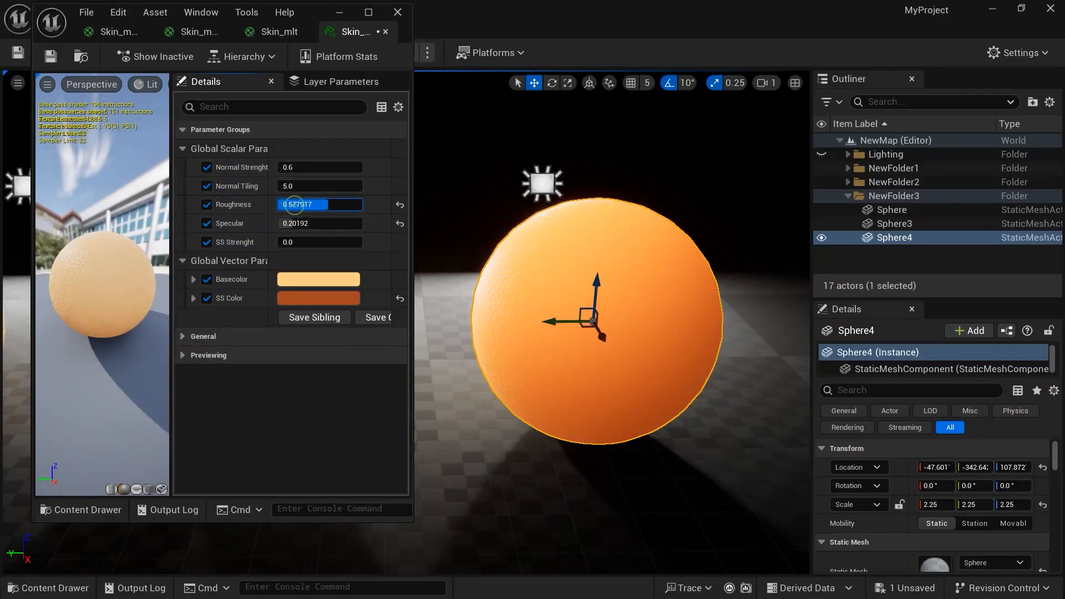
pyautogui.click(399, 205)
pyautogui.click(400, 223)
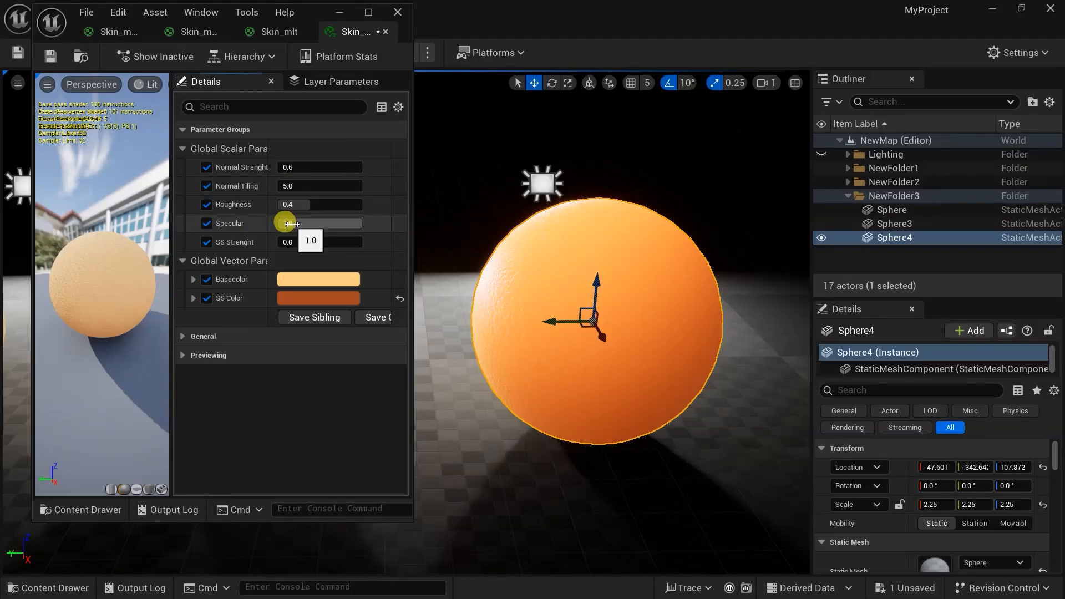
# Step: Try a pink Basecolor with SS Strenght at about 0.47 on the instance, and reset both parameters
pyautogui.click(302, 279)
pyautogui.moveTo(422, 240); pyautogui.dragTo(230, 130)
pyautogui.moveTo(222, 267); pyautogui.dragTo(372, 126)
pyautogui.click(301, 464)
pyautogui.moveTo(294, 243); pyautogui.dragTo(327, 243)
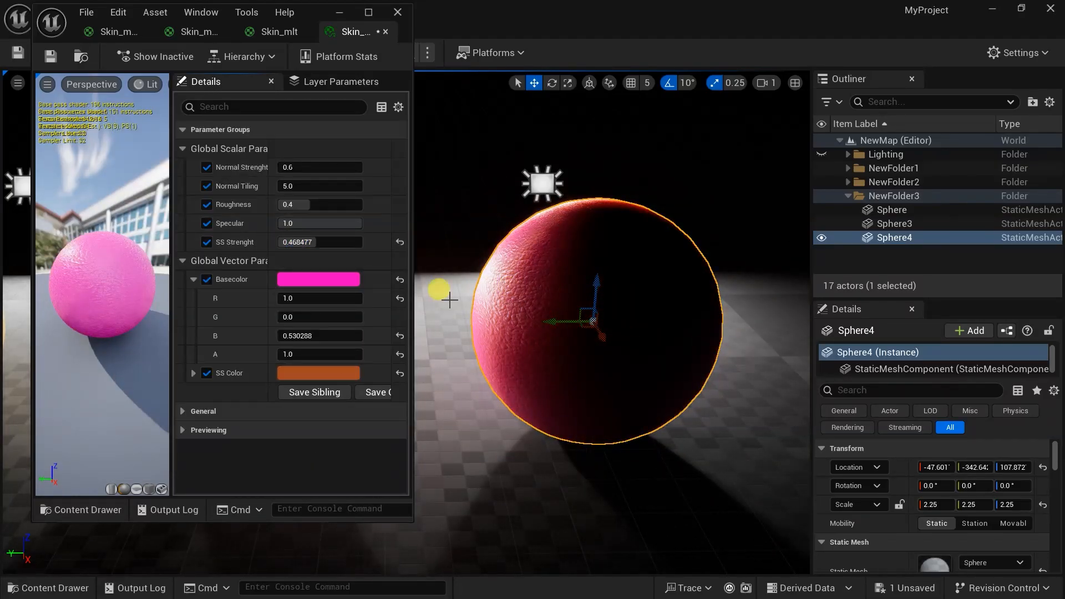
pyautogui.click(400, 242)
pyautogui.click(399, 279)
pyautogui.click(194, 280)
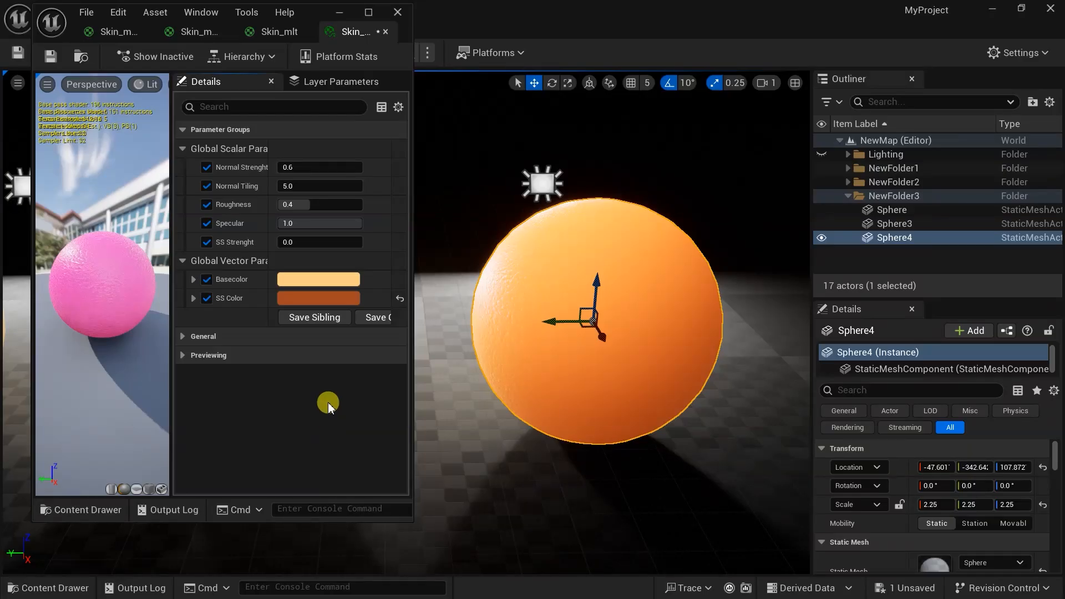
# Step: Close the Skin_mlt2_Inst editor, minimize its window, and focus the viewport on the middle sphere
pyautogui.click(385, 32)
pyautogui.click(339, 12)
pyautogui.click(260, 313)
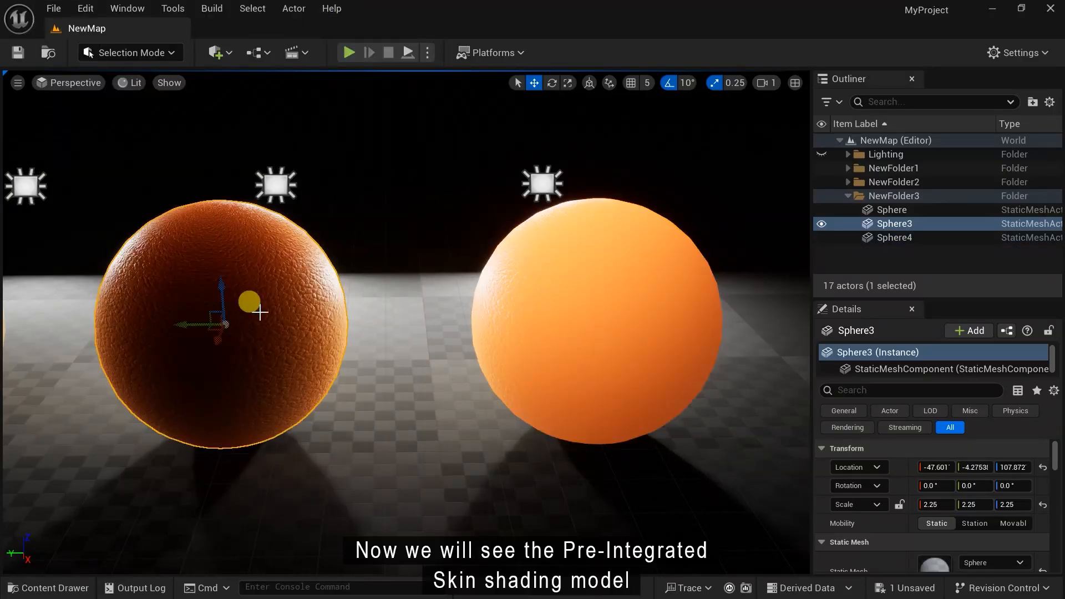
pyautogui.press('f')
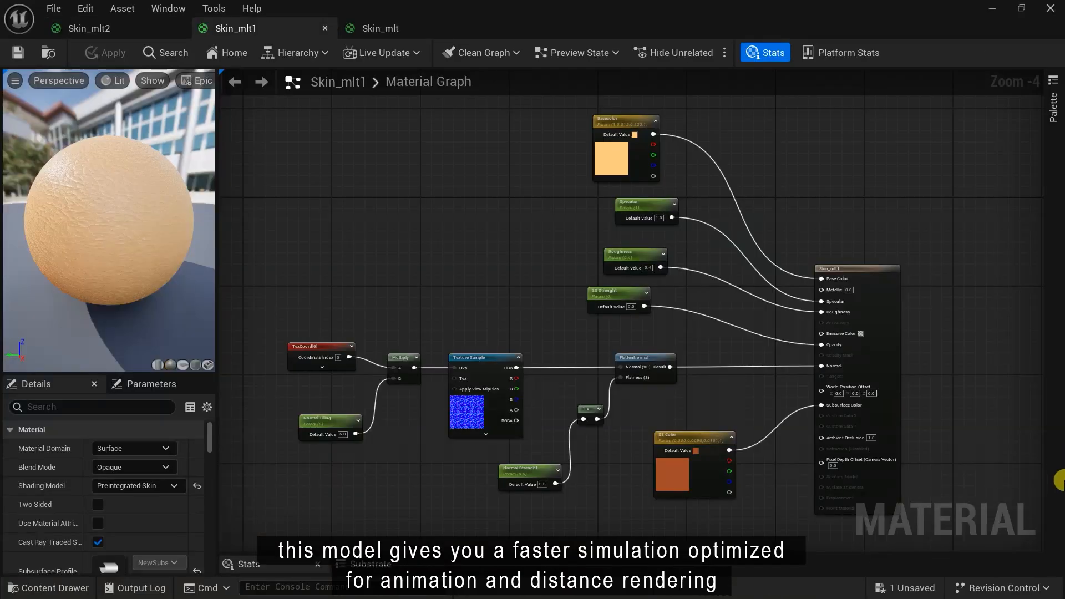
# Step: Set the shading model of the Skin_mlt1 material to Preintegrated Skin
pyautogui.click(881, 268)
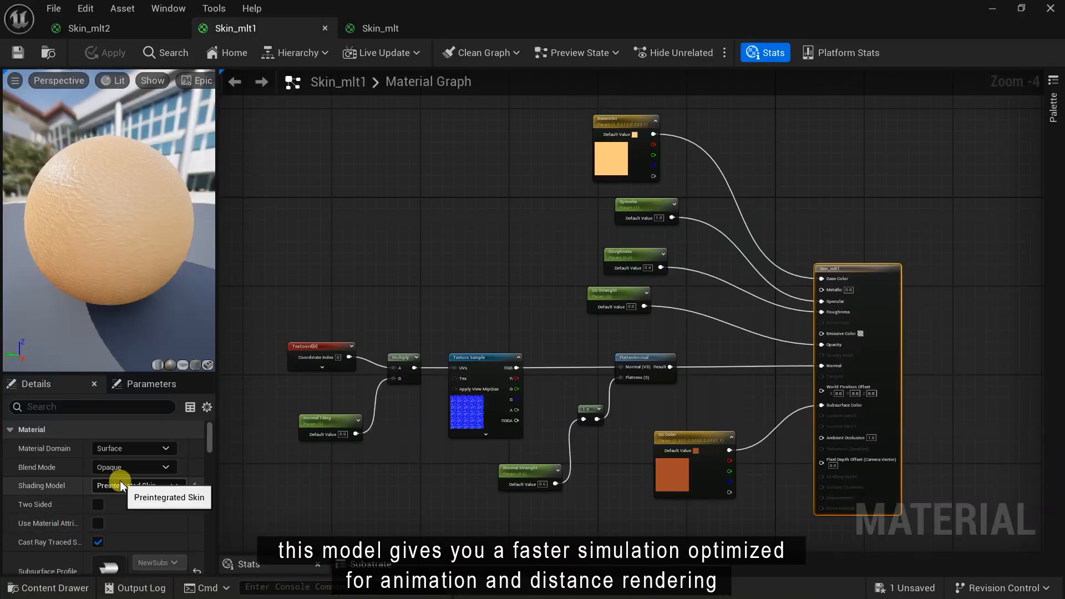
pyautogui.click(145, 486)
pyautogui.click(145, 359)
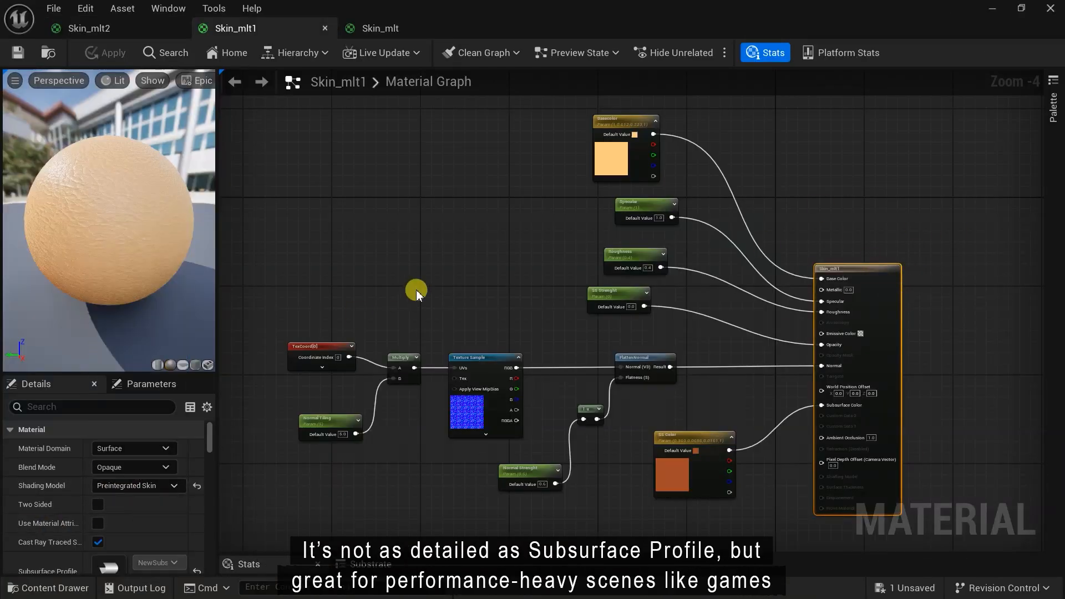
# Step: Examine the Skin_mlt1 graph's base parameters, normal map setup and SS Color connection
pyautogui.scroll(4, 569, 216)
pyautogui.moveTo(569, 217); pyautogui.dragTo(507, 205, button='right')
pyautogui.scroll(-1, 478, 414)
pyautogui.moveTo(576, 383); pyautogui.dragTo(860, 206, button='right')
pyautogui.moveTo(599, 452); pyautogui.dragTo(241, 396, button='right')
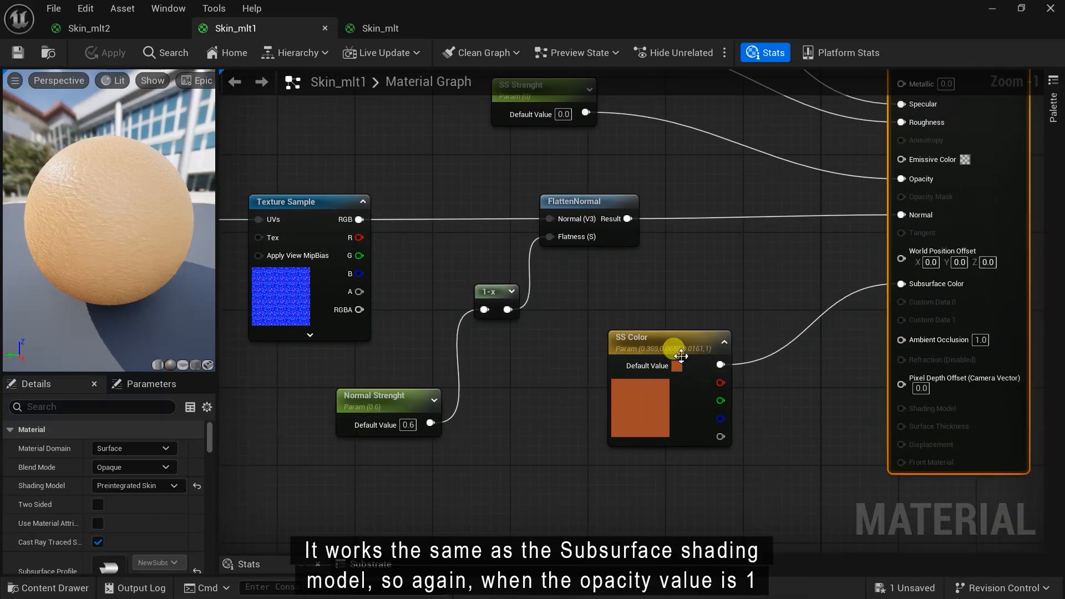
pyautogui.click(681, 356)
pyautogui.scroll(-3, 751, 397)
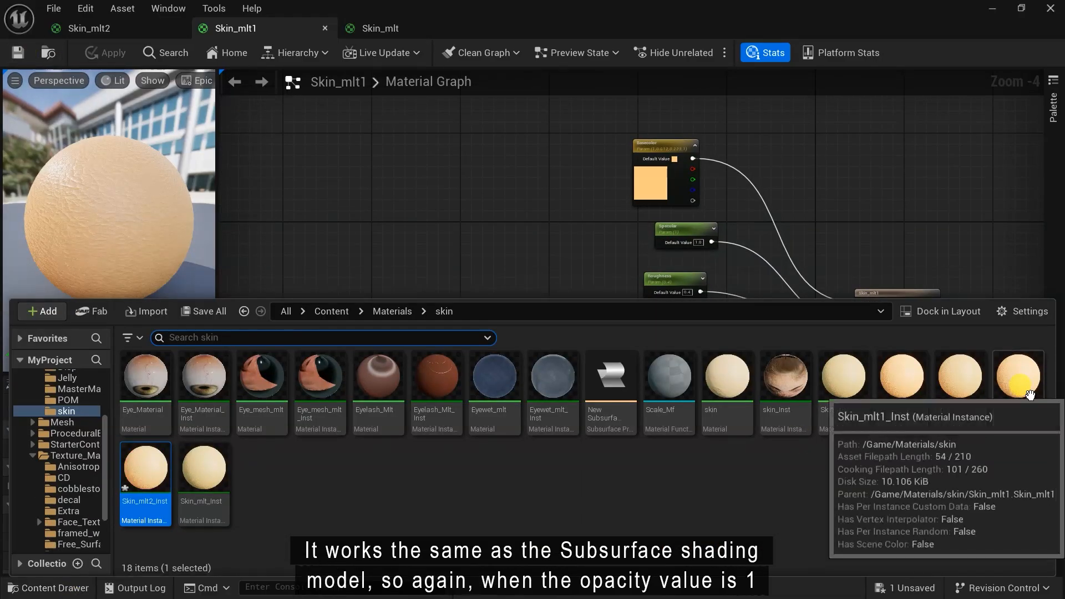
# Step: Open Skin_mlt1_Inst, enable its SS Strenght override, and focus the viewport on the middle sphere
pyautogui.doubleClick(1017, 373)
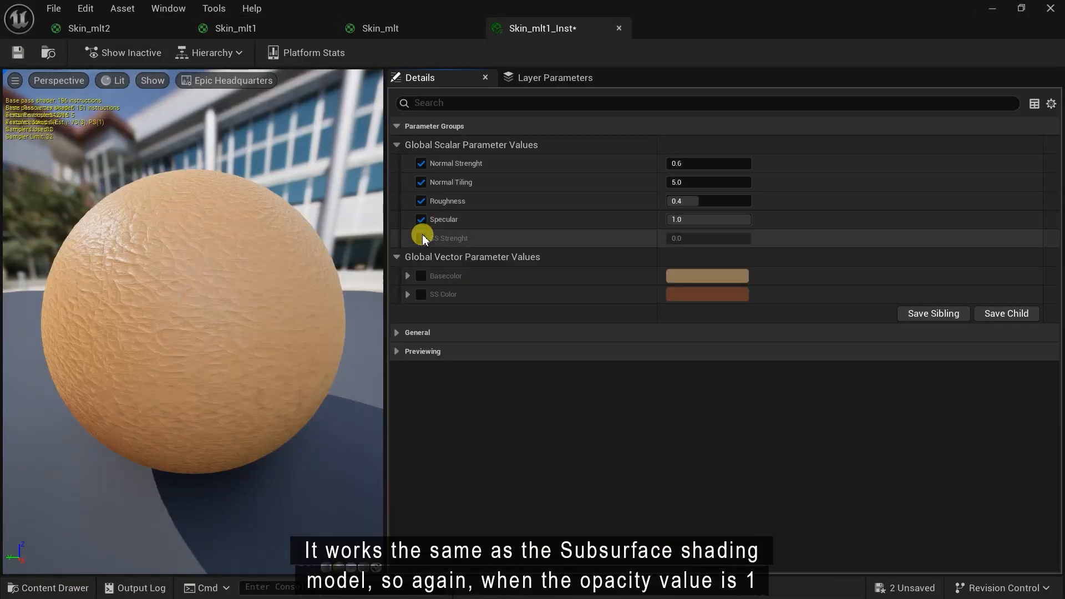
pyautogui.click(421, 238)
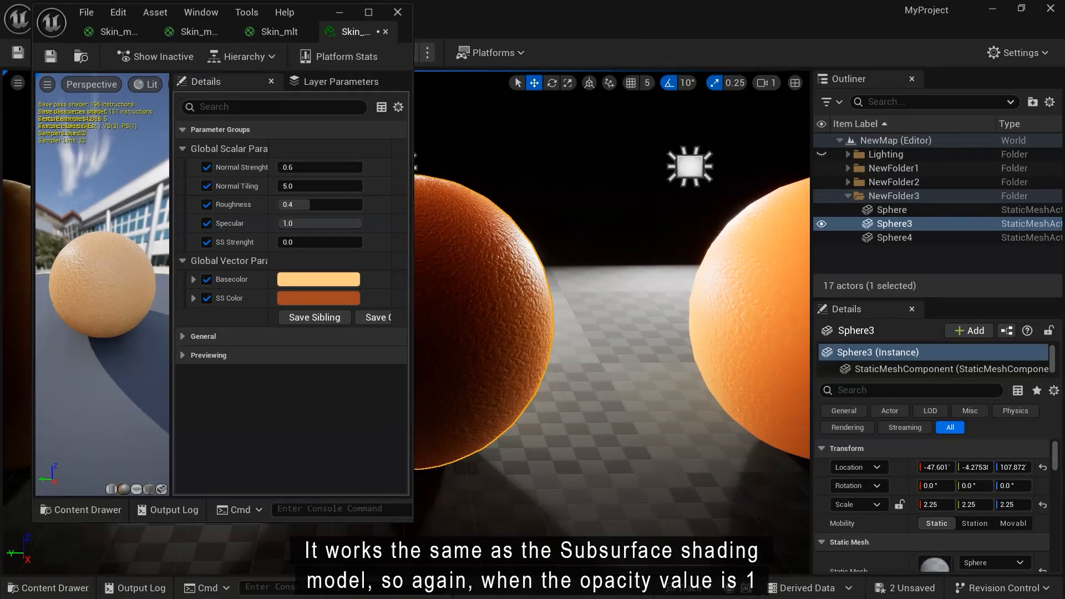
pyautogui.press('f')
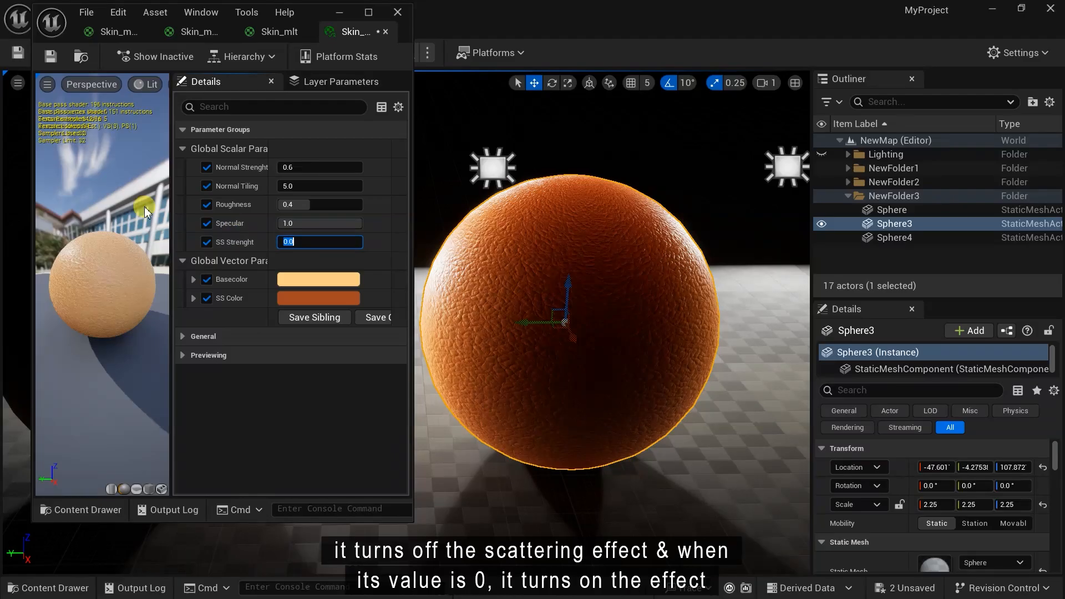
# Step: Try SS Strenght at 1 on Skin_mlt1_Inst, and return it to 0
pyautogui.write('1')
pyautogui.press('Return')
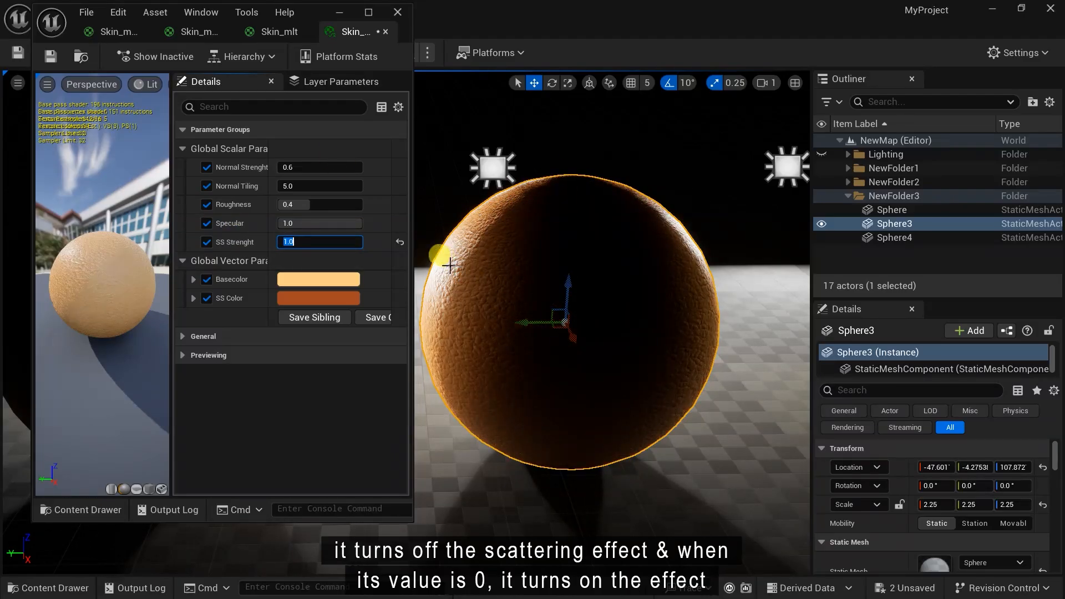
pyautogui.write('0')
pyautogui.press('Return')
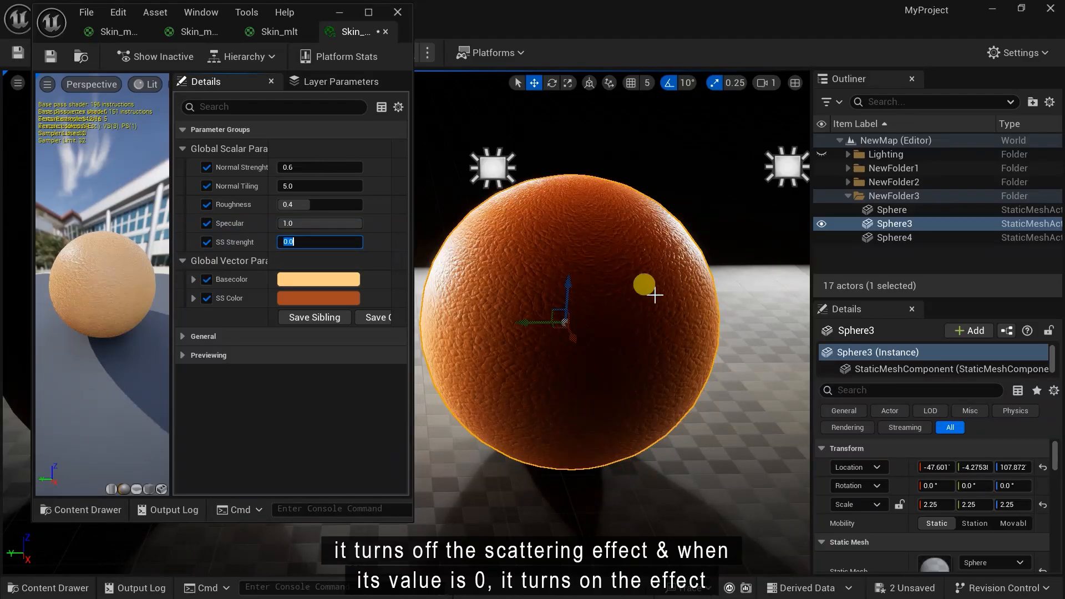
# Step: Try a purple SS Color and a pink Basecolor on Skin_mlt1_Inst, cancelling both colour changes
pyautogui.click(347, 296)
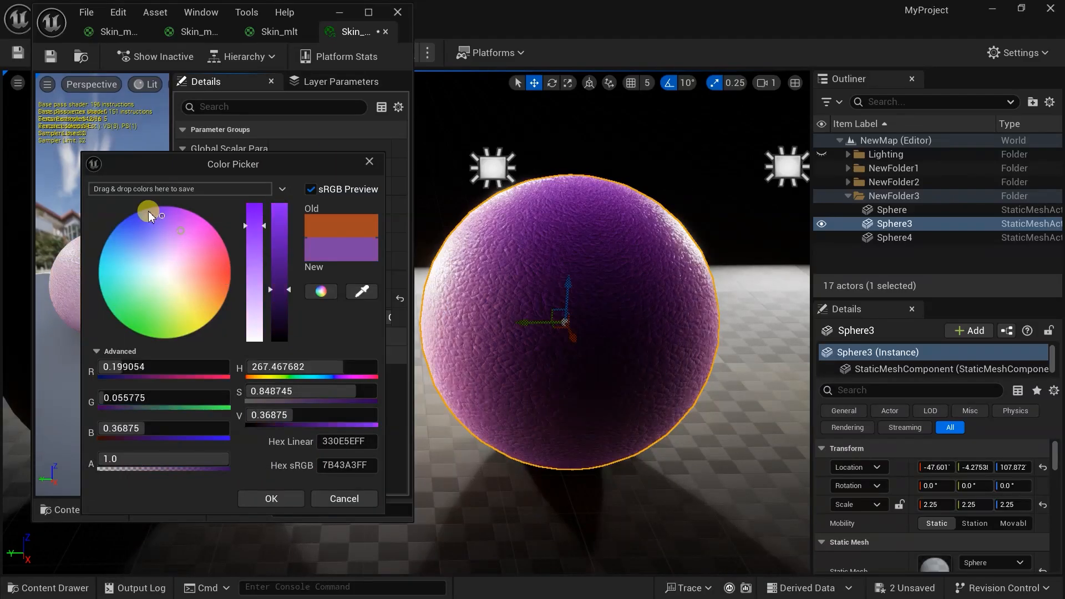
pyautogui.moveTo(148, 211); pyautogui.dragTo(197, 286)
pyautogui.click(344, 498)
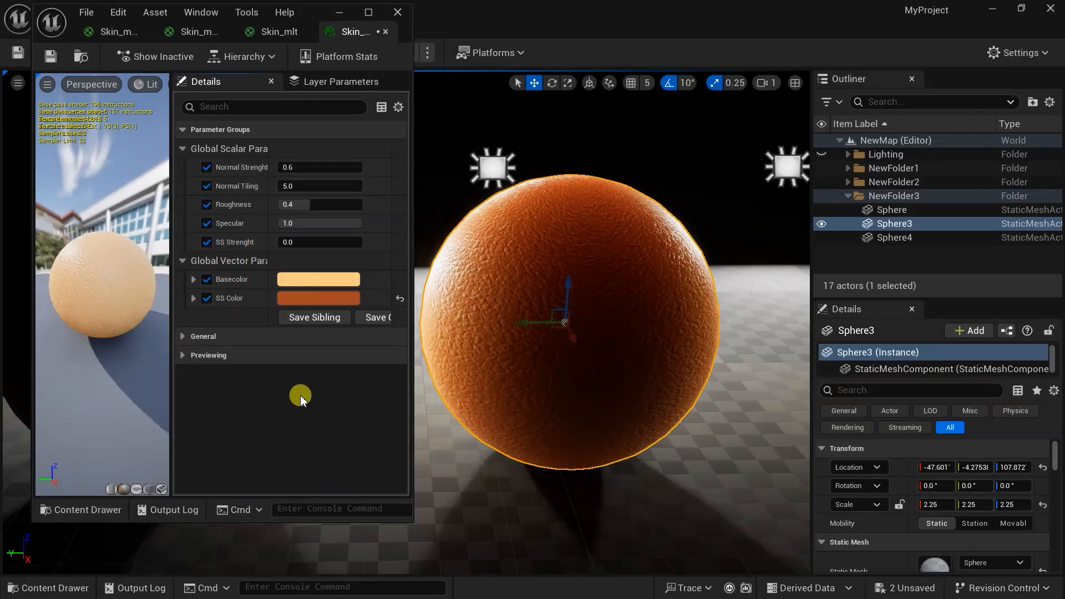
pyautogui.click(302, 282)
pyautogui.moveTo(194, 272); pyautogui.dragTo(273, 278)
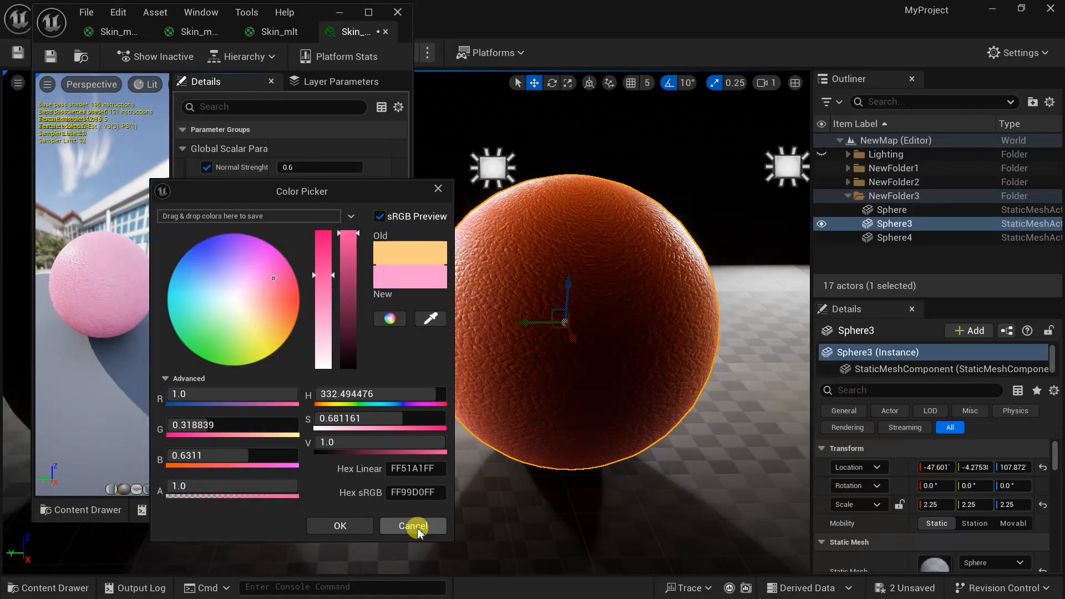
pyautogui.click(415, 526)
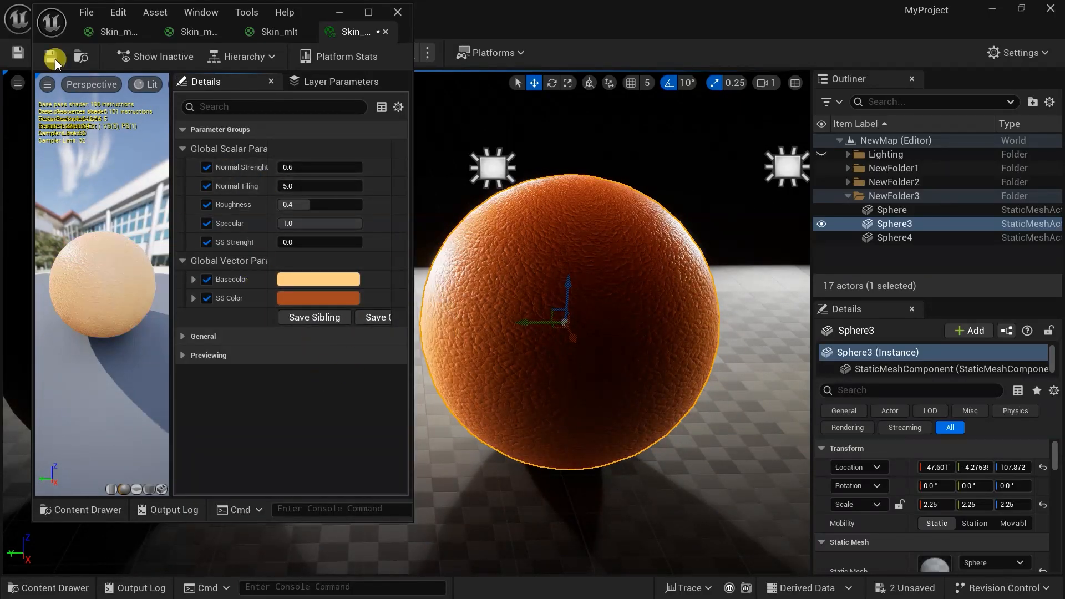
# Step: Bring up the Skin_mlt material, minimize the editor window, and focus the viewport on the neighbouring Sphere actor
pyautogui.click(278, 31)
pyautogui.click(342, 12)
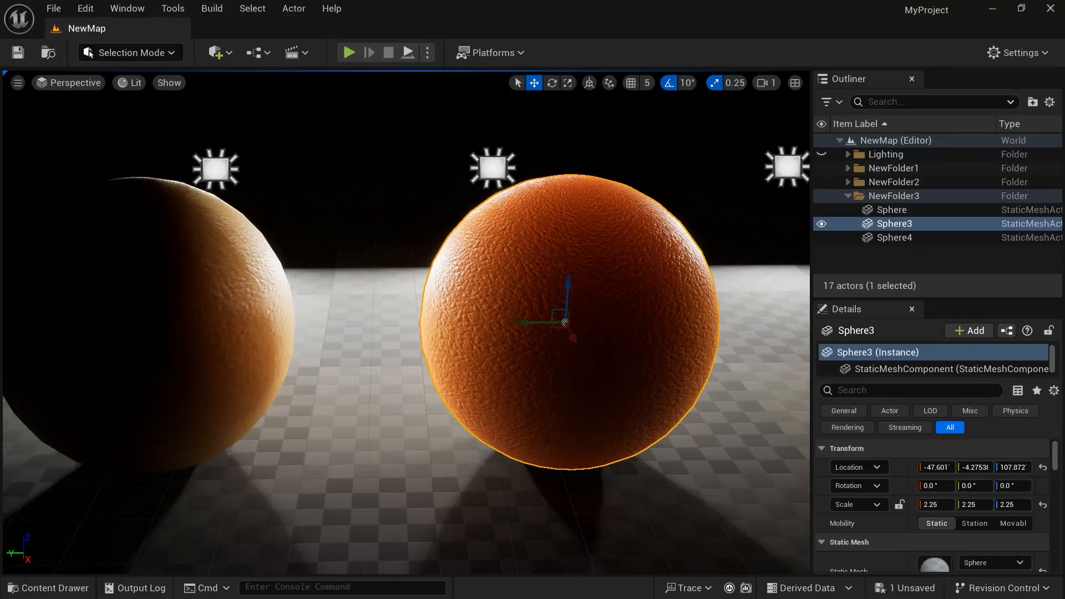
pyautogui.click(217, 291)
pyautogui.press('f')
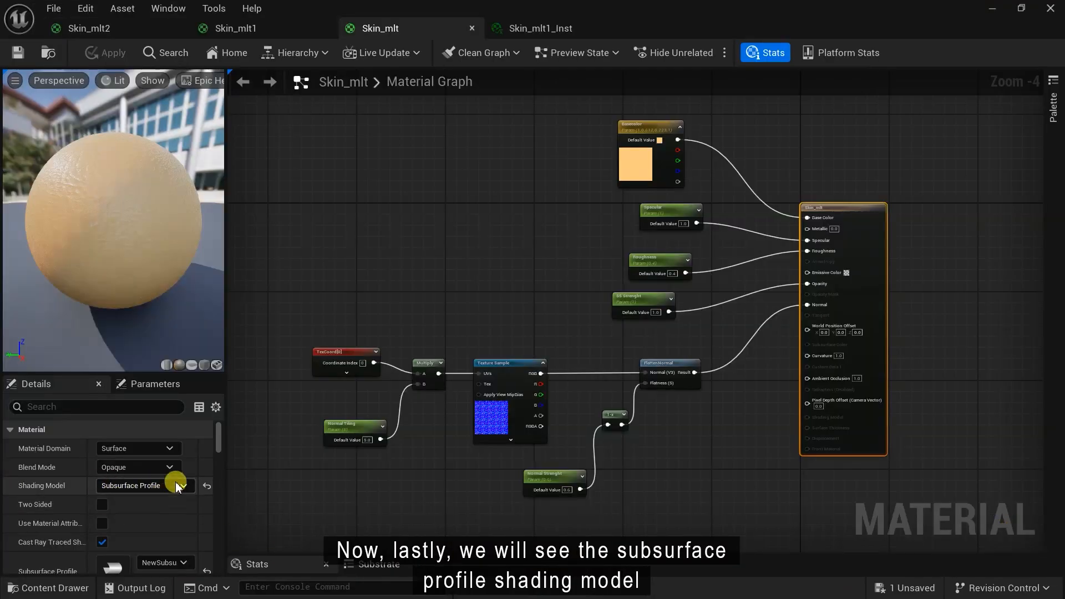
# Step: Choose Subsurface Profile as the shading model of Skin_mlt, and check its assigned subsurface profile asset
pyautogui.click(177, 486)
pyautogui.click(144, 380)
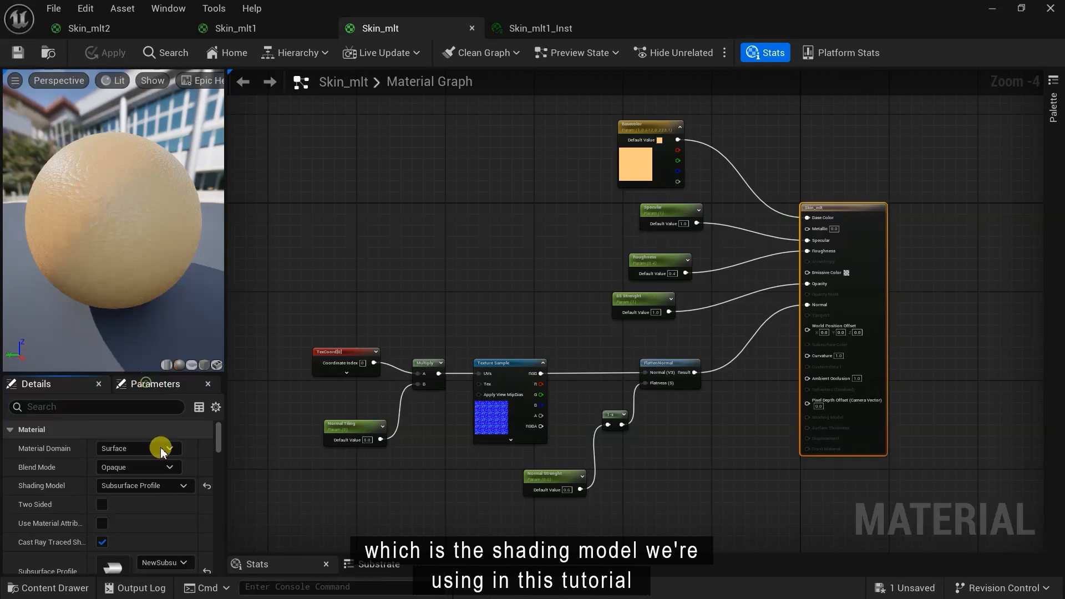
pyautogui.scroll(-3, 216, 440)
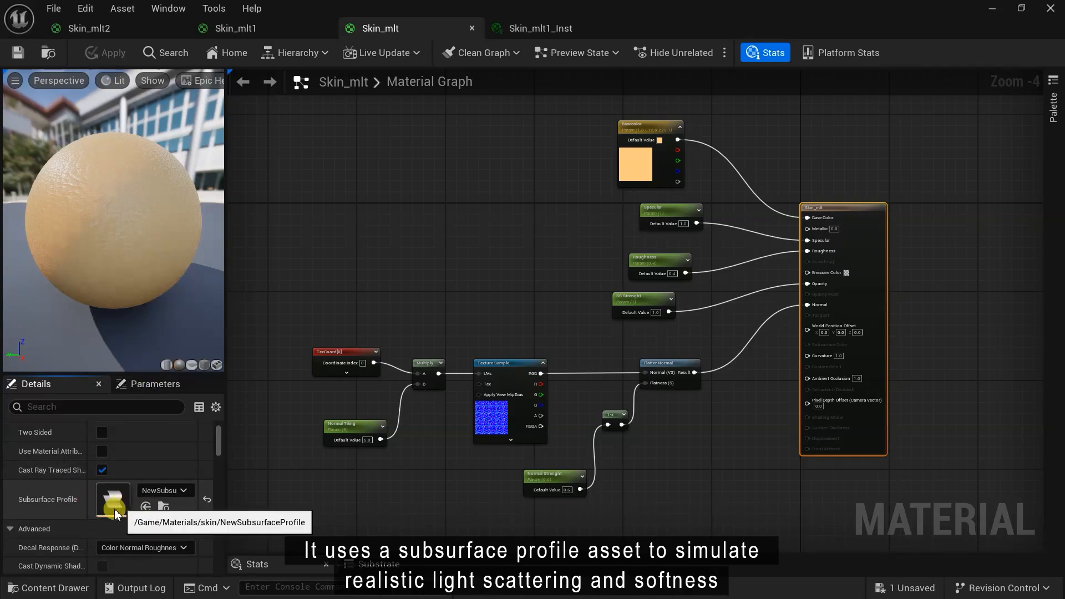
# Step: Look up the option for creating a Subsurface Profile material asset in the skin folder
pyautogui.click(49, 587)
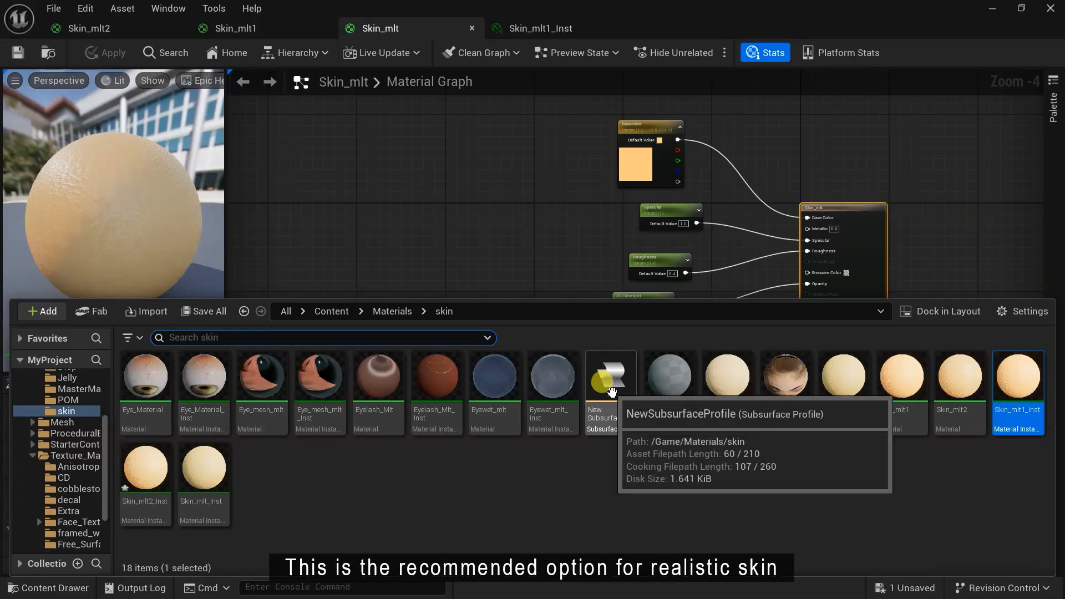
pyautogui.rightClick(582, 487)
pyautogui.scroll(-2, 703, 406)
pyautogui.moveTo(638, 431)
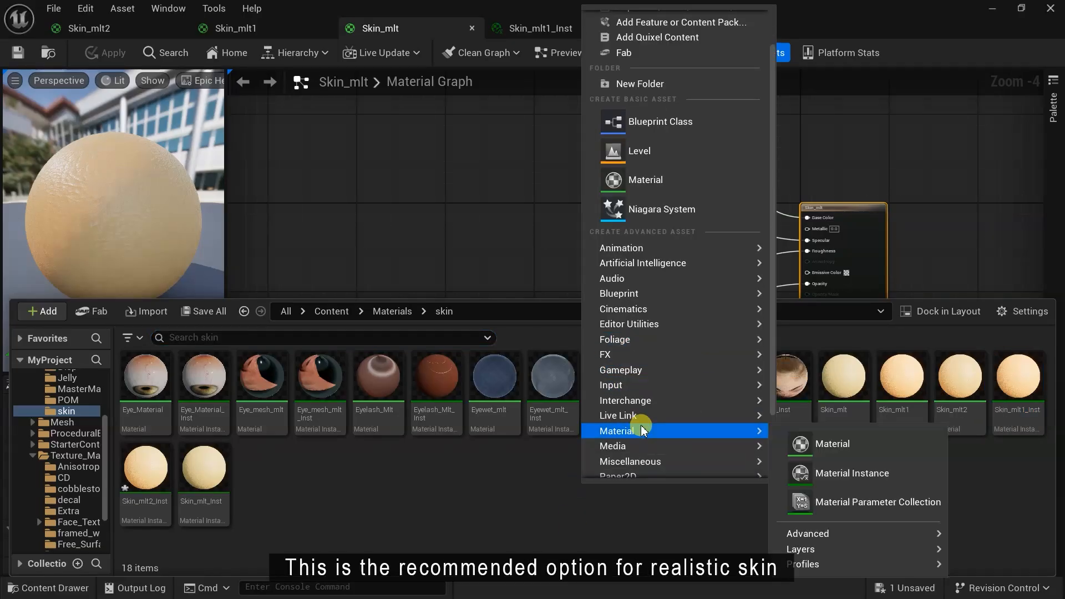
pyautogui.moveTo(804, 564)
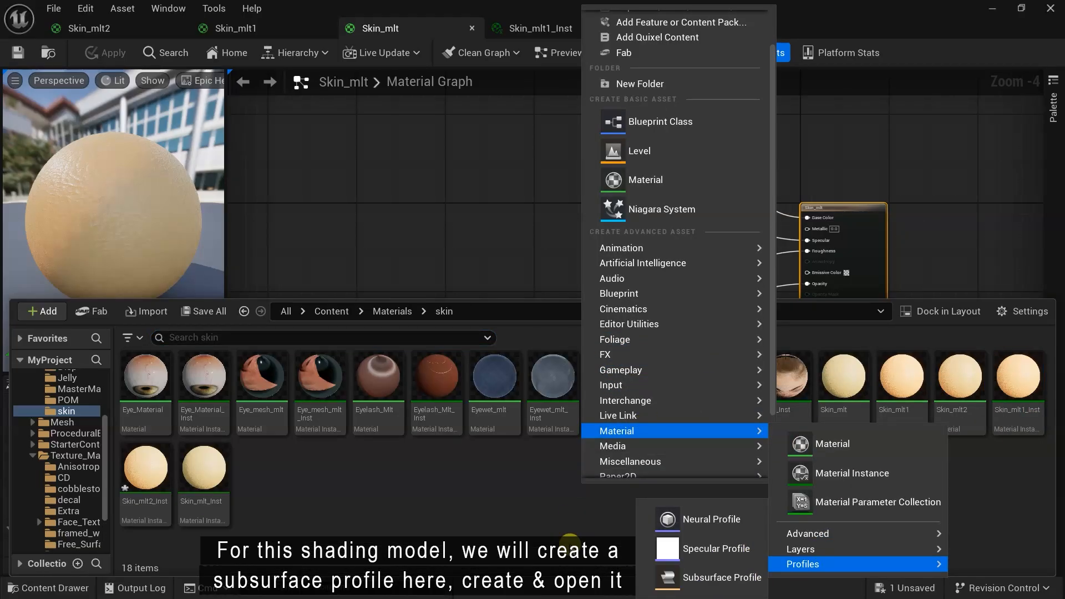
pyautogui.click(721, 578)
pyautogui.click(67, 589)
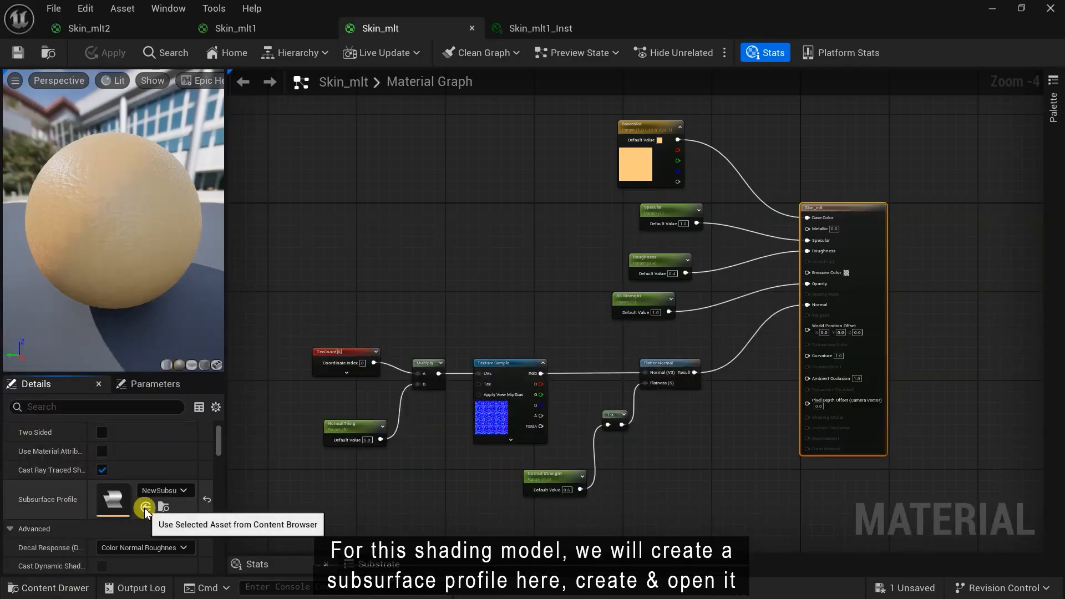
# Step: Open NewSubsurfaceProfile to review its default settings, and close it along with Skin_mlt1_Inst
pyautogui.click(71, 586)
pyautogui.doubleClick(611, 393)
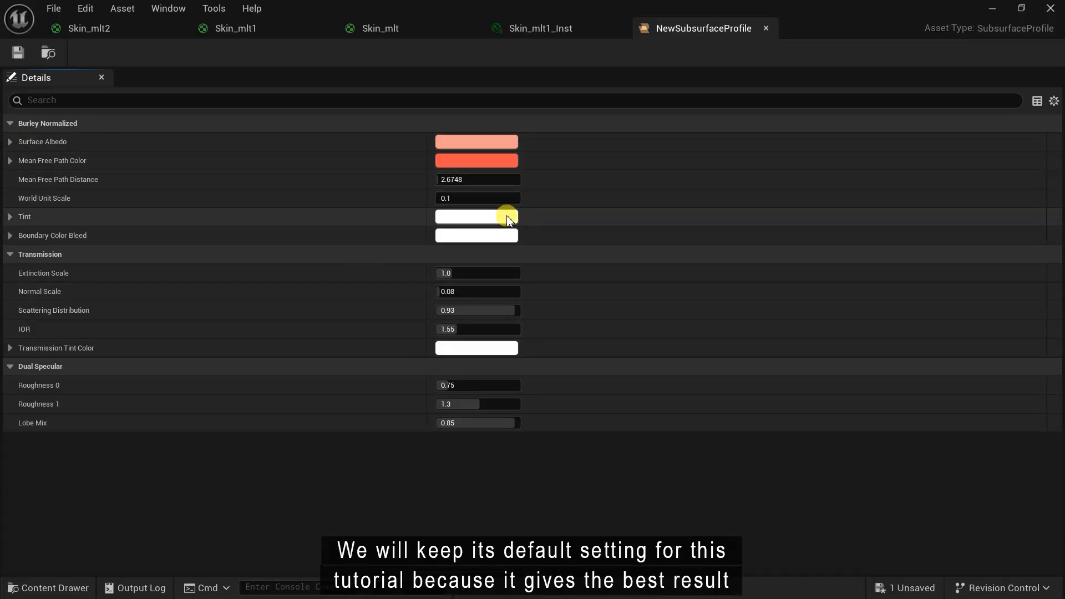
pyautogui.click(766, 27)
pyautogui.click(615, 28)
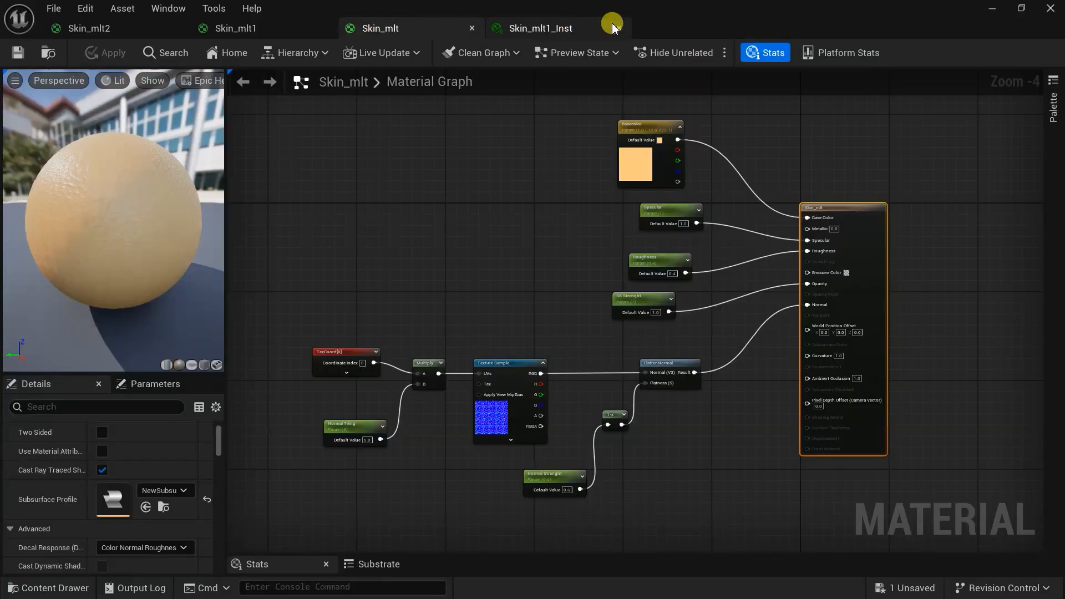
# Step: Examine the Skin_mlt output node's Subsurface Color input and the SS Strenght parameter's connection to Opacity
pyautogui.scroll(5, 799, 300)
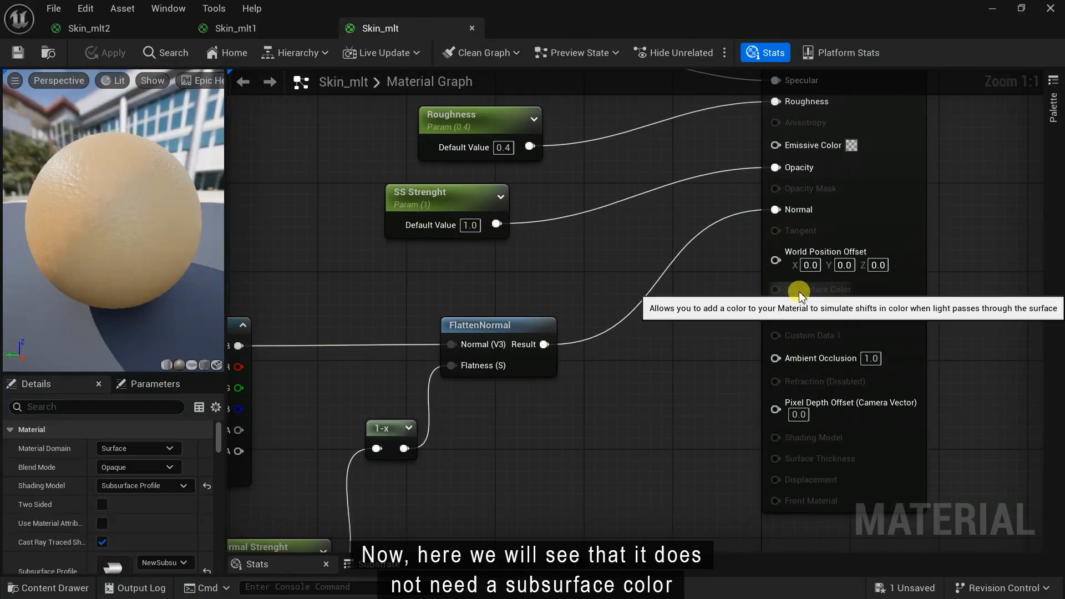
pyautogui.scroll(-2, 799, 294)
pyautogui.click(476, 414)
pyautogui.scroll(-2, 606, 463)
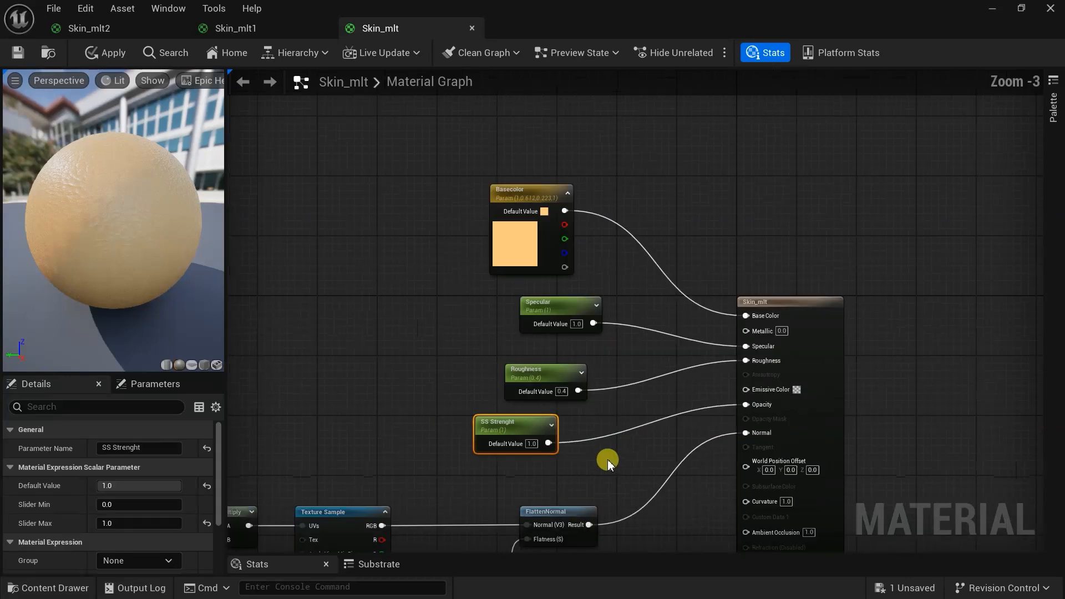
pyautogui.click(534, 279)
# Step: Open Skin_mlt_Inst and compare SS Strenght at 0 and 1 on the selected sphere, ending with 1
pyautogui.doubleClick(204, 471)
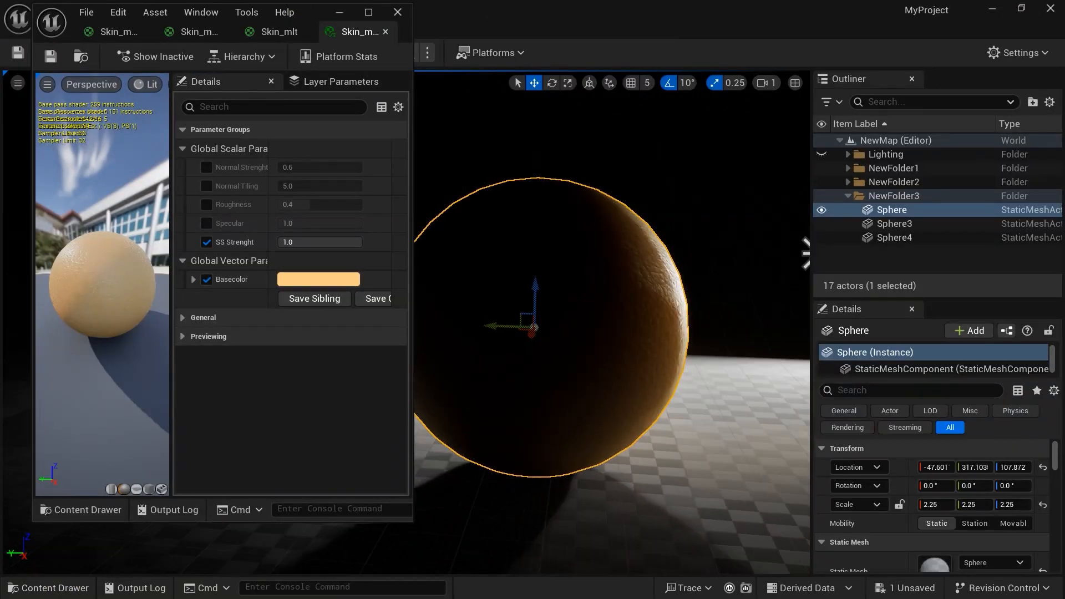
pyautogui.click(206, 242)
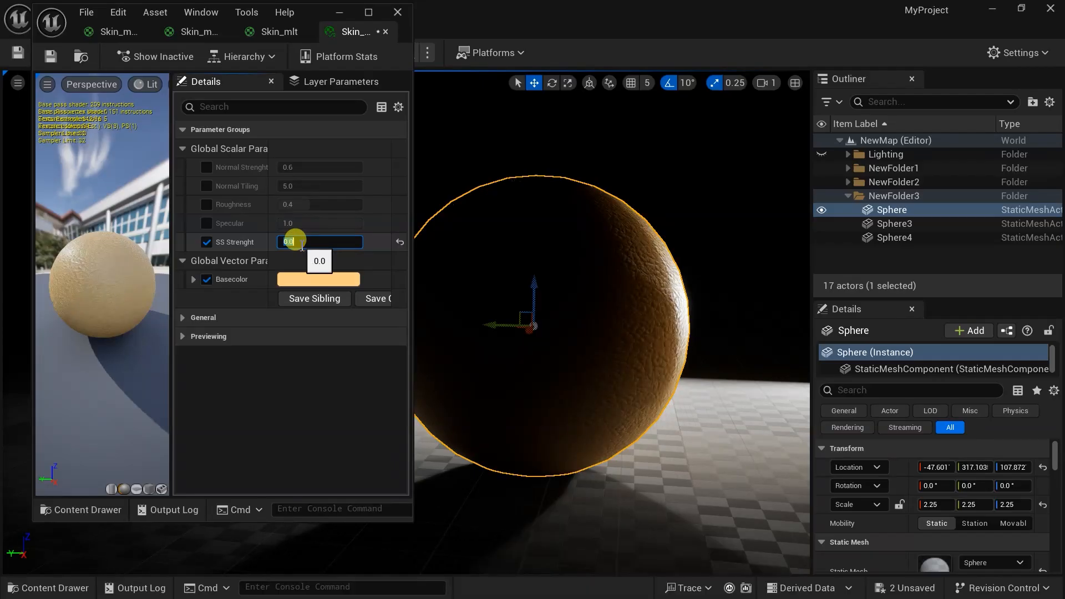
pyautogui.scroll(5, 663, 309)
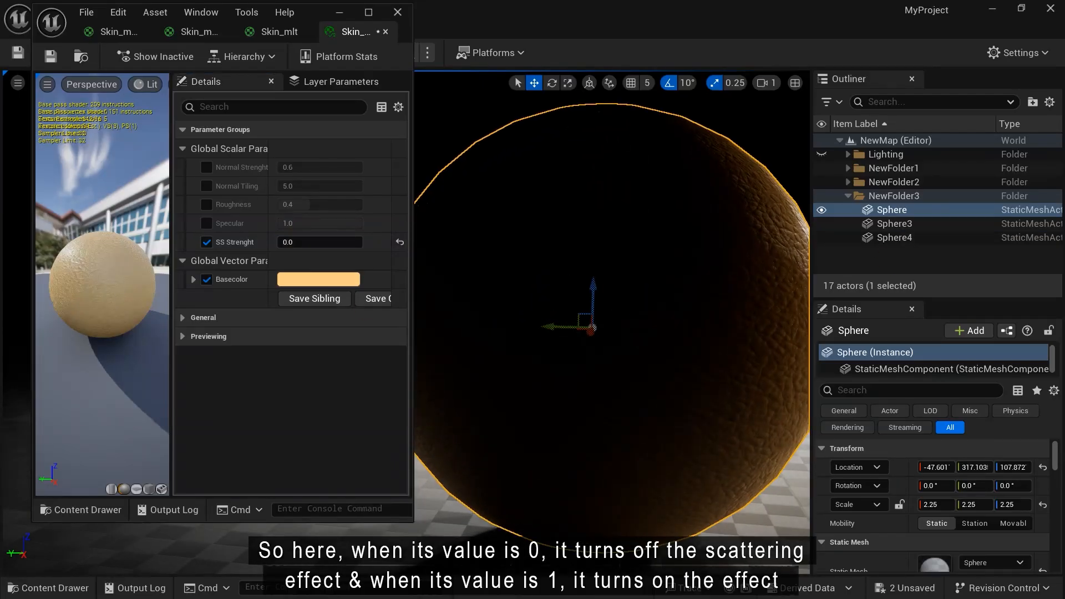
pyautogui.scroll(3, 703, 274)
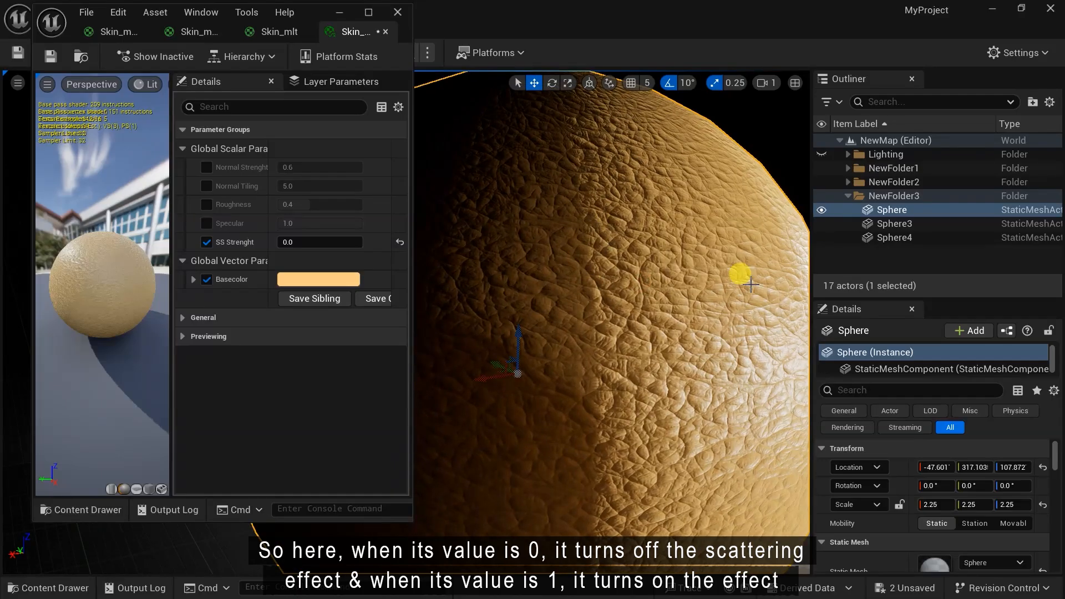
pyautogui.write('1')
pyautogui.press('Return')
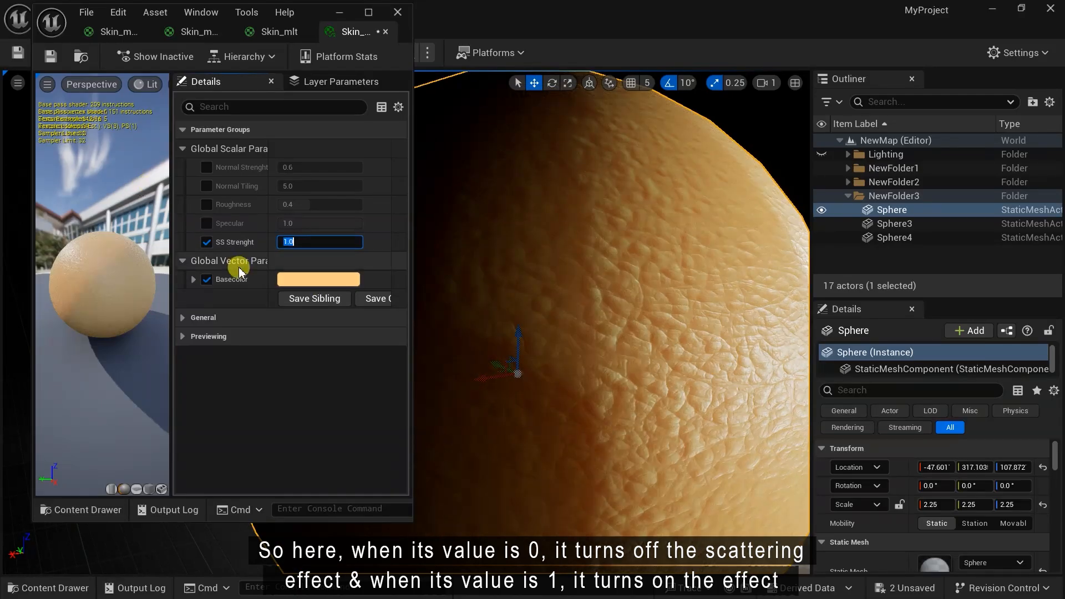
# Step: Enable the Specular, Roughness, Normal Tiling and Normal Strenght overrides on Skin_mlt_Inst
pyautogui.click(207, 223)
pyautogui.click(207, 205)
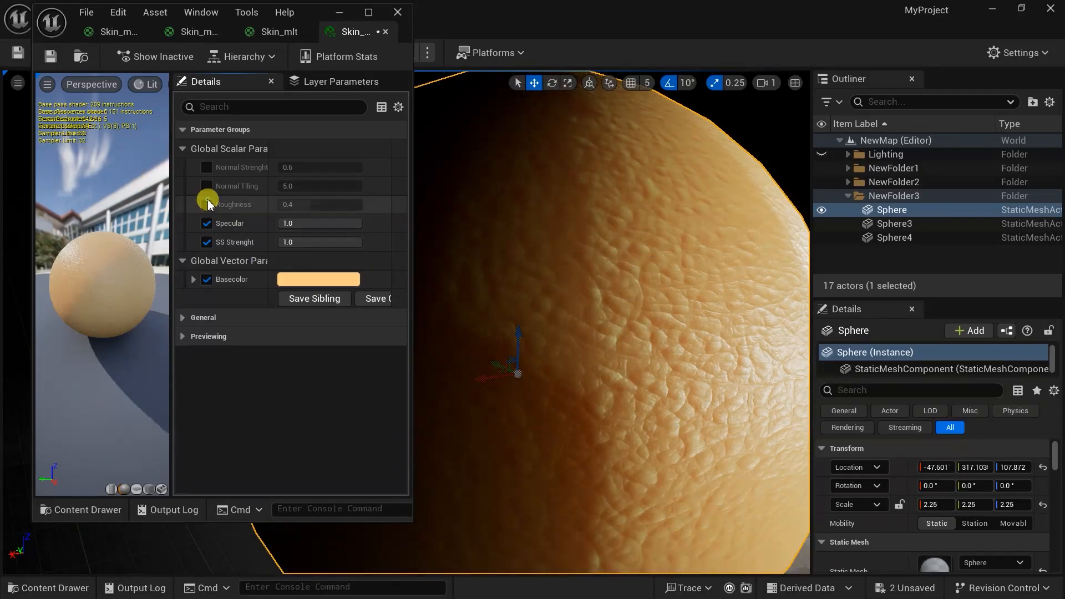
pyautogui.click(206, 186)
pyautogui.click(206, 167)
# Step: Try a different Basecolor on Skin_mlt_Inst, and cancel the colour change
pyautogui.click(296, 288)
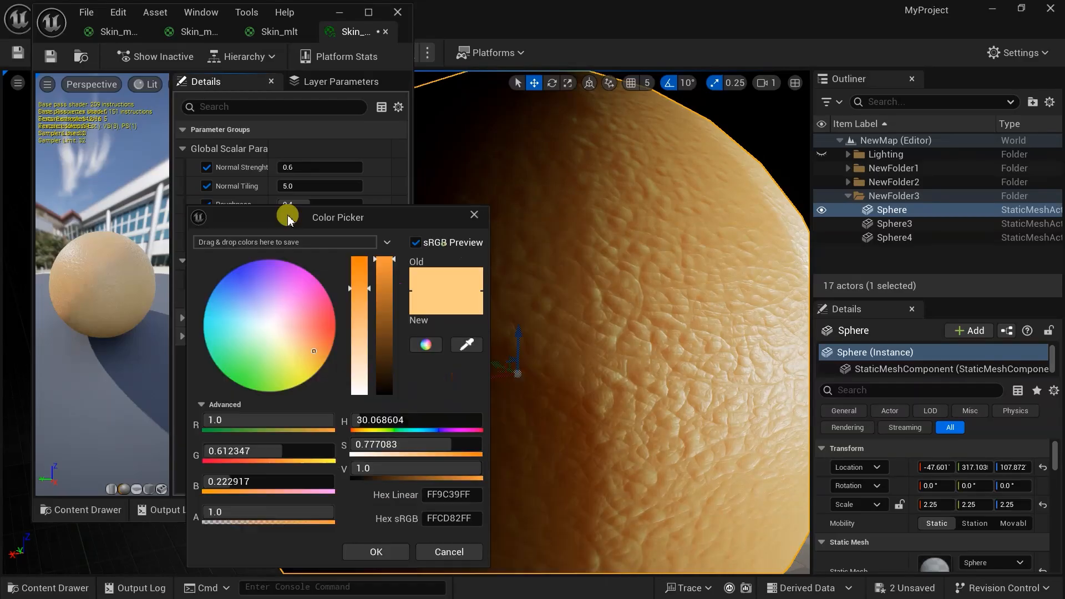
pyautogui.click(103, 311)
pyautogui.click(317, 519)
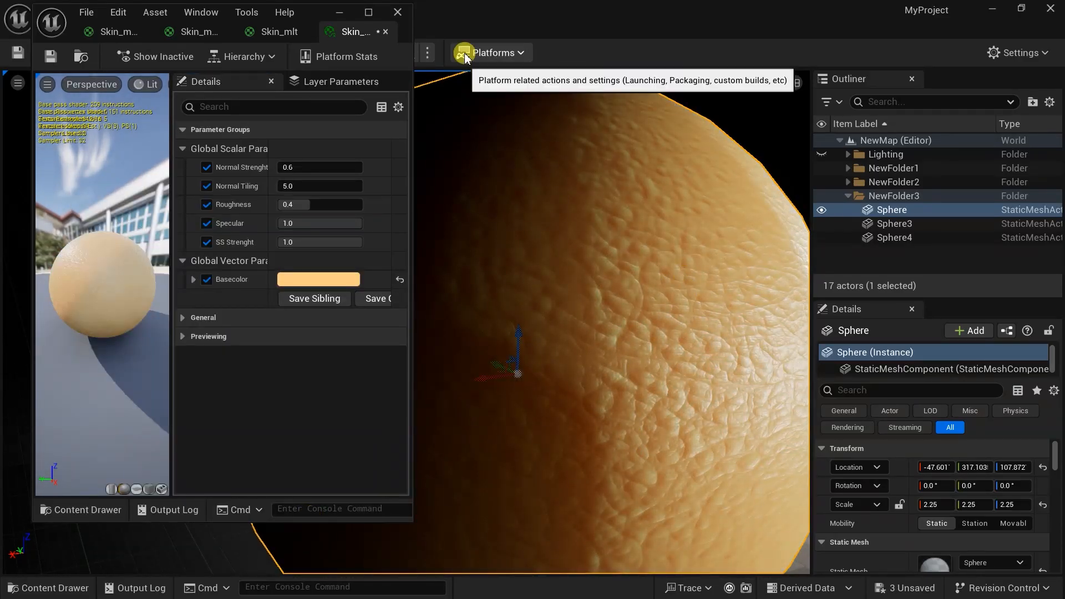
# Step: Maximize the material editor, close Skin_mlt_Inst, and review the Skin_mlt2, Skin_mlt1 and Skin_mlt graphs
pyautogui.click(368, 12)
pyautogui.click(617, 28)
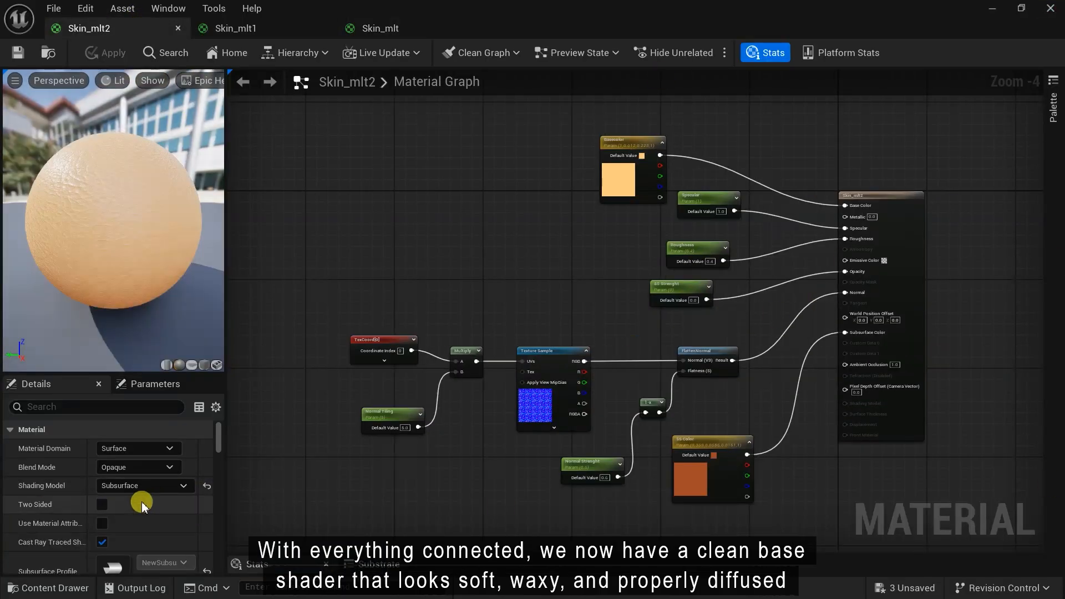
pyautogui.click(270, 27)
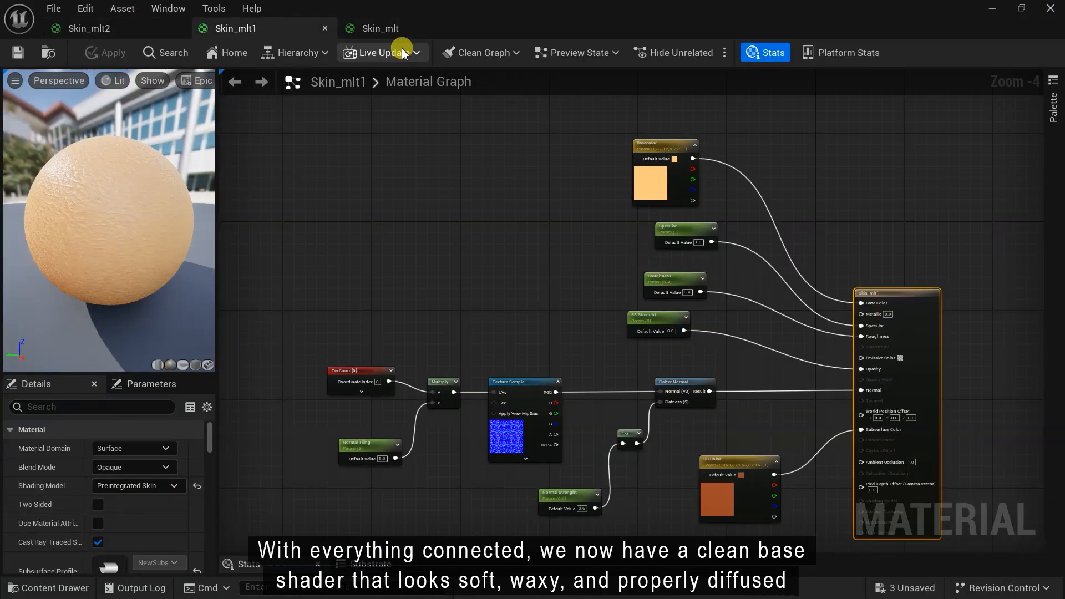
pyautogui.click(398, 28)
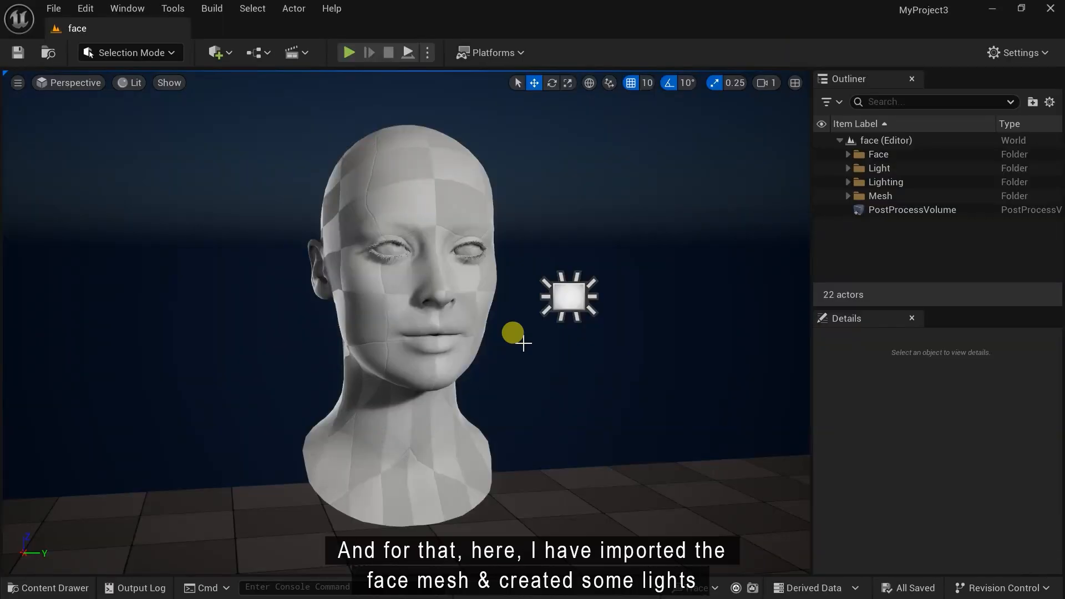
# Step: Inspect the imported head mesh in the face level from the side, and the rect lights placed around it
pyautogui.click(454, 258)
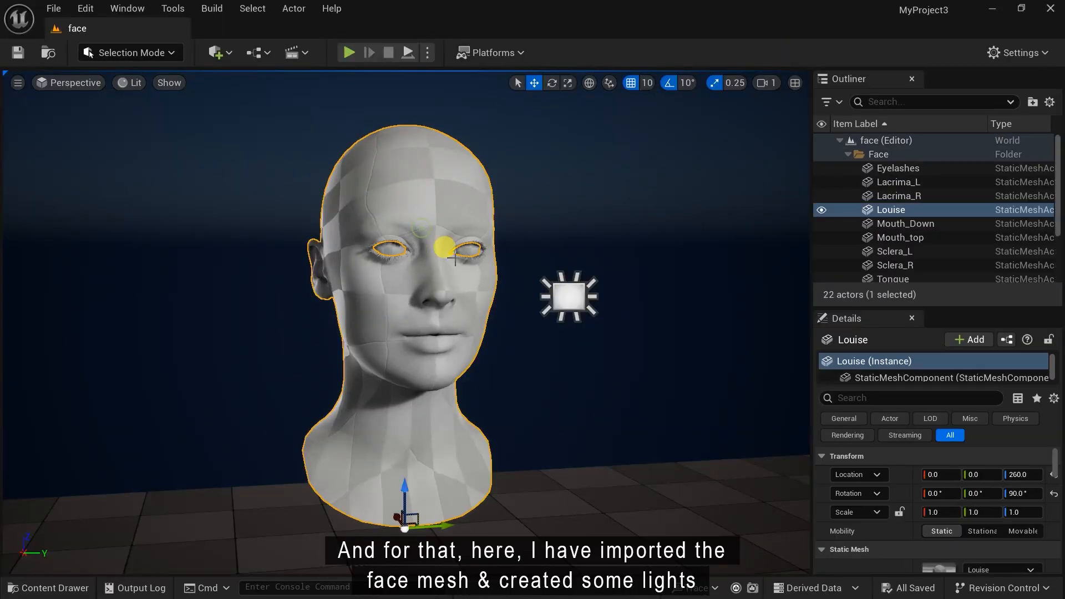
pyautogui.keyDown('alt'); pyautogui.moveTo(482, 382); pyautogui.dragTo(577, 383); pyautogui.keyUp('alt')
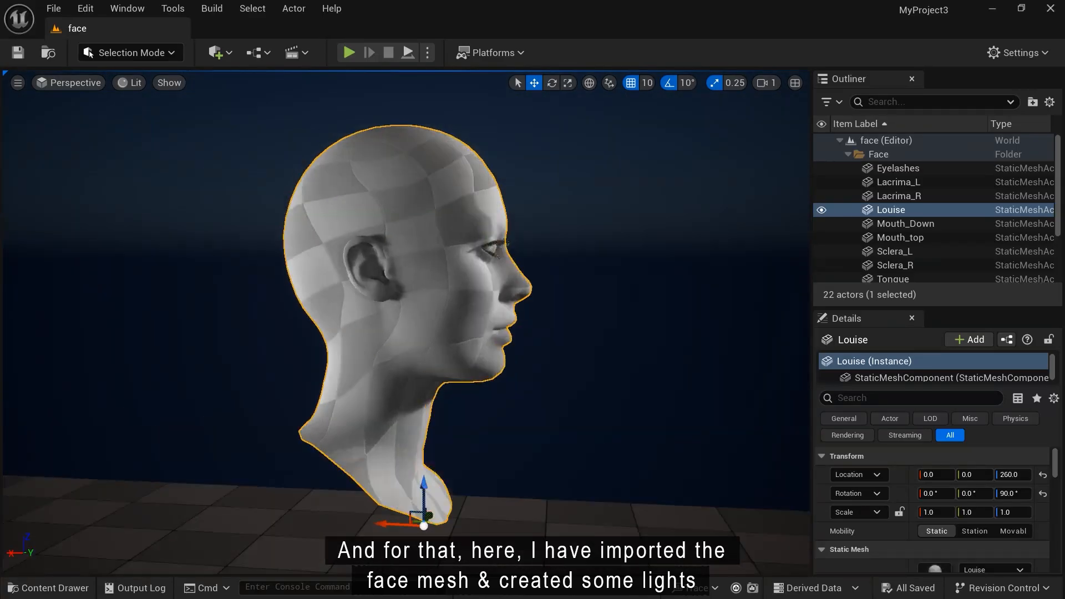
pyautogui.scroll(-10, 487, 363)
pyautogui.keyDown('alt'); pyautogui.moveTo(487, 363); pyautogui.dragTo(708, 229); pyautogui.keyUp('alt')
pyautogui.click(612, 327)
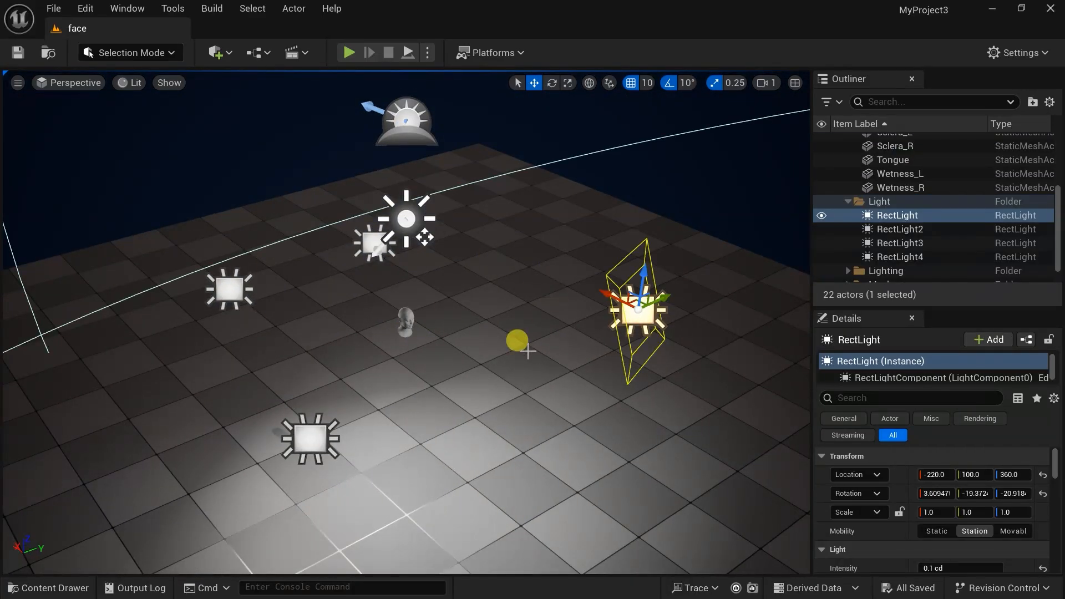
# Step: Focus the view on the Louise head mesh in the level, and collapse the Face and Light folders in the Outliner
pyautogui.keyDown('alt'); pyautogui.moveTo(528, 350); pyautogui.dragTo(597, 270); pyautogui.keyUp('alt')
pyautogui.scroll(5, 849, 184)
pyautogui.click(406, 315)
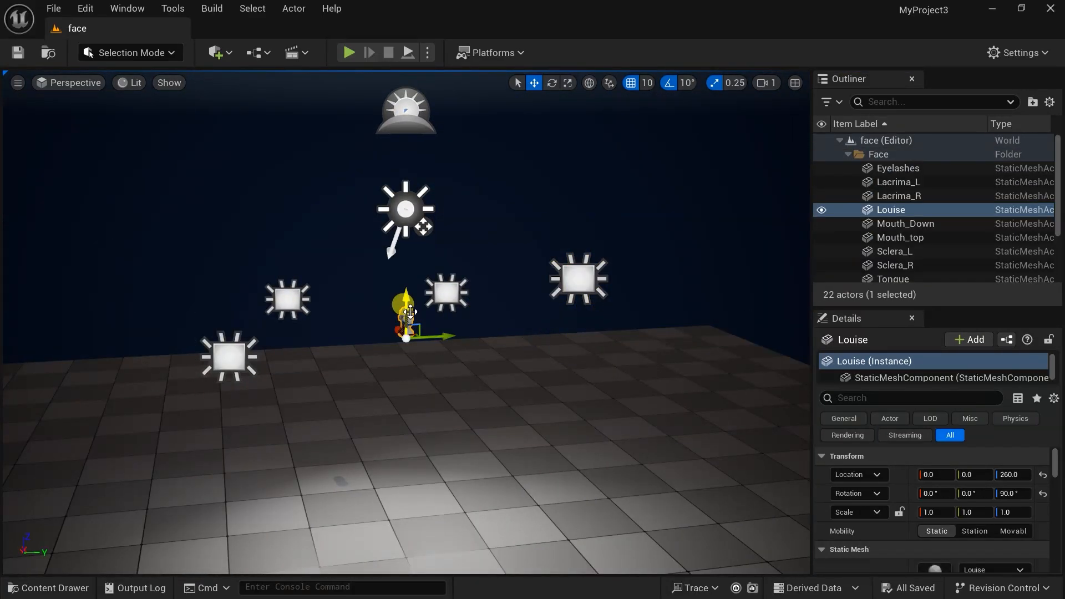
pyautogui.press('f')
pyautogui.click(848, 155)
pyautogui.click(848, 168)
pyautogui.press('Escape')
# Step: Browse to the Facemesh folder inside Mesh, and show all its face meshes from Eyelashes to Wetness_R selected for placing in the scene
pyautogui.click(70, 590)
pyautogui.click(60, 440)
pyautogui.doubleClick(261, 463)
pyautogui.rightClick(461, 527)
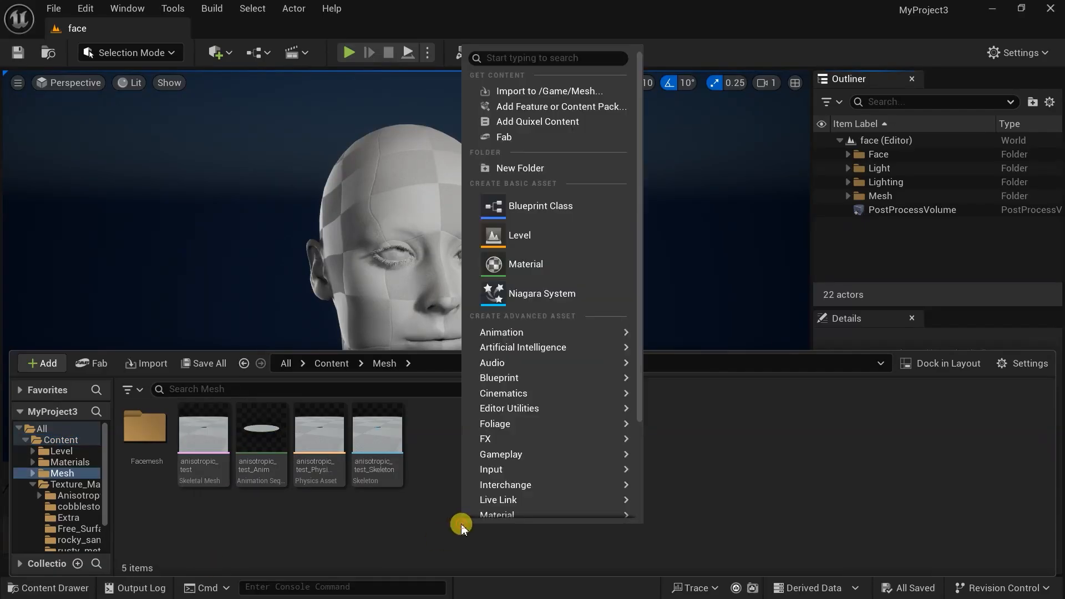
pyautogui.doubleClick(145, 428)
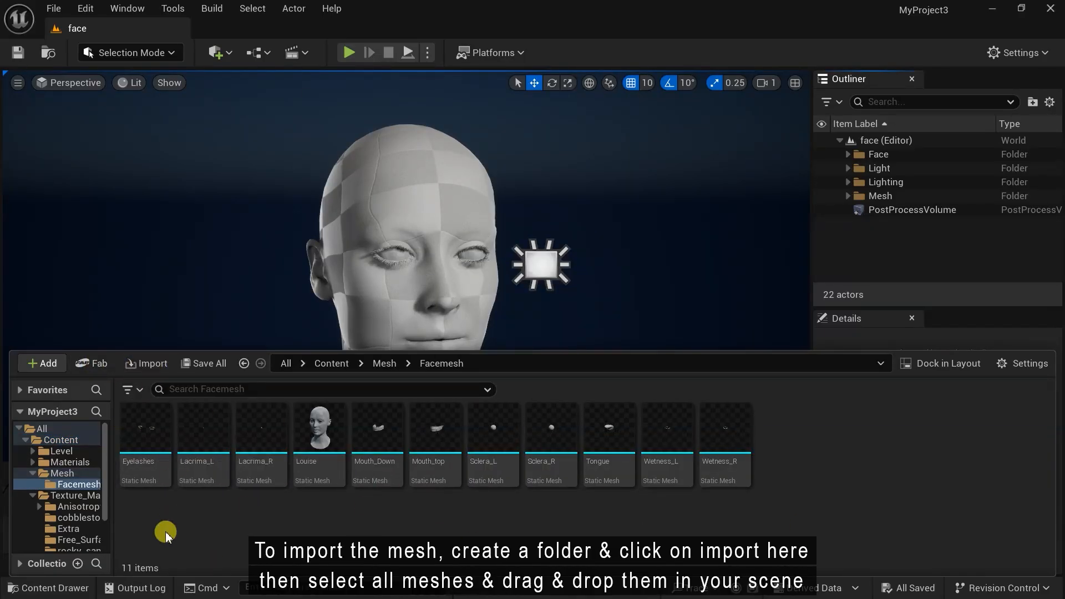
pyautogui.keyDown('shift'); pyautogui.click(716, 444); pyautogui.keyUp('shift')
pyautogui.moveTo(326, 445); pyautogui.dragTo(356, 239)
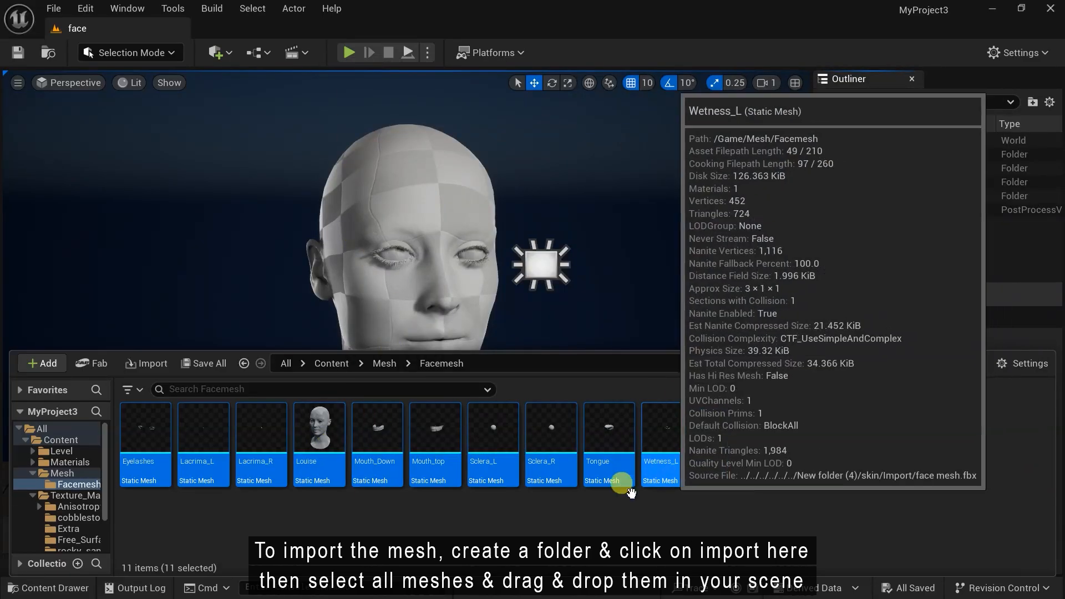
pyautogui.click(465, 542)
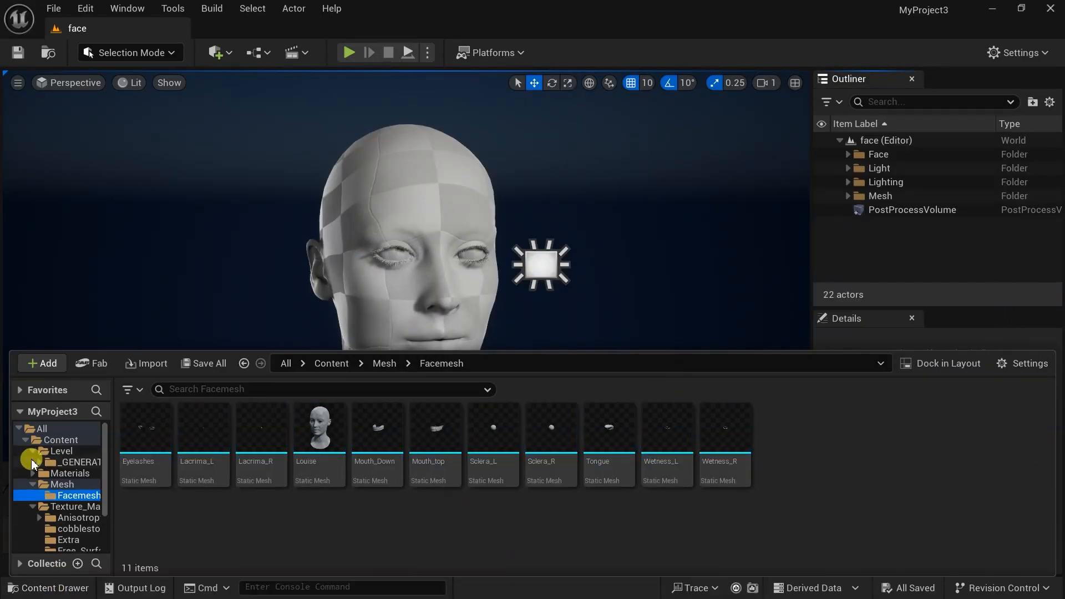
# Step: Open the Face_mlt material from the Skin folder, widen its preview and details area, and review the node graph
pyautogui.click(64, 474)
pyautogui.doubleClick(269, 452)
pyautogui.doubleClick(130, 459)
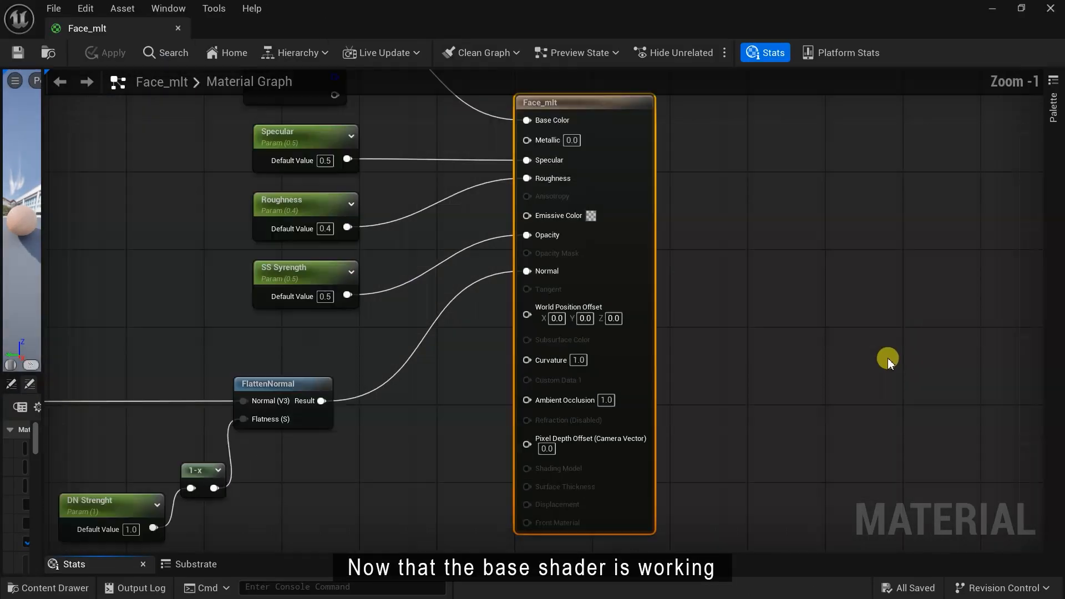
pyautogui.scroll(-3, 887, 360)
pyautogui.scroll(4, 619, 208)
pyautogui.moveTo(480, 352); pyautogui.dragTo(473, 145, button='right')
pyautogui.moveTo(45, 263); pyautogui.dragTo(195, 296)
pyautogui.moveTo(183, 296); pyautogui.dragTo(207, 301)
pyautogui.scroll(-3, 240, 302)
pyautogui.moveTo(240, 301); pyautogui.dragTo(271, 355, button='right')
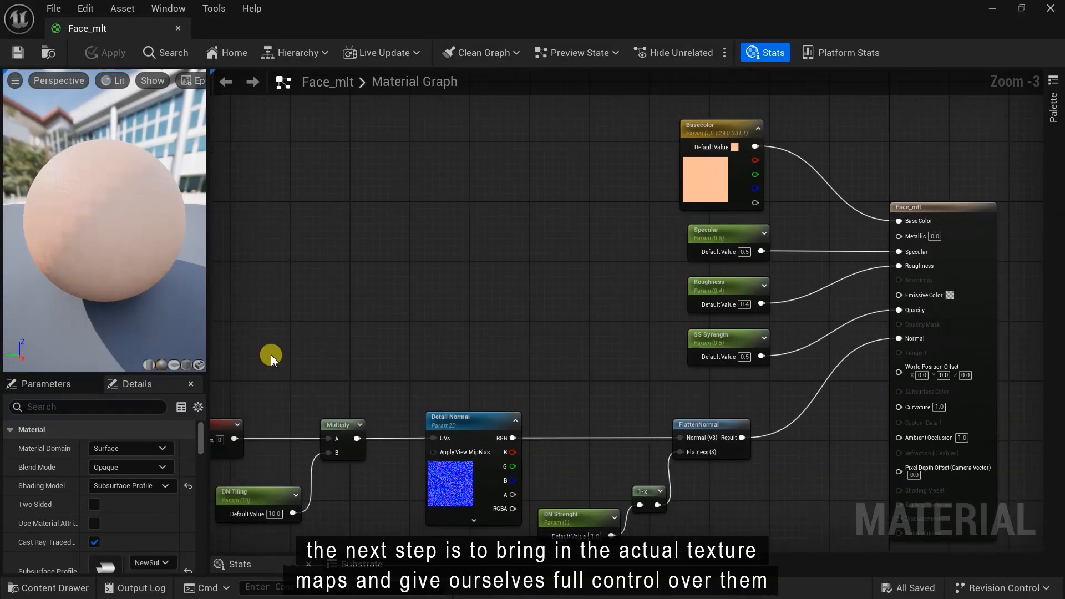
pyautogui.scroll(-1, 467, 295)
pyautogui.moveTo(469, 295); pyautogui.dragTo(522, 274, button='right')
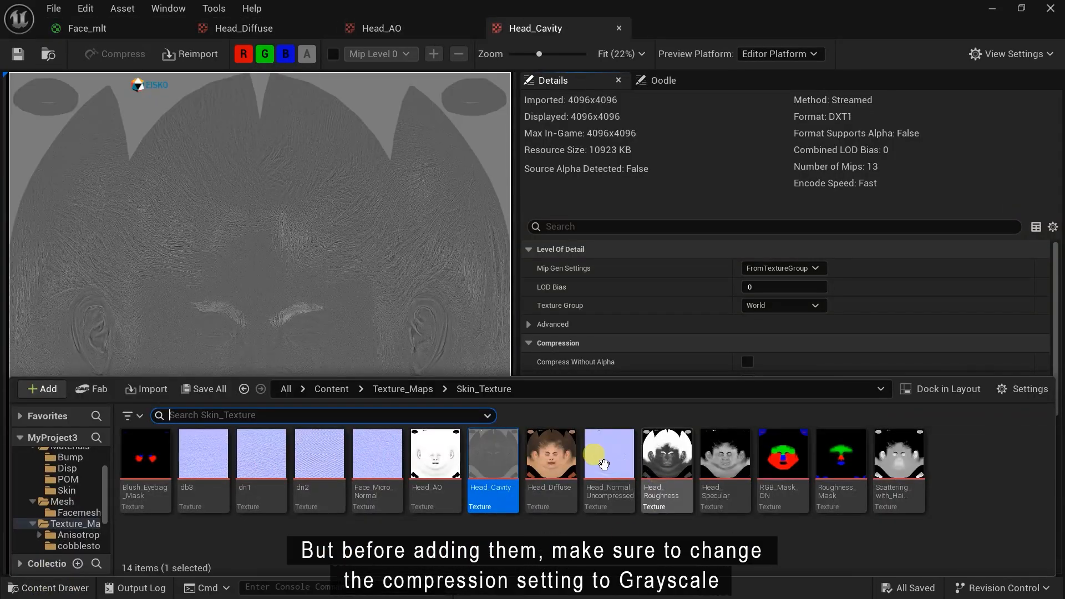
# Step: Open the head normal, roughness and specular maps, and set Head_Specular to Grayscale compression with sRGB disabled
pyautogui.doubleClick(604, 464)
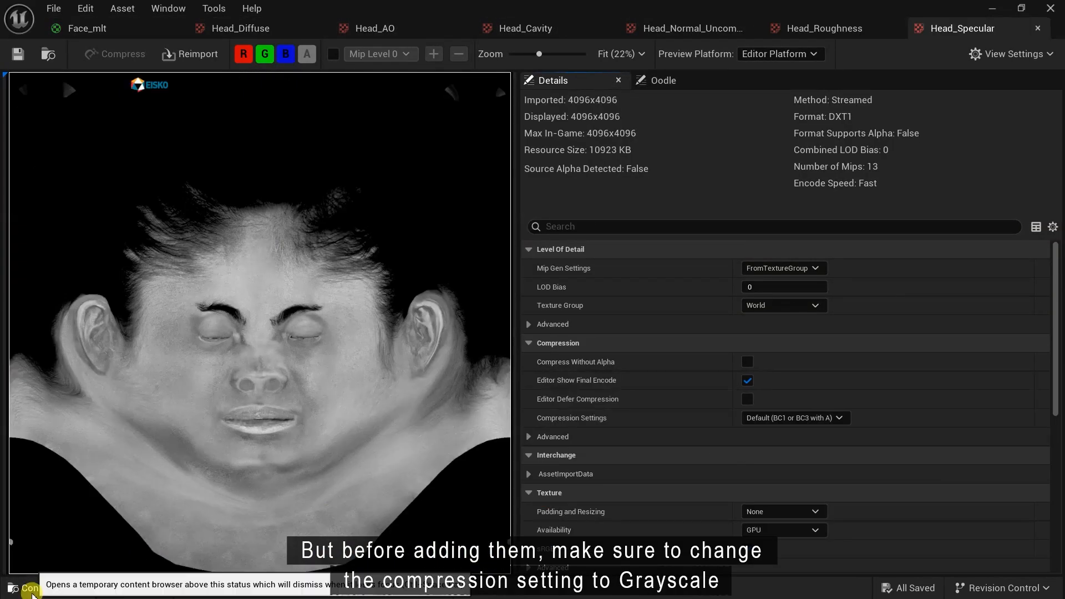
pyautogui.click(837, 418)
pyautogui.click(743, 269)
pyautogui.click(747, 549)
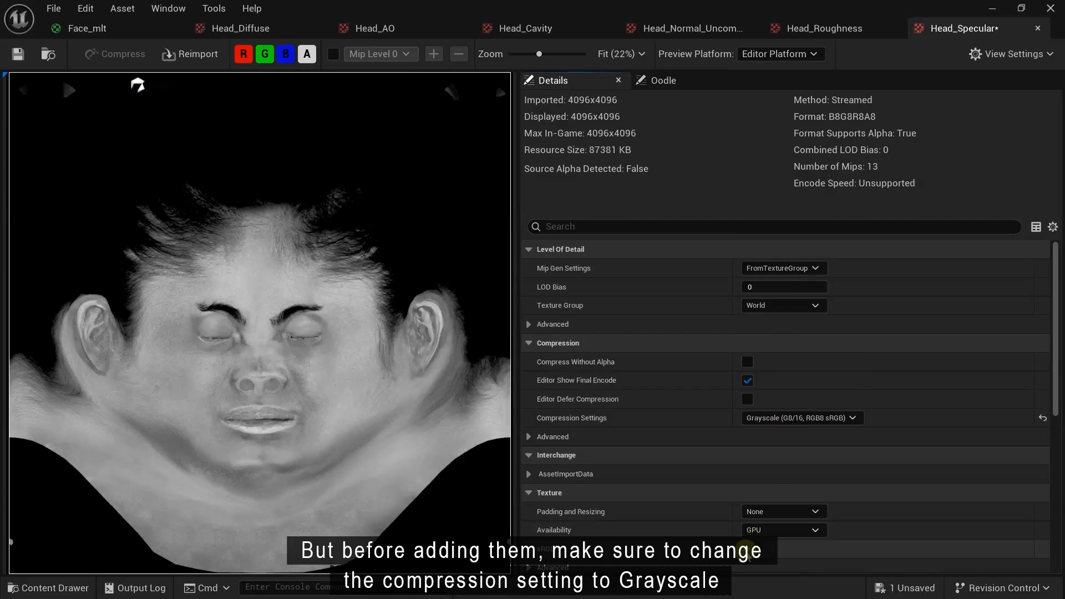
pyautogui.click(1037, 28)
# Step: Set Head_Roughness to Grayscale compression with sRGB disabled, save the texture and close it
pyautogui.click(818, 418)
pyautogui.click(777, 269)
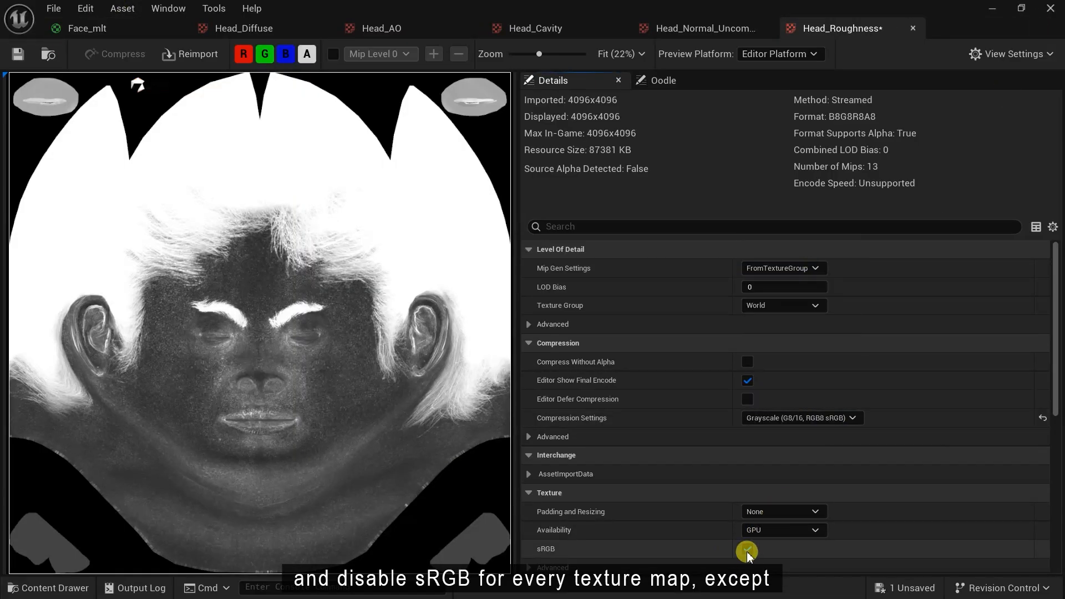
pyautogui.click(747, 548)
pyautogui.click(18, 54)
pyautogui.click(912, 32)
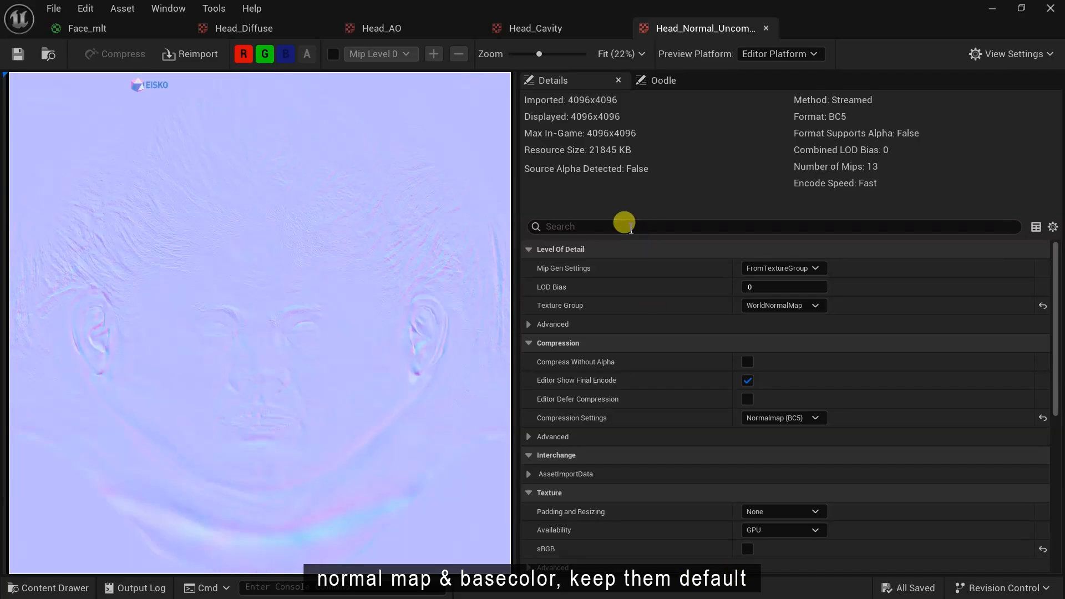
# Step: Enable Flip Green Channel on the Head_Normal_Uncompressed texture, save it and close it
pyautogui.scroll(5, 283, 355)
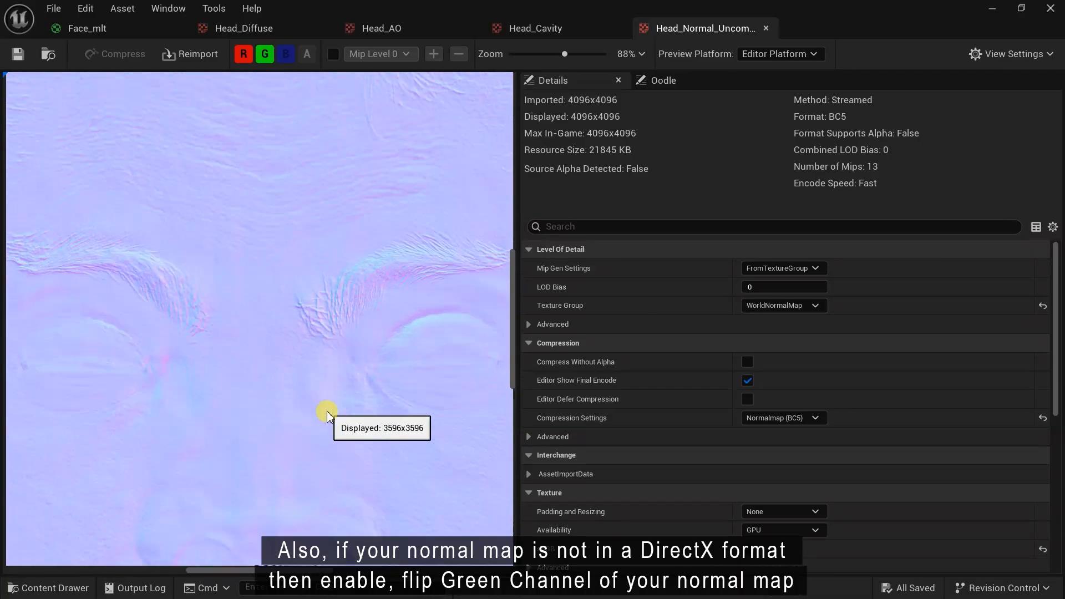
pyautogui.click(649, 226)
pyautogui.write('flip')
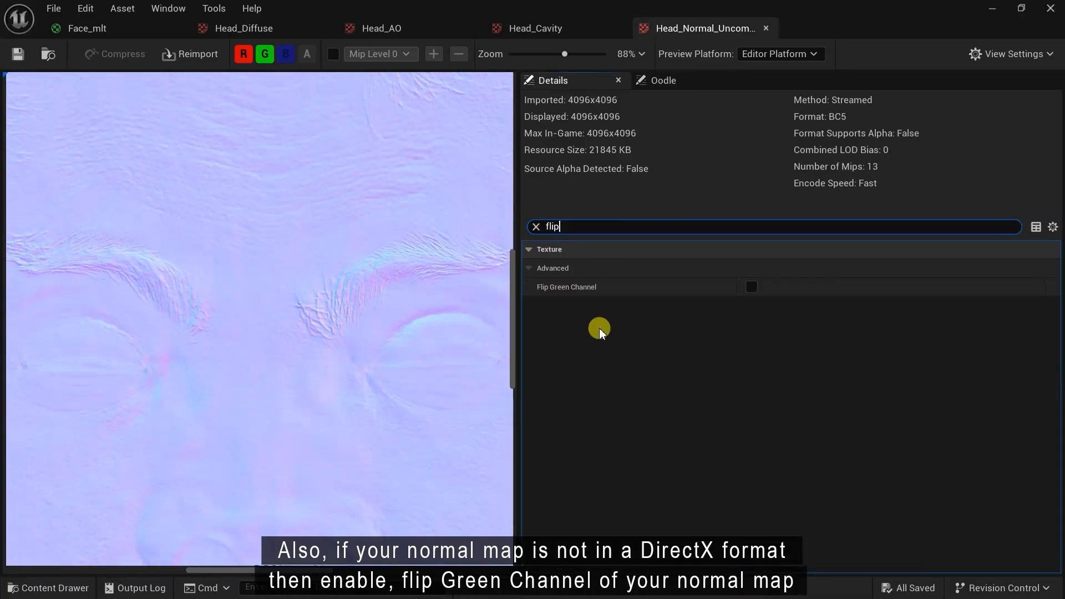
pyautogui.click(751, 286)
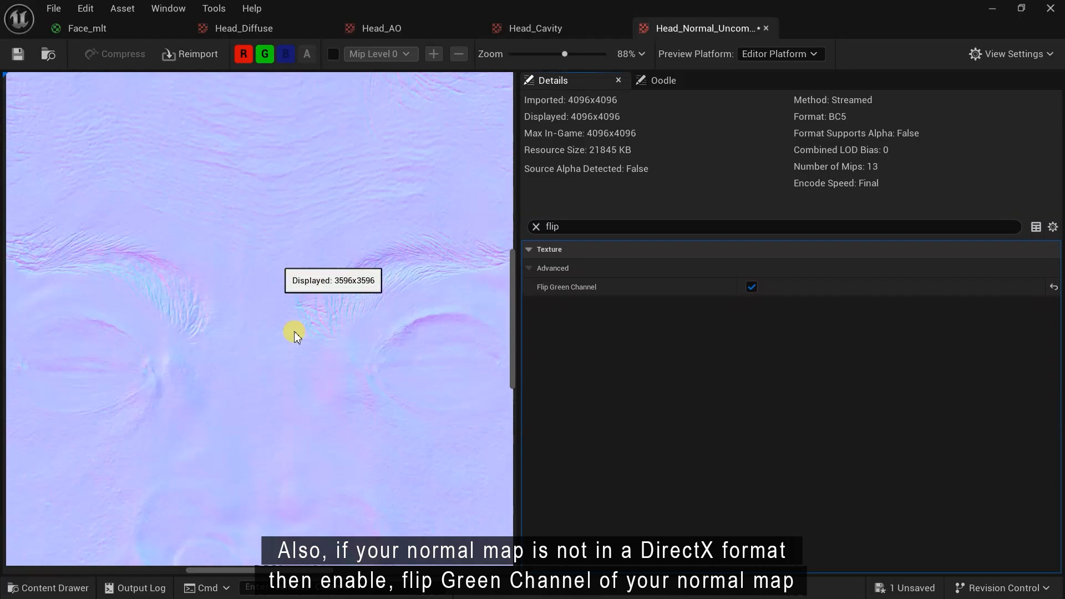
pyautogui.scroll(-5, 295, 335)
pyautogui.click(16, 54)
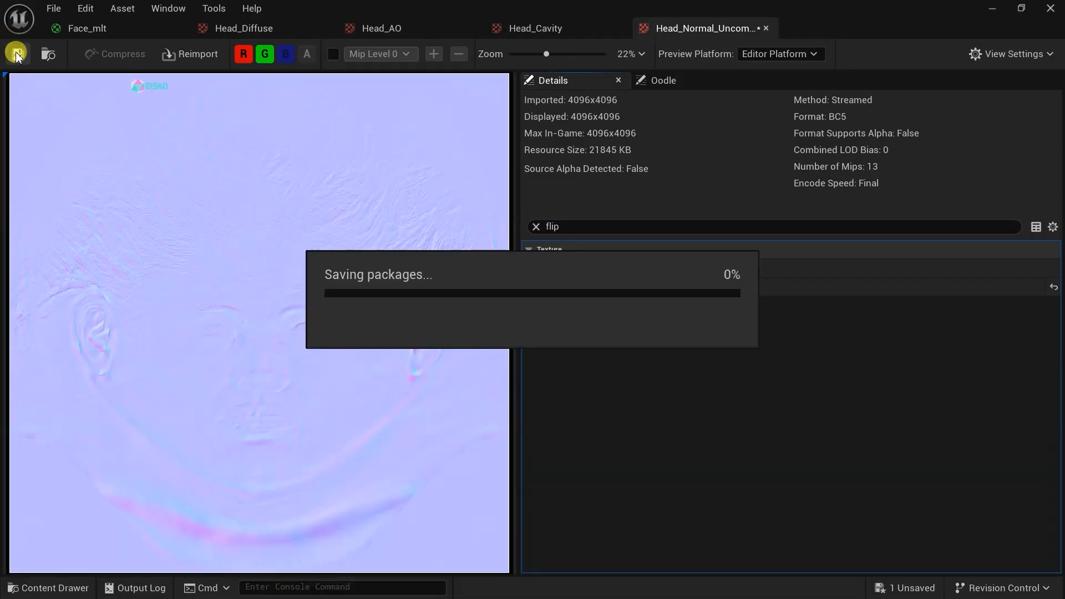
pyautogui.click(766, 28)
# Step: Set Head_Cavity to Grayscale compression, disable its sRGB, save the texture and close it
pyautogui.click(796, 418)
pyautogui.click(793, 315)
pyautogui.click(747, 549)
pyautogui.click(17, 54)
pyautogui.click(618, 28)
# Step: Set Head_AO to Grayscale compression with sRGB disabled, and close both the Head_AO and Head_Diffuse textures
pyautogui.click(796, 417)
pyautogui.click(793, 315)
pyautogui.click(747, 549)
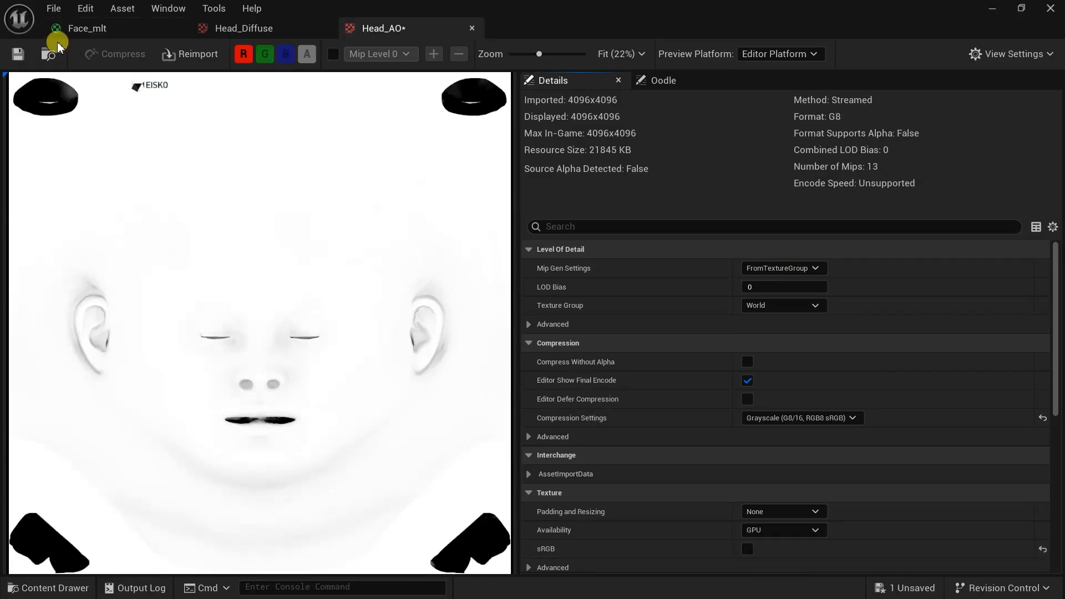
pyautogui.click(471, 29)
pyautogui.click(326, 28)
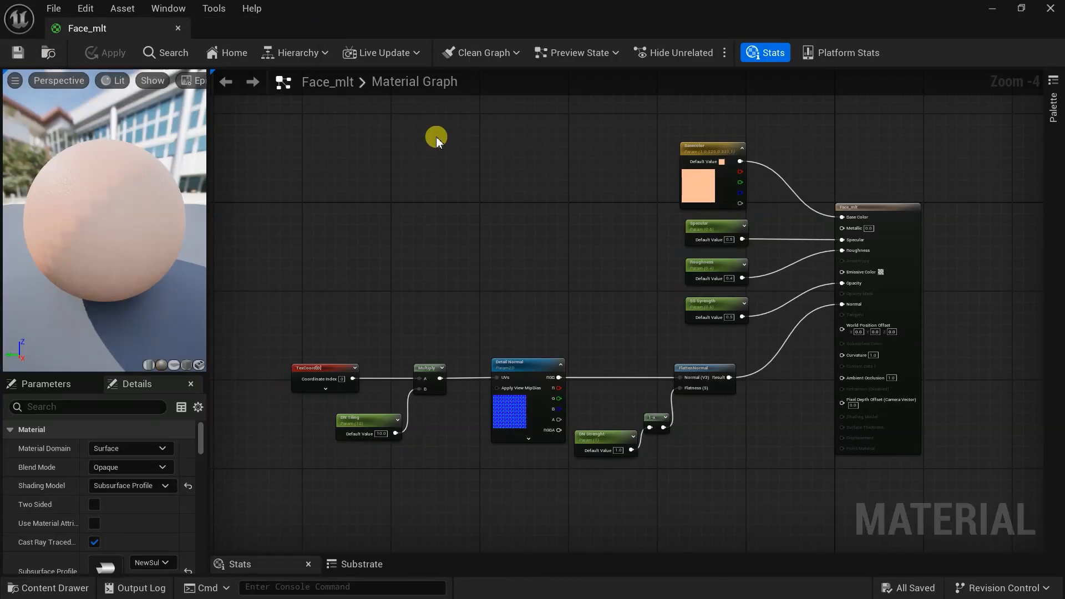
# Step: Add the Head_Diffuse texture to the Face_mlt graph as a Texture Sample in empty space away from the existing nodes
pyautogui.scroll(3, 898, 332)
pyautogui.scroll(-4, 899, 331)
pyautogui.moveTo(613, 359); pyautogui.dragTo(613, 209, button='right')
pyautogui.click(48, 588)
pyautogui.moveTo(551, 378); pyautogui.dragTo(317, 176)
pyautogui.scroll(2, 460, 273)
pyautogui.moveTo(460, 272); pyautogui.dragTo(575, 427, button='right')
pyautogui.scroll(1, 380, 217)
pyautogui.moveTo(380, 218); pyautogui.dragTo(483, 288, button='right')
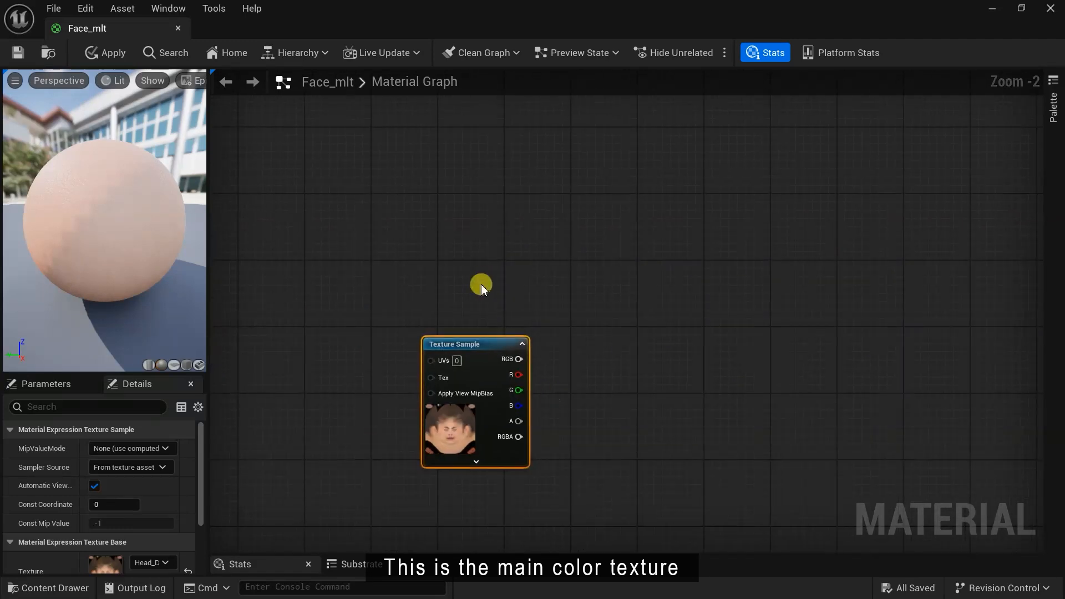
pyautogui.moveTo(491, 339); pyautogui.dragTo(426, 316)
pyautogui.scroll(2, 426, 321)
pyautogui.moveTo(601, 364); pyautogui.dragTo(629, 339, button='right')
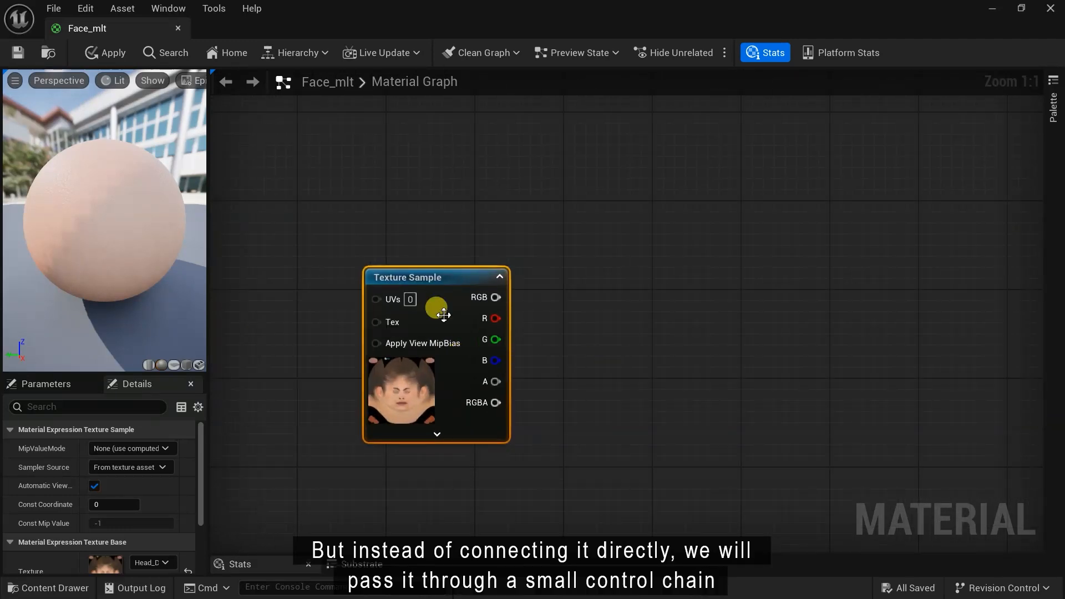
# Step: Convert the Head_Diffuse Texture Sample to a parameter named Albedo Map
pyautogui.rightClick(448, 280)
pyautogui.click(523, 307)
pyautogui.write('Albedo Mao')
pyautogui.press('BackSpace')
pyautogui.write('p')
pyautogui.press('Return')
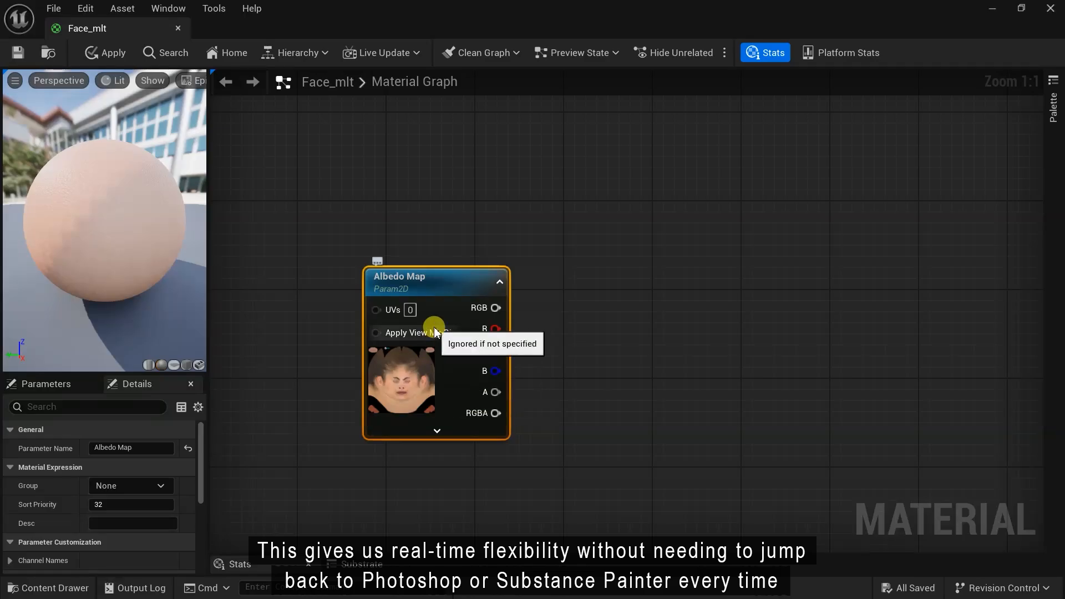
# Step: Multiply the Albedo Map RGB by a new scalar parameter named Albrdo brightness with a default value of 1
pyautogui.moveTo(648, 328); pyautogui.dragTo(520, 349, button='right')
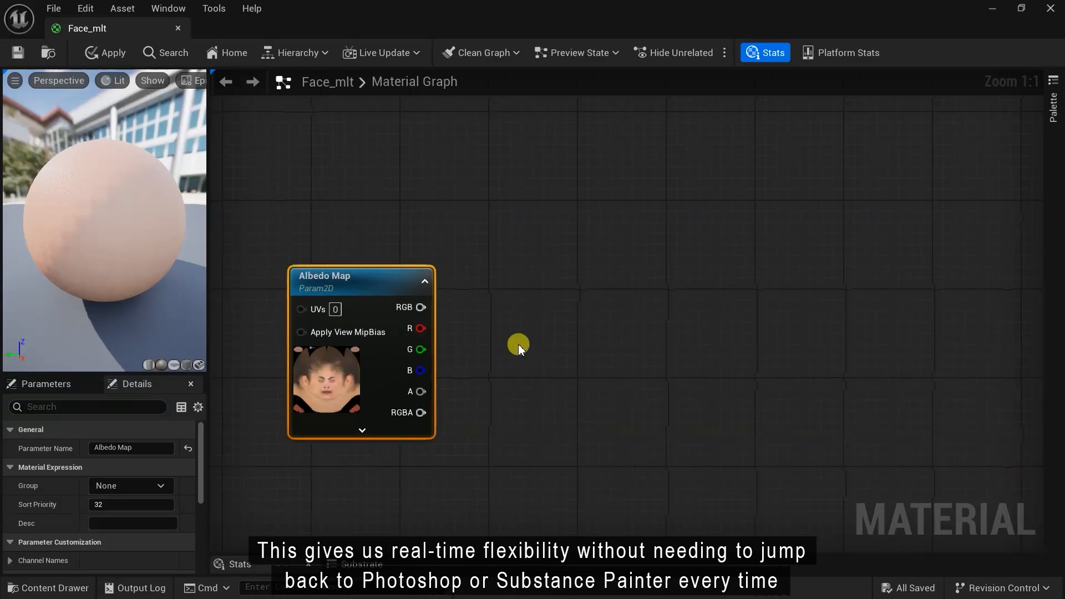
pyautogui.moveTo(630, 338); pyautogui.dragTo(581, 278, button='right')
pyautogui.moveTo(371, 245); pyautogui.dragTo(578, 243)
pyautogui.write('mul')
pyautogui.click(620, 343)
pyautogui.moveTo(597, 291); pyautogui.dragTo(542, 316)
pyautogui.write('sca')
pyautogui.click(610, 177)
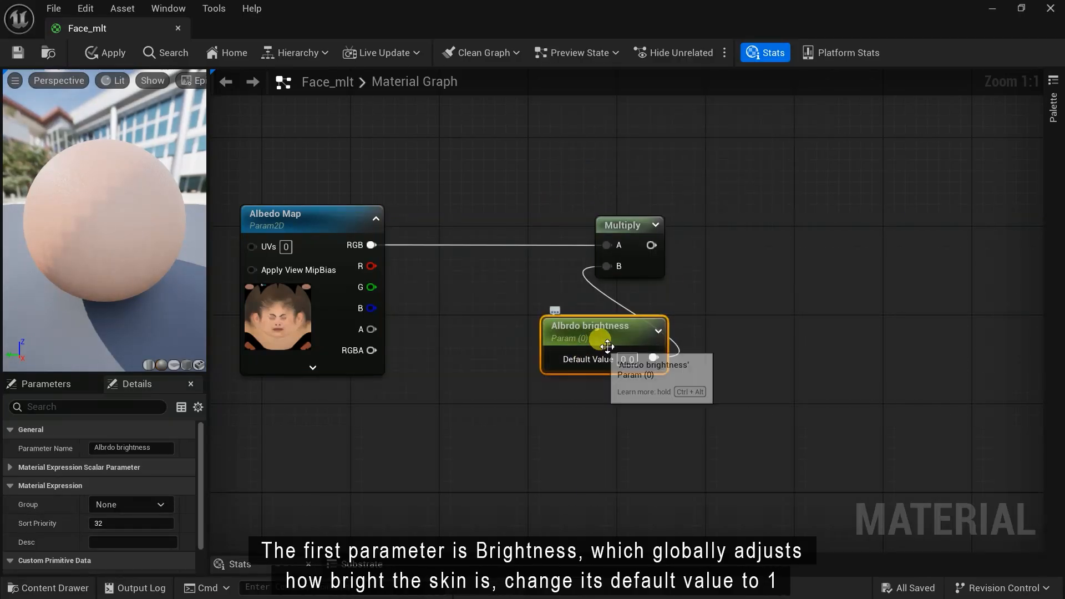
pyautogui.moveTo(618, 345); pyautogui.dragTo(489, 332)
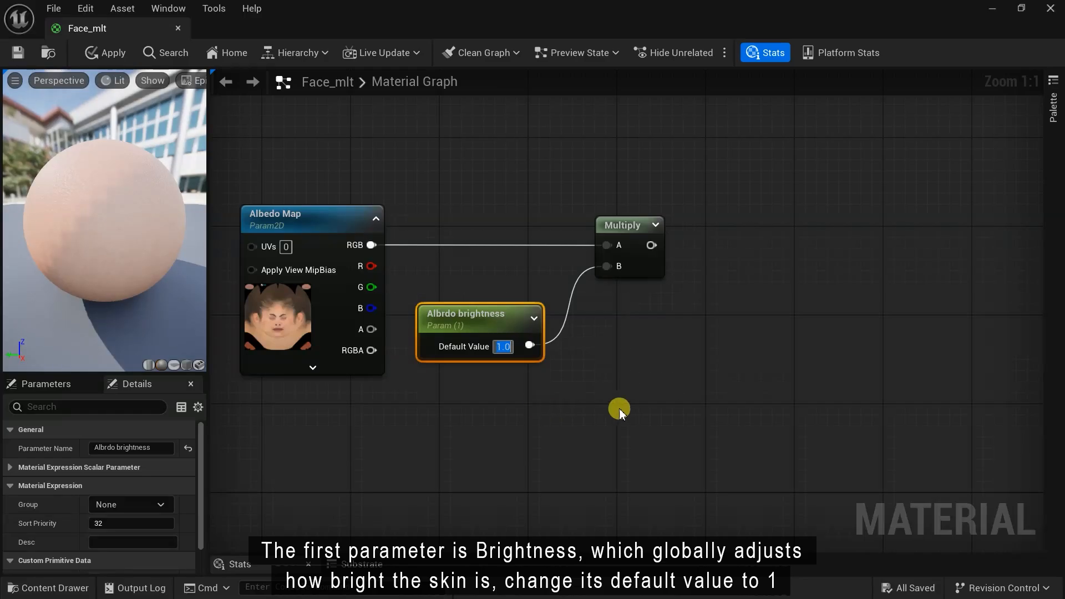
# Step: Feed the Multiply result into the Base of a new Power node, and add a OneMinus node on its Exp input
pyautogui.moveTo(619, 410); pyautogui.dragTo(540, 458, button='right')
pyautogui.moveTo(572, 294); pyautogui.dragTo(594, 387)
pyautogui.write('power')
pyautogui.click(780, 331)
pyautogui.write('one')
pyautogui.press('Return')
# Step: Add a scalar parameter named Albedo Contrast as the input of the OneMinus node that drives the Power exponent
pyautogui.write('sc')
pyautogui.click(653, 254)
pyautogui.write('Albedo Contr')
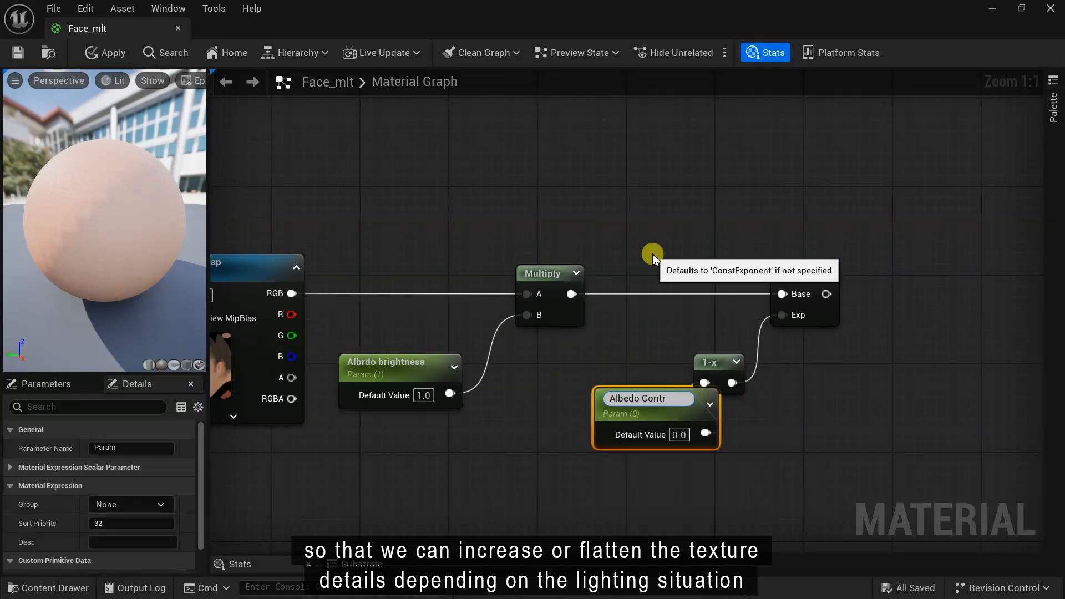
pyautogui.write('ast')
pyautogui.press('Return')
pyautogui.moveTo(678, 401); pyautogui.dragTo(623, 377)
# Step: Correct the misspelled brightness parameter's name to Albedo Brightness
pyautogui.click(411, 372)
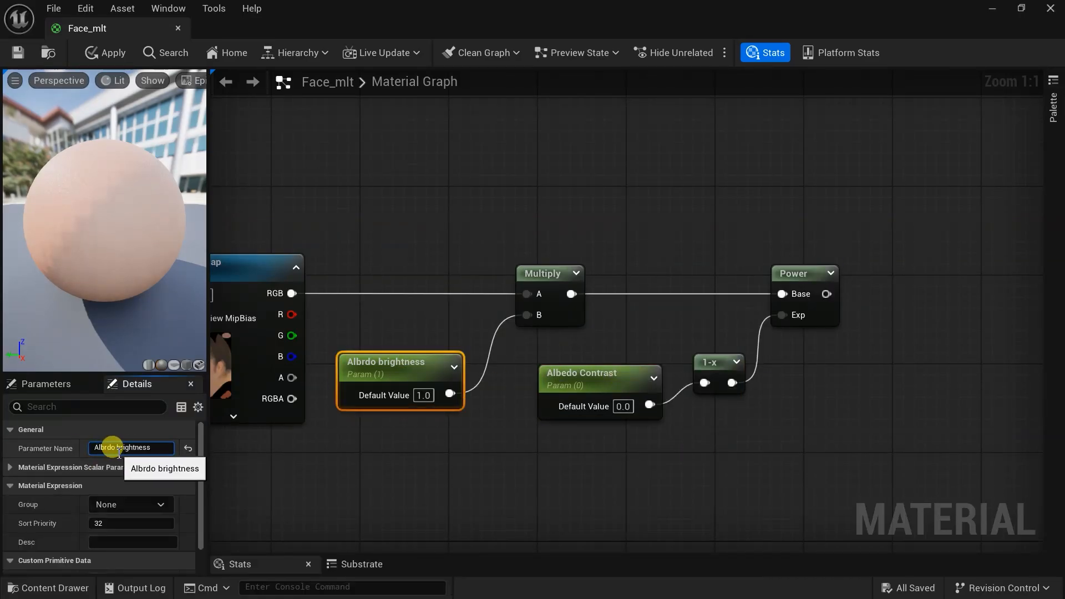
pyautogui.click(750, 451)
pyautogui.moveTo(811, 420); pyautogui.dragTo(695, 418, button='right')
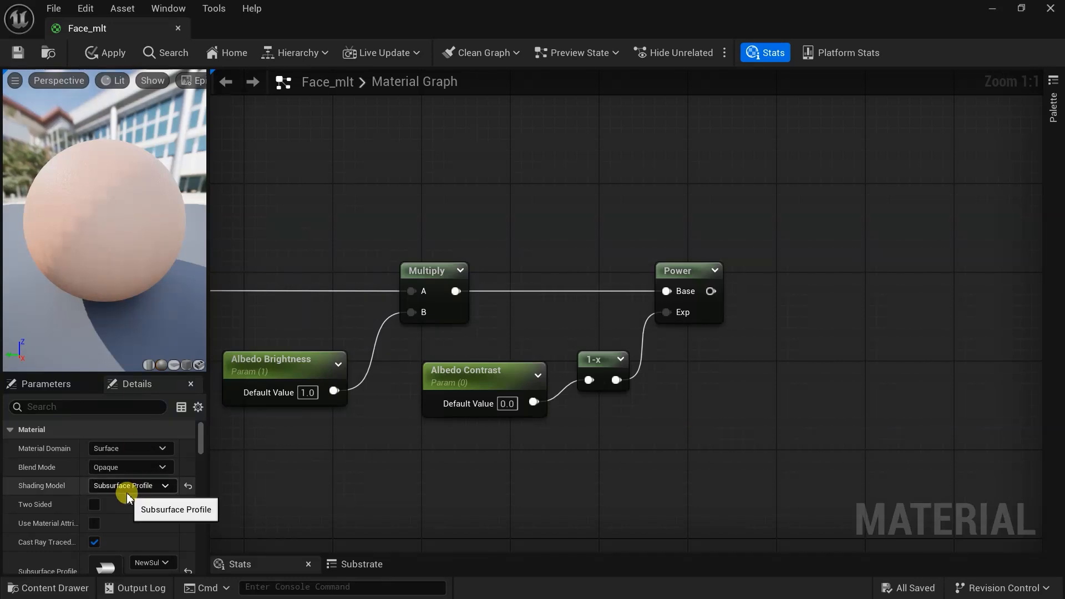
pyautogui.click(249, 372)
pyautogui.click(131, 446)
pyautogui.click(683, 444)
# Step: Connect the Power result to input A of a new Lerp, and to the Base of a new Blend_Overlay that feeds Lerp B
pyautogui.moveTo(682, 445); pyautogui.dragTo(371, 468, button='right')
pyautogui.moveTo(399, 315); pyautogui.dragTo(752, 298)
pyautogui.write('lerp')
pyautogui.click(713, 375)
pyautogui.rightClick(517, 358)
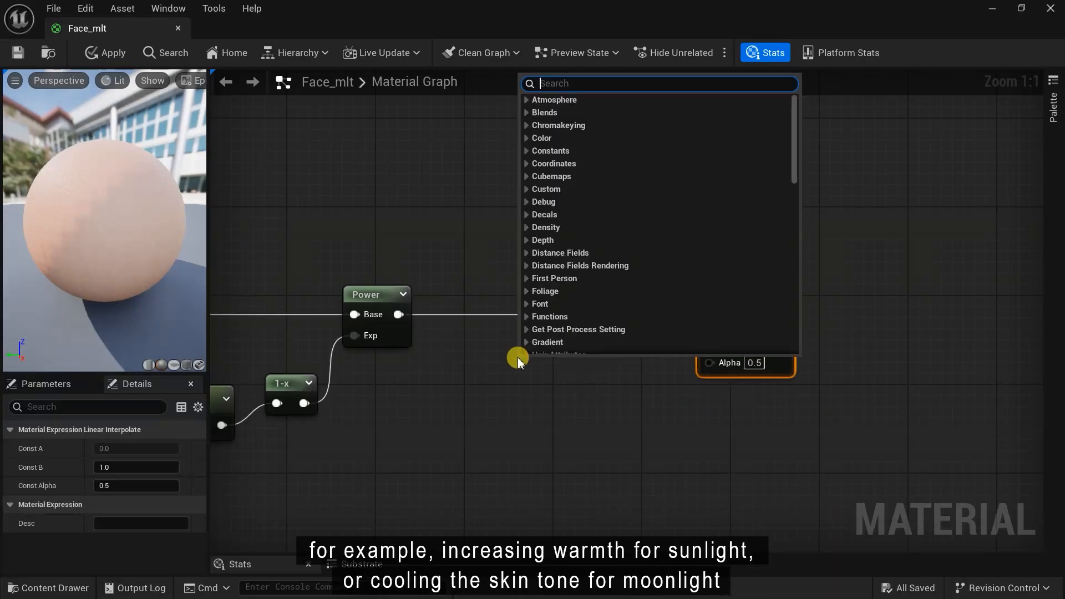
pyautogui.write('blend o')
pyautogui.click(581, 113)
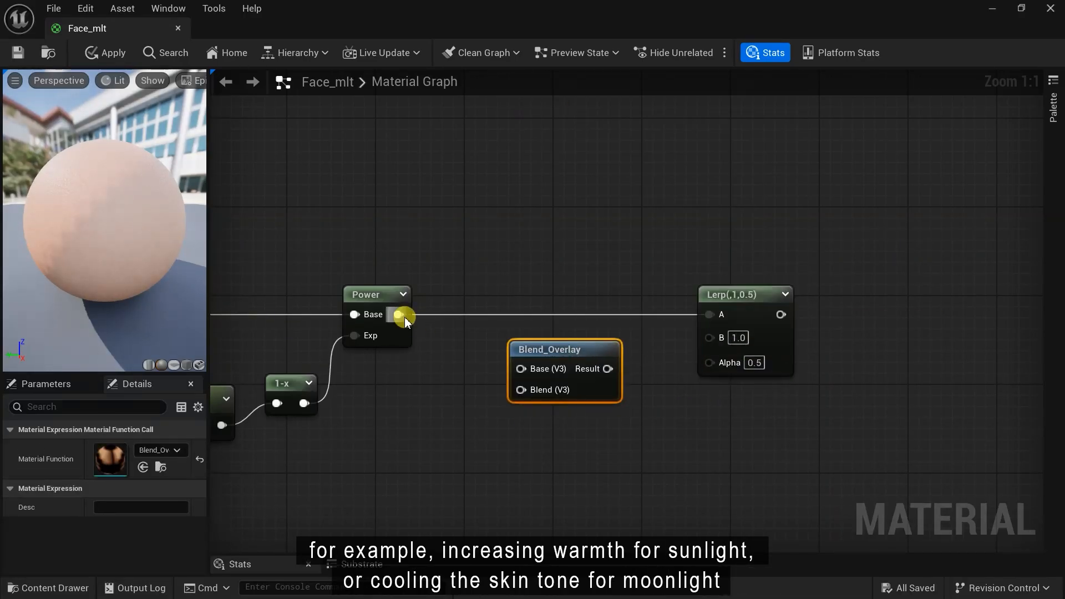
pyautogui.moveTo(608, 369); pyautogui.dragTo(705, 339)
# Step: Add a white three-component constant to the Blend_Overlay's Blend input, and convert it to a parameter named Tint Color
pyautogui.moveTo(438, 431); pyautogui.dragTo(381, 393)
pyautogui.write('cons')
pyautogui.click(481, 212)
pyautogui.doubleClick(371, 466)
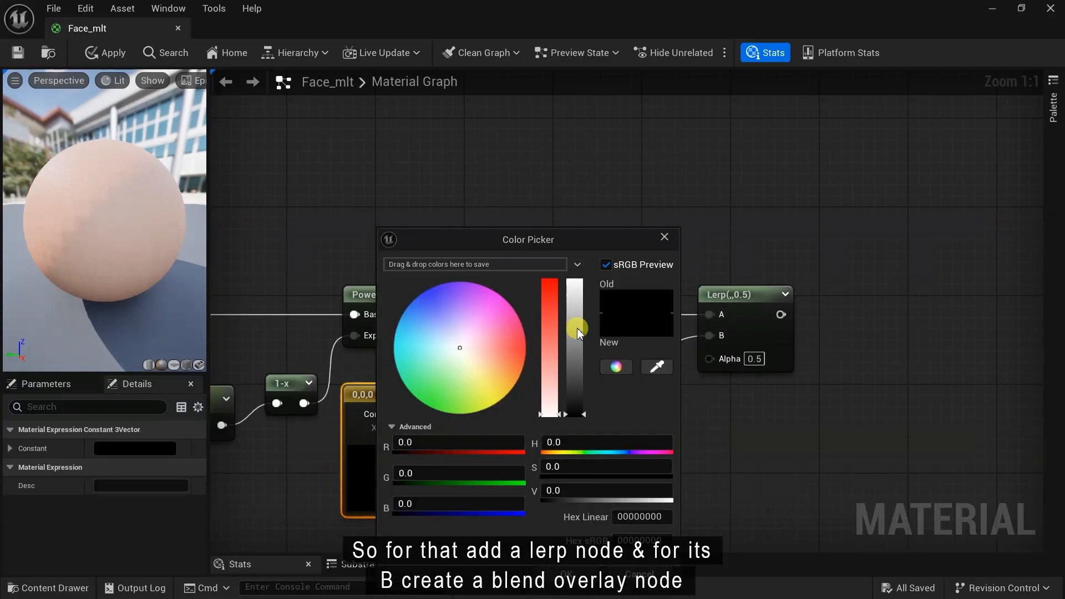
pyautogui.moveTo(577, 328); pyautogui.dragTo(577, 277)
pyautogui.click(567, 573)
pyautogui.rightClick(409, 388)
pyautogui.click(492, 103)
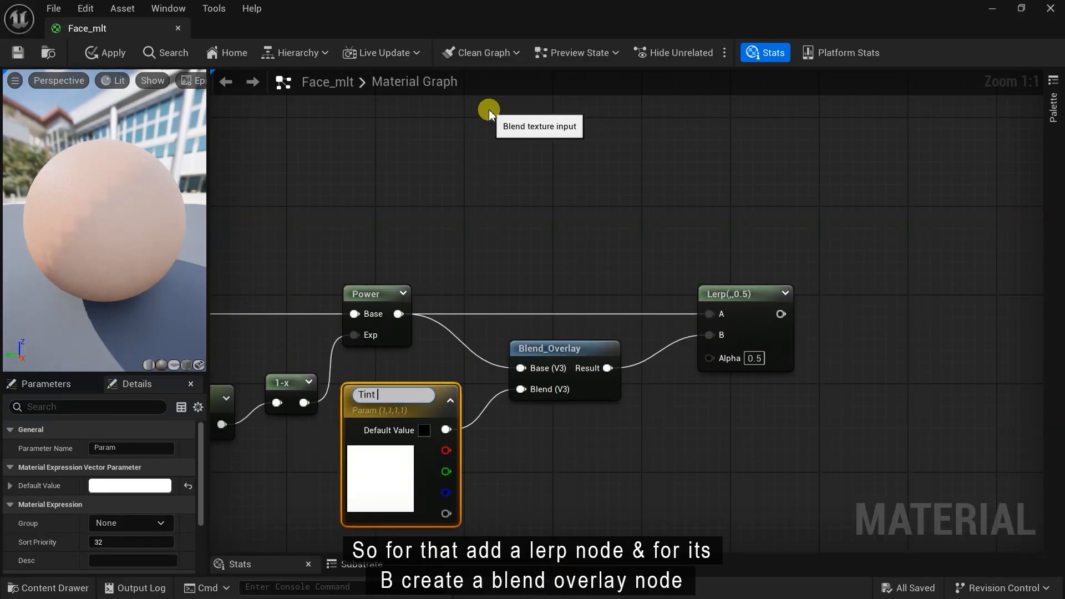
pyautogui.click(425, 537)
# Step: Add a scalar parameter named Tint Amount to the Lerp's Alpha input, and place it below the Blend_Overlay
pyautogui.moveTo(466, 448); pyautogui.dragTo(376, 383, button='right')
pyautogui.moveTo(617, 295); pyautogui.dragTo(539, 393)
pyautogui.write('scal')
pyautogui.click(588, 255)
pyautogui.write('Tint Amount')
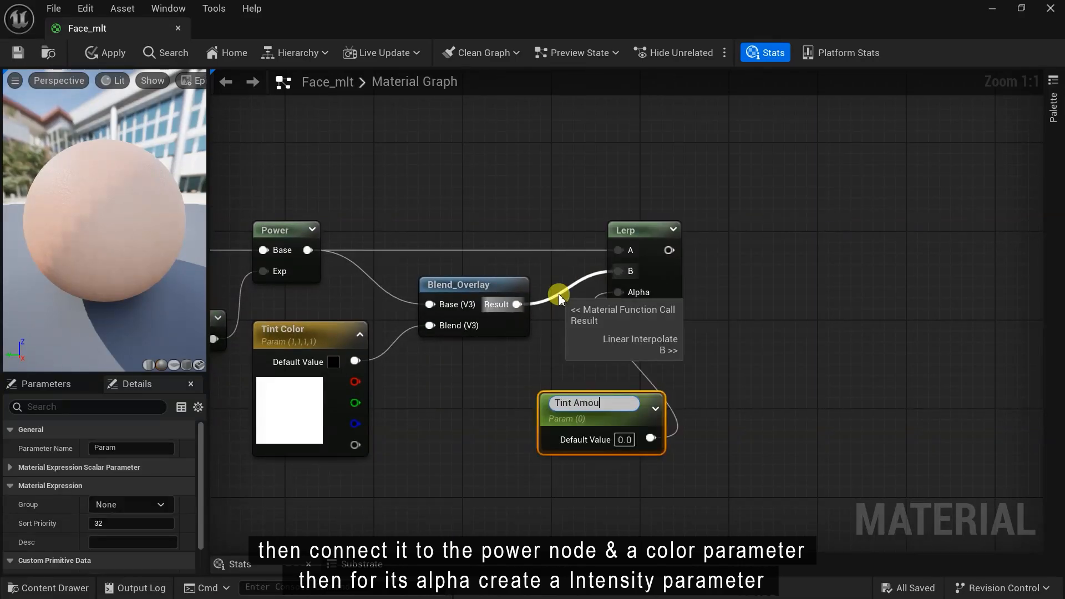
pyautogui.moveTo(638, 401); pyautogui.dragTo(538, 388)
# Step: Feed the Lerp result into the Texture input of a new HueShift node, driven by a scalar parameter named Hue Amount
pyautogui.moveTo(737, 302); pyautogui.dragTo(492, 319, button='right')
pyautogui.moveTo(424, 267); pyautogui.dragTo(503, 381)
pyautogui.write('hue')
pyautogui.click(610, 333)
pyautogui.write('sca')
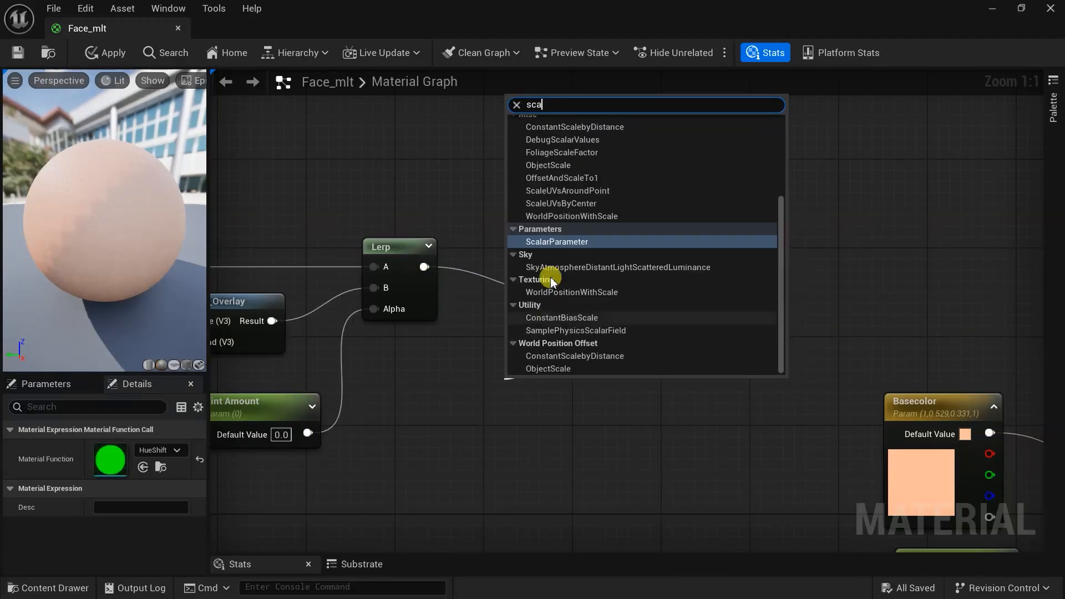
pyautogui.click(548, 244)
pyautogui.moveTo(565, 409); pyautogui.dragTo(445, 422)
# Step: Connect the HueShift result to a new Desaturation node, and add a OneMinus node on its Fraction input
pyautogui.moveTo(732, 360); pyautogui.dragTo(577, 367, button='right')
pyautogui.moveTo(561, 283); pyautogui.dragTo(727, 269)
pyautogui.write('des')
pyautogui.click(749, 351)
pyautogui.moveTo(698, 314); pyautogui.dragTo(570, 398)
pyautogui.write('one')
pyautogui.click(692, 139)
# Step: Add a scalar parameter named Saturation Amount as input to the Desaturation's OneMinus node, and place it beside the node
pyautogui.write('sca')
pyautogui.click(623, 264)
pyautogui.write('Saturation')
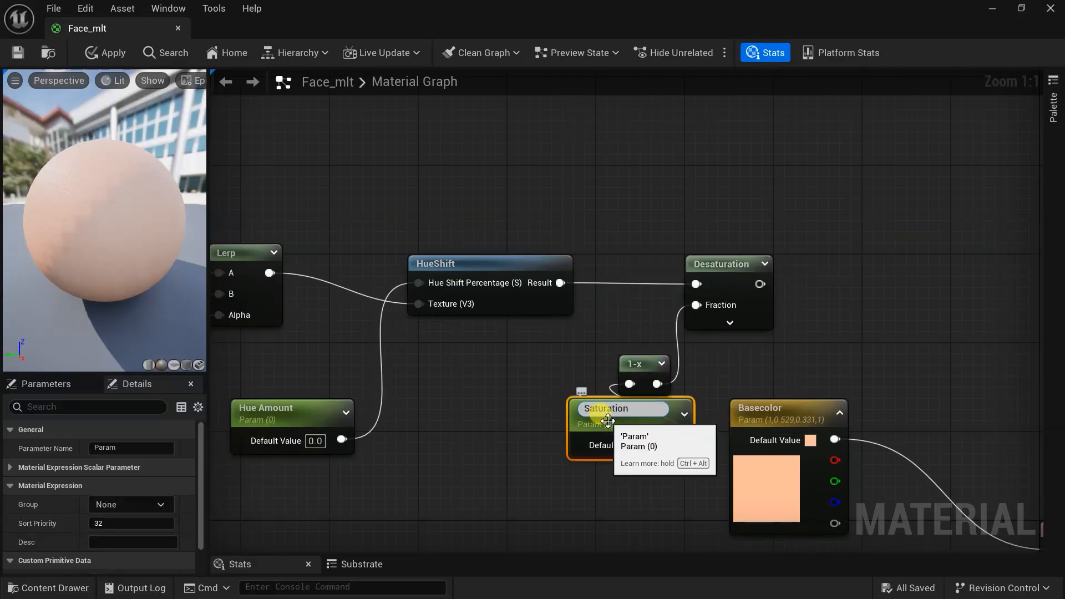
pyautogui.write(' Amount')
pyautogui.press('Return')
pyautogui.moveTo(613, 441); pyautogui.dragTo(522, 435)
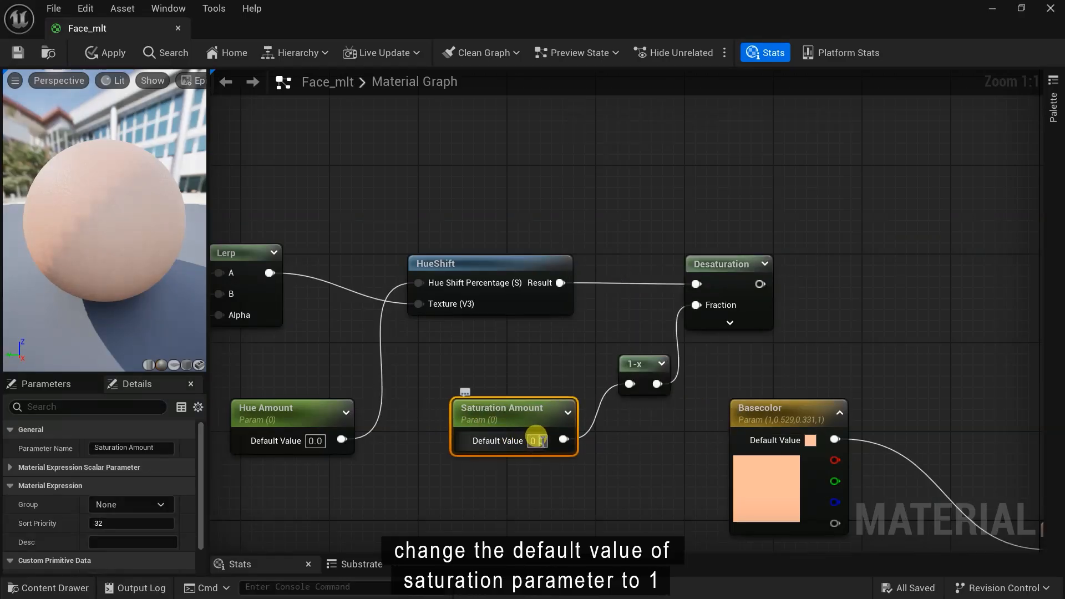
# Step: Set the Saturation Amount parameter's default value to 1
pyautogui.write('1')
pyautogui.click(577, 479)
# Step: Move the Basecolor parameter above the Desaturation node and reposition the neighbouring nodes to make room
pyautogui.scroll(-1, 602, 424)
pyautogui.scroll(-4, 572, 421)
pyautogui.moveTo(278, 350); pyautogui.dragTo(355, 362, button='right')
pyautogui.moveTo(709, 418); pyautogui.dragTo(691, 272)
pyautogui.scroll(-1, 691, 272)
pyautogui.moveTo(355, 226); pyautogui.dragTo(499, 259, button='right')
pyautogui.moveTo(450, 255); pyautogui.dragTo(849, 425)
pyautogui.moveTo(838, 311); pyautogui.dragTo(714, 305)
pyautogui.click(714, 305)
pyautogui.scroll(4, 760, 254)
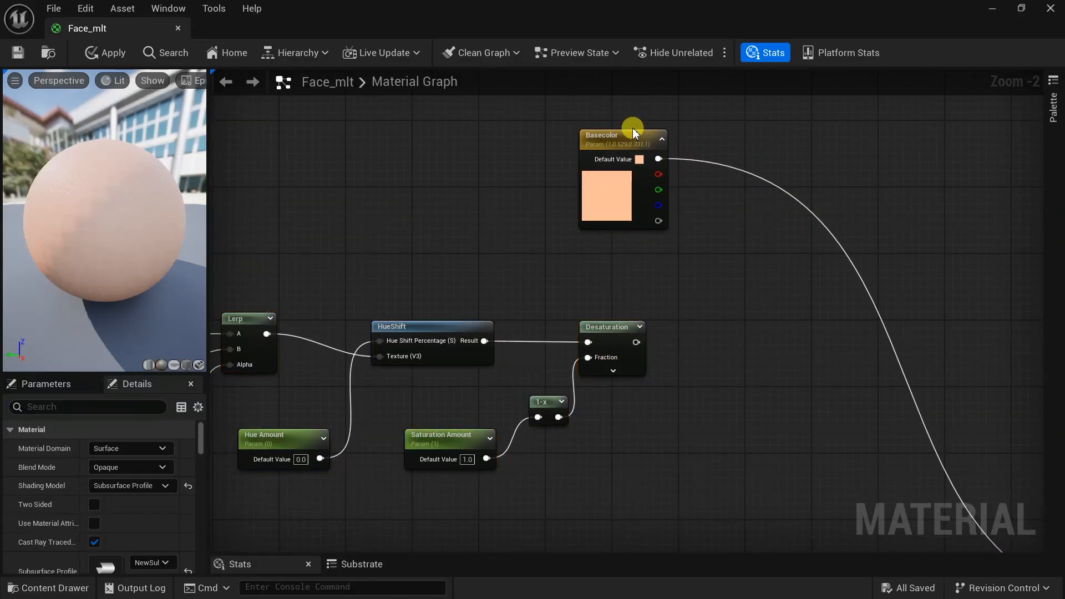
pyautogui.moveTo(634, 132); pyautogui.dragTo(694, 150)
# Step: Add a StaticSwitchParameter named Use Albedo Map between the Desaturation node and the material output
pyautogui.moveTo(822, 331); pyautogui.dragTo(673, 247, button='right')
pyautogui.rightClick(684, 256)
pyautogui.write('stati')
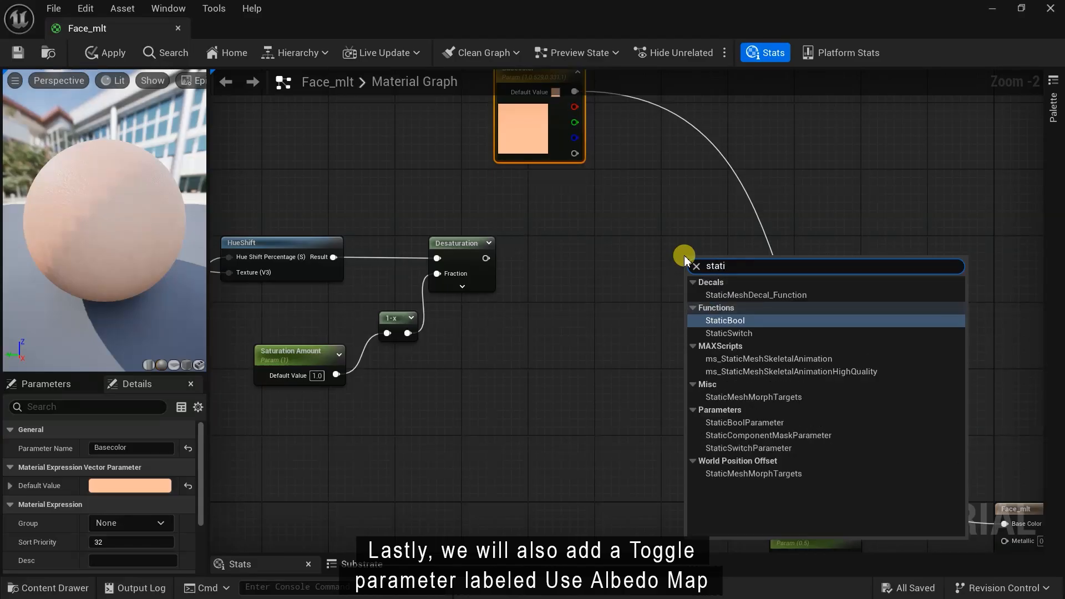
pyautogui.click(748, 447)
pyautogui.write('Use Albedo')
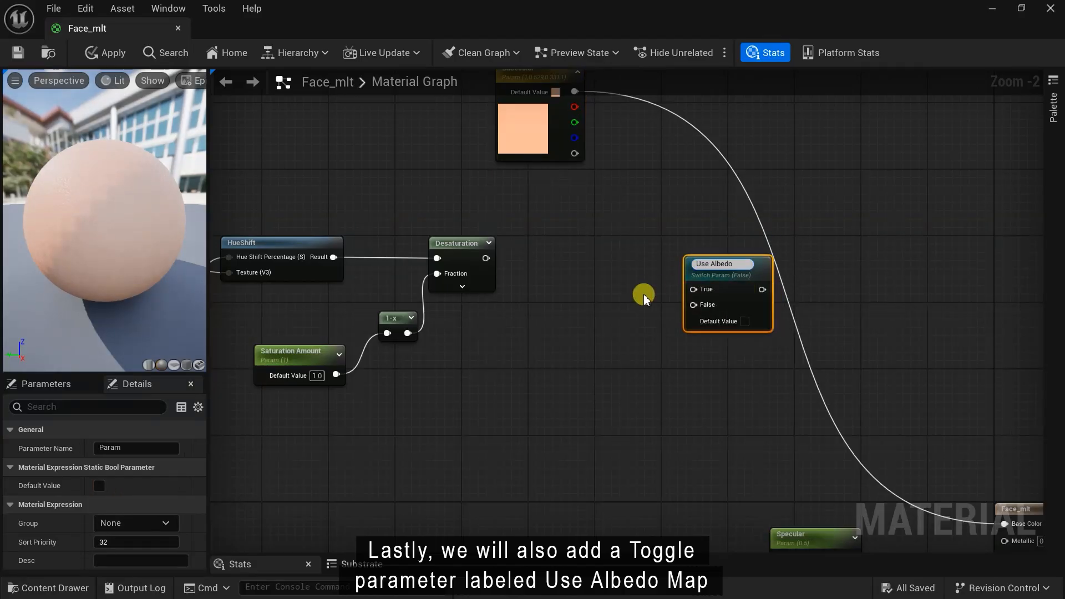
pyautogui.write(' Map')
pyautogui.press('Return')
# Step: Connect Desaturation to Use Albedo Map's True input, Basecolor to False, and the switch to Base Color, and save the material
pyautogui.moveTo(486, 258); pyautogui.dragTo(614, 257)
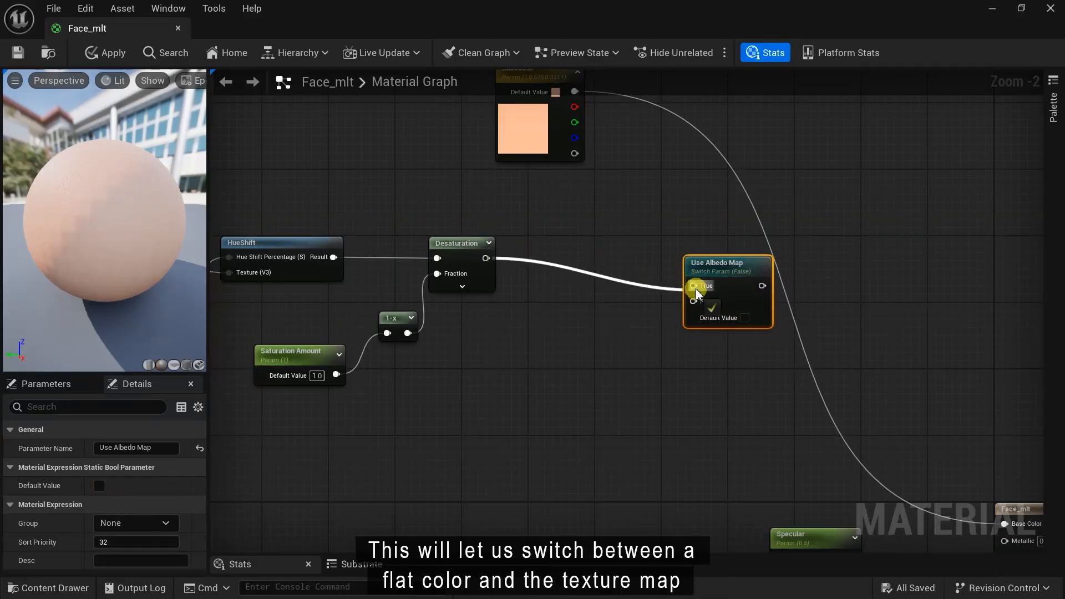
pyautogui.moveTo(697, 294); pyautogui.dragTo(694, 286)
pyautogui.moveTo(659, 320); pyautogui.dragTo(657, 318)
pyautogui.moveTo(727, 303); pyautogui.dragTo(632, 250, button='right')
pyautogui.moveTo(630, 247); pyautogui.dragTo(876, 485)
pyautogui.moveTo(653, 339); pyautogui.dragTo(735, 362, button='right')
pyautogui.click(23, 53)
# Step: Select the Basecolor, Use Albedo Map, saturation, hue, tint, contrast and brightness parameters and set their group to Basecolor
pyautogui.moveTo(619, 368); pyautogui.dragTo(752, 435, button='right')
pyautogui.keyDown('shift'); pyautogui.click(610, 120); pyautogui.keyUp('shift')
pyautogui.keyDown('shift'); pyautogui.click(384, 408); pyautogui.keyUp('shift')
pyautogui.moveTo(228, 409); pyautogui.dragTo(547, 394, button='right')
pyautogui.keyDown('shift'); pyautogui.click(547, 394); pyautogui.keyUp('shift')
pyautogui.keyDown('shift'); pyautogui.click(413, 402); pyautogui.keyUp('shift')
pyautogui.moveTo(260, 349); pyautogui.dragTo(533, 373, button='right')
pyautogui.keyDown('shift'); pyautogui.click(532, 373); pyautogui.keyUp('shift')
pyautogui.keyDown('shift'); pyautogui.click(353, 373); pyautogui.keyUp('shift')
pyautogui.moveTo(227, 372); pyautogui.dragTo(469, 418, button='right')
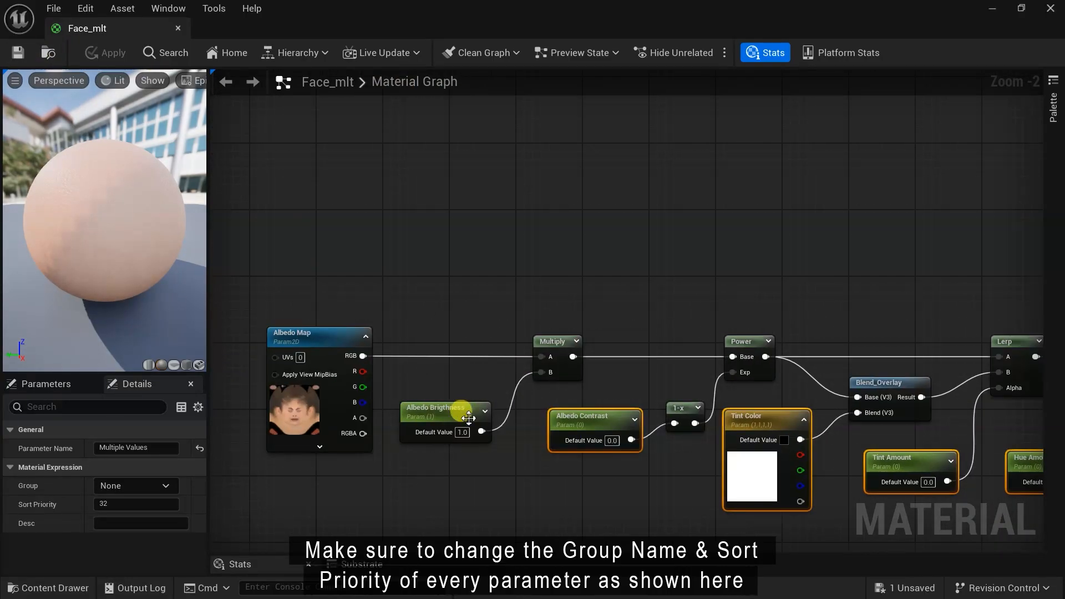
pyautogui.write('Basecolor')
pyautogui.click(328, 515)
# Step: Assign the Albedo Map texture parameter to the Basecolor group
pyautogui.click(372, 248)
pyautogui.click(135, 487)
pyautogui.click(125, 511)
# Step: Set the Basecolor parameter's sort priority to 1
pyautogui.scroll(-2, 382, 477)
pyautogui.moveTo(943, 388); pyautogui.dragTo(460, 308, button='right')
pyautogui.click(651, 111)
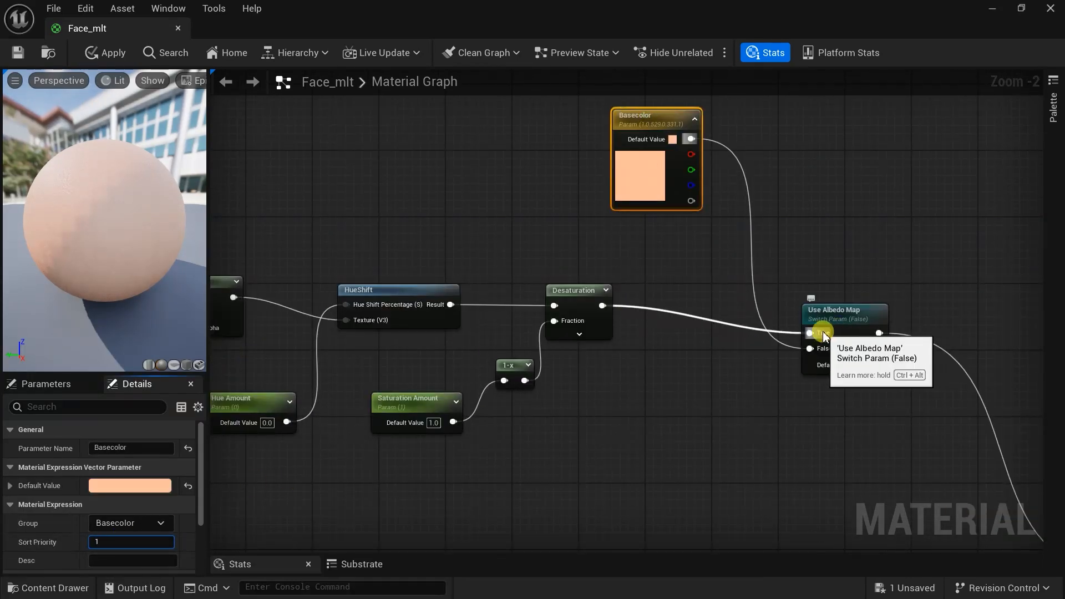
# Step: Assign ascending sort priorities to the Use Albedo Map, Albedo Map, brightness, contrast and Tint Color parameters
pyautogui.click(845, 310)
pyautogui.moveTo(377, 502); pyautogui.dragTo(507, 331, button='right')
pyautogui.click(507, 331)
pyautogui.click(127, 523)
pyautogui.moveTo(559, 452); pyautogui.dragTo(276, 444, button='right')
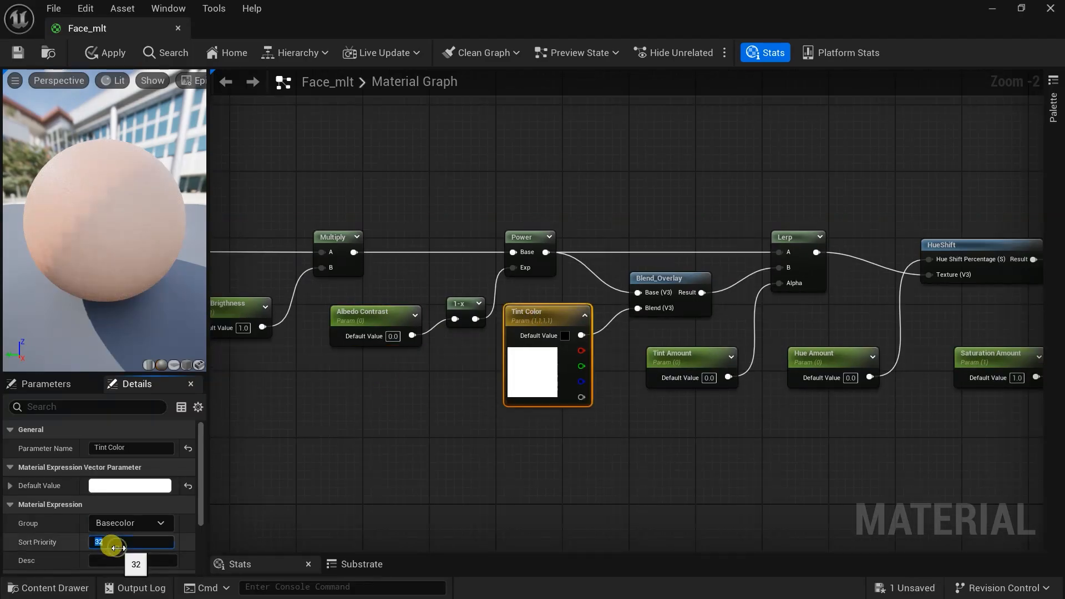
# Step: Set Tint Amount's sort priority to 14 and assign sort priorities to Hue Amount and Saturation Amount
pyautogui.moveTo(688, 347); pyautogui.dragTo(544, 345, button='right')
pyautogui.click(540, 345)
pyautogui.click(113, 521)
pyautogui.click(124, 523)
pyautogui.write('14')
pyautogui.click(531, 349)
pyautogui.moveTo(613, 434); pyautogui.dragTo(372, 447, button='right')
pyautogui.click(411, 372)
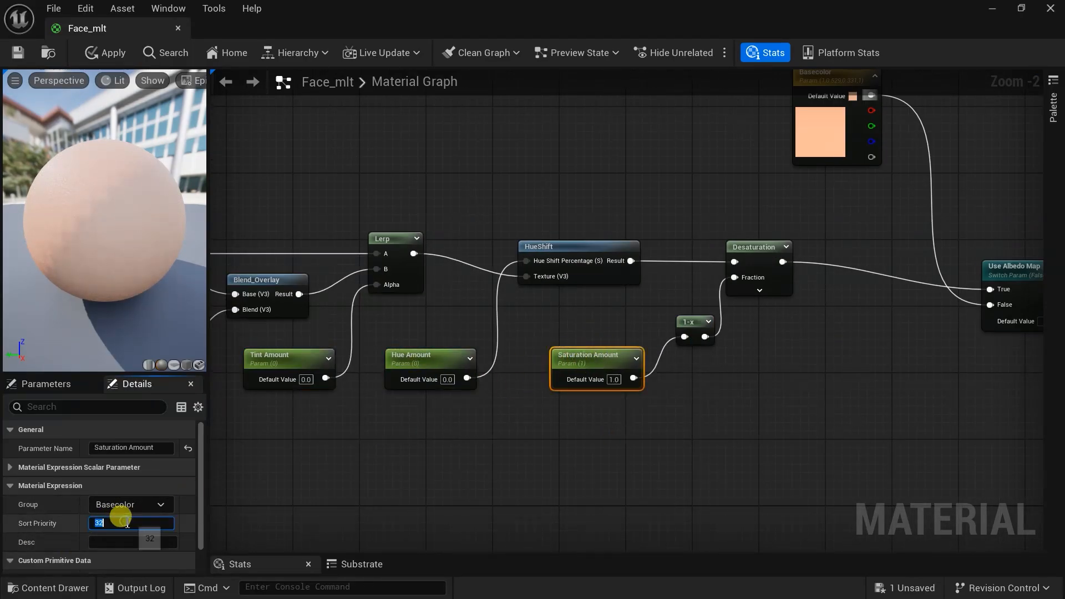
# Step: Enclose all the albedo nodes in a comment box named Basecolor
pyautogui.scroll(-3, 671, 394)
pyautogui.moveTo(226, 162); pyautogui.dragTo(960, 383)
pyautogui.write('c')
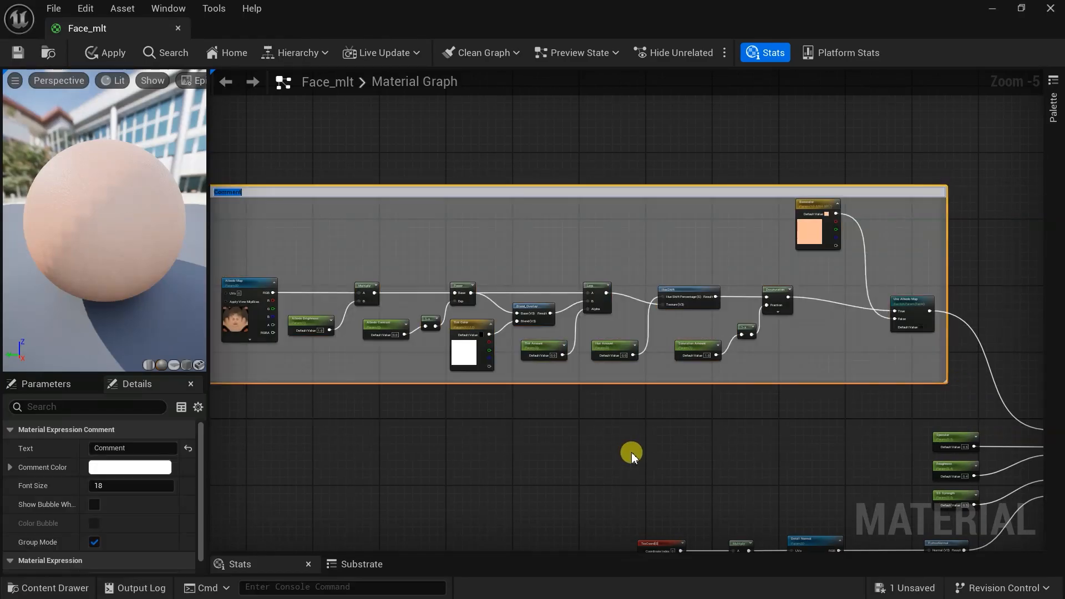
pyautogui.write('Basecolor')
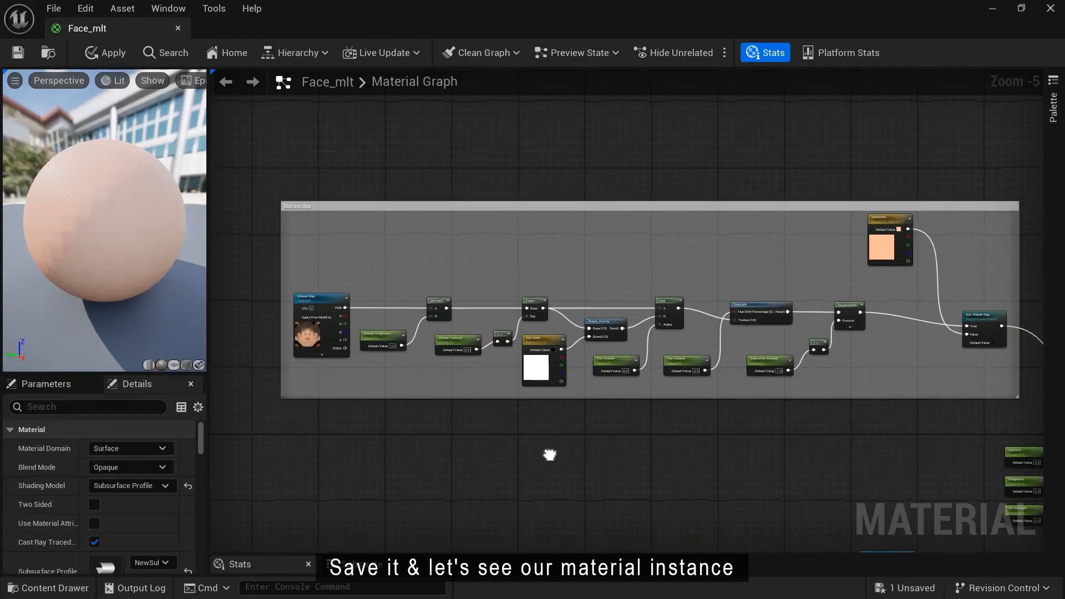
# Step: Save the material and open its material instance, Face_mlt_Inst
pyautogui.click(17, 53)
pyautogui.click(47, 588)
pyautogui.doubleClick(202, 386)
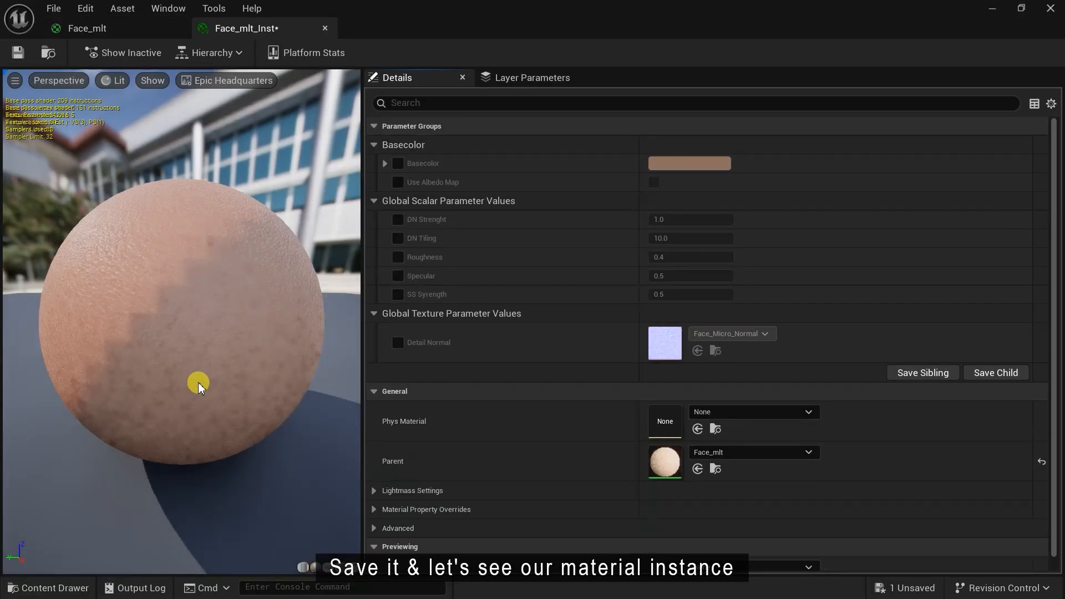
# Step: Enable the Basecolor and Use Albedo Map overrides in the instance and turn on the albedo map
pyautogui.click(399, 163)
pyautogui.click(399, 182)
pyautogui.click(695, 166)
pyautogui.click(665, 231)
pyautogui.click(654, 182)
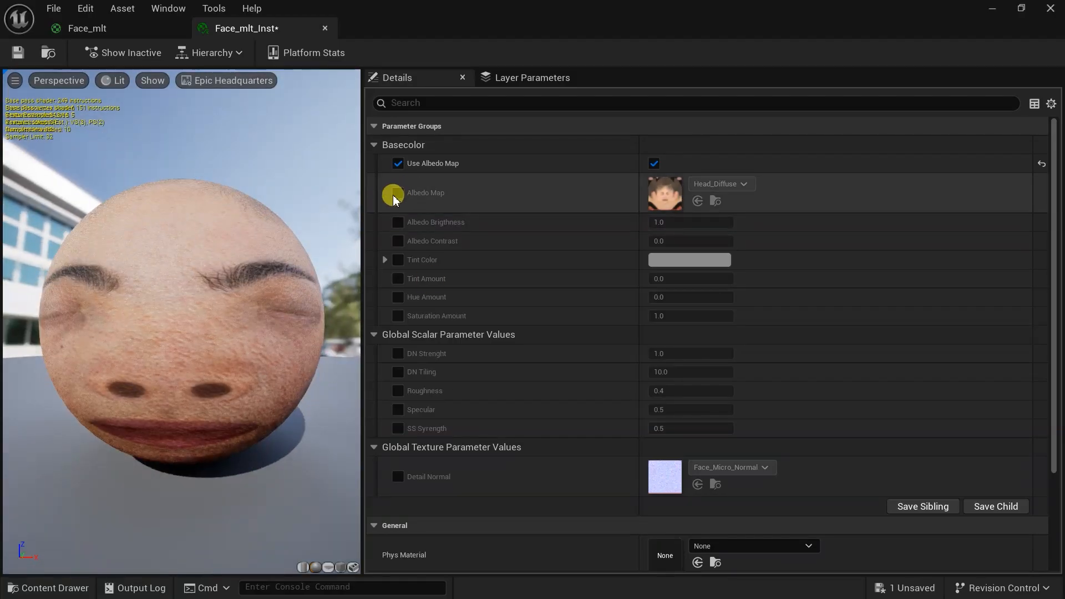
# Step: Enable the instance overrides for Albedo Map, brightness, contrast, Tint Color, Tint Amount, Hue Amount and Saturation Amount
pyautogui.click(398, 192)
pyautogui.click(398, 221)
pyautogui.click(398, 241)
pyautogui.click(398, 260)
pyautogui.click(398, 278)
pyautogui.click(398, 297)
pyautogui.click(735, 186)
pyautogui.click(732, 185)
# Step: Try different albedo brightness and contrast values in the instance and reset both to their defaults
pyautogui.moveTo(670, 222); pyautogui.dragTo(733, 241)
pyautogui.click(1042, 224)
pyautogui.click(1041, 243)
# Step: Try a Tint Amount of 1.0 with different tint colors and reset the amount to its default
pyautogui.click(680, 278)
pyautogui.click(808, 401)
pyautogui.click(951, 573)
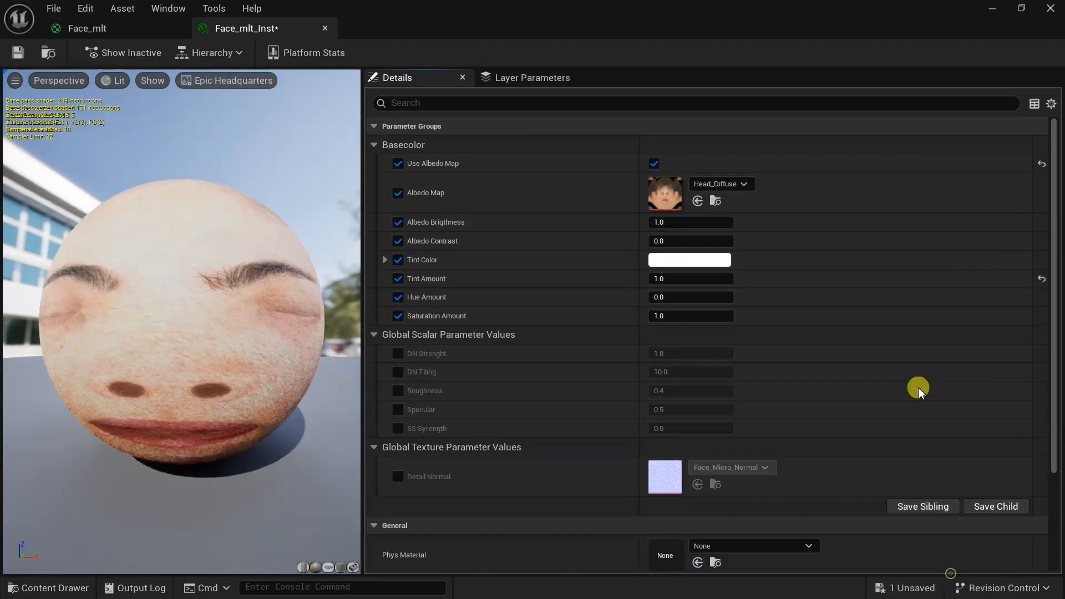
pyautogui.click(1042, 279)
# Step: Try different Hue Amount and Saturation Amount values and reset both to their defaults
pyautogui.moveTo(666, 297); pyautogui.dragTo(1043, 317)
pyautogui.click(1041, 297)
pyautogui.click(1041, 316)
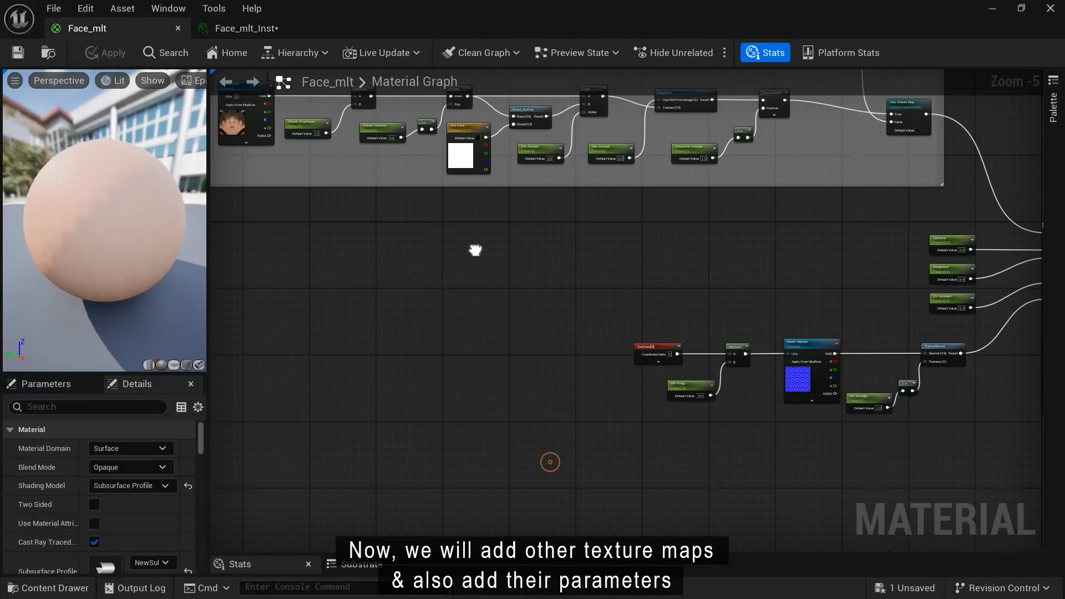
# Step: In the Face_mlt graph, move the roughness, subsurface strength and detail normal nodes further down to free space
pyautogui.scroll(-2, 475, 248)
pyautogui.moveTo(561, 416); pyautogui.dragTo(821, 242)
pyautogui.moveTo(776, 273); pyautogui.dragTo(638, 480)
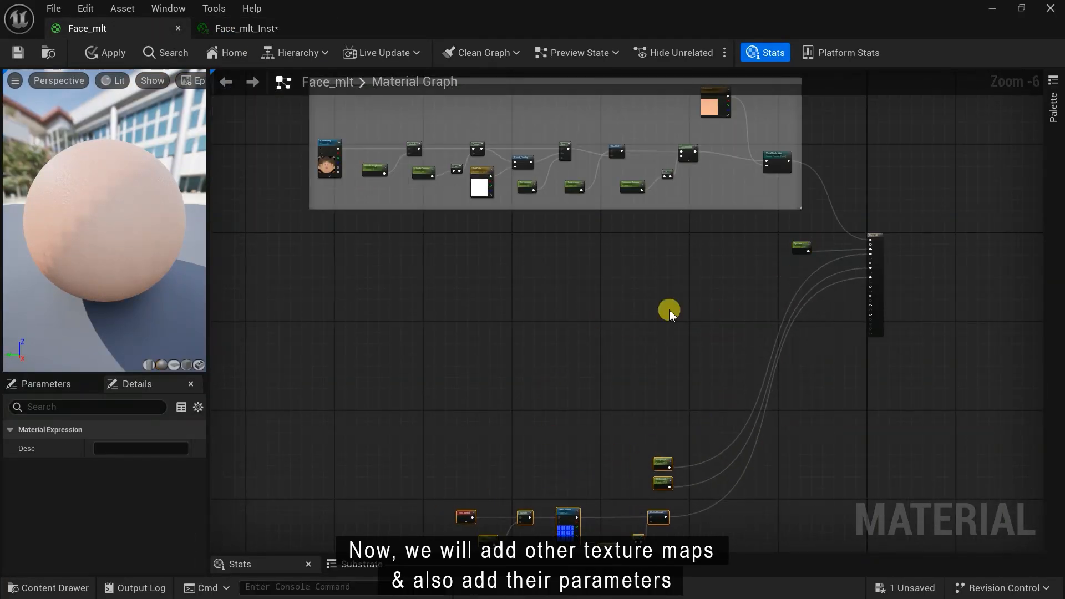
# Step: Move the Specular parameter closer to the underside of the Basecolor comment box
pyautogui.moveTo(670, 309); pyautogui.dragTo(712, 414, button='right')
pyautogui.click(665, 190)
pyautogui.moveTo(666, 191); pyautogui.dragTo(620, 130)
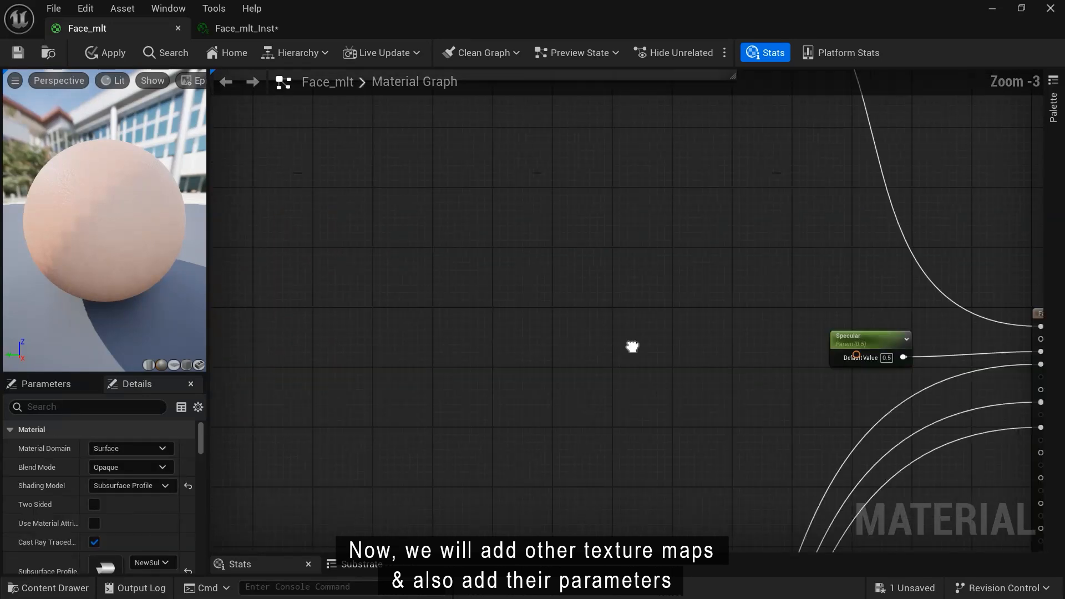
pyautogui.scroll(-3, 633, 348)
pyautogui.click(747, 329)
# Step: Add the head specular texture from the skin textures folder to the graph, below the Basecolor comment box
pyautogui.moveTo(683, 340)
pyautogui.mouseDown(button='right')
pyautogui.moveTo(729, 400)
pyautogui.moveTo(703, 404)
pyautogui.mouseUp(button='right')
pyautogui.scroll(1, 728, 397)
pyautogui.click(49, 589)
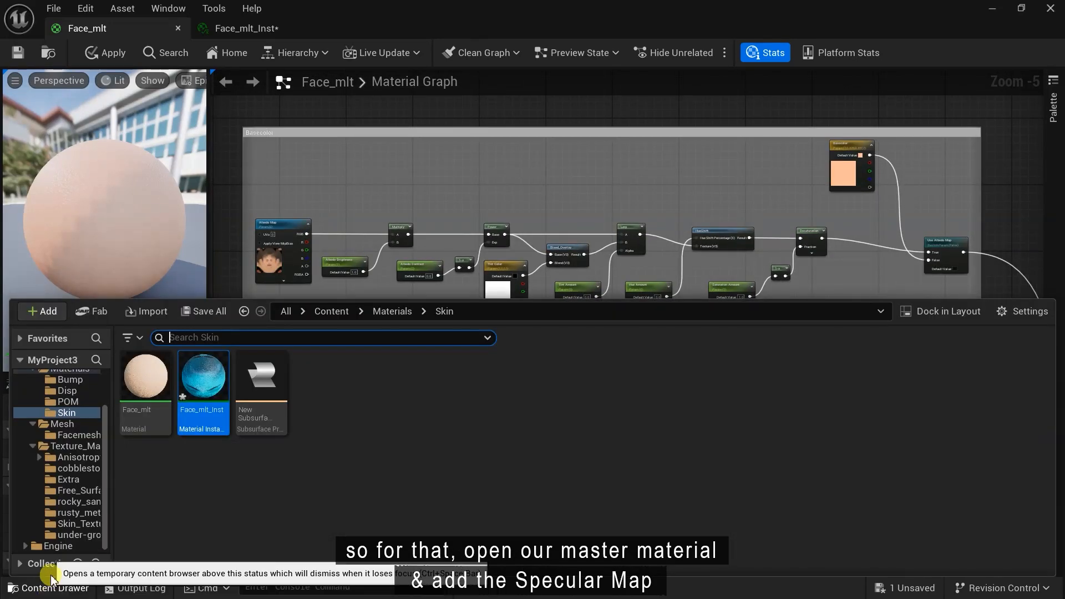
pyautogui.click(79, 524)
pyautogui.moveTo(718, 397); pyautogui.dragTo(548, 189)
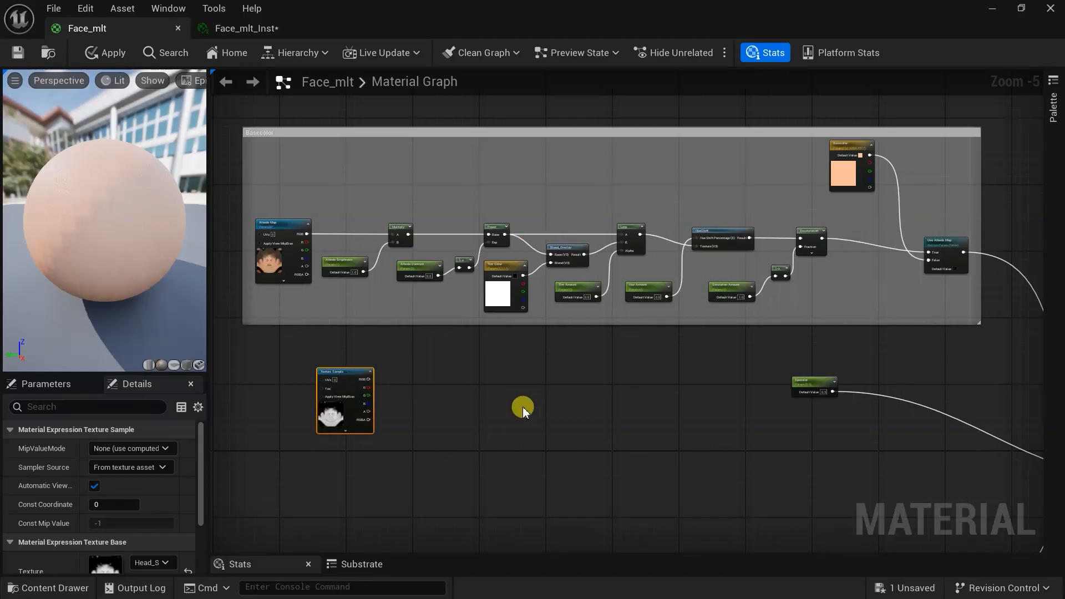
# Step: Convert the specular texture sample to a parameter named Specular Map
pyautogui.scroll(5, 492, 364)
pyautogui.rightClick(478, 355)
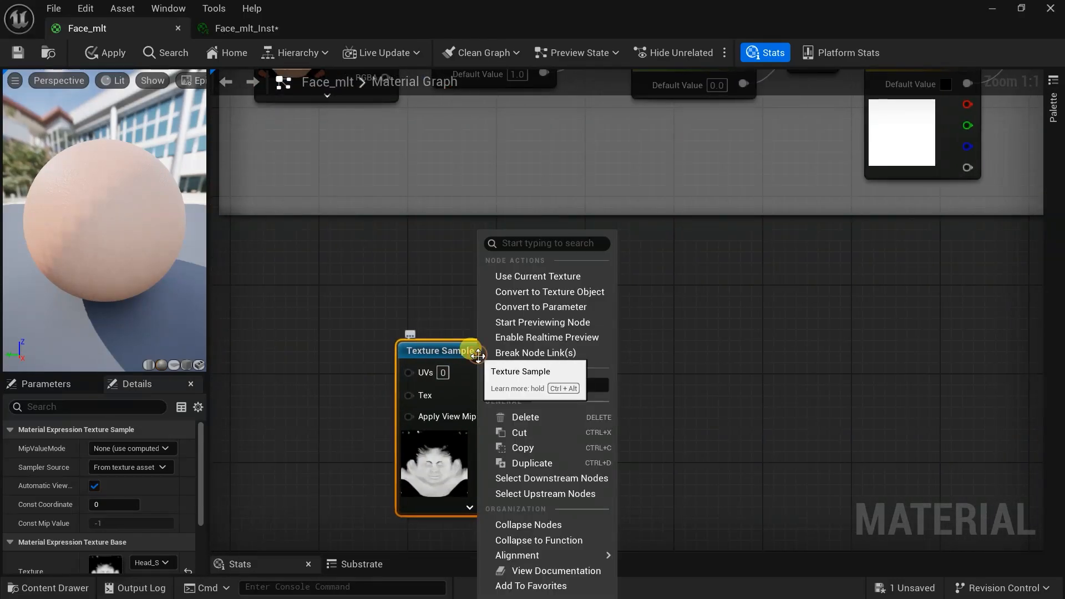
pyautogui.click(571, 306)
pyautogui.write('Specular Map')
pyautogui.press('Return')
# Step: Feed the Specular Map's RGB output into the A input of a new Multiply node
pyautogui.scroll(-1, 642, 358)
pyautogui.moveTo(503, 361); pyautogui.dragTo(688, 340)
pyautogui.write('multi')
pyautogui.click(713, 169)
# Step: Add a scalar parameter named Specular Brightness with default value 1 to the Multiply's B input, and place it beside the node
pyautogui.moveTo(672, 385); pyautogui.dragTo(585, 432)
pyautogui.write('scal')
pyautogui.click(638, 295)
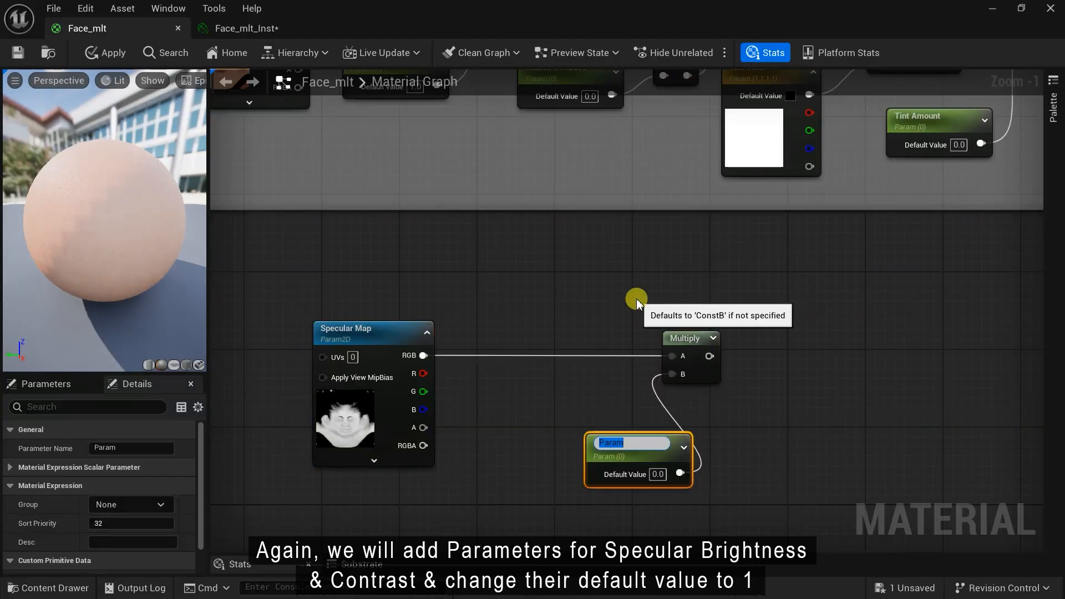
pyautogui.write('Specular Brightness')
pyautogui.press('Return')
pyautogui.moveTo(658, 469); pyautogui.dragTo(569, 444)
pyautogui.write('1')
pyautogui.click(711, 455)
# Step: Connect the specular Multiply result to the Base input of a new Power node
pyautogui.moveTo(711, 455); pyautogui.dragTo(566, 416, button='right')
pyautogui.moveTo(542, 326); pyautogui.dragTo(709, 327)
pyautogui.write('power')
pyautogui.click(733, 73)
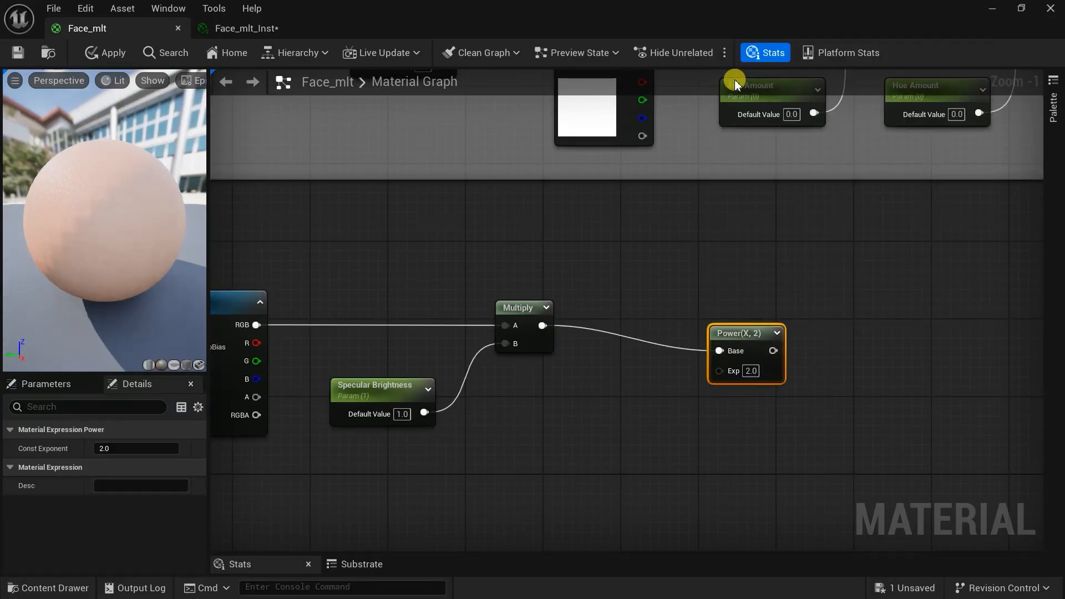
# Step: Add a scalar parameter named Specular Contrast with default value 1 to the Power's Exp input, and place it beside the node
pyautogui.moveTo(698, 367); pyautogui.dragTo(658, 403)
pyautogui.write('s')
pyautogui.click(713, 271)
pyautogui.write('Specular Contrast')
pyautogui.moveTo(708, 434); pyautogui.dragTo(602, 416)
pyautogui.click(625, 424)
pyautogui.write('1')
pyautogui.click(796, 413)
# Step: Move the Specular parameter next to the specular Power node
pyautogui.moveTo(777, 425); pyautogui.dragTo(731, 388, button='right')
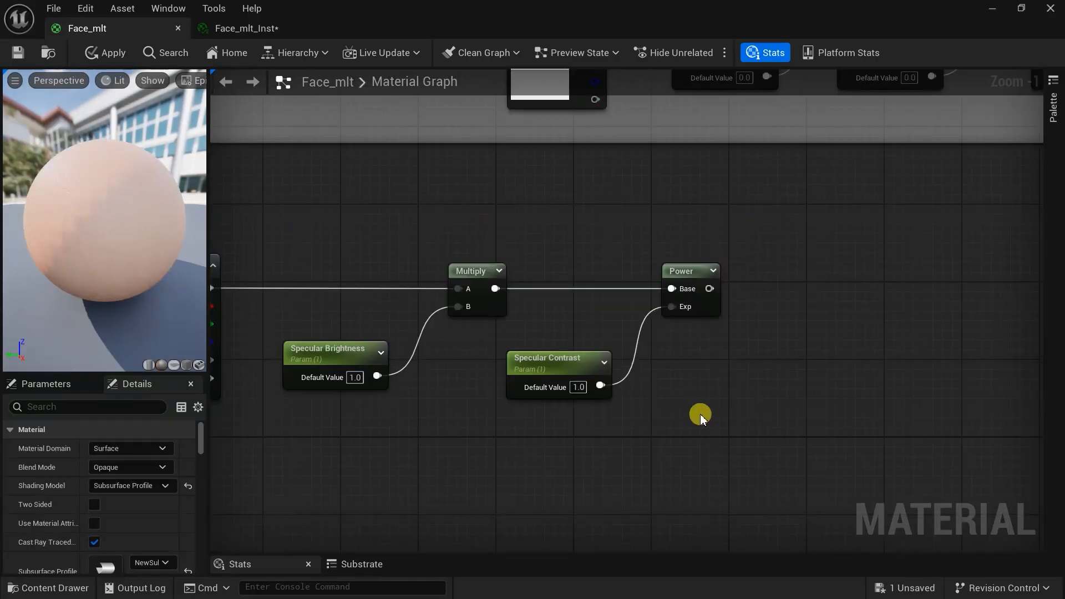
pyautogui.scroll(-5, 688, 389)
pyautogui.moveTo(860, 321); pyautogui.dragTo(564, 284)
# Step: Add a StaticSwitchParameter named Use Specular Map beside the Specular parameter
pyautogui.scroll(3, 673, 316)
pyautogui.scroll(1, 577, 330)
pyautogui.rightClick(726, 375)
pyautogui.write('statics')
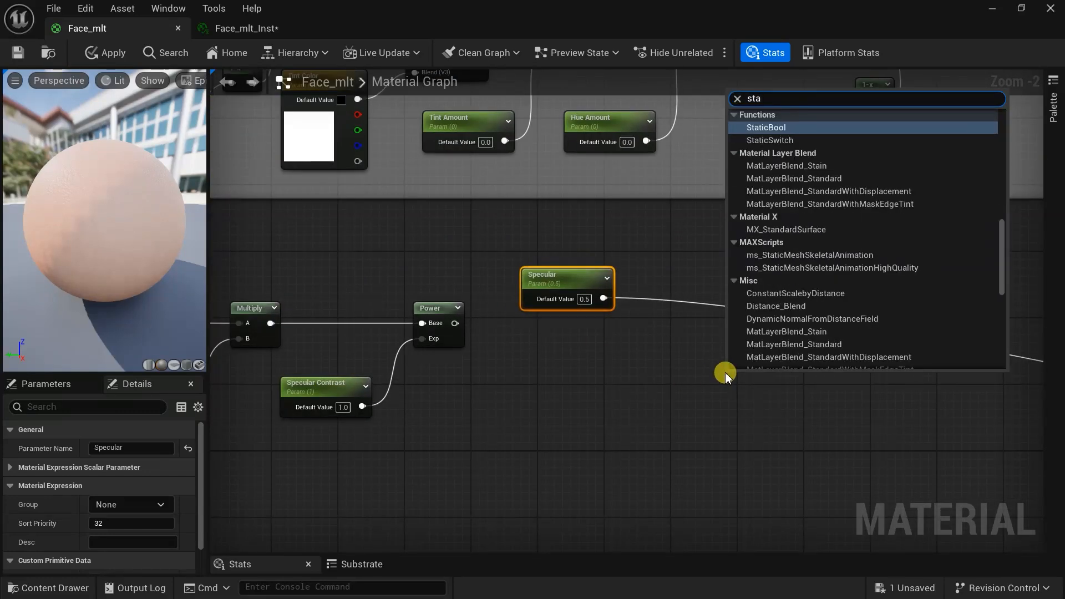
pyautogui.click(802, 154)
pyautogui.write('U')
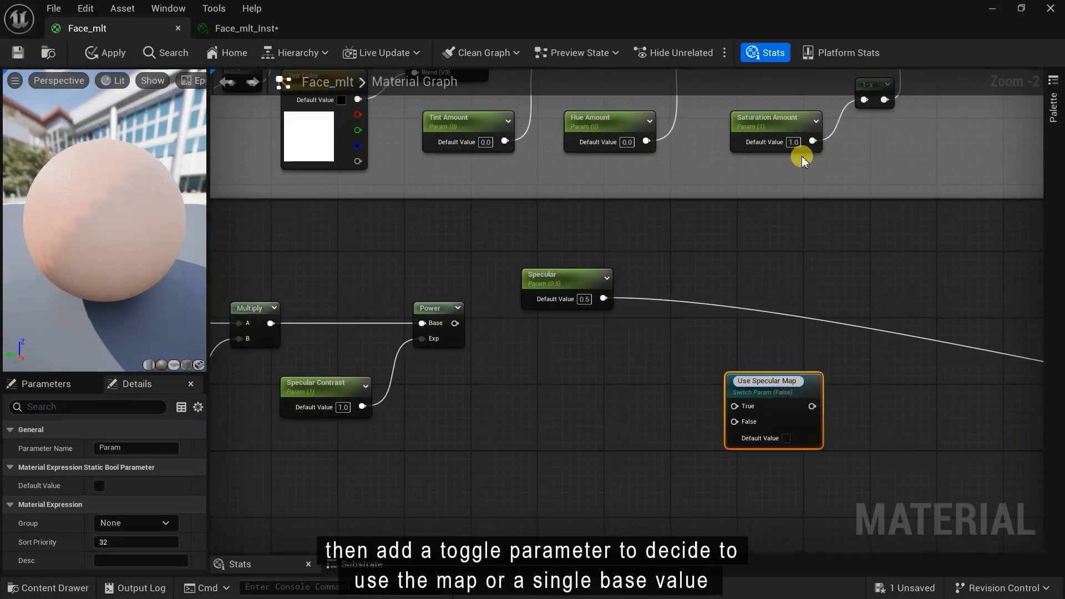
pyautogui.write('se Specular Map')
pyautogui.press('Return')
# Step: Connect Power to Use Specular Map's True input, Specular to False, and the switch output to the material's Specular input
pyautogui.scroll(2, 615, 344)
pyautogui.moveTo(396, 310); pyautogui.dragTo(562, 373)
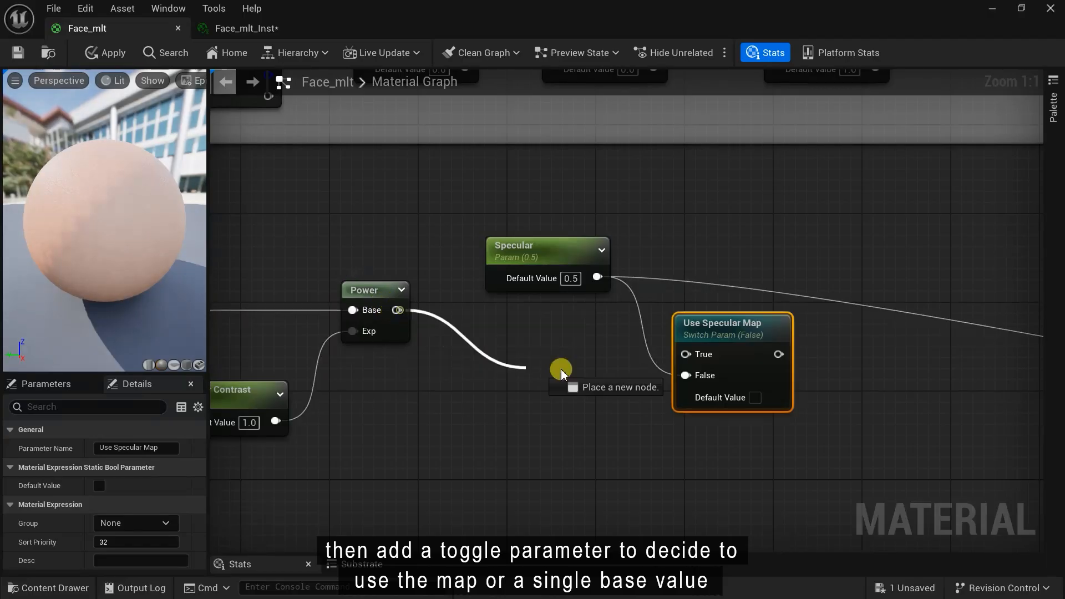
pyautogui.scroll(-5, 614, 366)
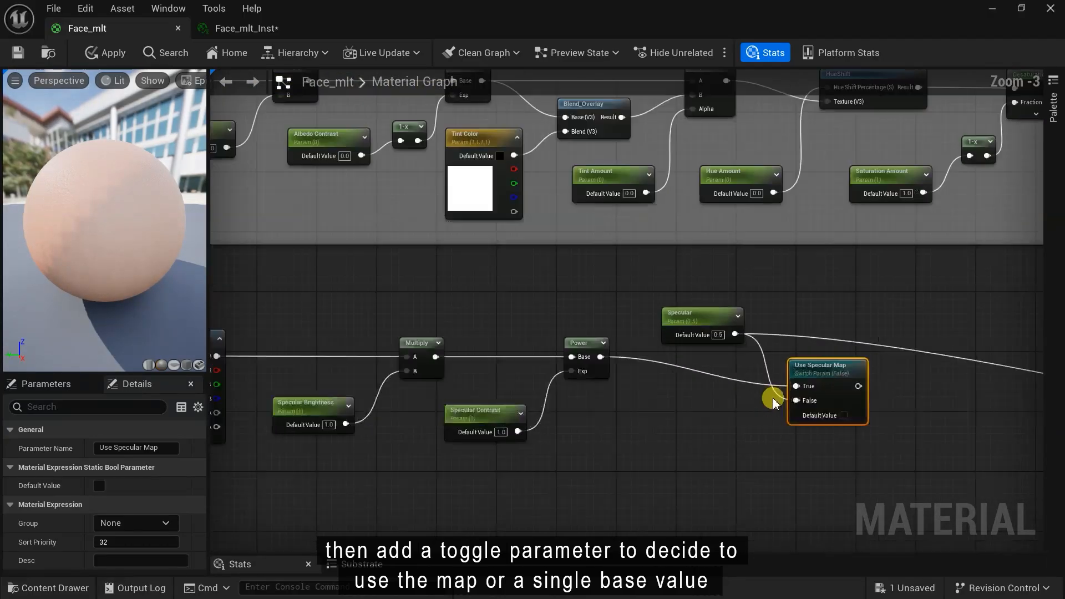
pyautogui.moveTo(401, 489); pyautogui.dragTo(409, 268, button='right')
pyautogui.moveTo(425, 275); pyautogui.dragTo(1007, 377)
# Step: Enclose the specular nodes in a comment box named Specular and extend its lower edge slightly
pyautogui.moveTo(489, 355); pyautogui.dragTo(940, 411, button='right')
pyautogui.moveTo(273, 440); pyautogui.dragTo(944, 264)
pyautogui.press('c')
pyautogui.press('Return')
pyautogui.scroll(1, 627, 278)
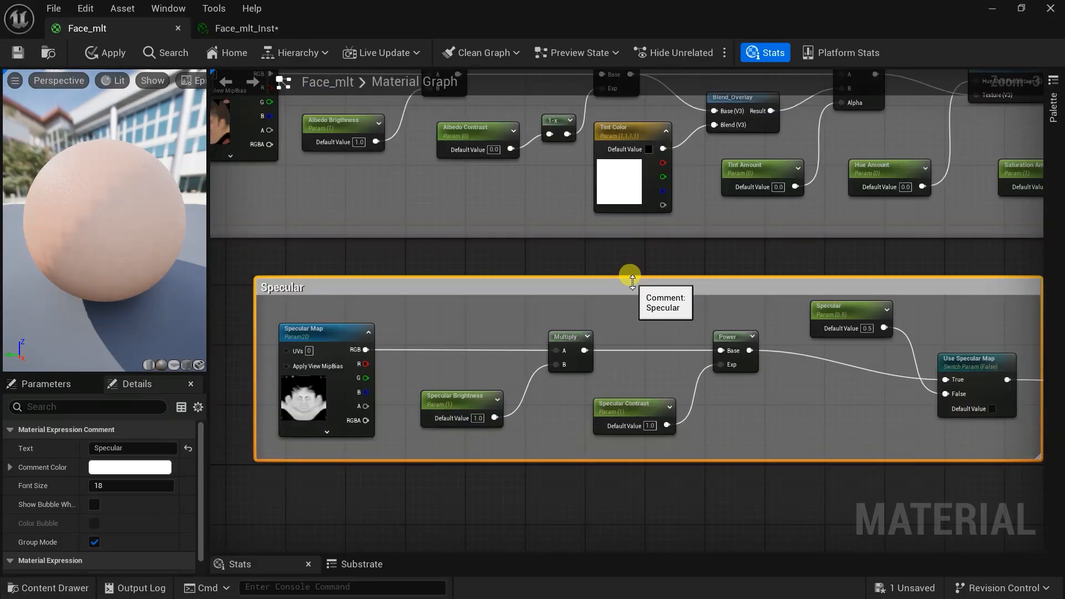
pyautogui.moveTo(428, 462); pyautogui.dragTo(428, 475)
# Step: Assign the Specular, Use Specular Map, Specular Contrast and Specular Brightness parameters to a group named Specular
pyautogui.moveTo(724, 457); pyautogui.dragTo(687, 437, button='right')
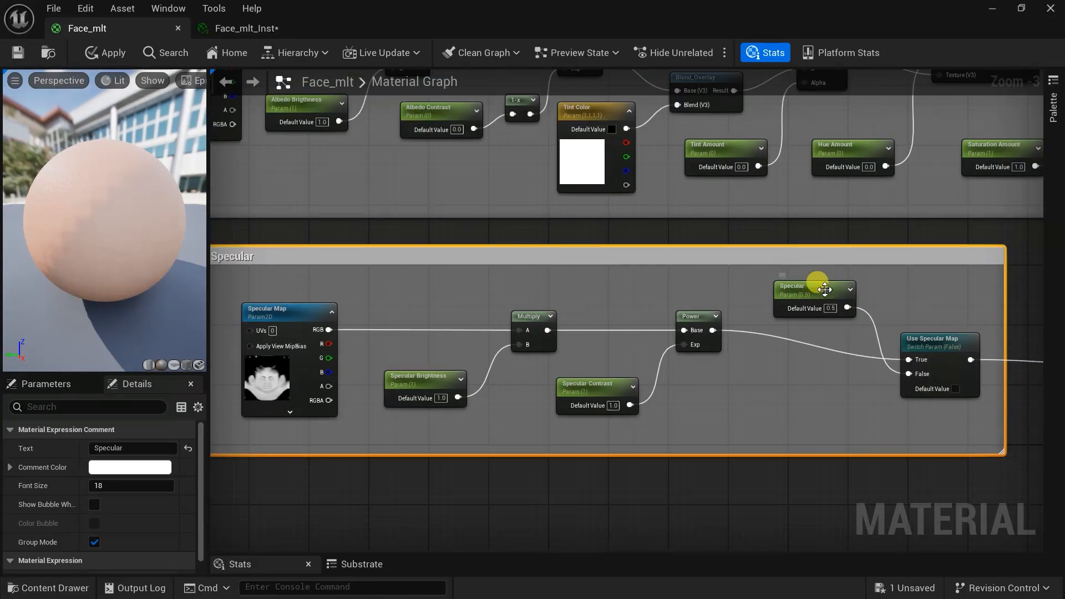
pyautogui.click(819, 285)
pyautogui.keyDown('ctrl'); pyautogui.click(928, 355); pyautogui.keyUp('ctrl')
pyautogui.keyDown('ctrl'); pyautogui.click(611, 391); pyautogui.keyUp('ctrl')
pyautogui.keyDown('ctrl'); pyautogui.click(425, 384); pyautogui.keyUp('ctrl')
pyautogui.click(101, 485)
pyautogui.write('Spe')
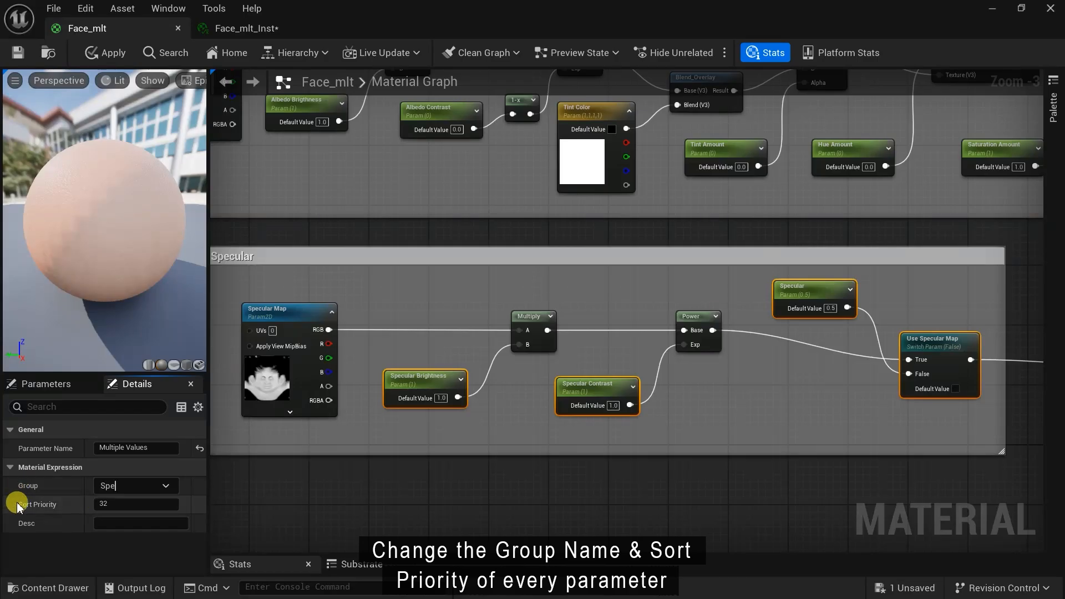
pyautogui.write('cular')
pyautogui.click(242, 406)
# Step: Set the specular parameters' sort priorities, giving Use Specular Map 1, Specular Map 4 and Specular Contrast 8
pyautogui.click(812, 289)
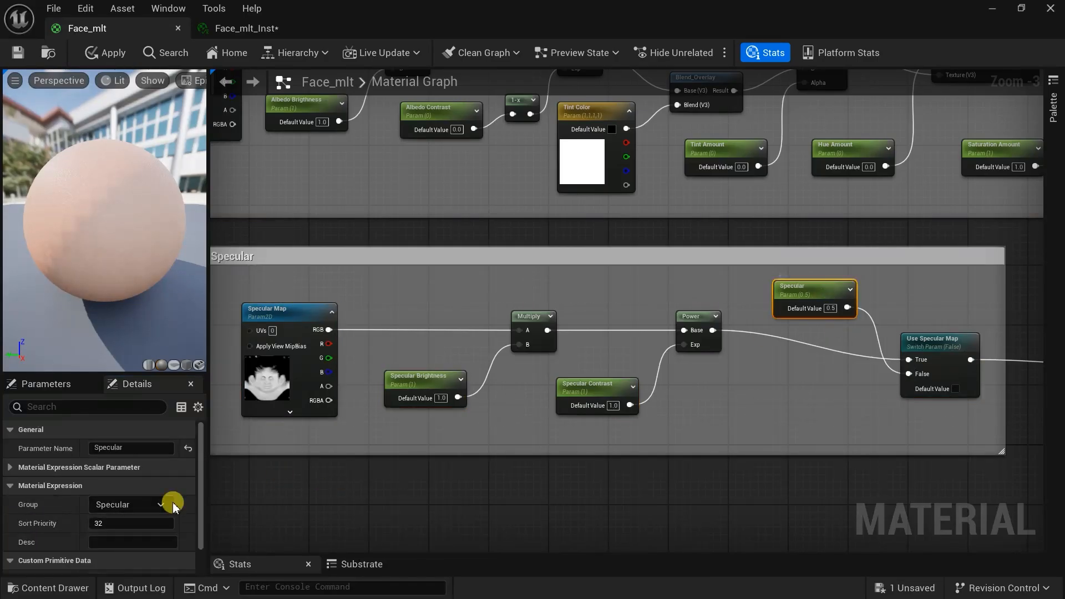
pyautogui.click(932, 351)
pyautogui.click(128, 539)
pyautogui.write('1')
pyautogui.click(291, 316)
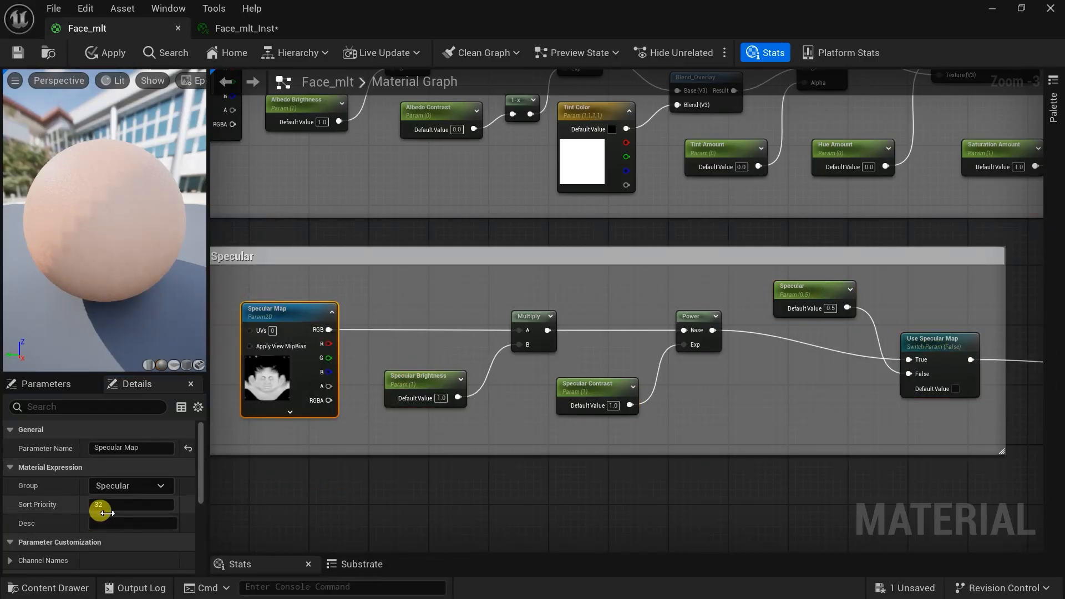
pyautogui.write('4')
pyautogui.click(422, 379)
pyautogui.click(108, 525)
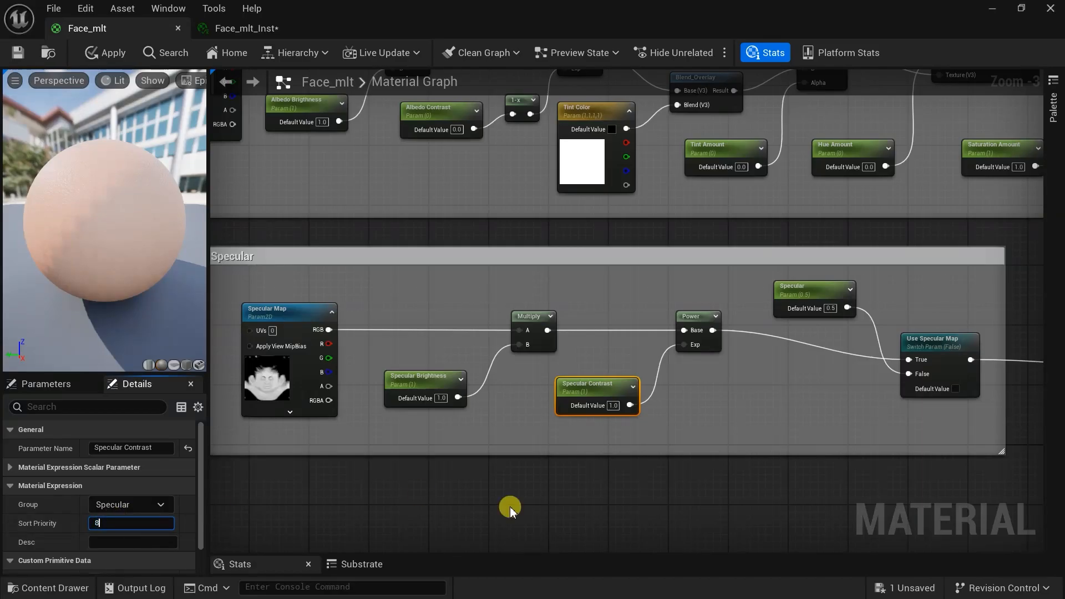
pyautogui.write('8')
pyautogui.click(511, 507)
# Step: Move the Roughness parameter to the free area below the Specular comment box
pyautogui.scroll(-1, 510, 508)
pyautogui.scroll(-1, 444, 492)
pyautogui.moveTo(575, 510); pyautogui.dragTo(452, 158, button='right')
pyautogui.scroll(-1, 760, 444)
pyautogui.moveTo(762, 447); pyautogui.dragTo(637, 246)
pyautogui.scroll(3, 491, 213)
pyautogui.moveTo(544, 376); pyautogui.dragTo(540, 436, button='right')
# Step: Add the Head_Roughness texture below the Specular comment and convert it to a parameter named Roughness Map
pyautogui.click(50, 588)
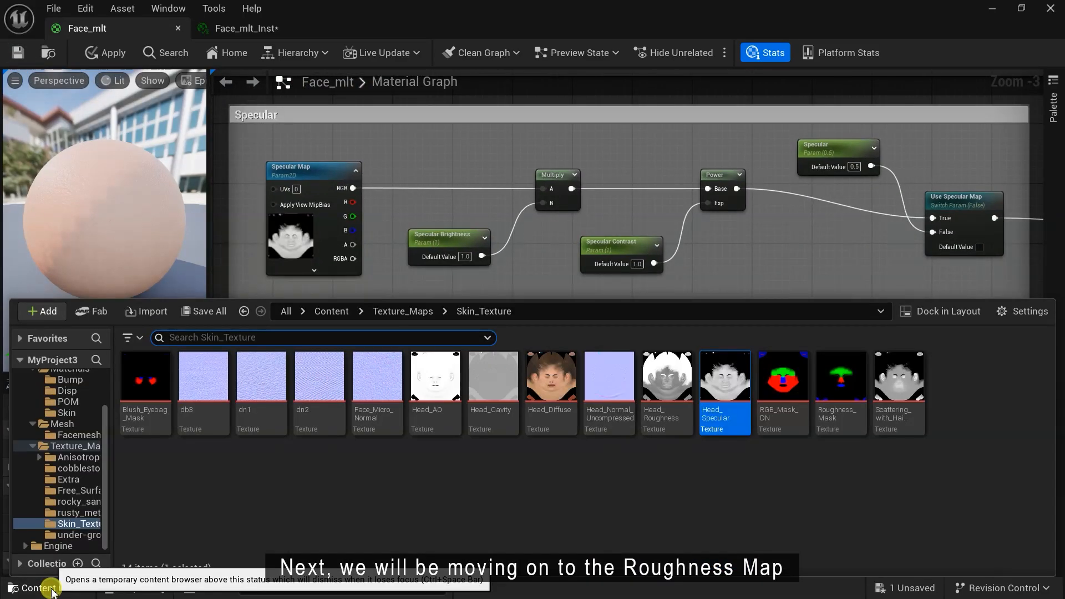
pyautogui.moveTo(666, 388); pyautogui.dragTo(428, 390)
pyautogui.scroll(2, 414, 407)
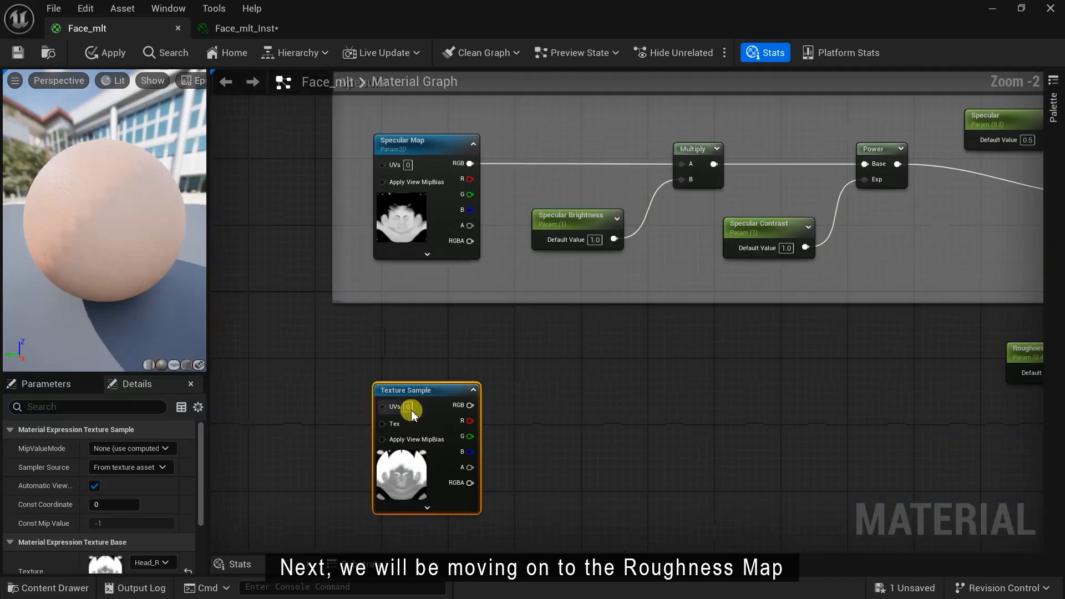
pyautogui.rightClick(435, 398)
pyautogui.click(488, 105)
pyautogui.write('Roughness Map')
pyautogui.press('Return')
# Step: Connect Roughness Map's RGB output to a new Multiply node, with a scalar parameter named Roughness Brightness, default 1, as its B input
pyautogui.moveTo(558, 325); pyautogui.dragTo(462, 354, button='right')
pyautogui.moveTo(551, 390); pyautogui.dragTo(515, 341, button='right')
pyautogui.moveTo(346, 394); pyautogui.dragTo(454, 456)
pyautogui.write('mu')
pyautogui.click(590, 206)
pyautogui.click(504, 320)
pyautogui.write('Roughness Brightness')
pyautogui.moveTo(549, 494); pyautogui.dragTo(484, 471)
pyautogui.click(461, 473)
pyautogui.write('1')
pyautogui.click(602, 499)
pyautogui.moveTo(568, 489); pyautogui.dragTo(411, 489, button='right')
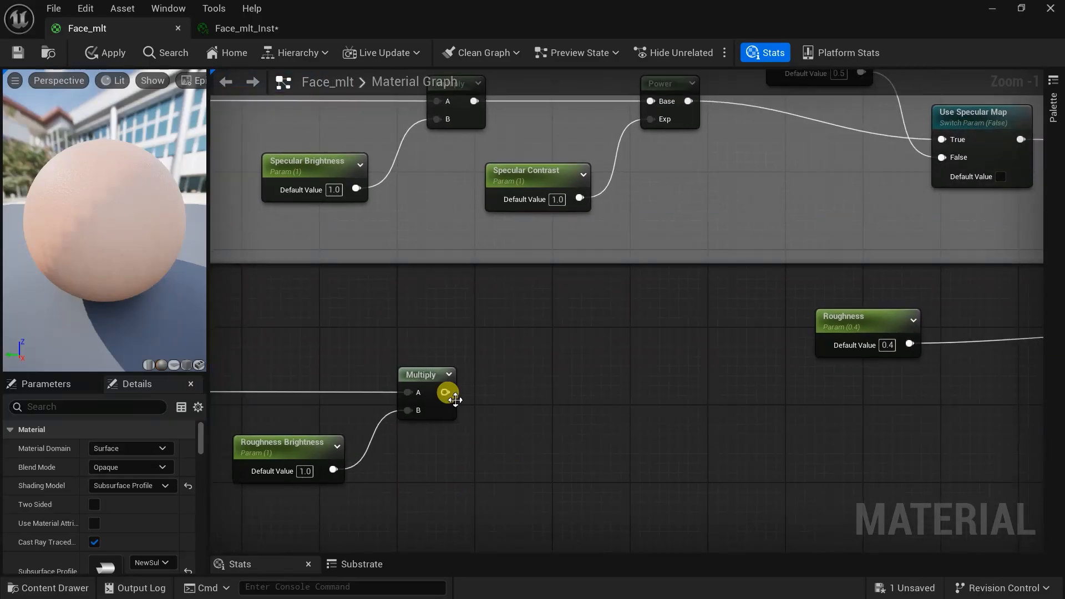
# Step: Add a Power node after the roughness Multiply, with a scalar parameter named Roughness Contrast, default 1, as its exponent
pyautogui.moveTo(602, 392); pyautogui.dragTo(516, 452)
pyautogui.write('power')
pyautogui.press('Return')
pyautogui.write('sc')
pyautogui.press('Return')
pyautogui.write('Roughness Contrast')
pyautogui.press('Return')
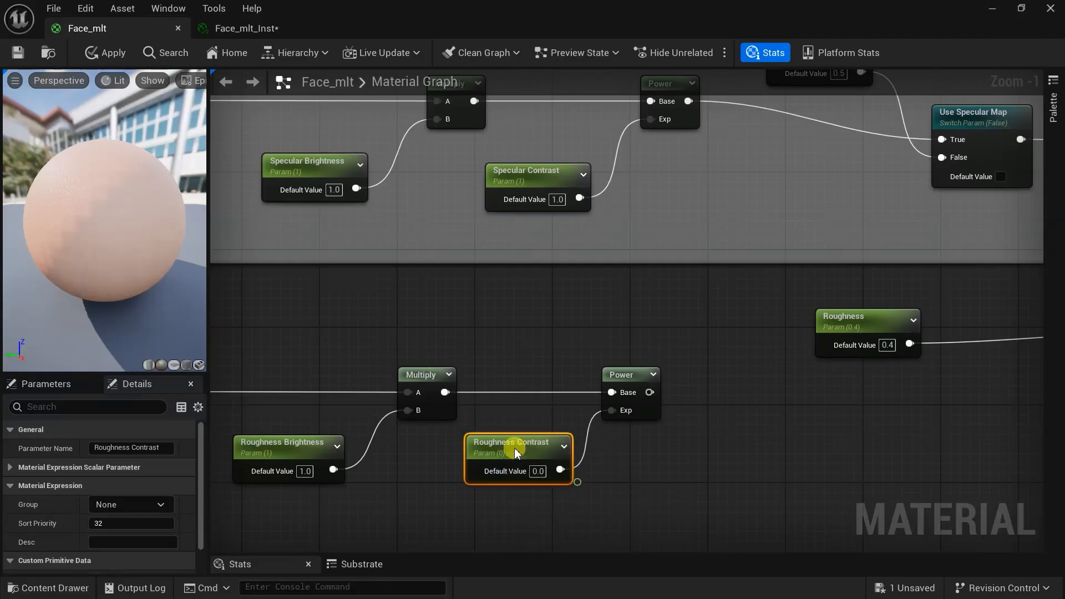
pyautogui.click(603, 507)
pyautogui.scroll(-1, 606, 485)
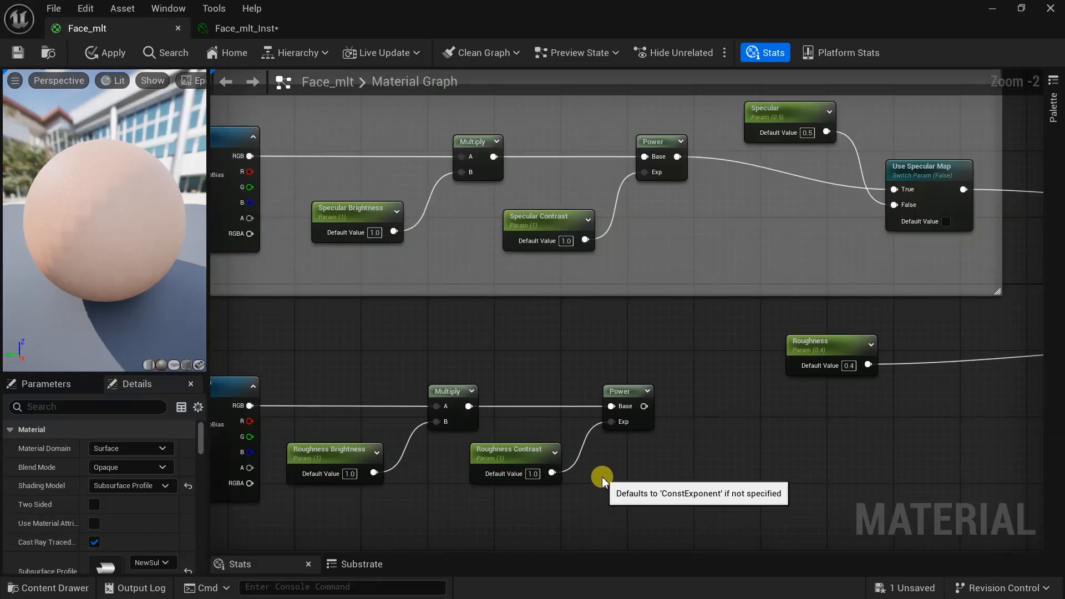
# Step: Reposition the roughness map nodes below the Specular comment and move the Roughness parameter slightly down
pyautogui.scroll(-1, 571, 449)
pyautogui.moveTo(571, 449); pyautogui.dragTo(647, 341, button='right')
pyautogui.moveTo(292, 422); pyautogui.dragTo(732, 294)
pyautogui.moveTo(700, 288); pyautogui.dragTo(678, 328)
pyautogui.moveTo(737, 388); pyautogui.dragTo(652, 391, button='right')
pyautogui.moveTo(785, 240); pyautogui.dragTo(782, 269)
pyautogui.scroll(1, 683, 355)
pyautogui.moveTo(666, 377); pyautogui.dragTo(887, 369, button='right')
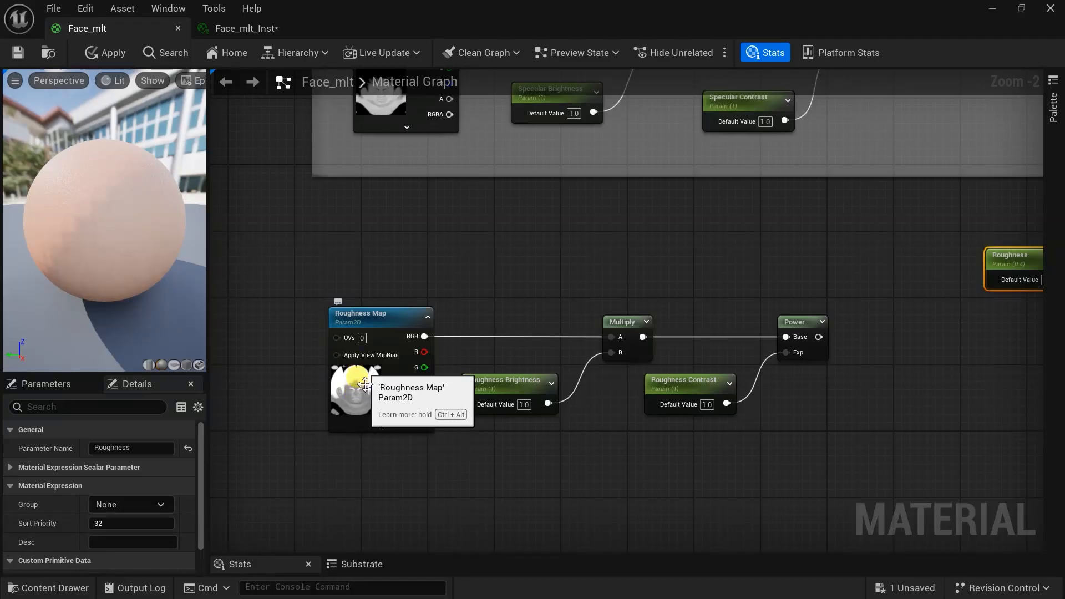
# Step: Add a OneMinus node just after and below the roughness Power node
pyautogui.moveTo(985, 385); pyautogui.dragTo(651, 352, button='right')
pyautogui.scroll(2, 651, 352)
pyautogui.rightClick(649, 352)
pyautogui.write('on')
pyautogui.press('Return')
pyautogui.moveTo(661, 345); pyautogui.dragTo(541, 357)
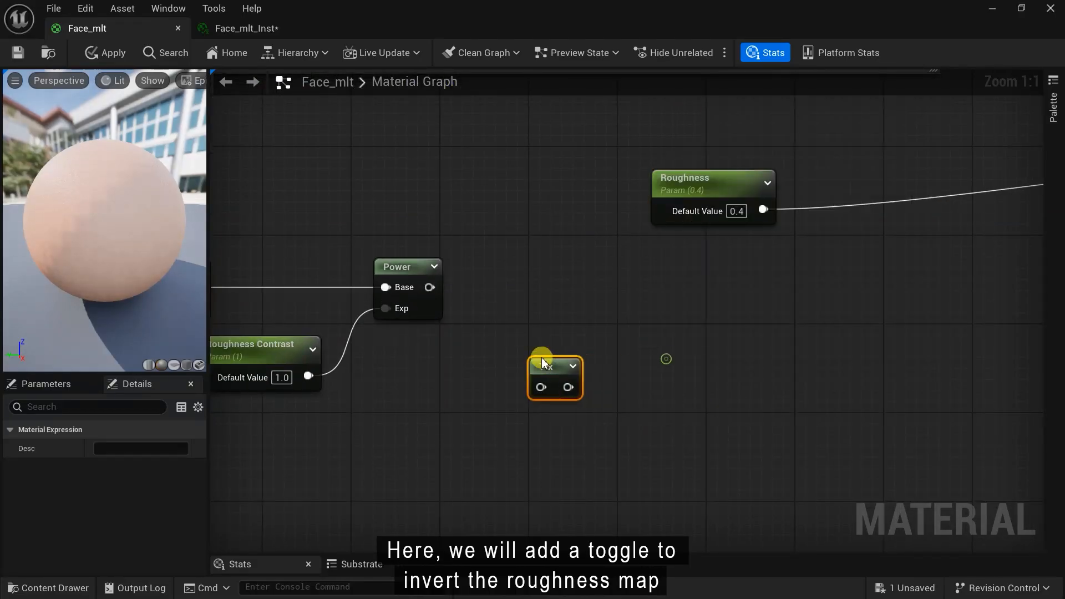
# Step: Add a StaticSwitchParameter named Invert Roughness beside the 1-x node
pyautogui.rightClick(680, 331)
pyautogui.write('static')
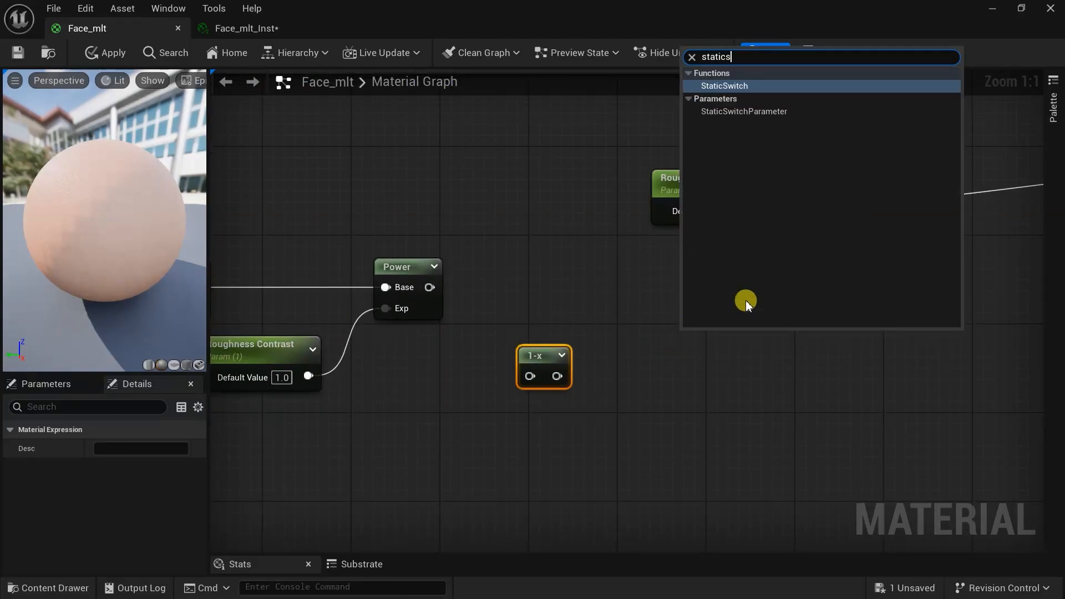
pyautogui.press('Down')
pyautogui.press('Return')
pyautogui.write('Invert Roughness')
pyautogui.click(620, 432)
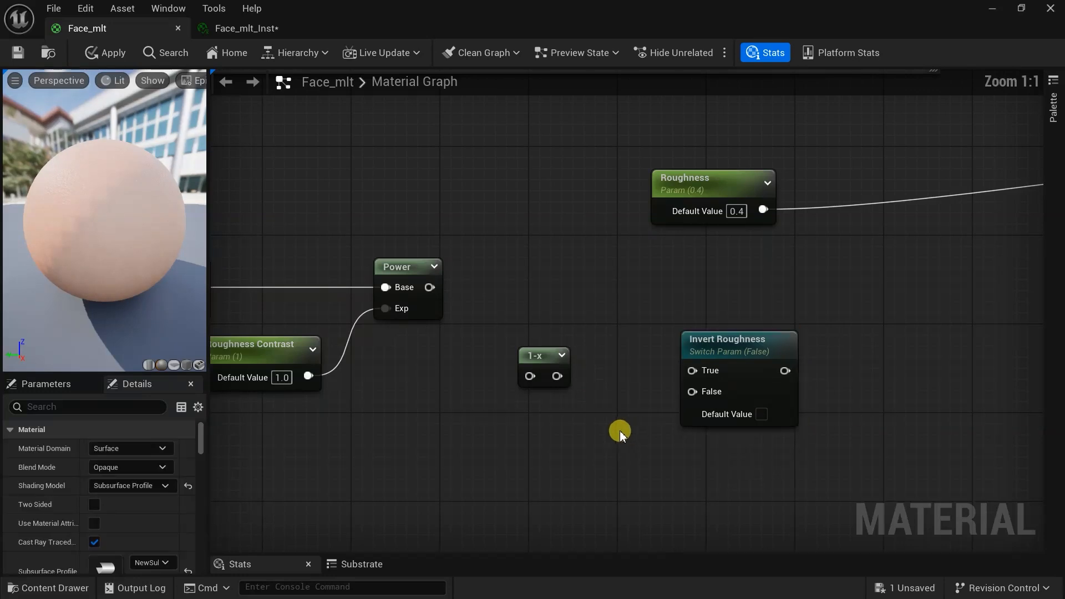
# Step: Wire the roughness Power through 1-x to Invert Roughness's True input and through a raised reroute node to its False input
pyautogui.moveTo(620, 433); pyautogui.dragTo(575, 474, button='right')
pyautogui.moveTo(383, 327); pyautogui.dragTo(639, 437)
pyautogui.moveTo(512, 417); pyautogui.dragTo(655, 419)
pyautogui.doubleClick(548, 411)
pyautogui.moveTo(547, 406); pyautogui.dragTo(537, 341)
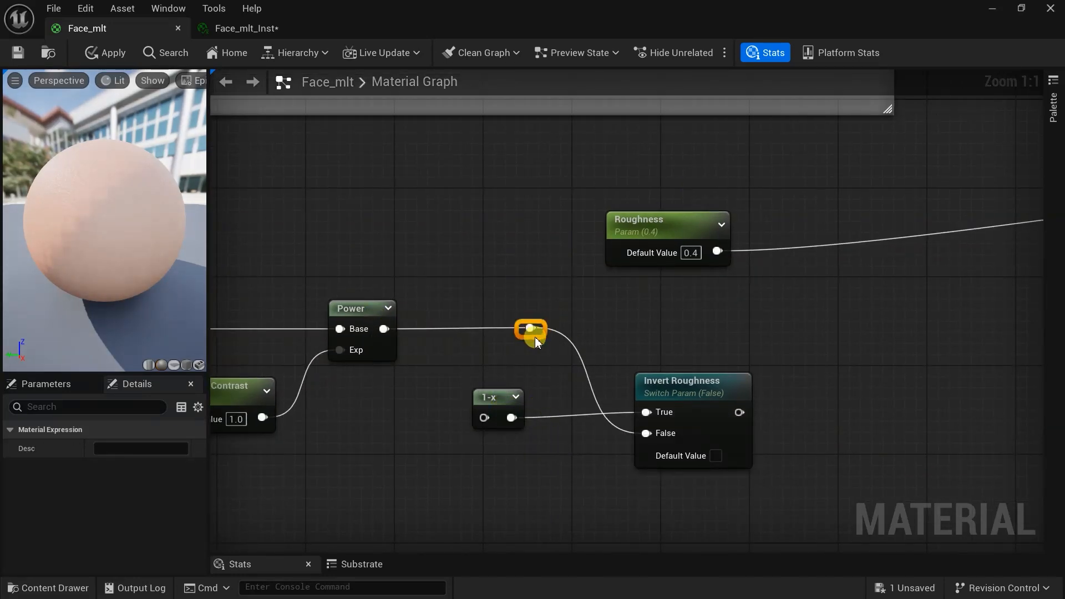
pyautogui.moveTo(508, 432); pyautogui.dragTo(399, 415, button='right')
pyautogui.click(709, 405)
# Step: Add a StaticSwitchParameter named Use Roughness Map beyond the Invert Roughness switch
pyautogui.moveTo(708, 405); pyautogui.dragTo(688, 344, button='right')
pyautogui.rightClick(699, 336)
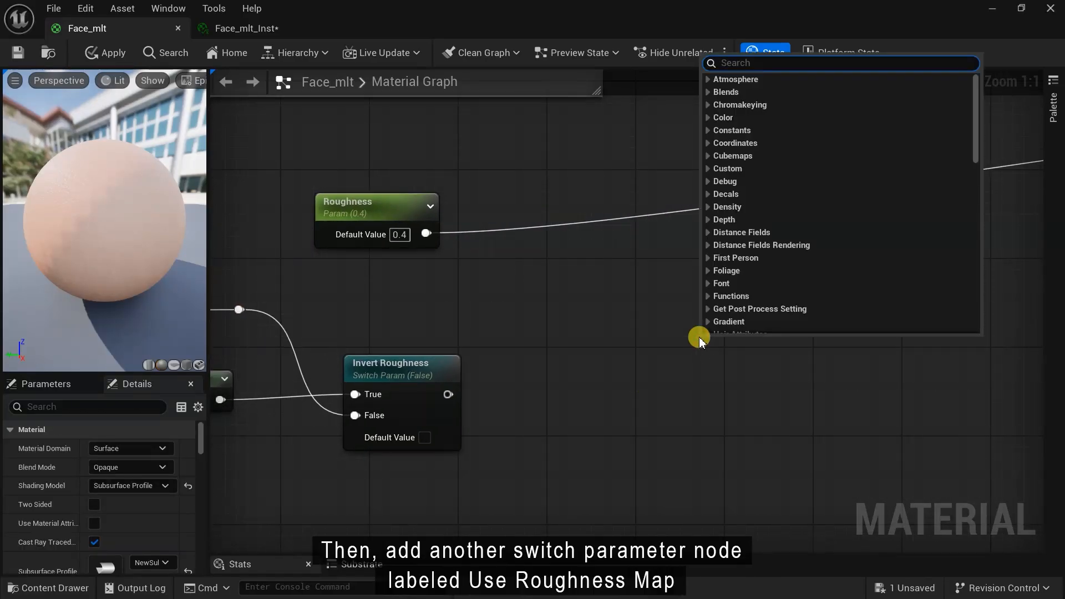
pyautogui.write('static')
pyautogui.click(763, 245)
pyautogui.write('Use Roughness Map')
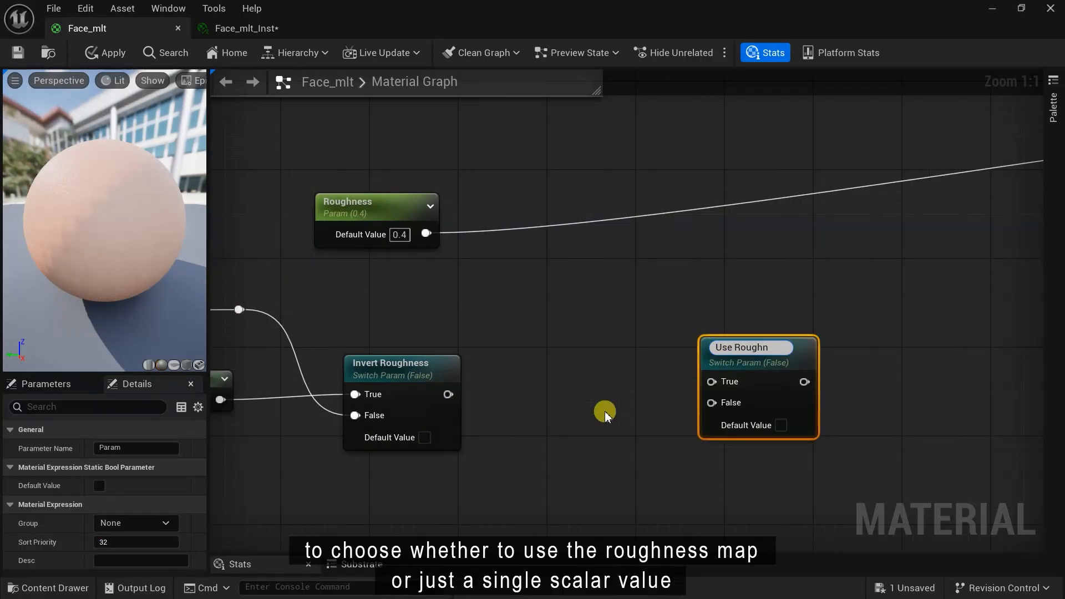
pyautogui.click(564, 420)
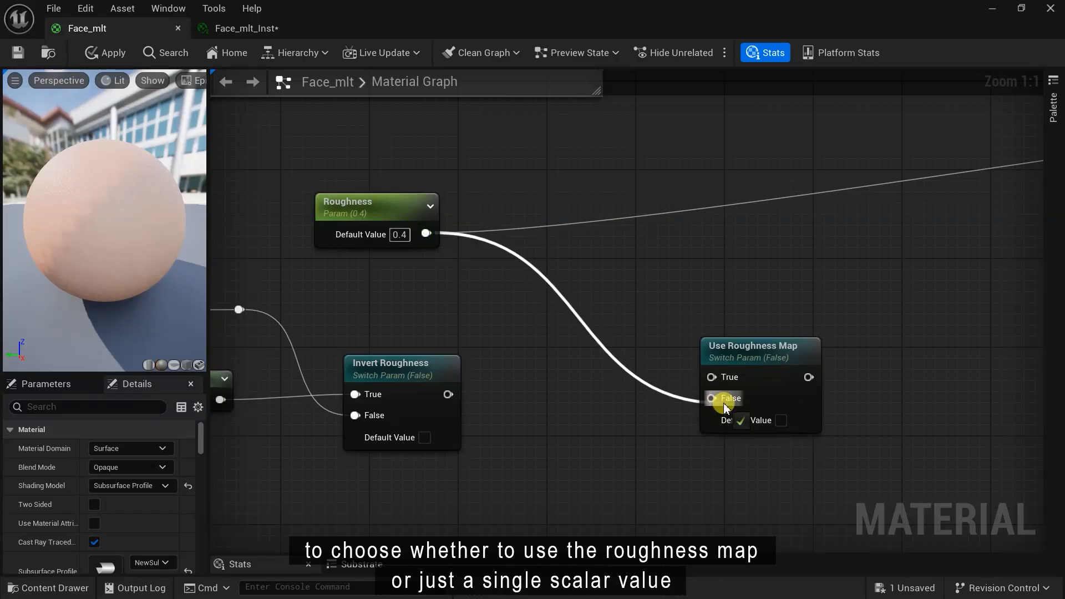
# Step: Connect Invert Roughness to Use Roughness Map's True input, Roughness to False, and the switch output to the material's Roughness input
pyautogui.moveTo(448, 395); pyautogui.dragTo(668, 288)
pyautogui.scroll(-2, 620, 390)
pyautogui.moveTo(620, 390); pyautogui.dragTo(556, 411, button='right')
pyautogui.moveTo(379, 265); pyautogui.dragTo(453, 251)
pyautogui.scroll(-2, 478, 291)
pyautogui.moveTo(478, 292); pyautogui.dragTo(529, 341, button='right')
pyautogui.moveTo(641, 378); pyautogui.dragTo(476, 409, button='right')
pyautogui.moveTo(478, 412); pyautogui.dragTo(964, 347)
pyautogui.scroll(-1, 893, 378)
# Step: Enclose all the roughness nodes in a comment box named Roughness
pyautogui.moveTo(654, 388); pyautogui.dragTo(952, 361, button='right')
pyautogui.moveTo(362, 490); pyautogui.dragTo(928, 306)
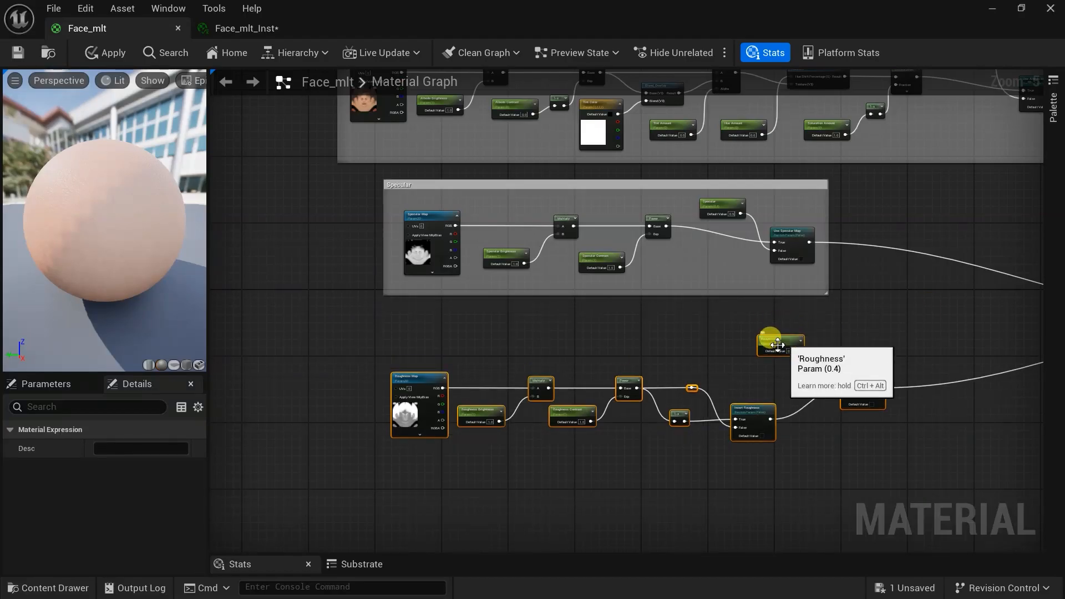
pyautogui.write('cR')
pyautogui.click(711, 488)
# Step: Assign all parameters in the Roughness comment, including both switches and Roughness Map, to a group named Roughness
pyautogui.scroll(3, 711, 489)
pyautogui.moveTo(844, 431); pyautogui.dragTo(508, 504, button='right')
pyautogui.click(494, 245)
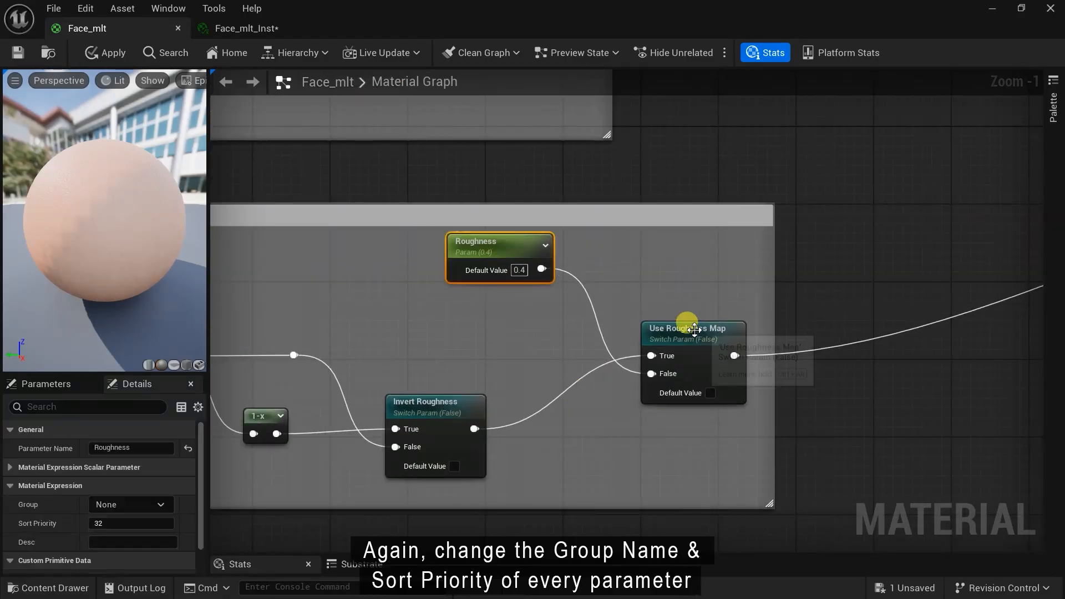
pyautogui.keyDown('shift'); pyautogui.click(687, 326); pyautogui.keyUp('shift')
pyautogui.keyDown('shift'); pyautogui.click(461, 408); pyautogui.keyUp('shift')
pyautogui.moveTo(597, 457); pyautogui.dragTo(1023, 435, button='right')
pyautogui.keyDown('shift'); pyautogui.click(433, 387); pyautogui.keyUp('shift')
pyautogui.keyDown('shift'); pyautogui.click(244, 389); pyautogui.keyUp('shift')
pyautogui.click(104, 486)
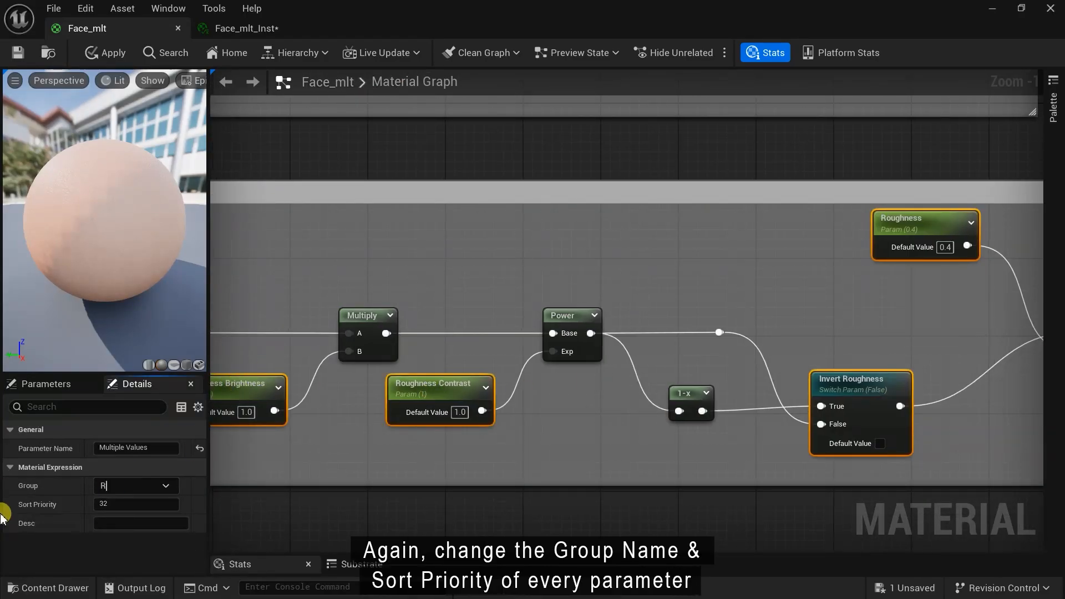
pyautogui.moveTo(261, 511); pyautogui.dragTo(594, 522, button='right')
pyautogui.click(413, 333)
pyautogui.click(160, 488)
# Step: Set the roughness parameters' sort priorities, giving Roughness Brightness 6, and save the material
pyautogui.click(124, 529)
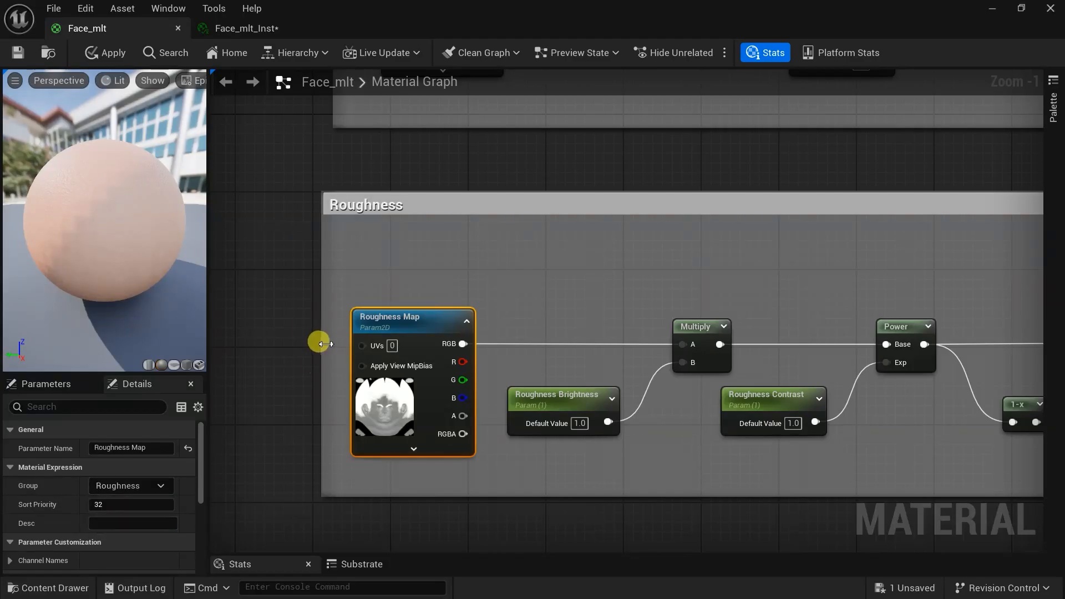
pyautogui.scroll(-1, 744, 471)
pyautogui.moveTo(743, 472); pyautogui.dragTo(216, 445, button='right')
pyautogui.click(654, 264)
pyautogui.click(815, 323)
pyautogui.moveTo(313, 503); pyautogui.dragTo(629, 485, button='right')
pyautogui.click(255, 302)
pyautogui.click(375, 366)
pyautogui.click(125, 523)
pyautogui.write('6')
pyautogui.click(553, 376)
pyautogui.moveTo(865, 398); pyautogui.dragTo(703, 399, button='right')
pyautogui.click(727, 389)
pyautogui.click(432, 496)
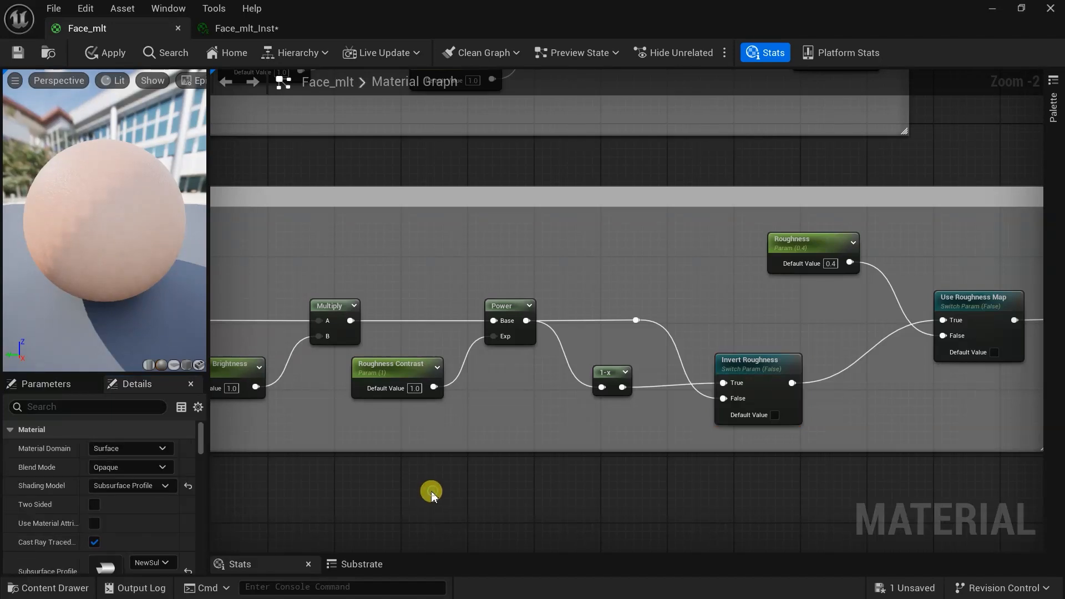
pyautogui.hotkey('ctrl', 's')
# Step: Move the subsurface strength parameter below the Roughness comment and correct its name to SS Strength
pyautogui.scroll(-2, 628, 428)
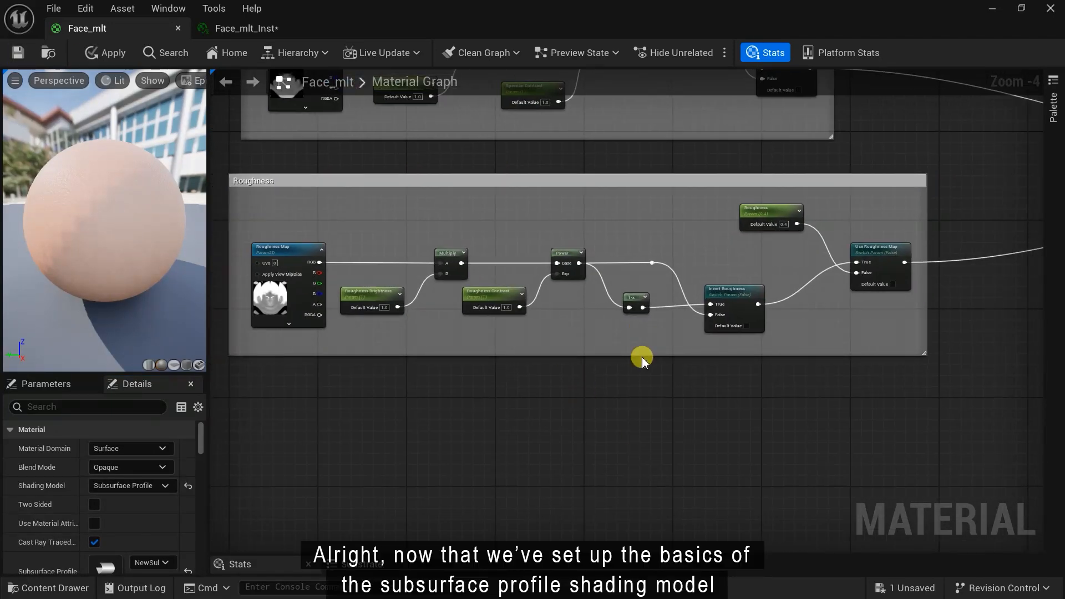
pyautogui.scroll(-1, 642, 361)
pyautogui.scroll(-1, 685, 410)
pyautogui.moveTo(688, 411); pyautogui.dragTo(328, 418, button='right')
pyautogui.moveTo(592, 368); pyautogui.dragTo(794, 302, button='right')
pyautogui.moveTo(662, 449); pyautogui.dragTo(552, 365)
pyautogui.scroll(4, 552, 367)
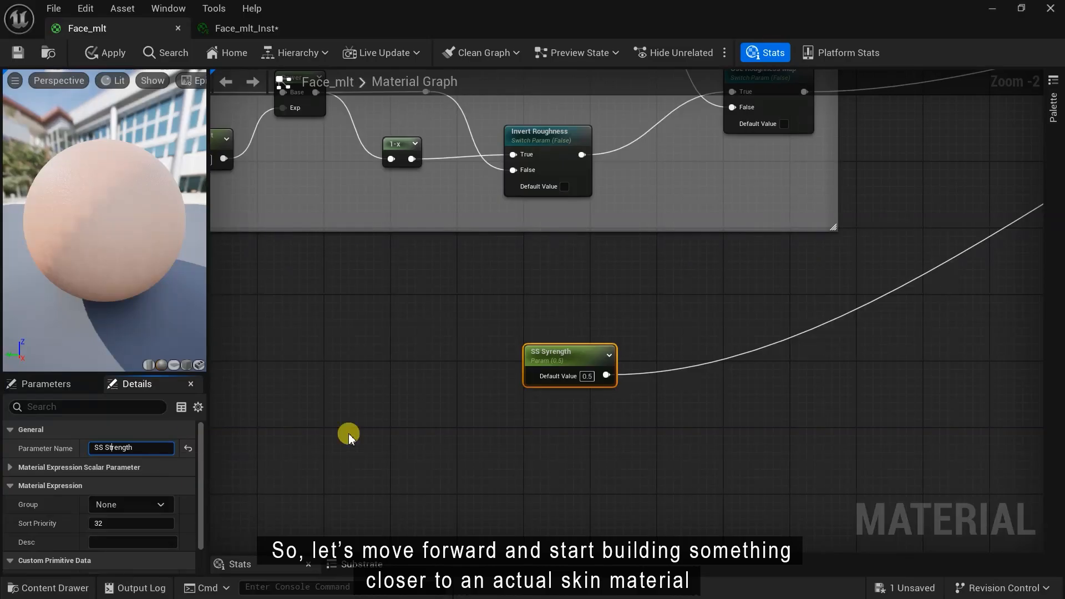
pyautogui.click(570, 364)
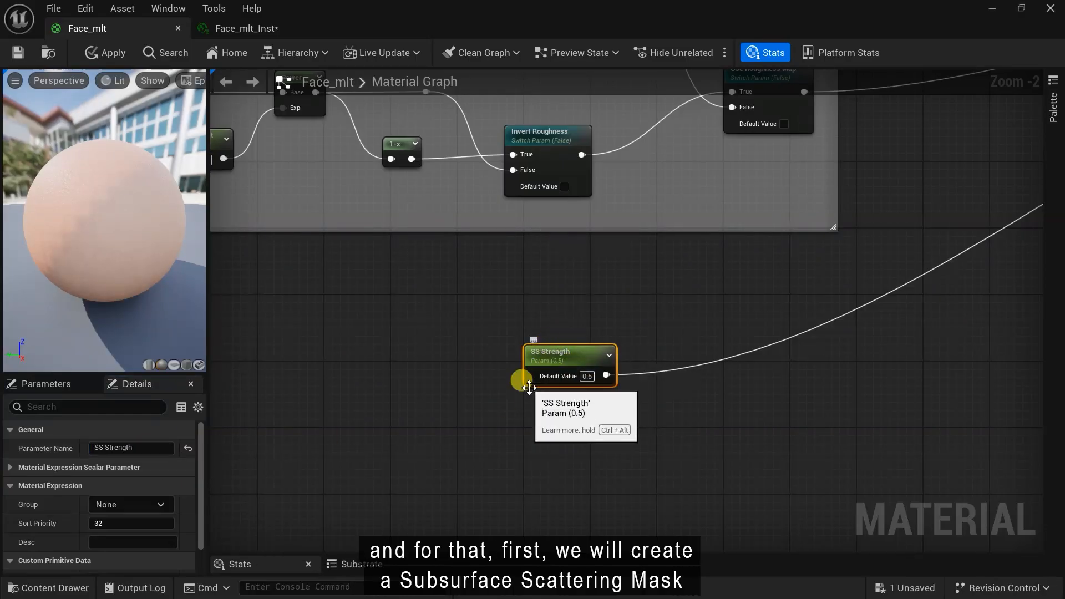
# Step: Preview the SS Strength node on the sphere with its default value at 0 and at 1
pyautogui.rightClick(554, 344)
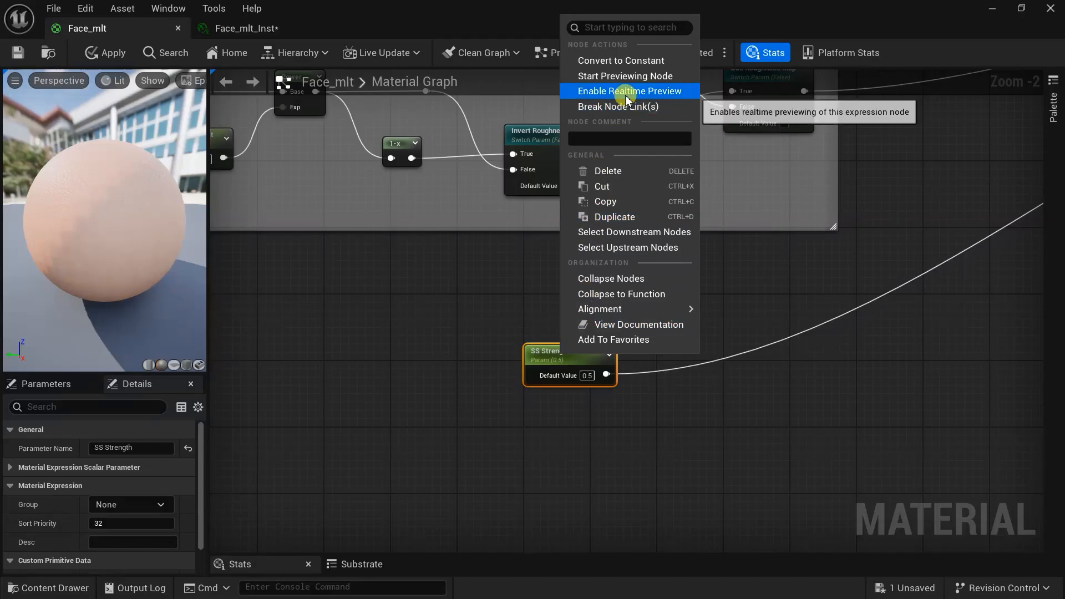
pyautogui.click(622, 75)
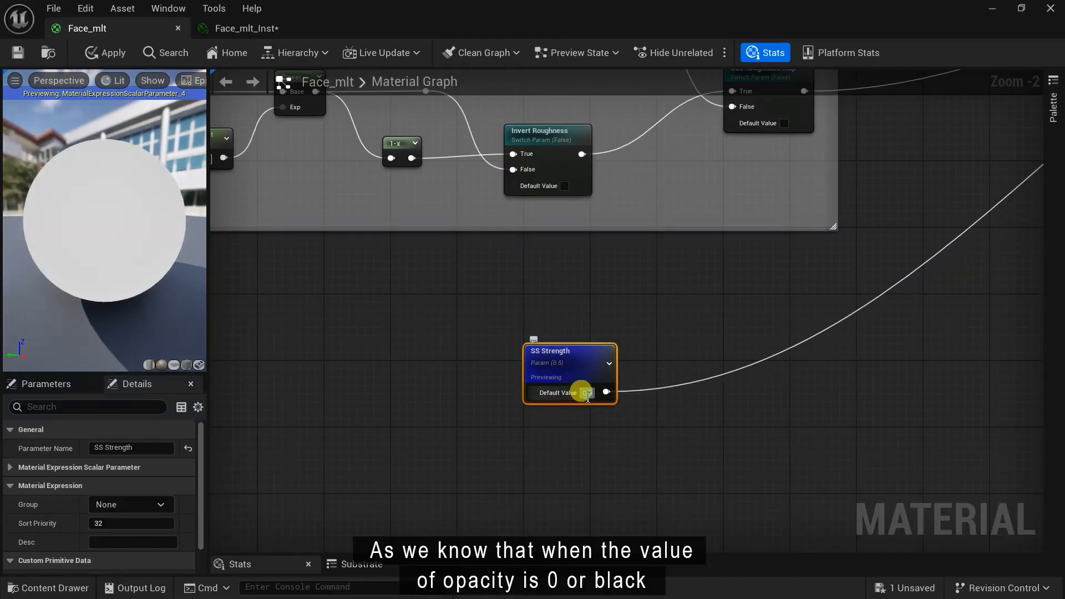
pyautogui.moveTo(588, 395); pyautogui.dragTo(577, 395)
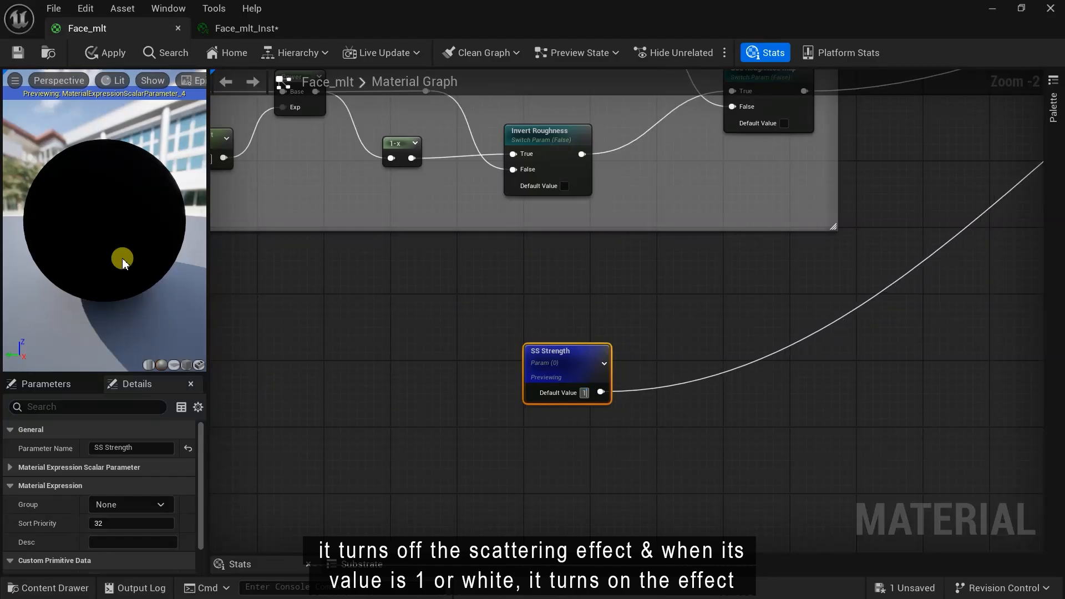
pyautogui.write('1')
pyautogui.press('Return')
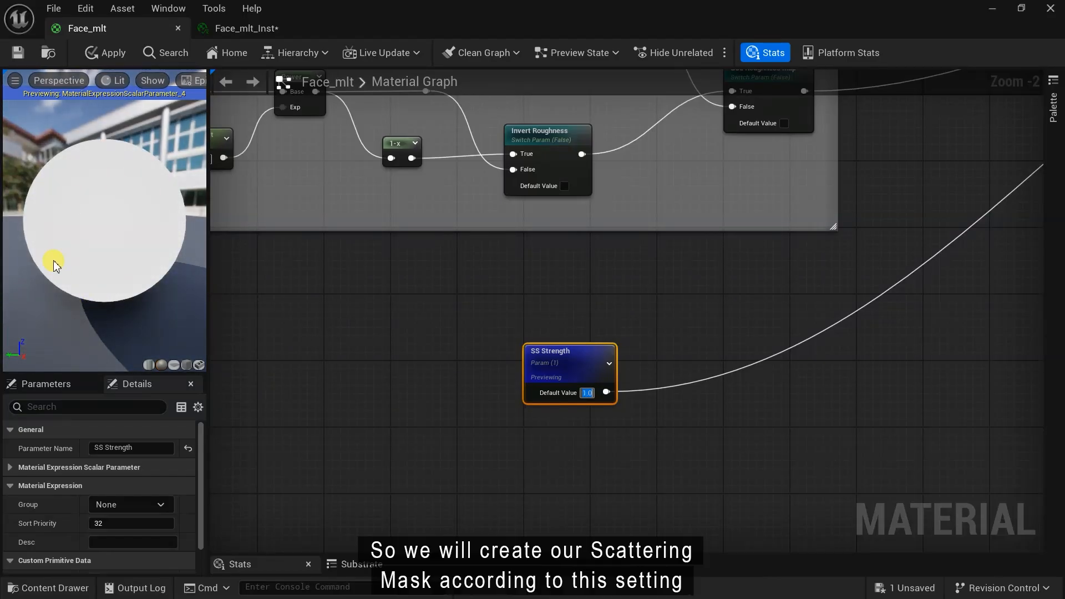
# Step: Set SS Strength's default value back to 0.5 and stop previewing the node
pyautogui.write('0.5')
pyautogui.press('Return')
pyautogui.rightClick(558, 355)
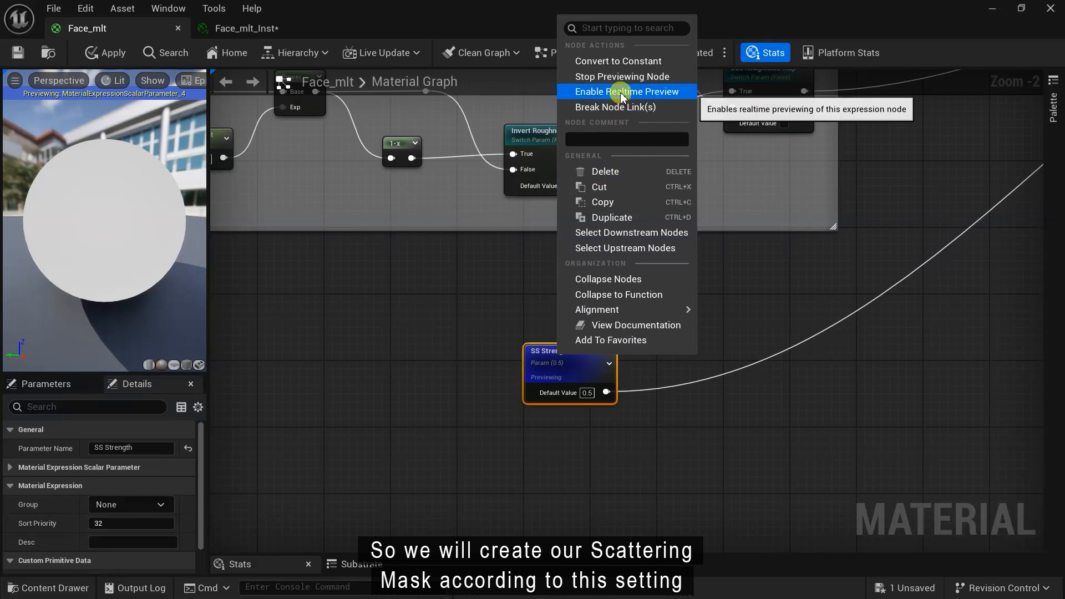
pyautogui.click(615, 75)
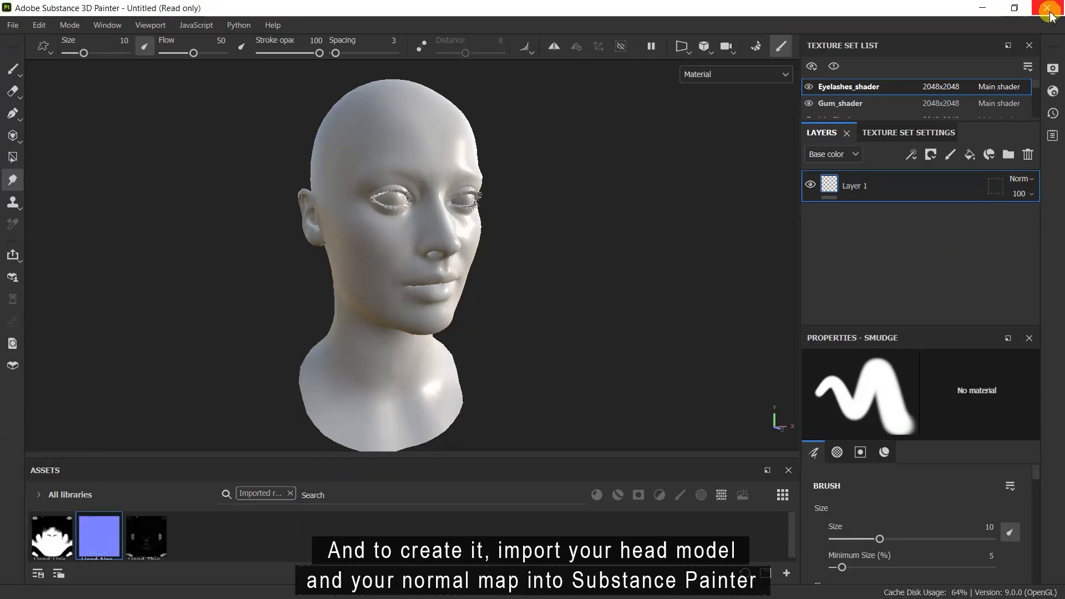
# Step: In Substance 3D Painter, set the camera's field of view to 35 degrees and make sure Subsurface Scattering is activated
pyautogui.click(1053, 69)
pyautogui.click(791, 126)
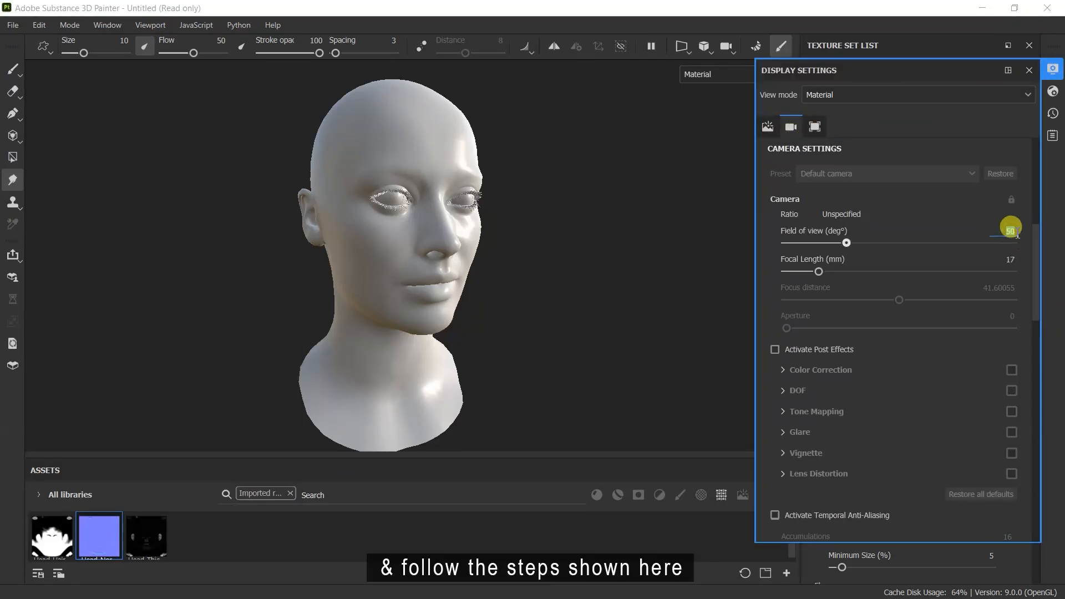
pyautogui.write('35')
pyautogui.press('Return')
pyautogui.moveTo(1036, 264); pyautogui.dragTo(1054, 336)
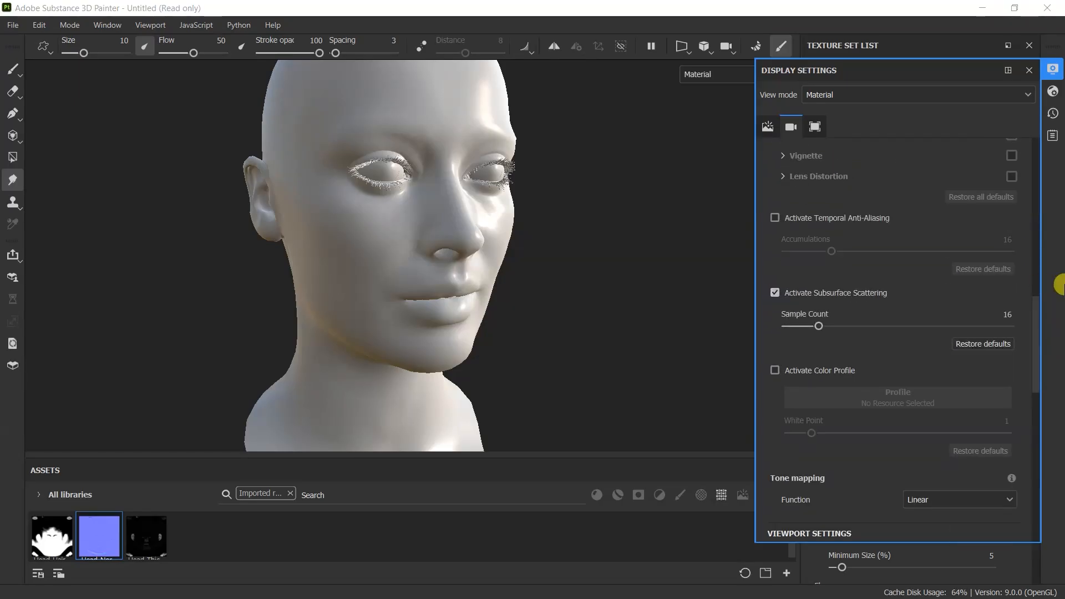
# Step: Make sure Subsurface Scattering Parameters are enabled in the main shader's settings
pyautogui.click(1054, 91)
pyautogui.scroll(-3, 871, 367)
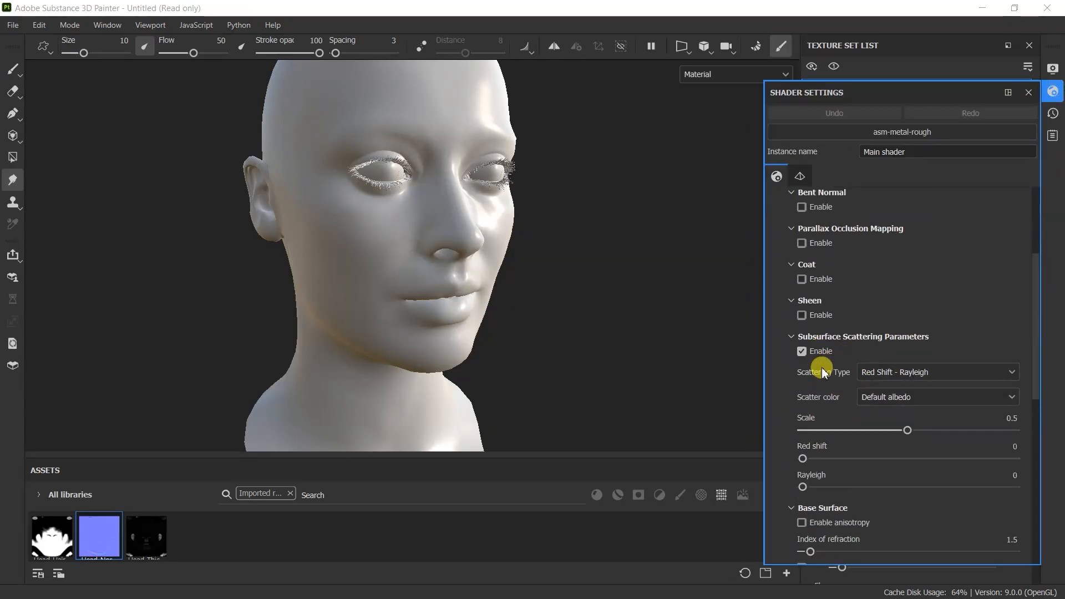
pyautogui.click(1053, 91)
# Step: Add a Scattering channel to the Louise_shader texture set
pyautogui.scroll(-1, 845, 99)
pyautogui.click(809, 105)
pyautogui.click(808, 103)
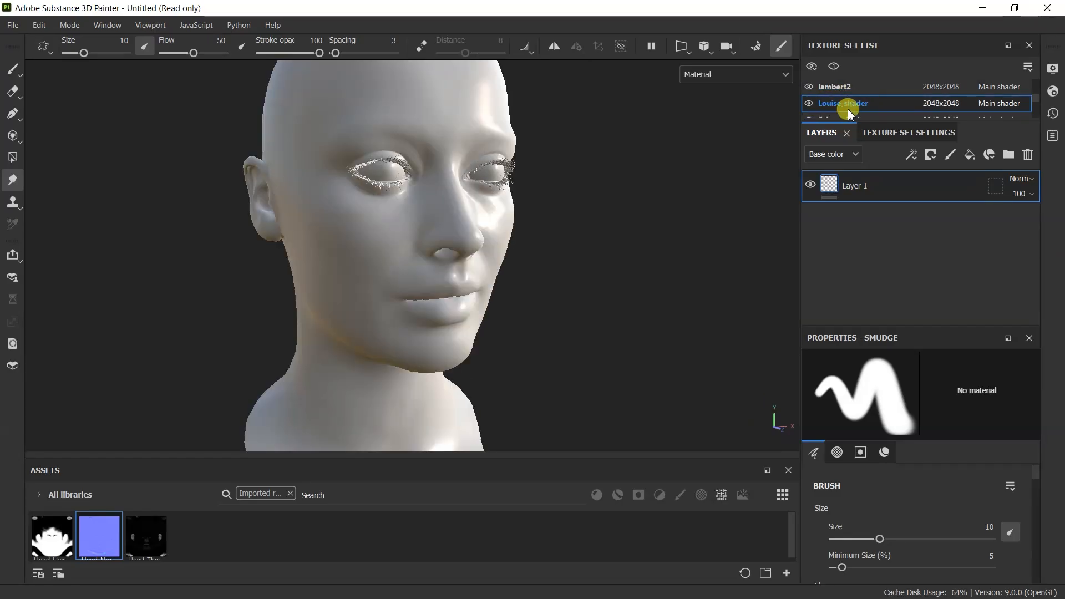
pyautogui.click(920, 133)
pyautogui.moveTo(1036, 189); pyautogui.dragTo(1054, 229)
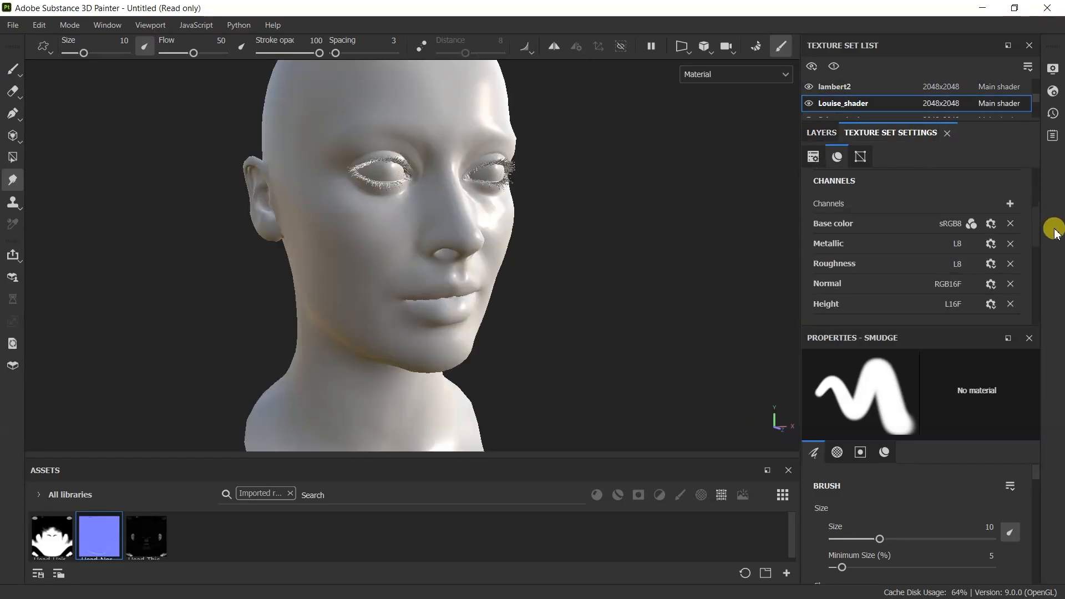
pyautogui.click(1011, 204)
pyautogui.click(999, 382)
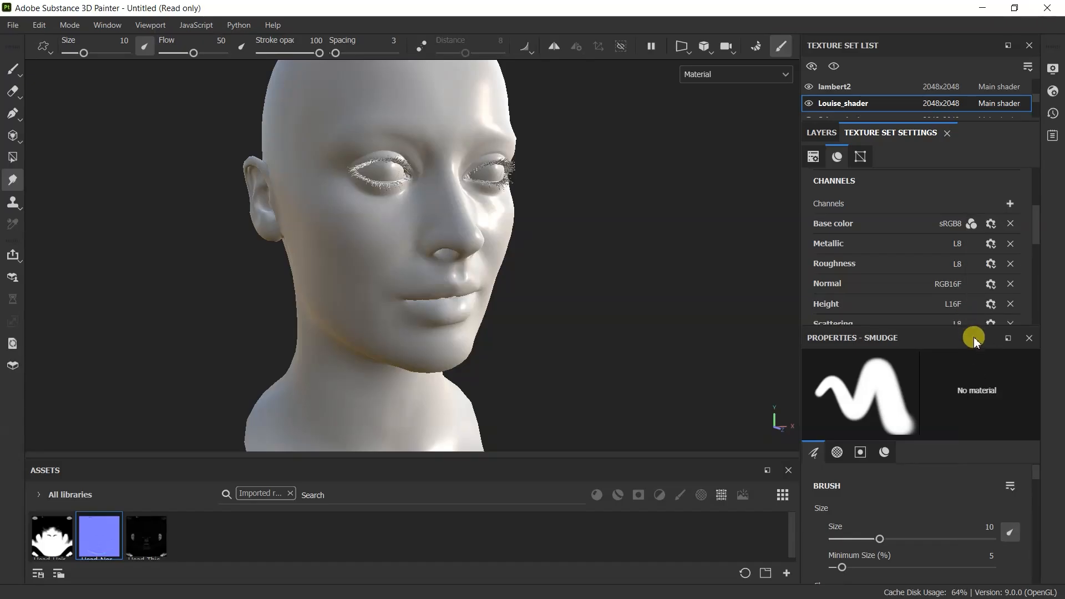
# Step: Assign Head_Normal_Uncompressed as the Louise_shader normal mesh map and rotate the environment lighting to check the skin detail
pyautogui.moveTo(974, 328)
pyautogui.mouseDown()
pyautogui.moveTo(976, 365)
pyautogui.moveTo(977, 347)
pyautogui.mouseUp()
pyautogui.moveTo(1035, 209); pyautogui.dragTo(1046, 284)
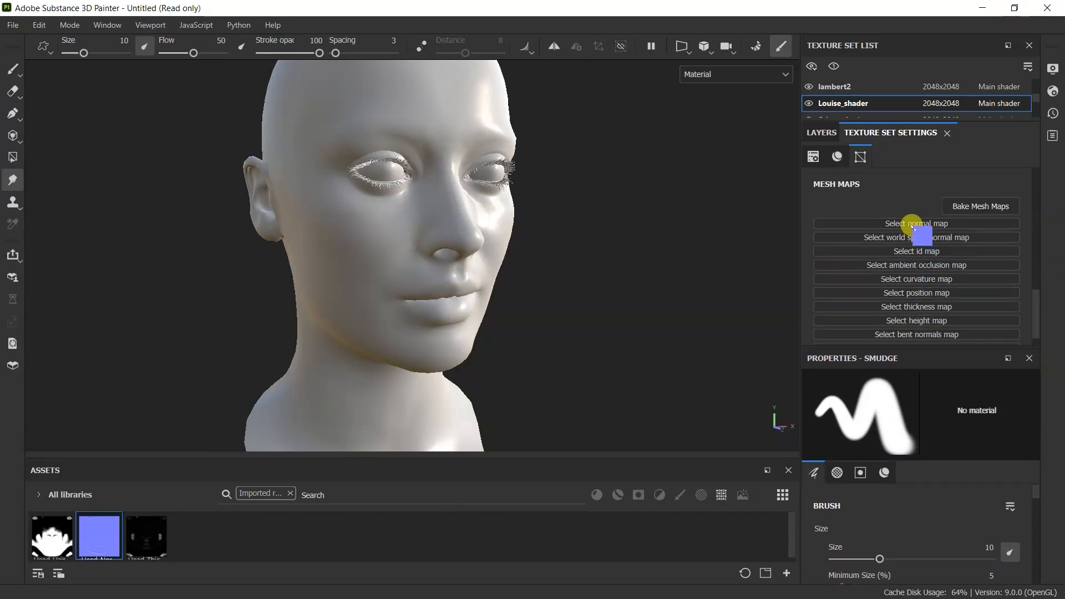
pyautogui.moveTo(913, 226); pyautogui.dragTo(914, 225)
pyautogui.keyDown('shift'); pyautogui.moveTo(595, 295); pyautogui.dragTo(517, 295, button='right'); pyautogui.keyUp('shift')
# Step: Bake only the Thickness mesh map for Louise_shader at an output size of 4096 and return to painting mode
pyautogui.click(997, 205)
pyautogui.moveTo(38, 252); pyautogui.dragTo(39, 303)
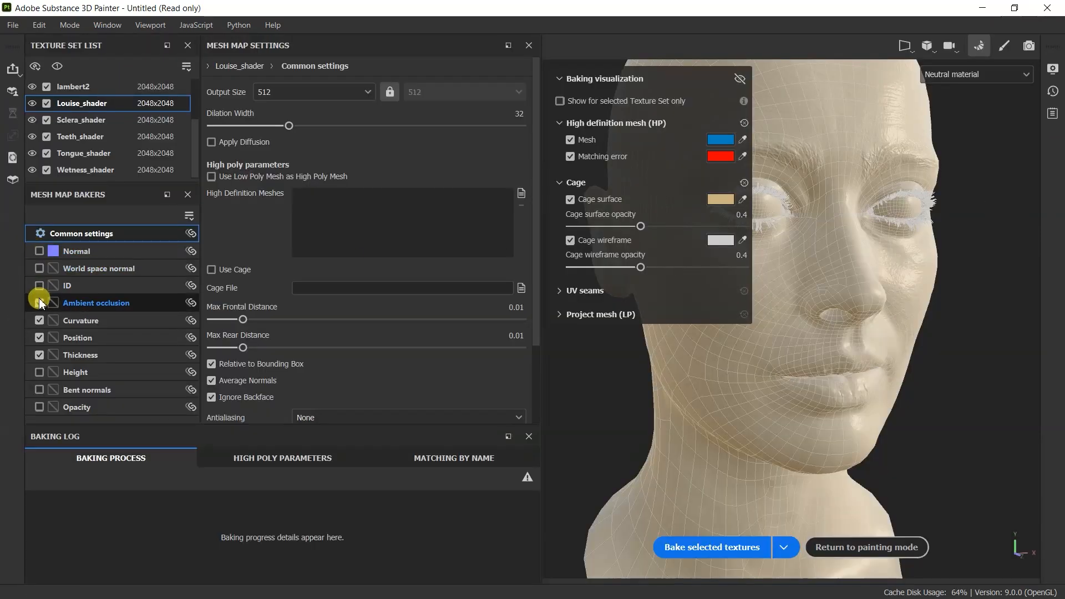
pyautogui.click(314, 92)
pyautogui.click(272, 217)
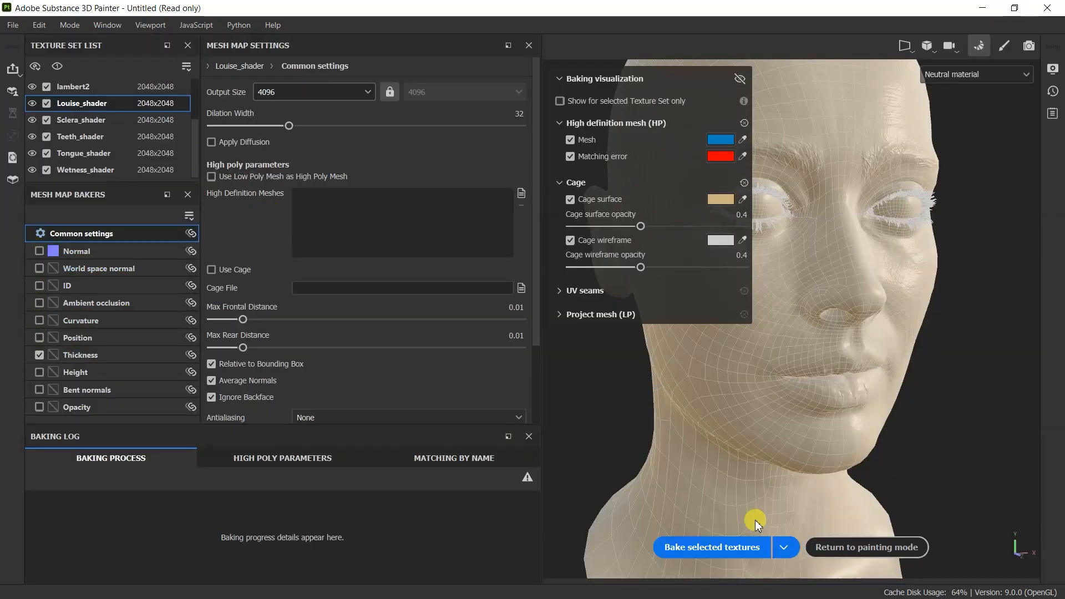
pyautogui.click(711, 584)
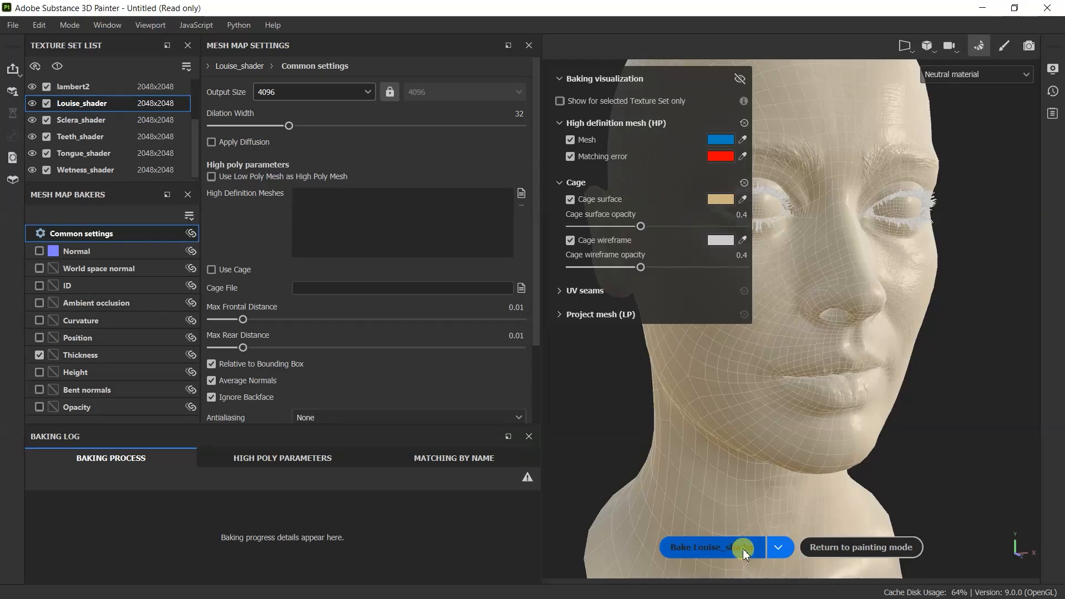
pyautogui.click(743, 549)
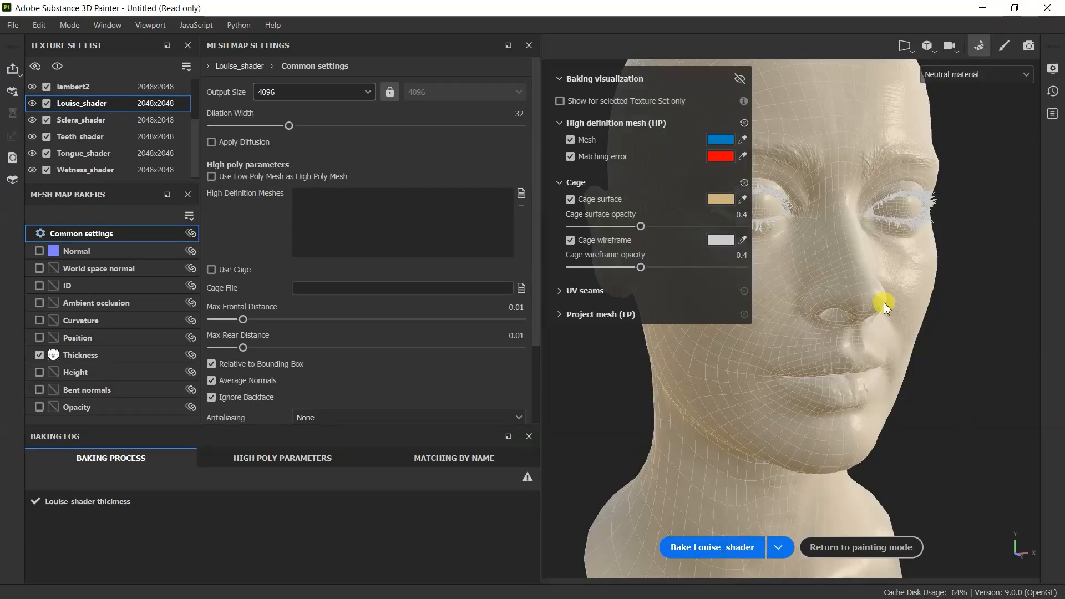
pyautogui.click(838, 547)
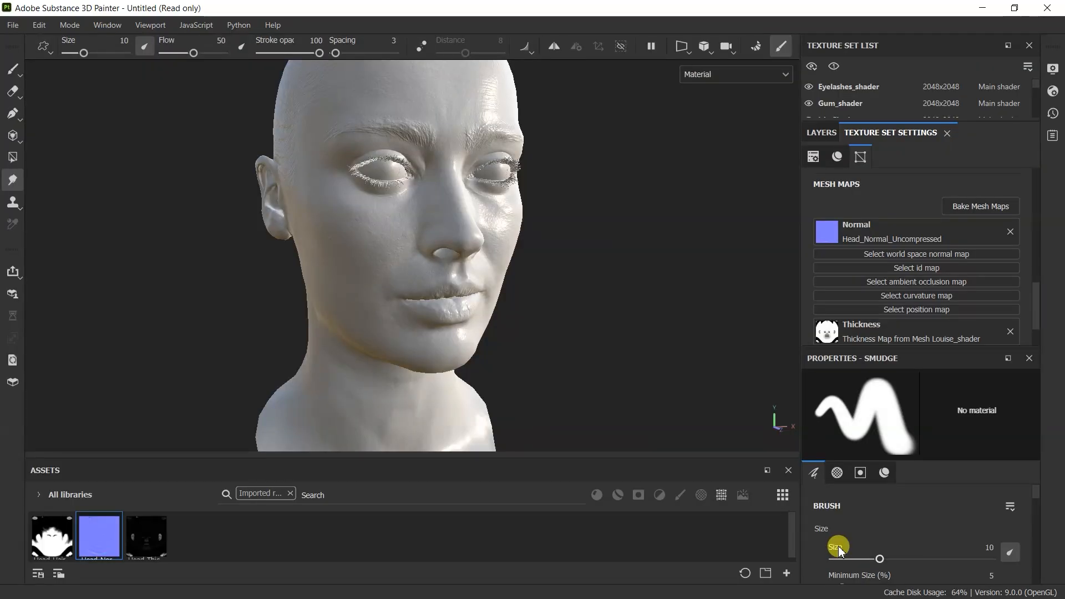
# Step: Replace Layer 1 with a fill layer that uses only the roughness and scattering channels, with roughness set to 1
pyautogui.click(827, 136)
pyautogui.click(1026, 157)
pyautogui.click(971, 160)
pyautogui.moveTo(1039, 430); pyautogui.dragTo(1041, 483)
pyautogui.click(1007, 413)
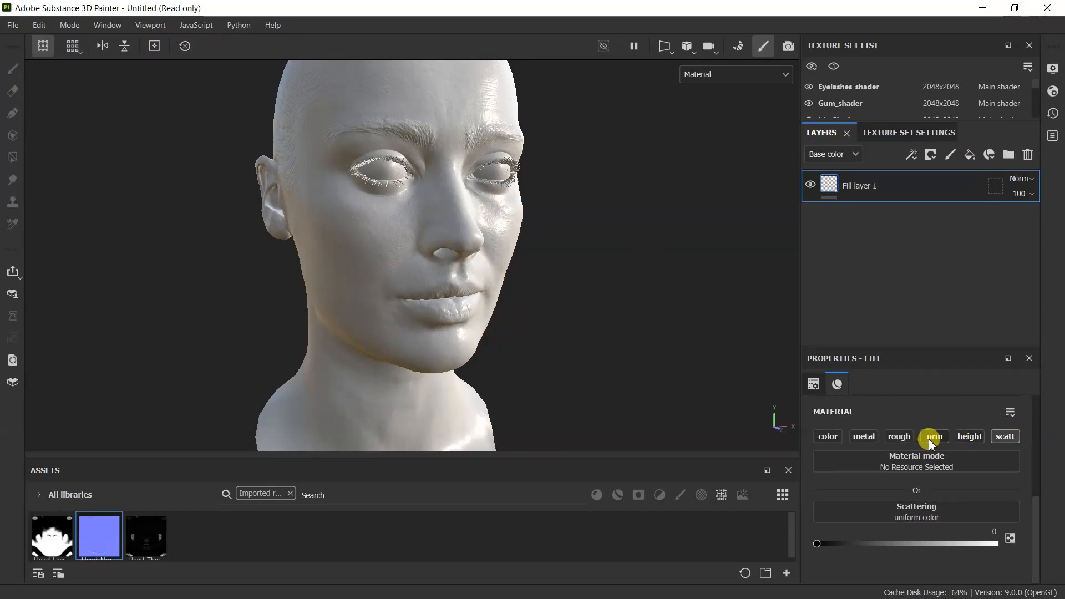
pyautogui.moveTo(857, 533); pyautogui.dragTo(1039, 535)
pyautogui.scroll(-1, 945, 566)
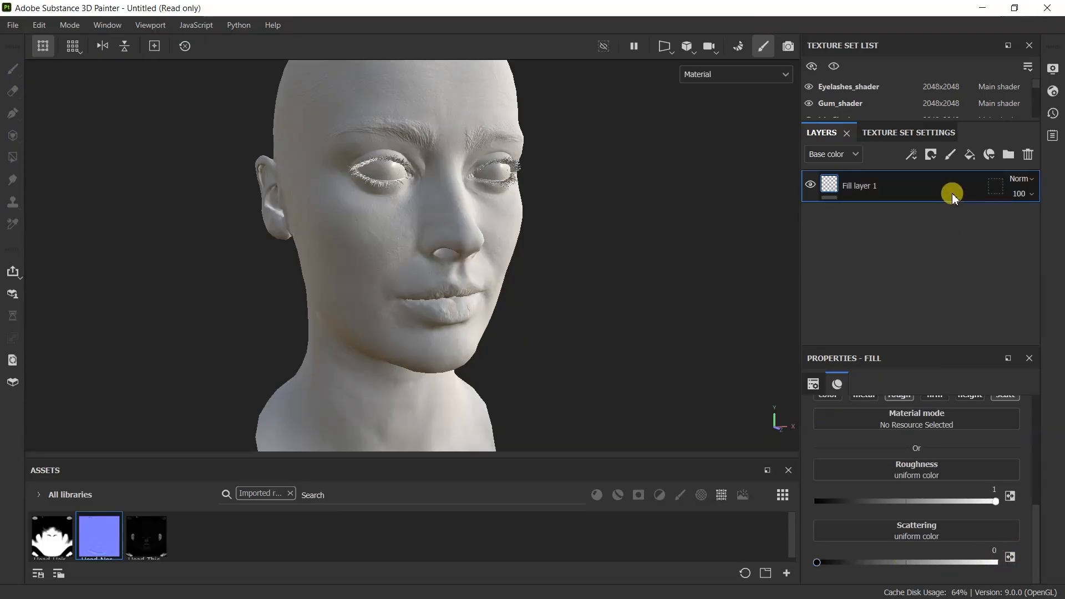
# Step: Add a second fill layer that affects only scattering and set its scattering value to about 0.88
pyautogui.click(971, 159)
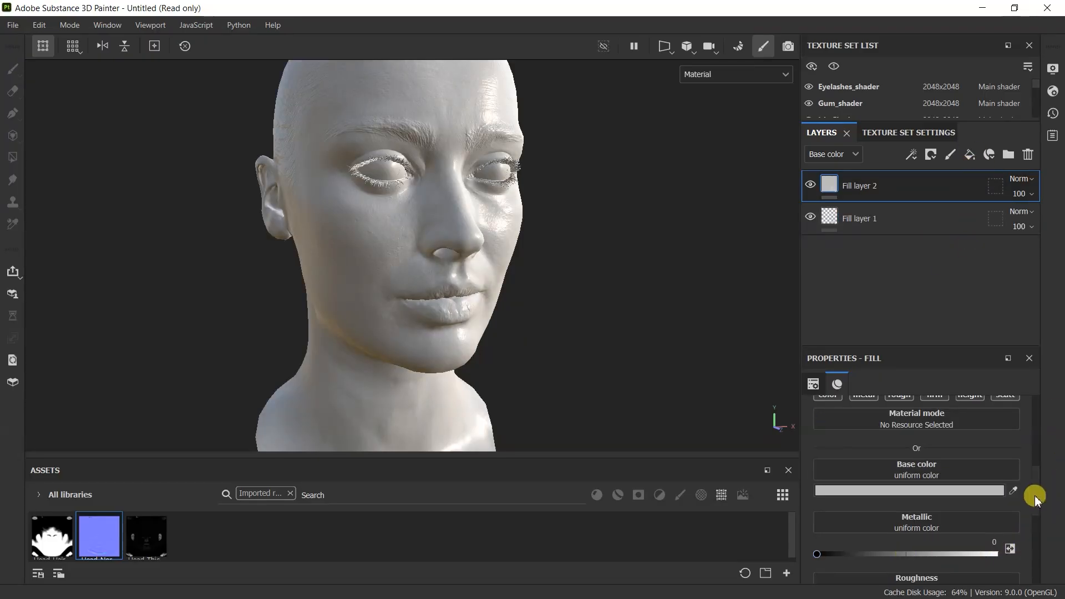
pyautogui.scroll(1, 1035, 498)
pyautogui.click(1005, 441)
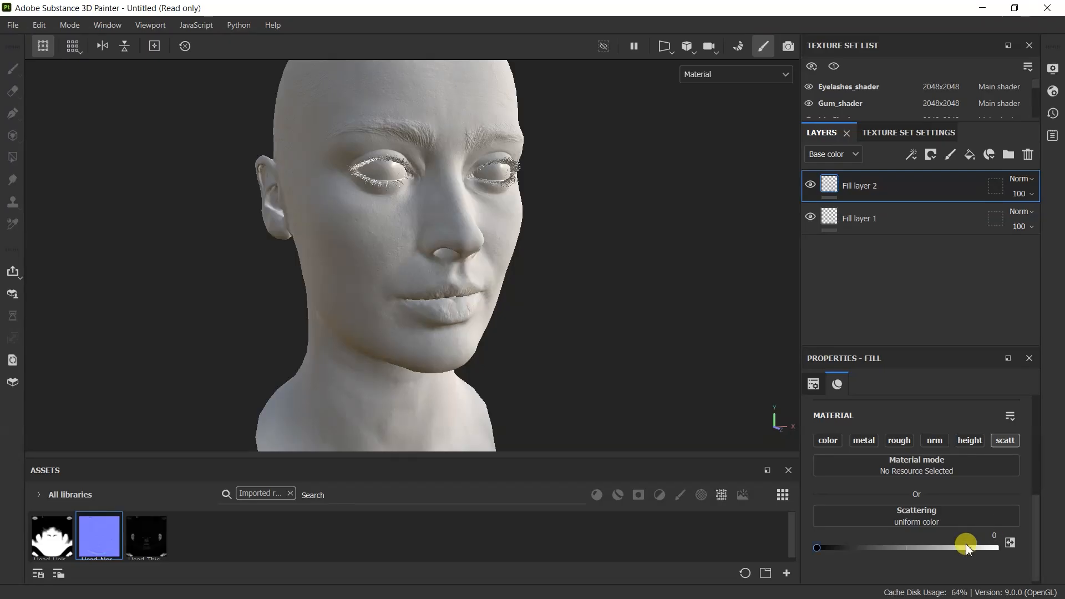
pyautogui.moveTo(966, 546); pyautogui.dragTo(975, 550)
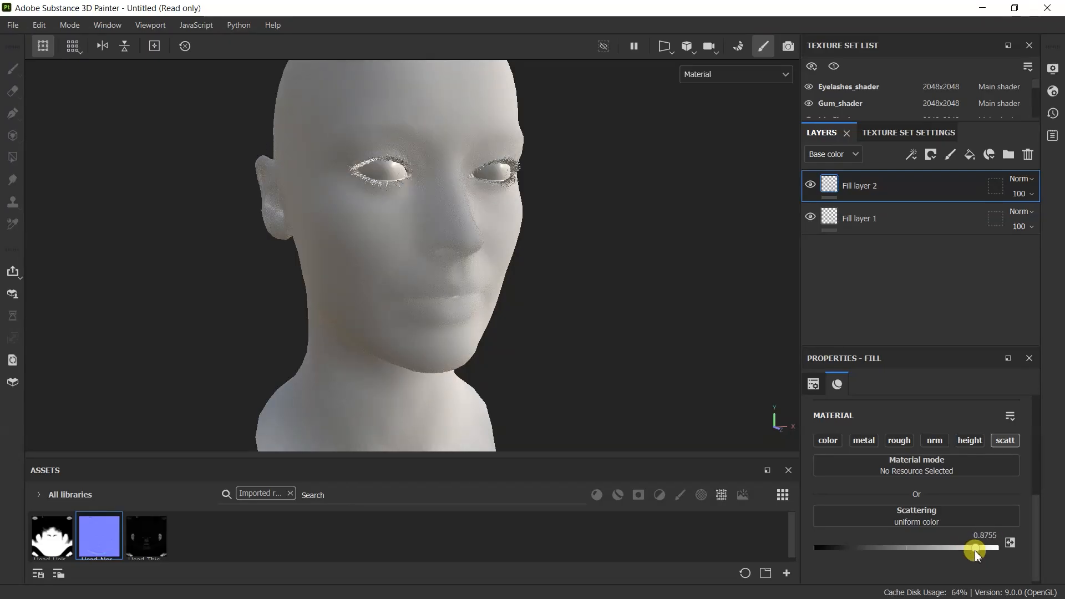
# Step: Give Fill layer 2 a black mask filled with the baked Louise_shader thickness map, and view the mask on the head
pyautogui.rightClick(867, 182)
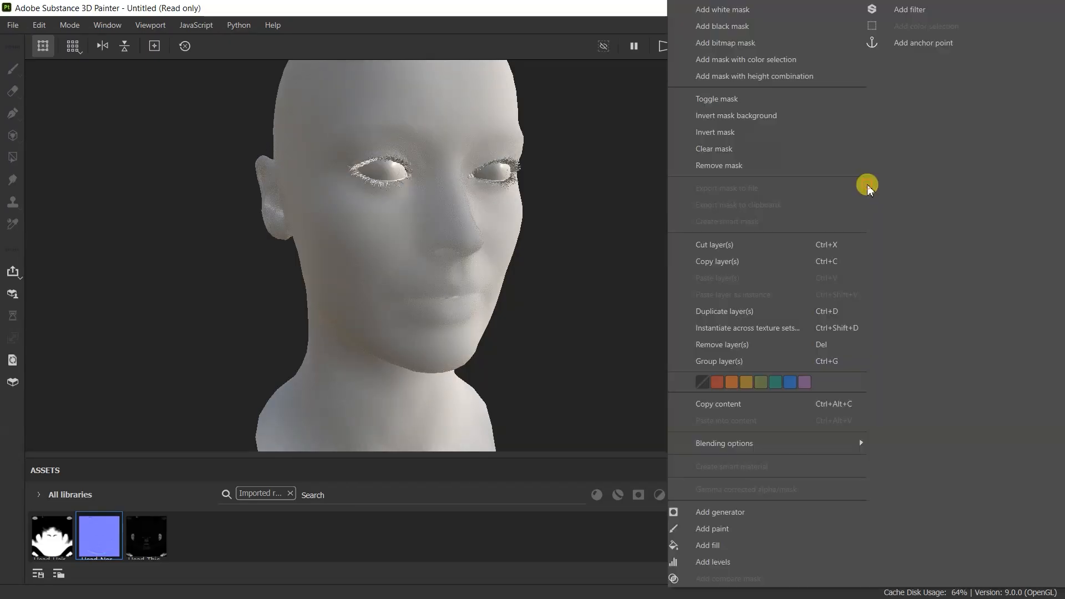
pyautogui.click(759, 28)
pyautogui.rightClick(850, 186)
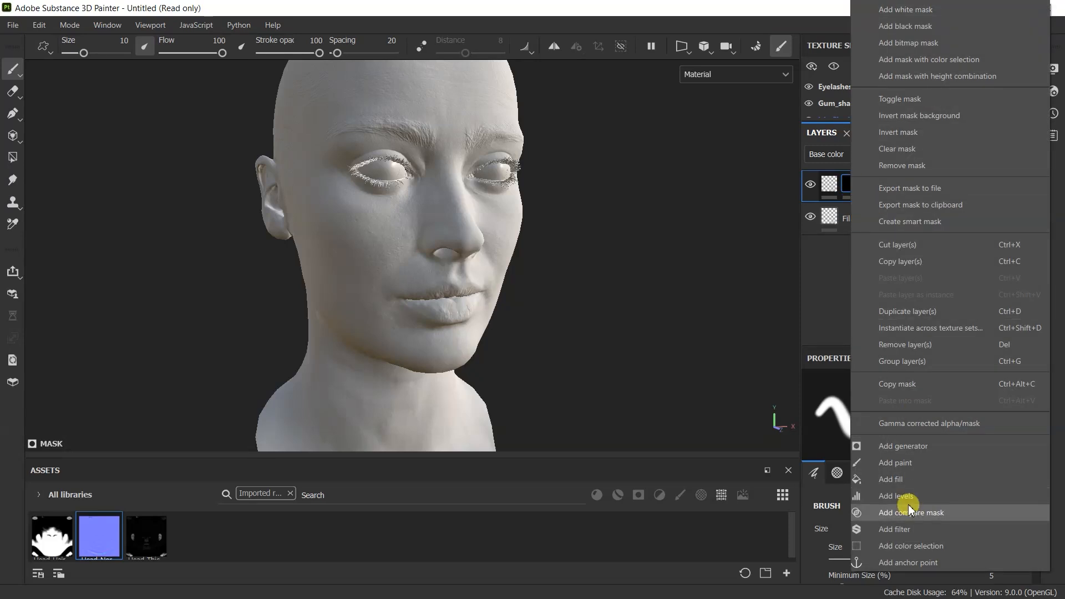
pyautogui.click(906, 499)
pyautogui.click(290, 493)
pyautogui.write('thick')
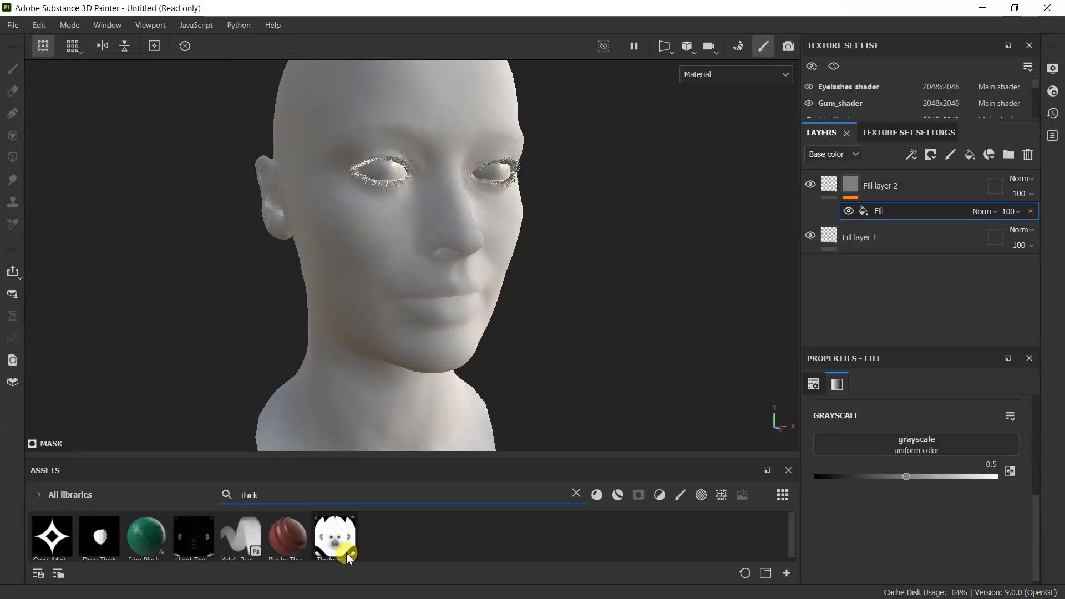
pyautogui.keyDown('alt'); pyautogui.click(851, 186); pyautogui.keyUp('alt')
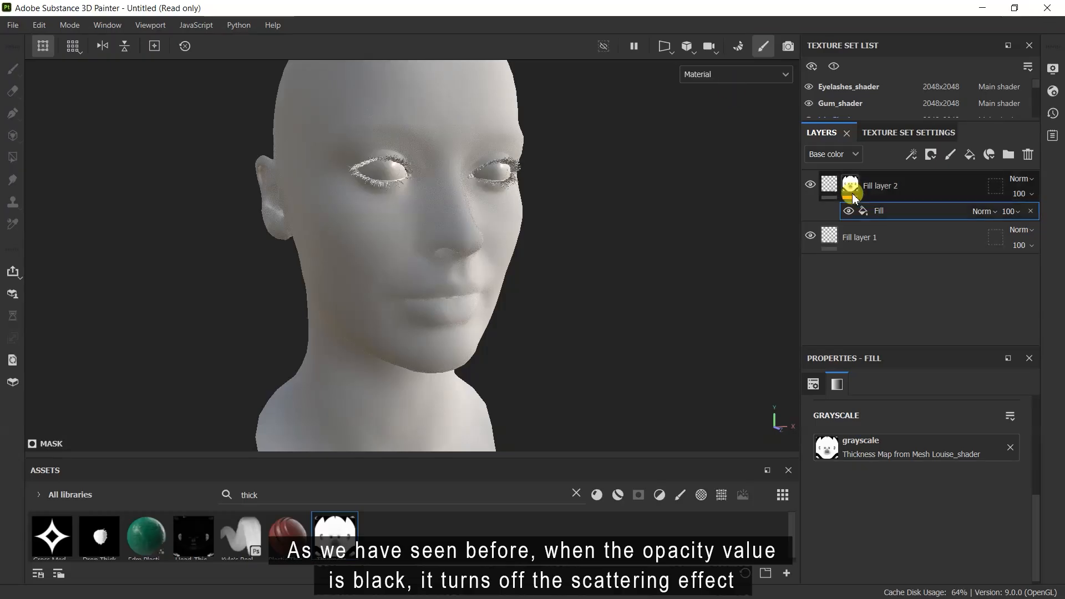
pyautogui.moveTo(509, 295)
pyautogui.keyDown('alt'); pyautogui.mouseDown()
pyautogui.moveTo(394, 252)
pyautogui.moveTo(490, 287)
pyautogui.mouseUp(); pyautogui.keyUp('alt')
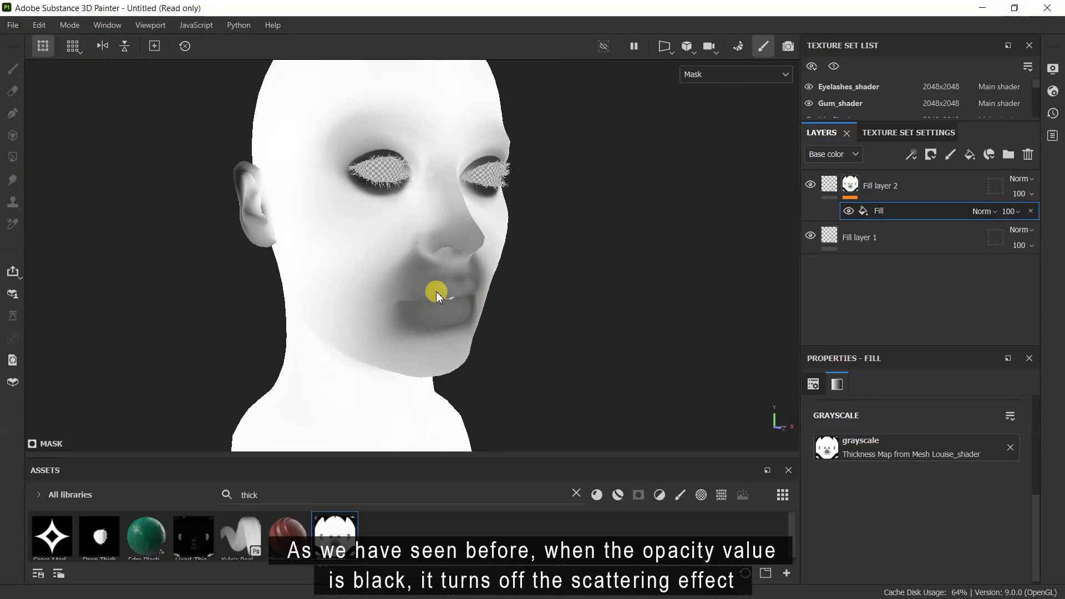
# Step: Add a Levels effect over the thickness fill in the mask, invert it and bring the output level to about 0.6
pyautogui.rightClick(914, 211)
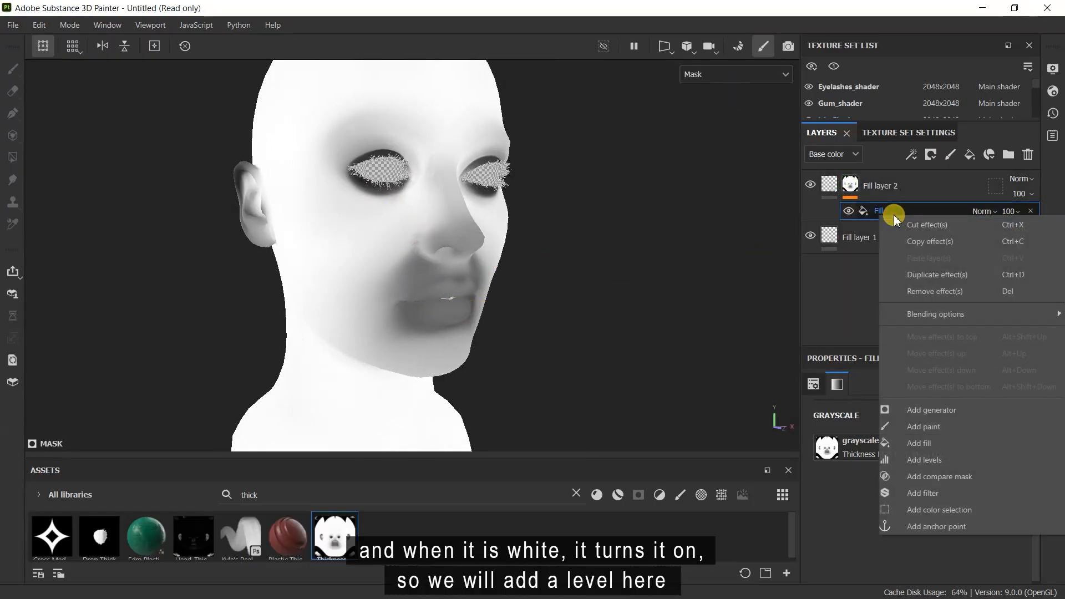
pyautogui.click(940, 452)
pyautogui.click(975, 505)
pyautogui.moveTo(455, 286)
pyautogui.keyDown('alt'); pyautogui.mouseDown()
pyautogui.moveTo(475, 297)
pyautogui.moveTo(466, 294)
pyautogui.mouseUp(); pyautogui.keyUp('alt')
pyautogui.moveTo(816, 478); pyautogui.dragTo(946, 500)
pyautogui.keyDown('alt'); pyautogui.moveTo(552, 273); pyautogui.dragTo(504, 274); pyautogui.keyUp('alt')
pyautogui.keyDown('alt'); pyautogui.moveTo(566, 257); pyautogui.dragTo(489, 260); pyautogui.keyUp('alt')
pyautogui.scroll(2, 488, 258)
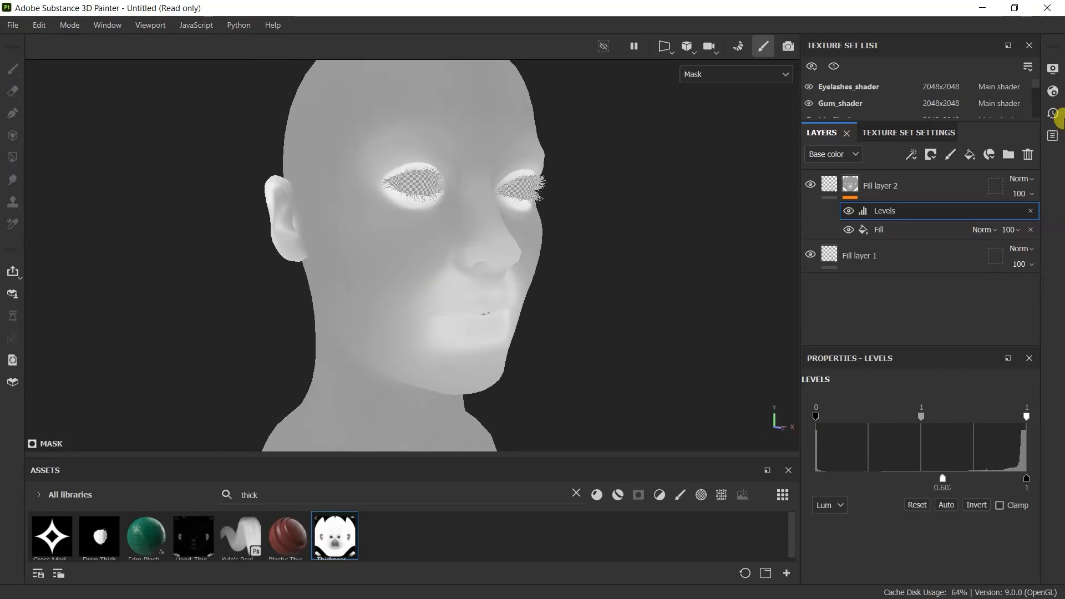
# Step: Add a third fill layer above Fill layer 2 that affects only scattering, with the scattering value at 1
pyautogui.click(943, 185)
pyautogui.click(970, 155)
pyautogui.click(1014, 442)
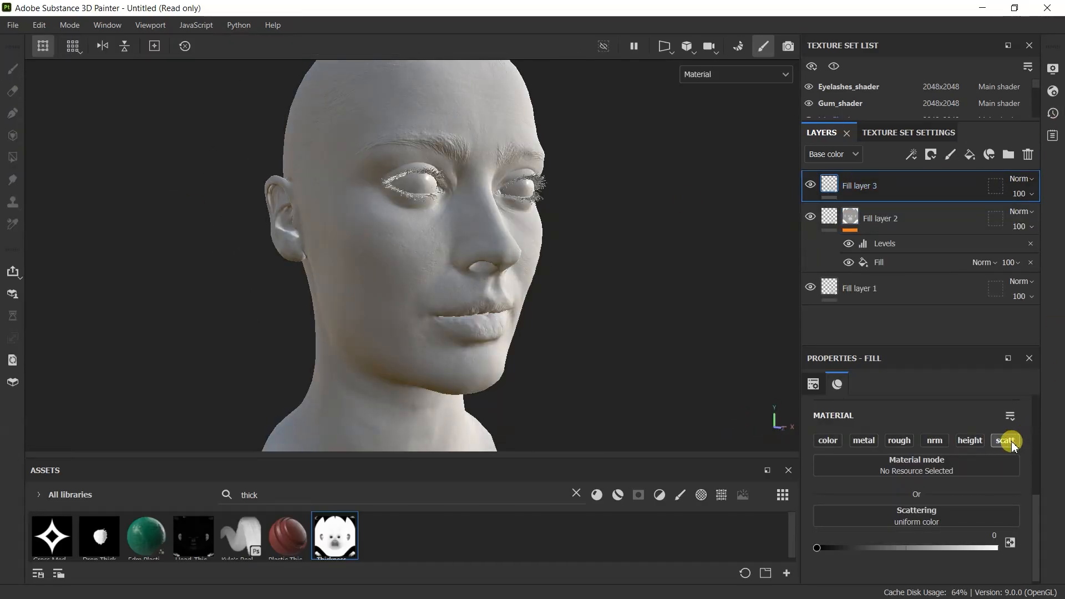
pyautogui.moveTo(813, 549); pyautogui.dragTo(996, 548)
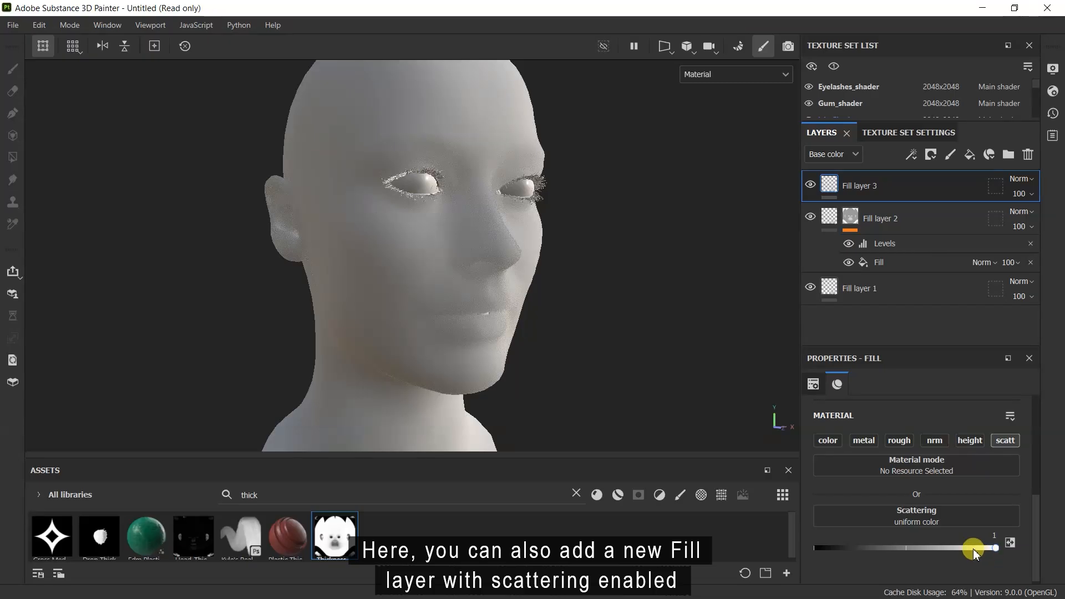
# Step: Add a black mask to Fill layer 3 and display that mask on the head
pyautogui.rightClick(882, 188)
pyautogui.click(774, 21)
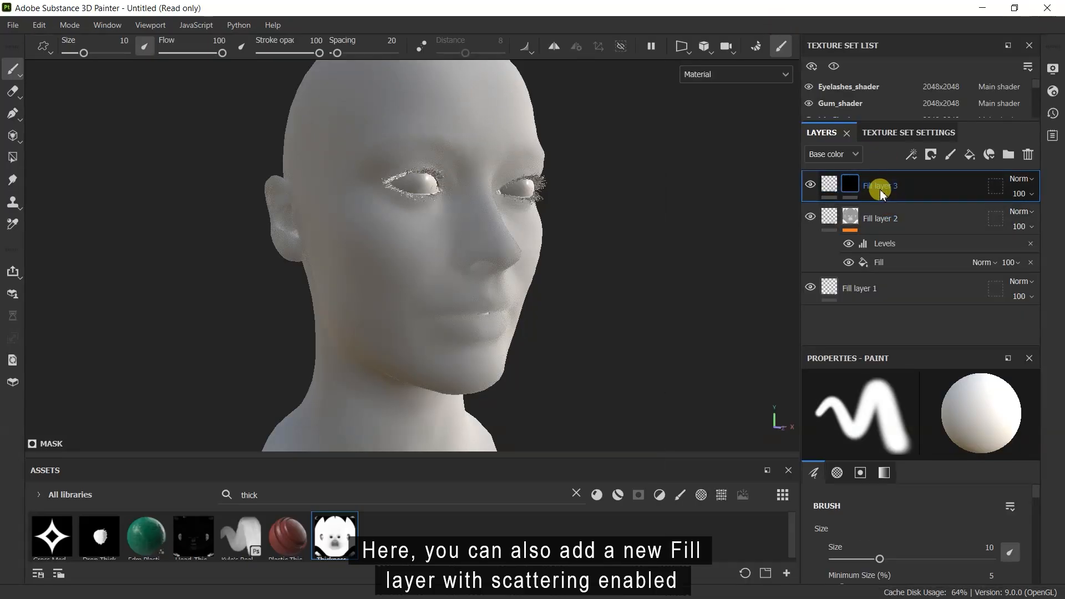
pyautogui.rightClick(873, 191)
pyautogui.click(737, 528)
pyautogui.keyDown('alt'); pyautogui.click(850, 185); pyautogui.keyUp('alt')
pyautogui.moveTo(368, 240); pyautogui.dragTo(388, 275)
pyautogui.moveTo(320, 53); pyautogui.dragTo(279, 52)
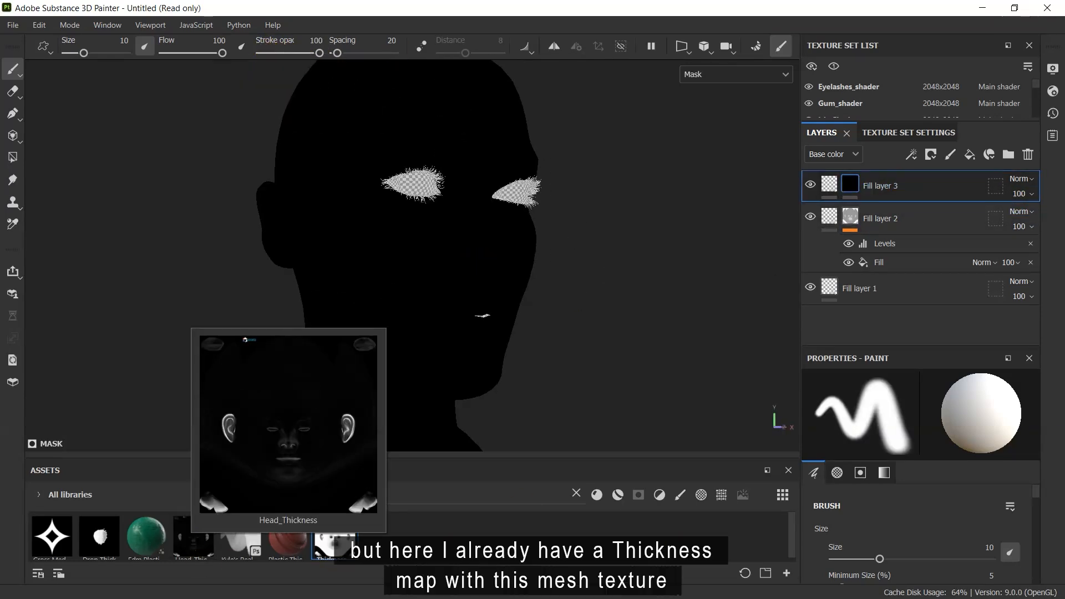
# Step: Add a fill with the Head_Thickness texture to Fill layer 3's mask and set the layer's blending mode to Screen
pyautogui.rightClick(871, 195)
pyautogui.click(765, 521)
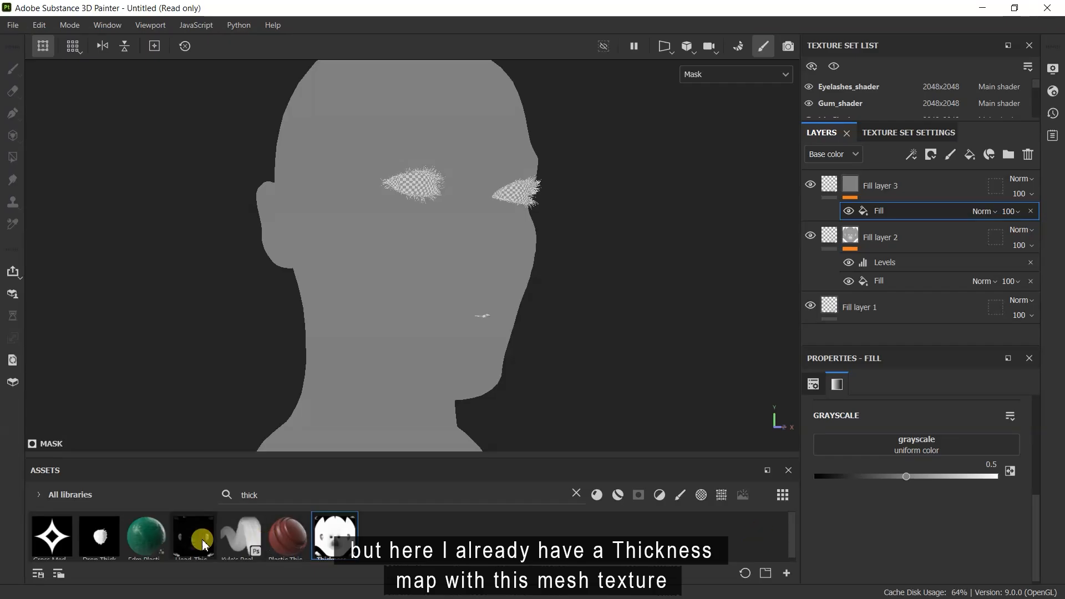
pyautogui.moveTo(893, 440); pyautogui.dragTo(896, 443)
pyautogui.click(1018, 179)
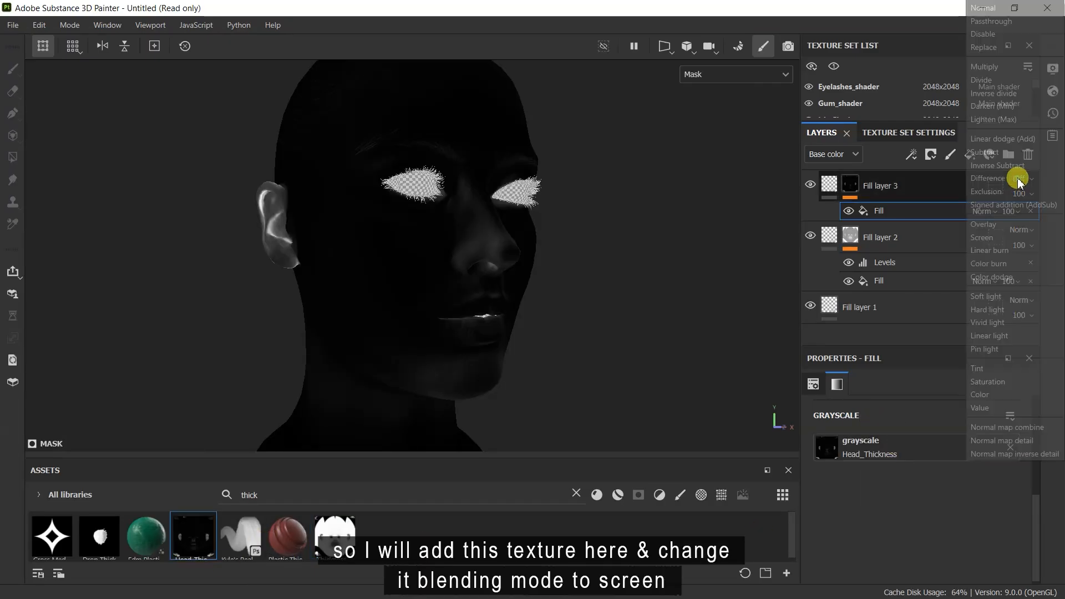
pyautogui.click(982, 238)
# Step: View only the Scattering channel and compare the head with the Head_Thickness mask fill turned off and on
pyautogui.click(739, 76)
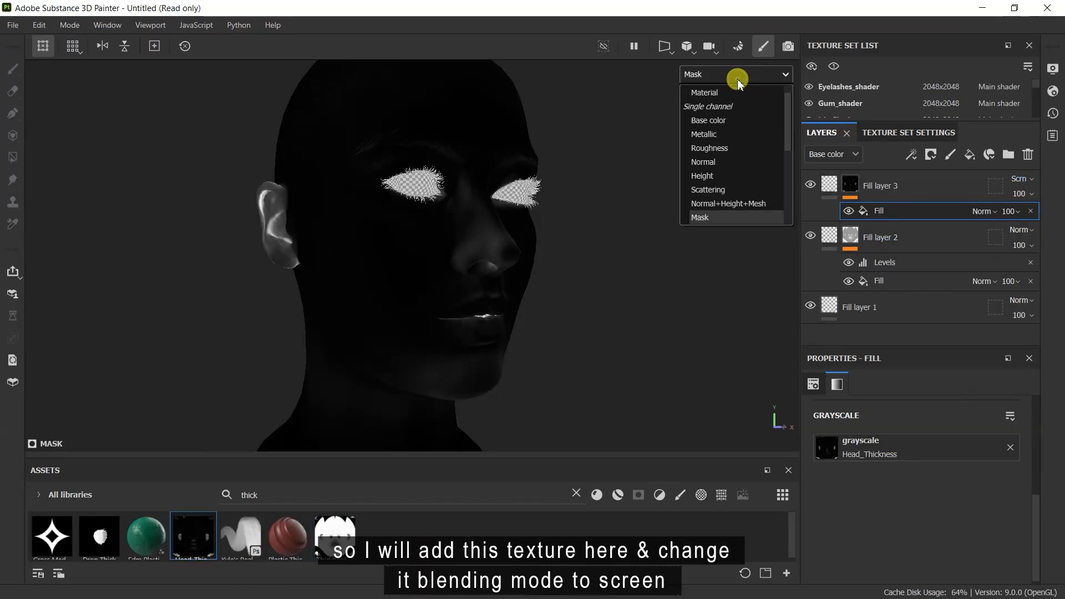
pyautogui.click(721, 188)
pyautogui.keyDown('alt'); pyautogui.moveTo(494, 266); pyautogui.dragTo(443, 280); pyautogui.keyUp('alt')
pyautogui.click(849, 212)
pyautogui.click(849, 211)
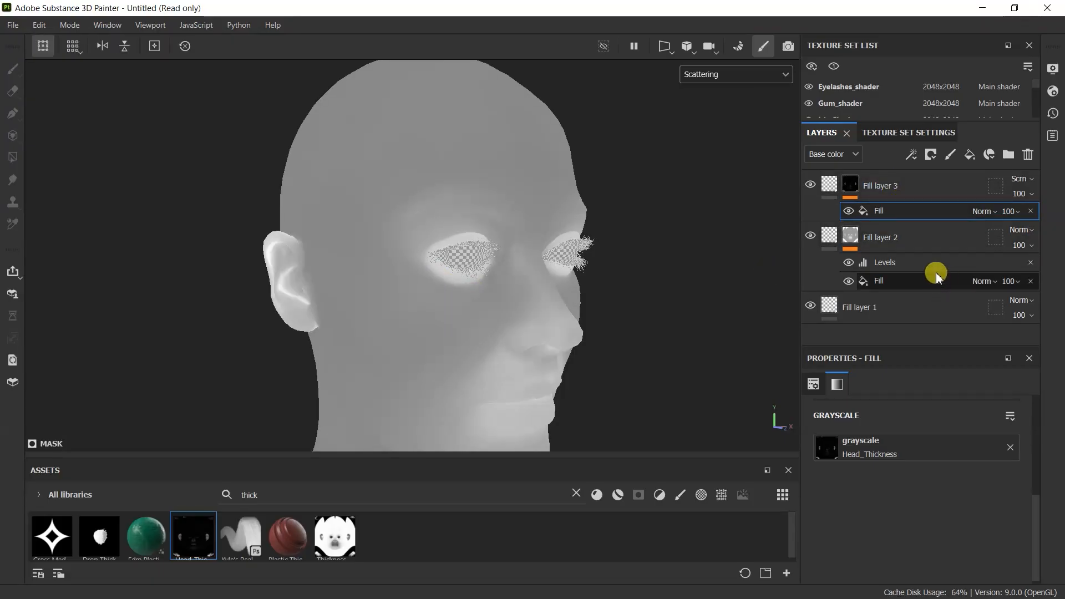
# Step: Create a folder, move Fill layer 3 and Fill layer 2 into it, and collapse it
pyautogui.click(1009, 154)
pyautogui.click(888, 220)
pyautogui.keyDown('shift'); pyautogui.click(889, 269); pyautogui.keyUp('shift')
pyautogui.moveTo(894, 221); pyautogui.dragTo(854, 190)
pyautogui.click(827, 187)
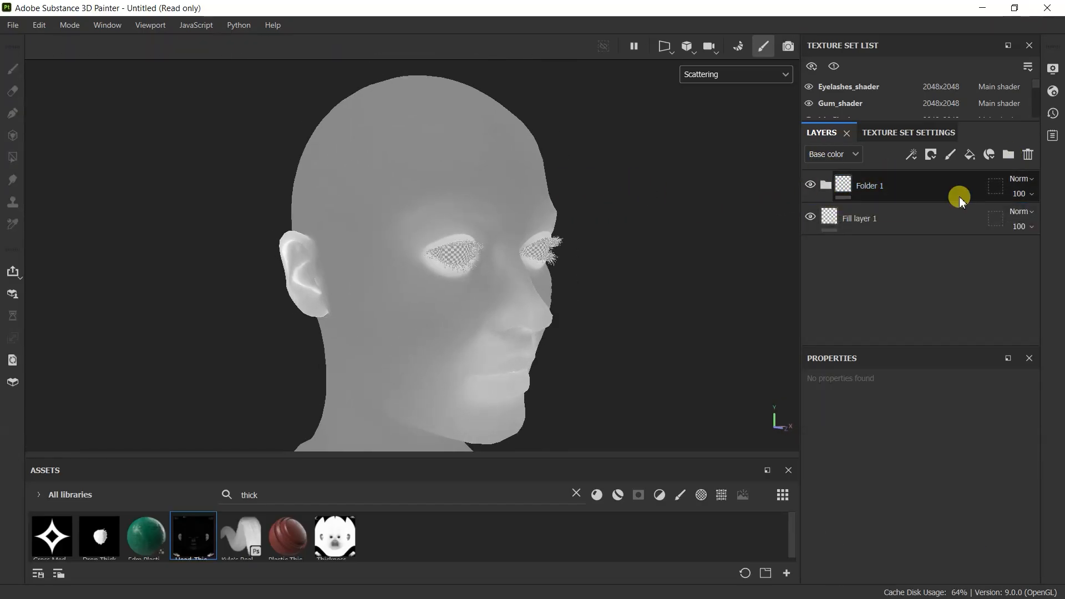
# Step: Add a black mask to Folder 1 and give it a fill that uses the Head_Hair_Mask texture
pyautogui.rightClick(959, 197)
pyautogui.click(777, 26)
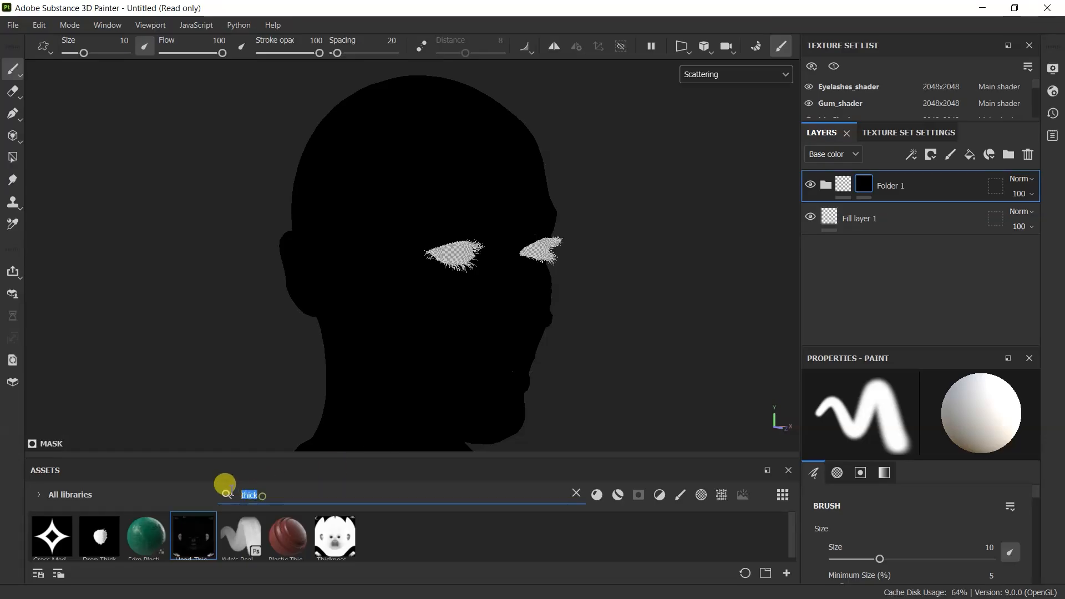
pyautogui.write('head')
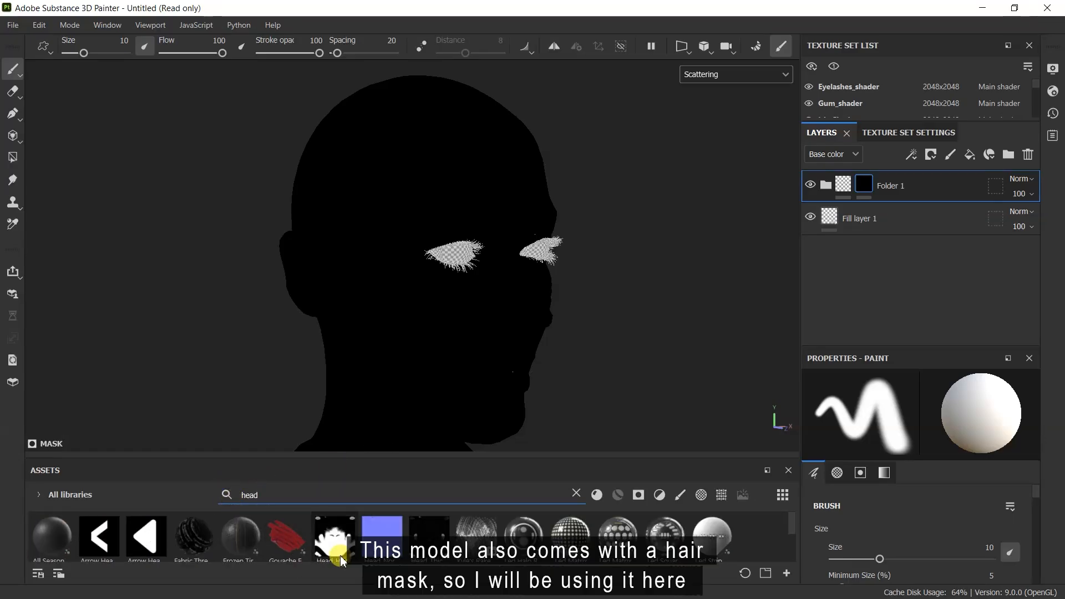
pyautogui.rightClick(867, 189)
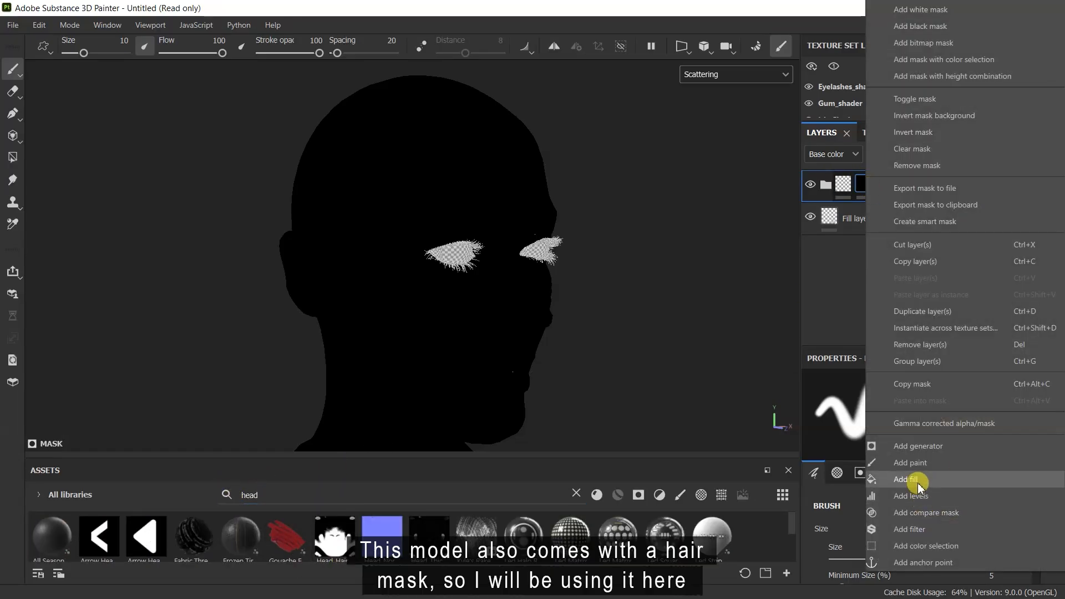
pyautogui.click(934, 478)
pyautogui.moveTo(665, 532); pyautogui.dragTo(916, 441)
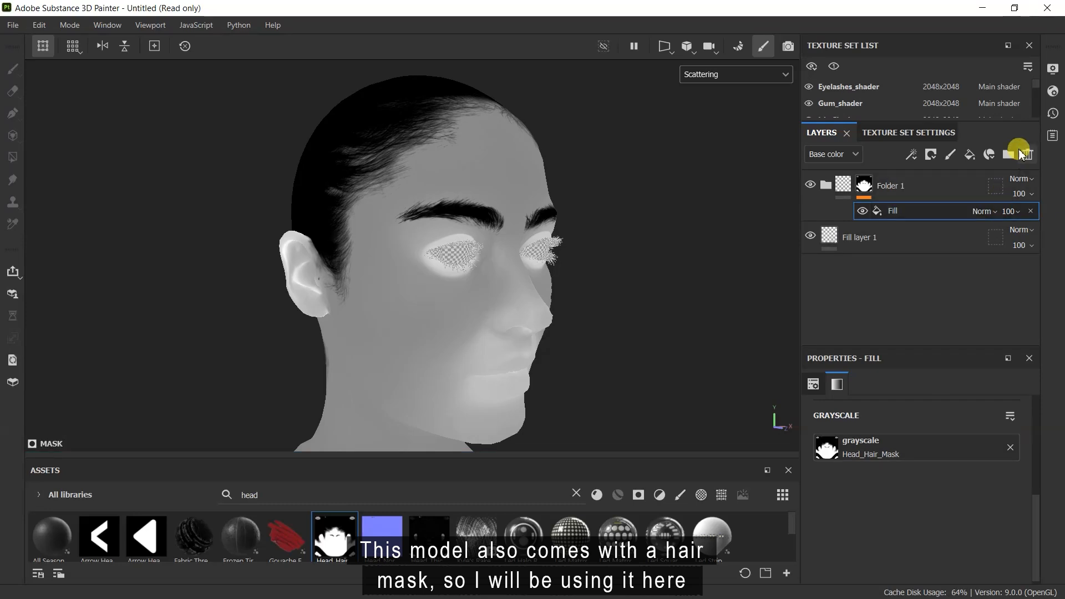
# Step: Rename Fill layer 1 as SSS (0), Folder 1 as SSS, and Fill layer 3 as Extra SS
pyautogui.keyDown('alt'); pyautogui.moveTo(638, 216); pyautogui.dragTo(520, 272); pyautogui.keyUp('alt')
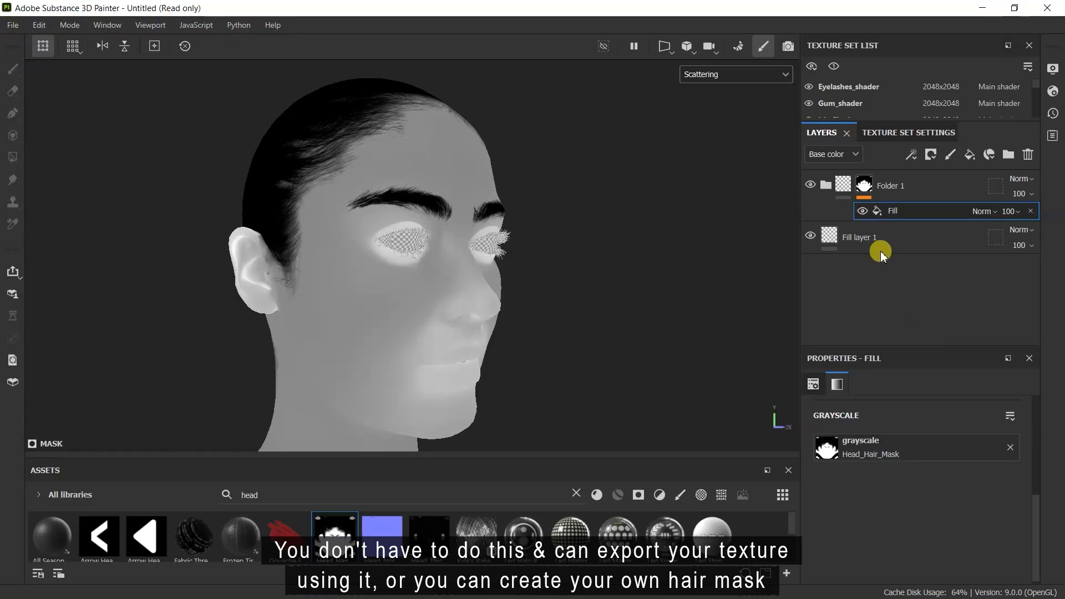
pyautogui.doubleClick(864, 237)
pyautogui.press('Return')
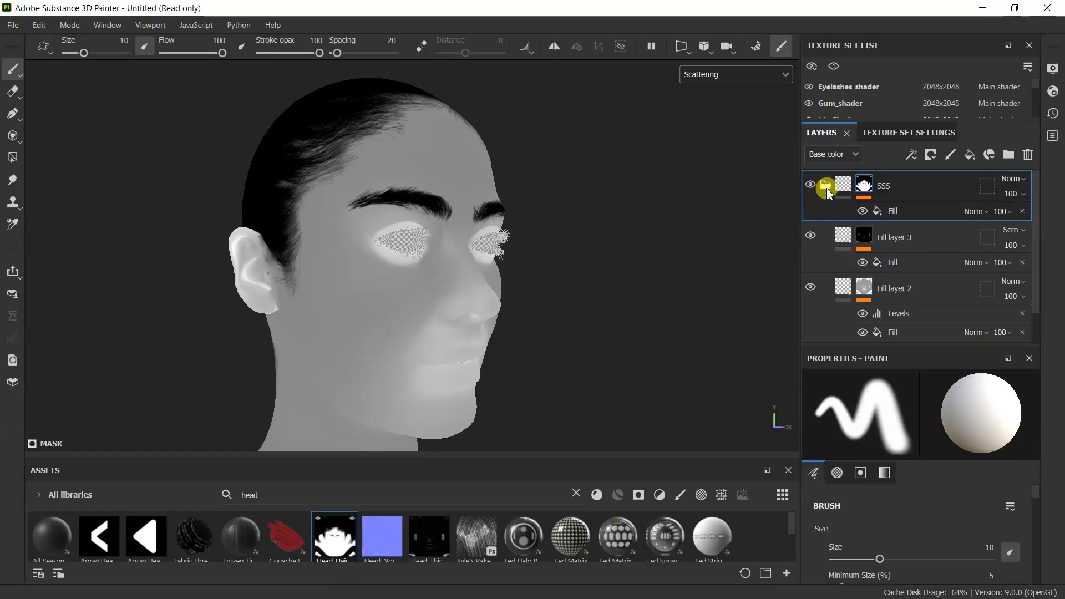
pyautogui.write('Extra SS')
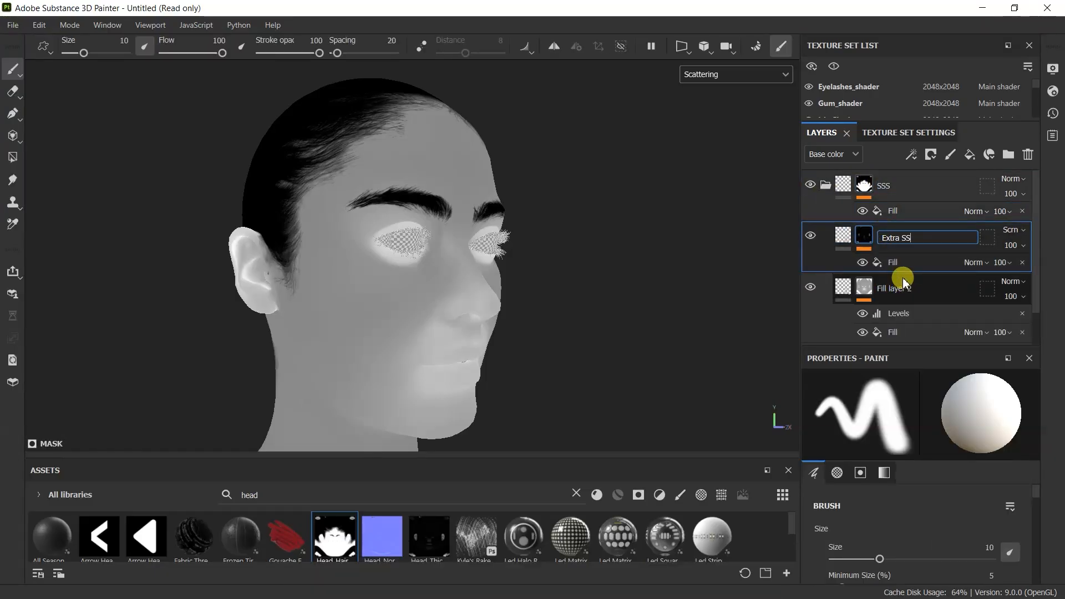
# Step: Rename Fill layer 2 as Thickness map Invert and its mask fill as Thickness, then collapse the SSS folder
pyautogui.scroll(-1, 903, 279)
pyautogui.doubleClick(892, 249)
pyautogui.write('Thickness map Invert')
pyautogui.doubleClick(898, 294)
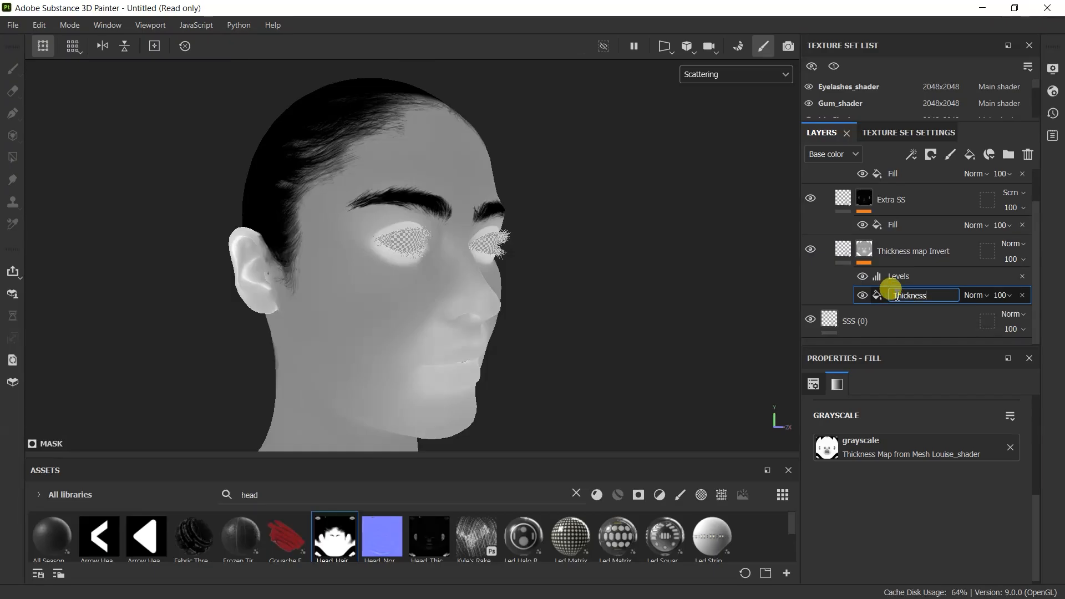
pyautogui.click(820, 183)
# Step: Set up a texture export that includes only Louise_shader, with file type png and size 4096
pyautogui.click(13, 25)
pyautogui.click(53, 241)
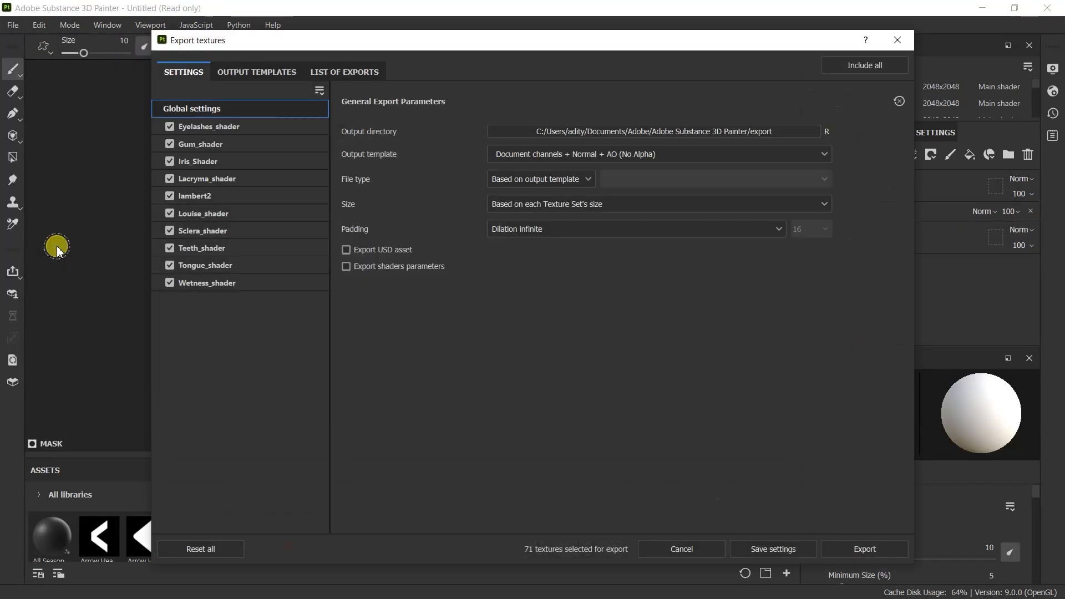
pyautogui.click(170, 144)
pyautogui.click(170, 161)
pyautogui.click(170, 178)
pyautogui.click(170, 195)
pyautogui.click(170, 230)
pyautogui.click(170, 247)
pyautogui.click(170, 265)
pyautogui.click(170, 282)
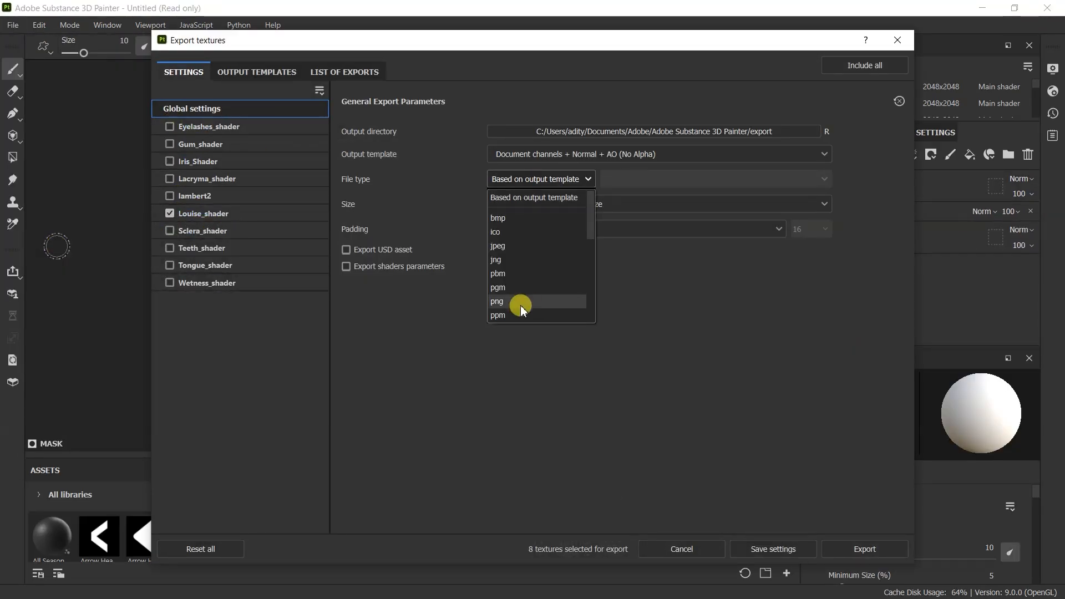
pyautogui.click(516, 325)
# Step: Create an output template named Mask Export with one gray map named SS_Scattering that uses the Scattering channel
pyautogui.click(275, 73)
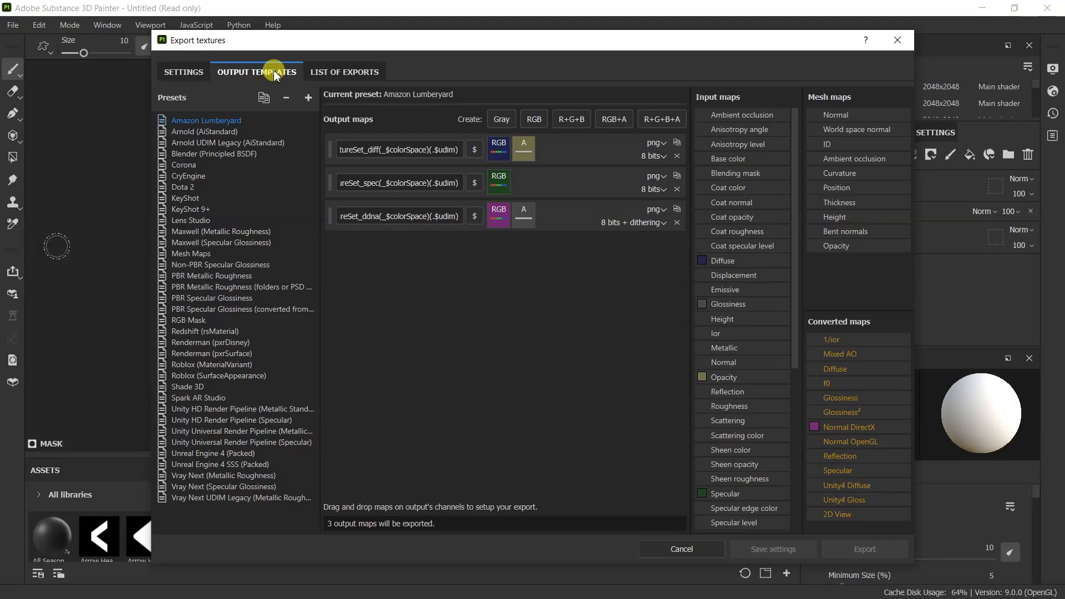
pyautogui.click(309, 100)
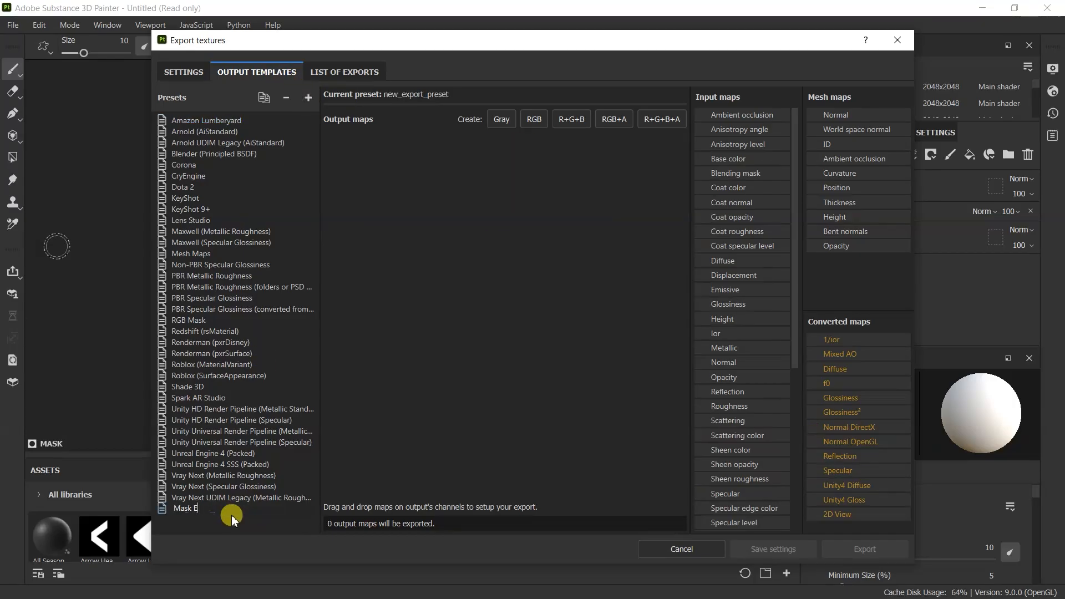
pyautogui.click(502, 120)
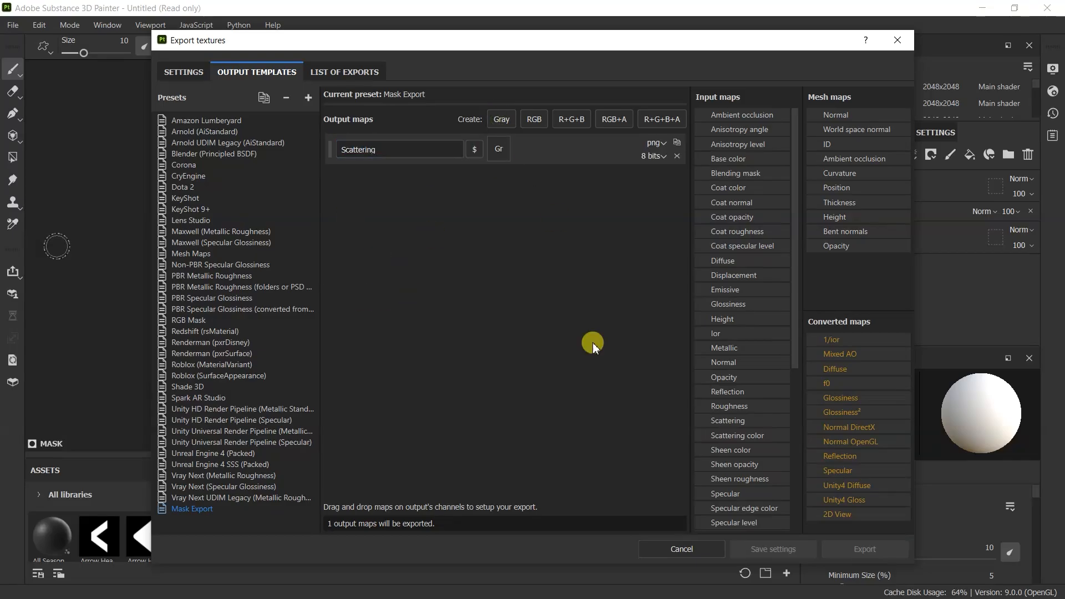
pyautogui.click(527, 177)
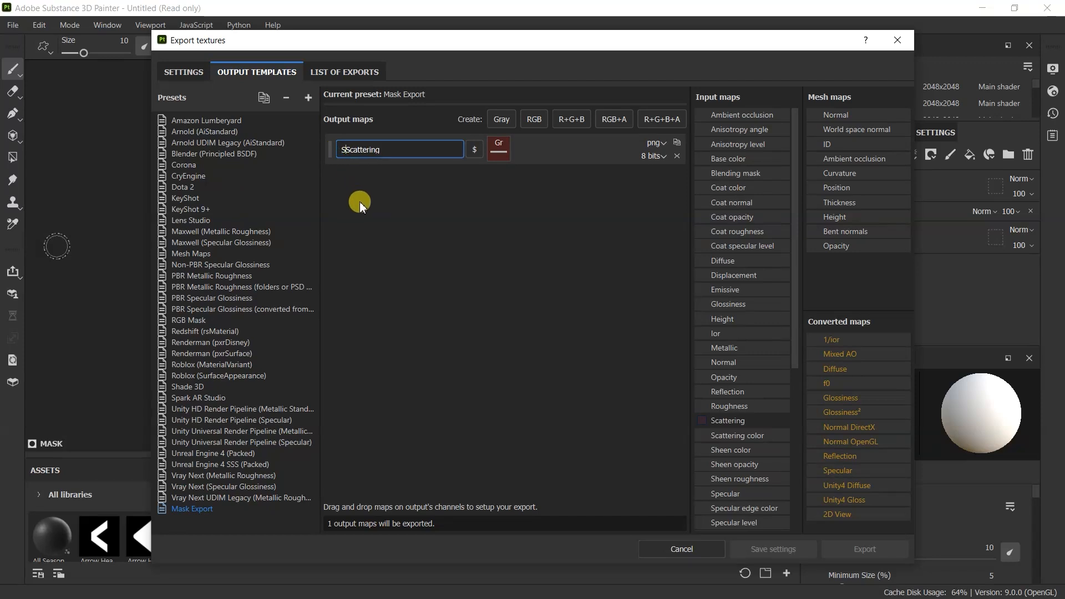
# Step: Assign the Mask Export output template to the export and check the output map listed for Louise_shader
pyautogui.click(183, 73)
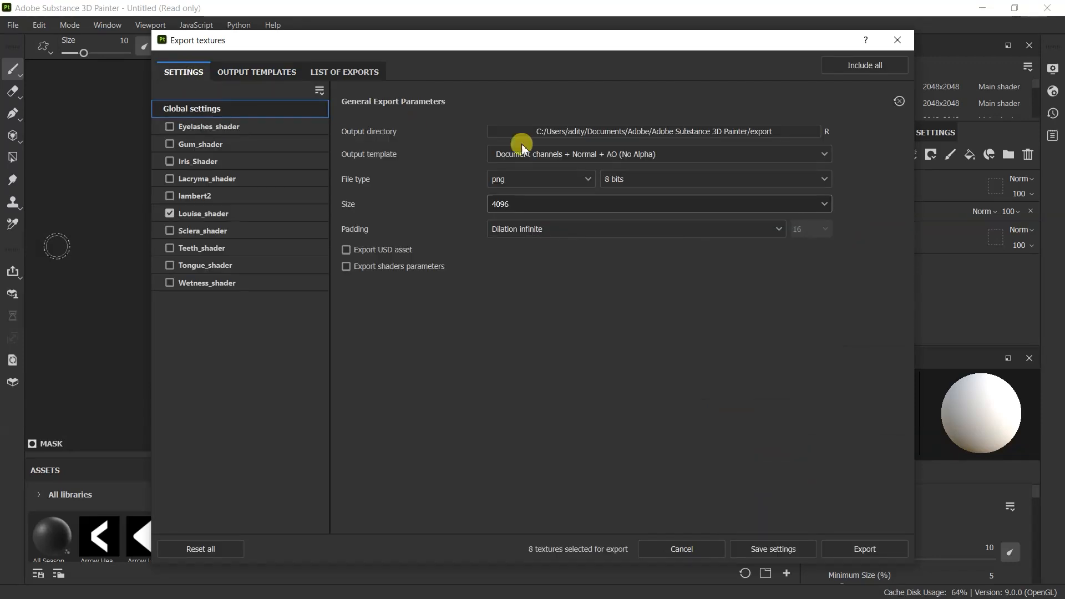
pyautogui.click(518, 153)
pyautogui.scroll(-5, 518, 268)
pyautogui.click(519, 284)
pyautogui.click(227, 215)
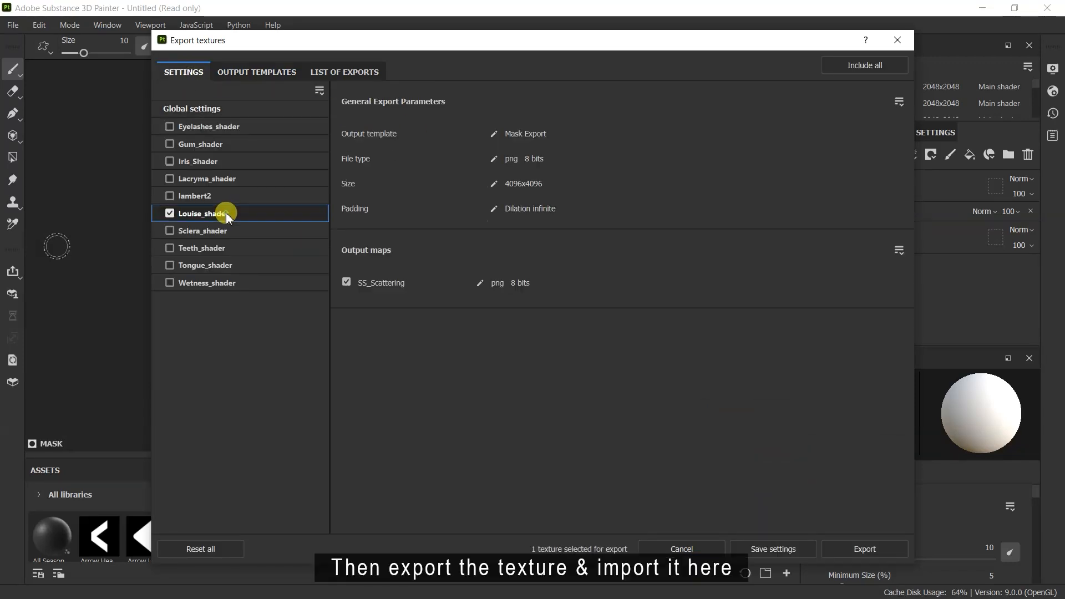
pyautogui.click(192, 109)
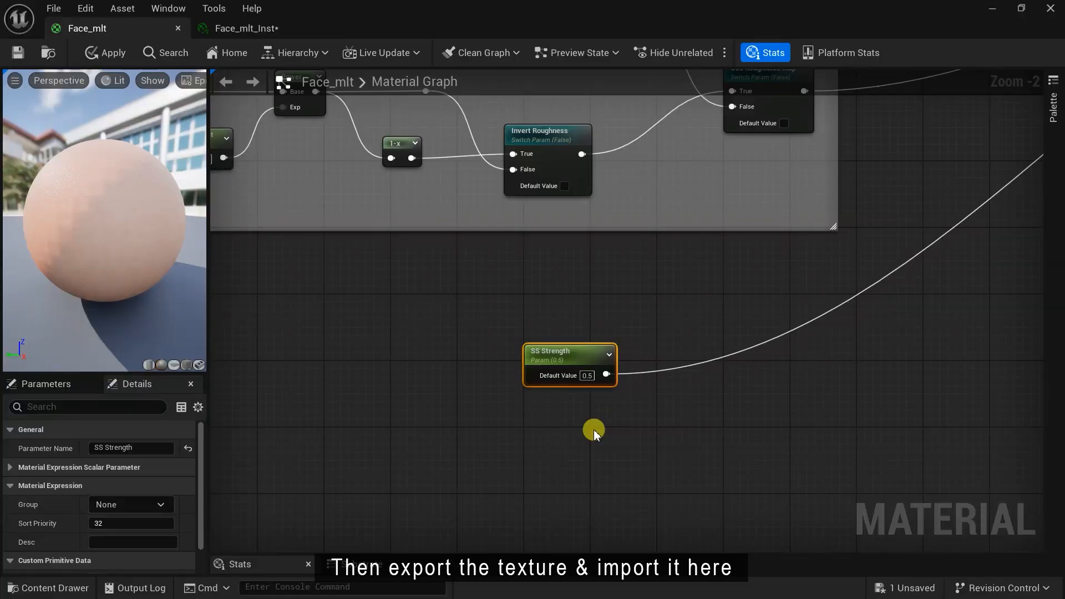
# Step: Switch to Unreal Engine, set the Scattering_with_Hair_alpha texture's compression to Grayscale, disable its sRGB, save it and close it
pyautogui.click(48, 581)
pyautogui.doubleClick(891, 402)
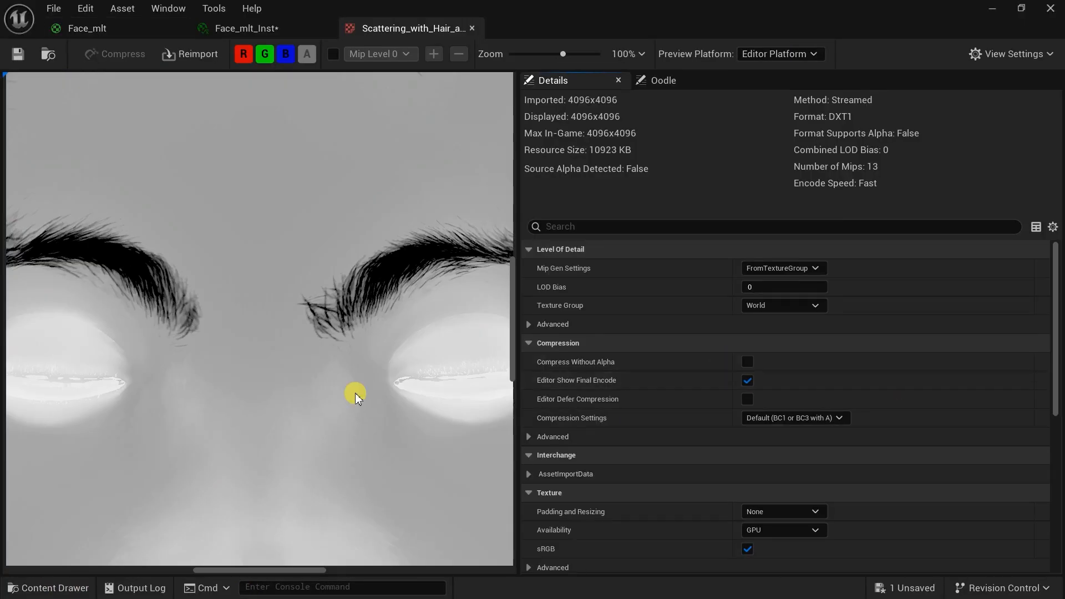
pyautogui.scroll(-5, 355, 392)
pyautogui.click(799, 419)
pyautogui.click(799, 288)
pyautogui.click(747, 549)
pyautogui.click(18, 54)
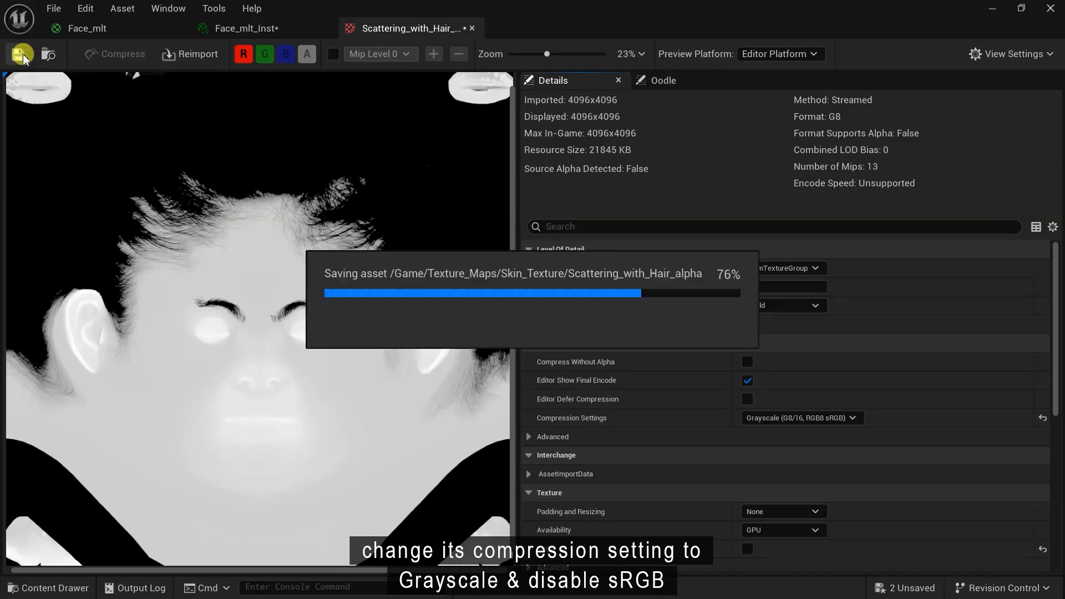
pyautogui.click(472, 29)
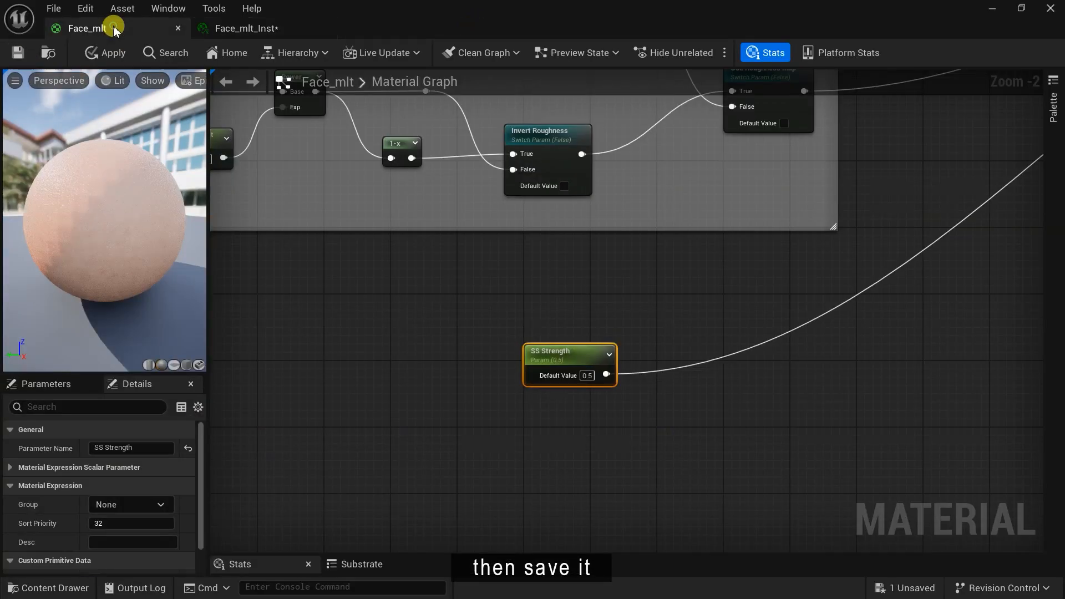
# Step: Add the scattering texture to the Face_mlt graph below the roughness group and convert it to a parameter named Scattering Map
pyautogui.click(56, 588)
pyautogui.moveTo(899, 383); pyautogui.dragTo(355, 379)
pyautogui.scroll(2, 373, 281)
pyautogui.scroll(2, 355, 379)
pyautogui.rightClick(368, 340)
pyautogui.click(435, 305)
pyautogui.write('Scattering Map')
pyautogui.press('Return')
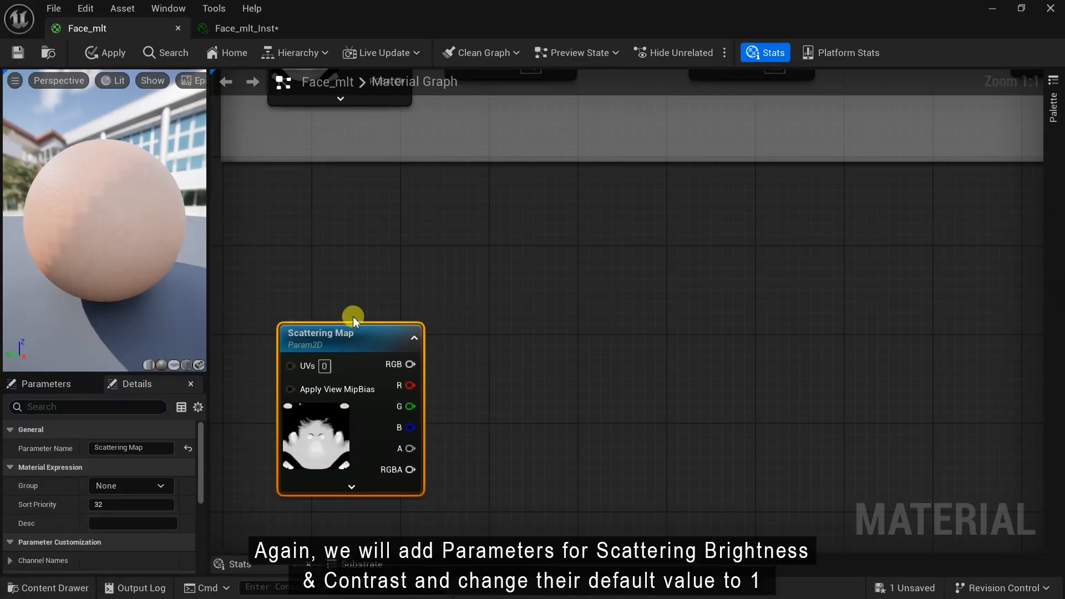
# Step: Multiply the Scattering Map's RGB output by a scalar parameter named SS_Brightness with default value 1
pyautogui.moveTo(410, 364); pyautogui.dragTo(459, 410)
pyautogui.write('mul')
pyautogui.click(672, 177)
pyautogui.write('sca')
pyautogui.click(593, 305)
pyautogui.write('SS_Bri')
pyautogui.click(645, 480)
pyautogui.write('1')
pyautogui.press('Return')
# Step: Feed the Multiply result into a Power node whose exponent is a scalar parameter named SS_Contrast with default value 1
pyautogui.moveTo(601, 447); pyautogui.dragTo(489, 408, button='right')
pyautogui.moveTo(578, 326); pyautogui.dragTo(692, 411)
pyautogui.write('po')
pyautogui.press('Return')
pyautogui.click(862, 351)
pyautogui.write('sca')
pyautogui.click(747, 279)
pyautogui.write('SS_Contrast')
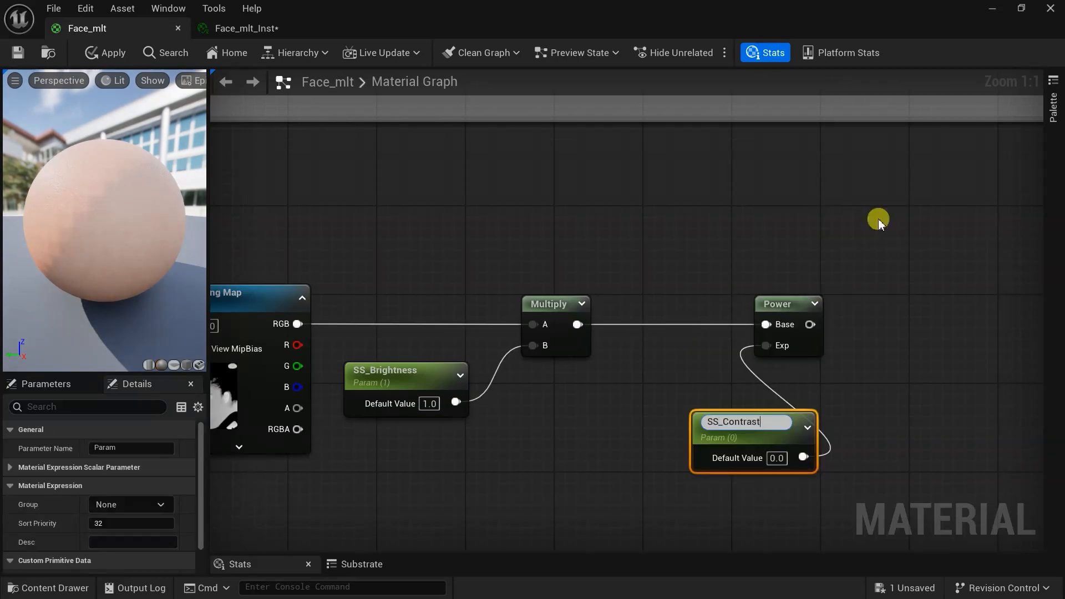
pyautogui.press('Return')
pyautogui.moveTo(757, 442); pyautogui.dragTo(653, 414)
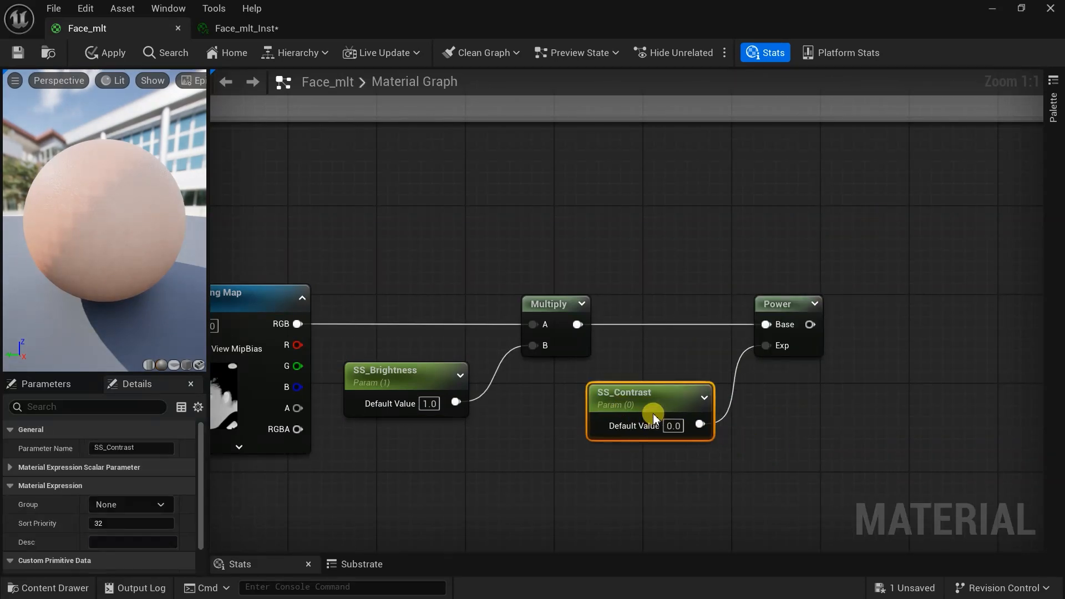
pyautogui.write('1')
pyautogui.click(705, 461)
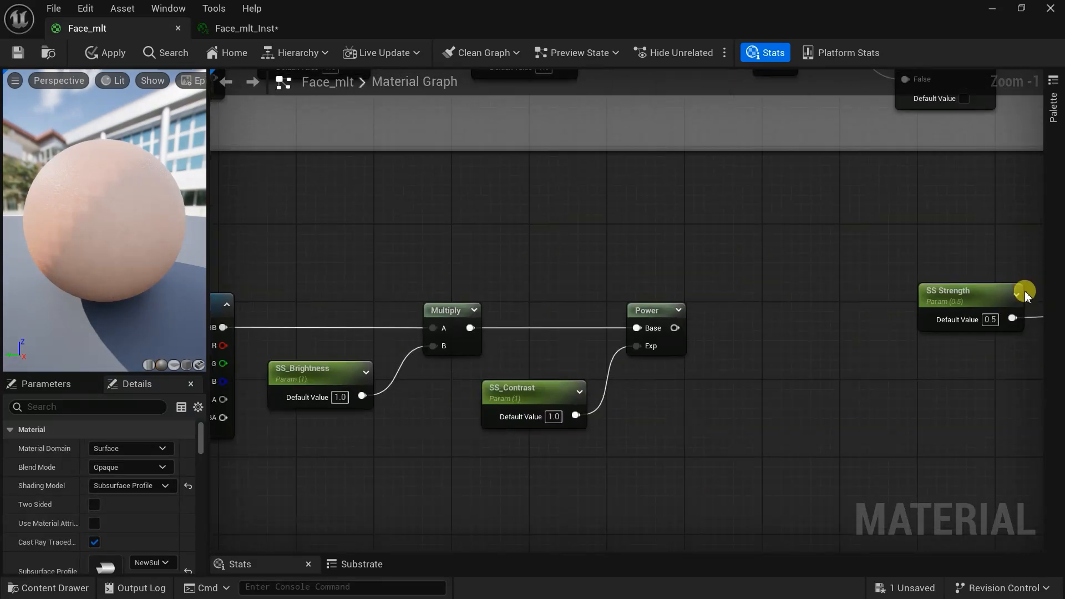
# Step: Move SS Strength near the Power node and add a static switch parameter named Use Scattering Map
pyautogui.moveTo(1023, 290); pyautogui.dragTo(804, 243)
pyautogui.moveTo(966, 385); pyautogui.dragTo(677, 374, button='right')
pyautogui.rightClick(665, 377)
pyautogui.write('statics')
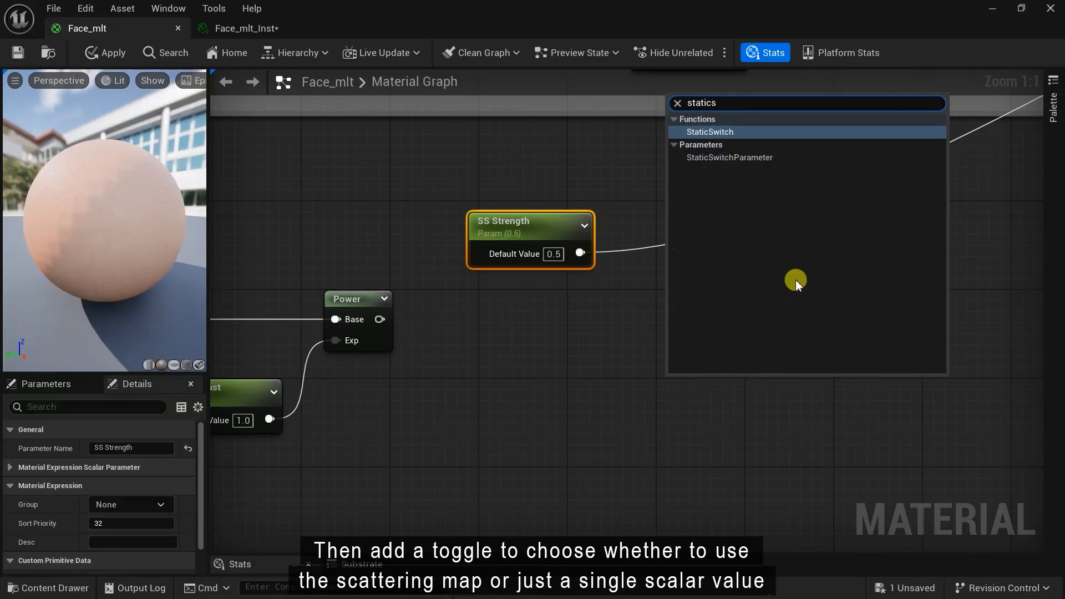
pyautogui.click(729, 158)
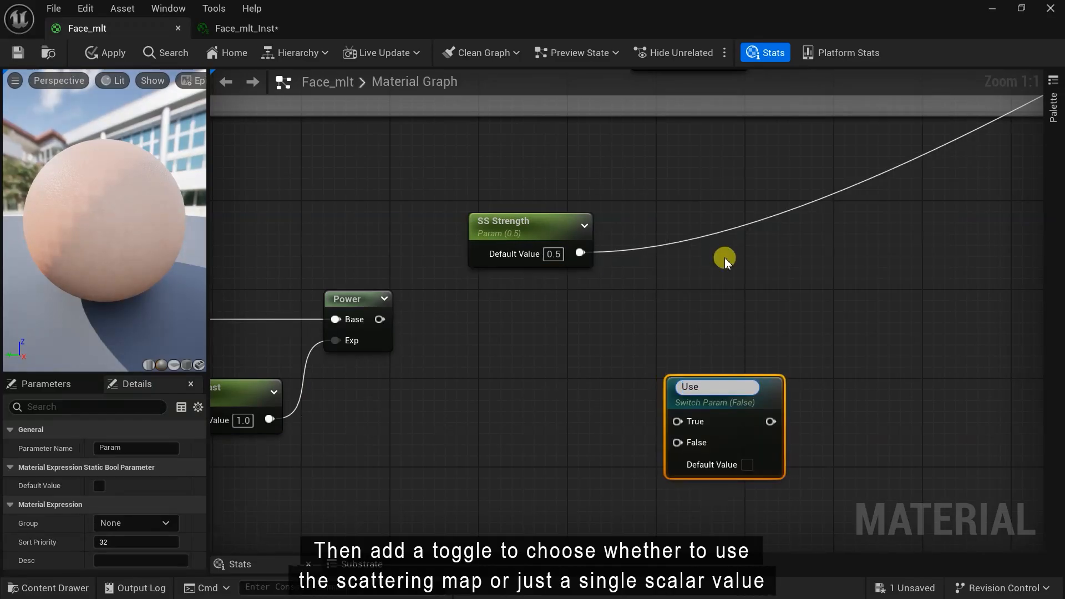
pyautogui.write('Use Scattering Map')
# Step: Connect SS Strength to the switch's False input and Power to True, and feed the switch into the material node
pyautogui.moveTo(707, 403); pyautogui.dragTo(687, 345)
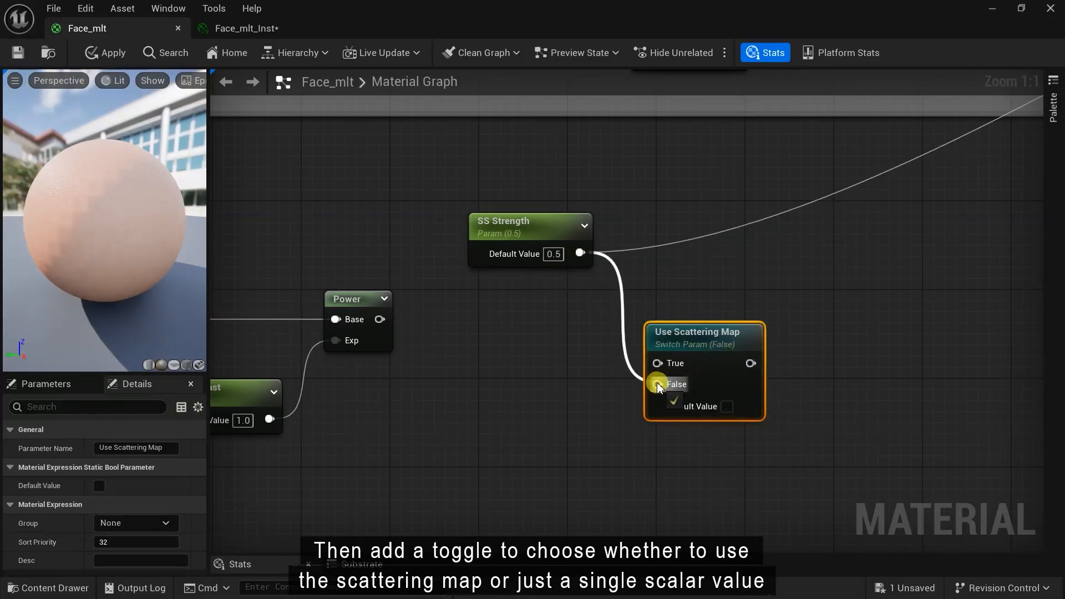
pyautogui.moveTo(380, 319); pyautogui.dragTo(658, 365)
pyautogui.scroll(-5, 490, 424)
pyautogui.moveTo(494, 432); pyautogui.dragTo(963, 232)
# Step: Enclose all the scattering nodes in a comment box titled SSS
pyautogui.scroll(1, 442, 475)
pyautogui.moveTo(443, 475); pyautogui.dragTo(670, 433, button='right')
pyautogui.moveTo(272, 427); pyautogui.dragTo(705, 316)
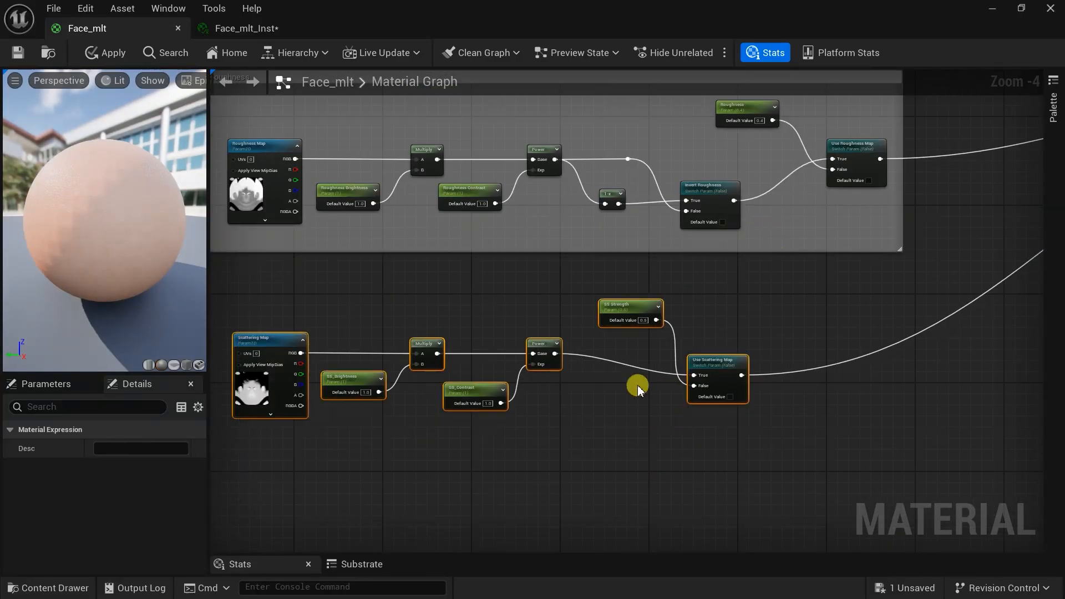
pyautogui.moveTo(593, 425); pyautogui.dragTo(662, 416, button='right')
pyautogui.write('cSSS')
pyautogui.click(507, 300)
pyautogui.click(538, 273)
pyautogui.scroll(1, 539, 275)
pyautogui.moveTo(541, 279); pyautogui.dragTo(608, 344, button='right')
# Step: Assign SS Strength, Use Scattering Map, SS_Contrast and SS_Brightness to the parameter group SSS
pyautogui.click(421, 216)
pyautogui.click(835, 441)
pyautogui.moveTo(830, 547); pyautogui.dragTo(801, 468, button='right')
pyautogui.click(795, 294)
pyautogui.keyDown('shift'); pyautogui.click(900, 366); pyautogui.keyUp('shift')
pyautogui.keyDown('shift'); pyautogui.click(577, 405); pyautogui.keyUp('shift')
pyautogui.keyDown('shift'); pyautogui.click(398, 390); pyautogui.keyUp('shift')
pyautogui.click(327, 494)
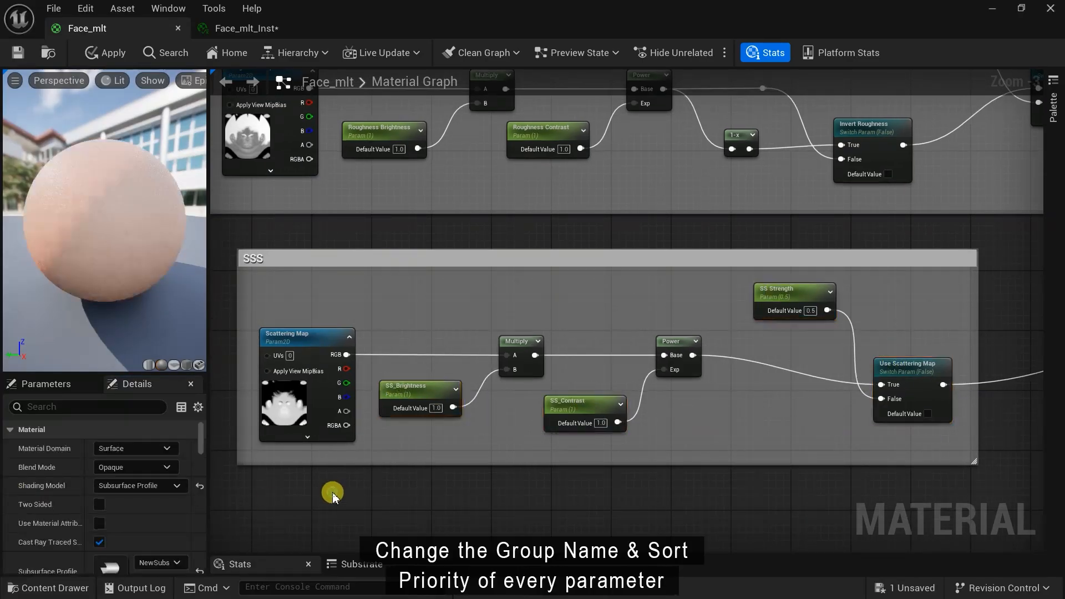
# Step: Set the sort priorities of the scattering parameters, giving SS_Brightness a priority of 6
pyautogui.click(787, 293)
pyautogui.click(896, 367)
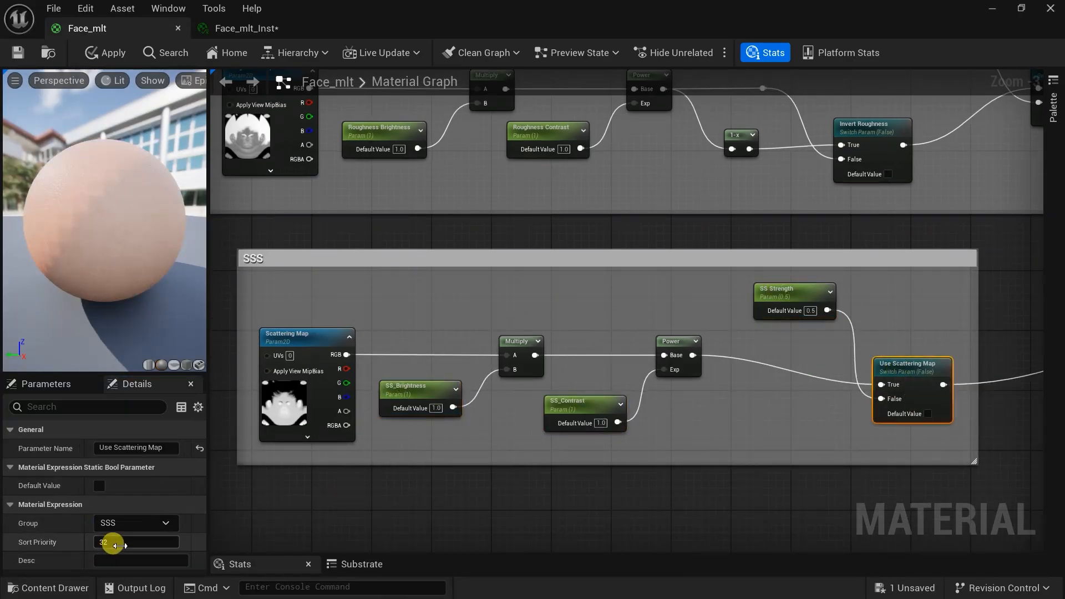
pyautogui.click(310, 355)
pyautogui.click(114, 504)
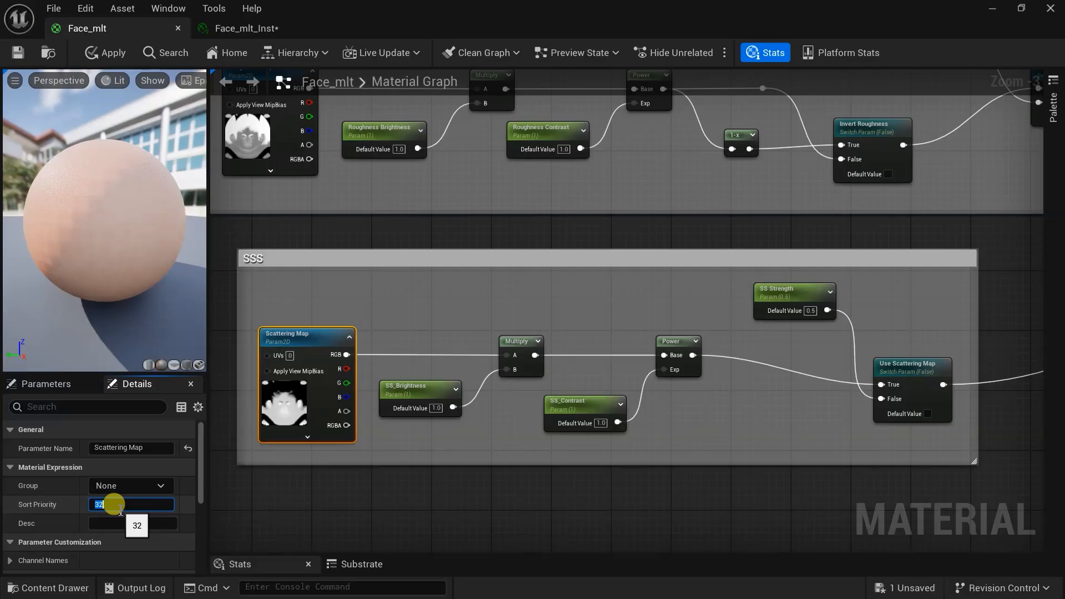
pyautogui.click(408, 410)
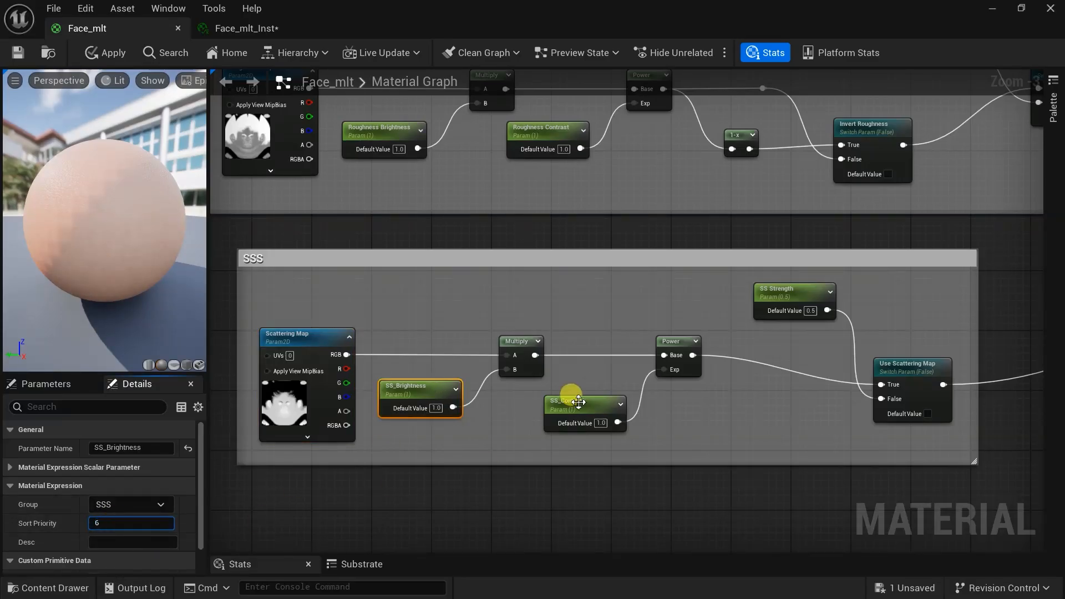
pyautogui.click(373, 495)
# Step: Move all the detail normal nodes further down the graph to make room beneath the SSS comment box
pyautogui.scroll(-2, 373, 496)
pyautogui.moveTo(390, 492); pyautogui.dragTo(370, 387, button='right')
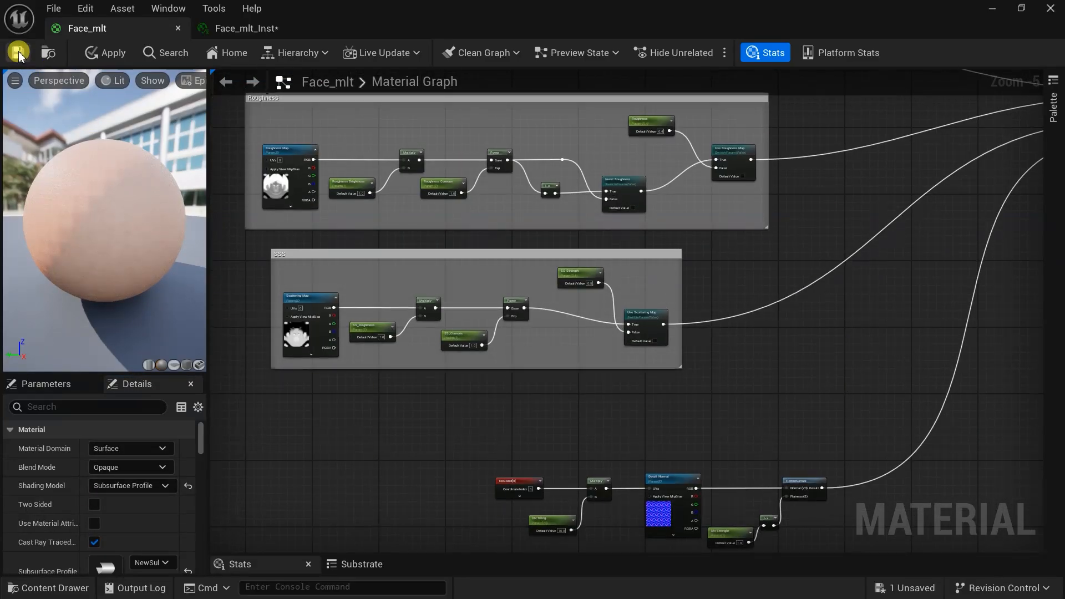
pyautogui.moveTo(579, 420); pyautogui.dragTo(517, 303, button='right')
pyautogui.scroll(-2, 517, 303)
pyautogui.moveTo(412, 453); pyautogui.dragTo(657, 329)
pyautogui.moveTo(650, 344); pyautogui.dragTo(594, 510)
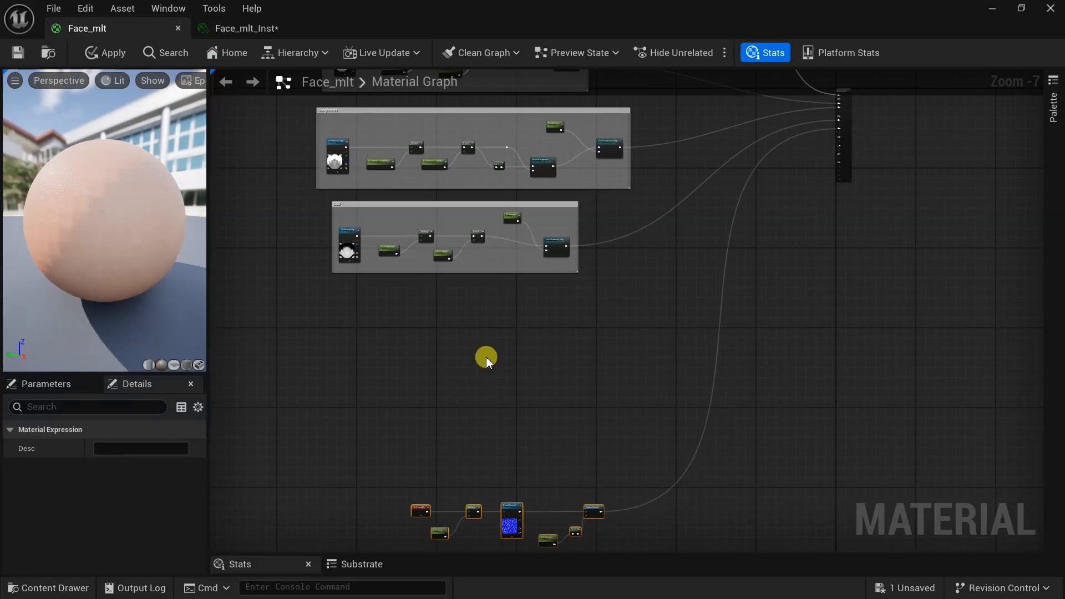
# Step: Duplicate the FlattenNormal, 1-x and DN Strenght nodes into the empty space beneath the SSS comment box
pyautogui.moveTo(486, 358); pyautogui.dragTo(489, 257, button='right')
pyautogui.scroll(5, 559, 457)
pyautogui.click(761, 228)
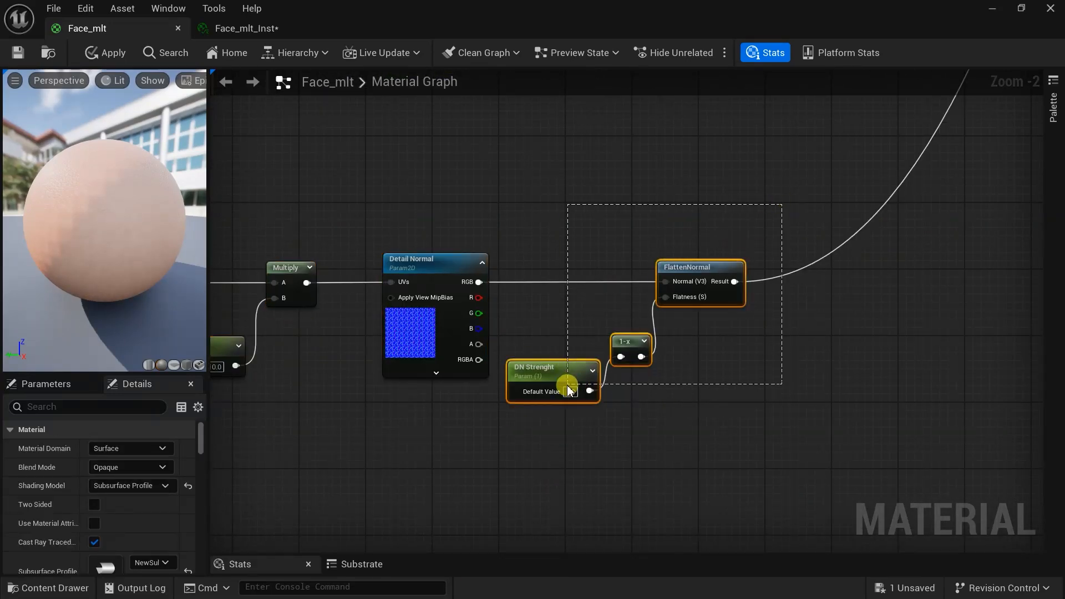
pyautogui.moveTo(568, 387); pyautogui.dragTo(563, 388)
pyautogui.hotkey('ctrl', 'c')
pyautogui.scroll(-3, 704, 408)
pyautogui.moveTo(720, 452); pyautogui.dragTo(721, 547, button='right')
pyautogui.click(513, 267)
pyautogui.hotkey('ctrl', 'v')
# Step: Rename the copied DN Strenght parameter as Normal Strenght
pyautogui.scroll(2, 514, 267)
pyautogui.click(494, 315)
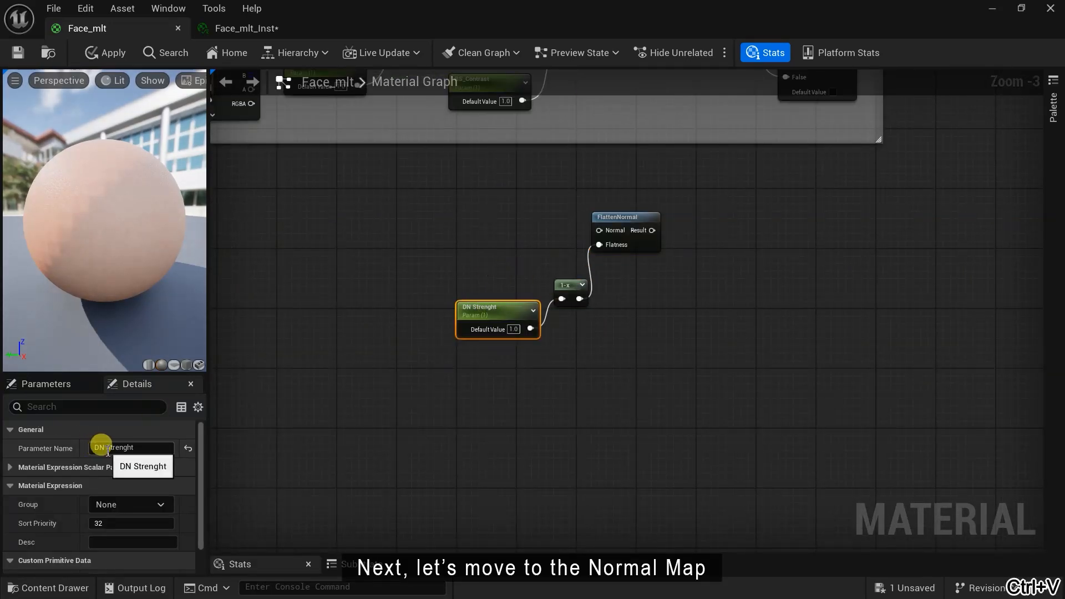
pyautogui.moveTo(100, 448); pyautogui.dragTo(65, 441)
pyautogui.press('BackSpace')
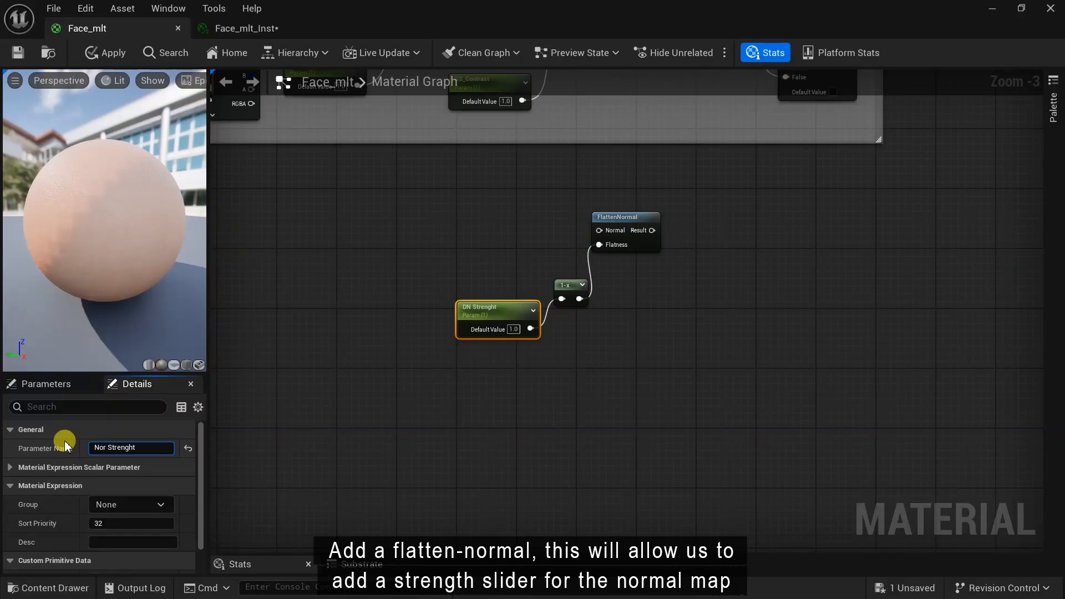
pyautogui.click(261, 411)
# Step: Add the head normal texture as a parameter named Normal Map and connect its RGB output to the copied FlattenNormal's Normal input
pyautogui.moveTo(361, 352); pyautogui.dragTo(469, 471, button='right')
pyautogui.click(54, 588)
pyautogui.moveTo(599, 389); pyautogui.dragTo(459, 331)
pyautogui.scroll(2, 459, 330)
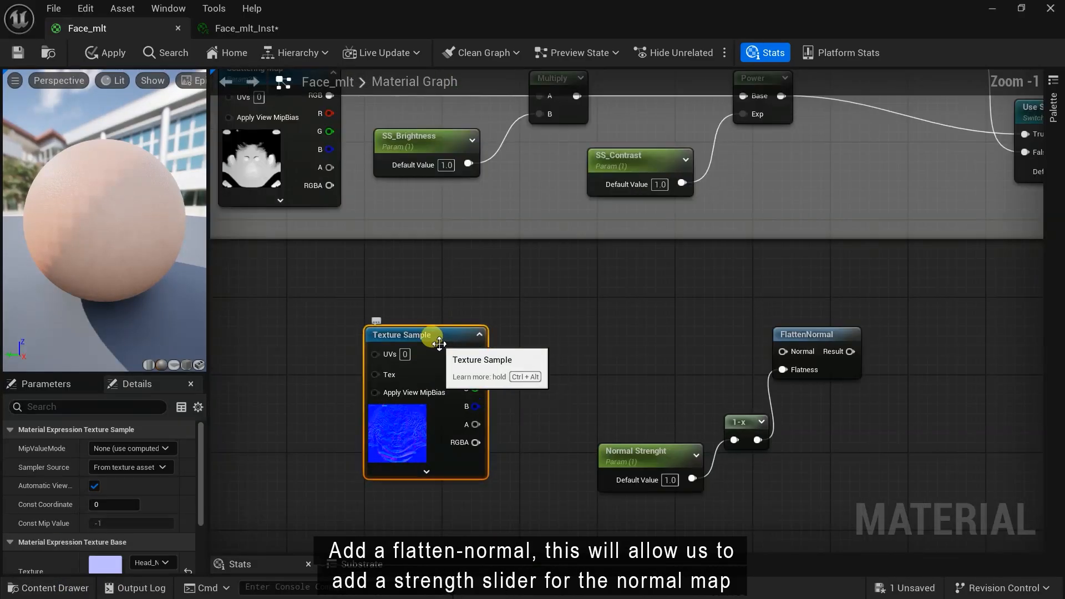
pyautogui.rightClick(452, 333)
pyautogui.click(486, 307)
pyautogui.write('Normal Map')
pyautogui.moveTo(476, 361); pyautogui.dragTo(791, 358)
pyautogui.moveTo(449, 339); pyautogui.dragTo(439, 330)
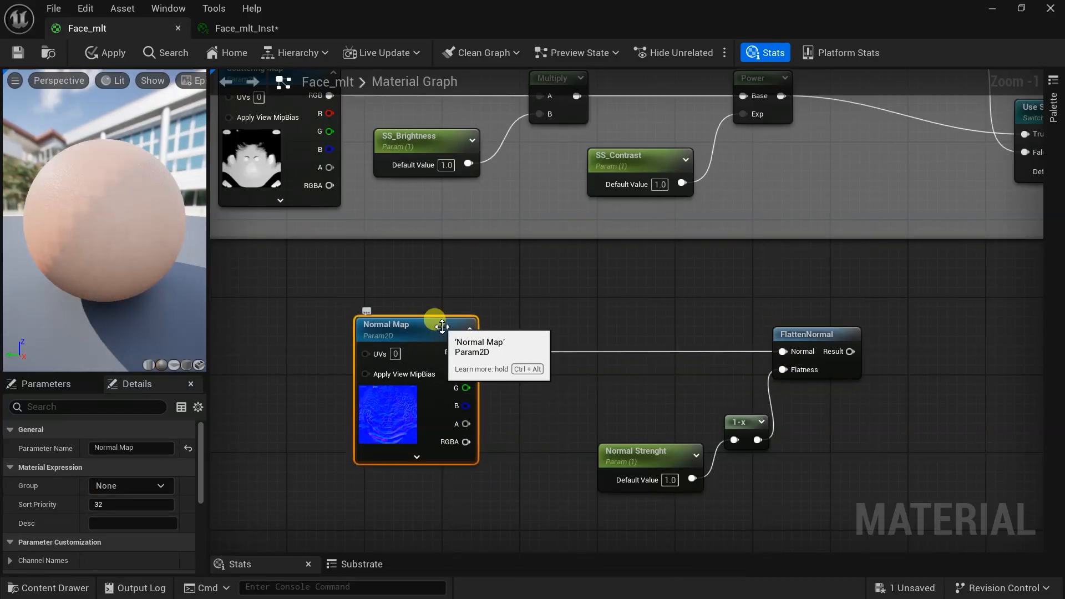
# Step: Move the Normal Strenght, 1-x and FlattenNormal nodes closer to the Normal Map parameter
pyautogui.moveTo(673, 456); pyautogui.dragTo(625, 446)
pyautogui.moveTo(743, 423); pyautogui.dragTo(703, 423)
pyautogui.moveTo(942, 290); pyautogui.dragTo(633, 454)
pyautogui.moveTo(804, 337); pyautogui.dragTo(756, 337)
# Step: Assign the Normal Map and Normal Strenght parameters to the Normal Map group and set their sort priorities
pyautogui.click(563, 449)
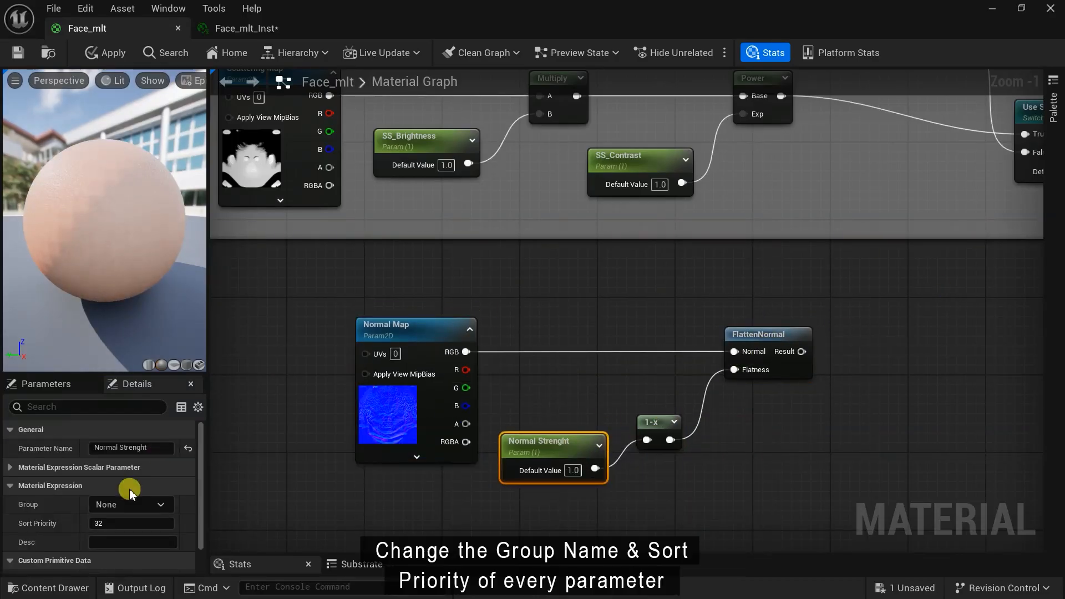
pyautogui.click(419, 333)
pyautogui.click(163, 486)
pyautogui.click(122, 524)
pyautogui.click(126, 505)
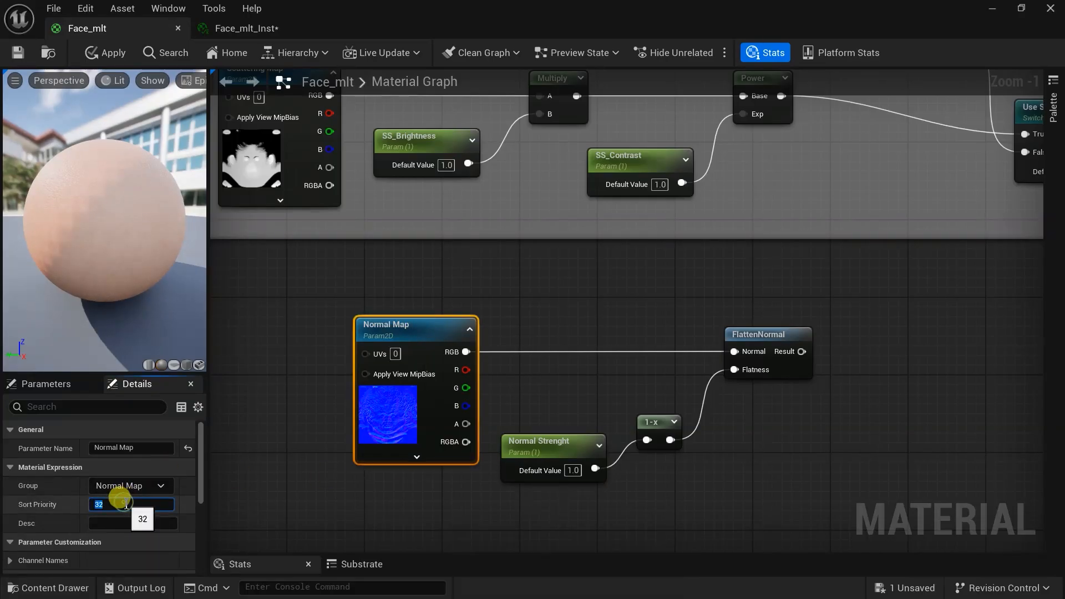
pyautogui.click(561, 443)
# Step: Connect the FlattenNormal result to the material's Normal input and tidy the wire with a reroute node
pyautogui.click(467, 539)
pyautogui.scroll(-4, 467, 517)
pyautogui.moveTo(622, 497); pyautogui.dragTo(426, 487, button='right')
pyautogui.moveTo(454, 429); pyautogui.dragTo(897, 153)
pyautogui.moveTo(490, 421); pyautogui.dragTo(626, 381, button='right')
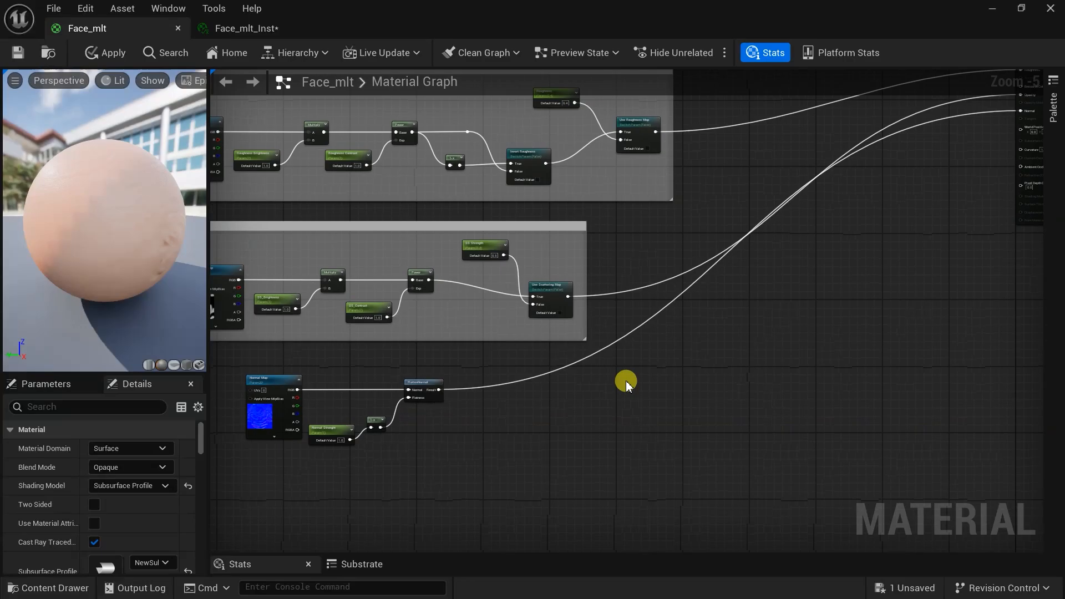
pyautogui.doubleClick(603, 350)
pyautogui.moveTo(599, 349); pyautogui.dragTo(602, 390)
# Step: Move the normal nodes and their reroute node slightly down and enclose them in a comment box titled Normal Map
pyautogui.moveTo(583, 440); pyautogui.dragTo(716, 447, button='right')
pyautogui.scroll(1, 466, 508)
pyautogui.moveTo(322, 482); pyautogui.dragTo(849, 325)
pyautogui.moveTo(581, 350); pyautogui.dragTo(580, 386)
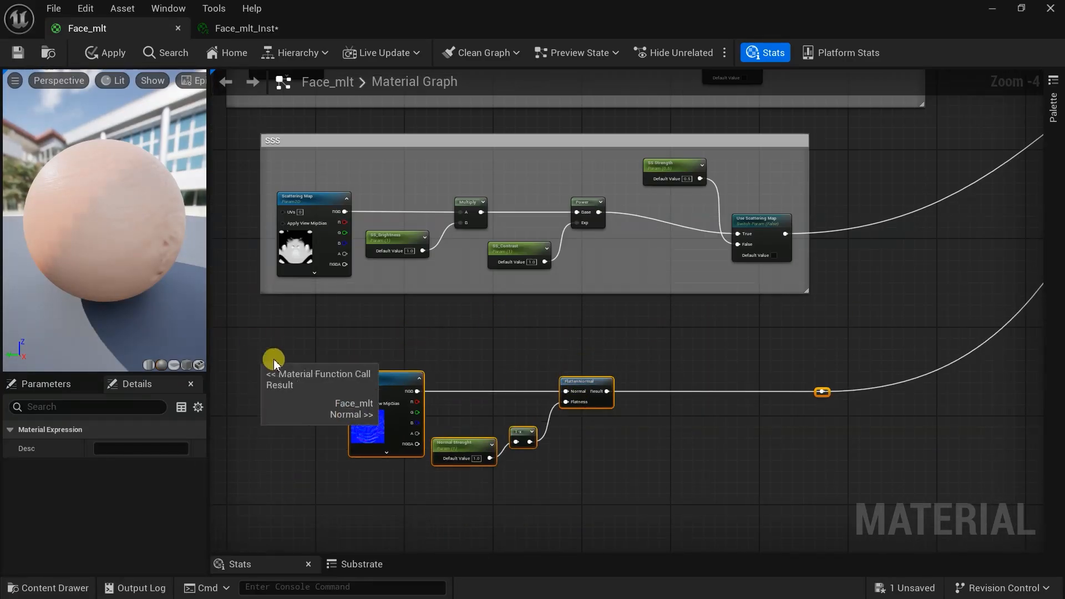
pyautogui.press('c')
pyautogui.click(561, 472)
# Step: Resize the Normal Map comment box to fit around its nodes and save the material
pyautogui.scroll(1, 561, 477)
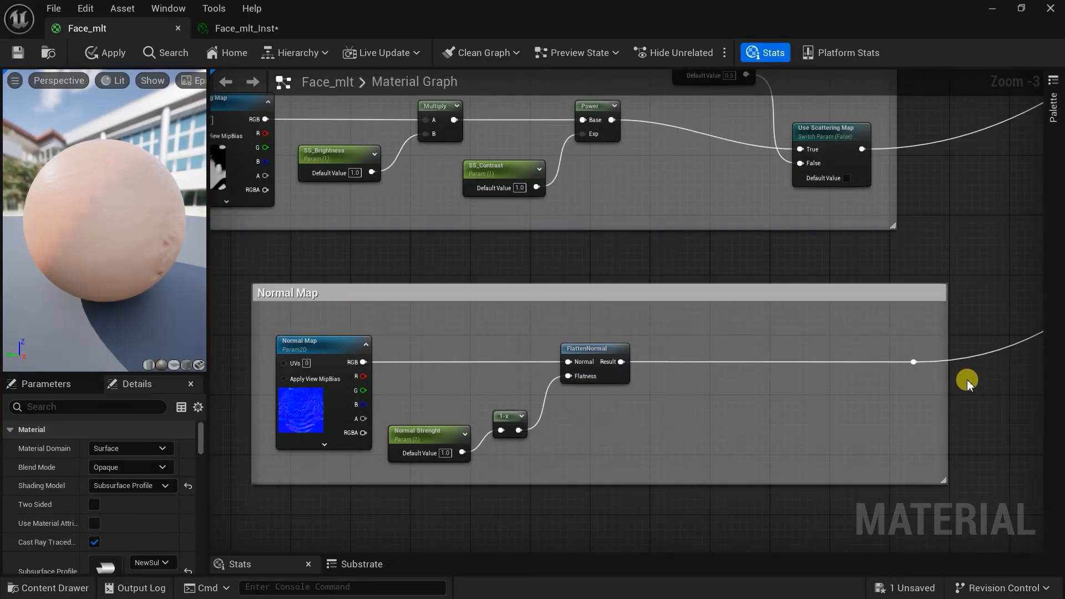
pyautogui.moveTo(947, 383); pyautogui.dragTo(739, 382)
pyautogui.moveTo(739, 383); pyautogui.dragTo(855, 388, button='right')
pyautogui.moveTo(369, 488); pyautogui.dragTo(336, 503)
pyautogui.scroll(-2, 445, 444)
pyautogui.click(18, 52)
# Step: Add the Head_AO and Head_Cavity textures beneath the Normal Map comment box, spaced apart as separate texture samples
pyautogui.moveTo(339, 446); pyautogui.dragTo(291, 332, button='right')
pyautogui.hotkey('ctrl', 'space')
pyautogui.click(435, 377)
pyautogui.keyDown('ctrl'); pyautogui.click(504, 388); pyautogui.keyUp('ctrl')
pyautogui.moveTo(960, 210); pyautogui.dragTo(901, 261)
pyautogui.moveTo(904, 223); pyautogui.dragTo(427, 399)
pyautogui.scroll(3, 379, 438)
pyautogui.click(613, 404)
pyautogui.moveTo(480, 355); pyautogui.dragTo(424, 504)
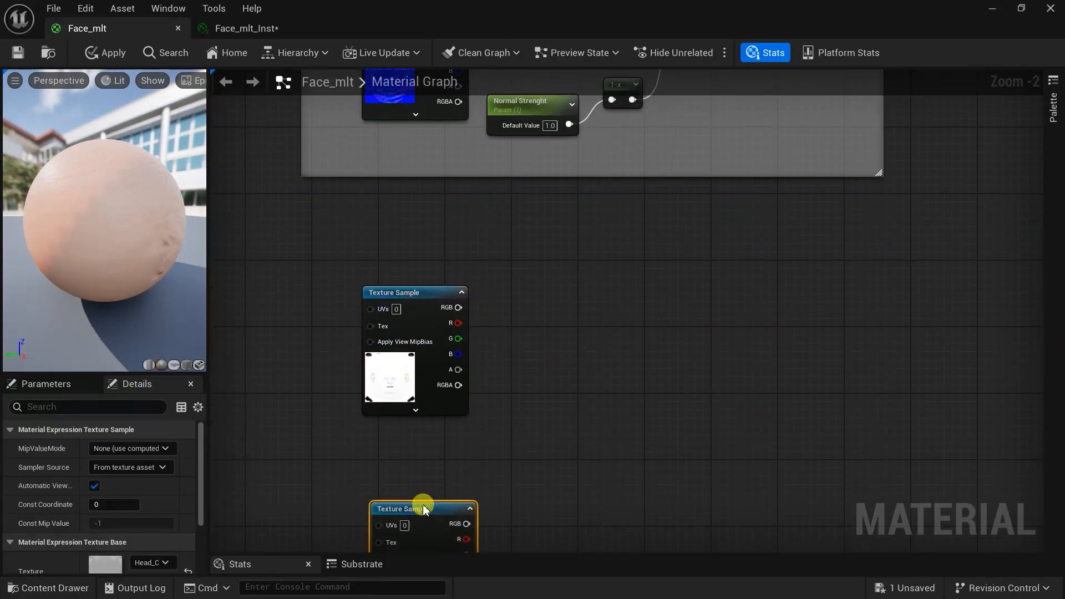
# Step: Convert the two new texture samples to parameters named Ao Map and Curvature Map
pyautogui.moveTo(520, 360); pyautogui.dragTo(504, 378, button='right')
pyautogui.rightClick(406, 321)
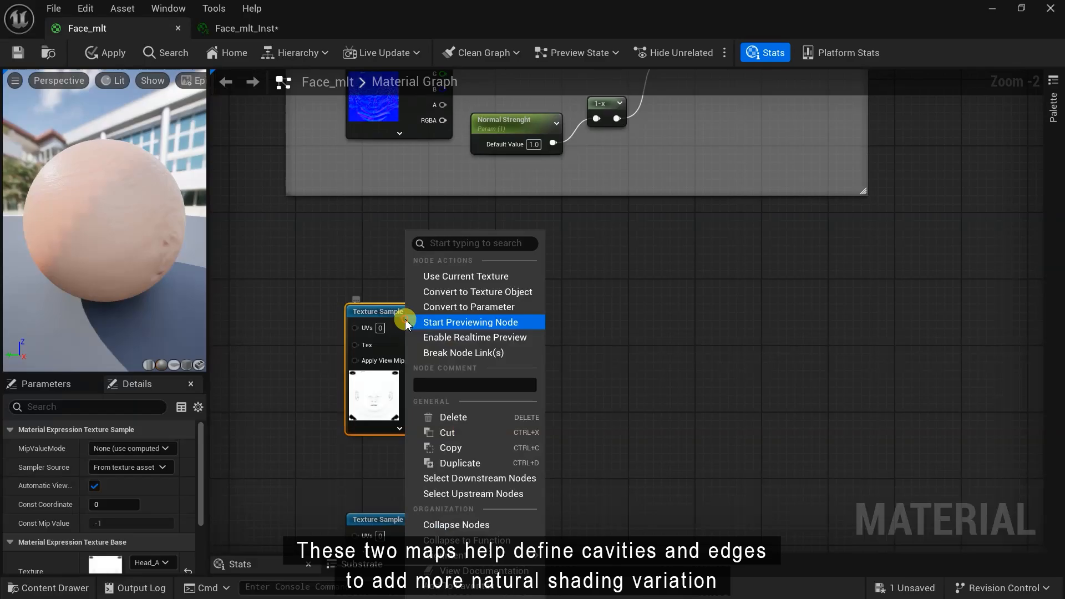
pyautogui.click(481, 311)
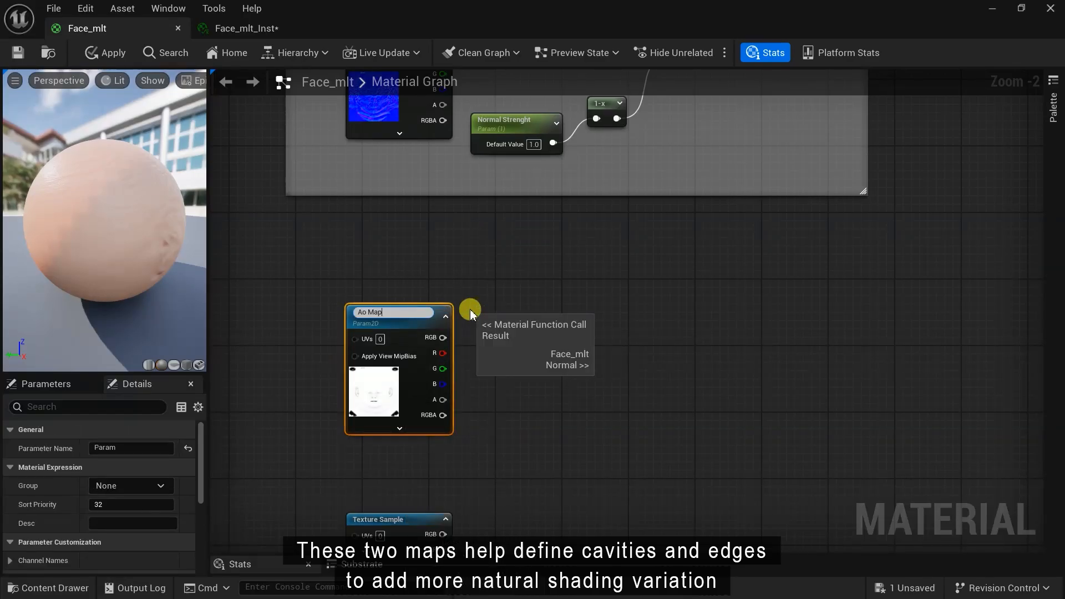
pyautogui.click(533, 336)
pyautogui.scroll(1, 409, 433)
pyautogui.rightClick(412, 434)
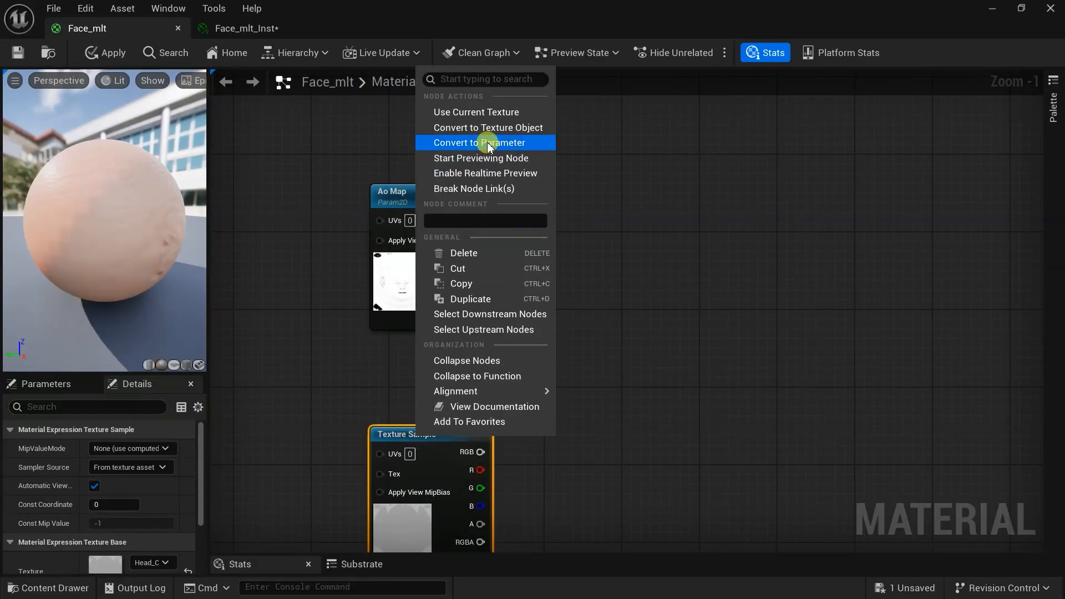
pyautogui.click(480, 142)
pyautogui.write('Curvature Map')
pyautogui.press('Return')
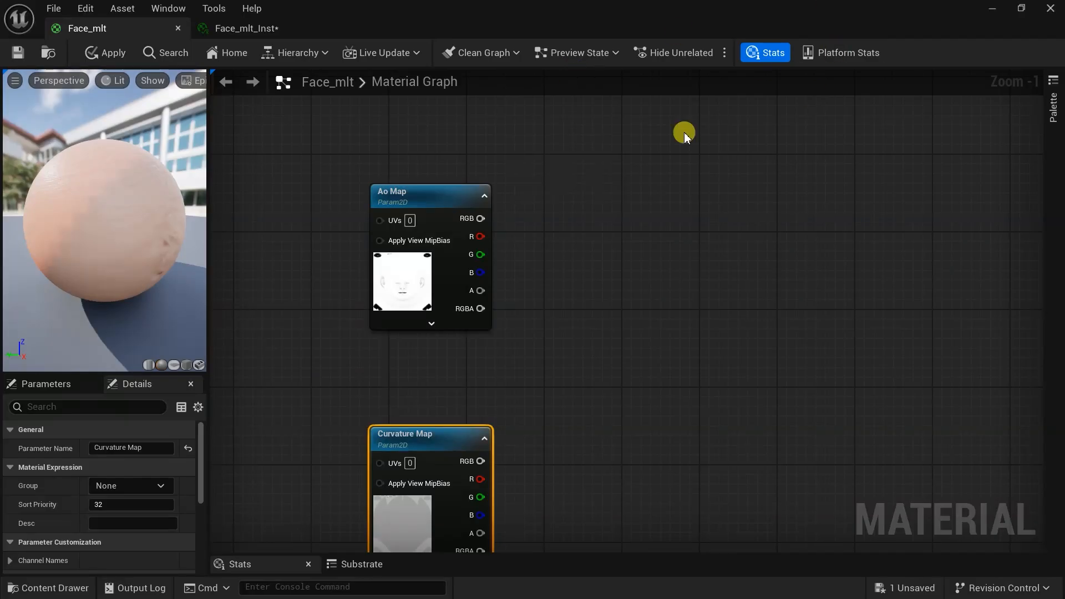
# Step: Add one Power node for each map and connect the Ao Map and Curvature Map RGB outputs to their Base inputs
pyautogui.rightClick(647, 225)
pyautogui.write('pow')
pyautogui.click(709, 259)
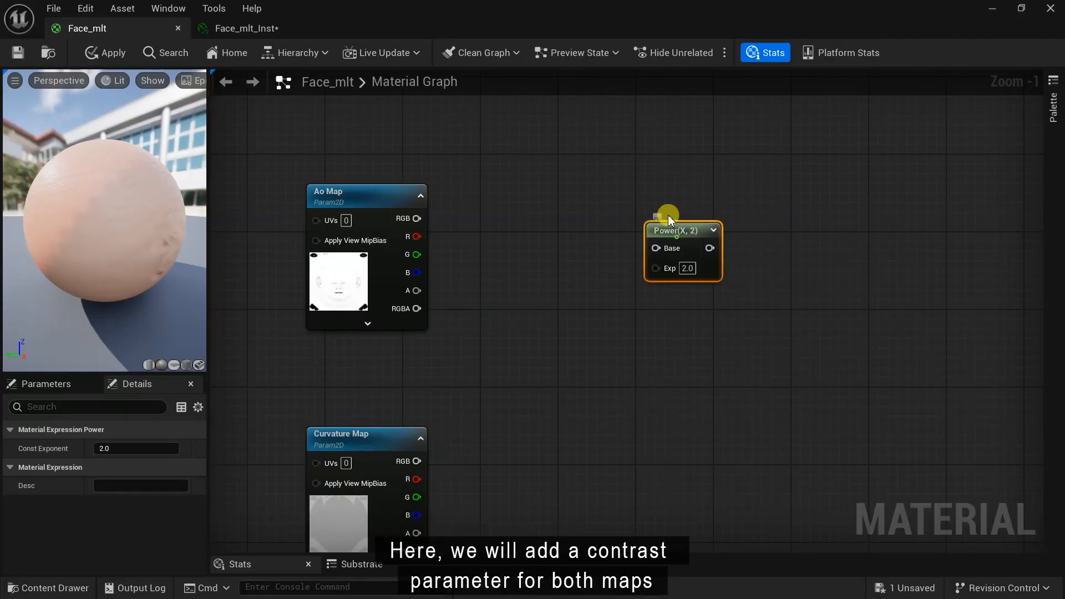
pyautogui.moveTo(668, 218); pyautogui.dragTo(659, 188)
pyautogui.hotkey('ctrl', 'c')
pyautogui.hotkey('ctrl', 'v')
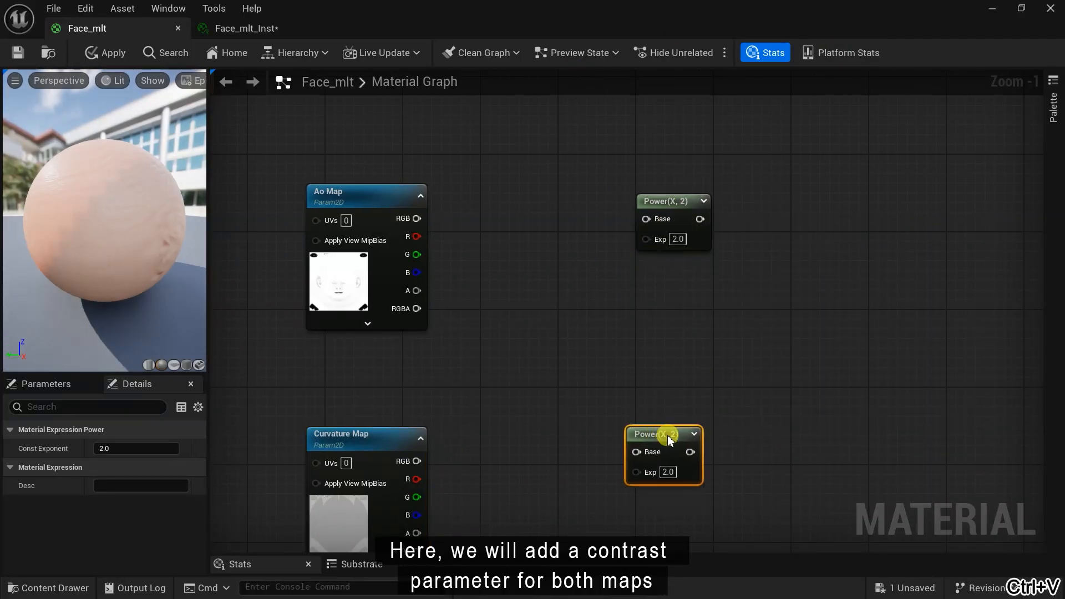
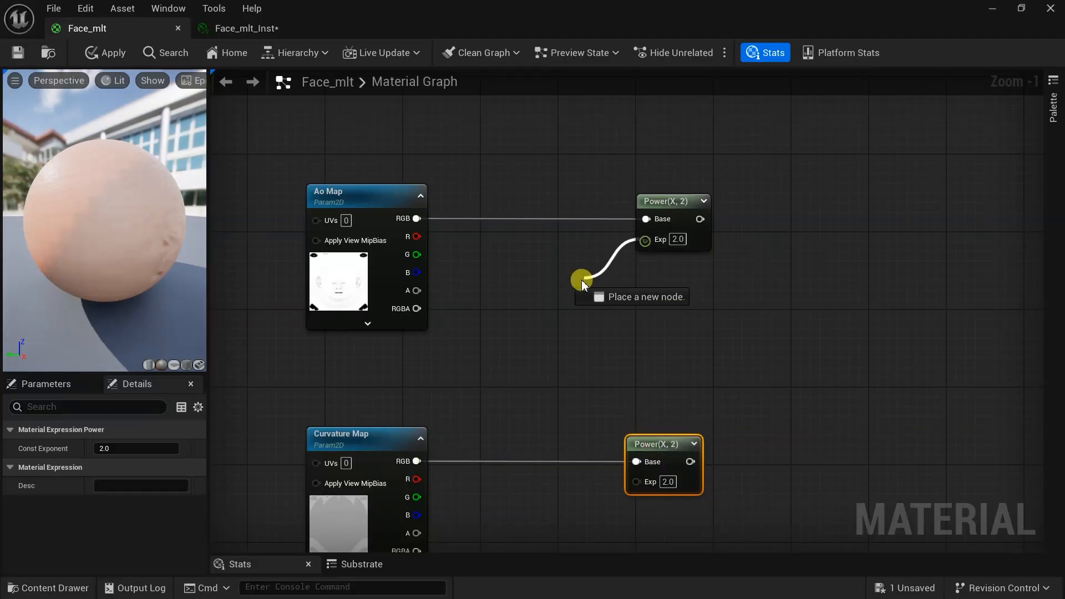
# Step: Add a scalar parameter named Ao Contrast with default value 1 to the Ao Map Power node's Exp input
pyautogui.moveTo(581, 281); pyautogui.dragTo(541, 292)
pyautogui.write('scal')
pyautogui.click(604, 437)
pyautogui.write('Ao Contrast')
pyautogui.click(616, 328)
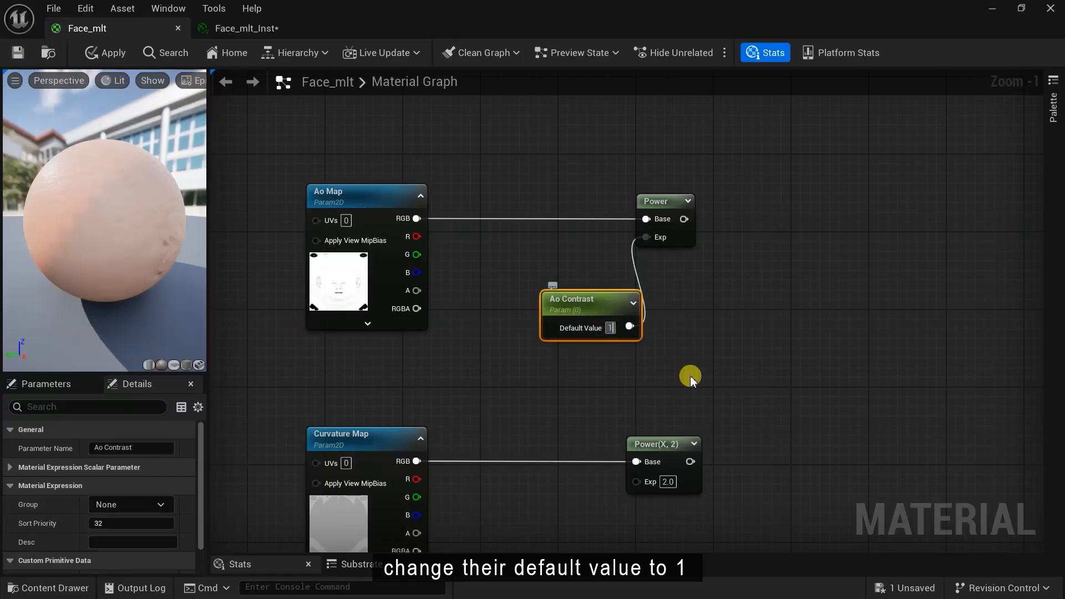
pyautogui.moveTo(611, 305); pyautogui.dragTo(553, 291)
# Step: Add a scalar parameter named Curvature Contrast with default value 1.0 to the Curvature Map Power node's Exp input
pyautogui.moveTo(609, 383); pyautogui.dragTo(533, 319, button='right')
pyautogui.moveTo(559, 417); pyautogui.dragTo(478, 445)
pyautogui.write('scal')
pyautogui.click(534, 308)
pyautogui.write('Curvature Contrast')
pyautogui.moveTo(555, 471); pyautogui.dragTo(460, 456)
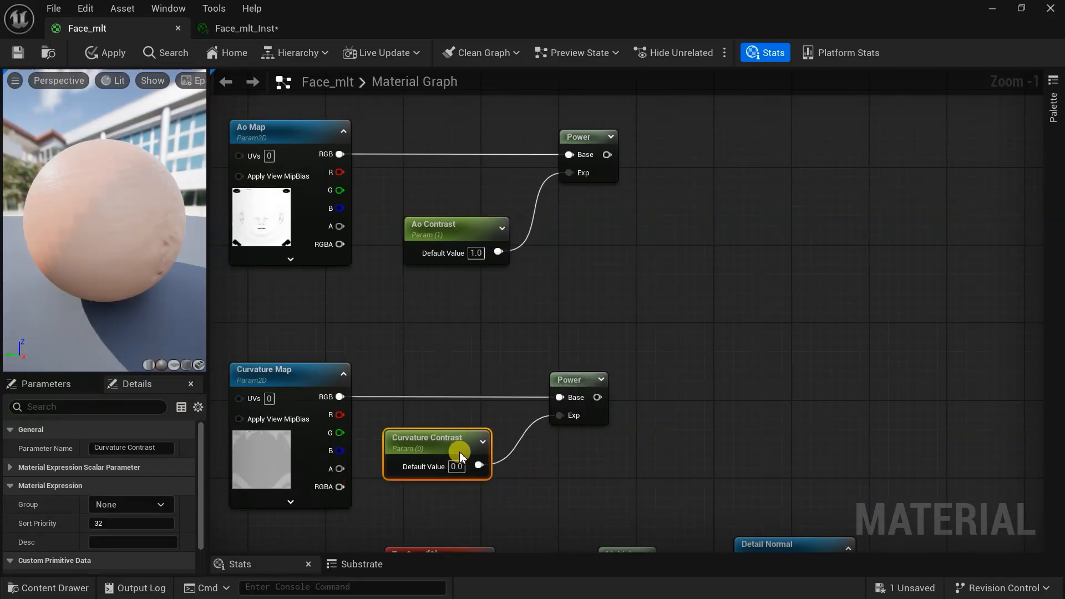
pyautogui.click(558, 454)
# Step: Move the detail normal nodes further down, clear of the Ao Map and Curvature Map nodes
pyautogui.scroll(-4, 556, 453)
pyautogui.moveTo(556, 454); pyautogui.dragTo(448, 300, button='right')
pyautogui.moveTo(336, 343); pyautogui.dragTo(751, 441)
pyautogui.moveTo(560, 182); pyautogui.dragTo(716, 303, button='right')
pyautogui.scroll(3, 716, 303)
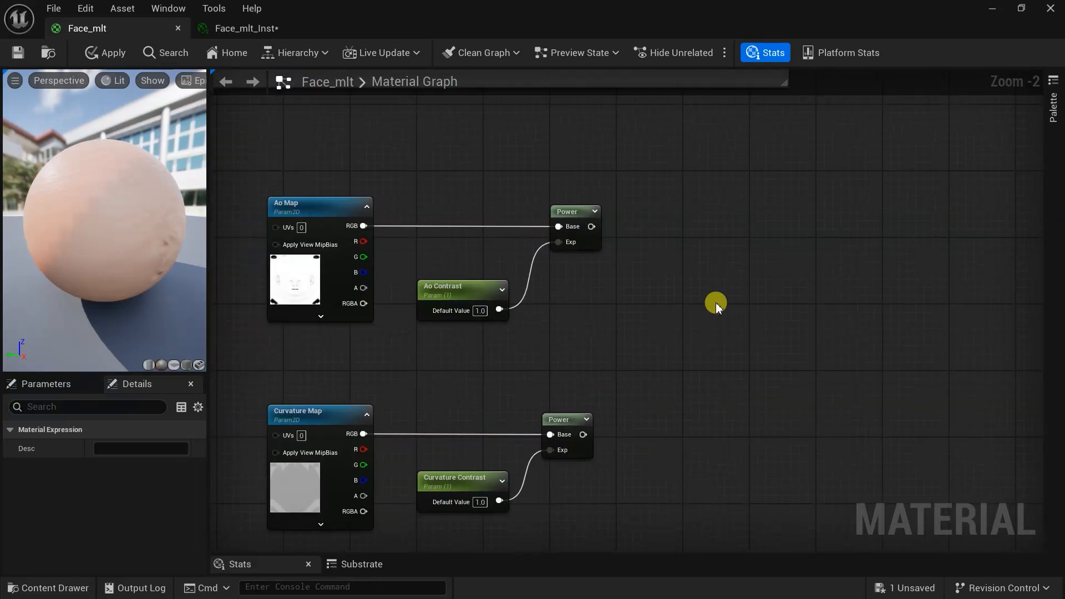
# Step: Add a Multiply node and connect the Ao Power output to A and the Curvature Power output to B
pyautogui.rightClick(678, 313)
pyautogui.write('mul')
pyautogui.click(708, 352)
pyautogui.moveTo(592, 226); pyautogui.dragTo(687, 336)
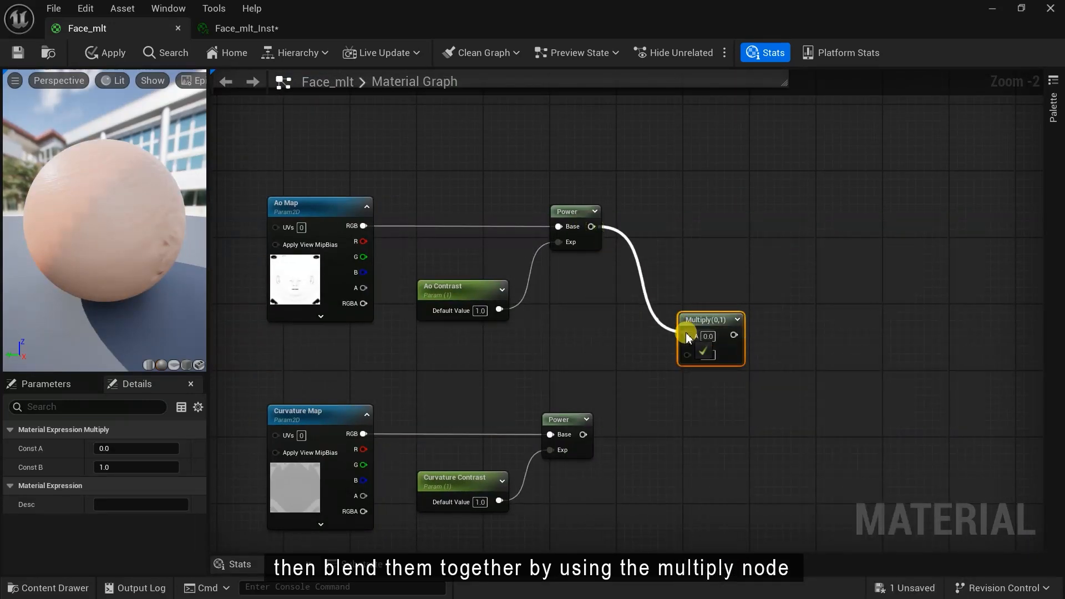
pyautogui.moveTo(584, 435); pyautogui.dragTo(686, 354)
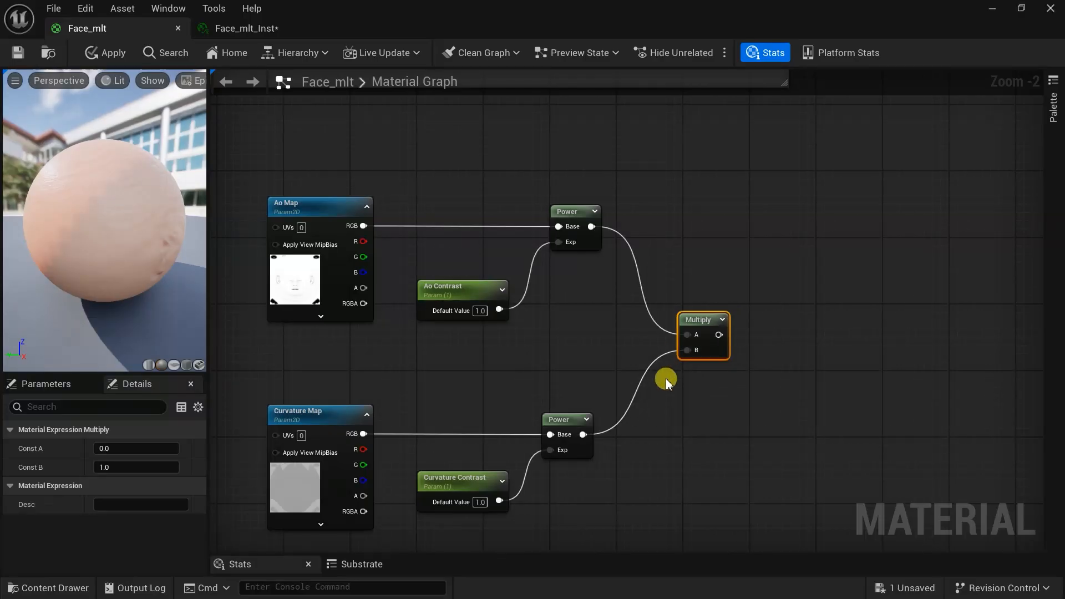
# Step: Add a StaticSwitchParameter named Use Curvature Map beyond the Multiply node
pyautogui.moveTo(727, 375); pyautogui.dragTo(781, 306, button='right')
pyautogui.rightClick(770, 305)
pyautogui.write('stati')
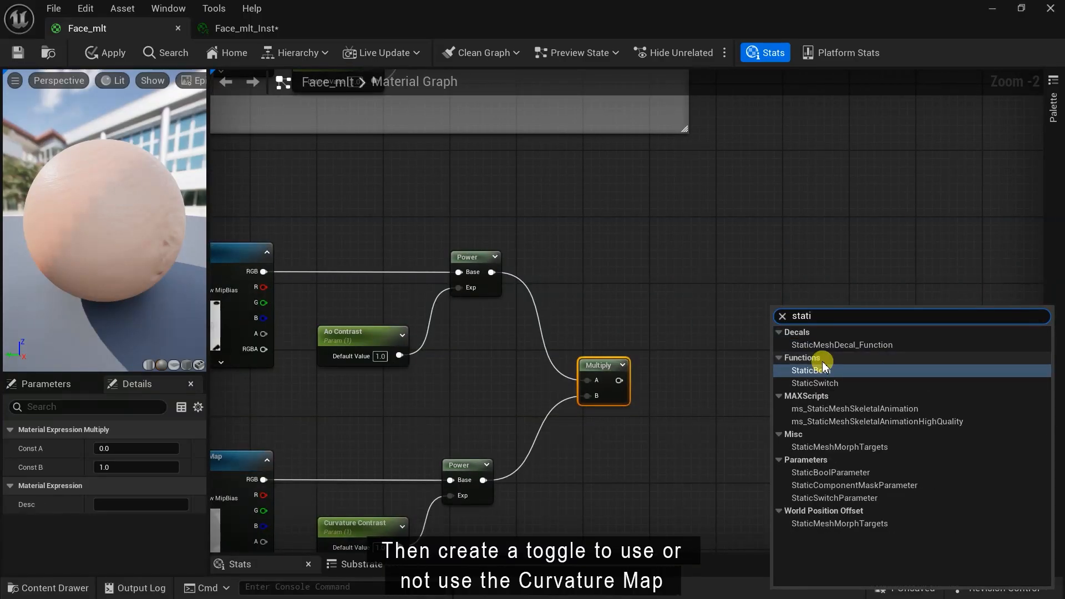
pyautogui.write('cswitch')
pyautogui.click(830, 368)
pyautogui.write('Use Curv')
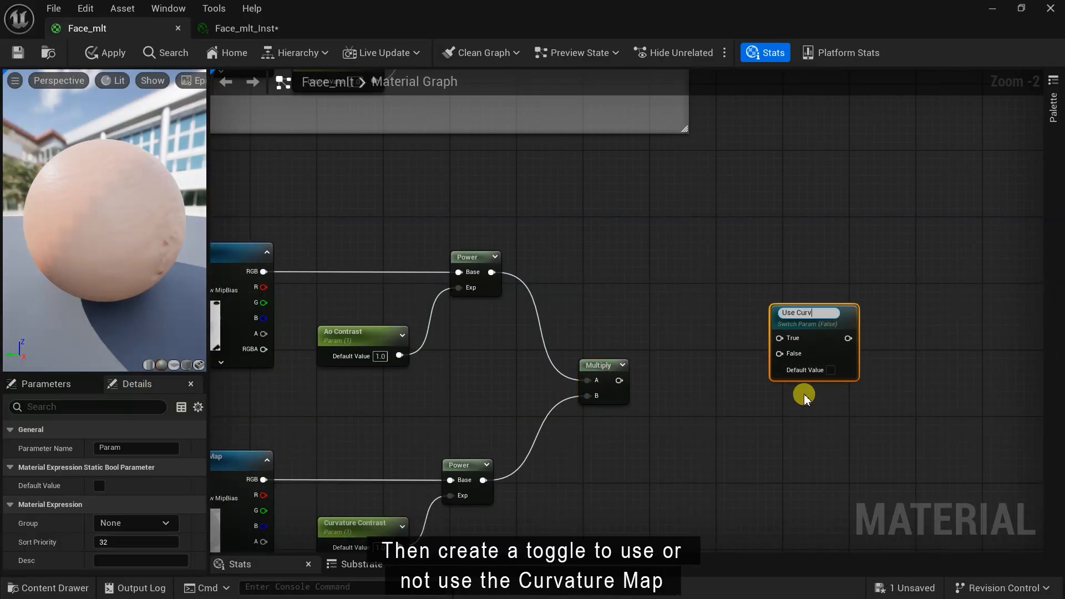
pyautogui.write('ature Map')
pyautogui.moveTo(804, 342); pyautogui.dragTo(759, 277)
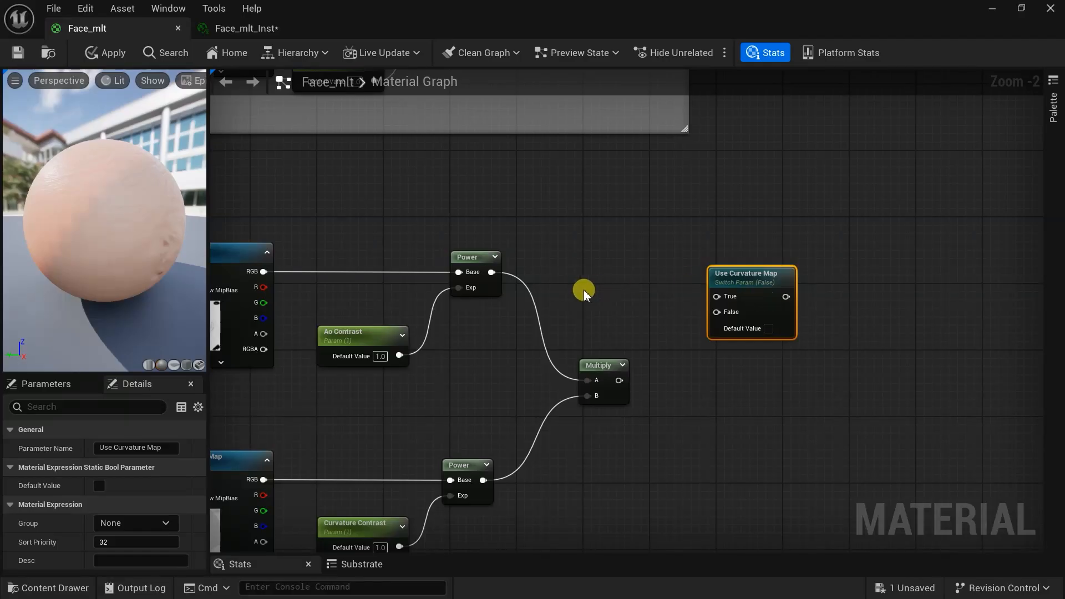
# Step: Connect Multiply to the Use Curvature Map switch's True input and the Ao Power output to False through a reroute node
pyautogui.scroll(2, 585, 293)
pyautogui.moveTo(632, 411); pyautogui.dragTo(731, 323)
pyautogui.moveTo(462, 267); pyautogui.dragTo(761, 320)
pyautogui.doubleClick(672, 305)
pyautogui.moveTo(663, 269); pyautogui.dragTo(660, 279)
# Step: Connect the Use Curvature Map switch output to the material's Ambient Occlusion input
pyautogui.scroll(-5, 665, 305)
pyautogui.moveTo(868, 388); pyautogui.dragTo(704, 466, button='right')
pyautogui.moveTo(566, 384); pyautogui.dragTo(826, 210)
pyautogui.moveTo(747, 415); pyautogui.dragTo(1042, 174, button='right')
pyautogui.moveTo(749, 350); pyautogui.dragTo(760, 254, button='right')
# Step: Enclose the Ao and curvature nodes in a comment box titled Ao & Curvature and enlarge it around them
pyautogui.scroll(1, 760, 254)
pyautogui.moveTo(309, 210); pyautogui.dragTo(948, 517)
pyautogui.press('c')
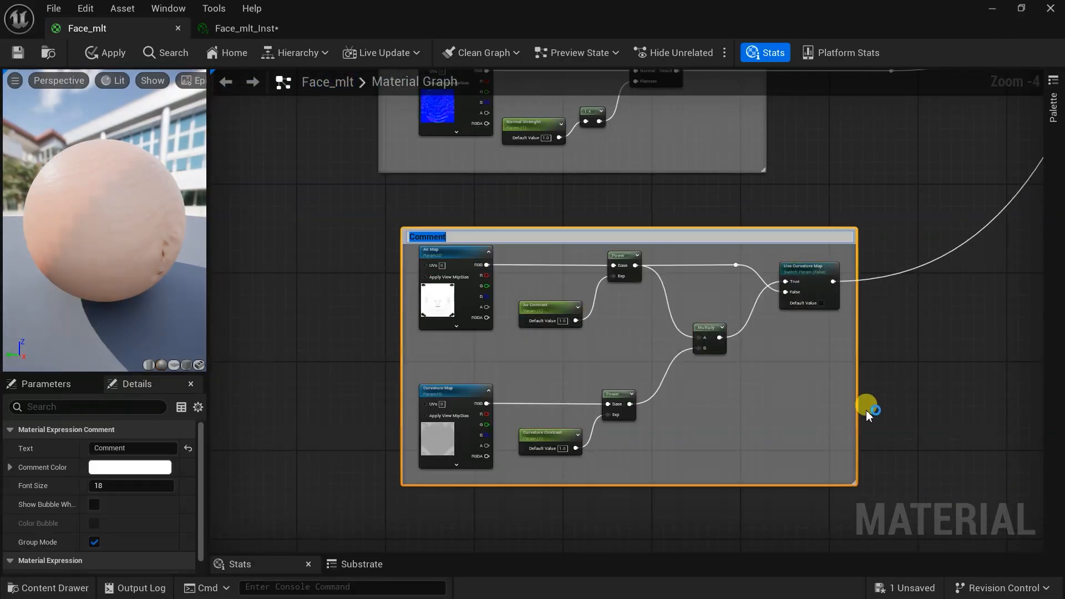
pyautogui.click(338, 337)
pyautogui.scroll(1, 369, 320)
pyautogui.moveTo(625, 195); pyautogui.dragTo(624, 179)
pyautogui.moveTo(413, 344); pyautogui.dragTo(383, 345)
# Step: Assign the Ao and curvature parameters, including the Use Curvature Map switch, to the Ao & Curvature group
pyautogui.moveTo(844, 501); pyautogui.dragTo(710, 507, button='right')
pyautogui.click(832, 271)
pyautogui.keyDown('ctrl'); pyautogui.click(468, 309); pyautogui.keyUp('ctrl')
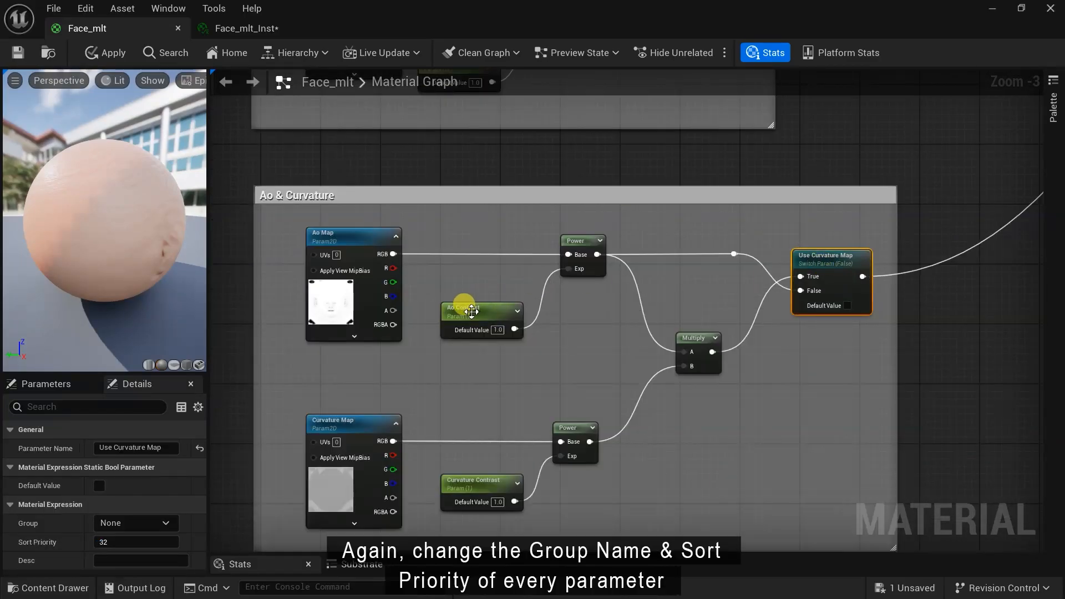
pyautogui.keyDown('ctrl'); pyautogui.click(477, 491); pyautogui.keyUp('ctrl')
pyautogui.click(963, 418)
pyautogui.moveTo(963, 418); pyautogui.dragTo(954, 335, button='right')
# Step: Set the sort priorities in the order Ao Map (0), Ao Contrast, Use Curvature Map, Curvature Map, Curvature Contrast
pyautogui.click(338, 146)
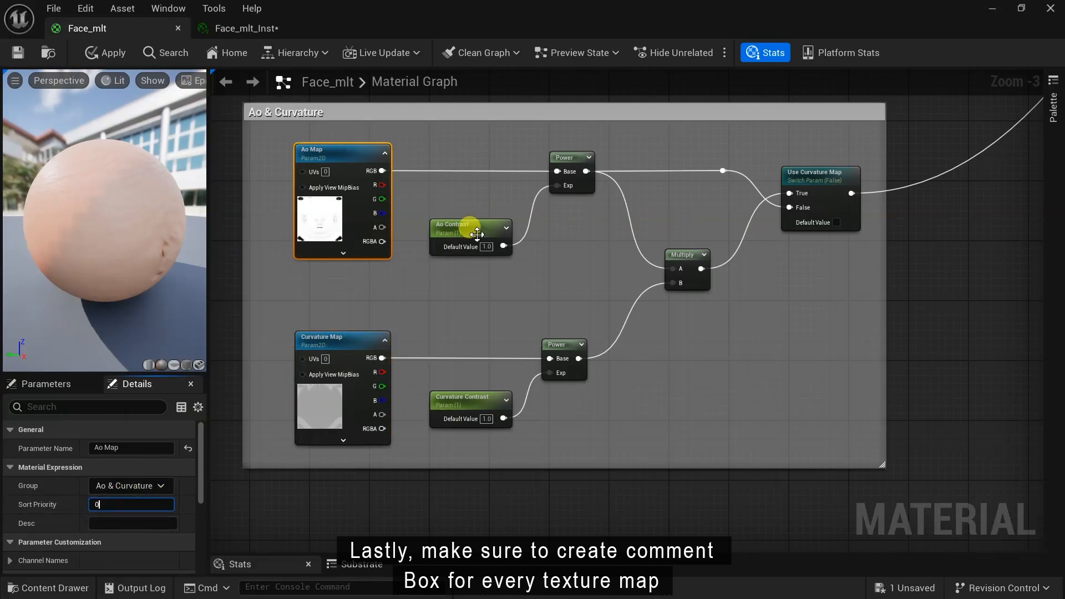
pyautogui.click(340, 336)
pyautogui.click(126, 503)
pyautogui.click(830, 183)
pyautogui.click(142, 540)
pyautogui.click(340, 340)
pyautogui.click(126, 505)
pyautogui.click(456, 405)
pyautogui.click(114, 523)
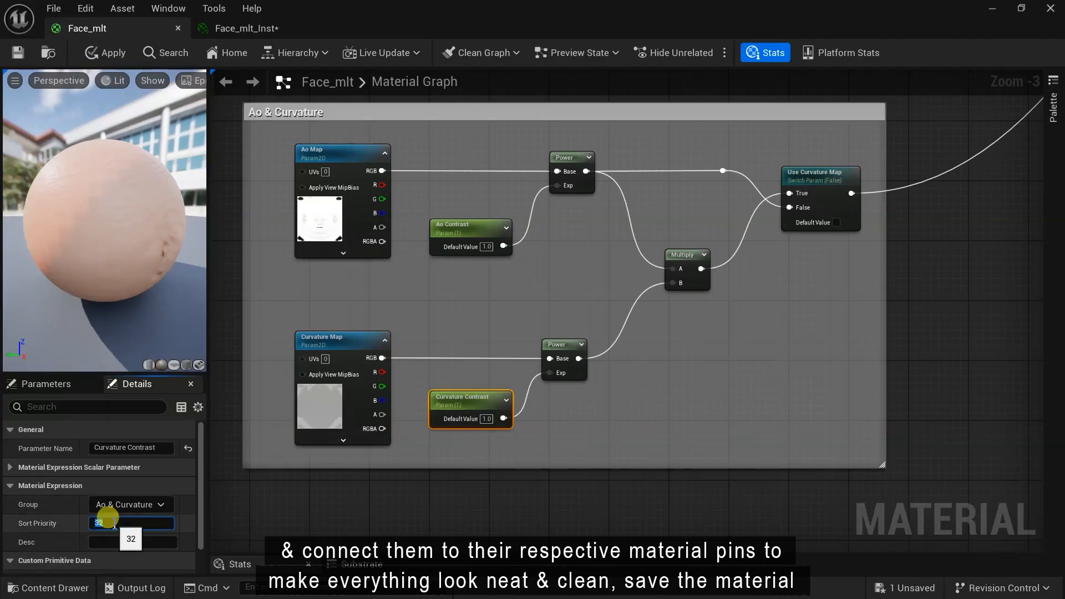
# Step: Save the Face_mlt material with its new Ao & Curvature section
pyautogui.click(402, 492)
pyautogui.scroll(-1, 402, 492)
pyautogui.click(19, 54)
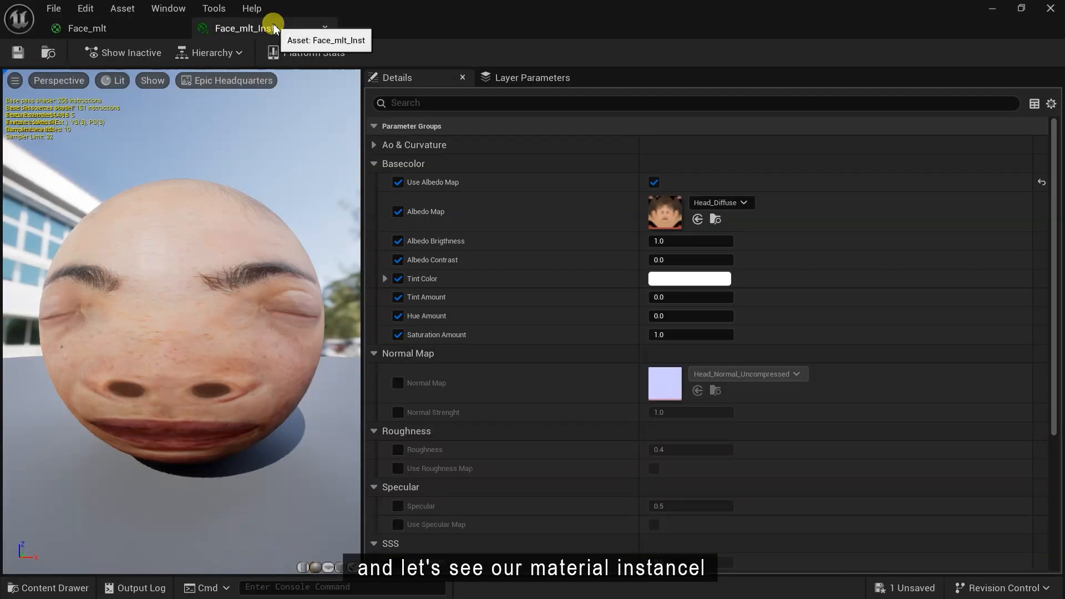
# Step: In Face_mlt_Inst, override Ao Map, set Ao Contrast to 15.0 and turn on Use Curvature Map
pyautogui.click(272, 29)
pyautogui.click(398, 174)
pyautogui.click(398, 203)
pyautogui.click(398, 222)
pyautogui.moveTo(656, 203); pyautogui.dragTo(687, 184)
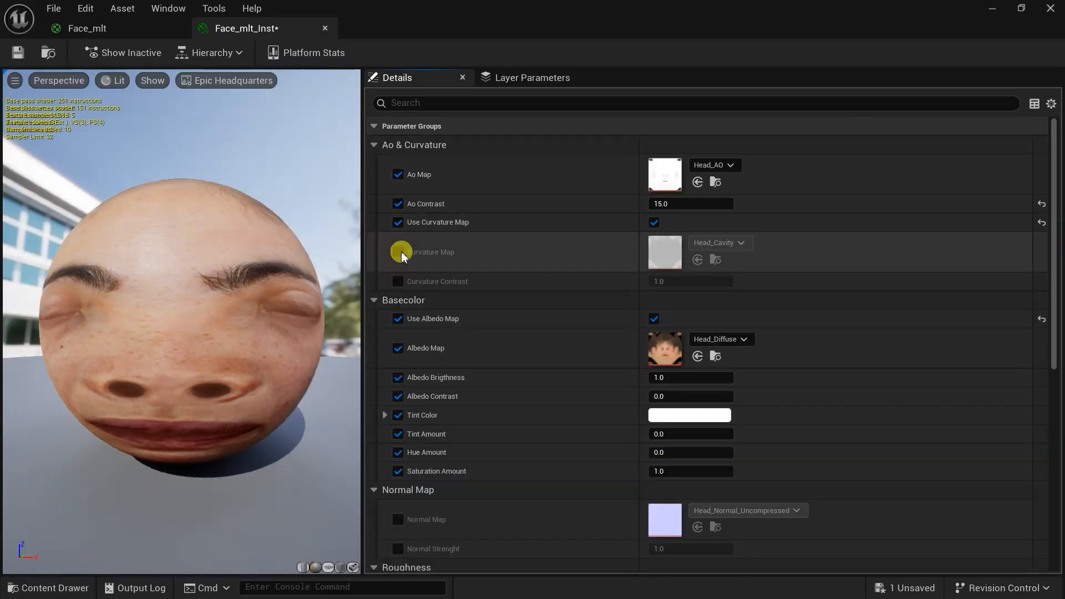
# Step: Override Curvature Map and set Curvature Contrast to 2.0 in the instance
pyautogui.click(398, 252)
pyautogui.click(397, 281)
pyautogui.click(730, 281)
pyautogui.scroll(5, 278, 344)
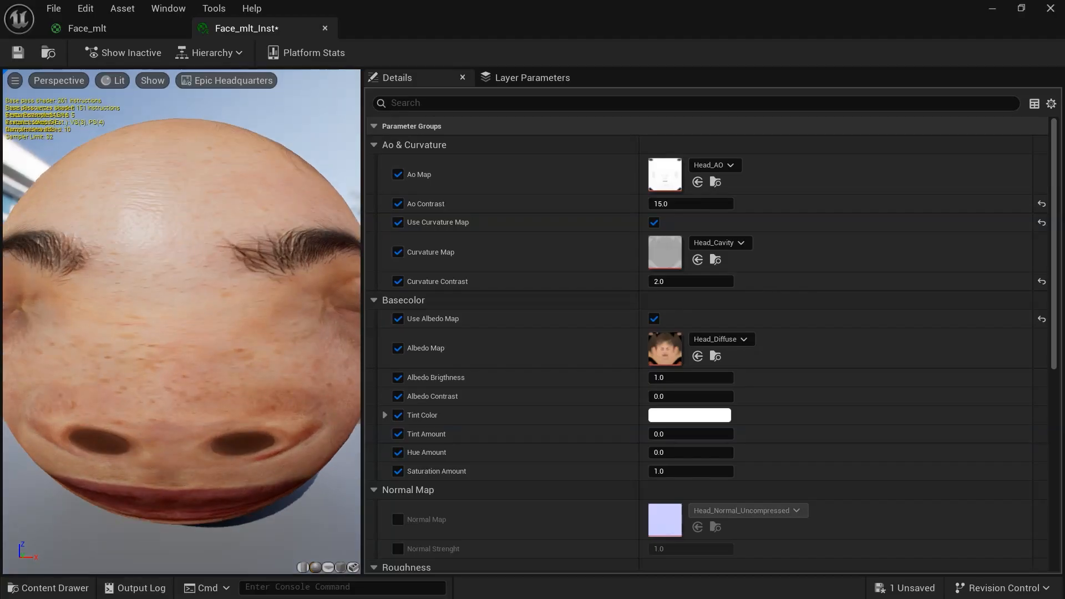
# Step: Override the Normal Map and set Normal Strenght to 1.5
pyautogui.scroll(-3, 436, 366)
pyautogui.click(398, 393)
pyautogui.moveTo(691, 393); pyautogui.dragTo(655, 394)
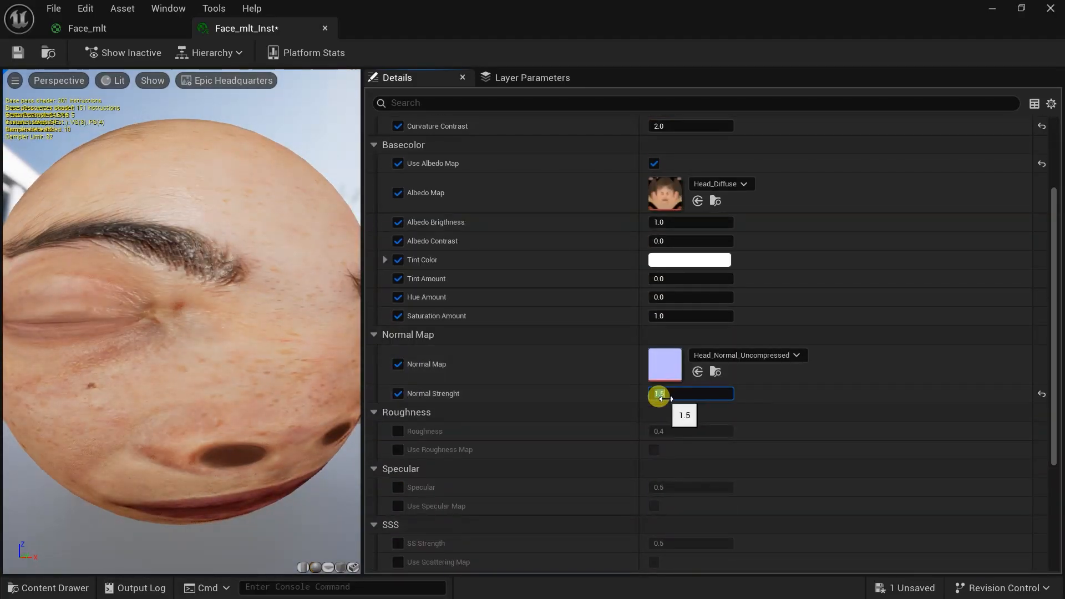
# Step: Turn on Use Roughness Map and enable the Roughness Map, Roughness Brightness, Roughness Contrast and Invert Roughness overrides
pyautogui.click(654, 450)
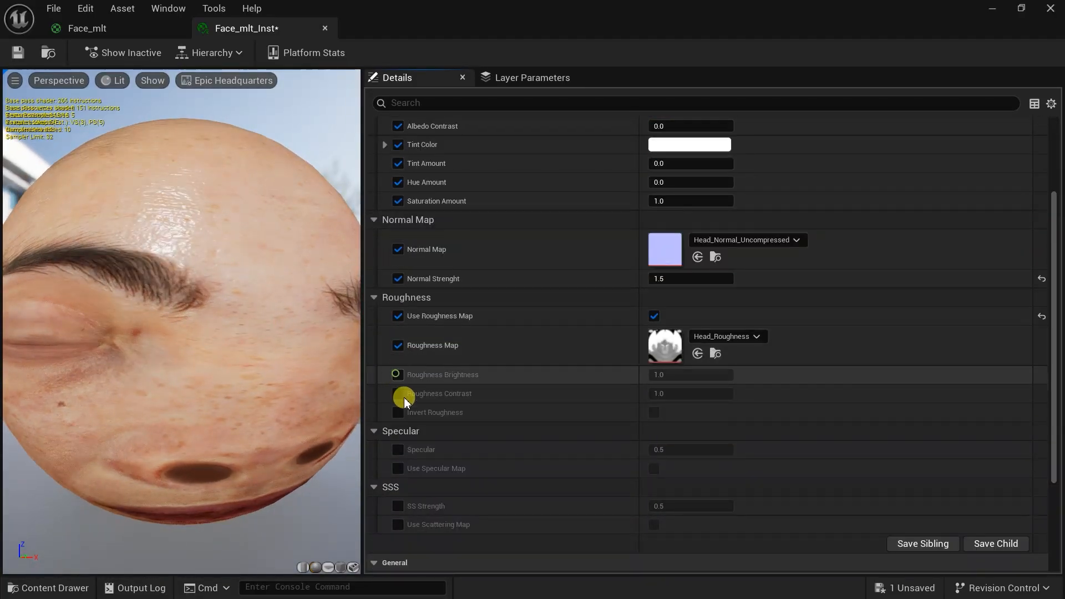
pyautogui.click(396, 374)
pyautogui.click(398, 393)
pyautogui.click(398, 412)
# Step: Try different Roughness Brightness and Roughness Contrast values on the preview and reset both to their defaults
pyautogui.click(763, 336)
pyautogui.moveTo(669, 376)
pyautogui.mouseDown()
pyautogui.moveTo(704, 375)
pyautogui.moveTo(673, 393)
pyautogui.mouseUp()
pyautogui.click(1041, 375)
pyautogui.click(1041, 394)
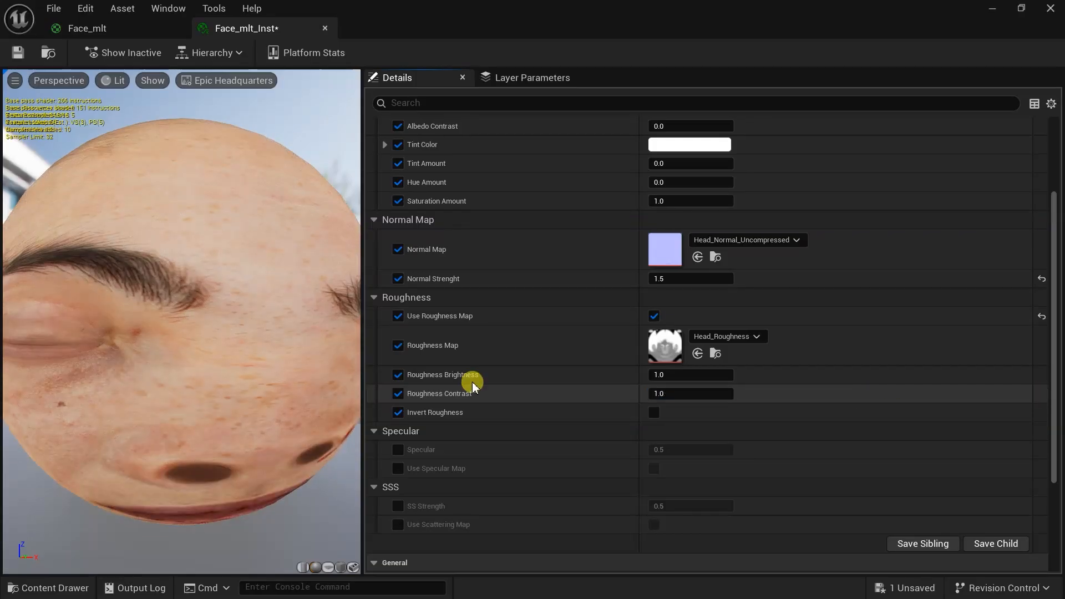
pyautogui.scroll(3, 162, 240)
pyautogui.scroll(-1, 403, 427)
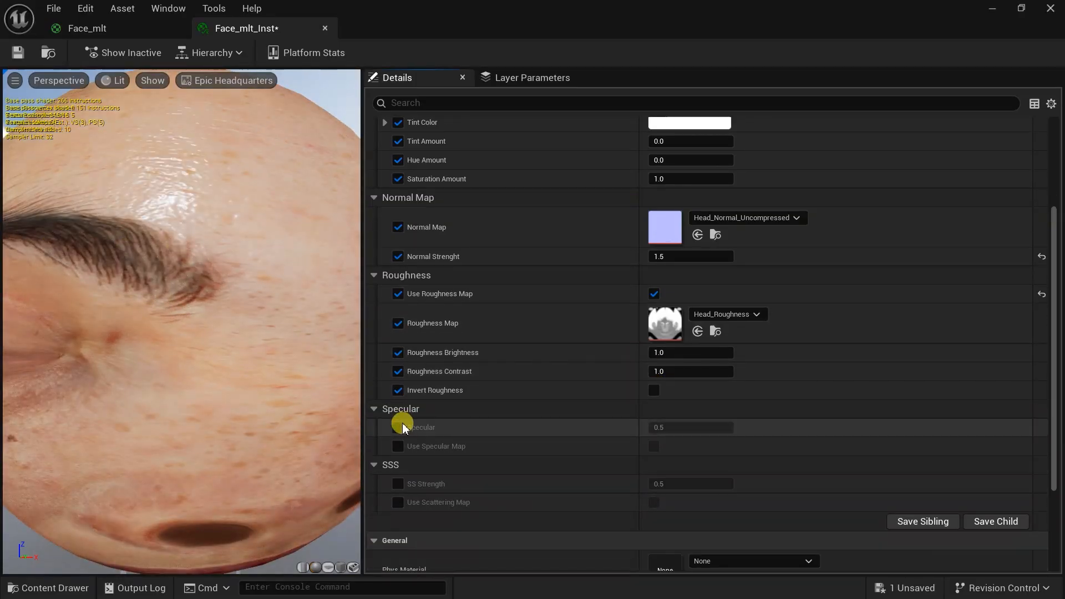
# Step: Turn on Use Specular Map and enable the Specular Map, Specular Brightness and Specular Contrast overrides
pyautogui.click(398, 446)
pyautogui.click(654, 446)
pyautogui.scroll(-3, 344, 444)
pyautogui.scroll(-1, 399, 444)
pyautogui.click(398, 435)
pyautogui.click(398, 465)
pyautogui.click(398, 482)
# Step: Try different Specular Brightness and Specular Contrast values and reset both to their defaults
pyautogui.moveTo(663, 464)
pyautogui.mouseDown()
pyautogui.moveTo(694, 464)
pyautogui.moveTo(655, 483)
pyautogui.moveTo(663, 479)
pyautogui.mouseUp()
pyautogui.click(1042, 464)
pyautogui.click(1042, 482)
# Step: Turn on Use Scattering Map, enable the SS_Brightness and SS_Contrast overrides, and return to the Face_mlt material graph
pyautogui.click(398, 521)
pyautogui.click(398, 539)
pyautogui.click(655, 539)
pyautogui.click(1041, 478)
pyautogui.scroll(-2, 468, 474)
pyautogui.click(398, 465)
pyautogui.click(398, 483)
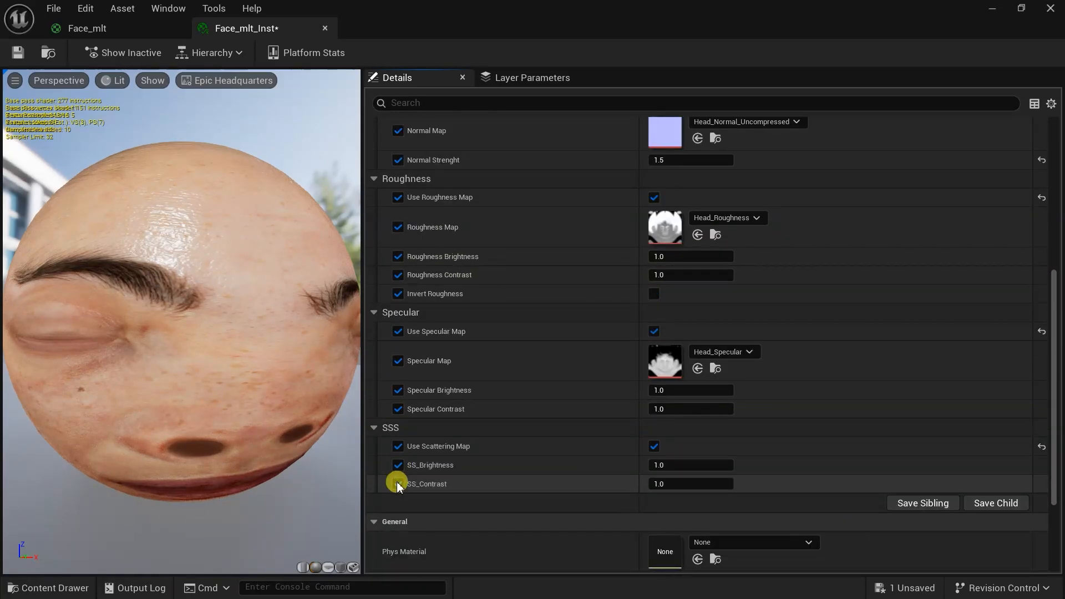
pyautogui.click(103, 29)
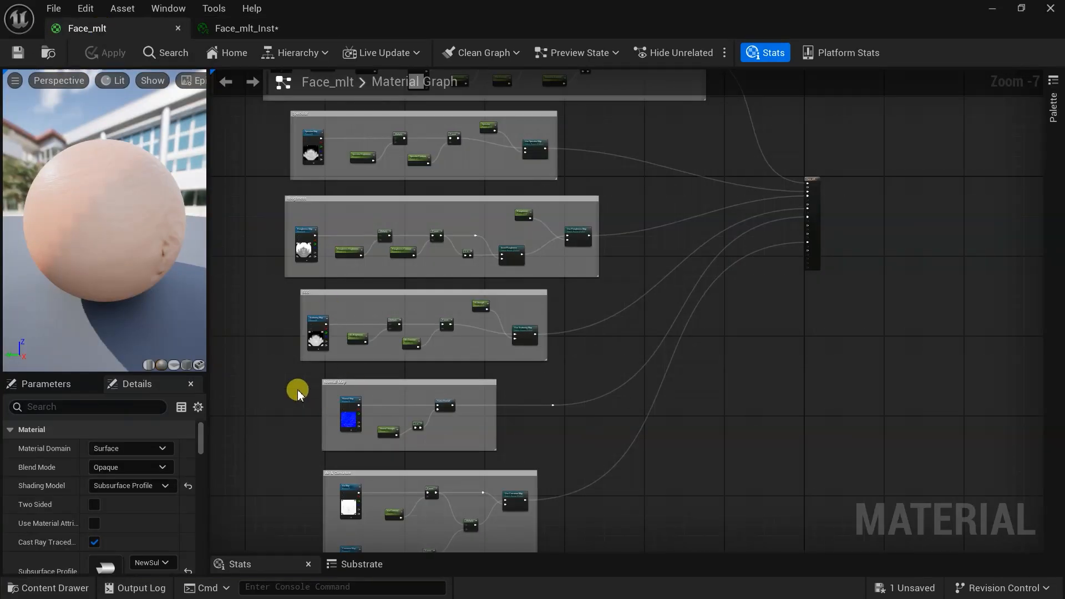
# Step: Give the Scattering Map parameter in the SSS group the Scattering_with_Hair texture and return to the Face_mlt material instance
pyautogui.scroll(4, 297, 394)
pyautogui.click(379, 321)
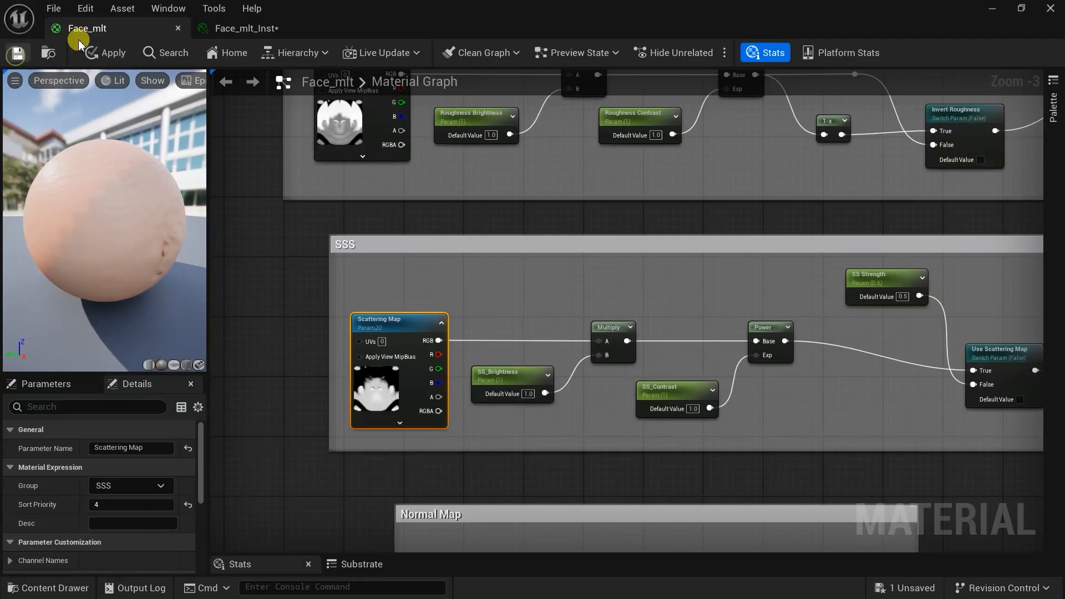
pyautogui.click(236, 31)
# Step: Try different SS_Brightness and SS_Contrast values on the instance preview and reset both to their defaults
pyautogui.click(399, 420)
pyautogui.click(755, 412)
pyautogui.click(577, 409)
pyautogui.scroll(-3, 577, 409)
pyautogui.moveTo(663, 362); pyautogui.dragTo(622, 380)
pyautogui.click(1041, 361)
pyautogui.click(1041, 380)
# Step: Select the Louise head in the level and assign Face_mlt_Inst to its Element 0 material slot
pyautogui.click(1015, 12)
pyautogui.click(47, 588)
pyautogui.click(63, 467)
pyautogui.click(411, 300)
pyautogui.click(942, 13)
pyautogui.moveTo(1054, 466); pyautogui.dragTo(1053, 478)
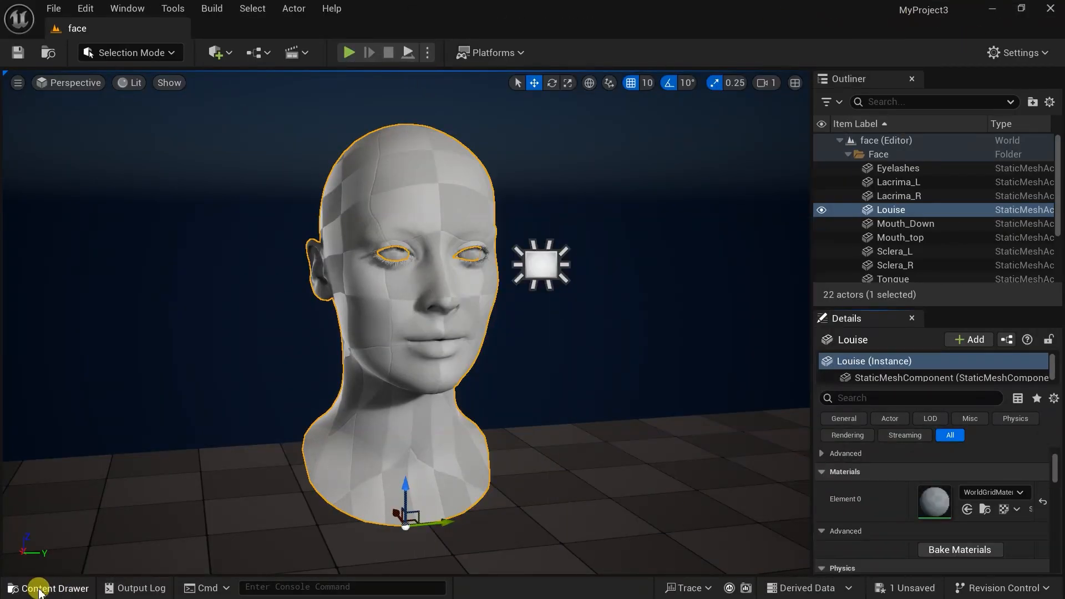
pyautogui.click(39, 590)
pyautogui.moveTo(204, 444); pyautogui.dragTo(876, 508)
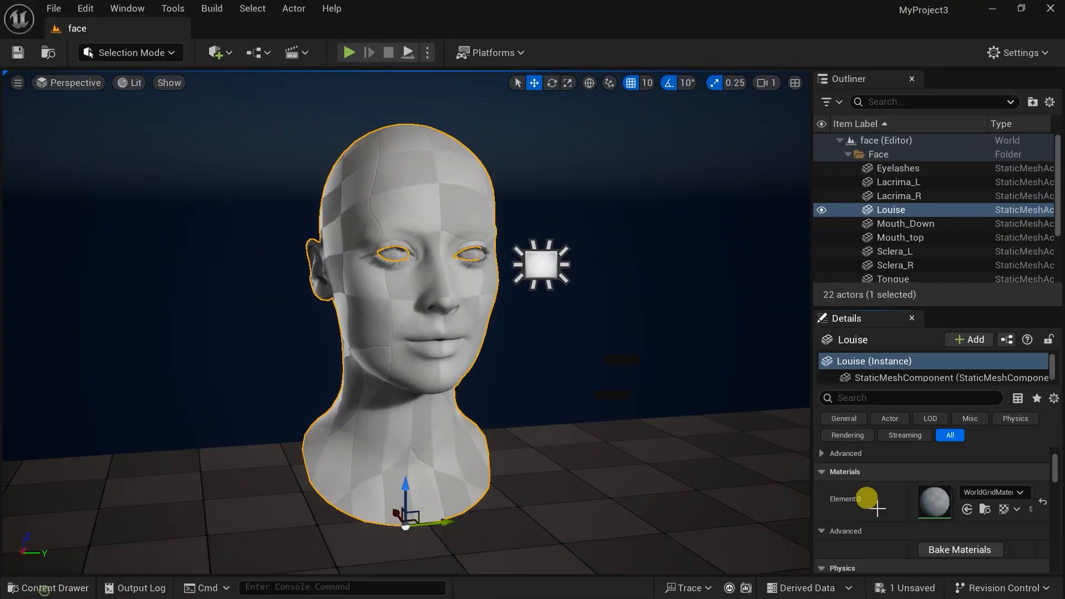
pyautogui.click(968, 510)
# Step: Open Face_mlt_Inst alongside the level viewport to tune it directly on the head
pyautogui.scroll(4, 483, 251)
pyautogui.hotkey('ctrl', 'space')
pyautogui.doubleClick(213, 447)
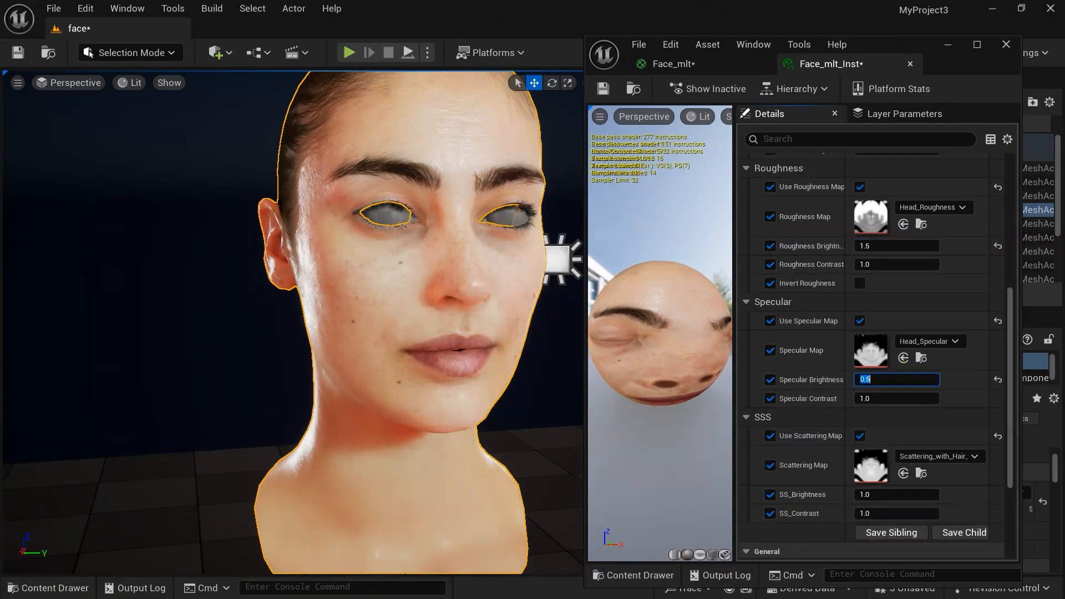
# Step: Try a Specular Contrast of 1.5 on the head and set it back to 1
pyautogui.scroll(4, 340, 300)
pyautogui.moveTo(340, 300); pyautogui.dragTo(377, 294, button='middle')
pyautogui.click(880, 403)
pyautogui.write('1.5')
pyautogui.moveTo(332, 299)
pyautogui.keyDown('alt'); pyautogui.mouseDown()
pyautogui.moveTo(421, 300)
pyautogui.moveTo(332, 300)
pyautogui.mouseUp(); pyautogui.keyUp('alt')
pyautogui.write('.2')
pyautogui.press('Return')
pyautogui.keyDown('alt'); pyautogui.moveTo(427, 390); pyautogui.dragTo(1051, 388); pyautogui.keyUp('alt')
pyautogui.write('1')
pyautogui.press('Return')
pyautogui.moveTo(333, 300)
pyautogui.keyDown('alt'); pyautogui.mouseDown()
pyautogui.moveTo(333, 233)
pyautogui.moveTo(333, 288)
pyautogui.mouseUp(); pyautogui.keyUp('alt')
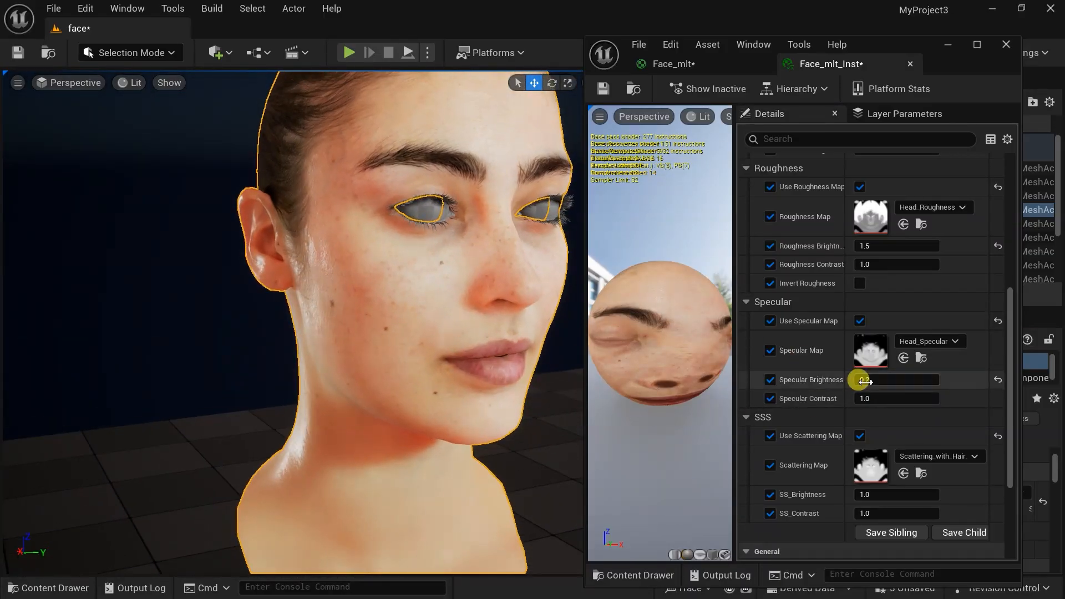
# Step: Try a Specular Brightness of 0.4 with a Specular Contrast of 1.2 on the head and reset both to their defaults
pyautogui.scroll(-1, 376, 269)
pyautogui.scroll(3, 376, 269)
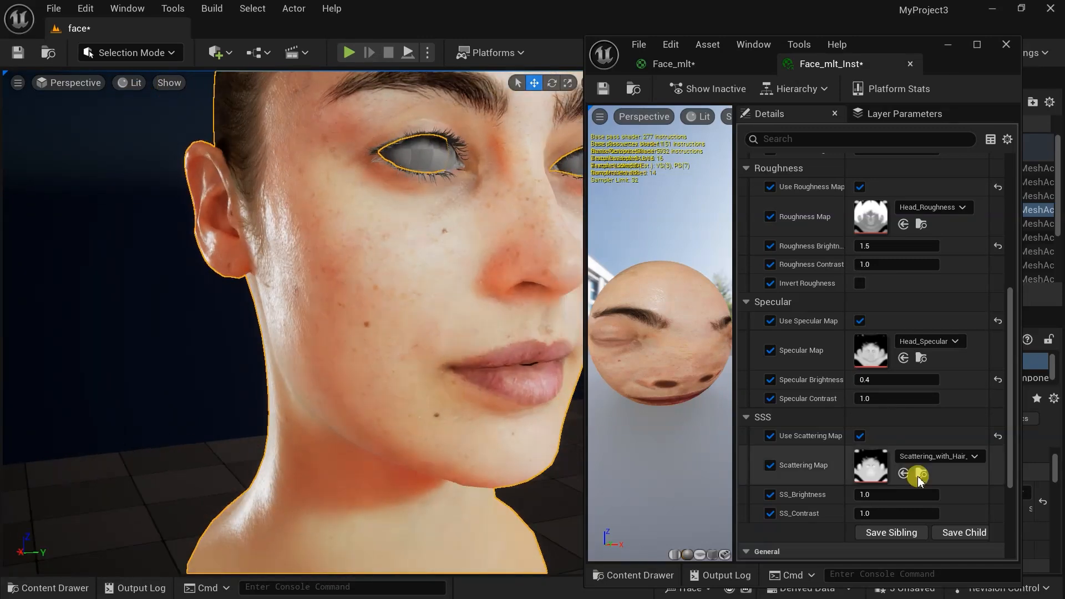
pyautogui.click(884, 399)
pyautogui.write('1.2')
pyautogui.keyDown('alt'); pyautogui.moveTo(518, 338); pyautogui.dragTo(515, 314, button='right'); pyautogui.keyUp('alt')
pyautogui.moveTo(1010, 302); pyautogui.dragTo(1009, 230)
pyautogui.keyDown('alt'); pyautogui.moveTo(516, 339); pyautogui.dragTo(310, 324); pyautogui.keyUp('alt')
pyautogui.scroll(-2, 943, 388)
pyautogui.click(998, 457)
pyautogui.click(998, 438)
# Step: Set Specular Brightness to 0.9 and Specular Contrast to 1.1 and check the head from the front
pyautogui.keyDown('alt'); pyautogui.moveTo(373, 388); pyautogui.dragTo(488, 399); pyautogui.keyUp('alt')
pyautogui.keyDown('alt'); pyautogui.moveTo(375, 493); pyautogui.dragTo(333, 494); pyautogui.keyUp('alt')
pyautogui.click(888, 438)
pyautogui.write('.9')
pyautogui.click(870, 463)
pyautogui.write('1.1')
pyautogui.keyDown('alt'); pyautogui.moveTo(448, 296); pyautogui.dragTo(389, 295); pyautogui.keyUp('alt')
pyautogui.hotkey('ctrl', 's')
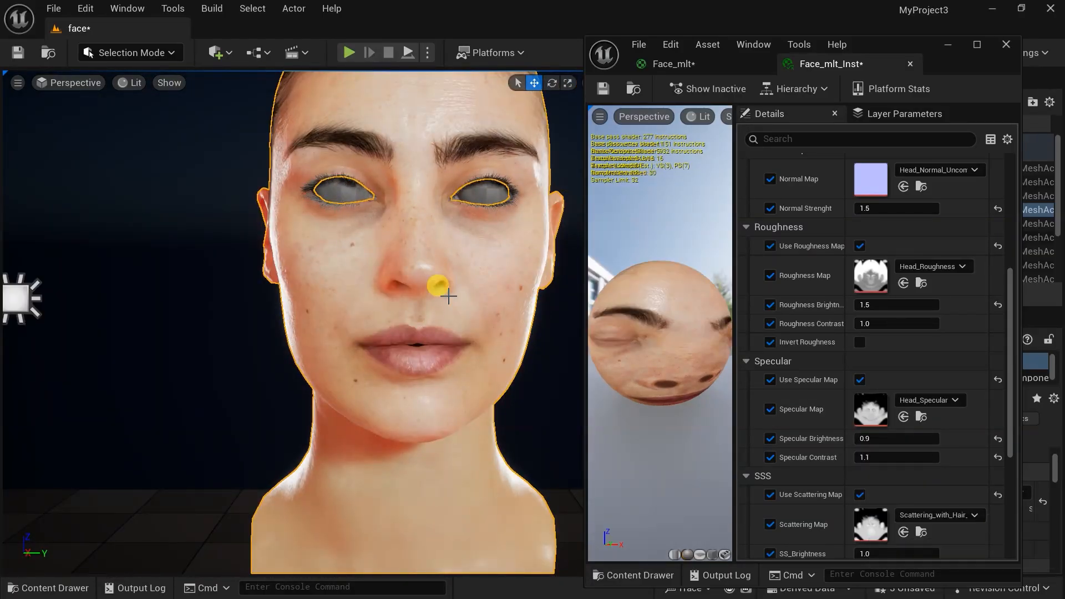
# Step: Set Specular Brightness to 0.8 and Specular Contrast to 1.2, and save the material instance
pyautogui.scroll(-3, 441, 321)
pyautogui.keyDown('alt'); pyautogui.moveTo(440, 321); pyautogui.dragTo(487, 302); pyautogui.keyUp('alt')
pyautogui.scroll(2, 455, 317)
pyautogui.click(873, 439)
pyautogui.scroll(-1, 487, 302)
pyautogui.click(602, 87)
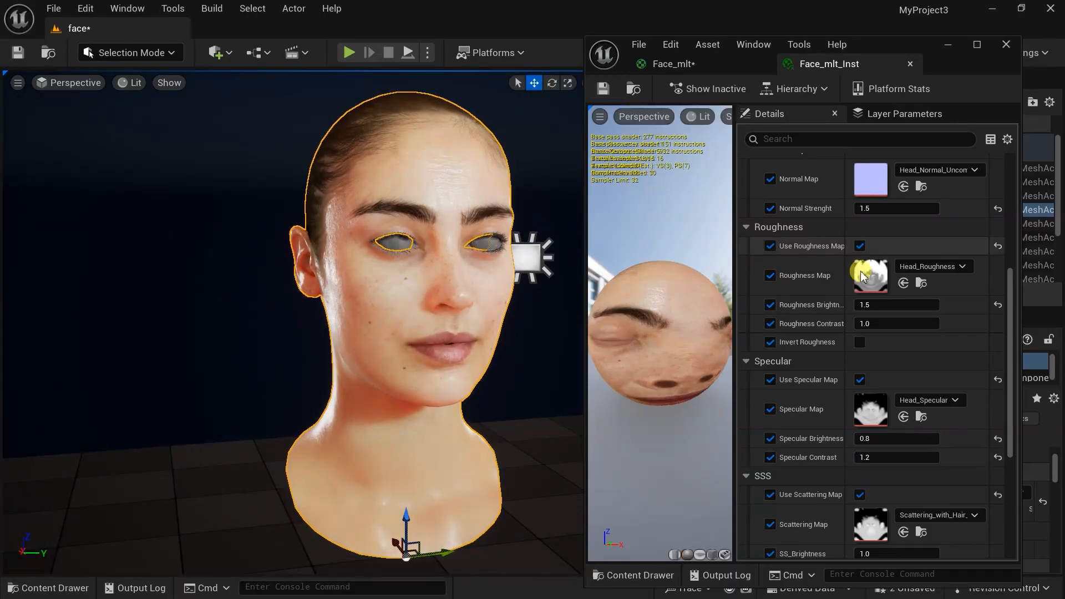
# Step: Return to the Face_mlt material graph and add a Fresnel node above the albedo chain in the Basecolor comment
pyautogui.scroll(10, 1003, 183)
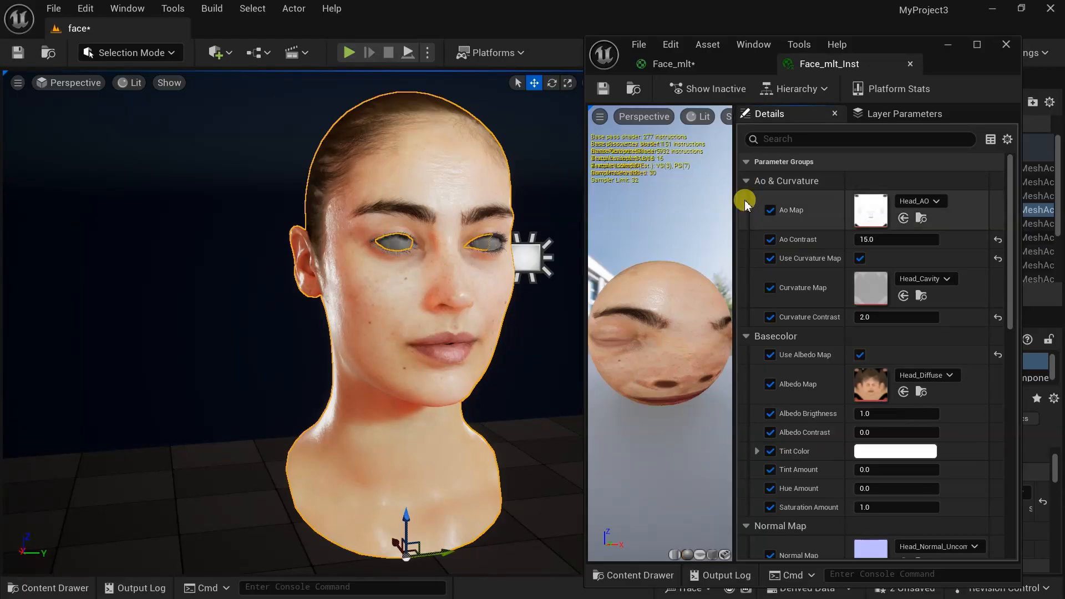
pyautogui.click(672, 63)
pyautogui.click(978, 49)
pyautogui.scroll(-8, 766, 276)
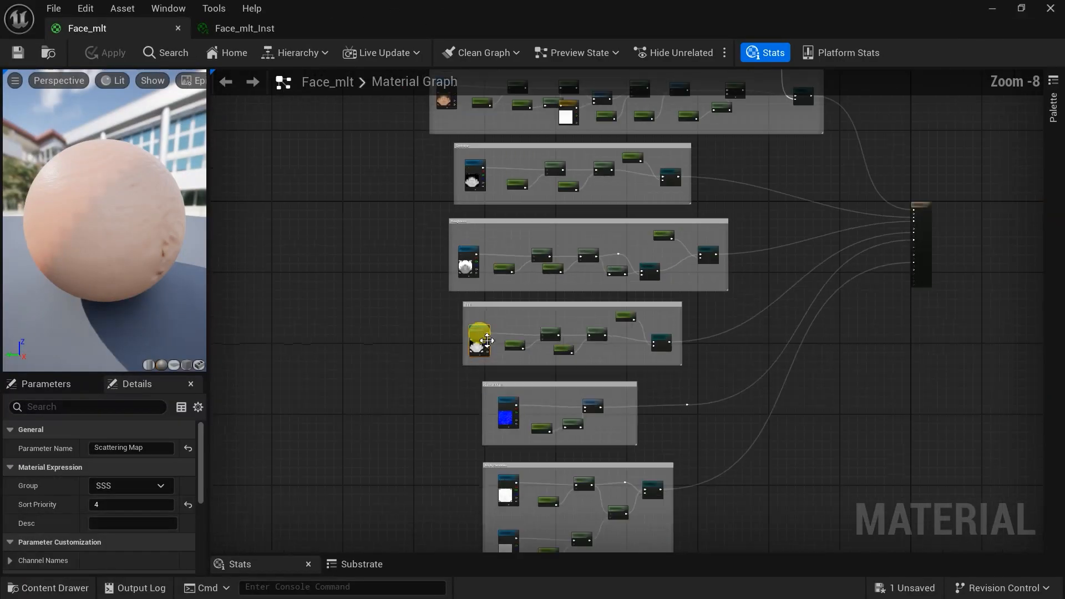
pyautogui.scroll(1, 641, 355)
pyautogui.moveTo(681, 354); pyautogui.dragTo(708, 340, button='right')
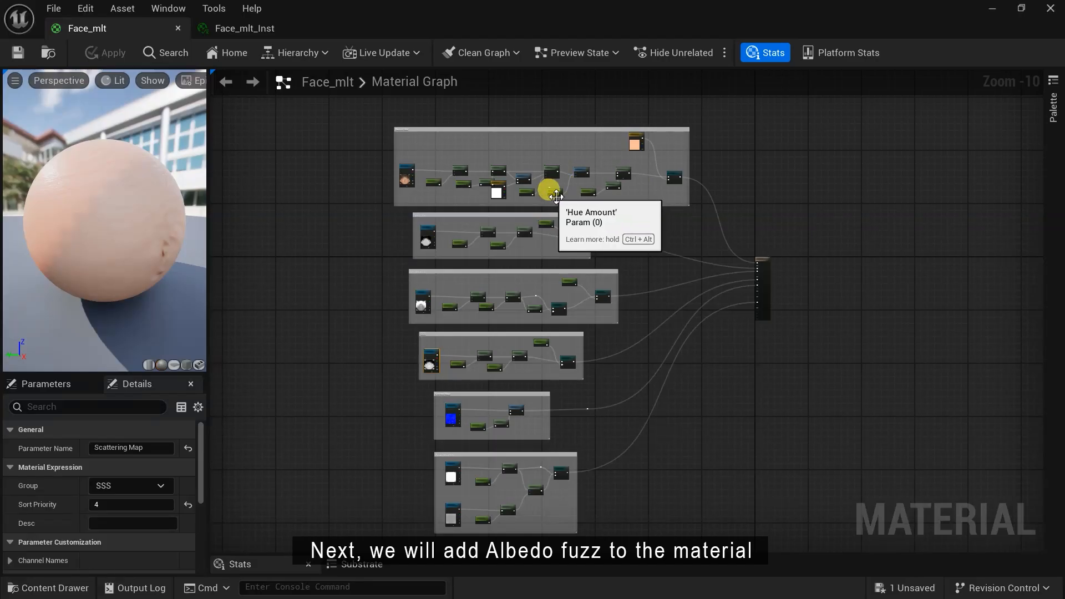
pyautogui.scroll(6, 381, 228)
pyautogui.scroll(-2, 347, 411)
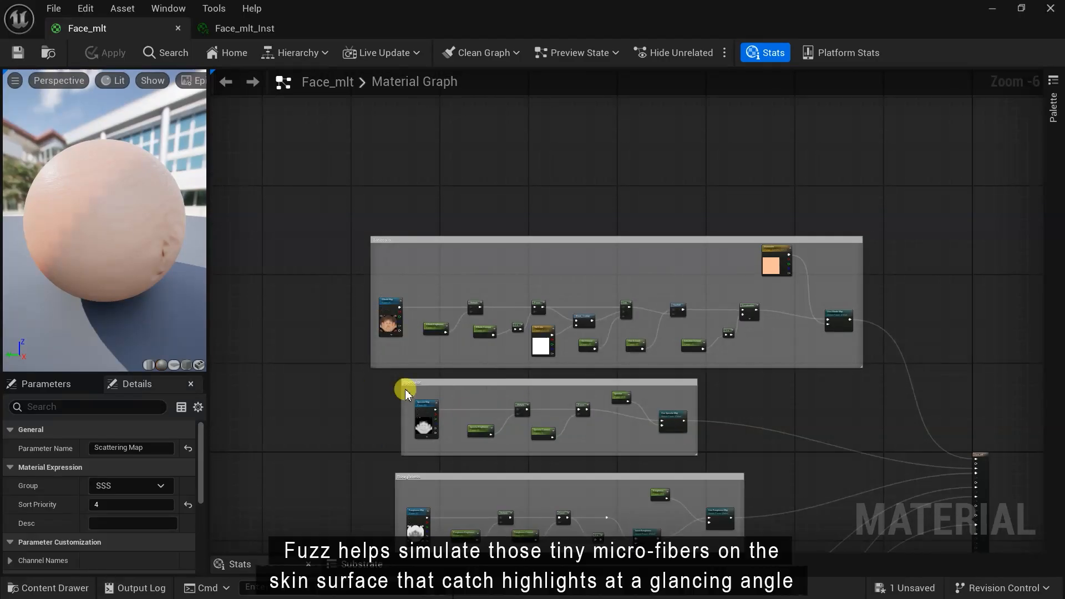
pyautogui.scroll(2, 431, 335)
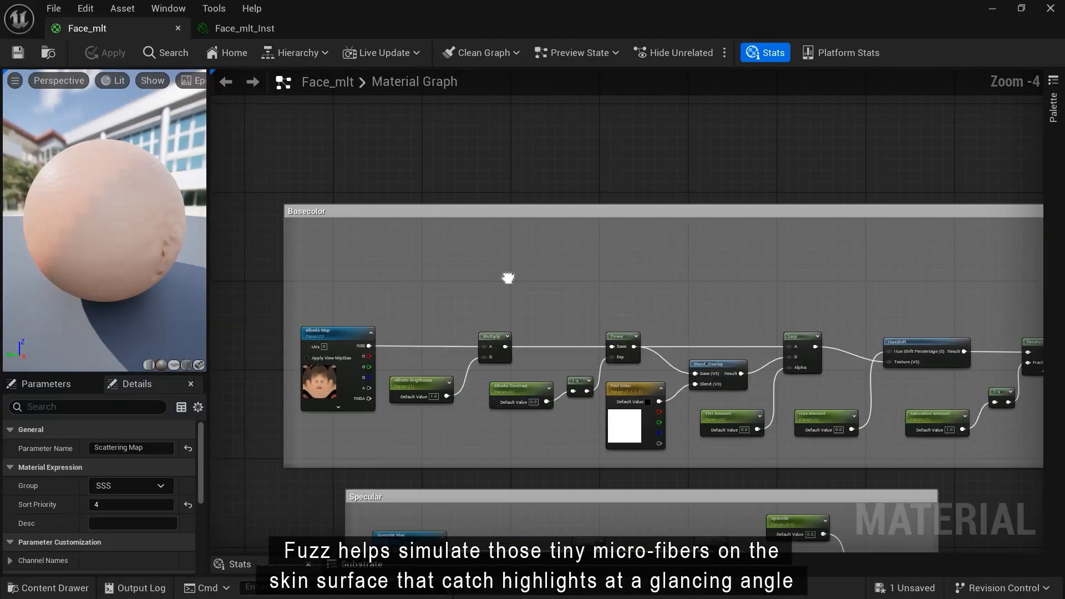
pyautogui.rightClick(468, 248)
pyautogui.write('fre')
pyautogui.click(503, 349)
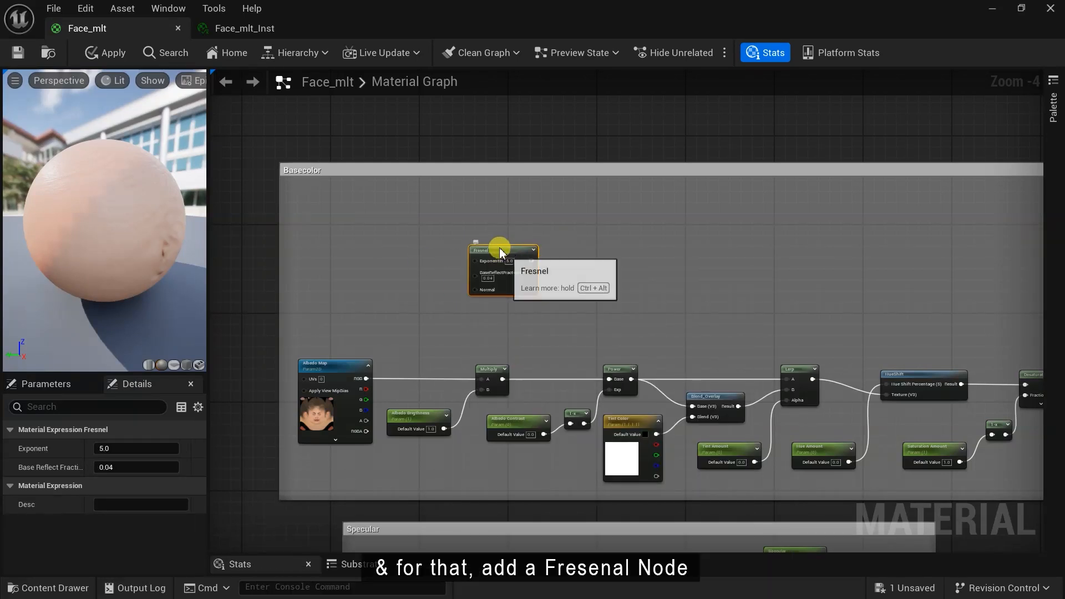
pyautogui.moveTo(502, 245); pyautogui.dragTo(466, 237)
# Step: Feed the Fresnel output into the A input of a new Multiply node
pyautogui.scroll(3, 510, 223)
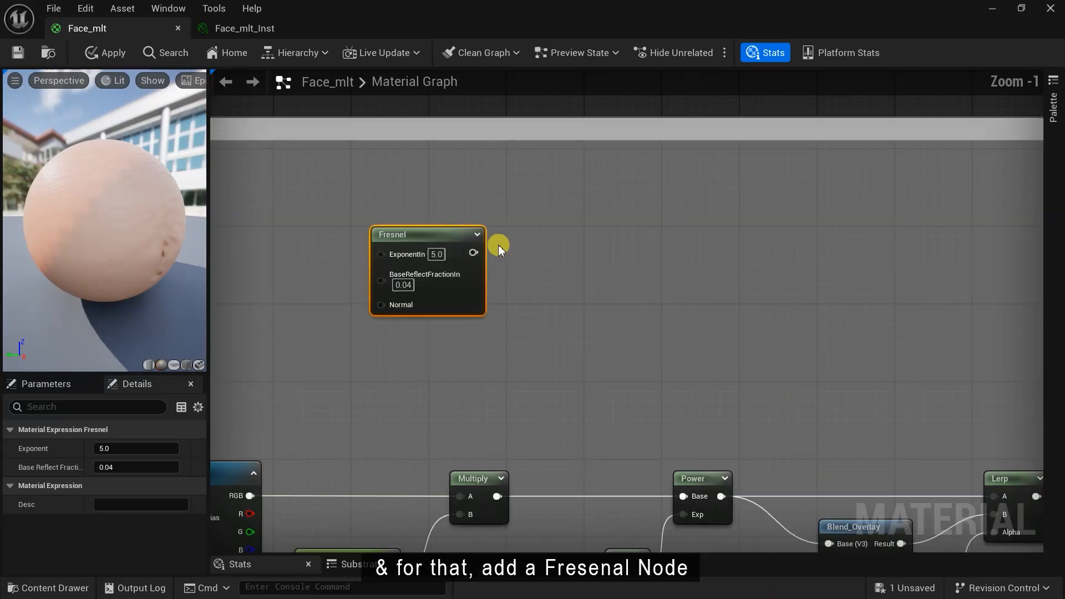
pyautogui.moveTo(600, 249); pyautogui.dragTo(620, 254)
pyautogui.write('mul')
pyautogui.click(657, 360)
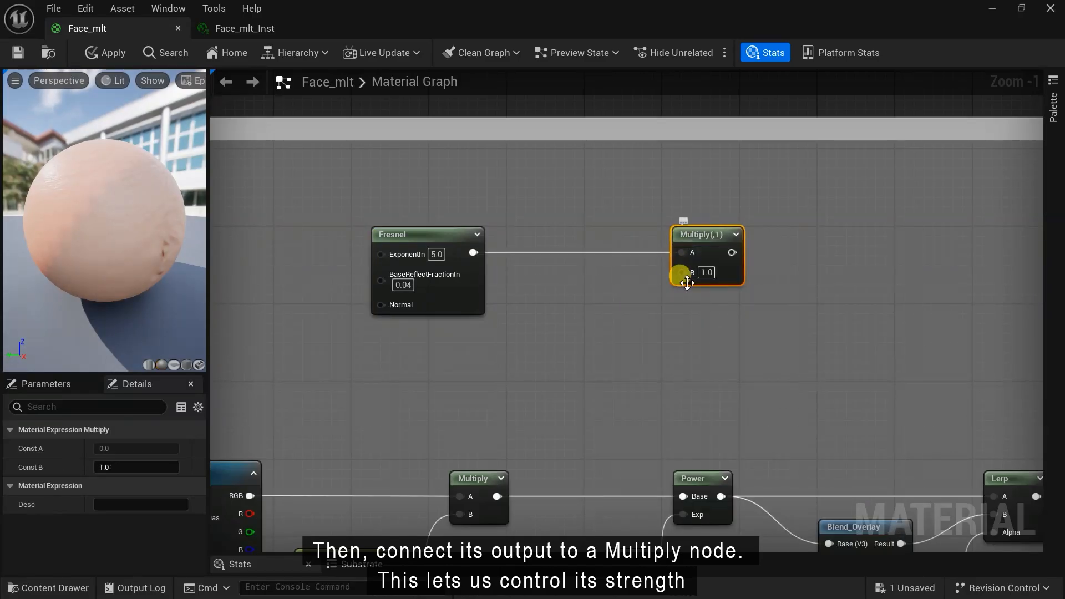
# Step: Add a scalar parameter named Albedo Fuzz to the Multiply node's B input and place it below the Fresnel connection
pyautogui.moveTo(682, 273); pyautogui.dragTo(619, 311)
pyautogui.write('scal')
pyautogui.press('Return')
pyautogui.write('Albedo Fuzz')
pyautogui.press('Return')
pyautogui.moveTo(677, 332); pyautogui.dragTo(592, 315)
# Step: Run the Multiply output into the Base of a new Power node and move it closer to the Multiply
pyautogui.moveTo(697, 336); pyautogui.dragTo(533, 344, button='right')
pyautogui.moveTo(531, 253); pyautogui.dragTo(694, 257)
pyautogui.write('pow')
pyautogui.press('Return')
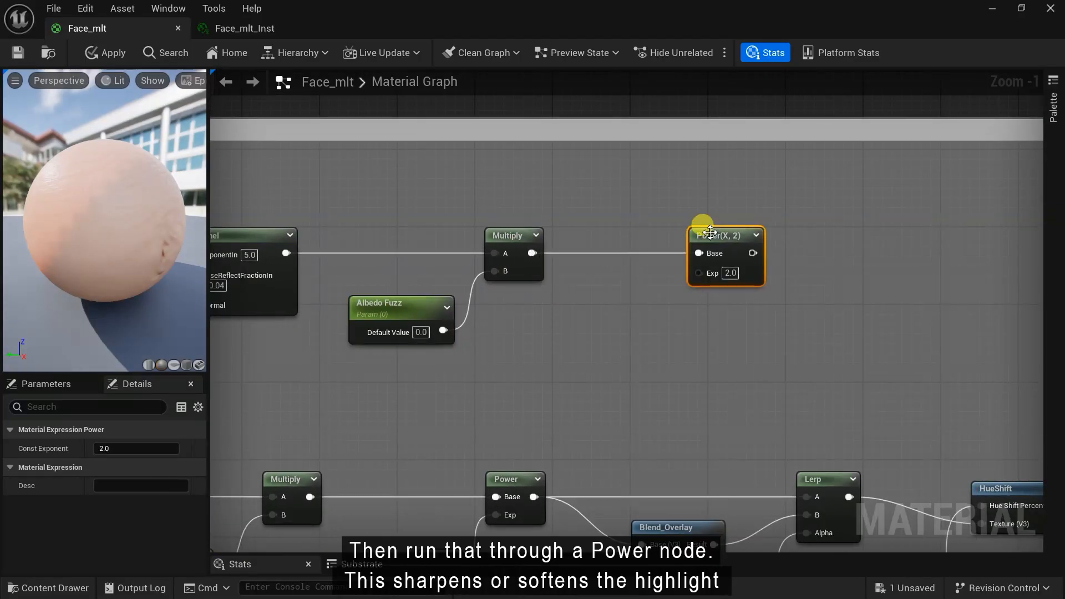
pyautogui.moveTo(710, 232); pyautogui.dragTo(677, 234, button='right')
pyautogui.moveTo(664, 282); pyautogui.dragTo(588, 282)
# Step: Create an Add node and connect the Power output to its A input
pyautogui.moveTo(620, 361); pyautogui.dragTo(545, 324, button='right')
pyautogui.rightClick(742, 229)
pyautogui.write('add')
pyautogui.press('Return')
pyautogui.moveTo(567, 216); pyautogui.dragTo(691, 248)
# Step: Move the fuzz nodes along toward the end of the albedo chain and shift the Basecolor colour parameter to make room
pyautogui.scroll(-3, 693, 277)
pyautogui.moveTo(325, 219); pyautogui.dragTo(760, 313)
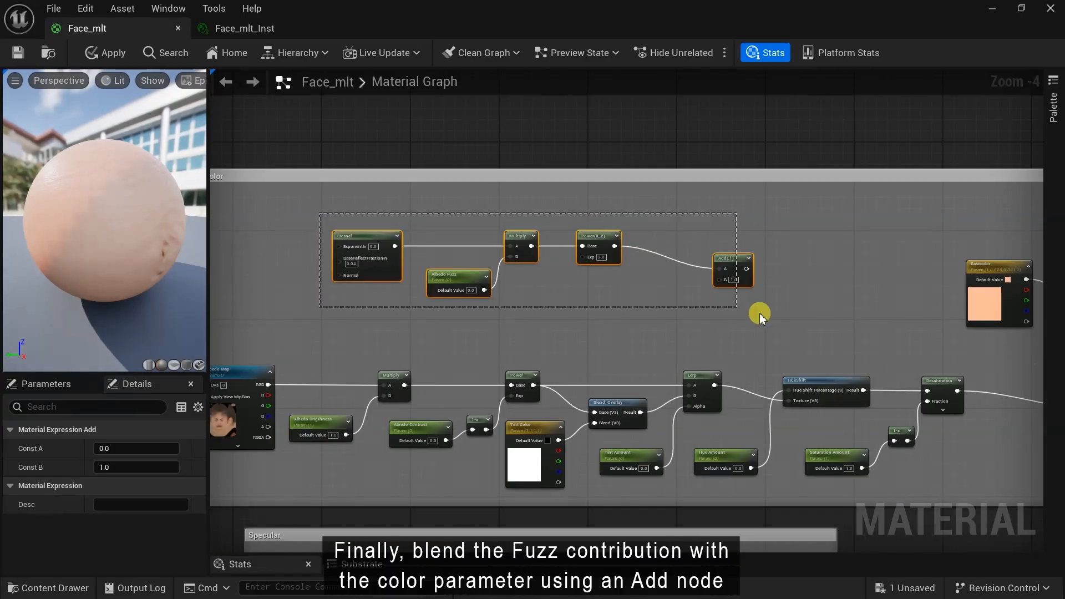
pyautogui.moveTo(728, 264); pyautogui.dragTo(887, 272)
pyautogui.moveTo(899, 269); pyautogui.dragTo(625, 272, button='right')
pyautogui.moveTo(887, 261); pyautogui.dragTo(1040, 261)
pyautogui.moveTo(958, 255); pyautogui.dragTo(727, 417)
pyautogui.moveTo(728, 311); pyautogui.dragTo(865, 289)
# Step: Arrange the fuzz nodes above the end of the albedo chain and connect the Desaturation output to the Add node's B input
pyautogui.scroll(1, 748, 291)
pyautogui.moveTo(748, 291); pyautogui.dragTo(885, 283, button='right')
pyautogui.scroll(-1, 885, 283)
pyautogui.moveTo(323, 219); pyautogui.dragTo(788, 314)
pyautogui.moveTo(744, 277); pyautogui.dragTo(903, 258)
pyautogui.scroll(1, 801, 304)
pyautogui.moveTo(786, 315); pyautogui.dragTo(748, 315, button='right')
pyautogui.moveTo(791, 420); pyautogui.dragTo(807, 384)
pyautogui.moveTo(859, 284); pyautogui.dragTo(856, 285)
pyautogui.moveTo(768, 325); pyautogui.dragTo(757, 354, button='right')
pyautogui.scroll(-1, 756, 353)
pyautogui.moveTo(822, 307); pyautogui.dragTo(828, 311)
pyautogui.moveTo(668, 366); pyautogui.dragTo(770, 272, button='right')
# Step: Enlarge the Basecolor comment so that it has room for the fuzz nodes
pyautogui.click(770, 272)
pyautogui.scroll(-1, 770, 271)
pyautogui.moveTo(619, 153); pyautogui.dragTo(611, 117)
pyautogui.moveTo(260, 365); pyautogui.dragTo(238, 389)
# Step: Connect the Add output through a reroute point to the True input of Use Albedo Map, and tidy the neighbouring nodes
pyautogui.moveTo(926, 247); pyautogui.dragTo(638, 329, button='right')
pyautogui.scroll(2, 637, 330)
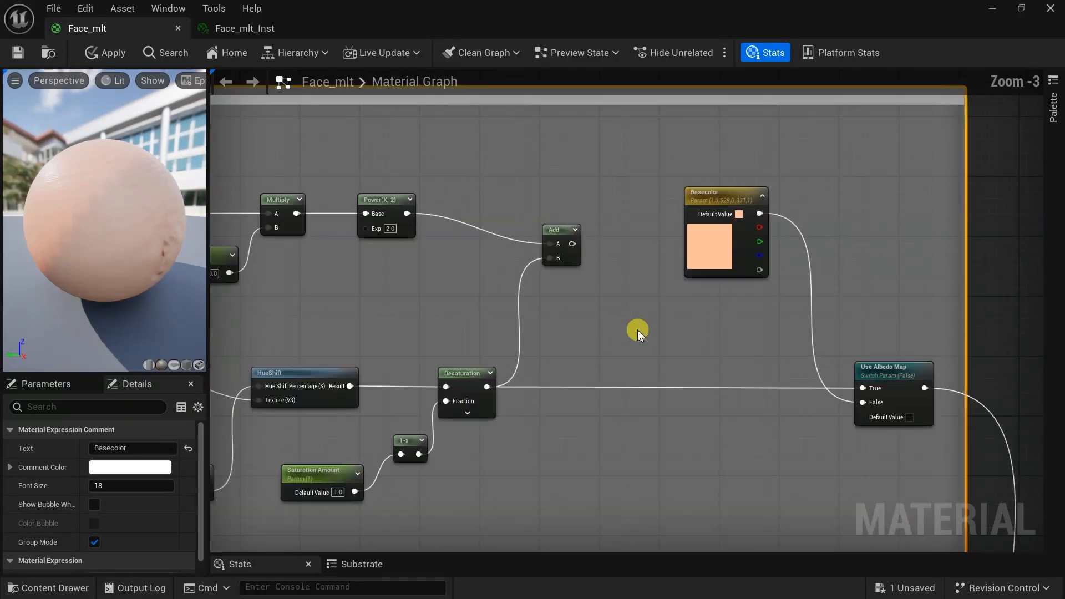
pyautogui.moveTo(572, 244); pyautogui.dragTo(763, 436)
pyautogui.moveTo(859, 390); pyautogui.dragTo(862, 389)
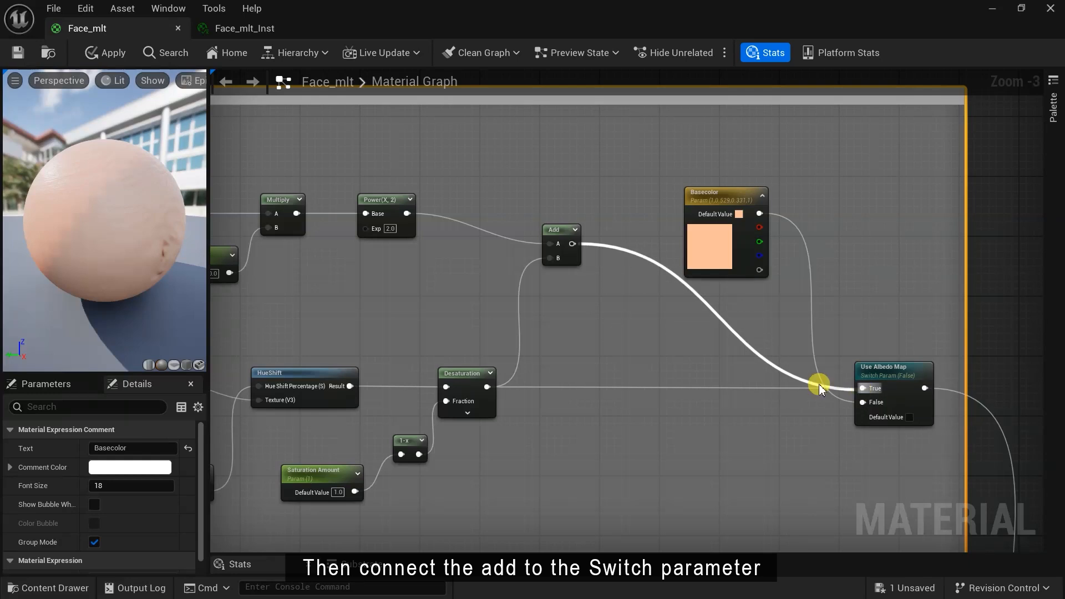
pyautogui.doubleClick(724, 325)
pyautogui.moveTo(726, 328); pyautogui.dragTo(654, 392)
pyautogui.moveTo(567, 234); pyautogui.dragTo(566, 201)
pyautogui.moveTo(718, 259); pyautogui.dragTo(745, 255)
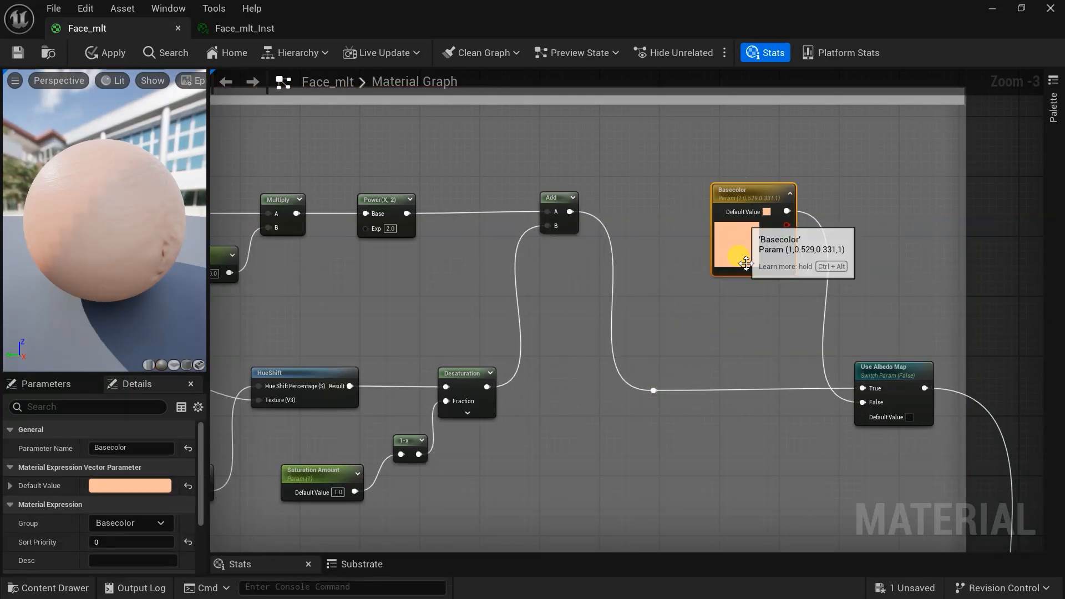
# Step: Wrap the nodes from Fresnel to Add in a comment named Albedo Fuzz
pyautogui.scroll(-1, 726, 351)
pyautogui.moveTo(726, 351); pyautogui.dragTo(920, 407, button='right')
pyautogui.moveTo(838, 361); pyautogui.dragTo(427, 255)
pyautogui.moveTo(593, 282); pyautogui.dragTo(565, 281)
pyautogui.moveTo(825, 369); pyautogui.dragTo(415, 251)
pyautogui.press('c')
pyautogui.scroll(2, 414, 250)
pyautogui.write('Albe')
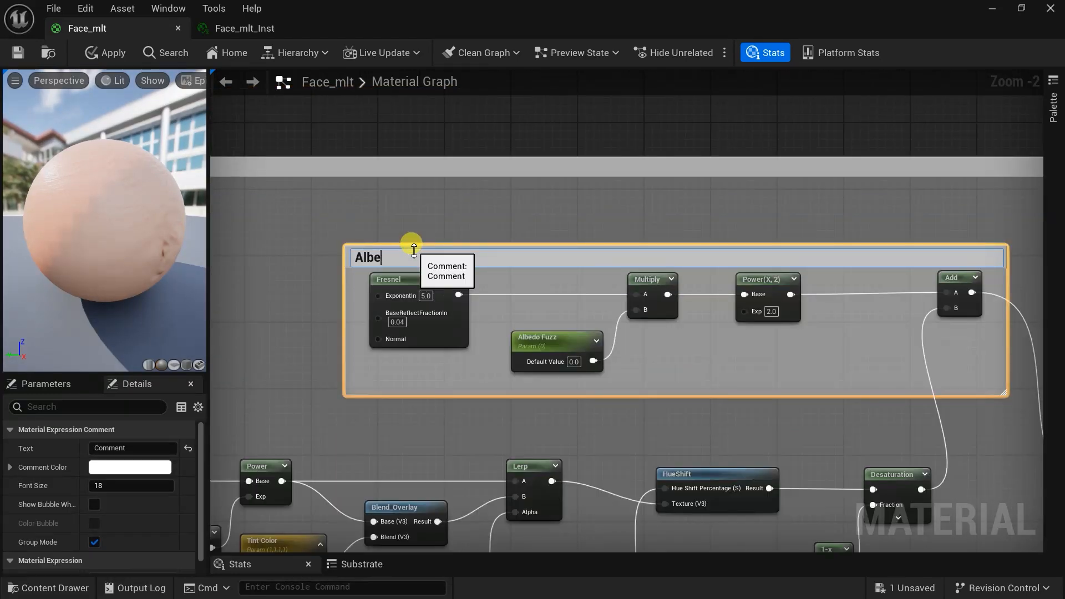
pyautogui.press('Return')
# Step: Wrap the albedo texture chain up to Desaturation in a comment named Albedo Map
pyautogui.moveTo(829, 382); pyautogui.dragTo(851, 227, button='right')
pyautogui.scroll(-3, 851, 227)
pyautogui.moveTo(910, 375); pyautogui.dragTo(350, 268)
pyautogui.moveTo(768, 286); pyautogui.dragTo(775, 298)
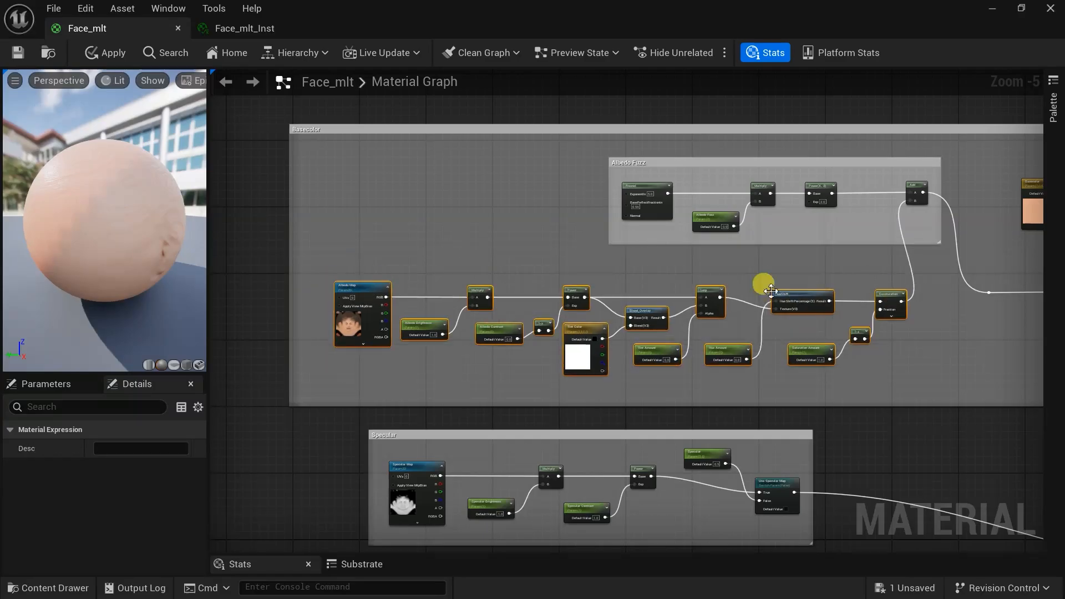
pyautogui.press('c')
pyautogui.scroll(3, 332, 257)
pyautogui.write('Albe')
pyautogui.press('Return')
pyautogui.scroll(-2, 566, 285)
# Step: Open the outer Basecolor comment's text for editing
pyautogui.moveTo(566, 285); pyautogui.dragTo(525, 342, button='right')
pyautogui.click(399, 156)
pyautogui.click(158, 448)
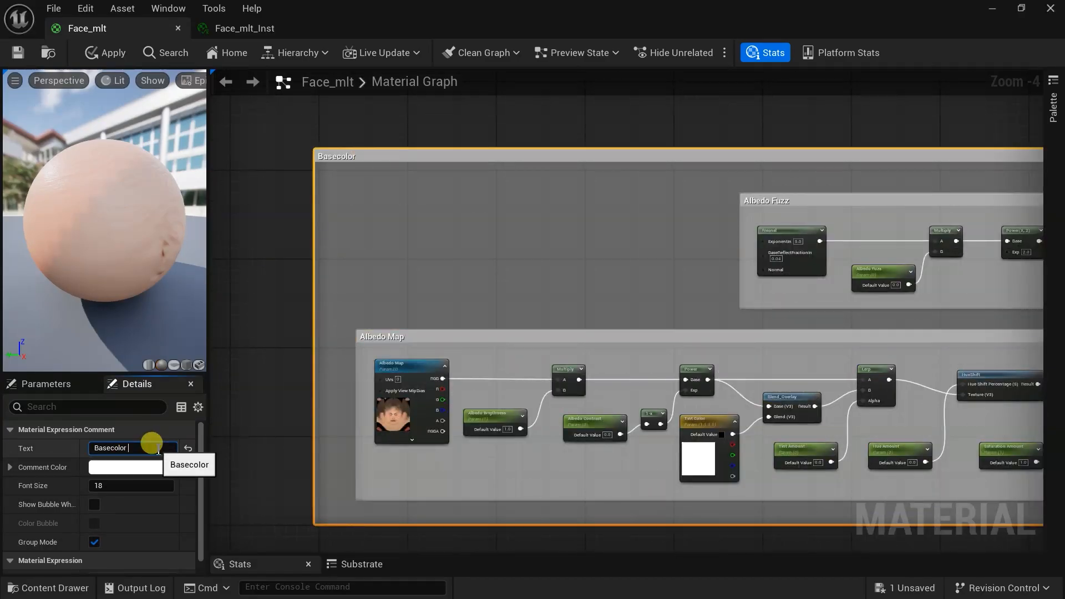
pyautogui.click(319, 468)
# Step: Wrap the Basecolor colour parameter in its own comment named Basecolor
pyautogui.moveTo(833, 300); pyautogui.dragTo(286, 317, button='right')
pyautogui.scroll(1, 799, 278)
pyautogui.moveTo(766, 194); pyautogui.dragTo(817, 309)
pyautogui.write('cBasecolor')
pyautogui.press('Return')
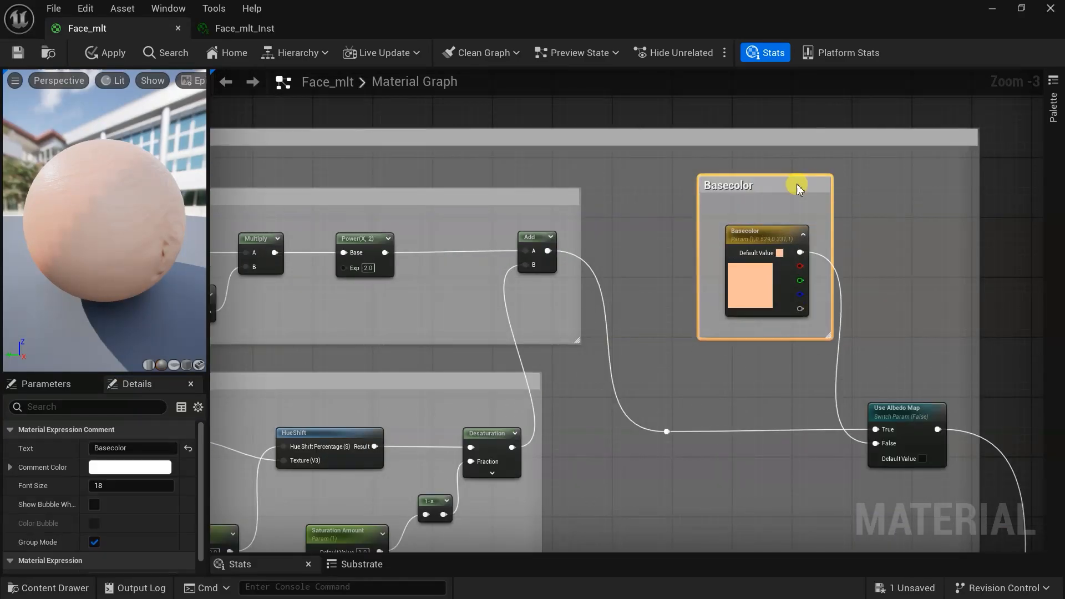
# Step: Put the Albedo Fuzz parameter in the Basecolor group with its own sort priority, and save the material
pyautogui.moveTo(701, 383); pyautogui.dragTo(882, 335, button='right')
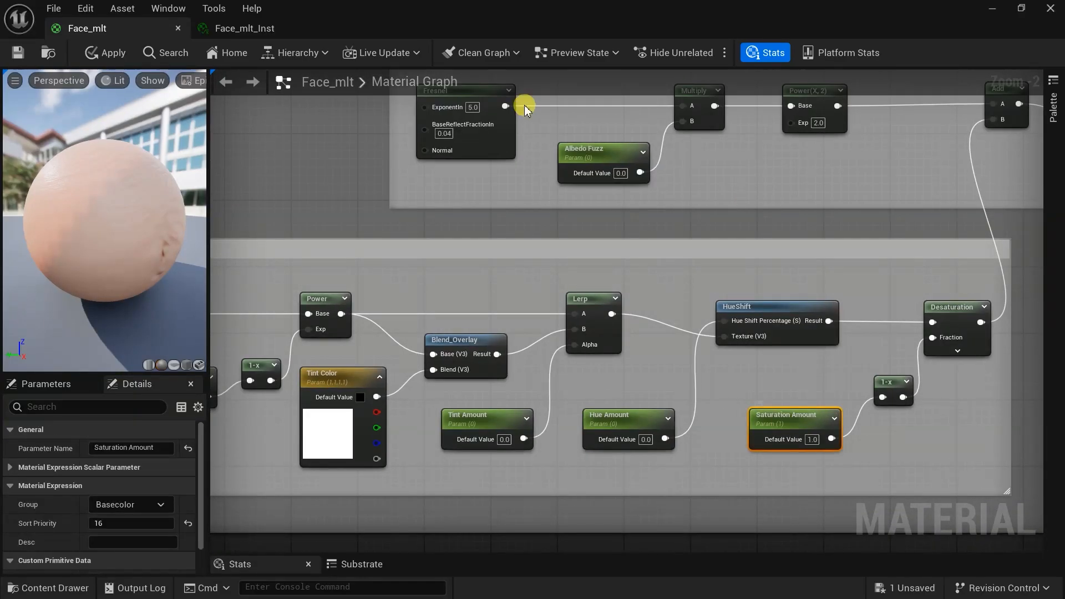
pyautogui.click(588, 155)
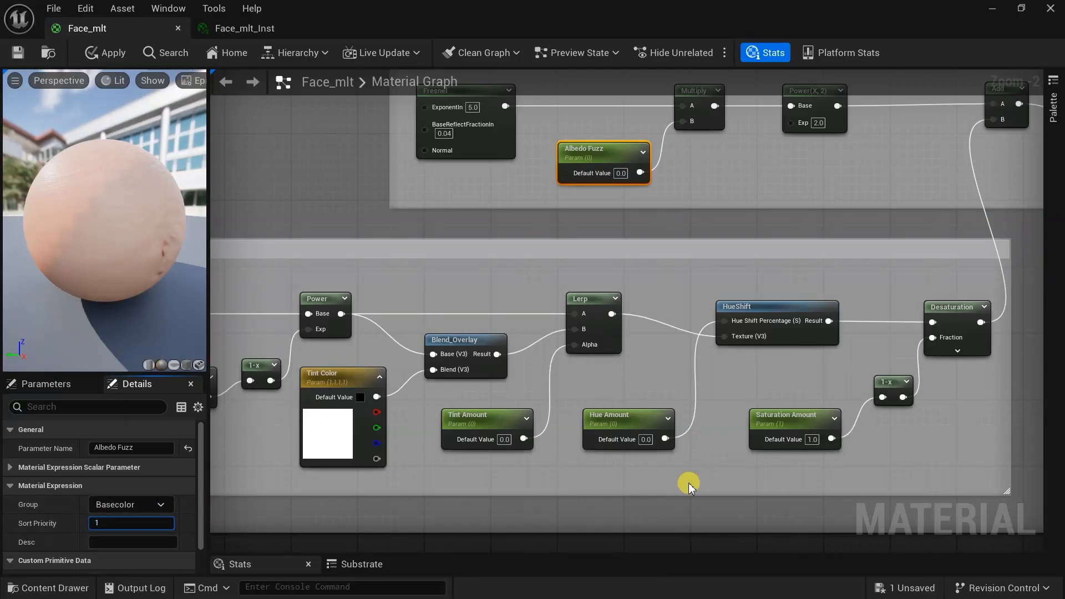
pyautogui.scroll(-1, 663, 464)
pyautogui.click(588, 484)
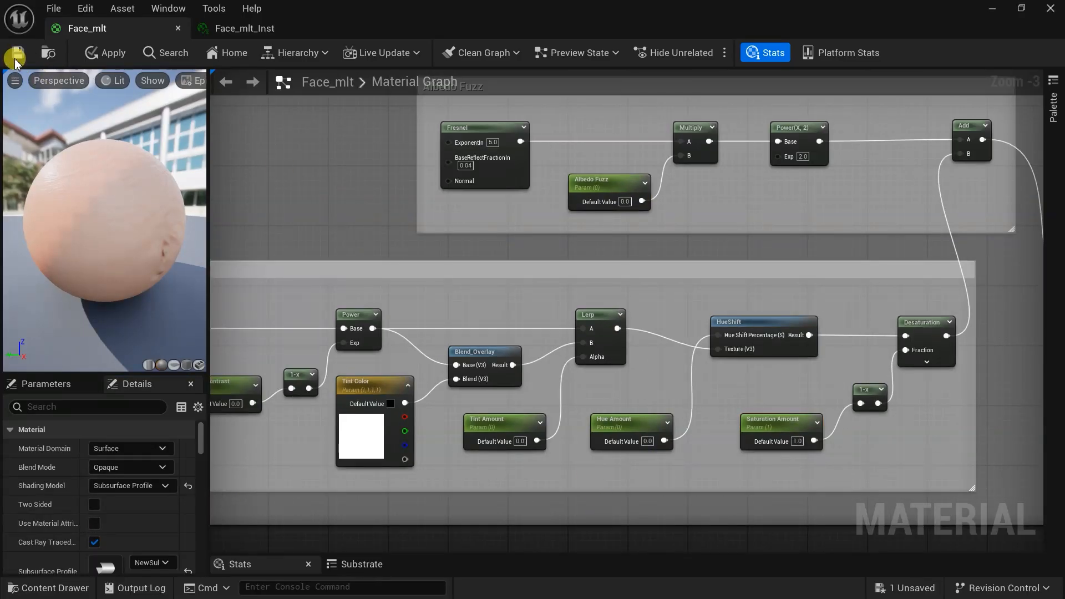
# Step: Move the comment groups beneath Basecolor further down and return to the Albedo Fuzz nodes
pyautogui.scroll(-8, 549, 373)
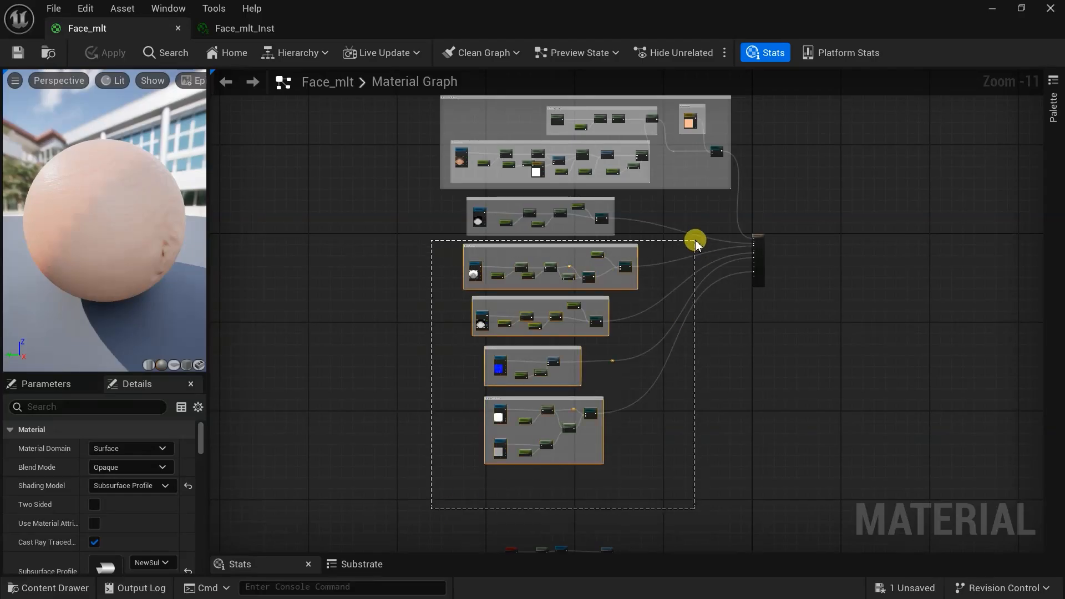
pyautogui.moveTo(695, 242); pyautogui.dragTo(695, 243)
pyautogui.scroll(7, 605, 285)
pyautogui.moveTo(735, 325); pyautogui.dragTo(752, 466)
pyautogui.moveTo(728, 352); pyautogui.dragTo(760, 393, button='right')
pyautogui.scroll(4, 626, 253)
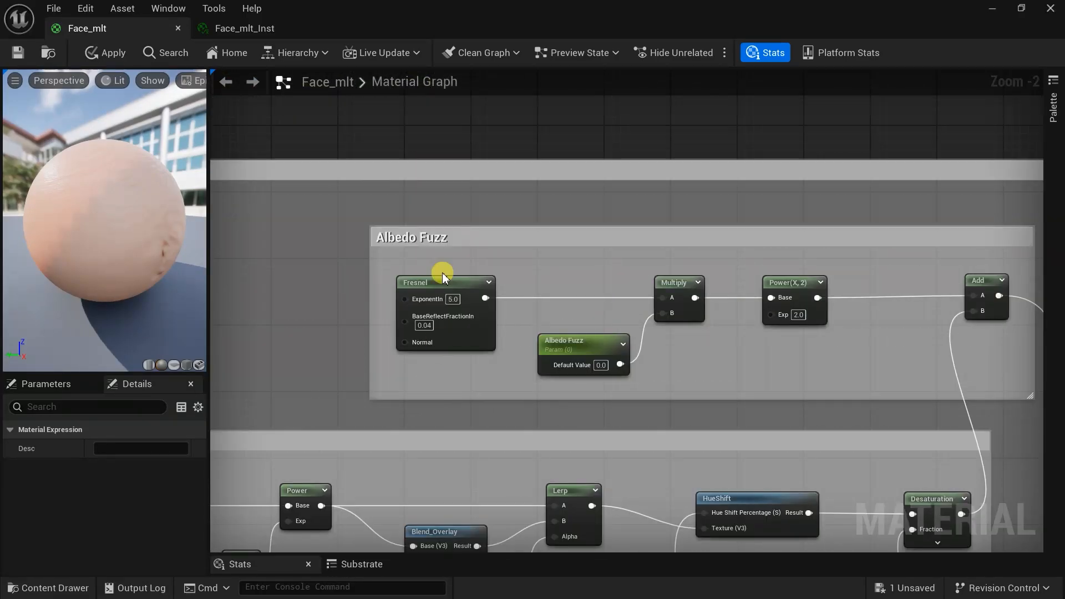
# Step: Duplicate the Albedo Fuzz group's Fresnel, Multiply, Power and Add nodes into the Specular group, beneath the Specular Contrast nodes
pyautogui.moveTo(944, 300); pyautogui.dragTo(982, 289)
pyautogui.scroll(-3, 820, 336)
pyautogui.moveTo(731, 400); pyautogui.dragTo(638, 77, button='right')
pyautogui.scroll(1, 530, 323)
pyautogui.click(524, 319)
pyautogui.hotkey('ctrl', 'v')
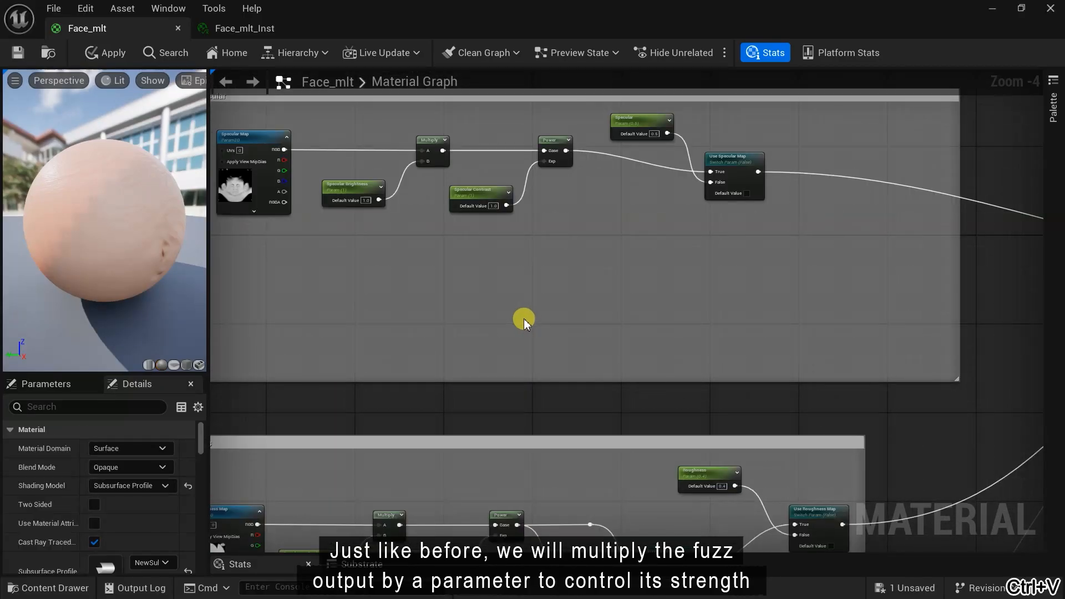
pyautogui.moveTo(542, 322); pyautogui.dragTo(656, 322)
# Step: Connect the output of the Power node driven by Specular Contrast to input A of the copied Add node
pyautogui.scroll(4, 599, 280)
pyautogui.moveTo(657, 323); pyautogui.dragTo(645, 403, button='right')
pyautogui.moveTo(522, 104); pyautogui.dragTo(646, 379)
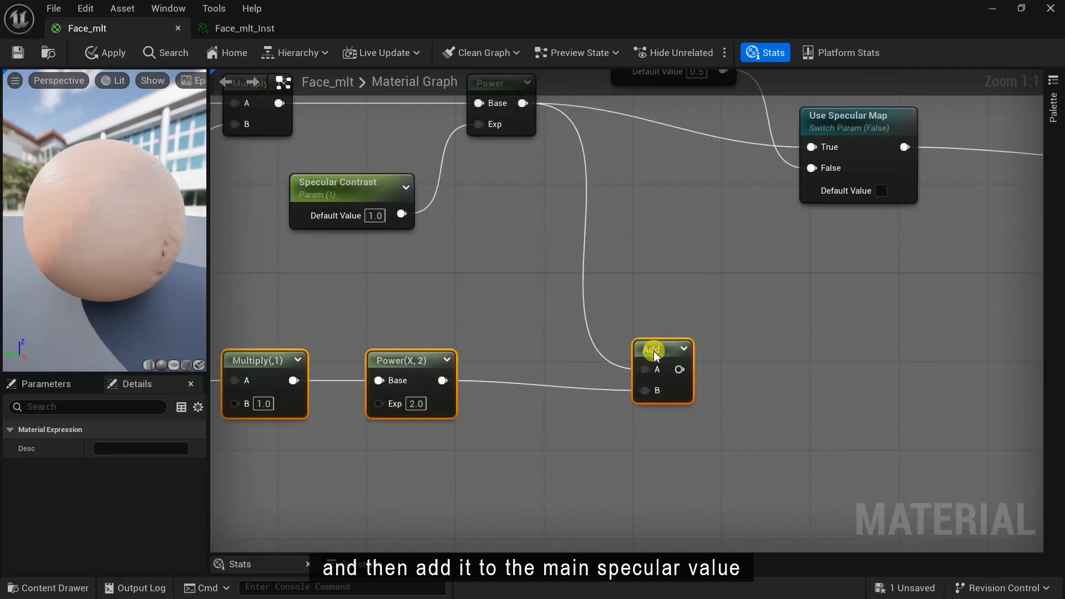
# Step: Add a scalar parameter named Specular Fuzz on the Fresnel Multiply node's B input and place it beside the node
pyautogui.scroll(-2, 650, 378)
pyautogui.moveTo(604, 402); pyautogui.dragTo(876, 355, button='right')
pyautogui.click(590, 352)
pyautogui.scroll(1, 590, 352)
pyautogui.moveTo(611, 344); pyautogui.dragTo(536, 392)
pyautogui.write('sca')
pyautogui.click(592, 261)
pyautogui.write('Specular Fuzz')
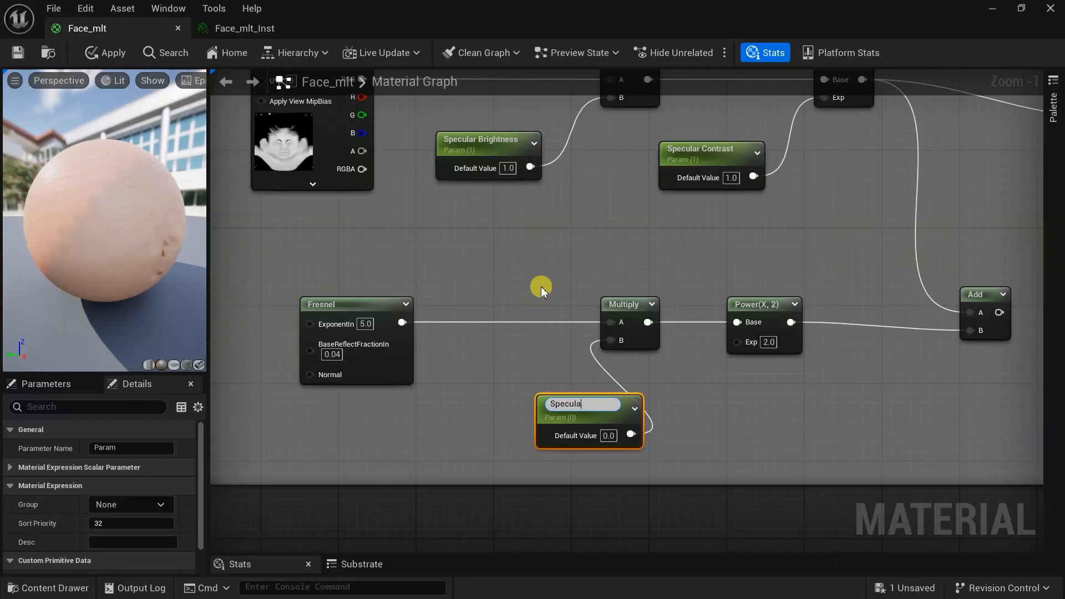
pyautogui.moveTo(577, 422); pyautogui.dragTo(510, 393)
pyautogui.scroll(-2, 509, 401)
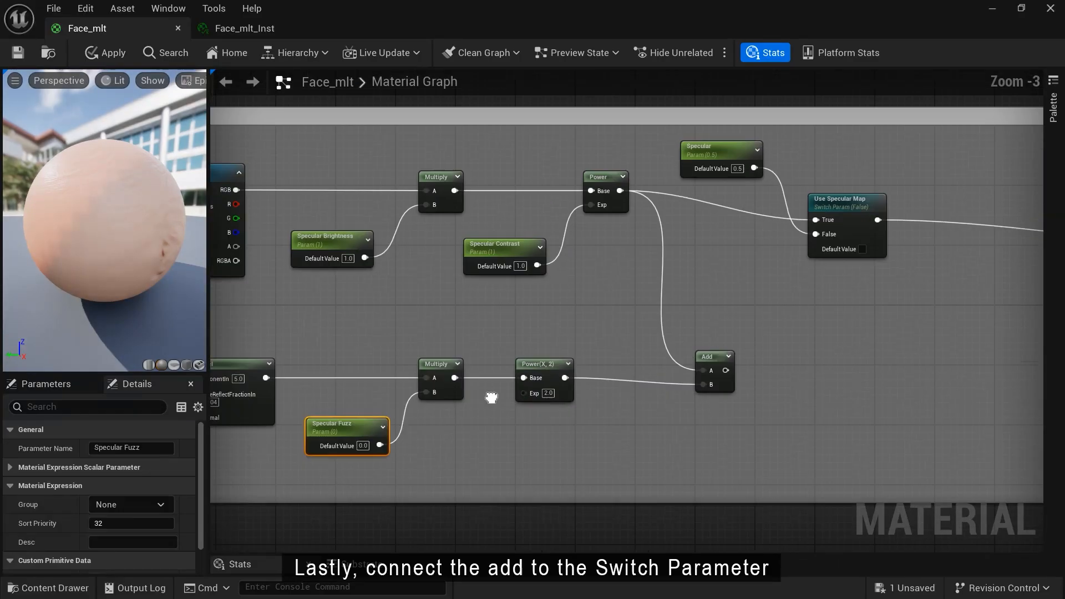
# Step: Connect the Add output to the True input of Use Specular Map and shift the switch and Specular parameter nodes for spacing
pyautogui.scroll(1, 765, 290)
pyautogui.moveTo(663, 429); pyautogui.dragTo(763, 277)
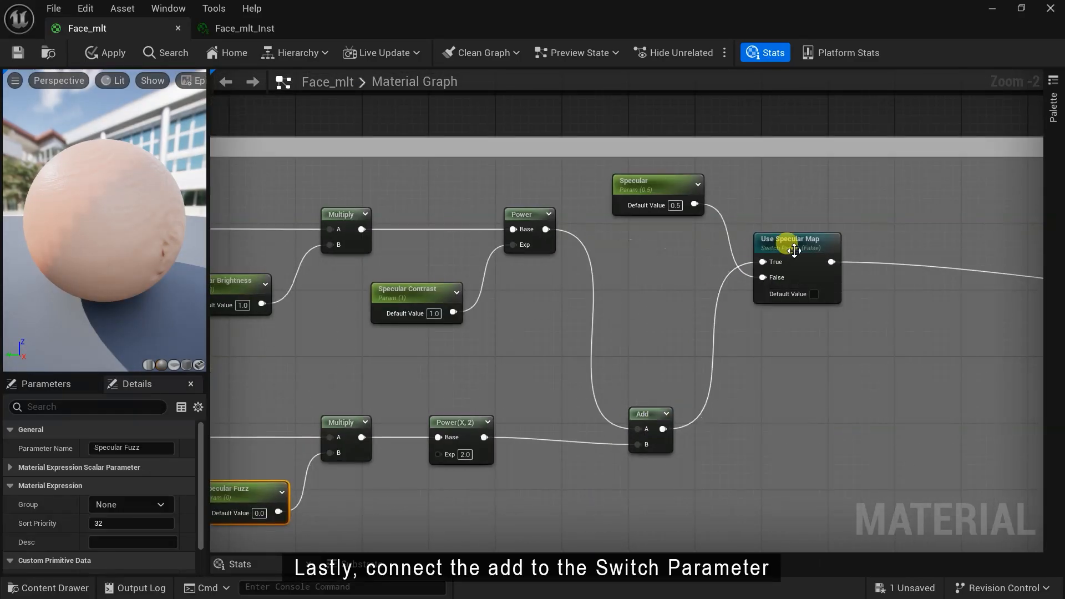
pyautogui.moveTo(784, 240); pyautogui.dragTo(870, 290)
pyautogui.moveTo(661, 183); pyautogui.dragTo(742, 209)
# Step: Group the Fresnel nodes in a comment titled Specular Fuzz and resize the surrounding Specular comment's width
pyautogui.scroll(-1, 246, 307)
pyautogui.moveTo(246, 306); pyautogui.dragTo(822, 430)
pyautogui.write('cS')
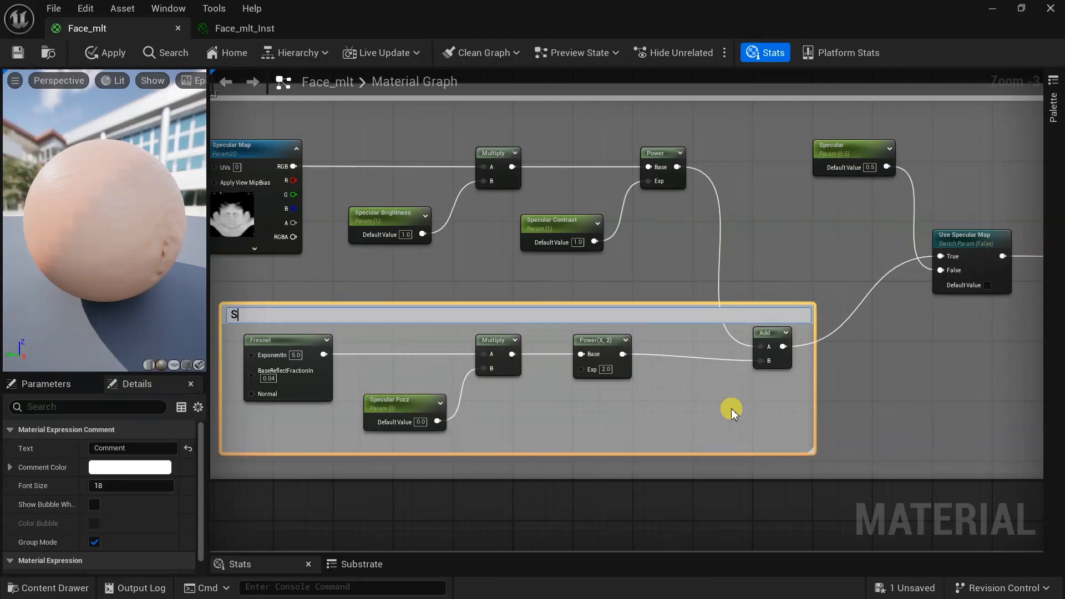
pyautogui.click(917, 403)
pyautogui.moveTo(570, 278); pyautogui.dragTo(673, 476, button='right')
pyautogui.scroll(-2, 597, 383)
pyautogui.moveTo(596, 384); pyautogui.dragTo(516, 360, button='right')
pyautogui.moveTo(879, 327); pyautogui.dragTo(821, 317)
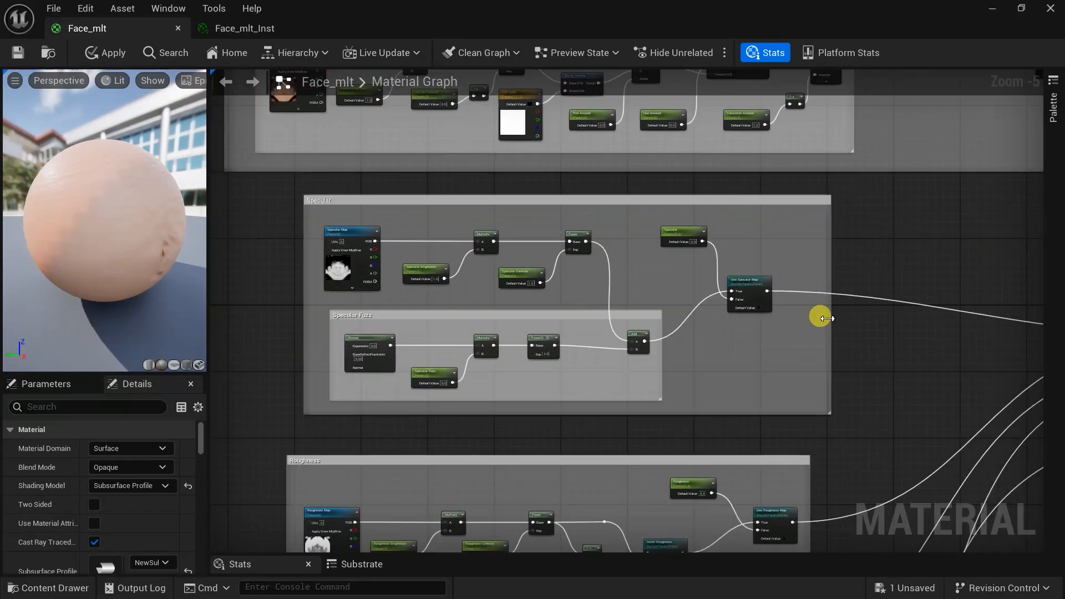
# Step: Assign the Specular Fuzz parameter to the Specular group with sort priority 1, and save the material
pyautogui.scroll(1, 621, 327)
pyautogui.moveTo(465, 409); pyautogui.dragTo(618, 427, button='right')
pyautogui.scroll(1, 618, 428)
pyautogui.click(646, 219)
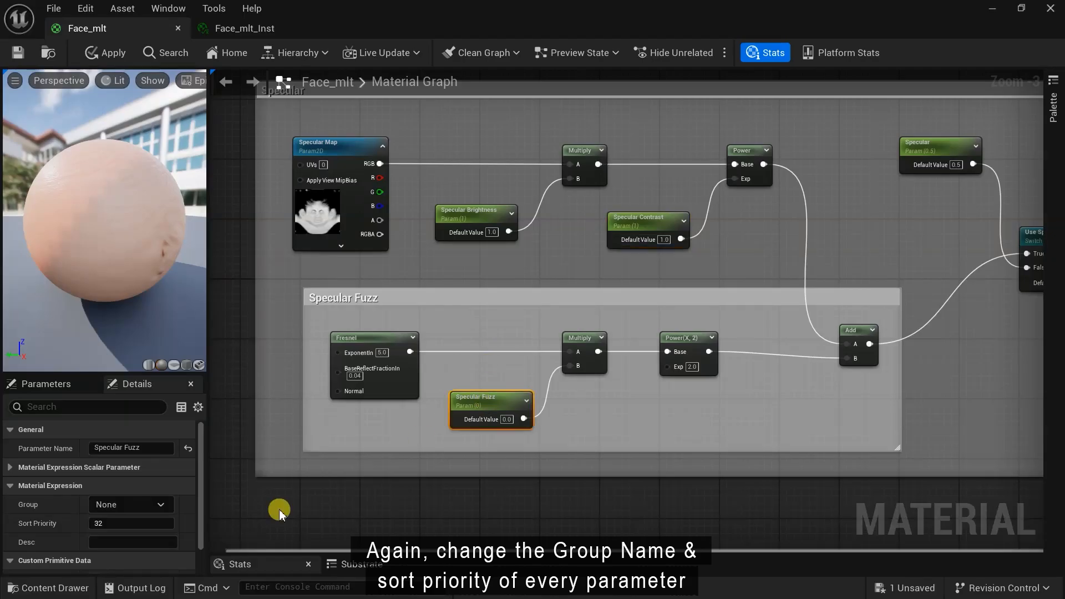
pyautogui.click(149, 502)
pyautogui.click(109, 575)
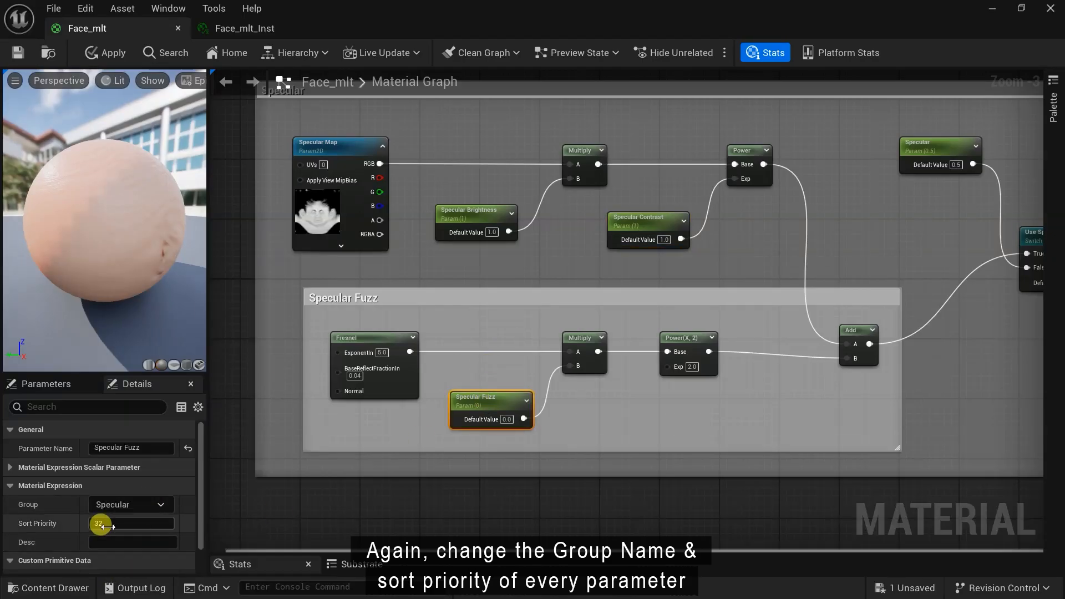
pyautogui.click(101, 523)
pyautogui.write('1')
pyautogui.click(402, 500)
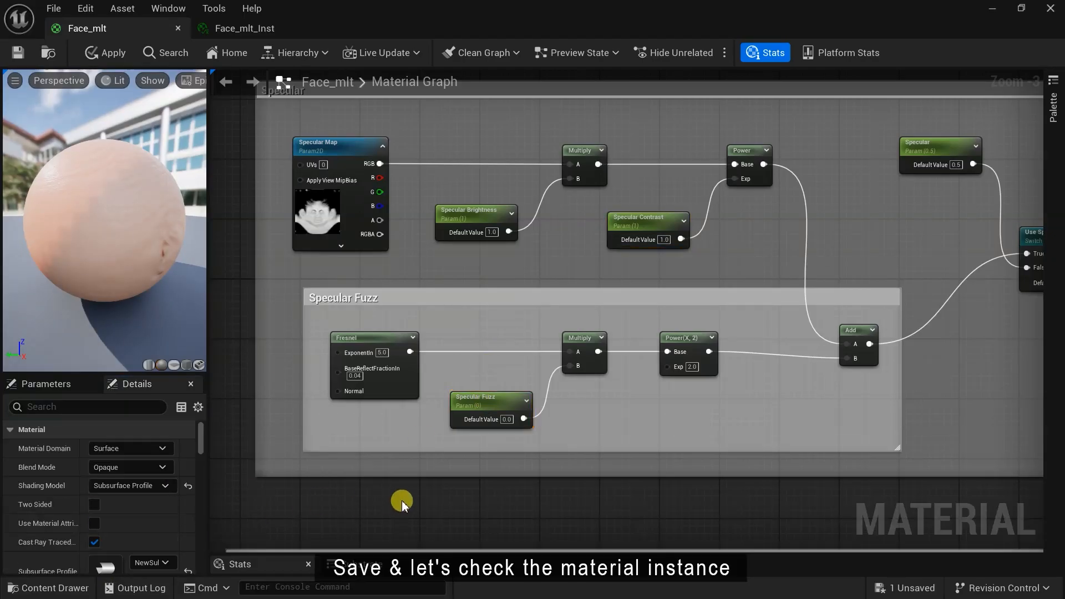
pyautogui.click(18, 54)
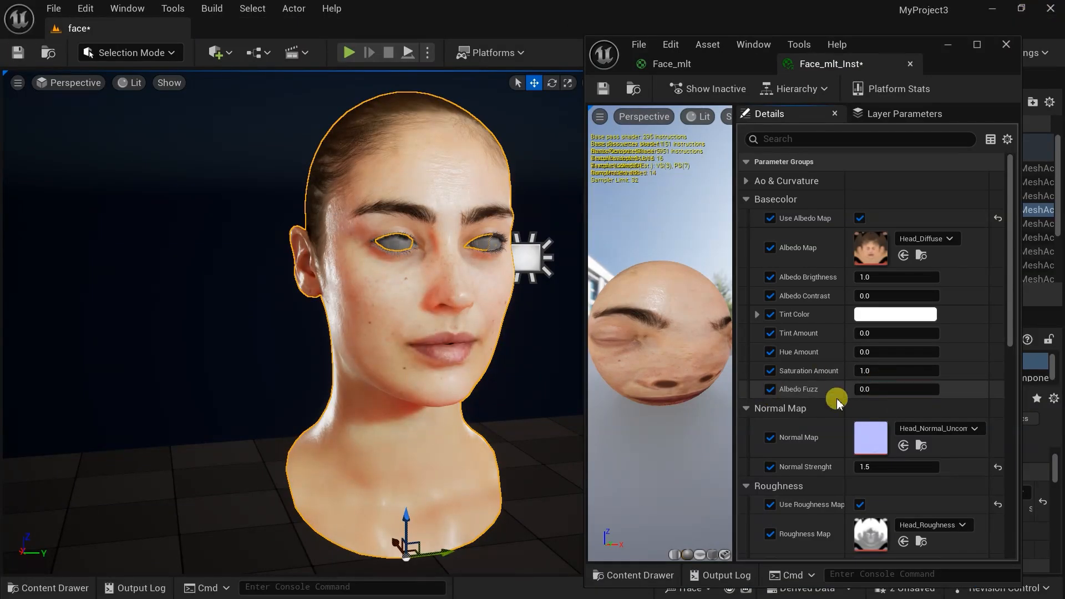
# Step: In the Face_mlt_Inst material instance, try Albedo Fuzz at 0.5 and settle it at 0.6
pyautogui.click(883, 389)
pyautogui.write('0.5')
pyautogui.press('Return')
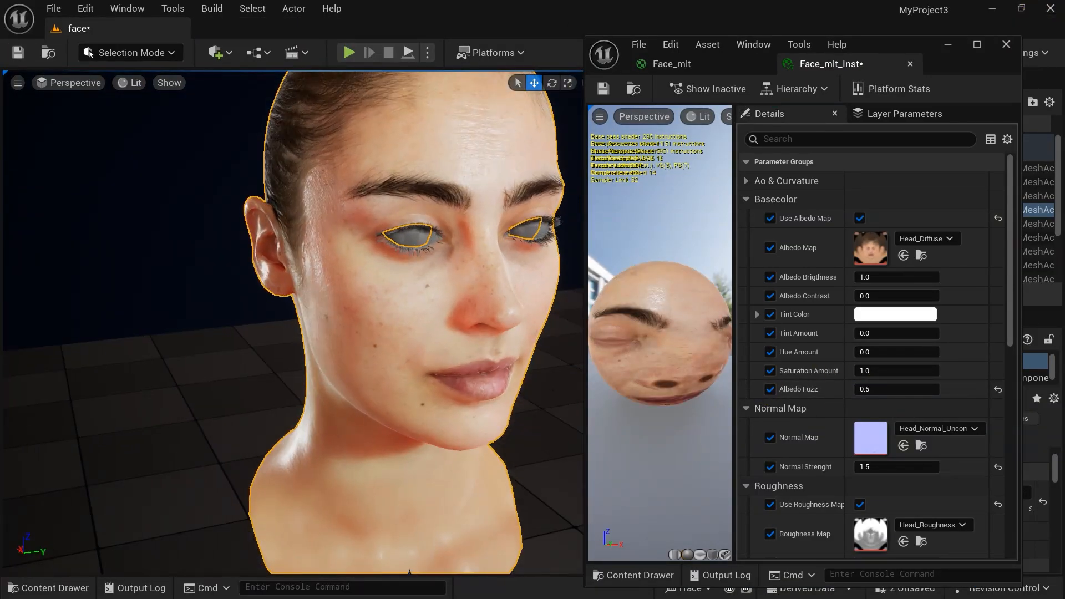
pyautogui.click(871, 389)
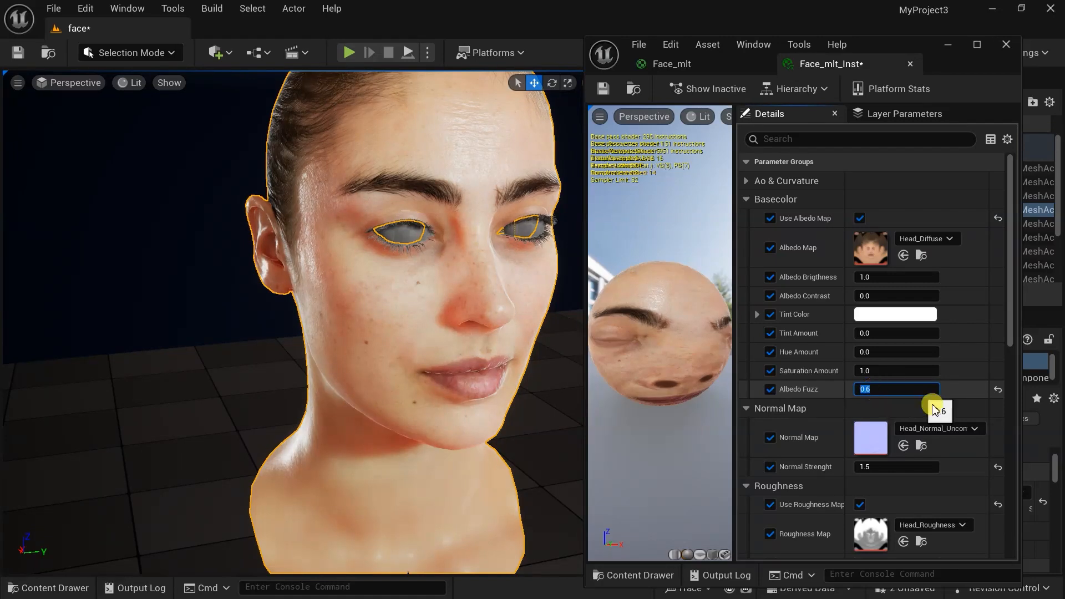
# Step: Set the instance's Specular Fuzz to 0.6 and save the material instance
pyautogui.scroll(-4, 877, 510)
pyautogui.moveTo(866, 511); pyautogui.dragTo(868, 511)
pyautogui.write('.')
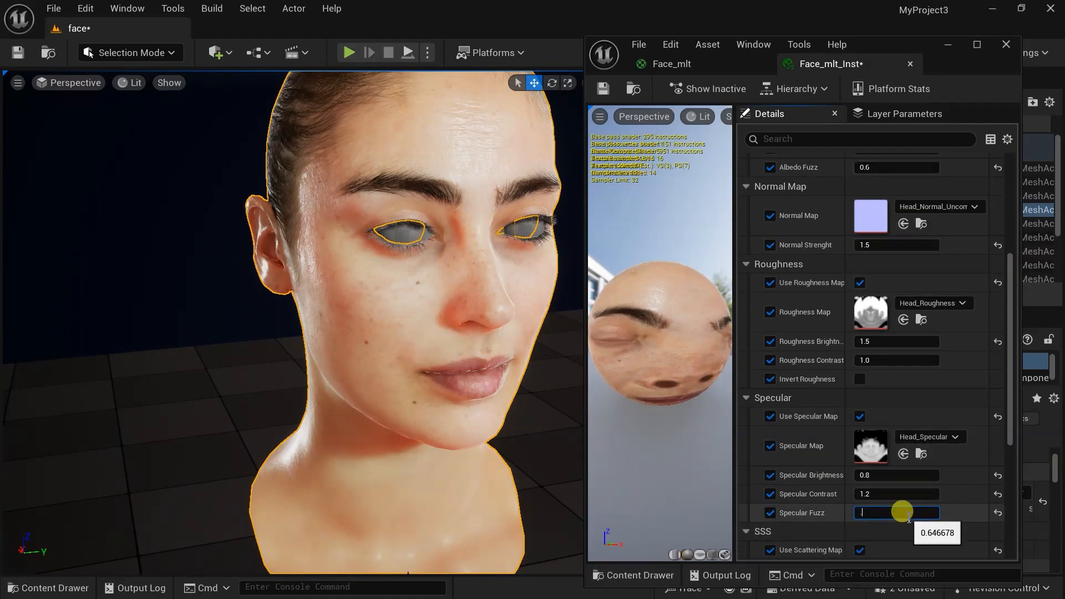
pyautogui.write('6')
pyautogui.press('Return')
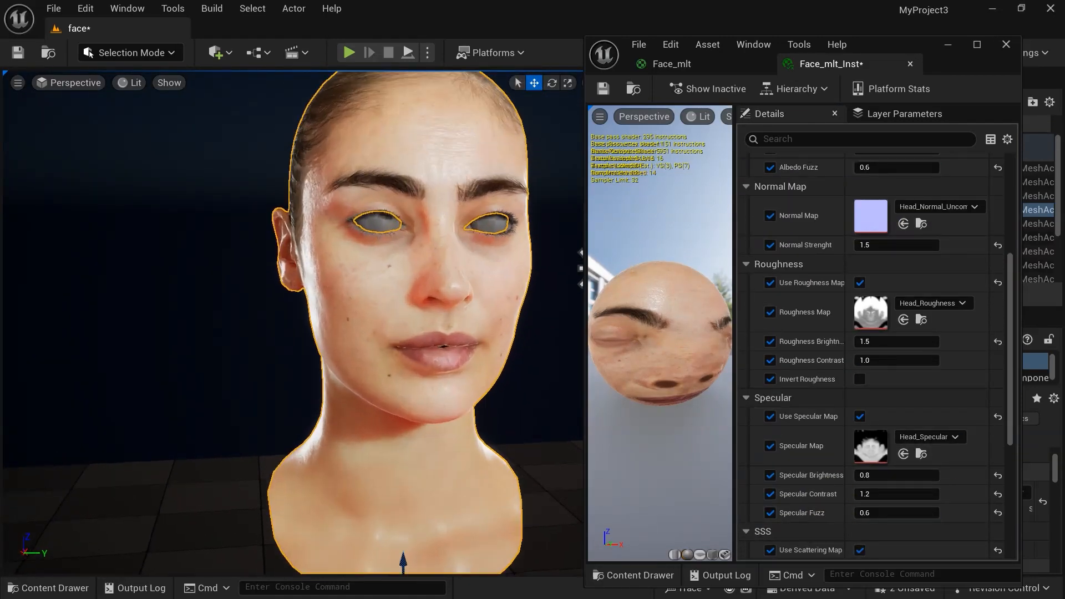
pyautogui.click(601, 89)
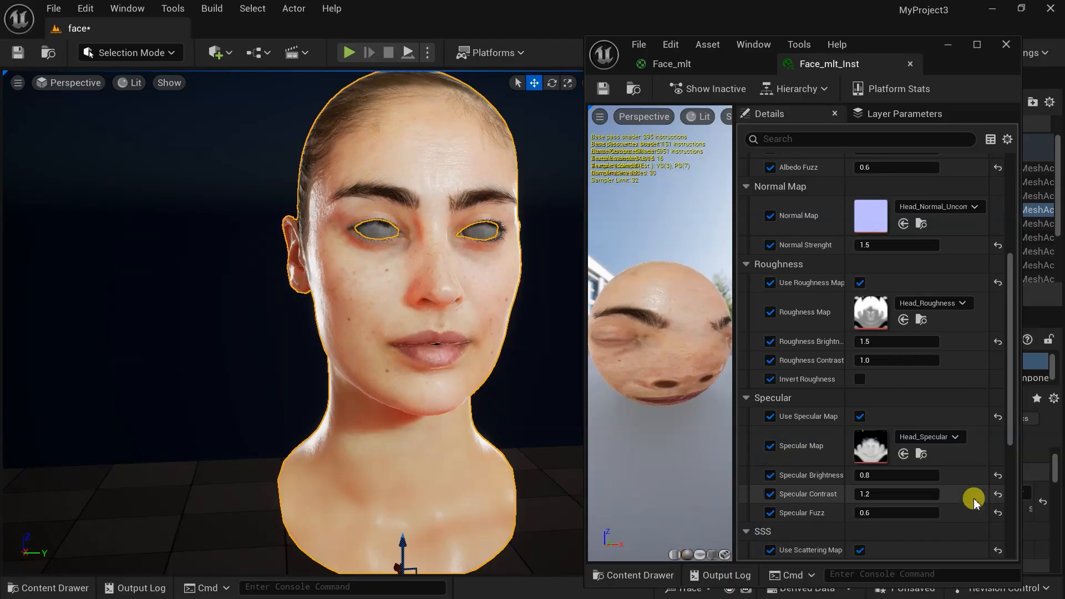
# Step: Return to the Face_mlt material graph and examine the Roughness group's nodes
pyautogui.click(668, 64)
pyautogui.click(977, 45)
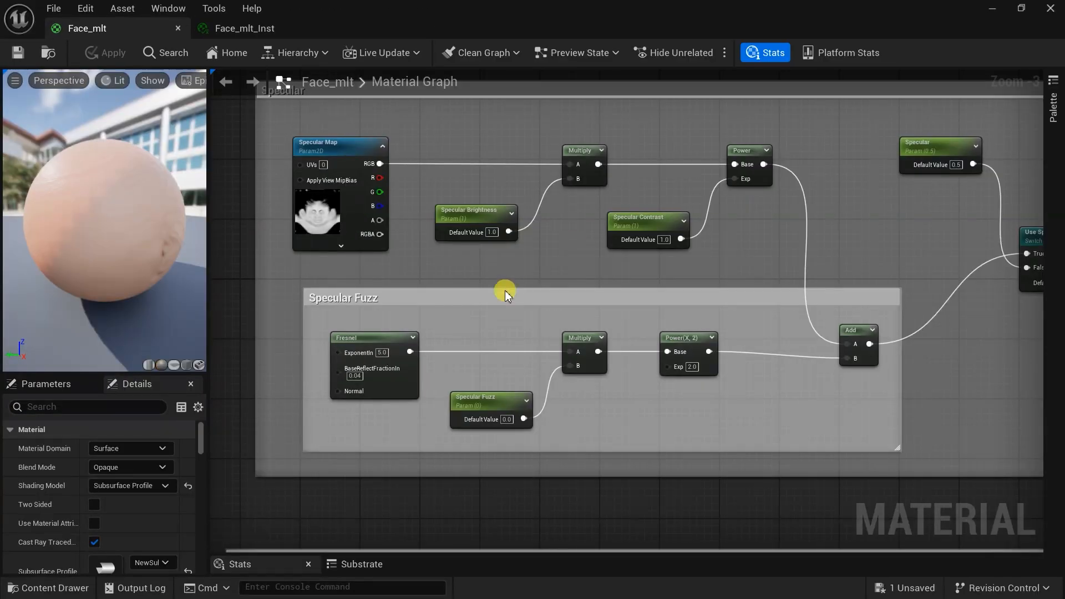
pyautogui.scroll(-4, 505, 294)
pyautogui.scroll(1, 786, 373)
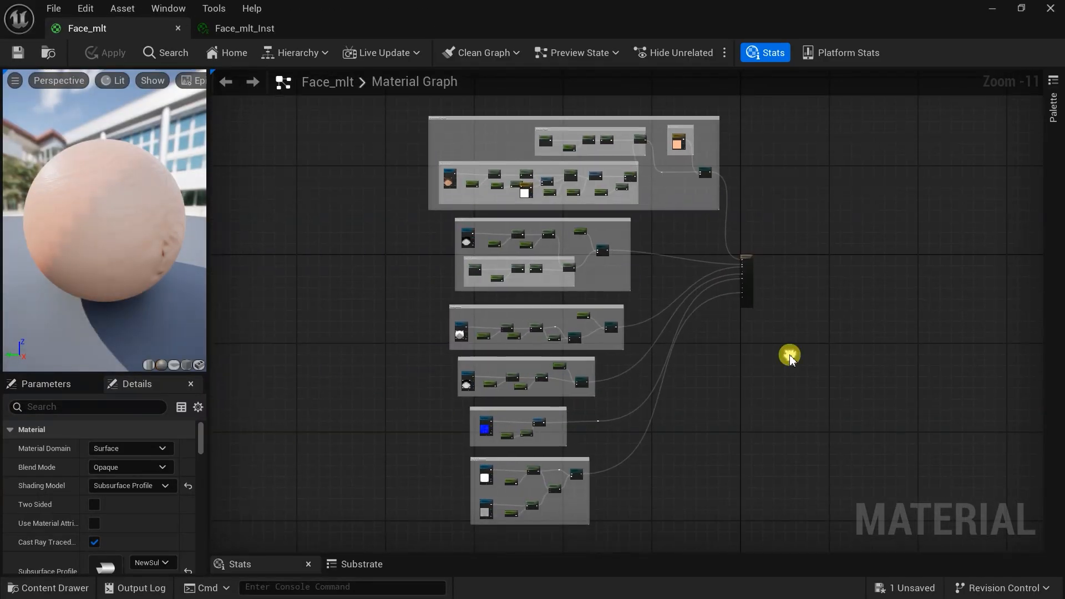
pyautogui.scroll(7, 426, 368)
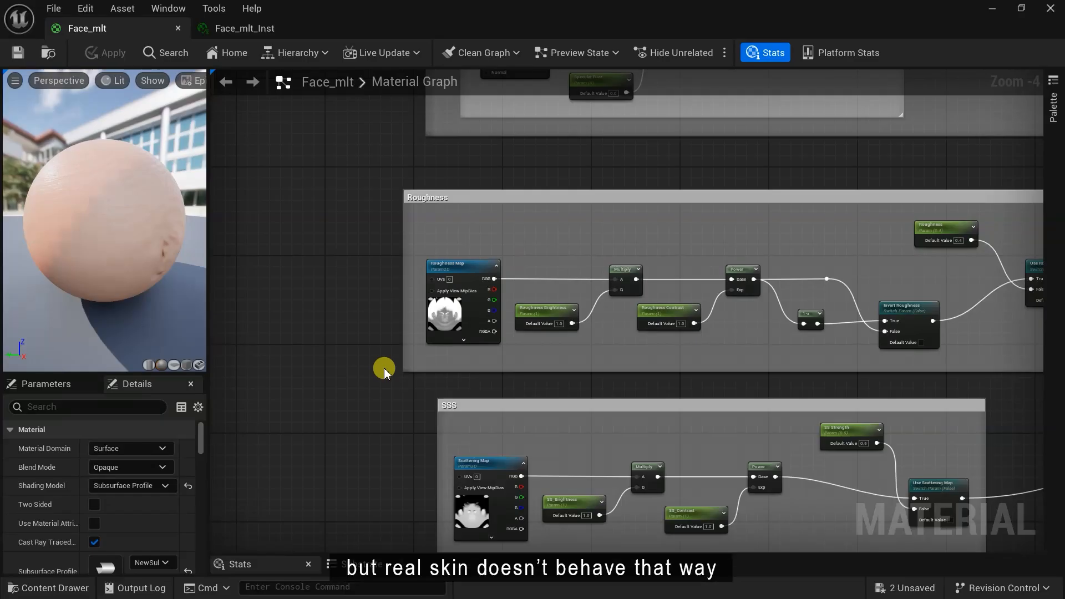
pyautogui.moveTo(384, 368); pyautogui.dragTo(375, 366, button='right')
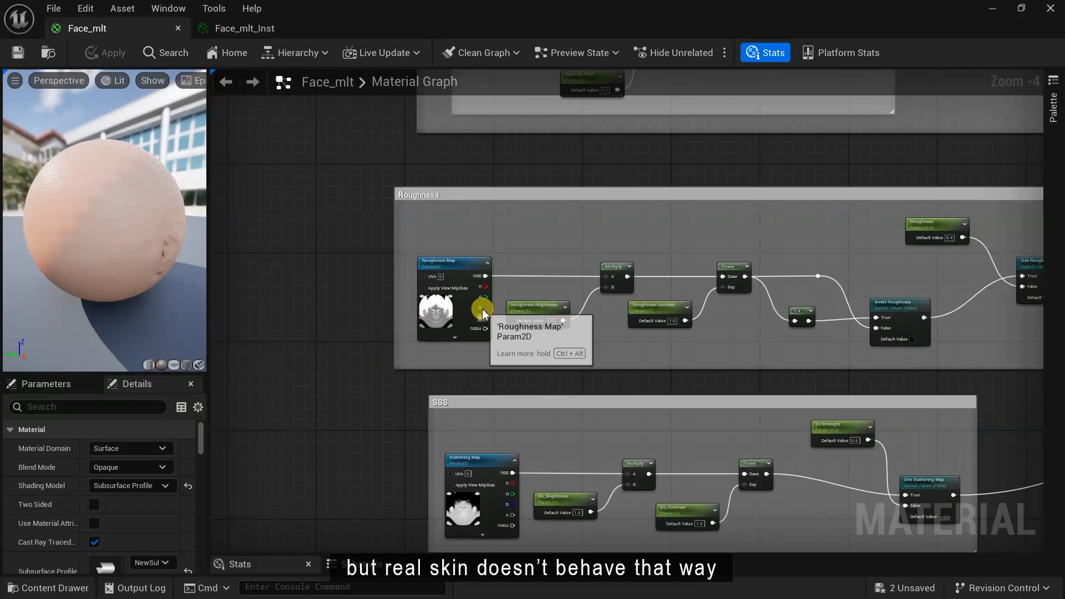
# Step: Check the head in the level and reopen the Face_mlt material from the project content
pyautogui.click(996, 8)
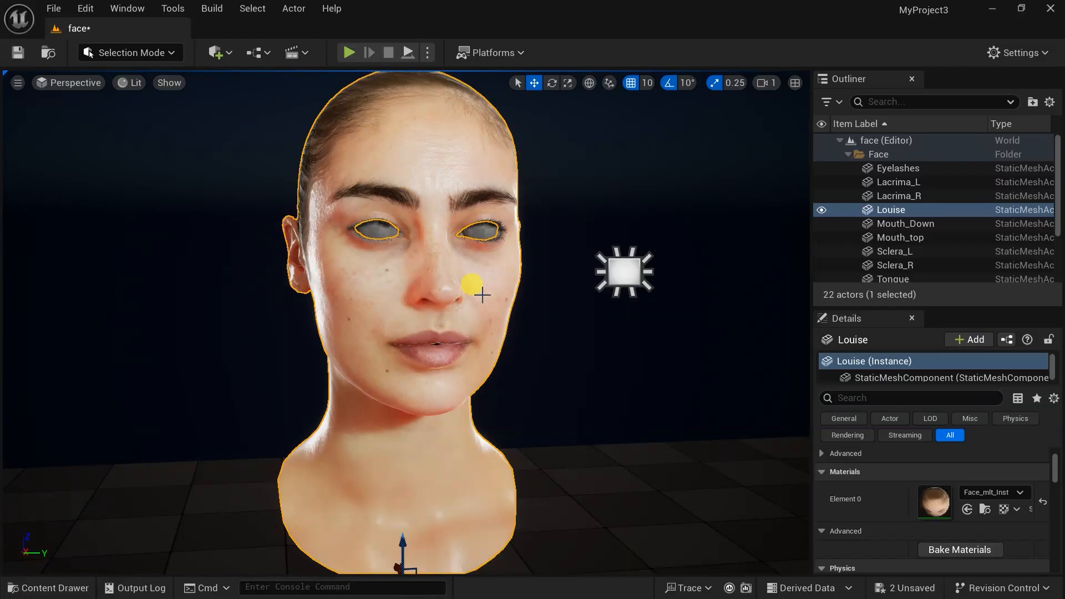
pyautogui.click(47, 587)
pyautogui.click(70, 465)
pyautogui.doubleClick(158, 447)
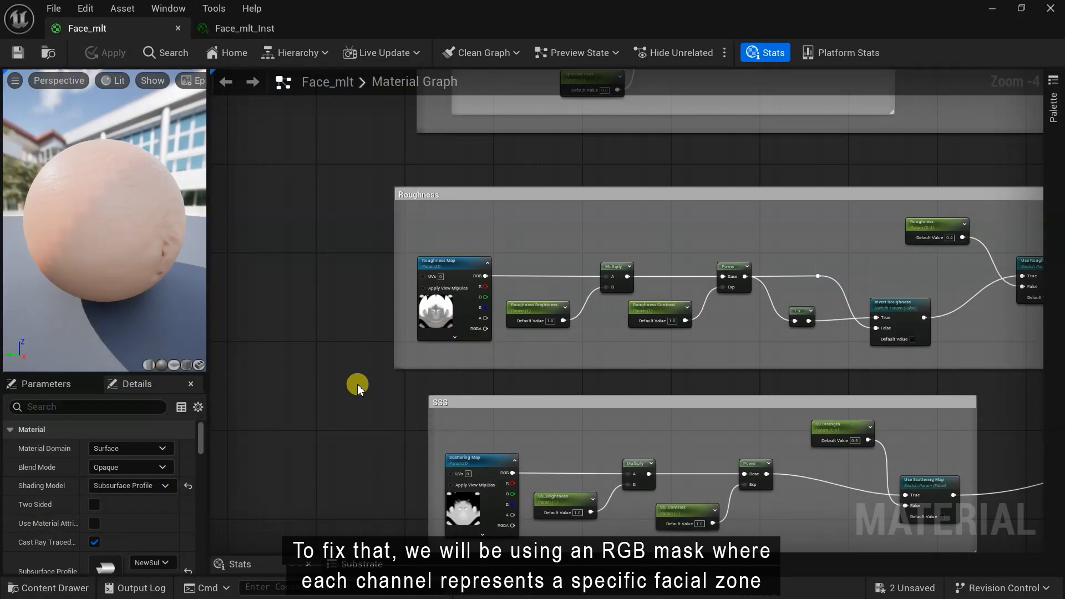
# Step: Move the SSS group and the two groups under it down, leaving free space below the Roughness group
pyautogui.scroll(-6, 356, 390)
pyautogui.moveTo(356, 390); pyautogui.dragTo(386, 169, button='right')
pyautogui.moveTo(376, 464); pyautogui.dragTo(624, 171)
pyautogui.moveTo(559, 174); pyautogui.dragTo(567, 307)
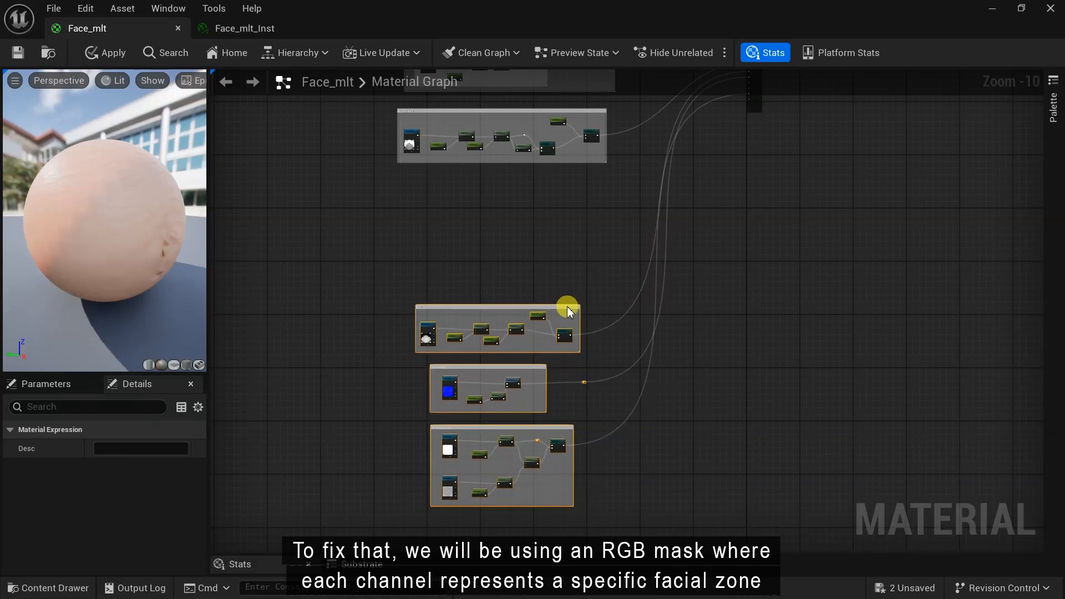
# Step: Move the Roughness group down and enlarge its comment box upward and to the right, leaving room above its nodes
pyautogui.scroll(2, 526, 111)
pyautogui.moveTo(526, 111); pyautogui.dragTo(550, 258, button='right')
pyautogui.moveTo(550, 258); pyautogui.dragTo(560, 403)
pyautogui.moveTo(561, 400); pyautogui.dragTo(572, 255)
pyautogui.click(676, 331)
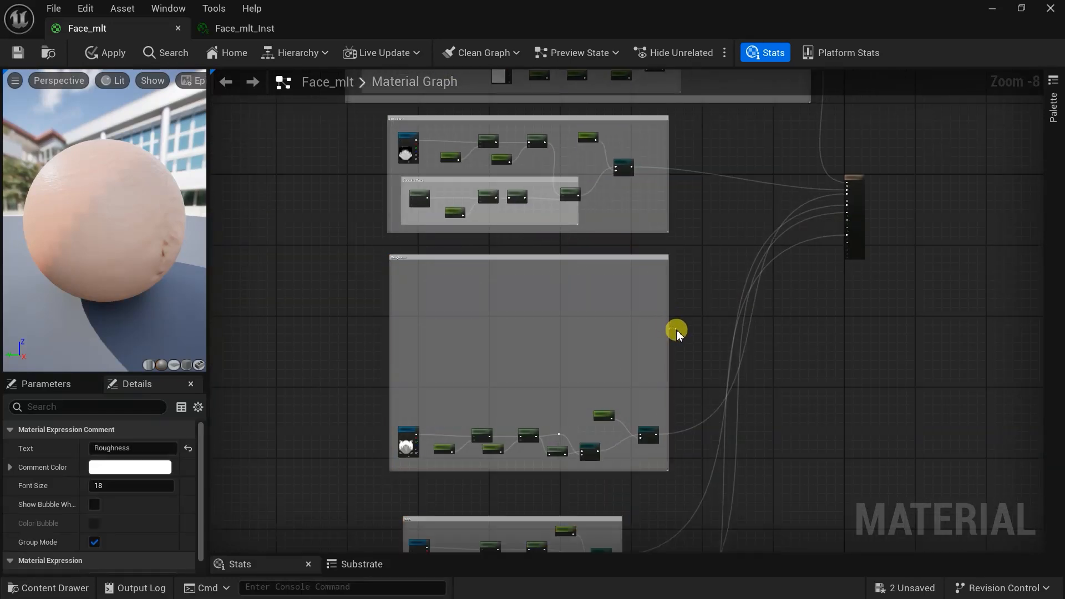
pyautogui.moveTo(670, 333); pyautogui.dragTo(706, 339)
pyautogui.scroll(1, 485, 387)
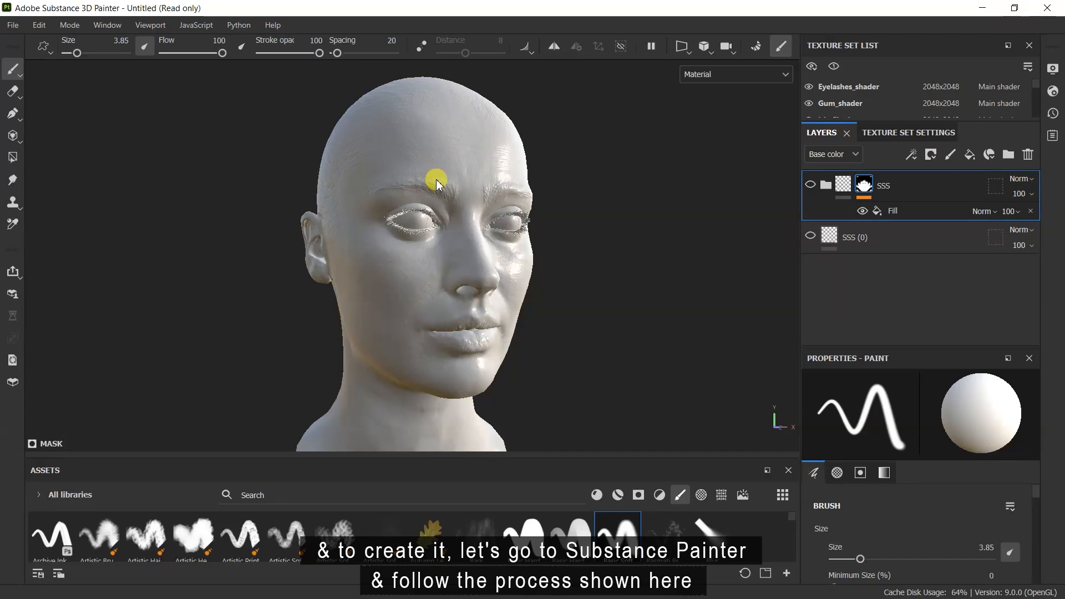
# Step: Switch to Substance 3D Painter and add the User0, User1 and User2 channels to the texture set
pyautogui.click(908, 132)
pyautogui.scroll(-3, 993, 211)
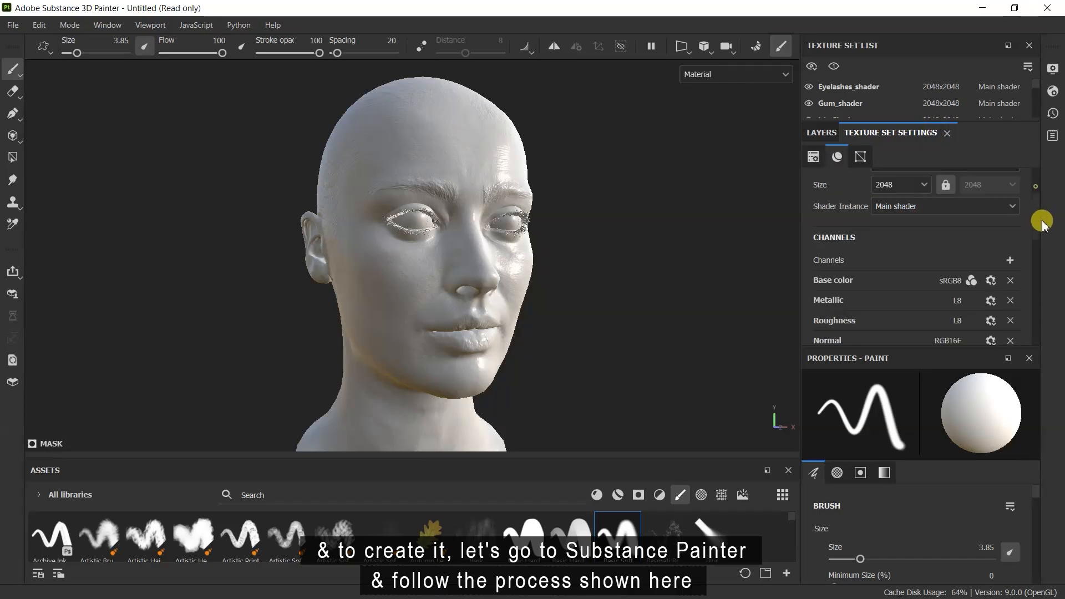
pyautogui.click(1010, 208)
pyautogui.click(1011, 519)
pyautogui.click(945, 352)
pyautogui.click(1010, 209)
pyautogui.click(996, 520)
pyautogui.click(945, 446)
pyautogui.click(1009, 207)
pyautogui.click(996, 520)
pyautogui.click(946, 383)
pyautogui.click(823, 133)
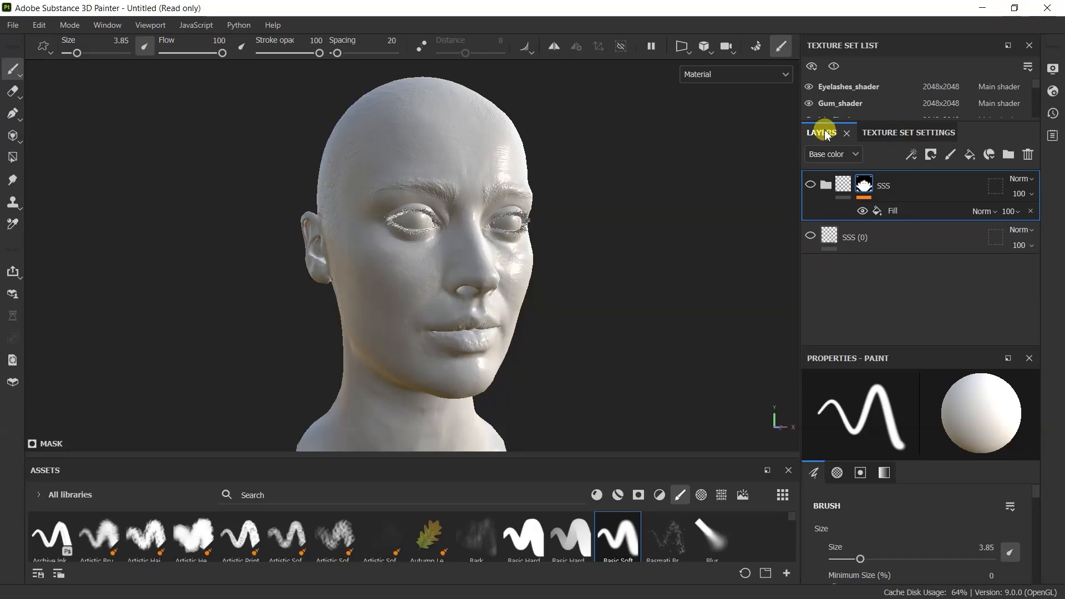
# Step: Add a fill layer limited to the roughness, User0, User1 and User2 channels, with roughness at 1
pyautogui.click(971, 154)
pyautogui.moveTo(1040, 407); pyautogui.dragTo(1050, 459)
pyautogui.click(916, 420)
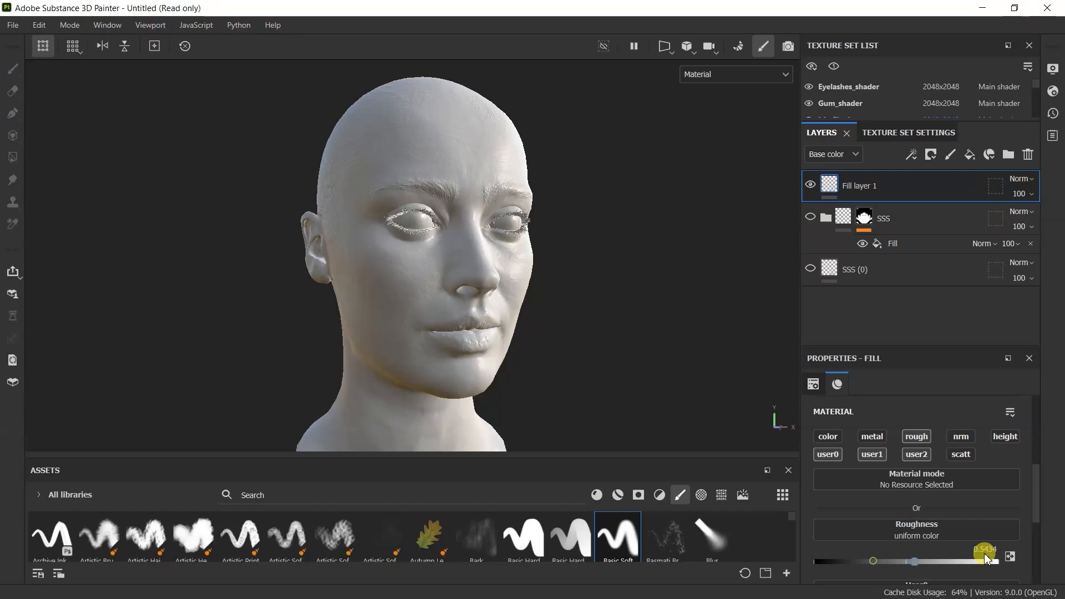
# Step: Set the fill layer's User channels to 0 and rename the layer Zero layer
pyautogui.moveTo(1037, 488); pyautogui.dragTo(1056, 534)
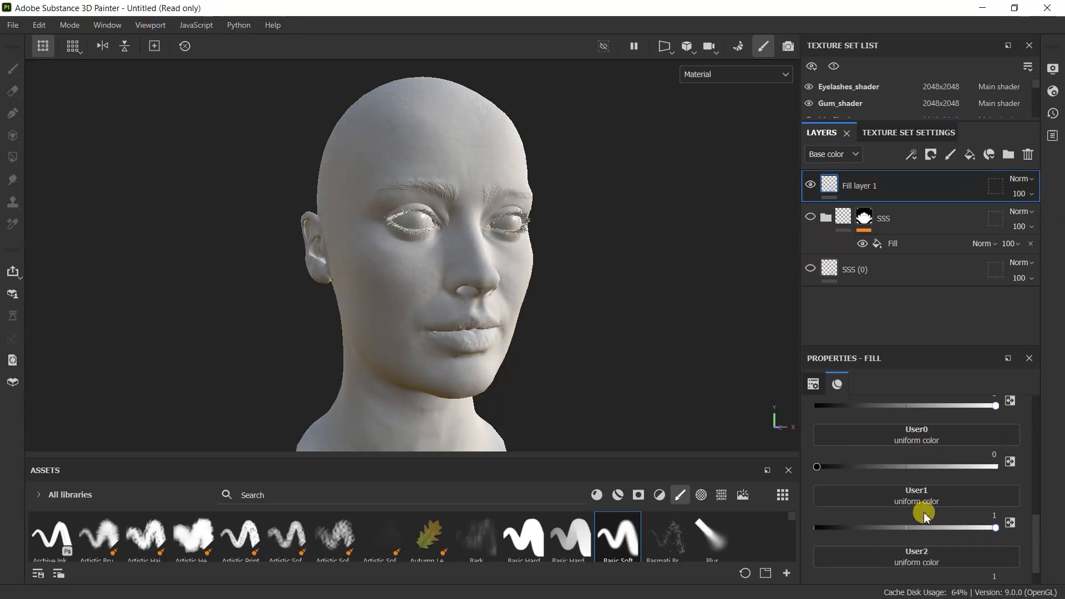
pyautogui.moveTo(809, 529); pyautogui.dragTo(804, 528)
pyautogui.scroll(-1, 997, 538)
pyautogui.moveTo(1036, 519); pyautogui.dragTo(1035, 416)
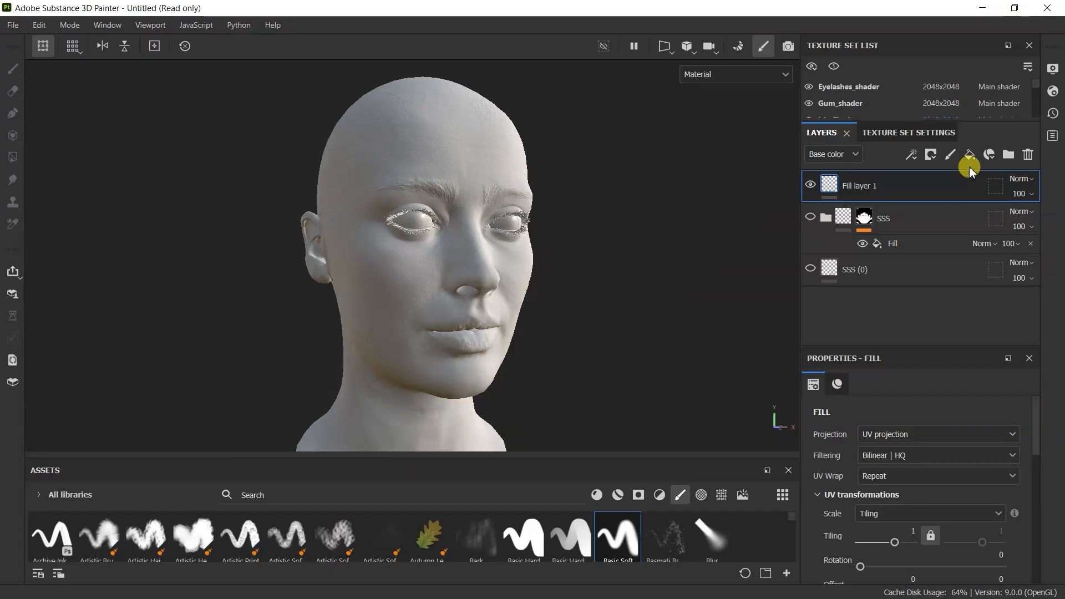
pyautogui.doubleClick(871, 187)
pyautogui.write('Zero layer')
# Step: Add another fill layer above Zero layer with only the color and User0 channels enabled
pyautogui.click(968, 154)
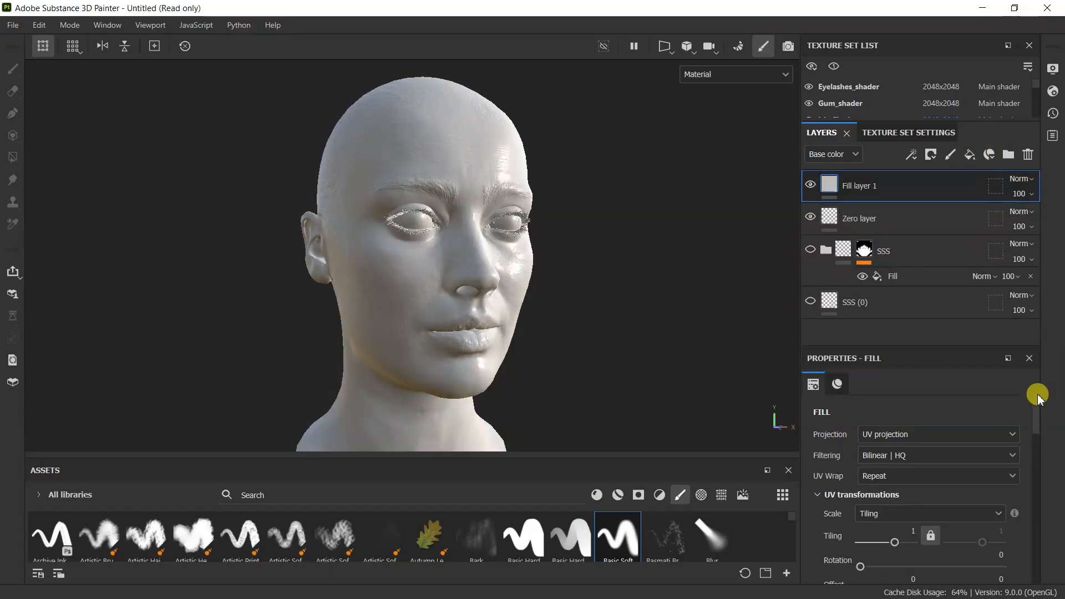
pyautogui.moveTo(1040, 395); pyautogui.dragTo(1046, 456)
pyautogui.click(829, 435)
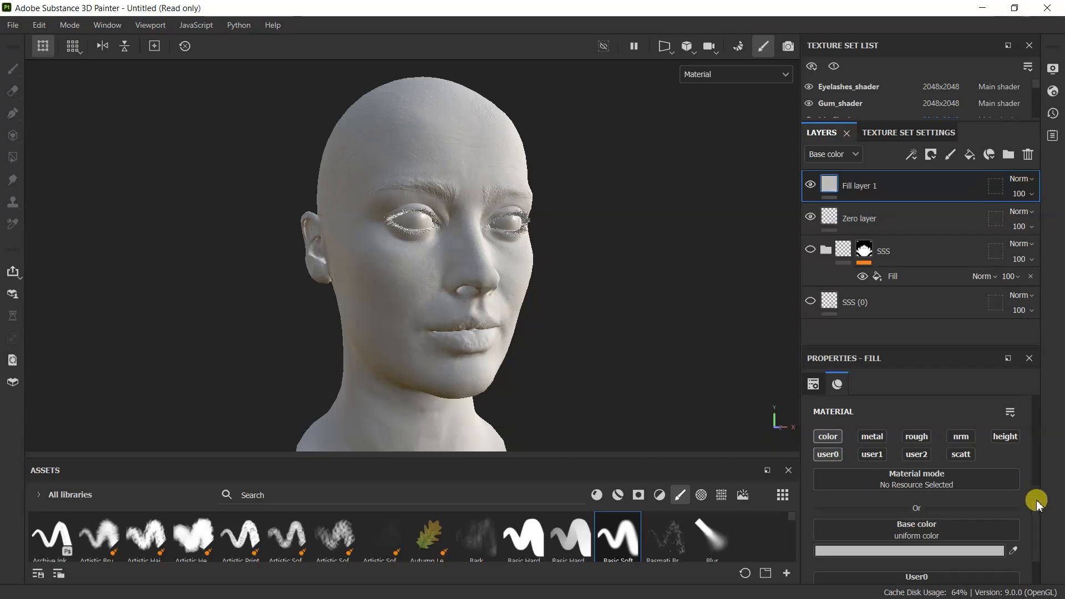
# Step: Set the new fill layer's base color to pure red, FF0000
pyautogui.scroll(-2, 1032, 516)
pyautogui.scroll(2, 1037, 522)
pyautogui.click(956, 558)
pyautogui.moveTo(882, 319); pyautogui.dragTo(942, 183)
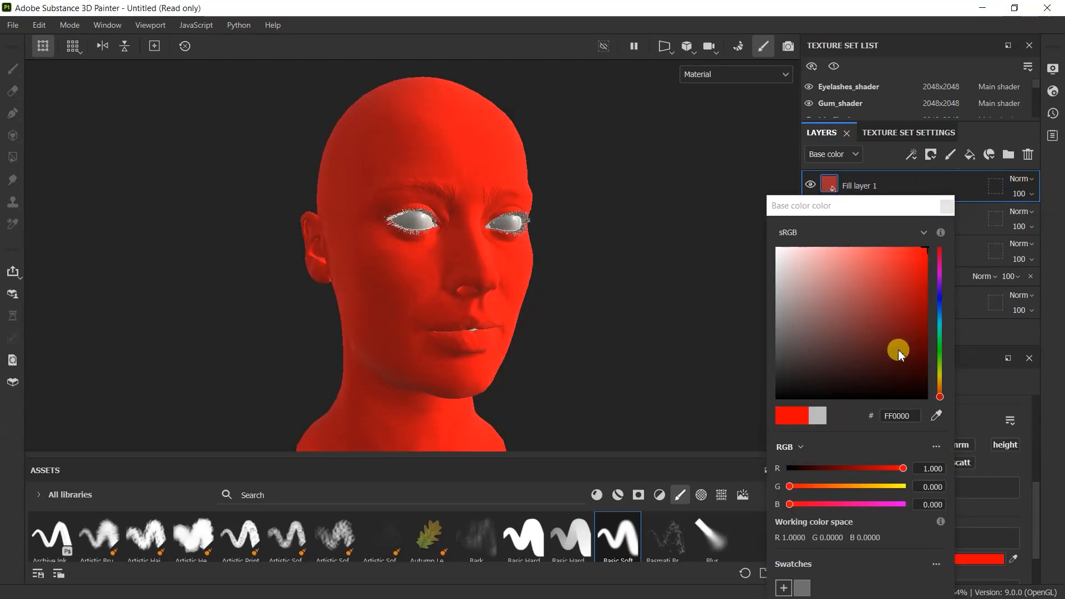
pyautogui.click(946, 207)
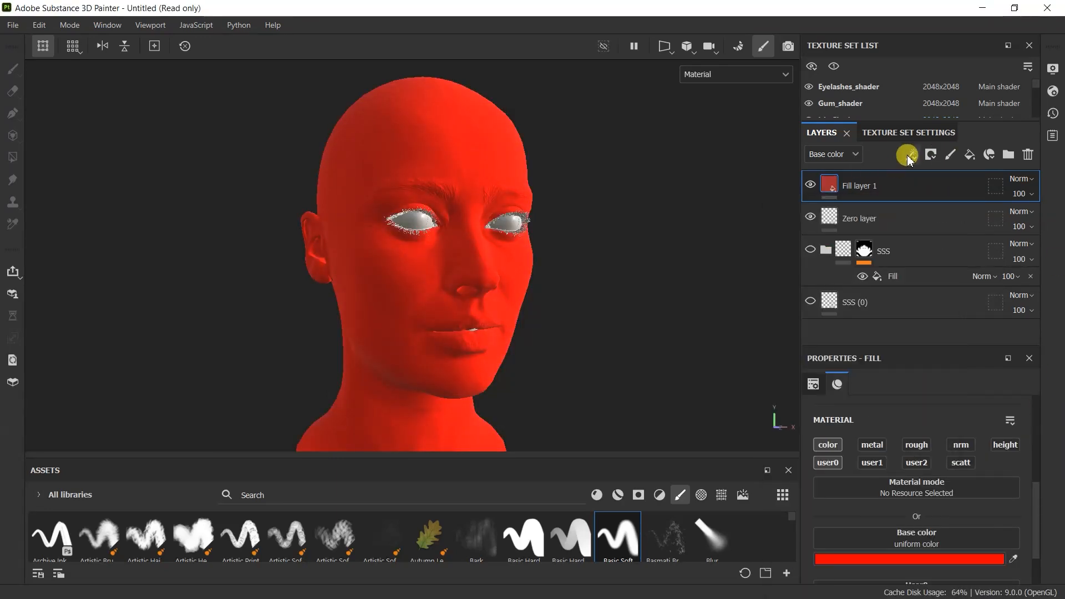
# Step: Add a black mask to the red fill layer and set the paint brush alignment to UV
pyautogui.rightClick(874, 165)
pyautogui.click(779, 27)
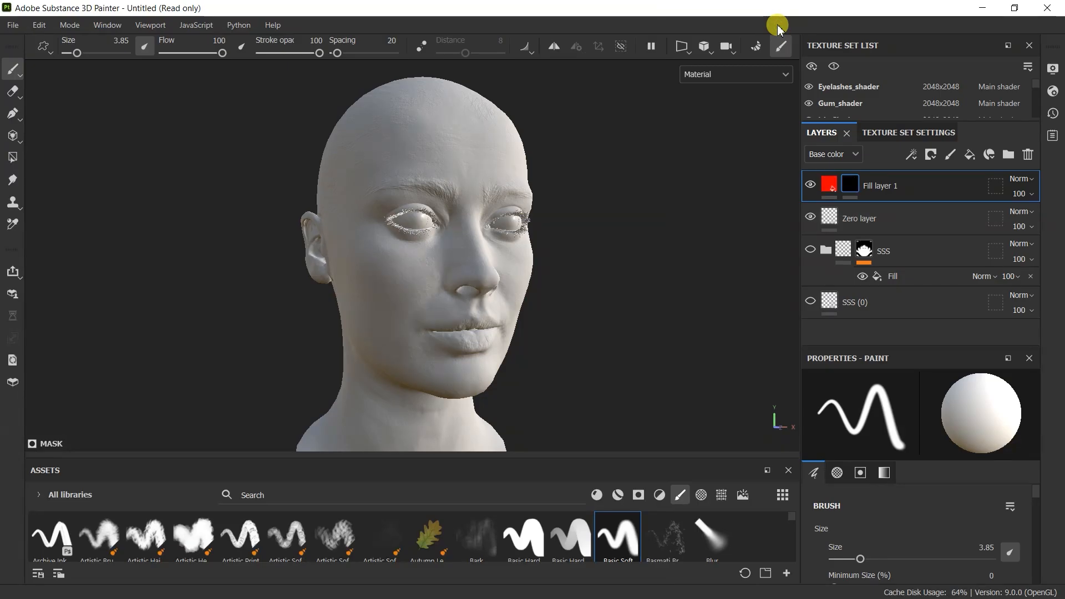
pyautogui.scroll(4, 599, 243)
pyautogui.scroll(-1, 1039, 499)
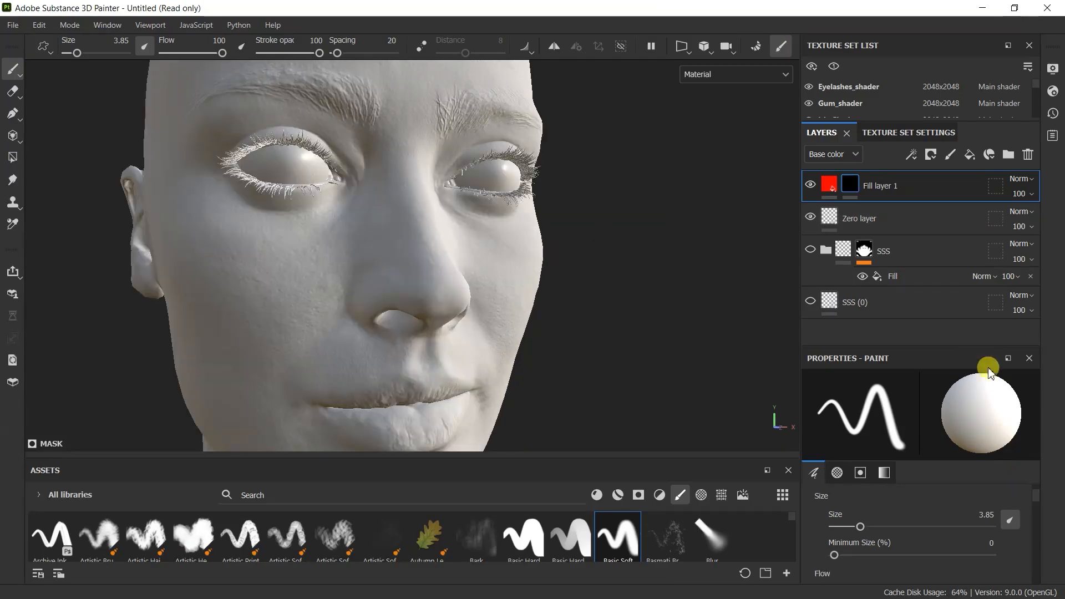
pyautogui.scroll(-6, 1036, 498)
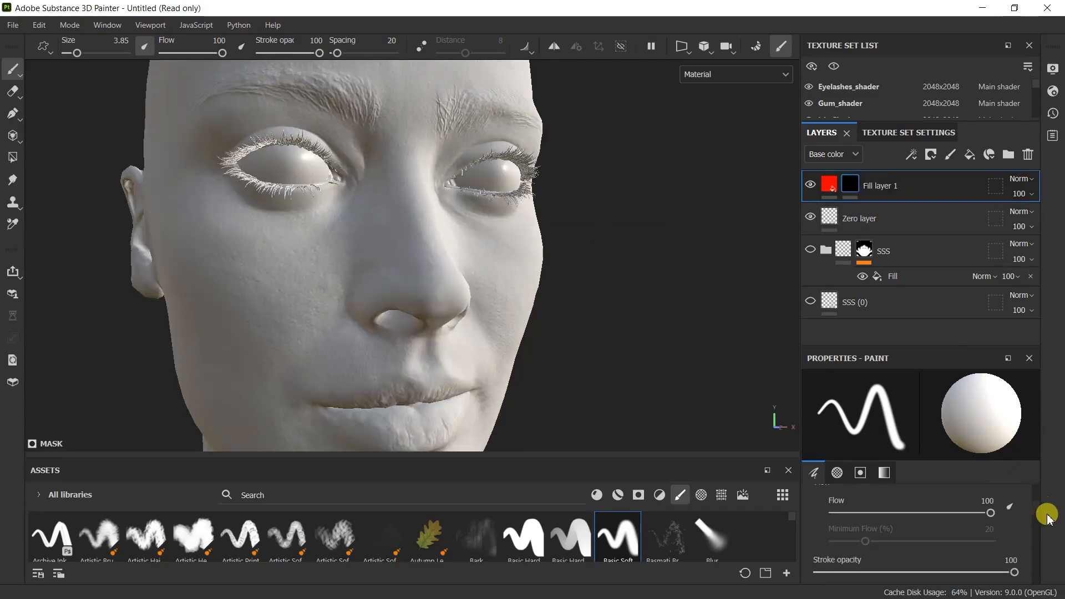
pyautogui.scroll(1, 1060, 549)
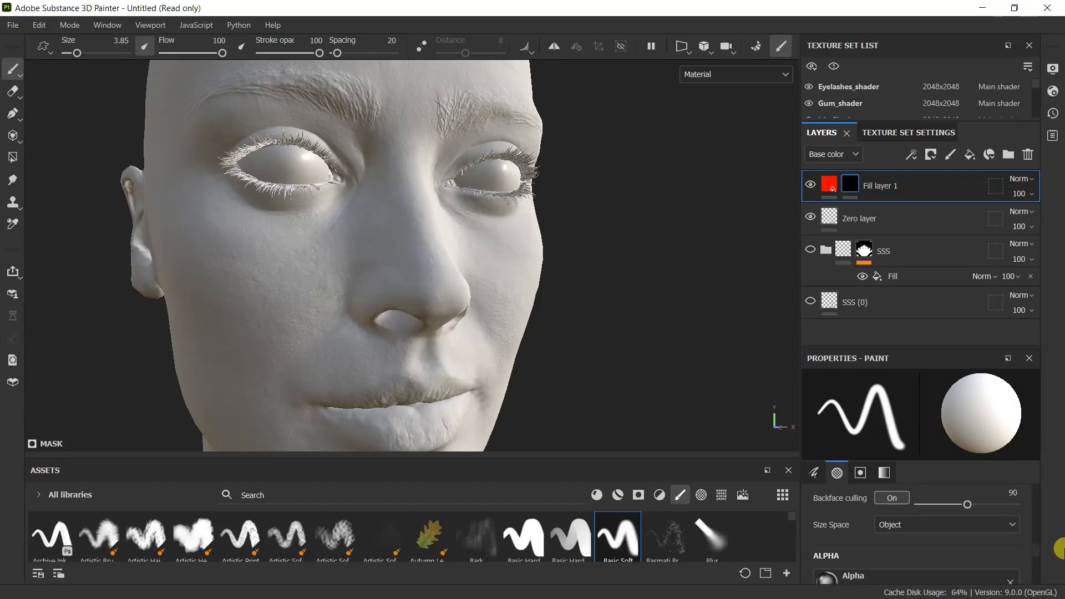
pyautogui.click(952, 506)
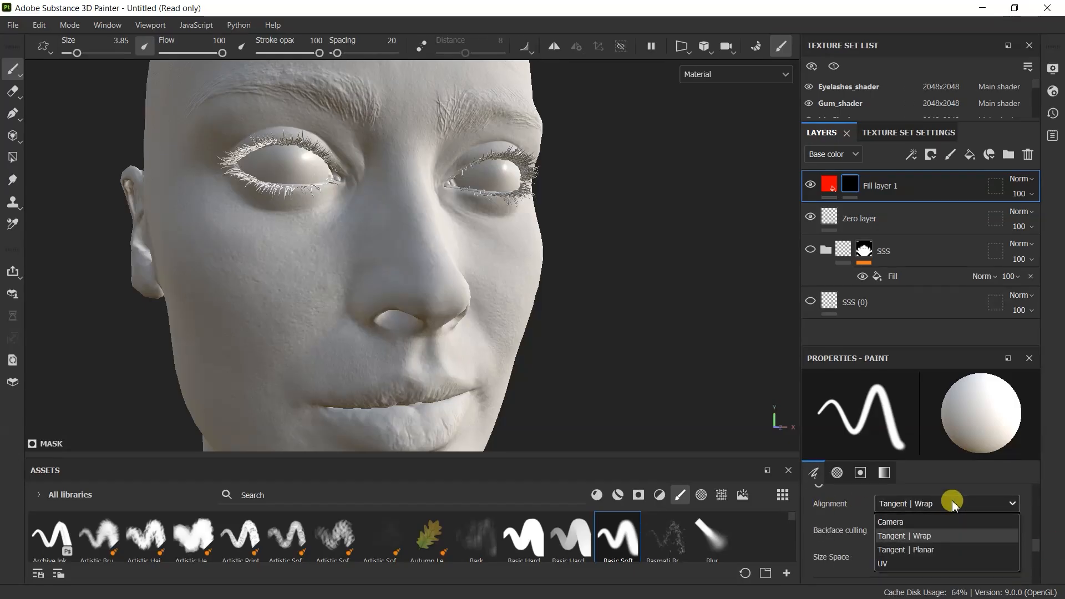
pyautogui.click(899, 563)
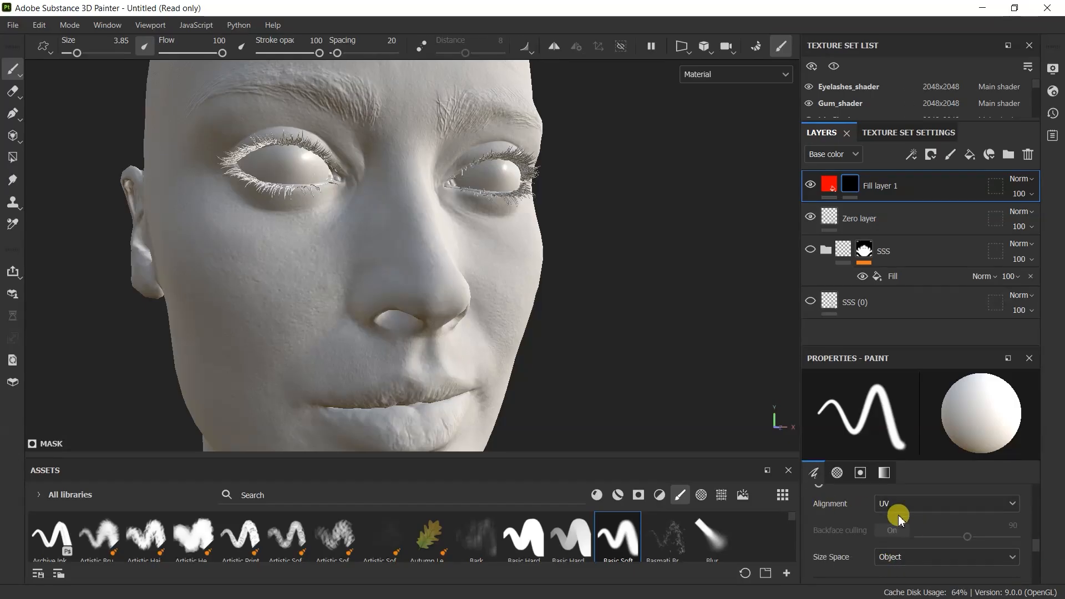
# Step: Show the 3D and 2D views side by side and paint the whole nose into the red fill layer's mask
pyautogui.click(698, 53)
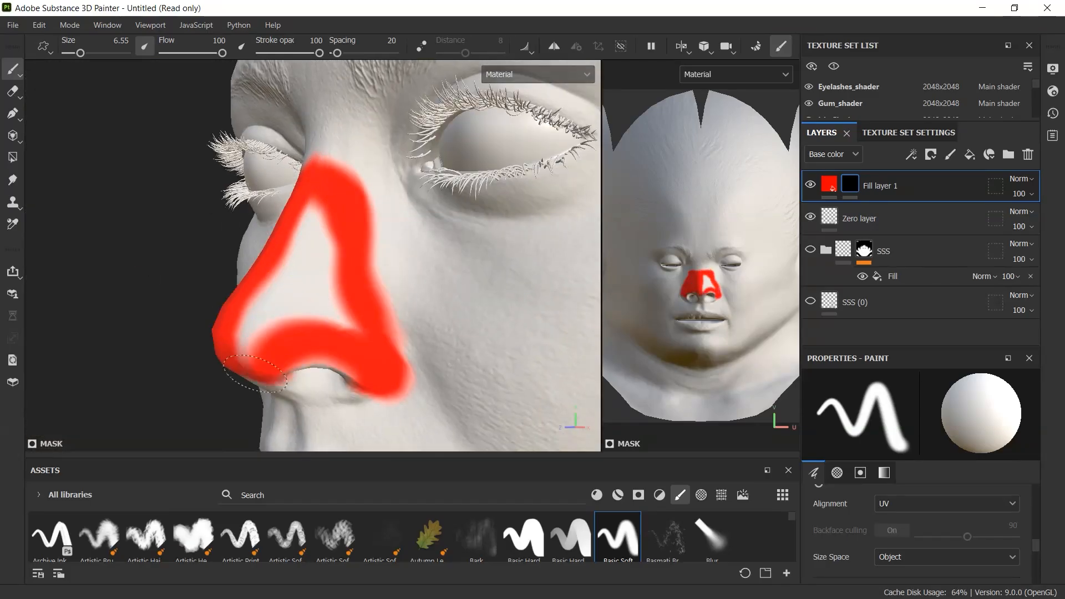
pyautogui.moveTo(311, 277); pyautogui.dragTo(370, 329)
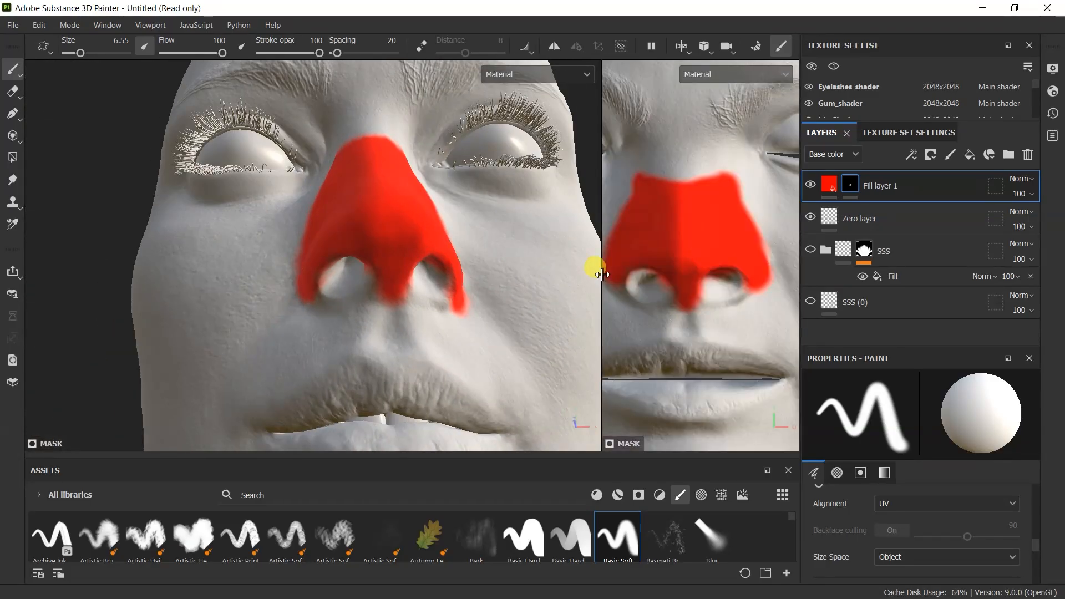
pyautogui.moveTo(602, 274); pyautogui.dragTo(507, 274)
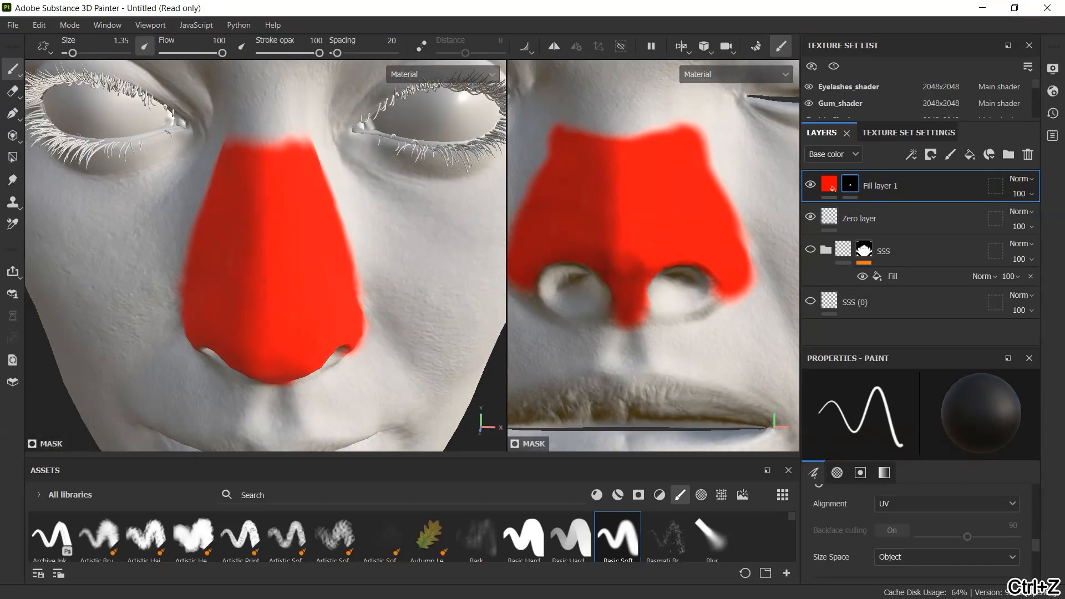
# Step: Add a Blur filter to the red fill layer's mask and set its intensity to 3.56
pyautogui.rightClick(857, 180)
pyautogui.click(912, 536)
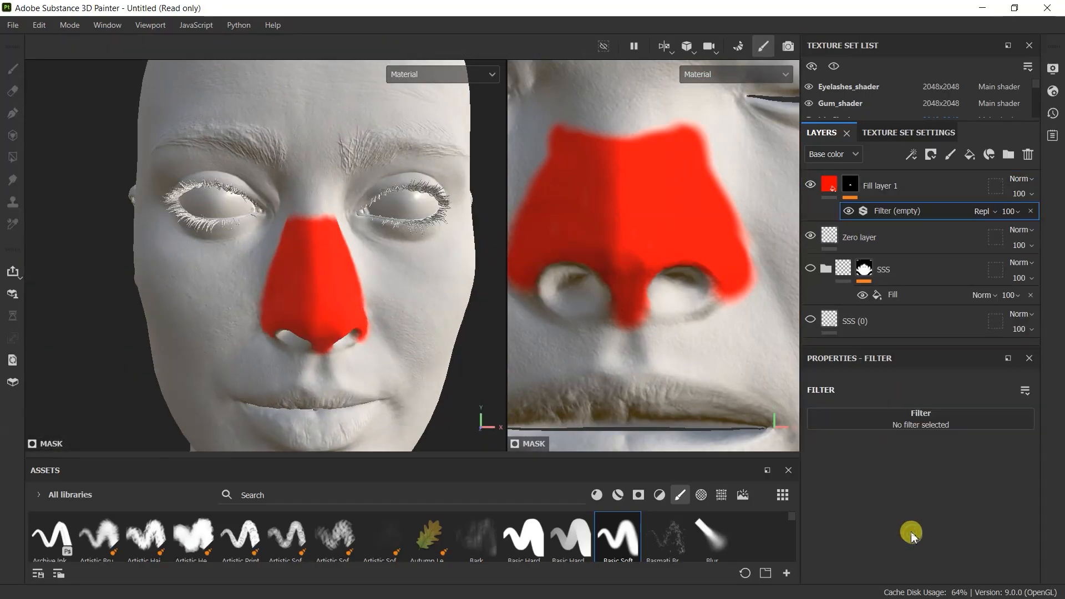
pyautogui.click(932, 423)
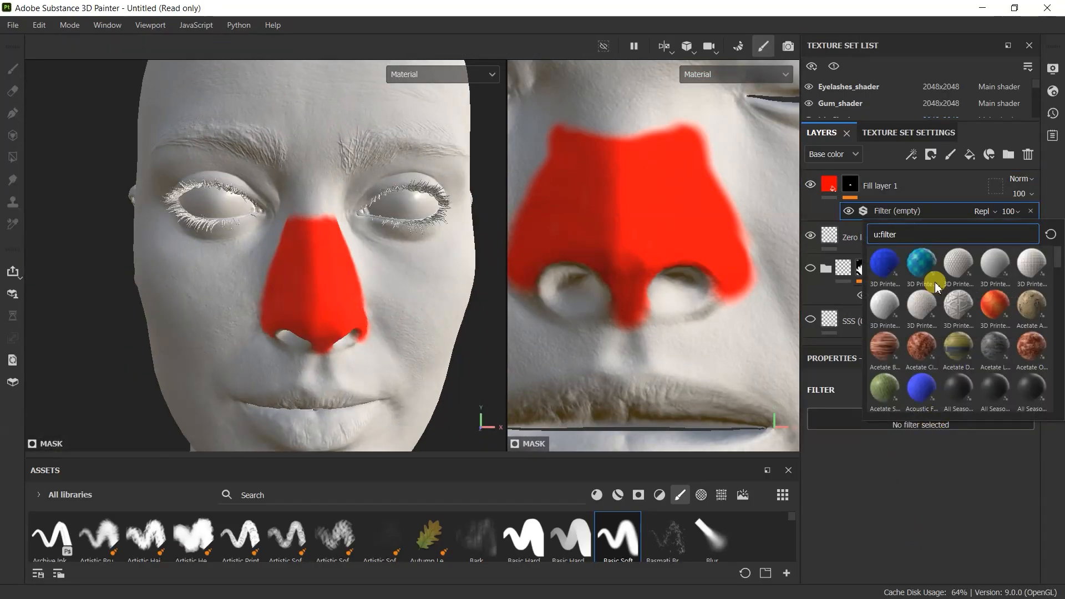
pyautogui.click(884, 265)
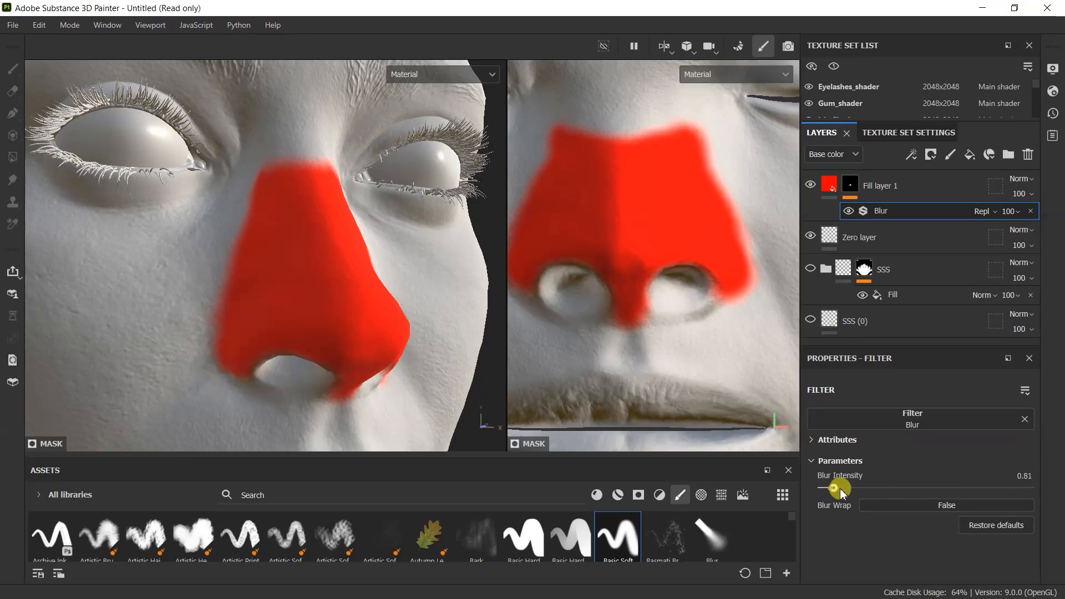
pyautogui.moveTo(842, 493); pyautogui.dragTo(867, 491)
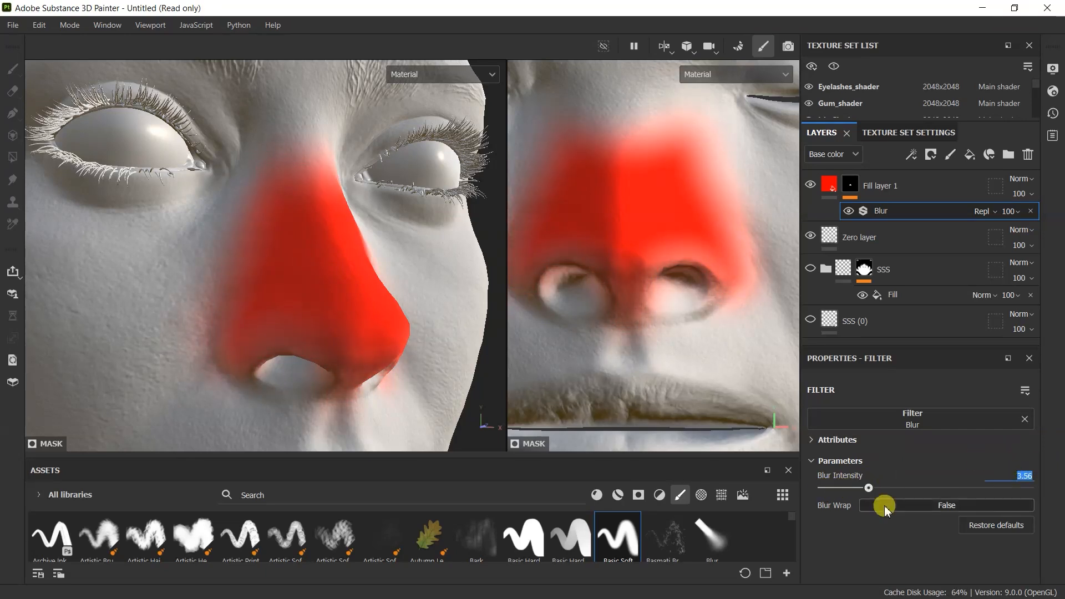
# Step: Add a fill layer above the red one with only the color and User1 channels enabled
pyautogui.keyDown('alt'); pyautogui.moveTo(399, 299); pyautogui.dragTo(311, 276); pyautogui.keyUp('alt')
pyautogui.scroll(-3, 311, 276)
pyautogui.keyDown('alt'); pyautogui.moveTo(311, 276); pyautogui.dragTo(371, 294, button='middle'); pyautogui.keyUp('alt')
pyautogui.scroll(-2, 371, 292)
pyautogui.click(970, 156)
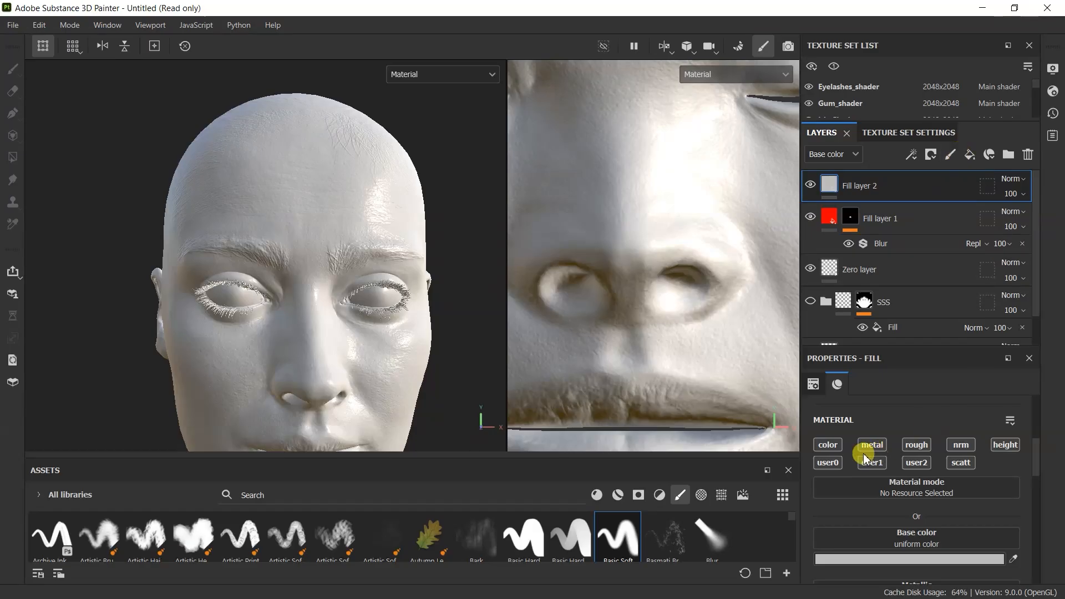
pyautogui.click(872, 463)
pyautogui.click(1037, 505)
pyautogui.scroll(1, 947, 530)
# Step: Set the new User1 fill layer's base color to green
pyautogui.click(943, 518)
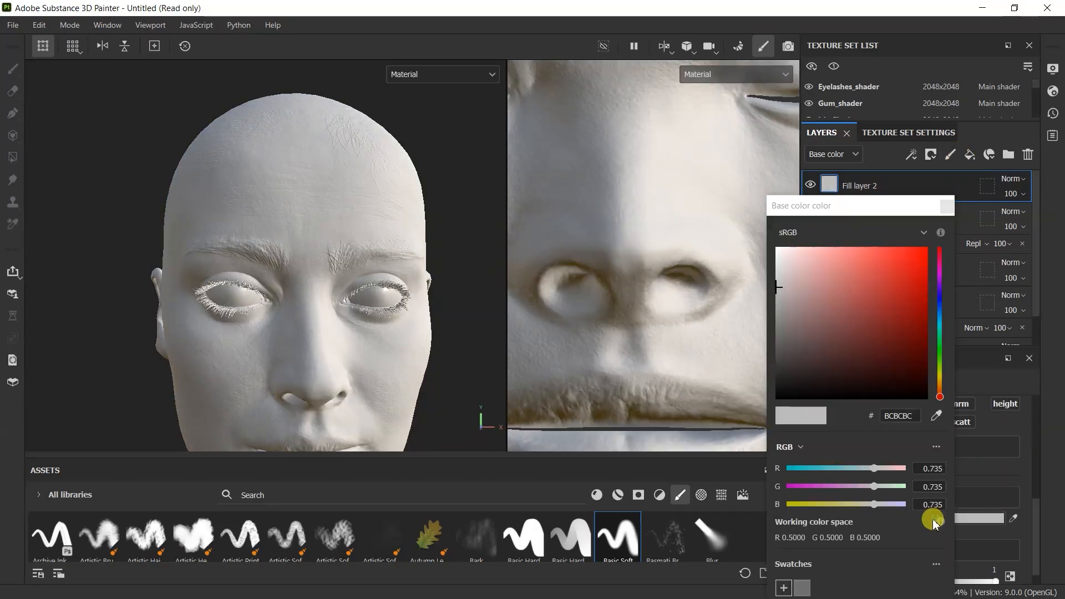
pyautogui.click(940, 349)
pyautogui.moveTo(921, 302); pyautogui.dragTo(987, 174)
pyautogui.moveTo(891, 201); pyautogui.dragTo(866, 143)
pyautogui.click(923, 148)
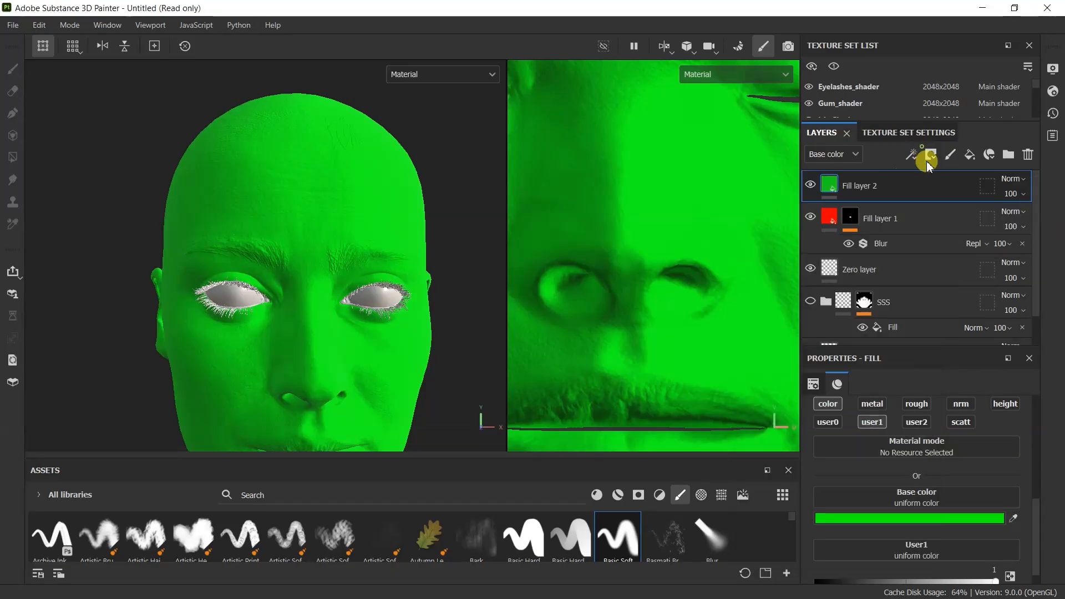
# Step: Add a black mask to the green fill layer and paint the forehead area into it
pyautogui.rightClick(854, 186)
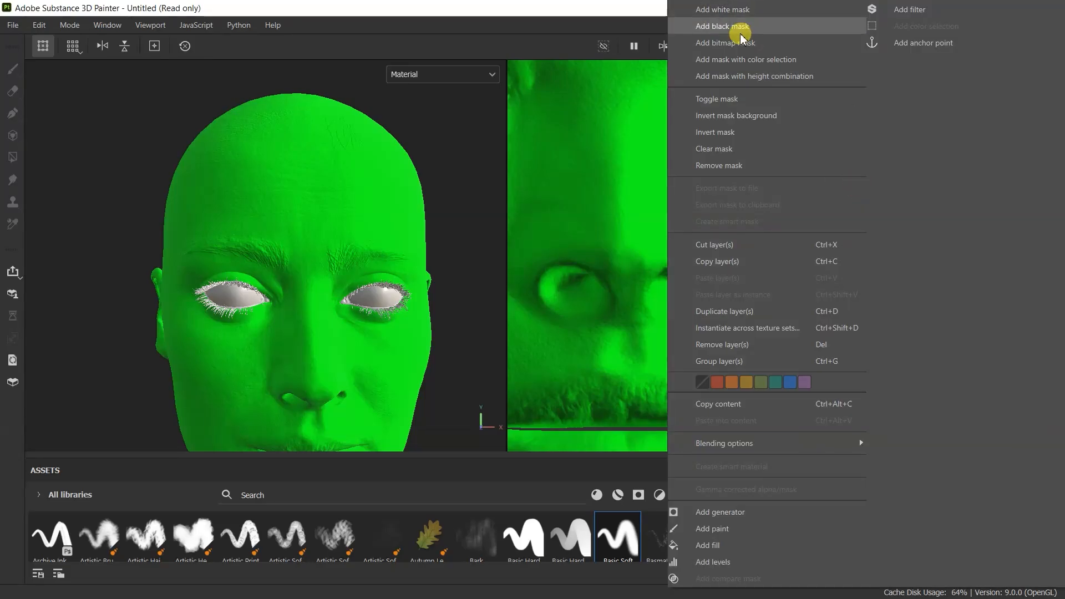
pyautogui.click(738, 29)
pyautogui.click(852, 184)
pyautogui.scroll(-1, 576, 138)
pyautogui.scroll(2, 304, 222)
pyautogui.keyDown('ctrl'); pyautogui.moveTo(249, 211); pyautogui.dragTo(288, 211, button='right'); pyautogui.keyUp('ctrl')
pyautogui.keyDown('alt'); pyautogui.moveTo(267, 206); pyautogui.dragTo(356, 208); pyautogui.keyUp('alt')
pyautogui.keyDown('ctrl'); pyautogui.moveTo(244, 236); pyautogui.dragTo(222, 236, button='right'); pyautogui.keyUp('ctrl')
pyautogui.hotkey('ctrl', 'z')
pyautogui.moveTo(221, 236)
pyautogui.mouseDown()
pyautogui.moveTo(255, 173)
pyautogui.moveTo(122, 150)
pyautogui.mouseUp()
pyautogui.moveTo(100, 122)
pyautogui.mouseDown()
pyautogui.moveTo(266, 135)
pyautogui.moveTo(244, 114)
pyautogui.moveTo(344, 217)
pyautogui.mouseUp()
pyautogui.moveTo(344, 217)
pyautogui.keyDown('alt'); pyautogui.mouseDown()
pyautogui.moveTo(368, 223)
pyautogui.moveTo(203, 294)
pyautogui.mouseUp(); pyautogui.keyUp('alt')
pyautogui.keyDown('alt'); pyautogui.moveTo(203, 294); pyautogui.dragTo(261, 278); pyautogui.keyUp('alt')
pyautogui.moveTo(149, 272); pyautogui.dragTo(286, 261)
pyautogui.keyDown('alt'); pyautogui.moveTo(286, 261); pyautogui.dragTo(250, 261); pyautogui.keyUp('alt')
pyautogui.moveTo(177, 267); pyautogui.dragTo(295, 233)
pyautogui.moveTo(294, 233)
pyautogui.keyDown('alt'); pyautogui.mouseDown()
pyautogui.moveTo(261, 222)
pyautogui.moveTo(310, 252)
pyautogui.mouseUp(); pyautogui.keyUp('alt')
# Step: Refine the green mask's edge between the eyebrows with a smaller brush of about 3.83
pyautogui.scroll(-2, 310, 238)
pyautogui.keyDown('alt'); pyautogui.moveTo(299, 233); pyautogui.dragTo(351, 197); pyautogui.keyUp('alt')
pyautogui.scroll(5, 291, 239)
pyautogui.keyDown('ctrl'); pyautogui.moveTo(294, 222); pyautogui.dragTo(272, 222, button='right'); pyautogui.keyUp('ctrl')
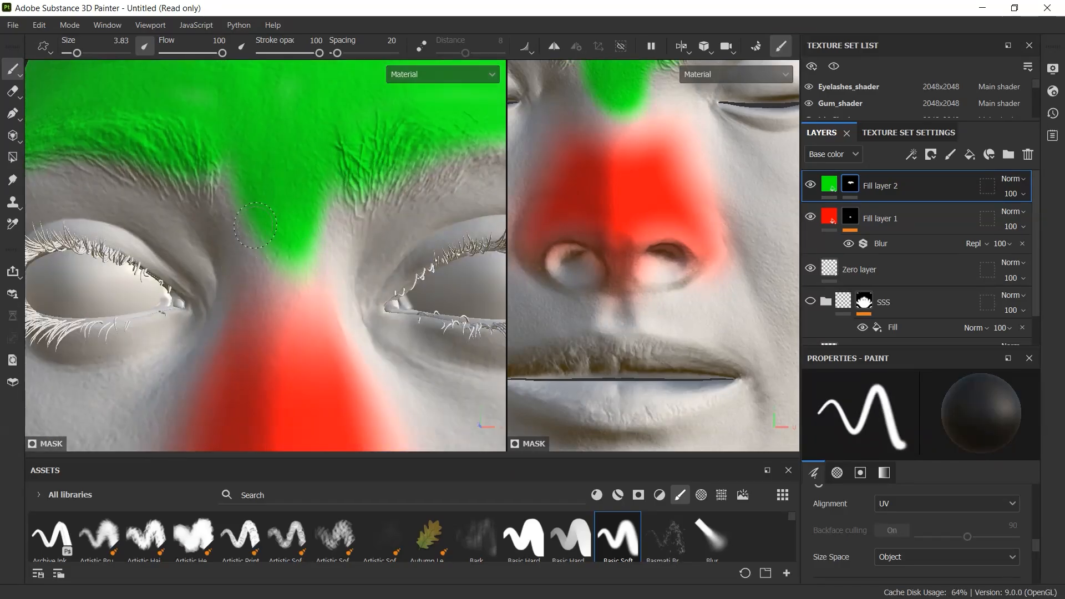
# Step: Add a Blur filter to the green fill layer's mask and set its intensity to 10.13
pyautogui.scroll(-3, 299, 238)
pyautogui.keyDown('alt'); pyautogui.moveTo(316, 250); pyautogui.dragTo(353, 255); pyautogui.keyUp('alt')
pyautogui.keyDown('alt'); pyautogui.moveTo(353, 254); pyautogui.dragTo(353, 300, button='middle'); pyautogui.keyUp('alt')
pyautogui.rightClick(850, 186)
pyautogui.click(910, 525)
pyautogui.click(890, 270)
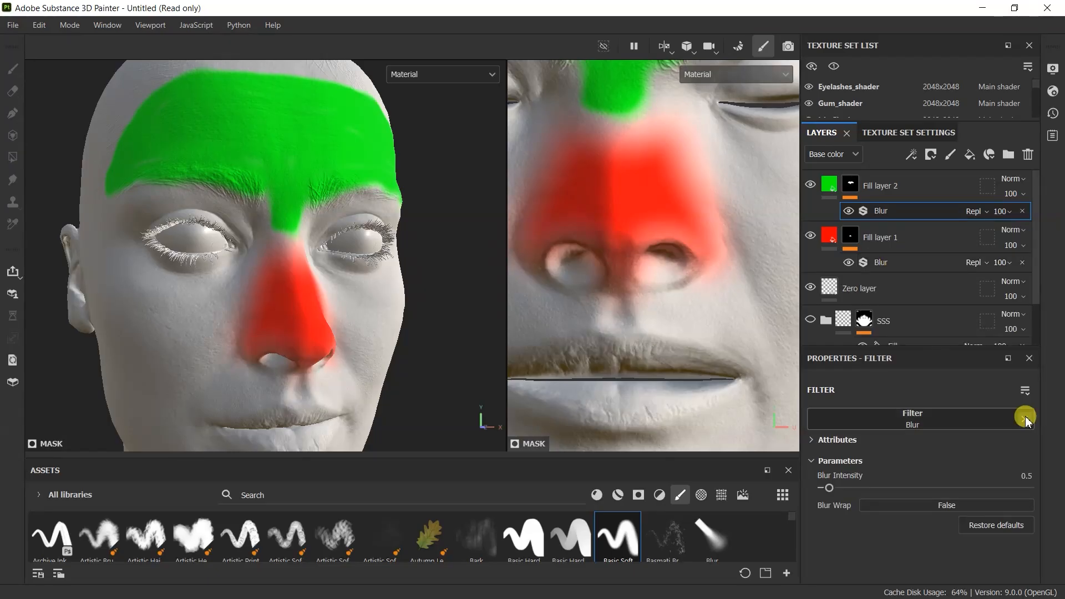
pyautogui.moveTo(830, 489); pyautogui.dragTo(899, 489)
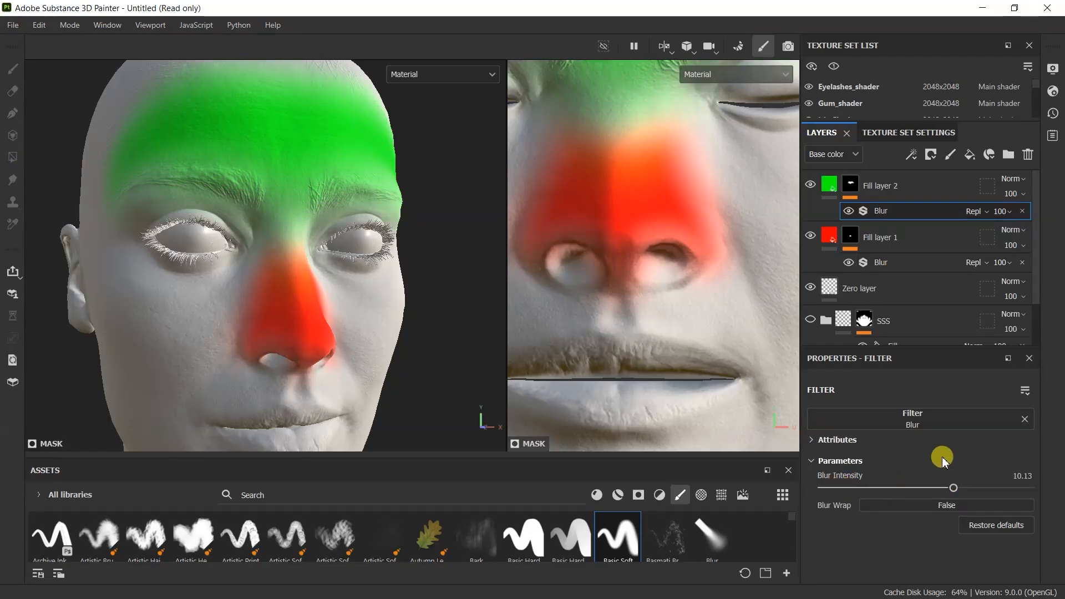
# Step: Add a fill layer above the green one with only the color and User2 channels enabled
pyautogui.scroll(-3, 345, 233)
pyautogui.keyDown('alt'); pyautogui.moveTo(345, 257); pyautogui.dragTo(300, 208, button='middle'); pyautogui.keyUp('alt')
pyautogui.click(969, 154)
pyautogui.keyDown('alt'); pyautogui.click(918, 423); pyautogui.keyUp('alt')
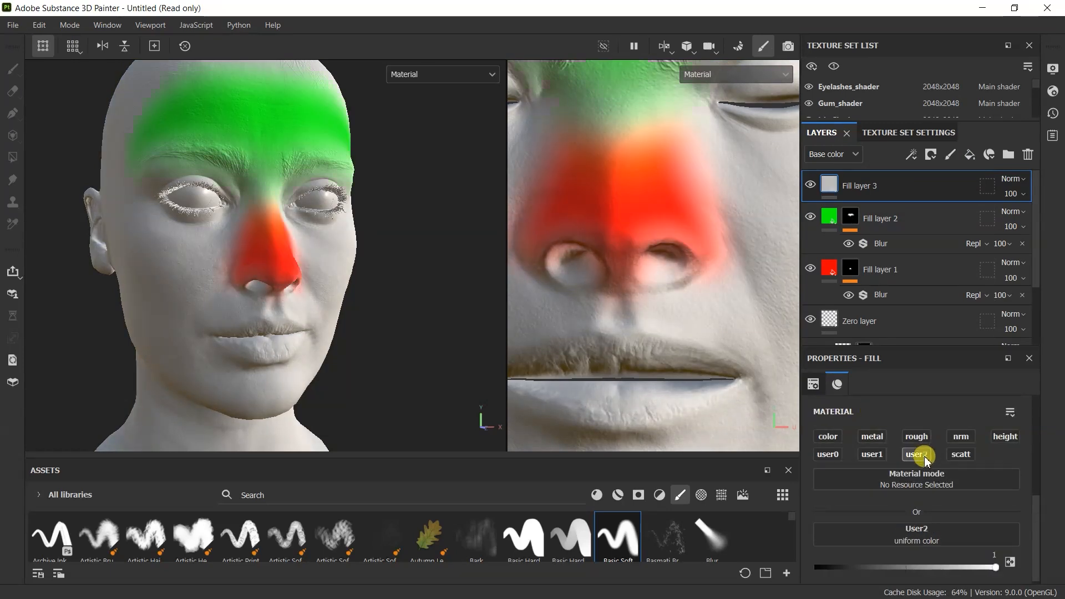
pyautogui.click(827, 436)
# Step: Set the new User2 fill layer's base color to blue
pyautogui.click(879, 551)
pyautogui.click(914, 236)
pyautogui.click(903, 187)
pyautogui.click(922, 144)
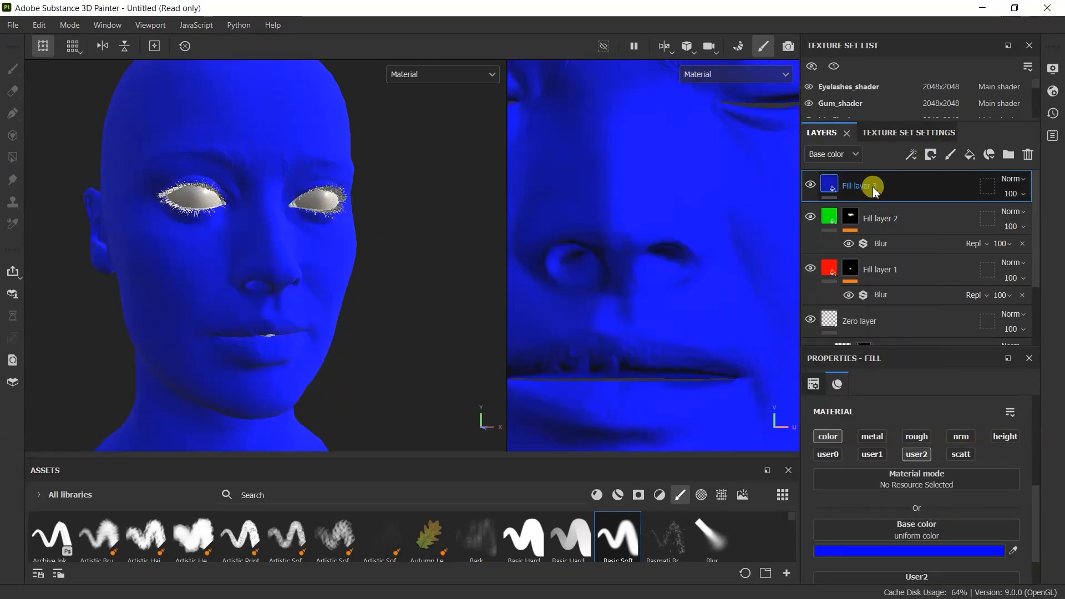
# Step: Add a black mask to the blue fill layer and paint the upper and lower lips into it
pyautogui.rightClick(873, 189)
pyautogui.click(339, 22)
pyautogui.scroll(3, 261, 327)
pyautogui.keyDown('alt'); pyautogui.moveTo(261, 355); pyautogui.dragTo(299, 220, button='middle'); pyautogui.keyUp('alt')
pyautogui.keyDown('alt'); pyautogui.moveTo(638, 374); pyautogui.dragTo(655, 312, button='middle'); pyautogui.keyUp('alt')
pyautogui.moveTo(506, 311); pyautogui.dragTo(260, 310)
pyautogui.keyDown('alt'); pyautogui.moveTo(602, 331); pyautogui.dragTo(485, 281, button='middle'); pyautogui.keyUp('alt')
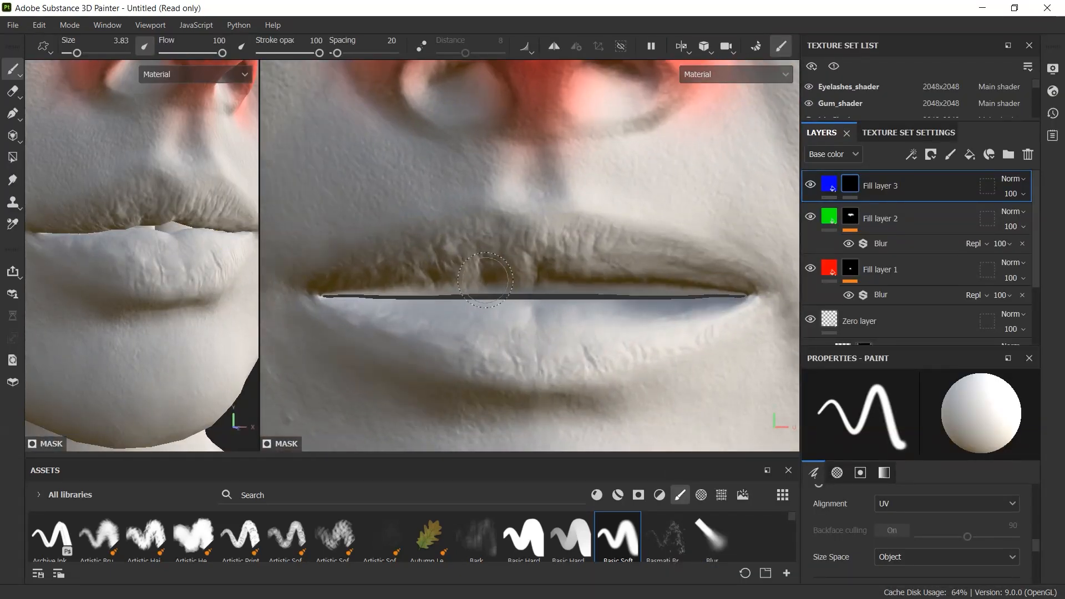
pyautogui.moveTo(488, 250)
pyautogui.mouseDown()
pyautogui.moveTo(488, 227)
pyautogui.moveTo(391, 241)
pyautogui.moveTo(419, 336)
pyautogui.moveTo(680, 324)
pyautogui.moveTo(740, 267)
pyautogui.moveTo(638, 239)
pyautogui.moveTo(665, 271)
pyautogui.moveTo(533, 344)
pyautogui.moveTo(383, 260)
pyautogui.moveTo(560, 252)
pyautogui.moveTo(570, 304)
pyautogui.mouseUp()
pyautogui.scroll(-2, 559, 293)
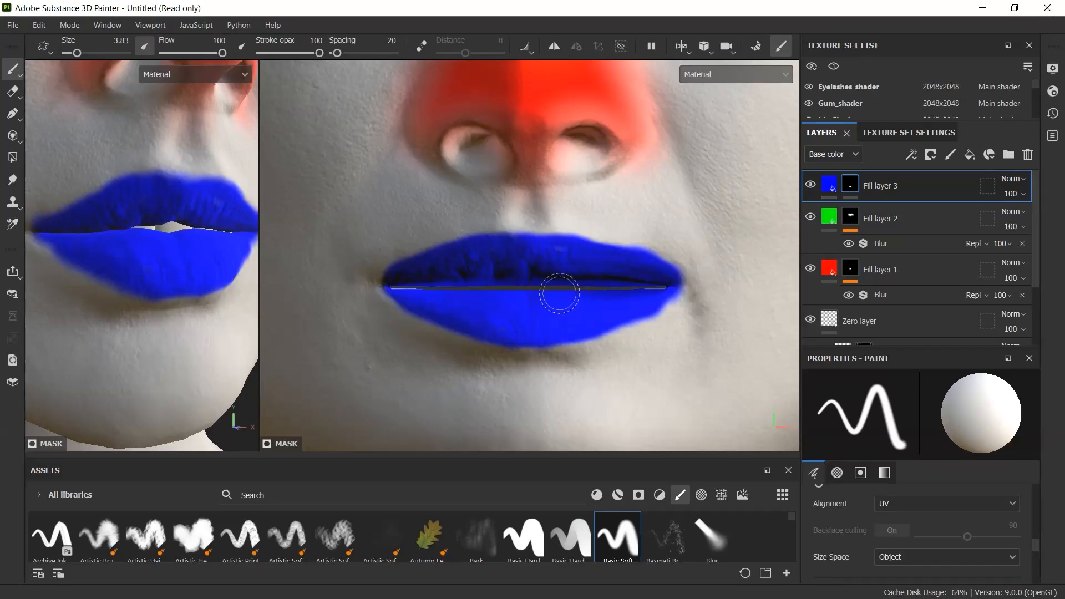
# Step: Add the two small separate UV islands below the face to the blue fill layer's mask with Polygon Fill
pyautogui.scroll(-3, 524, 264)
pyautogui.keyDown('alt'); pyautogui.moveTo(528, 257); pyautogui.dragTo(278, 111, button='middle'); pyautogui.keyUp('alt')
pyautogui.click(850, 184)
pyautogui.click(12, 93)
pyautogui.click(13, 163)
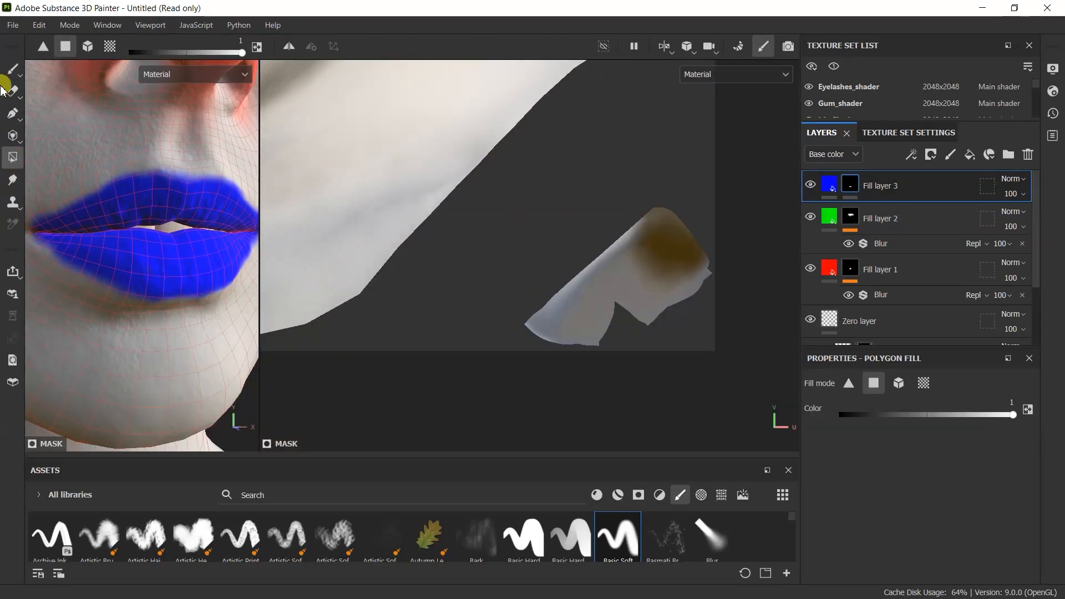
pyautogui.click(662, 249)
pyautogui.scroll(-6, 662, 250)
pyautogui.click(399, 275)
pyautogui.keyDown('alt'); pyautogui.moveTo(454, 235); pyautogui.dragTo(378, 347, button='middle'); pyautogui.keyUp('alt')
# Step: Add a Blur filter to the blue fill layer's mask and set its intensity to 2
pyautogui.click(849, 187)
pyautogui.rightClick(851, 190)
pyautogui.click(935, 528)
pyautogui.click(918, 418)
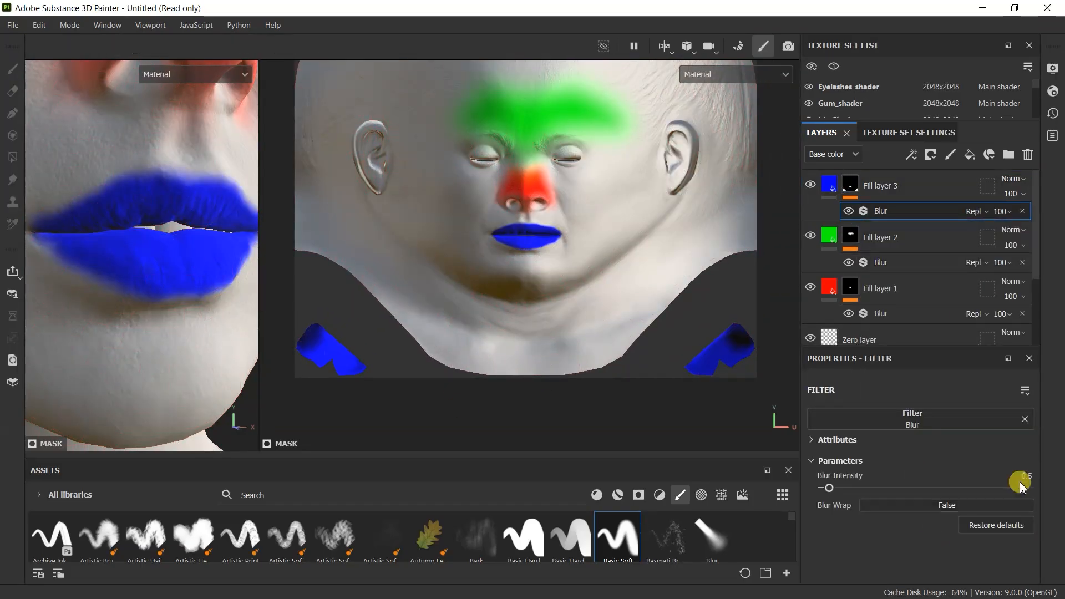
pyautogui.write('2')
pyautogui.press('Return')
pyautogui.keyDown('alt'); pyautogui.moveTo(60, 338); pyautogui.dragTo(171, 285); pyautogui.keyUp('alt')
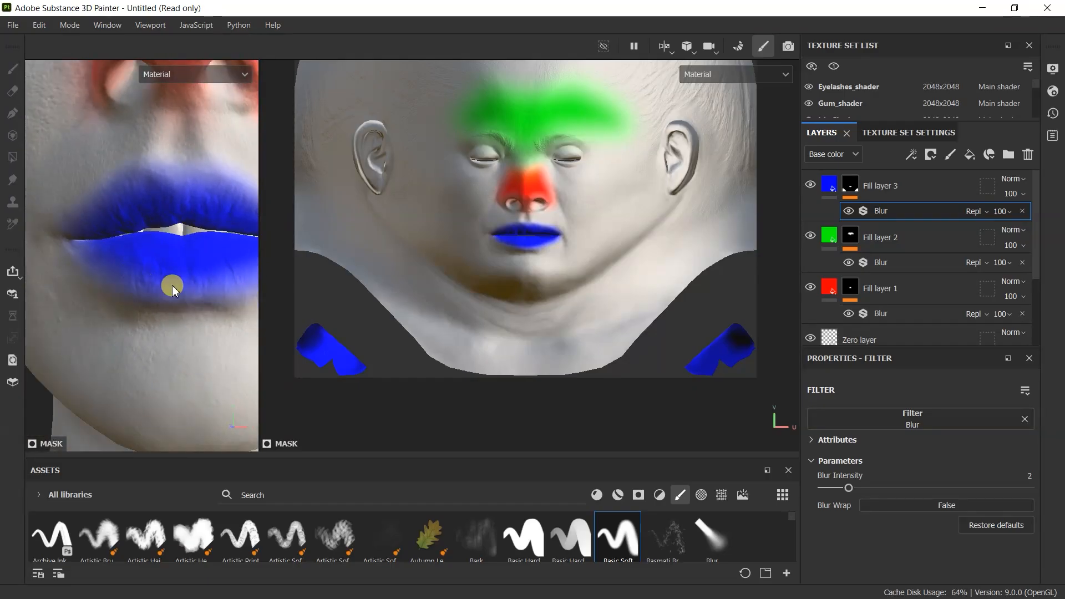
# Step: Switch the viewport to the 3D view only and frame the whole head
pyautogui.click(851, 188)
pyautogui.press('4')
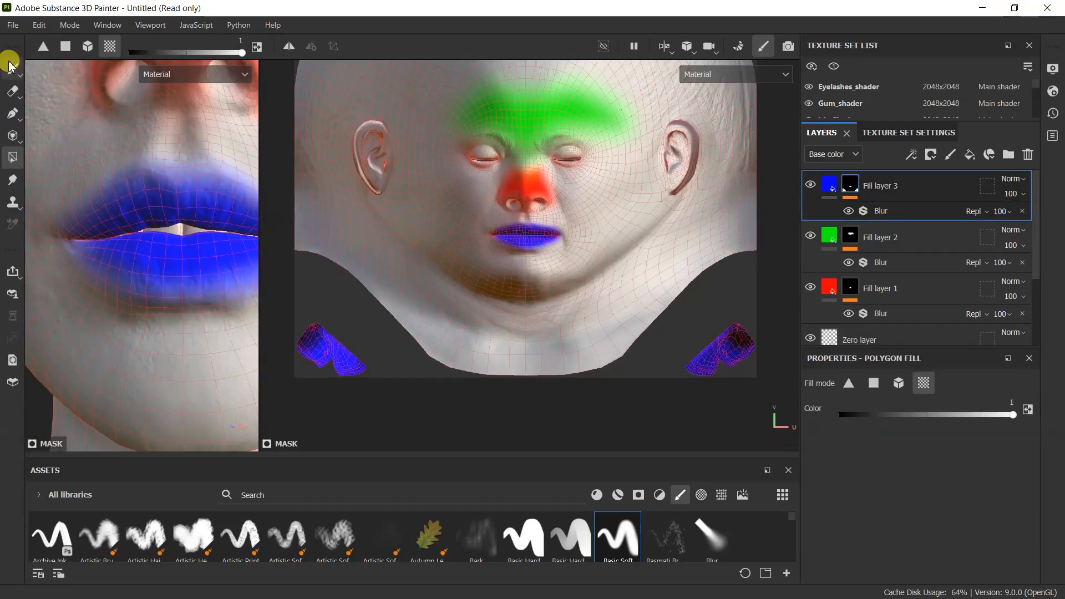
pyautogui.click(831, 184)
pyautogui.click(669, 50)
pyautogui.click(713, 79)
pyautogui.scroll(-5, 597, 161)
pyautogui.keyDown('alt'); pyautogui.moveTo(597, 162); pyautogui.dragTo(502, 277, button='middle'); pyautogui.keyUp('alt')
pyautogui.keyDown('alt'); pyautogui.moveTo(502, 278); pyautogui.dragTo(549, 286); pyautogui.keyUp('alt')
# Step: Inspect the User0, User1 and User2 channels one by one on the head and return to the Material display
pyautogui.click(698, 79)
pyautogui.scroll(-2, 732, 139)
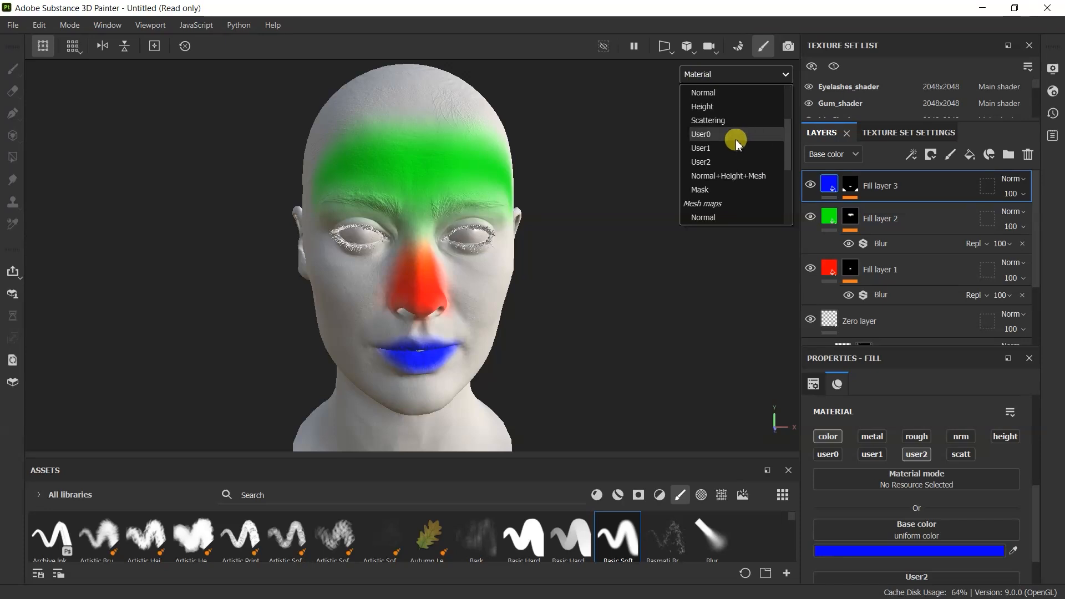
pyautogui.click(732, 134)
pyautogui.click(697, 77)
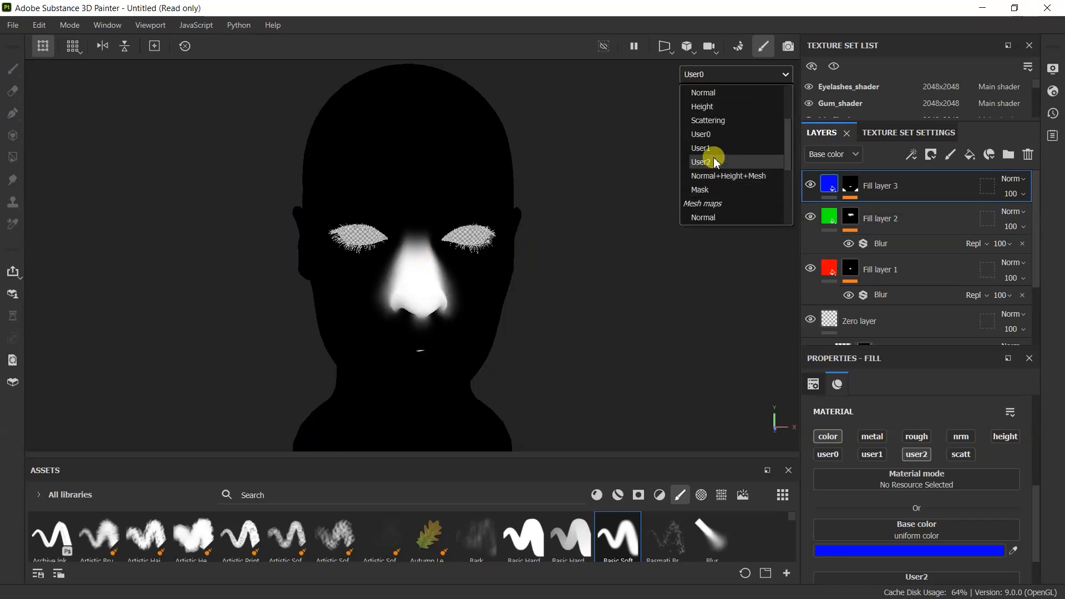
pyautogui.click(713, 149)
pyautogui.click(717, 75)
pyautogui.click(707, 161)
pyautogui.click(700, 80)
pyautogui.scroll(2, 724, 123)
pyautogui.click(725, 107)
pyautogui.keyDown('alt'); pyautogui.moveTo(608, 180); pyautogui.dragTo(584, 233, button='middle'); pyautogui.keyUp('alt')
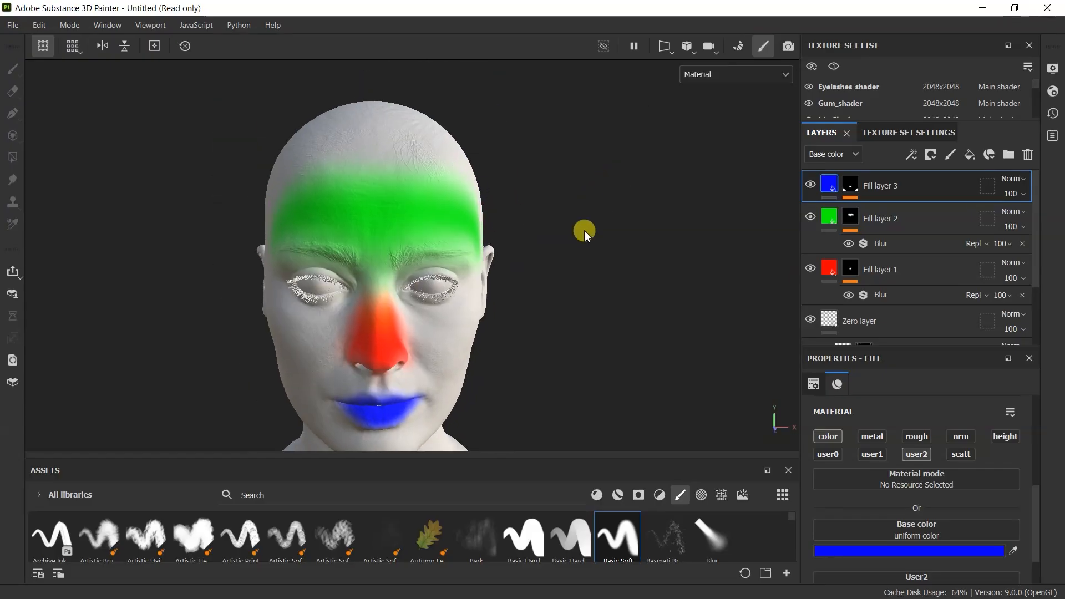
# Step: Rename the red, green and blue fill layers Nose Red CH, Forehead Green CH and Lips Blue CH
pyautogui.keyDown('alt'); pyautogui.moveTo(585, 233); pyautogui.dragTo(652, 261, button='right'); pyautogui.keyUp('alt')
pyautogui.doubleClick(886, 270)
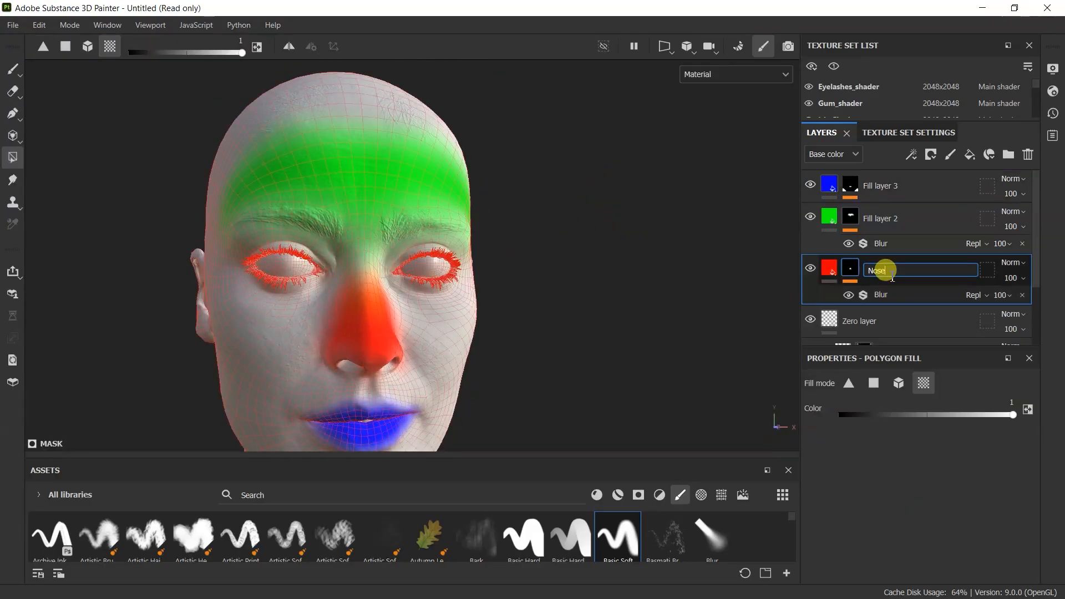
pyautogui.doubleClick(882, 218)
pyautogui.write('Forehead Gr')
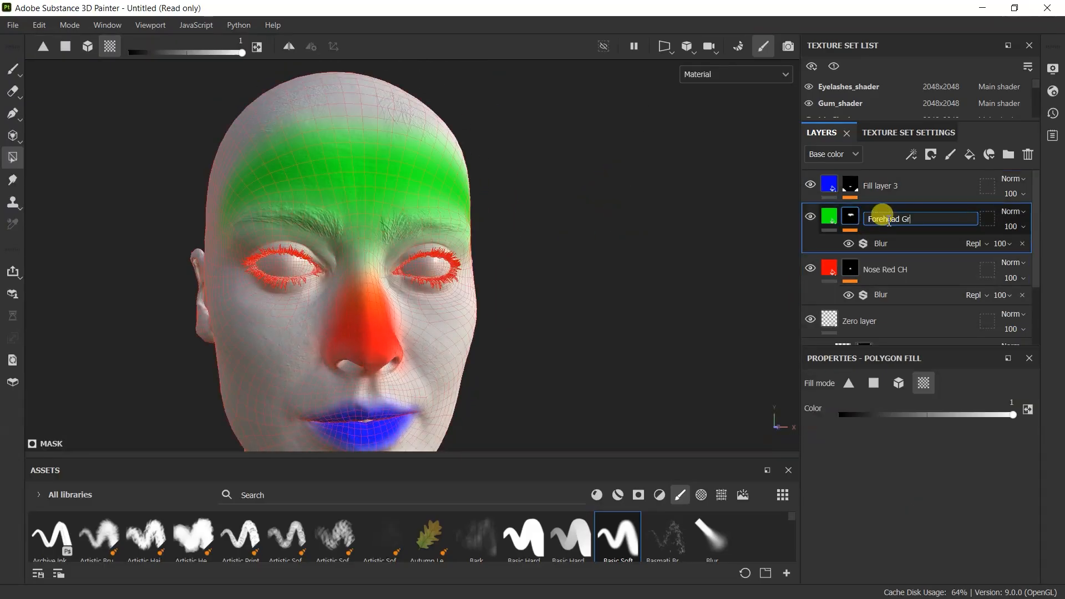
pyautogui.write('een CH')
pyautogui.doubleClick(881, 179)
# Step: Add a folder and move the lips, forehead and nose channel layers into it
pyautogui.click(1004, 154)
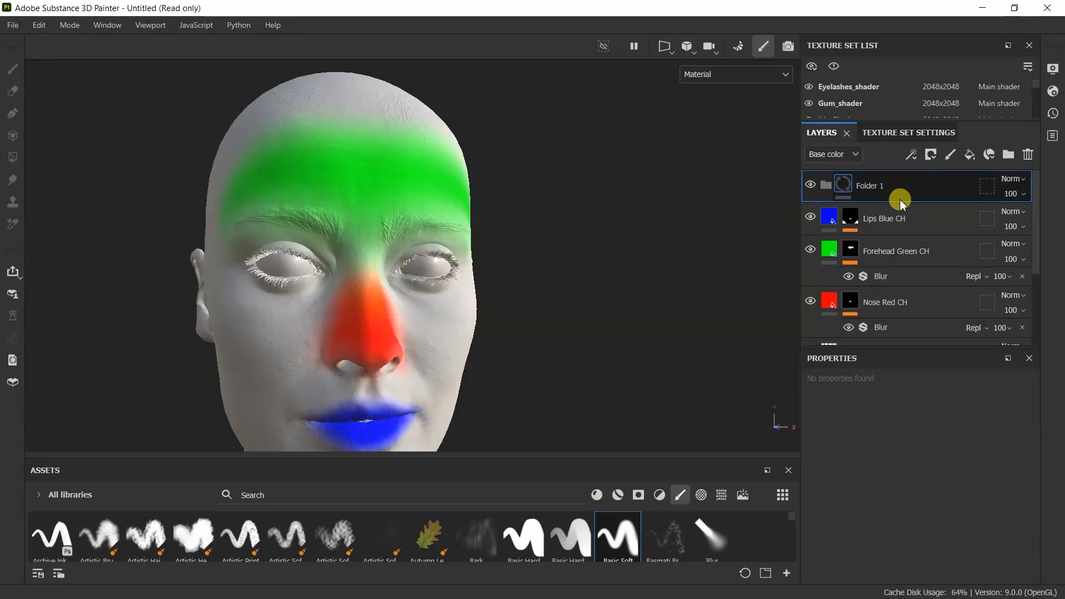
pyautogui.click(900, 215)
pyautogui.scroll(-1, 907, 244)
pyautogui.keyDown('shift'); pyautogui.click(904, 259); pyautogui.keyUp('shift')
pyautogui.scroll(1, 897, 244)
pyautogui.moveTo(897, 244); pyautogui.dragTo(876, 186)
# Step: Rename the new folder Roughness_Mask and add a black mask to it
pyautogui.doubleClick(879, 188)
pyautogui.write('Roughness_Mask')
pyautogui.rightClick(873, 189)
pyautogui.click(804, 29)
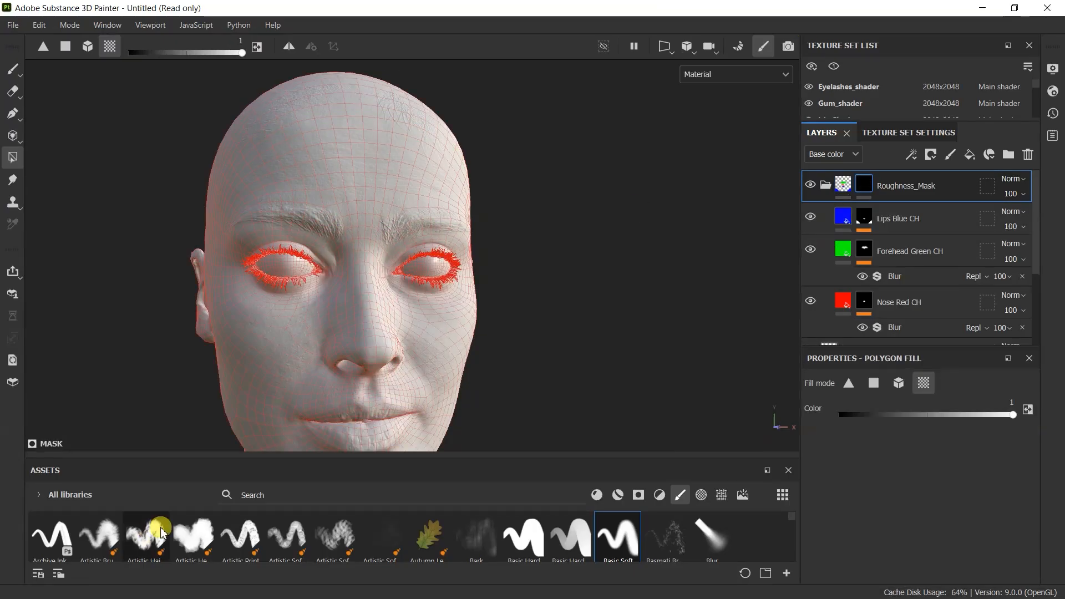
# Step: Add a fill to the Roughness_Mask folder's mask and assign the Head_Hair_Mask texture as its grayscale
pyautogui.click(269, 496)
pyautogui.write('k')
pyautogui.press('BackSpace')
pyautogui.write('head')
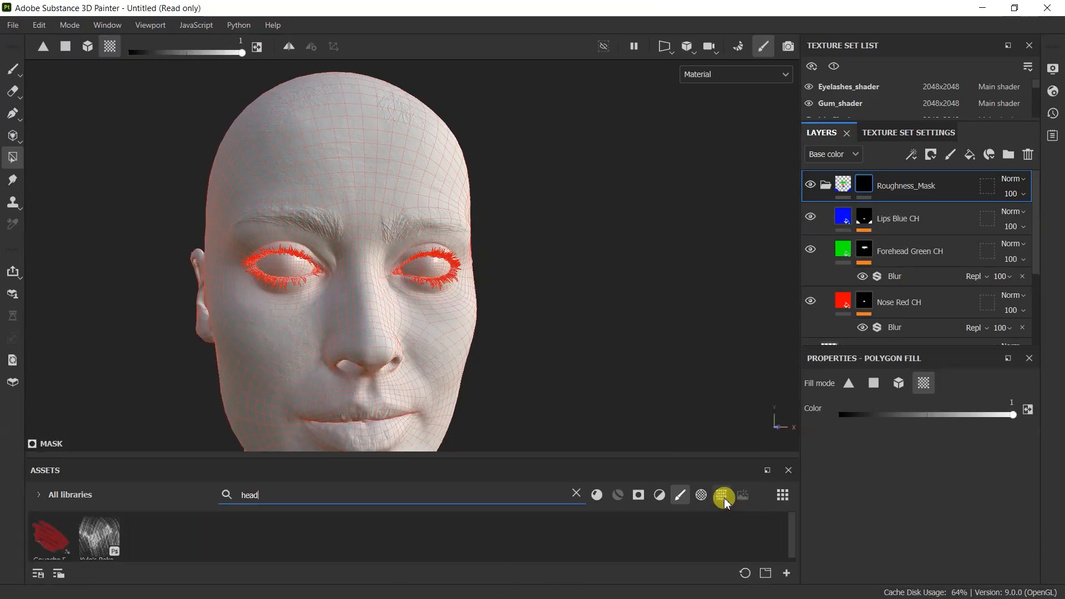
pyautogui.click(724, 500)
pyautogui.rightClick(883, 193)
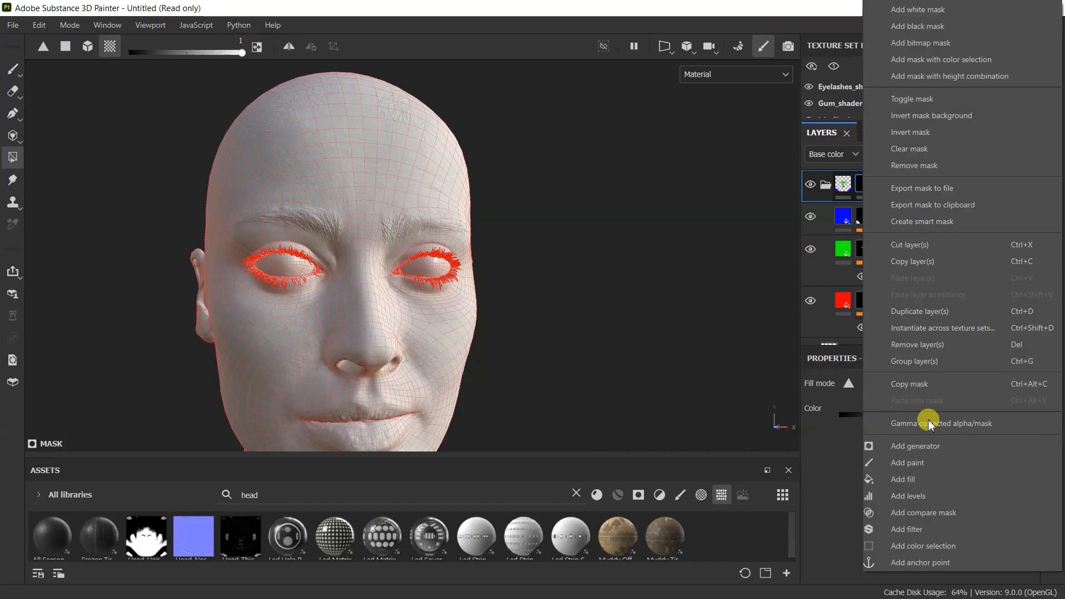
pyautogui.click(918, 485)
pyautogui.moveTo(902, 428); pyautogui.dragTo(909, 439)
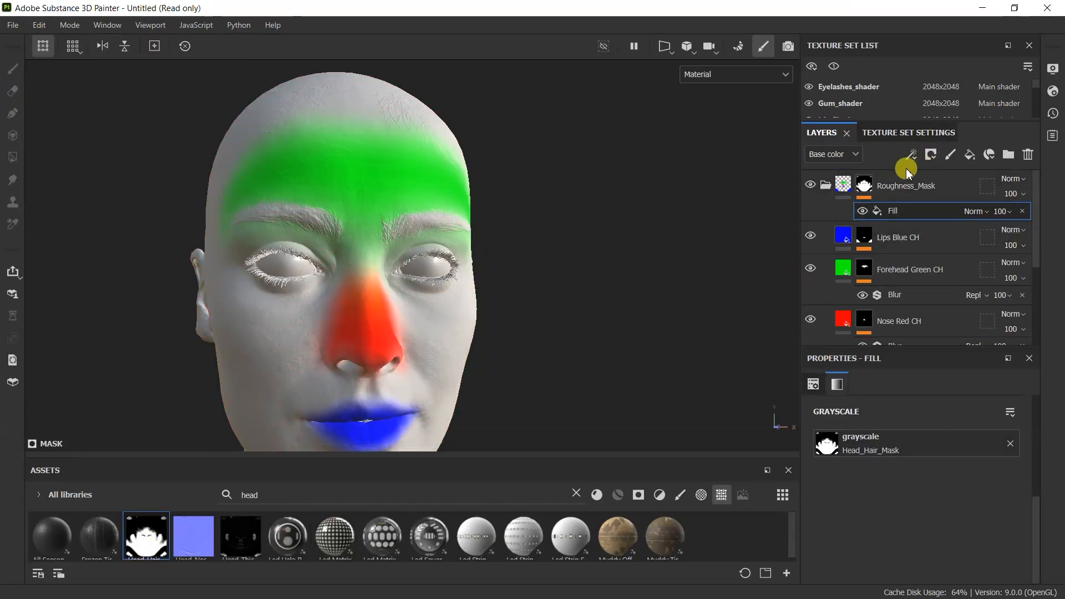
# Step: Open the texture export's Mask Export output template and add an R+G+B output map named Mask_Export
pyautogui.click(12, 25)
pyautogui.click(83, 239)
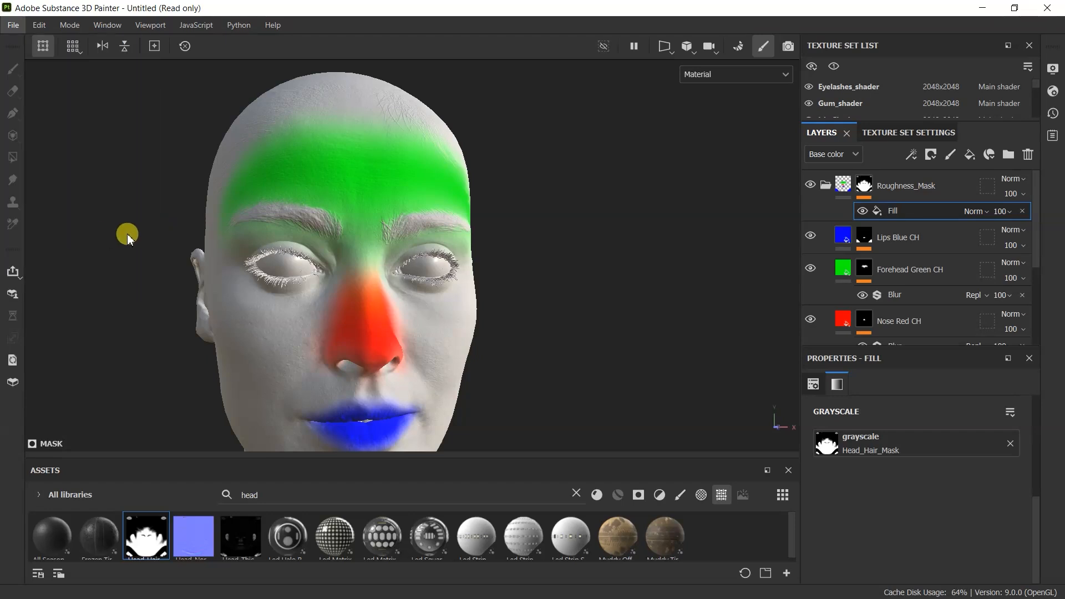
pyautogui.click(244, 72)
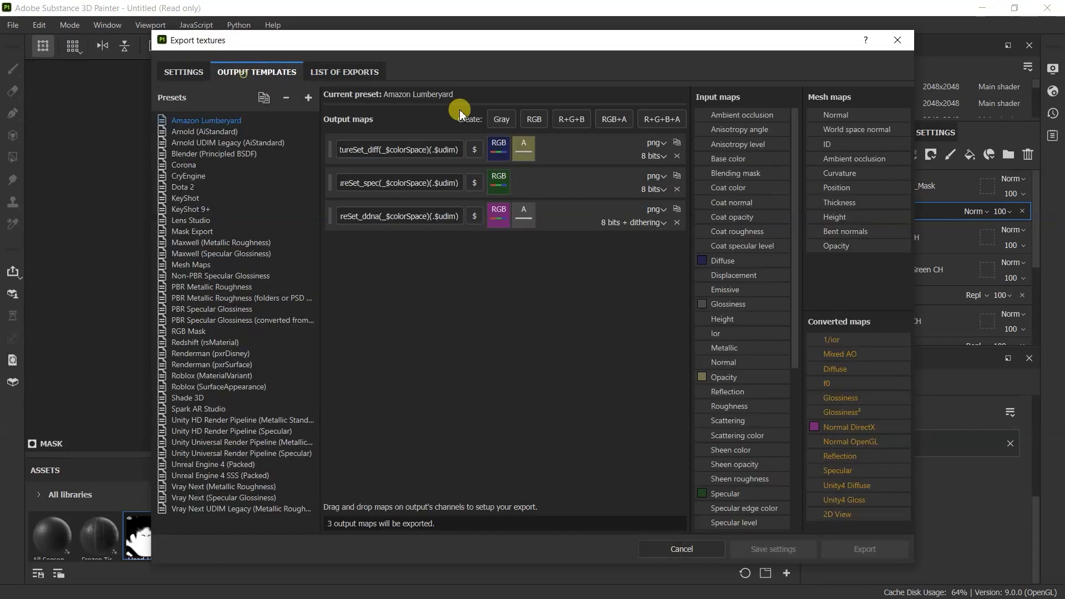
pyautogui.click(189, 233)
pyautogui.click(570, 120)
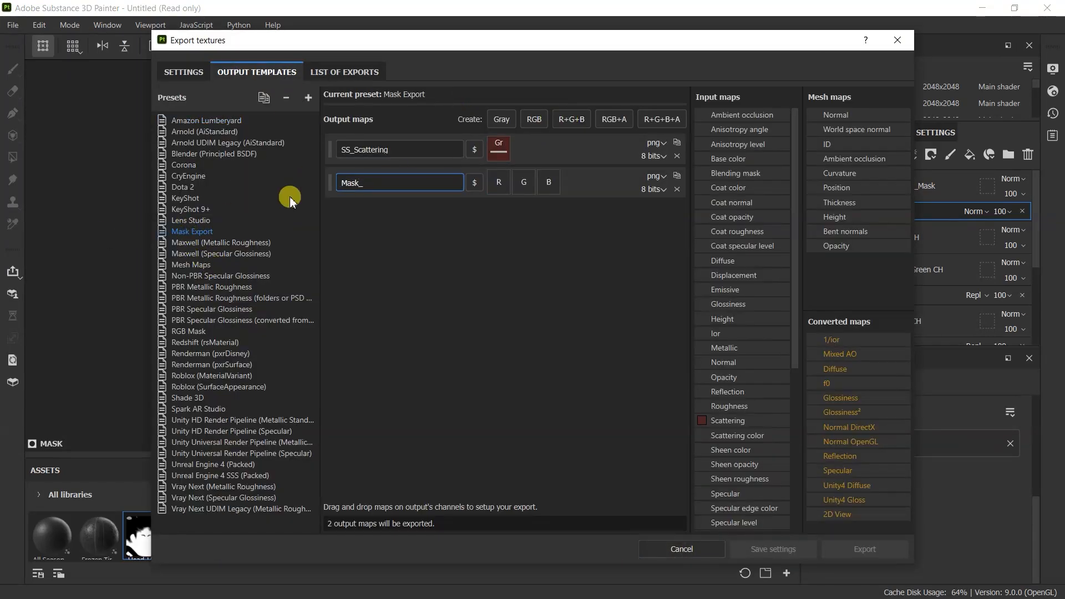
# Step: Assign User0, User1 and User2 to the red, green and blue channels of the Mask_Export output map
pyautogui.scroll(-4, 777, 377)
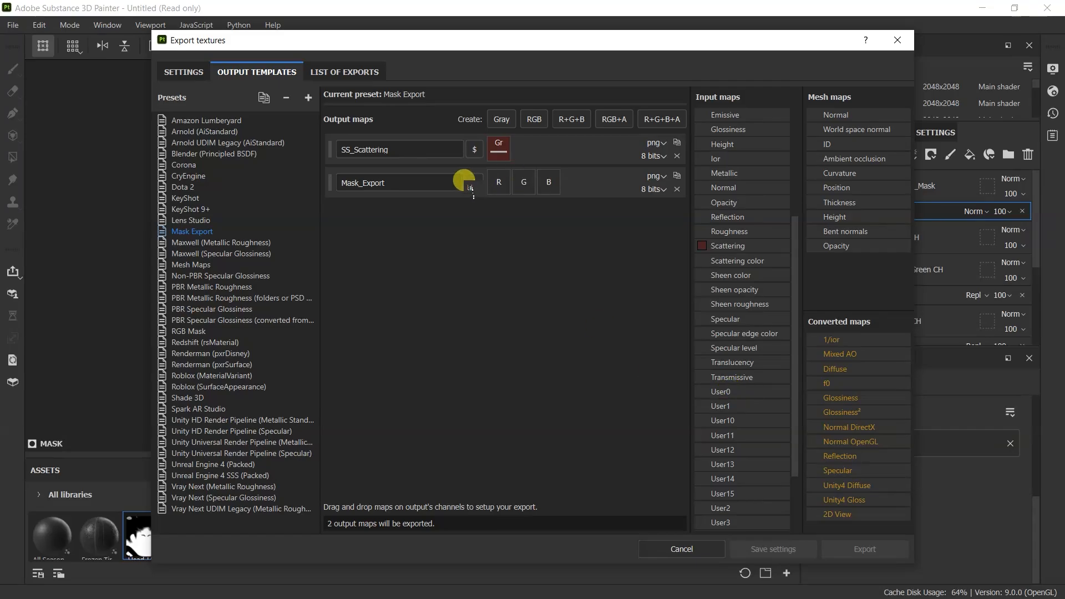
pyautogui.moveTo(470, 189); pyautogui.dragTo(499, 182)
pyautogui.moveTo(506, 228); pyautogui.dragTo(523, 182)
pyautogui.click(541, 212)
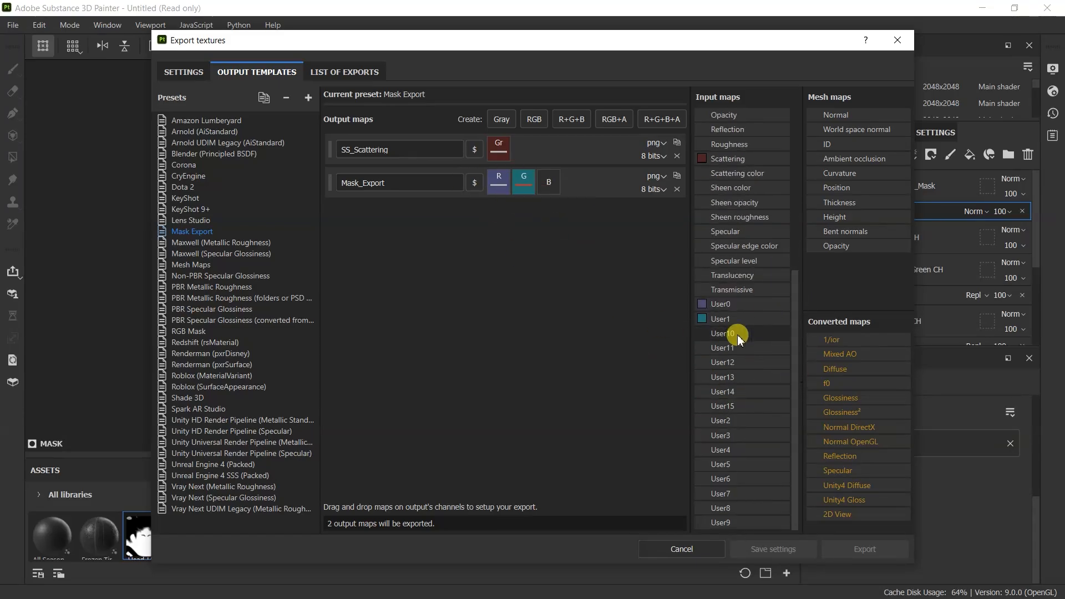
pyautogui.moveTo(515, 194); pyautogui.dragTo(519, 190)
pyautogui.click(588, 222)
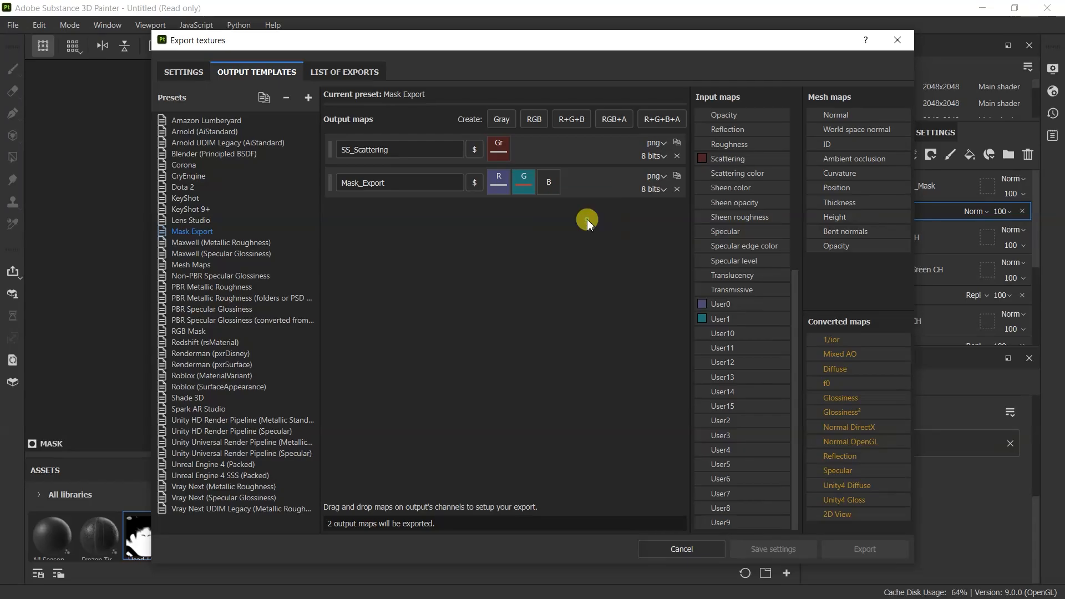
# Step: Check the export settings of Louise_shader and the global export settings
pyautogui.click(172, 67)
pyautogui.click(233, 212)
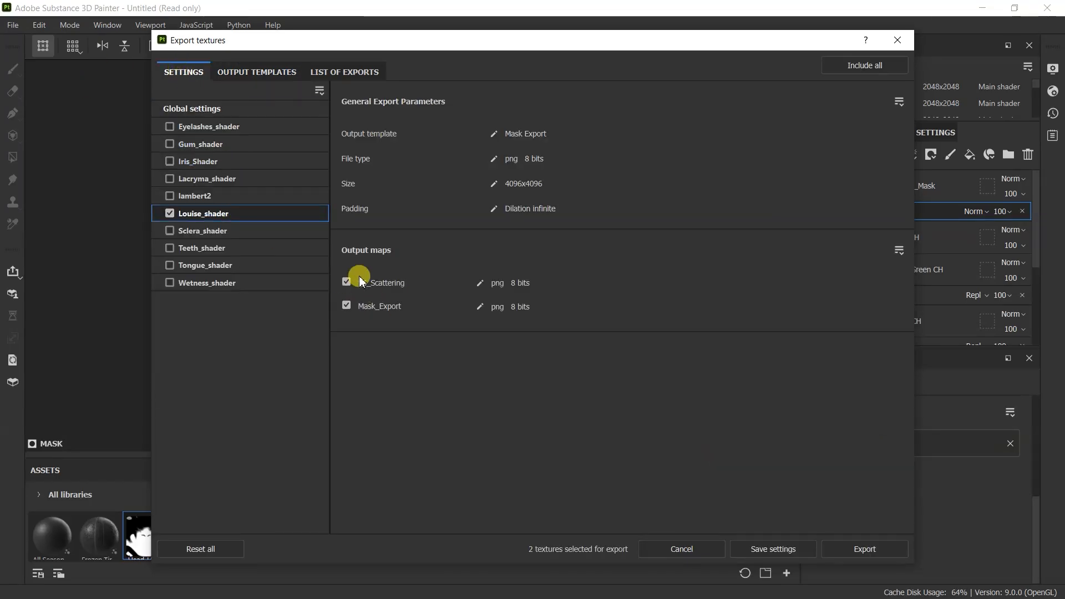
pyautogui.click(218, 108)
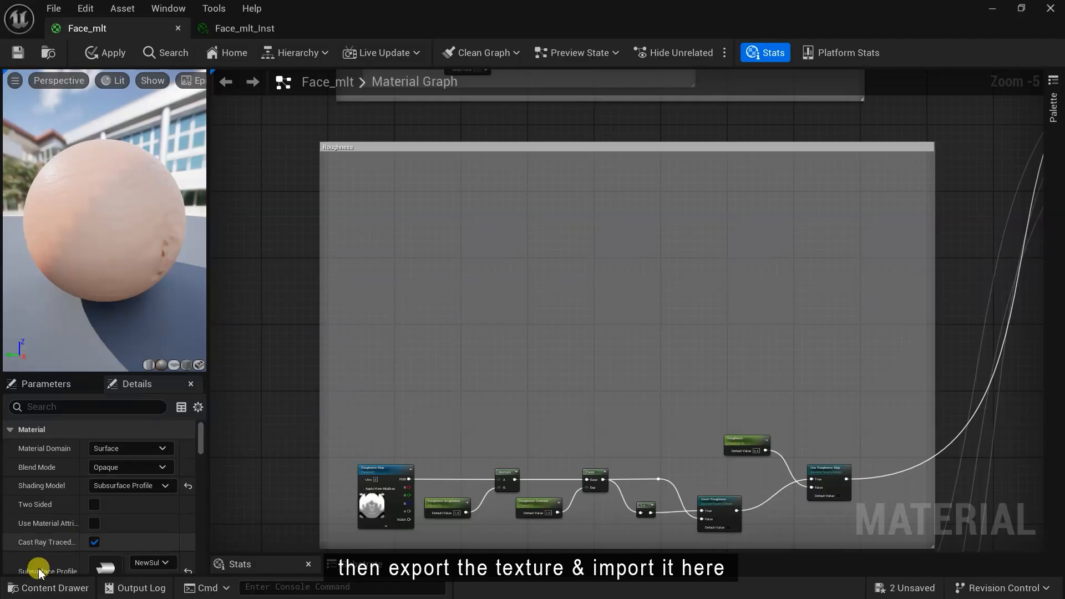
# Step: Switch to Unreal Engine, open the Roughness_Mask texture from Skin_Texture and set its compression to Masks (no sRGB)
pyautogui.click(47, 587)
pyautogui.click(81, 528)
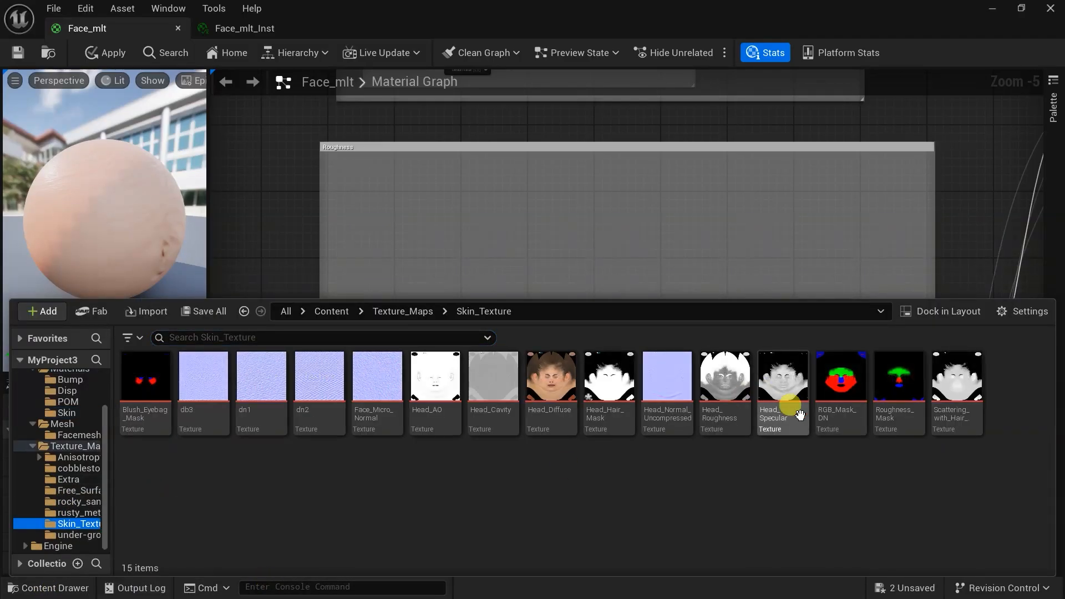
pyautogui.doubleClick(899, 383)
pyautogui.scroll(-4, 297, 303)
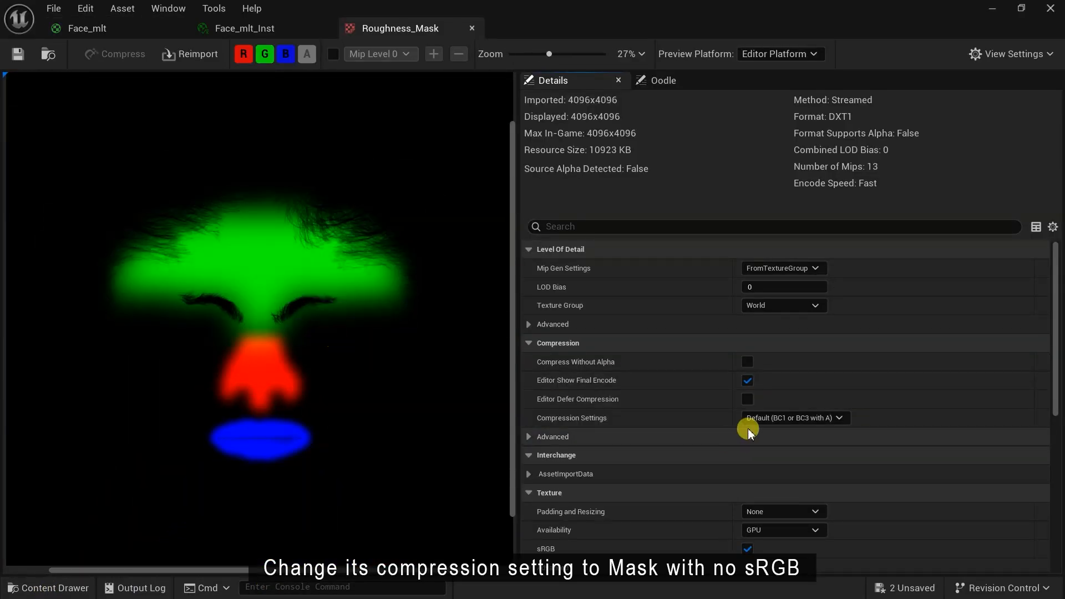
pyautogui.click(765, 419)
pyautogui.click(787, 254)
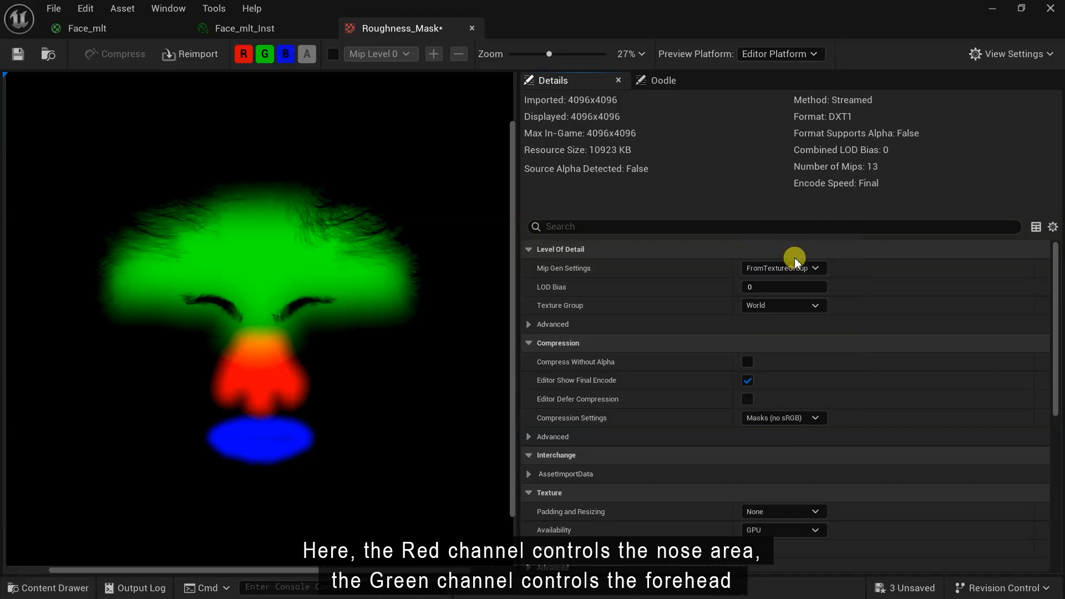
# Step: Inspect the red, green and blue channels of the Roughness_Mask texture one by one and show all channels again
pyautogui.click(270, 58)
pyautogui.click(286, 55)
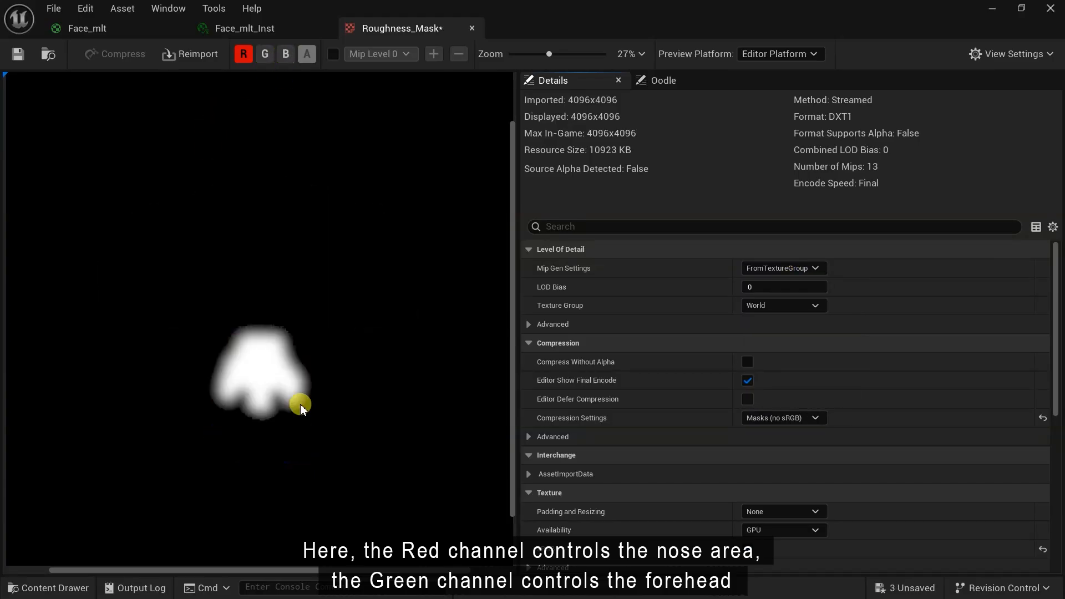
pyautogui.click(243, 54)
pyautogui.click(265, 54)
pyautogui.click(268, 54)
pyautogui.click(286, 54)
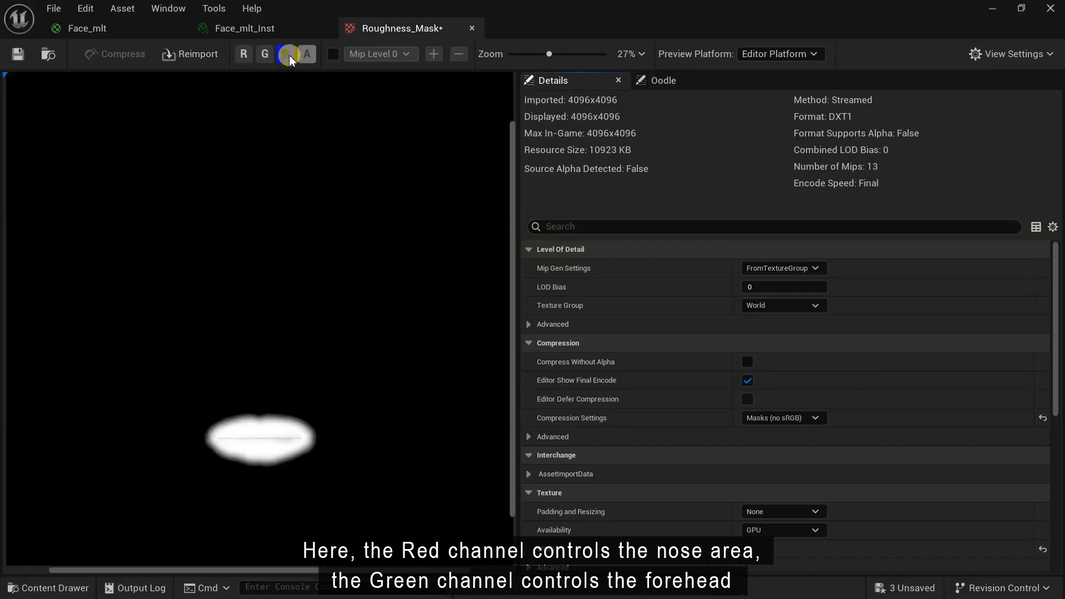
pyautogui.click(265, 54)
pyautogui.click(243, 54)
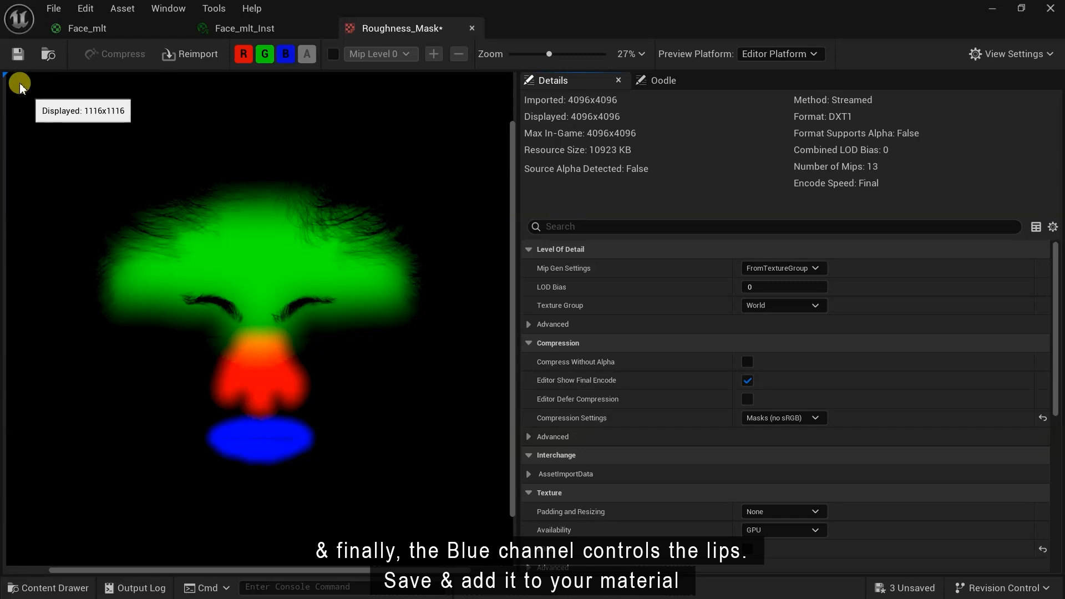
# Step: Save and close the texture and place Roughness_Mask in the Roughness section of the Face_mlt graph
pyautogui.click(87, 28)
pyautogui.click(472, 27)
pyautogui.click(70, 588)
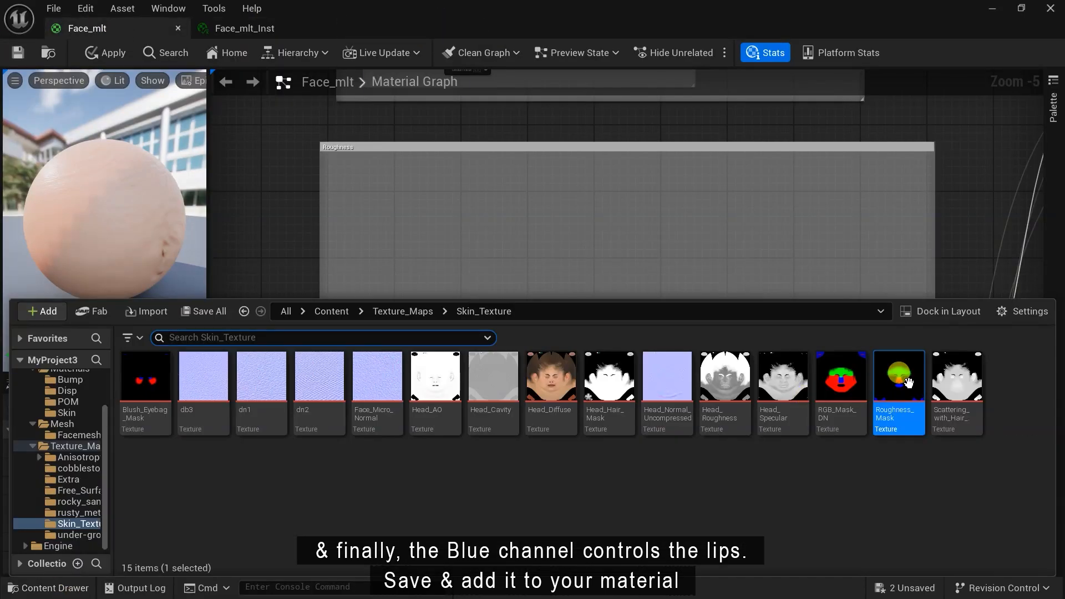
pyautogui.moveTo(899, 377); pyautogui.dragTo(391, 228)
pyautogui.scroll(2, 394, 230)
pyautogui.moveTo(441, 239); pyautogui.dragTo(610, 359, button='right')
pyautogui.moveTo(610, 359); pyautogui.dragTo(570, 444)
# Step: Convert the placed mask texture sample to a parameter named Roughness Mask
pyautogui.moveTo(661, 420); pyautogui.dragTo(576, 252, button='right')
pyautogui.scroll(1, 576, 252)
pyautogui.rightClick(467, 273)
pyautogui.click(558, 313)
pyautogui.write('Roughness Mask')
pyautogui.click(557, 308)
# Step: Add a OneMinus node beside the Roughness Mask parameter and duplicate it to make three
pyautogui.moveTo(649, 342); pyautogui.dragTo(488, 384, button='right')
pyautogui.rightClick(527, 278)
pyautogui.write('one')
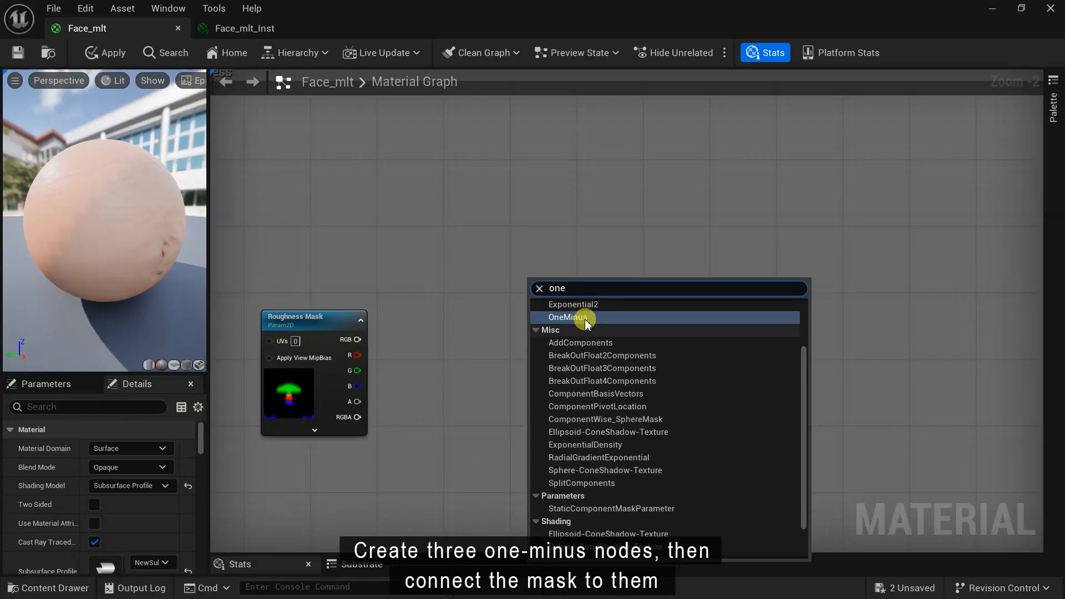
pyautogui.click(583, 312)
pyautogui.moveTo(537, 274); pyautogui.dragTo(534, 196)
pyautogui.hotkey('ctrl', 'c')
pyautogui.hotkey('ctrl', 'v')
pyautogui.hotkey('ctrl', 'v')
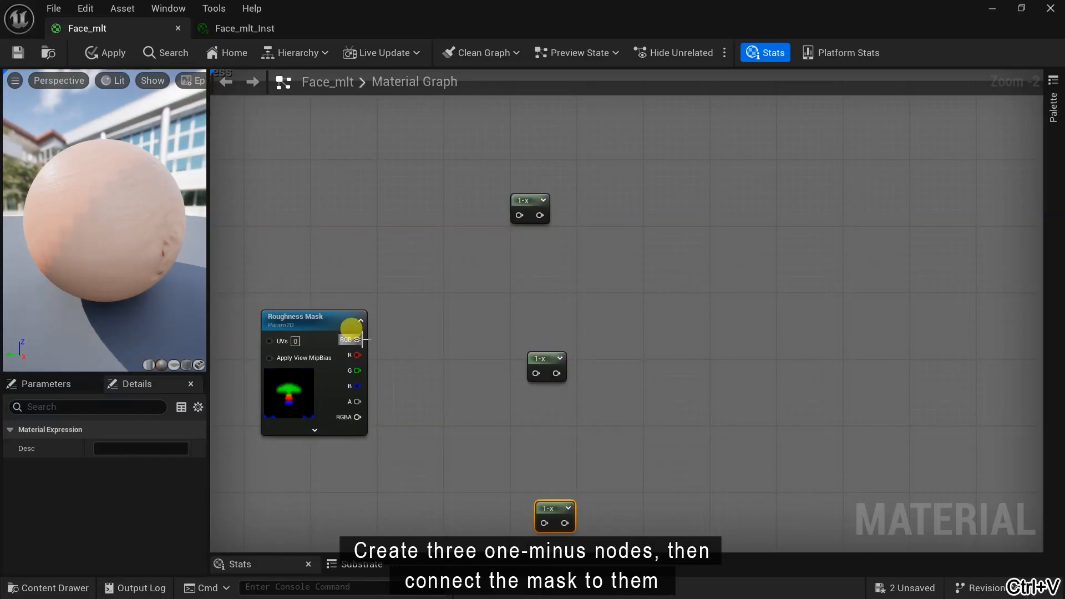
# Step: Connect the R, G and B outputs of Roughness Mask to the three OneMinus nodes and align the nodes
pyautogui.moveTo(524, 367); pyautogui.dragTo(535, 374)
pyautogui.moveTo(535, 374); pyautogui.dragTo(535, 310, button='right')
pyautogui.moveTo(547, 302); pyautogui.dragTo(530, 293)
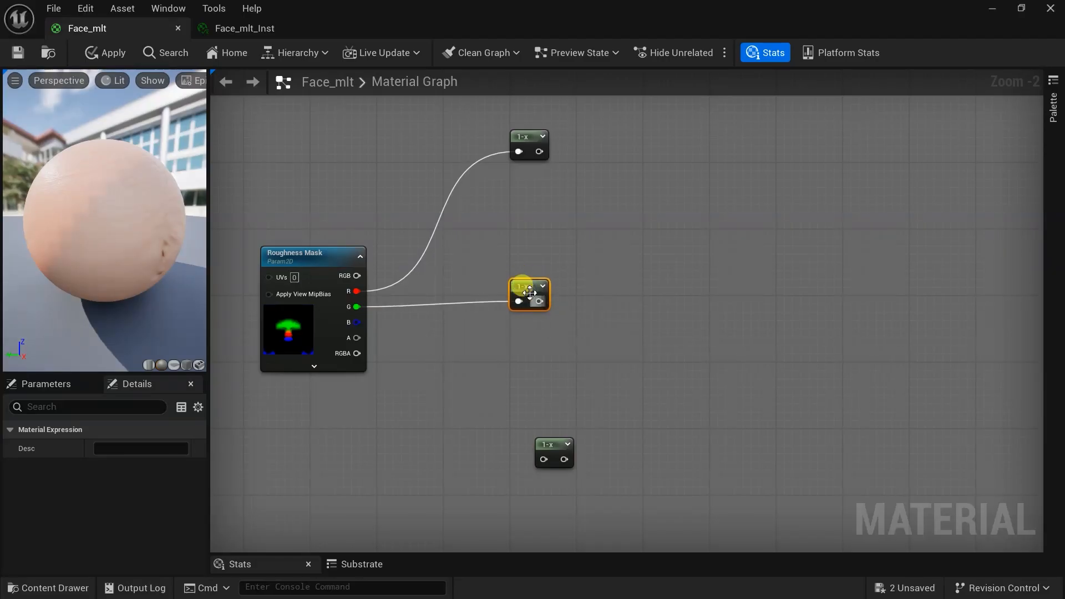
pyautogui.moveTo(498, 439); pyautogui.dragTo(544, 459)
pyautogui.moveTo(545, 446); pyautogui.dragTo(486, 510, button='right')
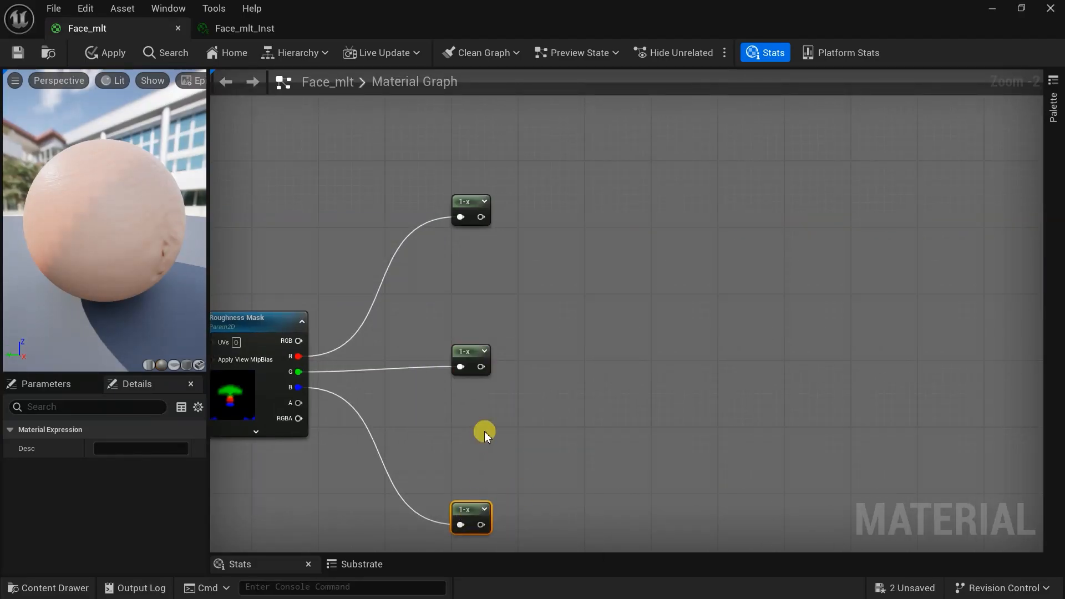
# Step: Add a Lerp node, duplicate it to make three and arrange them in a column beyond the OneMinus nodes
pyautogui.moveTo(619, 371); pyautogui.dragTo(483, 447, button='right')
pyautogui.rightClick(808, 264)
pyautogui.write('ler')
pyautogui.click(862, 305)
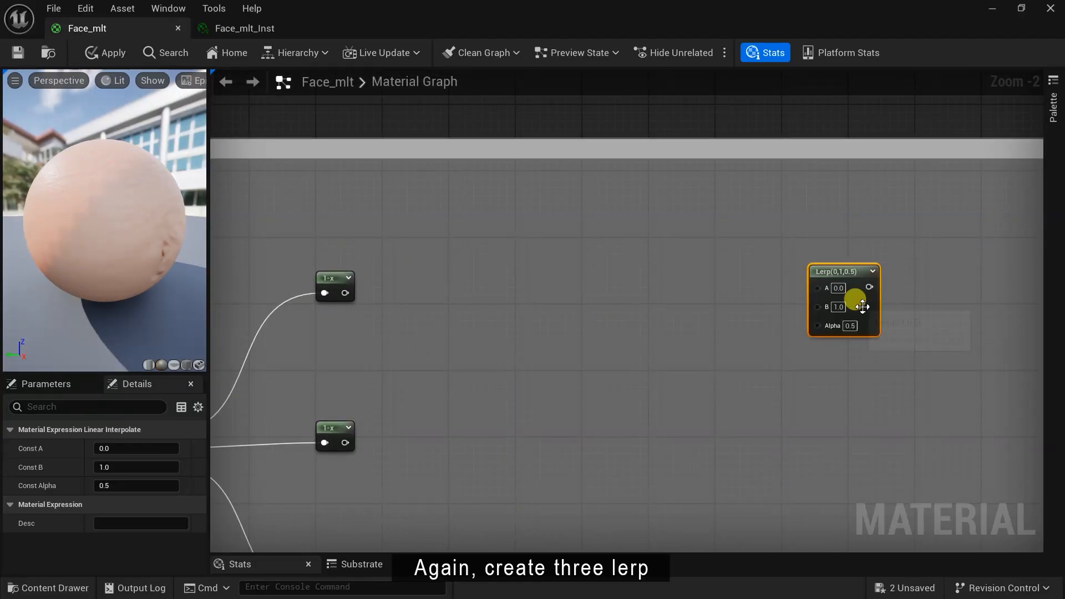
pyautogui.moveTo(854, 299); pyautogui.dragTo(751, 274)
pyautogui.hotkey('ctrl', 'c')
pyautogui.hotkey('ctrl', 'v')
pyautogui.hotkey('ctrl', 'v')
pyautogui.moveTo(677, 496); pyautogui.dragTo(676, 336, button='right')
pyautogui.moveTo(703, 373); pyautogui.dragTo(727, 451)
pyautogui.moveTo(753, 280); pyautogui.dragTo(727, 256)
# Step: Add a Constant node before the upper Lerp and set its value to 1
pyautogui.moveTo(650, 268); pyautogui.dragTo(674, 434, button='right')
pyautogui.rightClick(522, 266)
pyautogui.write('const')
pyautogui.click(568, 295)
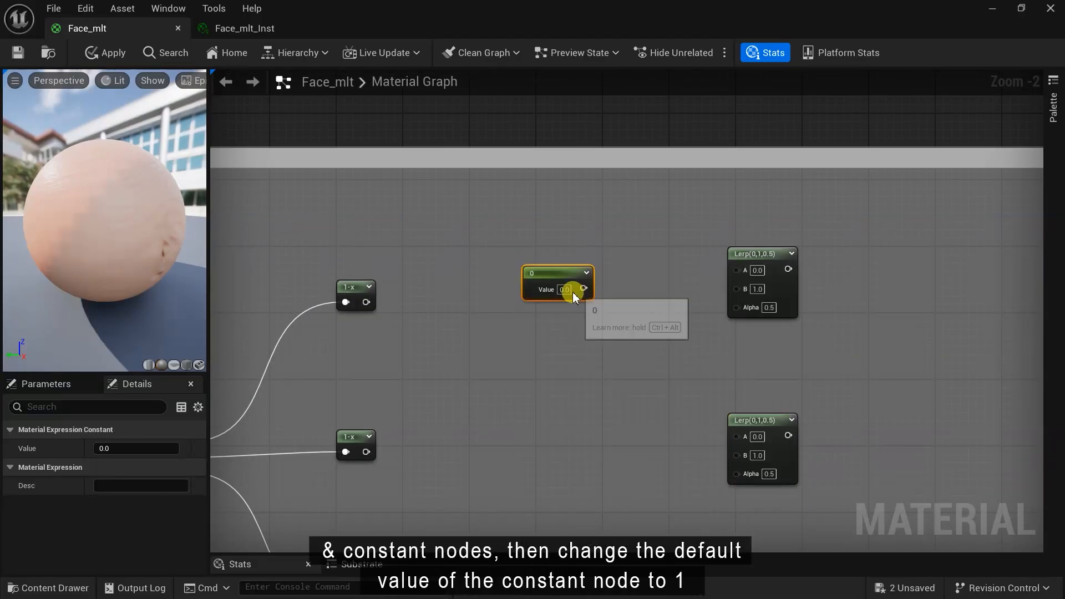
pyautogui.write('1')
pyautogui.click(579, 317)
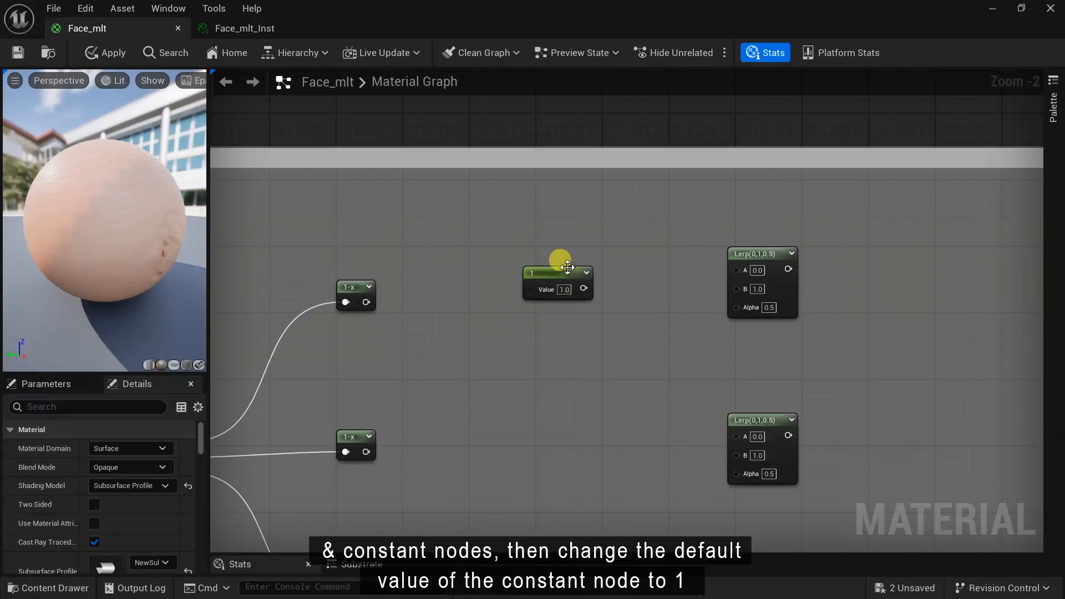
# Step: Copy the constant node twice so that each Lerp has its own constant
pyautogui.click(565, 273)
pyautogui.hotkey('ctrl', 'c')
pyautogui.hotkey('ctrl', 'v')
pyautogui.moveTo(560, 471); pyautogui.dragTo(584, 230, button='right')
pyautogui.hotkey('ctrl', 'v')
# Step: Connect each constant to the A input of its Lerp and tidy the constants' positions
pyautogui.scroll(1, 627, 380)
pyautogui.moveTo(603, 270); pyautogui.dragTo(773, 402)
pyautogui.moveTo(597, 365); pyautogui.dragTo(607, 386)
pyautogui.moveTo(649, 179); pyautogui.dragTo(782, 161)
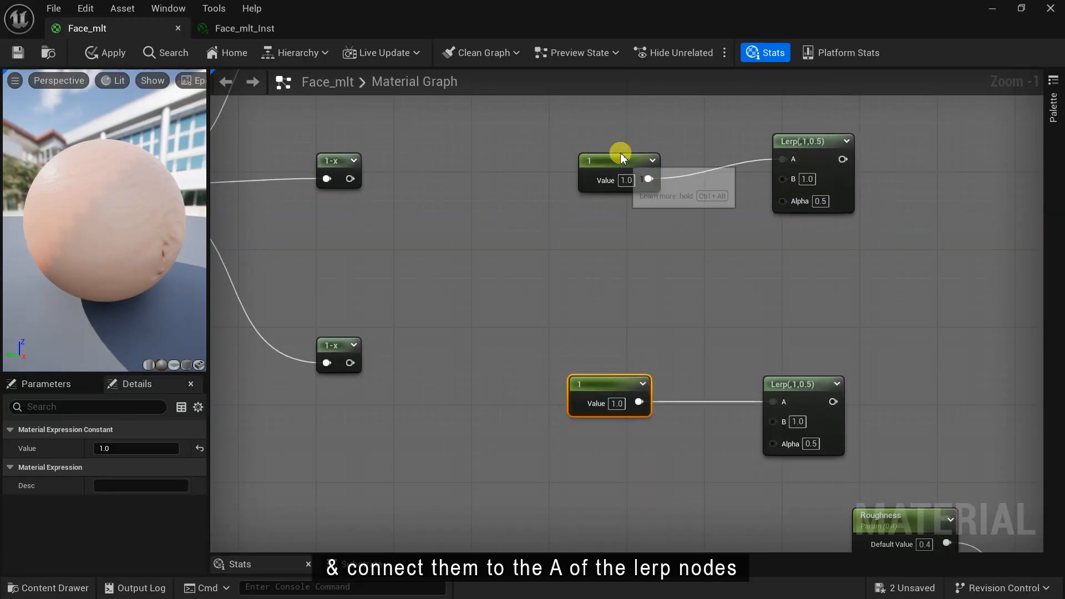
pyautogui.moveTo(621, 158); pyautogui.dragTo(621, 140)
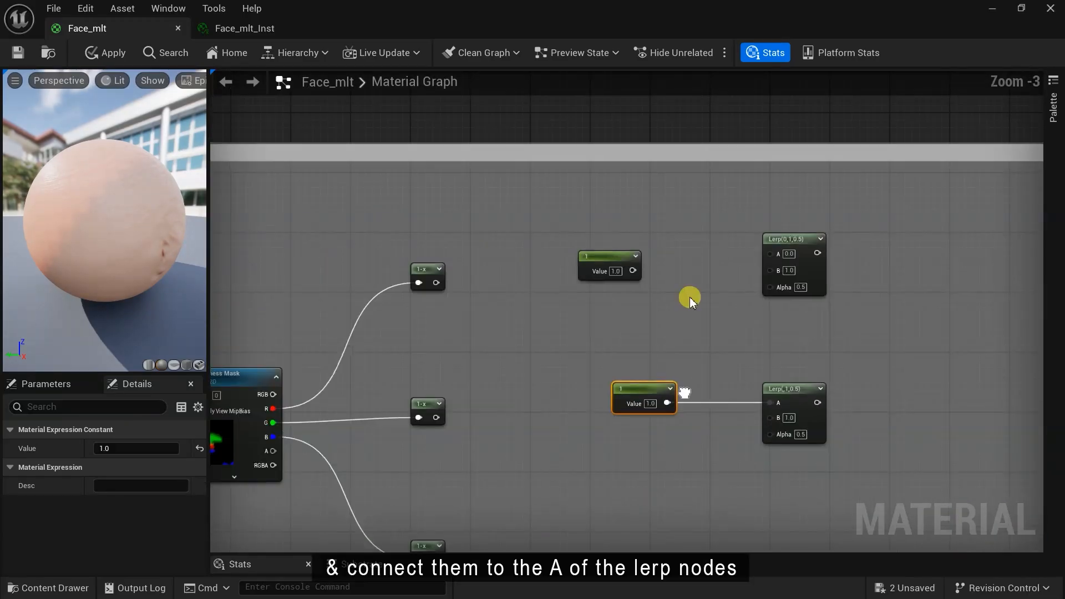
pyautogui.moveTo(633, 271); pyautogui.dragTo(622, 240)
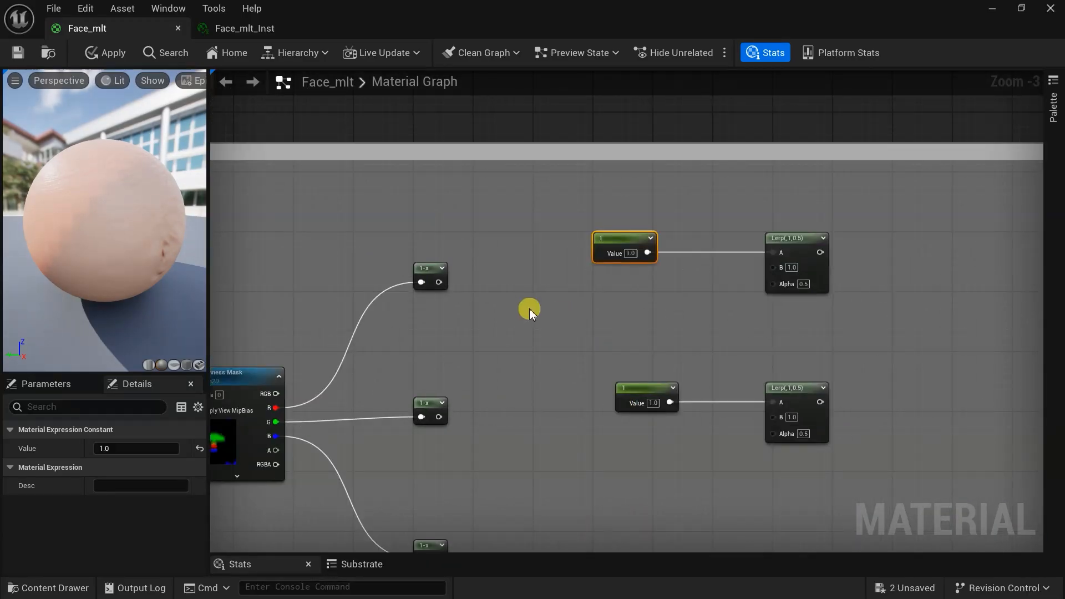
# Step: Connect the three OneMinus outputs to the B inputs of the matching Lerp nodes
pyautogui.scroll(2, 478, 283)
pyautogui.click(383, 240)
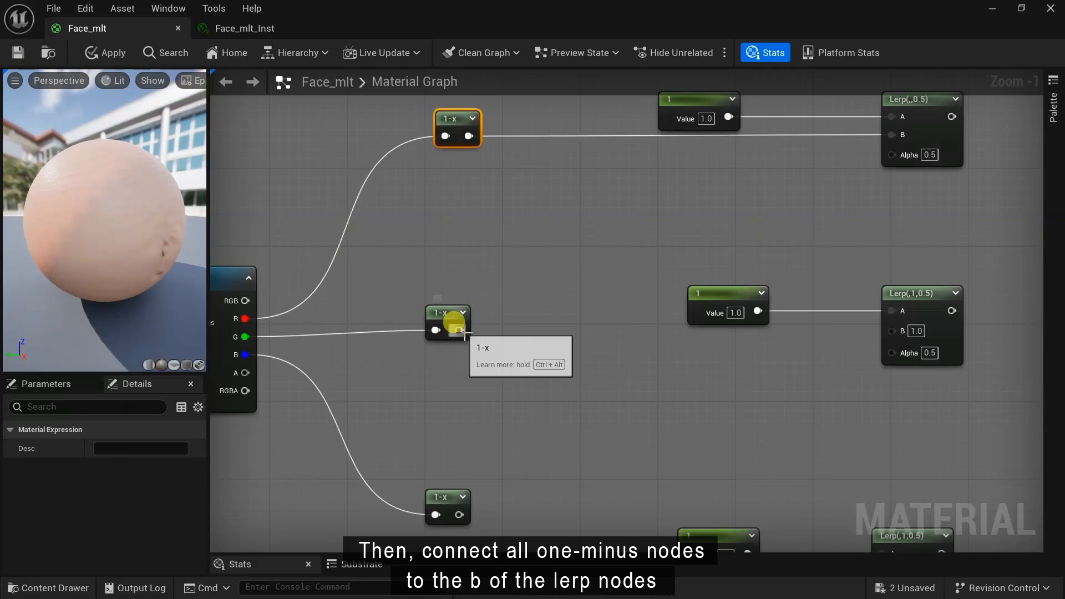
pyautogui.moveTo(460, 330); pyautogui.dragTo(891, 331)
pyautogui.moveTo(831, 407); pyautogui.dragTo(815, 281, button='right')
pyautogui.moveTo(767, 442); pyautogui.dragTo(722, 447)
pyautogui.moveTo(884, 408); pyautogui.dragTo(884, 360)
pyautogui.moveTo(442, 397); pyautogui.dragTo(868, 400)
# Step: Create a scalar parameter named Nose Roughness Intensity on the Alpha of the upper Lerp and place it under the constant
pyautogui.scroll(-1, 433, 386)
pyautogui.scroll(2, 734, 344)
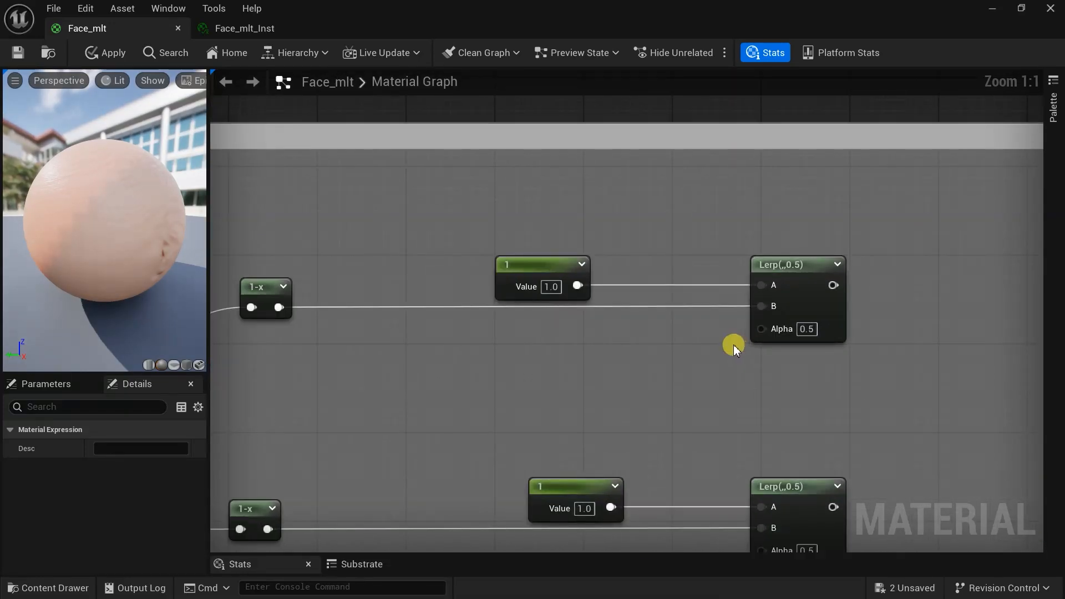
pyautogui.moveTo(608, 337); pyautogui.dragTo(608, 338)
pyautogui.click(658, 200)
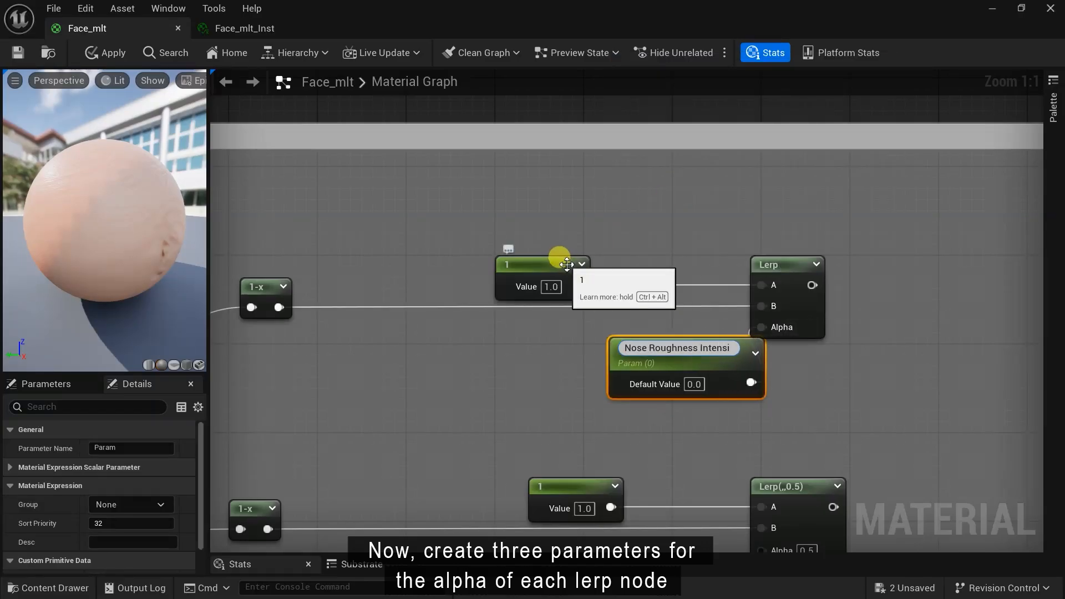
pyautogui.write('ty')
pyautogui.moveTo(715, 364); pyautogui.dragTo(601, 350)
# Step: Duplicate the Nose Roughness Intensity parameter twice and connect the copies to the Alpha inputs of the other two Lerps
pyautogui.moveTo(628, 409); pyautogui.dragTo(605, 273, button='right')
pyautogui.hotkey('ctrl', 'd')
pyautogui.moveTo(570, 430); pyautogui.dragTo(526, 431)
pyautogui.moveTo(526, 444); pyautogui.dragTo(493, 257, button='right')
pyautogui.hotkey('ctrl', 'd')
pyautogui.moveTo(534, 465); pyautogui.dragTo(504, 455)
pyautogui.moveTo(505, 410); pyautogui.dragTo(474, 504, button='right')
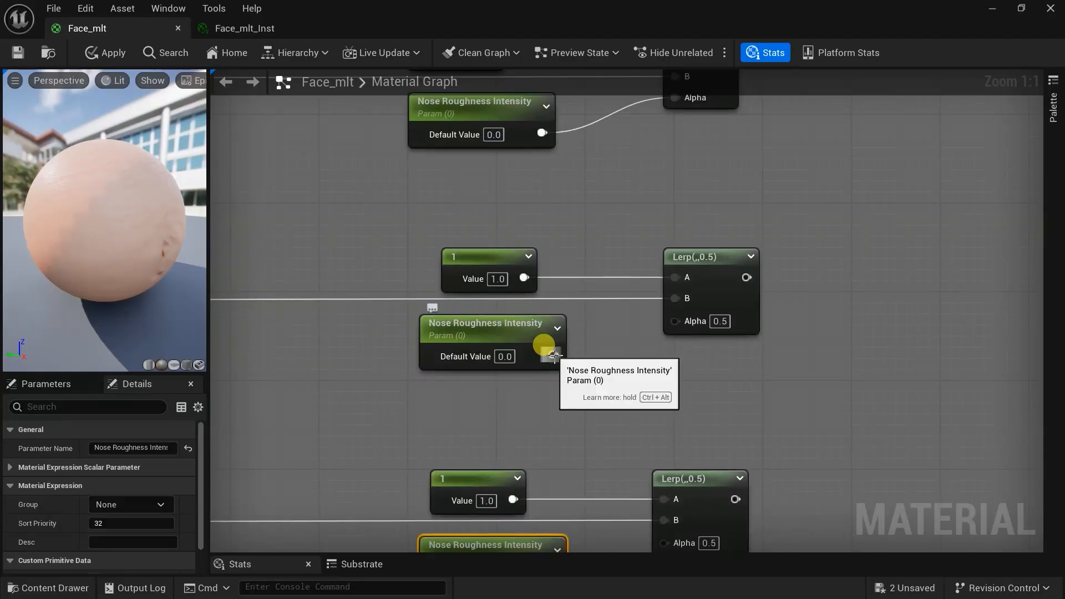
pyautogui.moveTo(554, 355); pyautogui.dragTo(675, 322)
pyautogui.moveTo(560, 499); pyautogui.dragTo(560, 436, button='right')
pyautogui.moveTo(553, 515); pyautogui.dragTo(665, 479)
# Step: Rename the two copied parameters Forehead Roughness Intensity and Lips Roughness Intensity
pyautogui.click(492, 266)
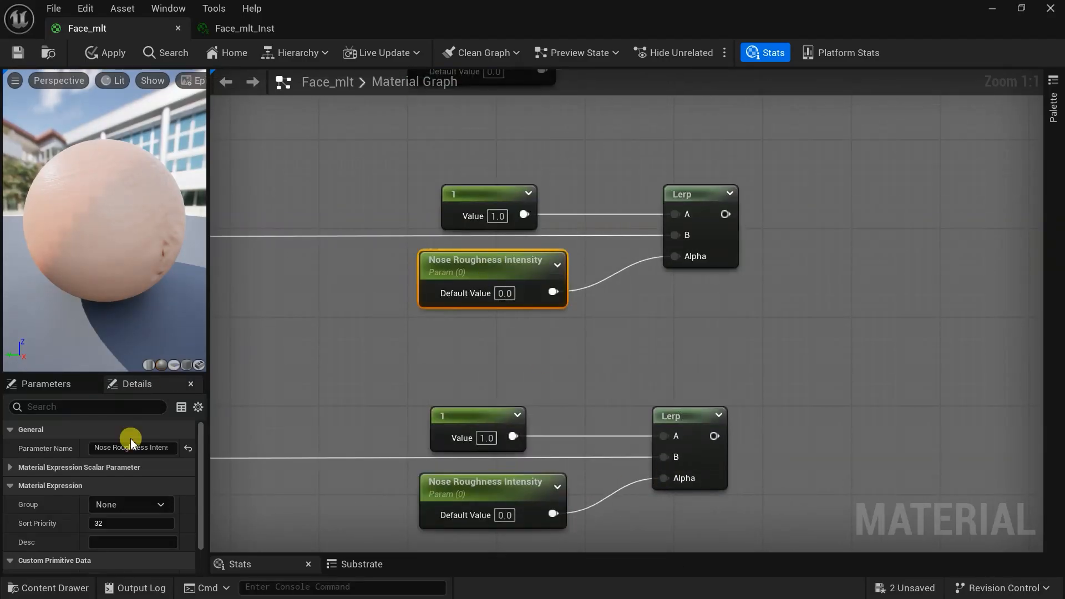
pyautogui.write('d')
pyautogui.click(433, 481)
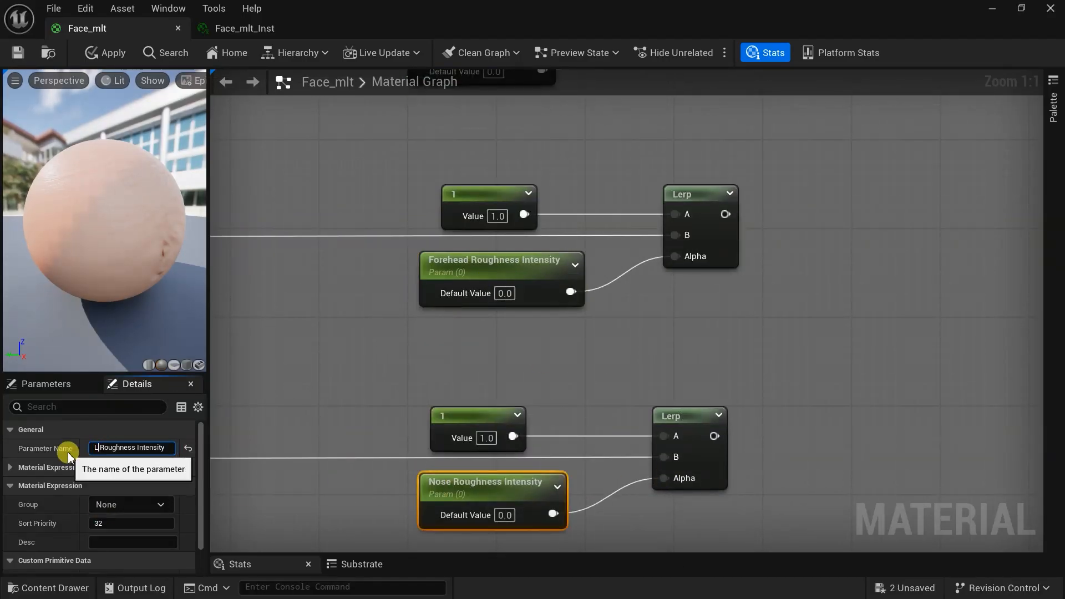
pyautogui.write('ips')
pyautogui.click(364, 476)
# Step: Add a Multiply node and connect the nose and forehead Lerp outputs to its A and B inputs
pyautogui.moveTo(539, 329); pyautogui.dragTo(516, 435, button='right')
pyautogui.scroll(-2, 517, 436)
pyautogui.rightClick(850, 284)
pyautogui.write('mult')
pyautogui.press('Return')
pyautogui.moveTo(657, 182); pyautogui.dragTo(859, 306)
pyautogui.moveTo(656, 348); pyautogui.dragTo(839, 278)
# Step: Add a second Multiply node combining the first Multiply's output with the lips Lerp output
pyautogui.moveTo(840, 277); pyautogui.dragTo(587, 190, button='right')
pyautogui.moveTo(588, 191); pyautogui.dragTo(516, 169)
pyautogui.rightClick(600, 330)
pyautogui.write('m')
pyautogui.press('Escape')
pyautogui.moveTo(397, 426); pyautogui.dragTo(610, 371)
pyautogui.moveTo(532, 177); pyautogui.dragTo(626, 295)
# Step: Enclose the nose constant, parameter and Lerp in a comment titled Nose (Red Channel)
pyautogui.moveTo(431, 367); pyautogui.dragTo(725, 419, button='right')
pyautogui.scroll(-1, 725, 419)
pyautogui.moveTo(413, 111); pyautogui.dragTo(487, 210, button='right')
pyautogui.moveTo(487, 210); pyautogui.dragTo(743, 341)
pyautogui.scroll(2, 714, 346)
pyautogui.write('cNose (Red Channel)')
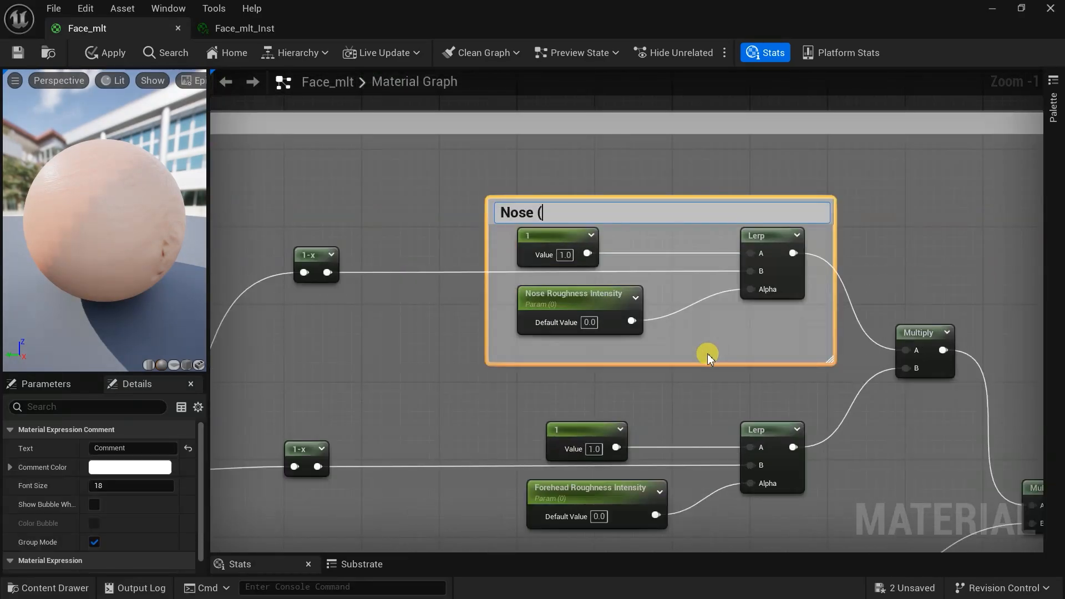
# Step: Enclose the forehead constant, Forehead Roughness Intensity parameter and Lerp in a comment titled Forehead (Green Channel)
pyautogui.press('Return')
pyautogui.moveTo(481, 396); pyautogui.dragTo(439, 272, button='right')
pyautogui.moveTo(439, 272); pyautogui.dragTo(801, 445)
pyautogui.write('cForehead (Green Channel)')
pyautogui.press('Return')
pyautogui.moveTo(828, 291)
pyautogui.mouseDown(button='right')
pyautogui.moveTo(840, 349)
pyautogui.moveTo(837, 291)
pyautogui.mouseUp(button='right')
pyautogui.moveTo(464, 364); pyautogui.dragTo(453, 364)
# Step: Enclose the lips constant, Lips Roughness Intensity parameter and Lerp in a comment titled Lips (Blue Channel)
pyautogui.moveTo(492, 364); pyautogui.dragTo(396, 183, button='right')
pyautogui.moveTo(383, 294); pyautogui.dragTo(643, 435)
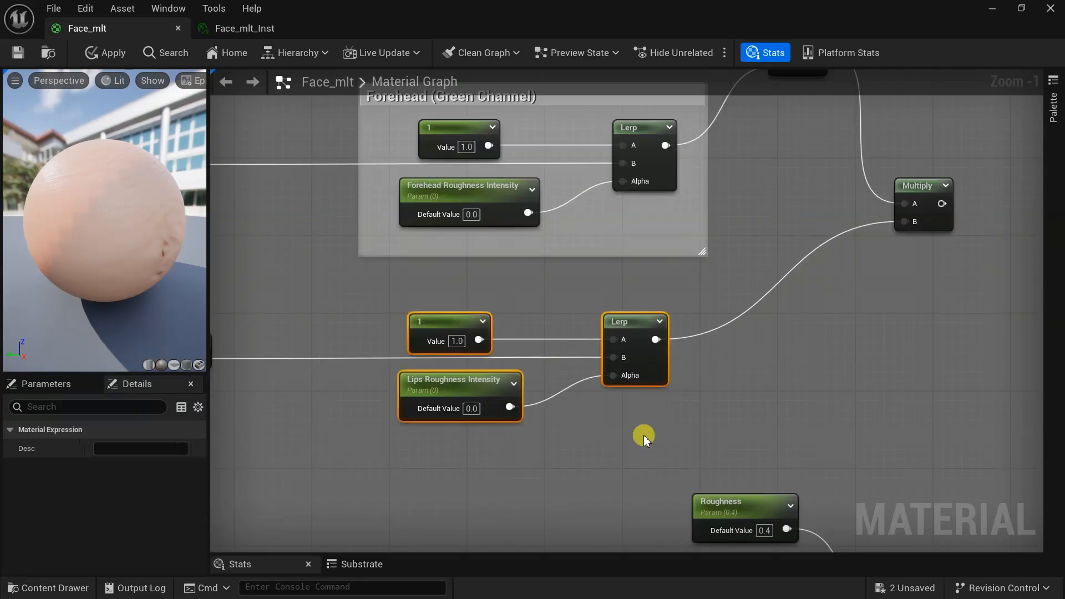
pyautogui.scroll(1, 357, 409)
pyautogui.write('cLips (Blue Channel)')
pyautogui.click(359, 410)
# Step: Widen the outer Roughness comment to make room for more nodes
pyautogui.scroll(-5, 685, 369)
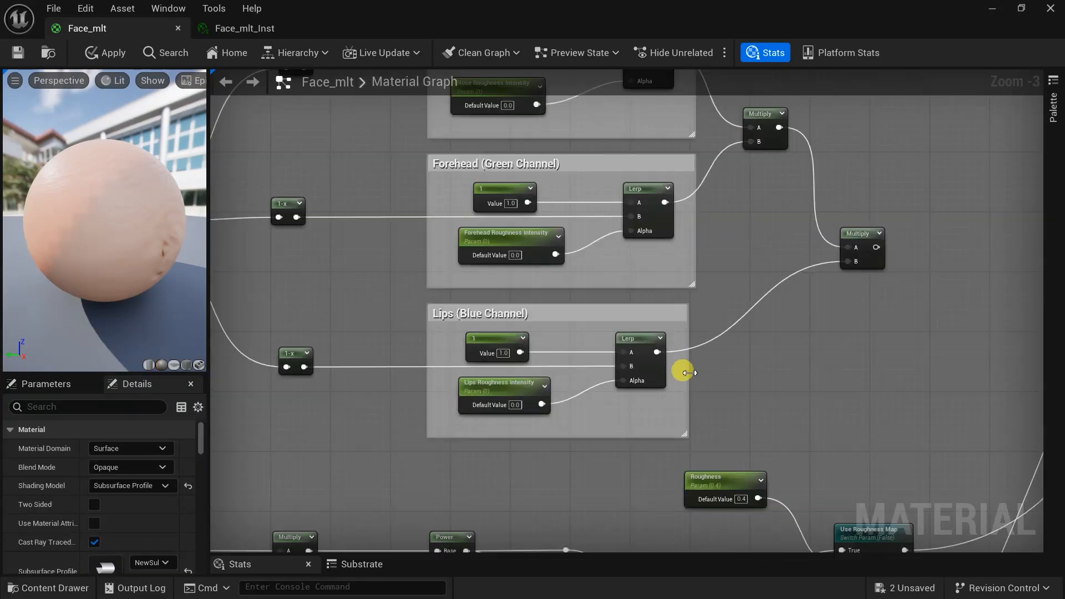
pyautogui.scroll(-2, 765, 397)
pyautogui.moveTo(681, 259); pyautogui.dragTo(766, 259)
pyautogui.scroll(2, 626, 392)
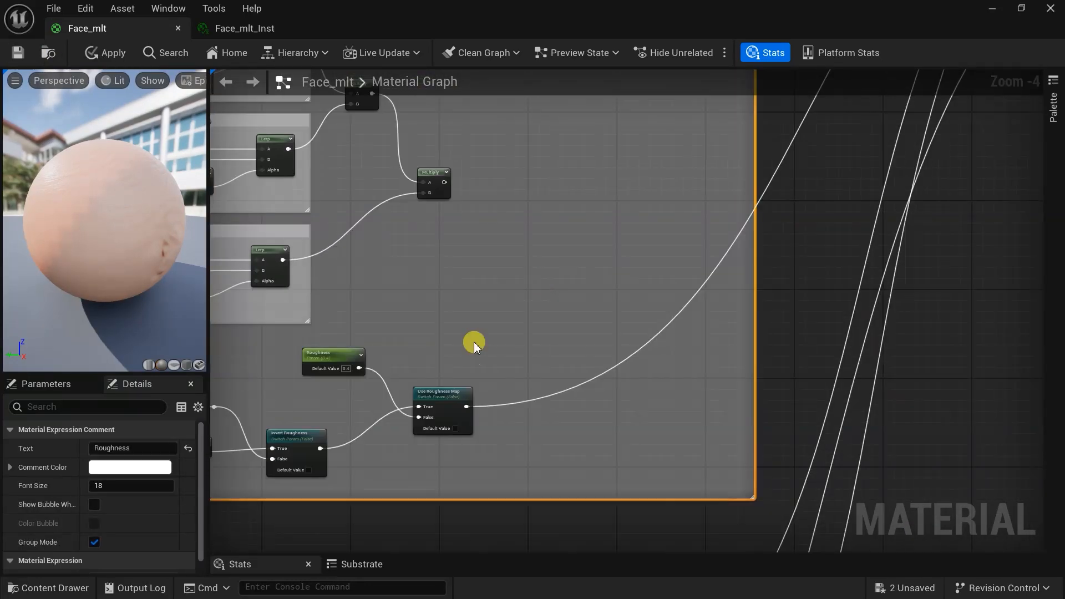
# Step: Move the Use Roughness Map switch and the Roughness parameter into the free space of the widened comment
pyautogui.moveTo(442, 391); pyautogui.dragTo(668, 165)
pyautogui.moveTo(668, 166); pyautogui.dragTo(750, 245, button='right')
pyautogui.moveTo(509, 252); pyautogui.dragTo(503, 263)
pyautogui.moveTo(884, 349); pyautogui.dragTo(600, 194)
pyautogui.moveTo(749, 246); pyautogui.dragTo(855, 240)
# Step: Add a third Multiply node with the combined mask Multiply on A and the Invert Roughness output on B
pyautogui.scroll(2, 750, 319)
pyautogui.rightClick(668, 355)
pyautogui.write('mul')
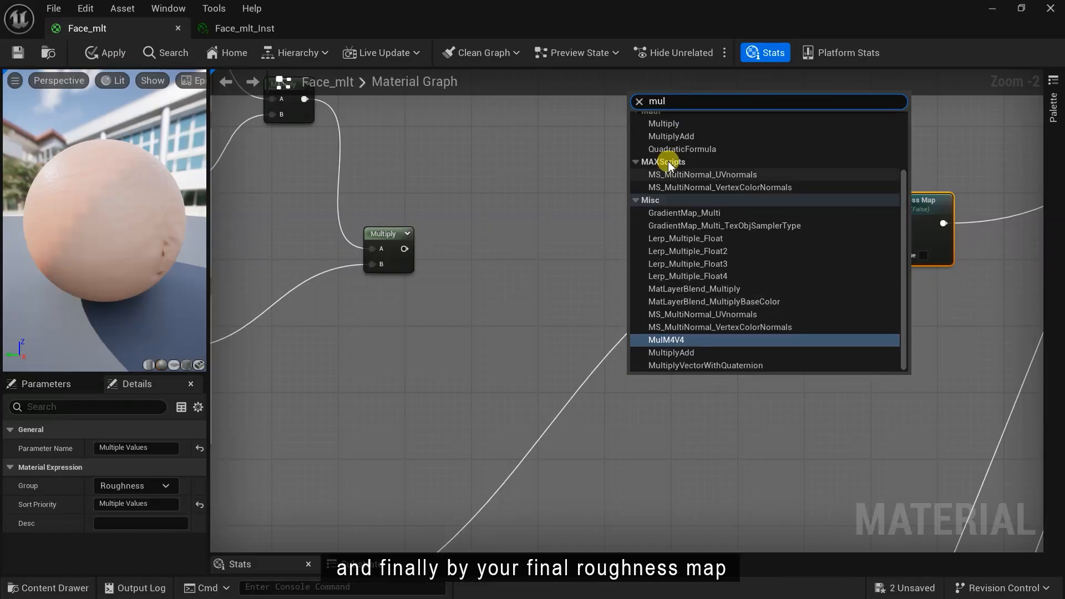
pyautogui.press('Return')
pyautogui.moveTo(404, 248); pyautogui.dragTo(630, 398)
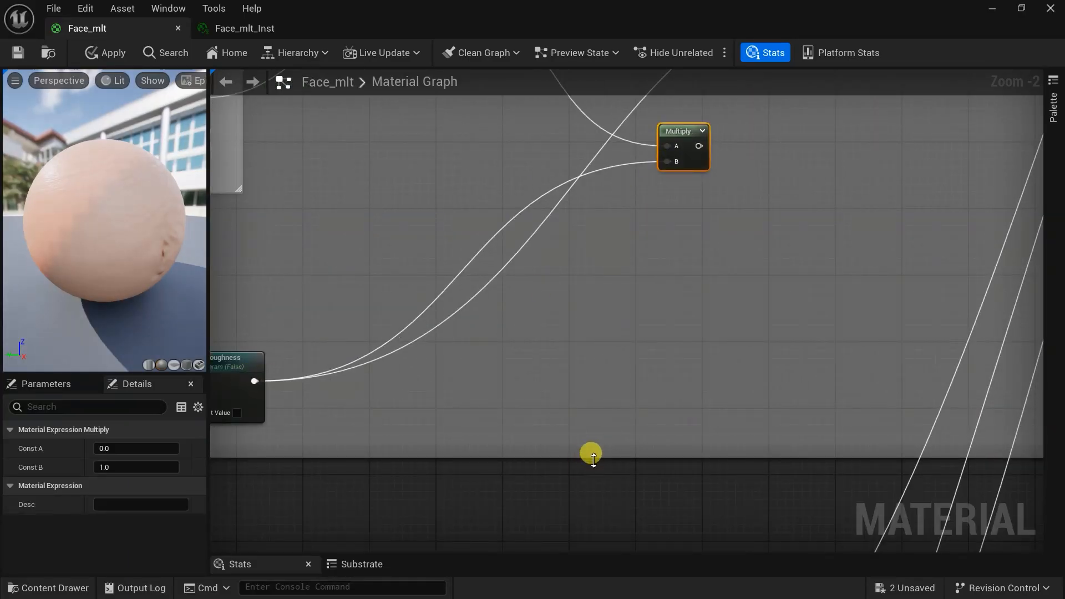
pyautogui.moveTo(622, 318); pyautogui.dragTo(590, 490, button='right')
pyautogui.scroll(-1, 678, 372)
pyautogui.moveTo(682, 305); pyautogui.dragTo(573, 286)
# Step: Add a static switch parameter named Use Roughness Mask beside the final Multiply node
pyautogui.moveTo(696, 311); pyautogui.dragTo(653, 394, button='right')
pyautogui.scroll(1, 654, 393)
pyautogui.rightClick(653, 394)
pyautogui.write('static')
pyautogui.click(701, 177)
pyautogui.write('Use Roughness Mask')
pyautogui.click(607, 457)
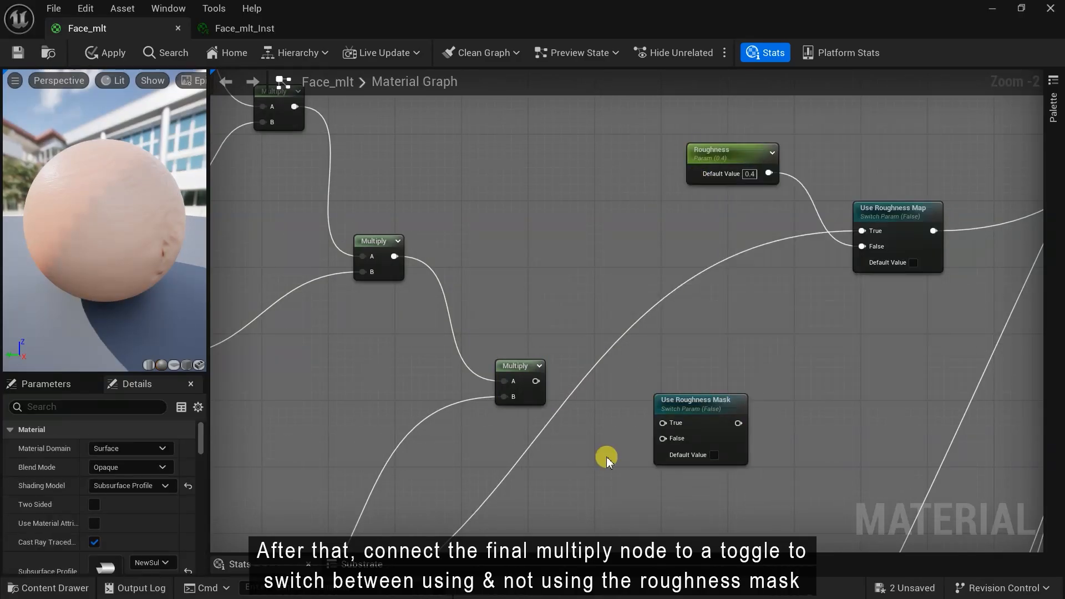
# Step: Connect the final Multiply to True and Invert Roughness to False on Use Roughness Mask, and its output to Use Roughness Map's True input
pyautogui.moveTo(607, 438); pyautogui.dragTo(616, 226, button='right')
pyautogui.scroll(-2, 660, 288)
pyautogui.moveTo(368, 377); pyautogui.dragTo(666, 244)
pyautogui.moveTo(581, 206); pyautogui.dragTo(666, 233)
pyautogui.moveTo(738, 222); pyautogui.dragTo(644, 321, button='right')
pyautogui.scroll(1, 644, 321)
pyautogui.moveTo(613, 338); pyautogui.dragTo(726, 164)
pyautogui.moveTo(593, 251); pyautogui.dragTo(698, 215, button='right')
pyautogui.scroll(-1, 699, 214)
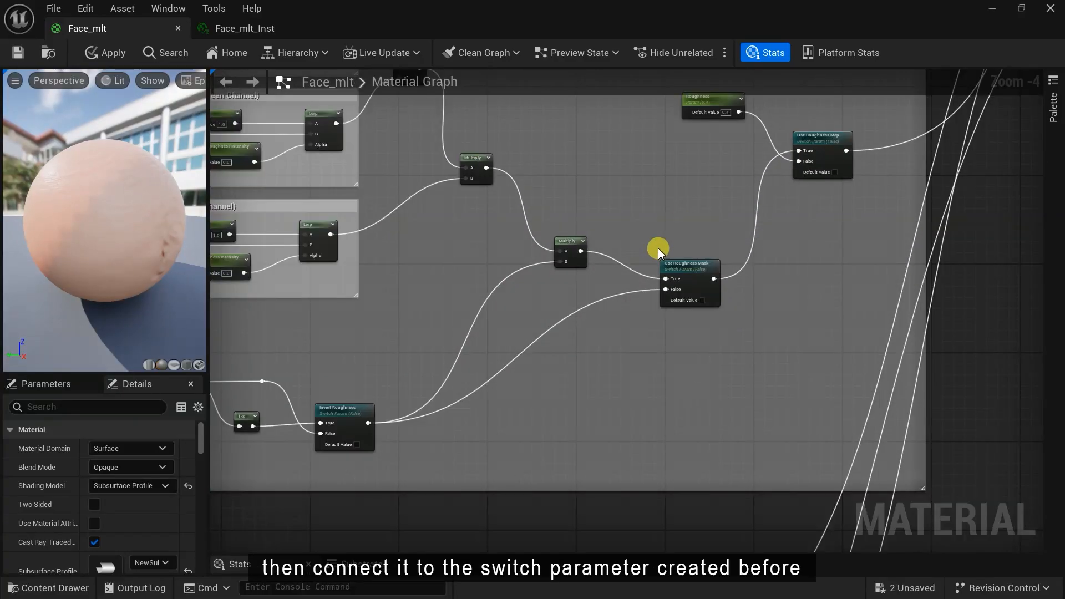
# Step: Add a reroute point on the Invert Roughness wire and enclose the roughness texture nodes in a comment titled Roughness Map
pyautogui.doubleClick(558, 320)
pyautogui.moveTo(559, 321); pyautogui.dragTo(570, 427)
pyautogui.moveTo(571, 428); pyautogui.dragTo(867, 307, button='right')
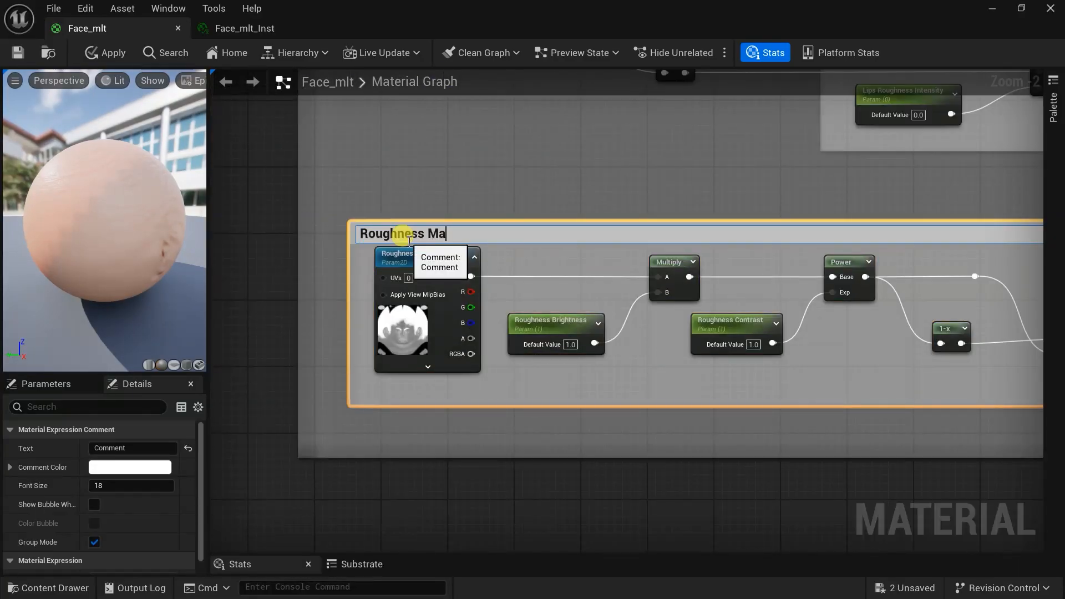
pyautogui.write('p')
pyautogui.press('Return')
# Step: Enclose the Roughness Mask texture in a comment titled Roughness Mask and enlarge the comment around it
pyautogui.scroll(-2, 903, 431)
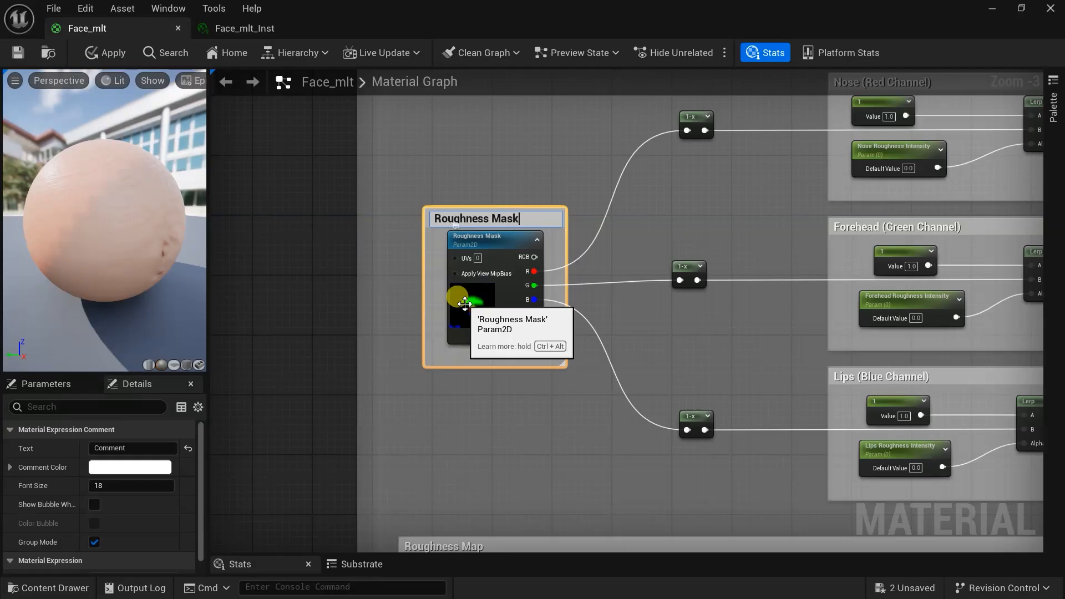
pyautogui.click(602, 213)
pyautogui.moveTo(567, 207); pyautogui.dragTo(580, 188)
pyautogui.moveTo(545, 368); pyautogui.dragTo(546, 383)
pyautogui.scroll(-1, 429, 298)
pyautogui.moveTo(484, 362); pyautogui.dragTo(430, 350, button='right')
# Step: Assign the nose, forehead and lips intensity parameters and the Roughness Mask texture to the Roughness parameter group
pyautogui.moveTo(541, 336); pyautogui.dragTo(354, 378, button='right')
pyautogui.click(545, 227)
pyautogui.keyDown('shift'); pyautogui.click(548, 339); pyautogui.keyUp('shift')
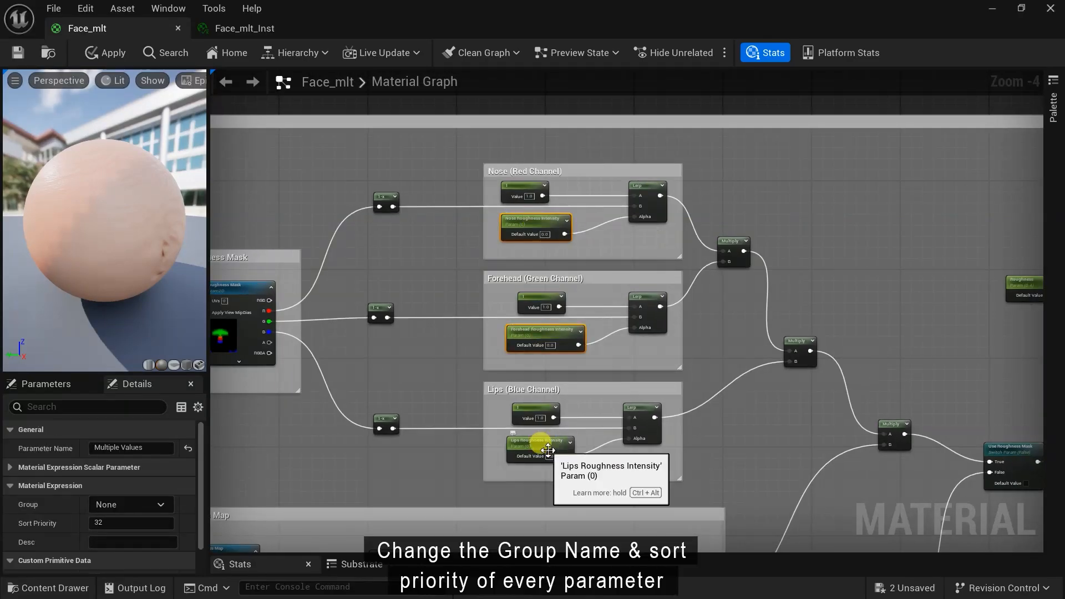
pyautogui.keyDown('shift'); pyautogui.click(548, 450); pyautogui.keyUp('shift')
pyautogui.click(133, 486)
pyautogui.click(148, 506)
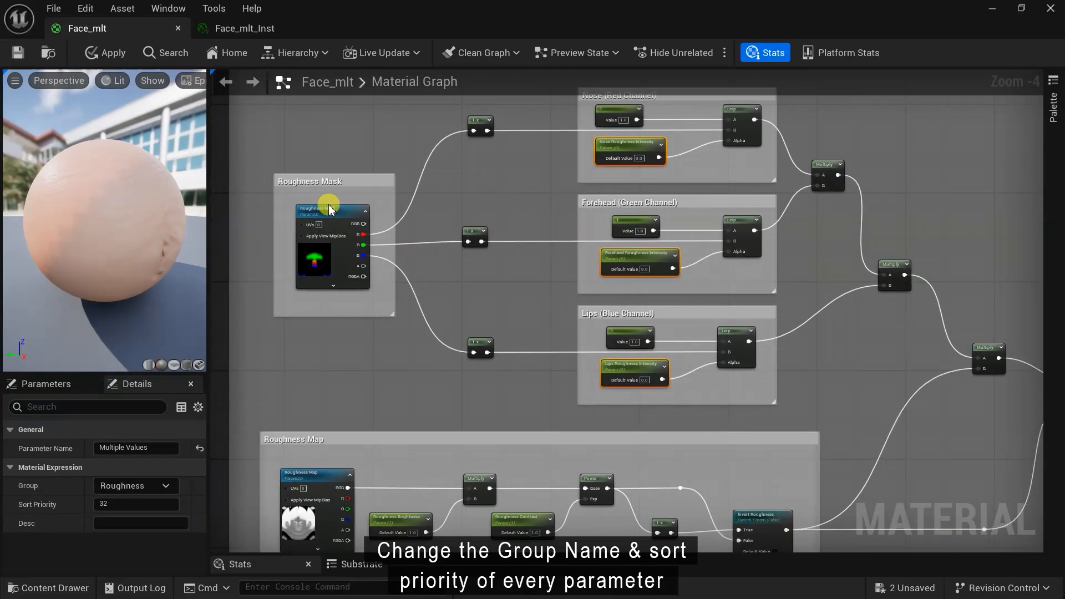
pyautogui.click(331, 209)
pyautogui.click(131, 486)
pyautogui.scroll(-1, 454, 380)
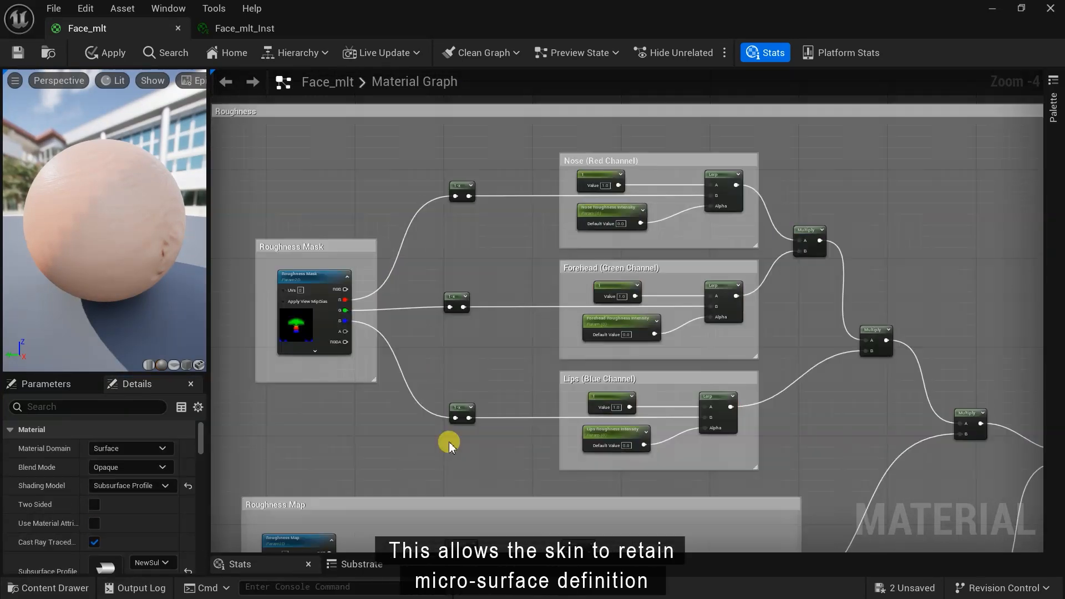
# Step: Move the material output node farther away from the enlarged Roughness comment
pyautogui.moveTo(746, 283); pyautogui.dragTo(671, 372, button='right')
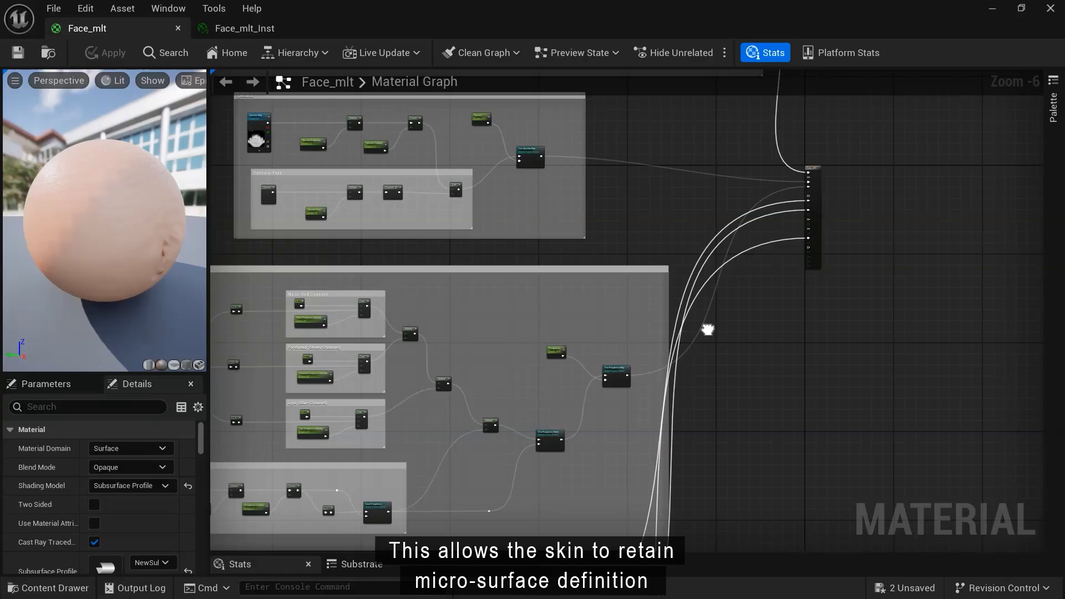
pyautogui.moveTo(776, 212); pyautogui.dragTo(899, 176)
pyautogui.scroll(-1, 699, 499)
pyautogui.moveTo(693, 522); pyautogui.dragTo(813, 150, button='right')
pyautogui.moveTo(583, 364); pyautogui.dragTo(541, 535, button='right')
pyautogui.moveTo(582, 373); pyautogui.dragTo(614, 363)
pyautogui.moveTo(614, 364); pyautogui.dragTo(571, 153, button='right')
# Step: Move the bottommost comment group well below the Normal Map group and shift the material output node farther from the groups
pyautogui.scroll(-2, 571, 153)
pyautogui.moveTo(359, 485); pyautogui.dragTo(597, 274)
pyautogui.moveTo(557, 295); pyautogui.dragTo(556, 452)
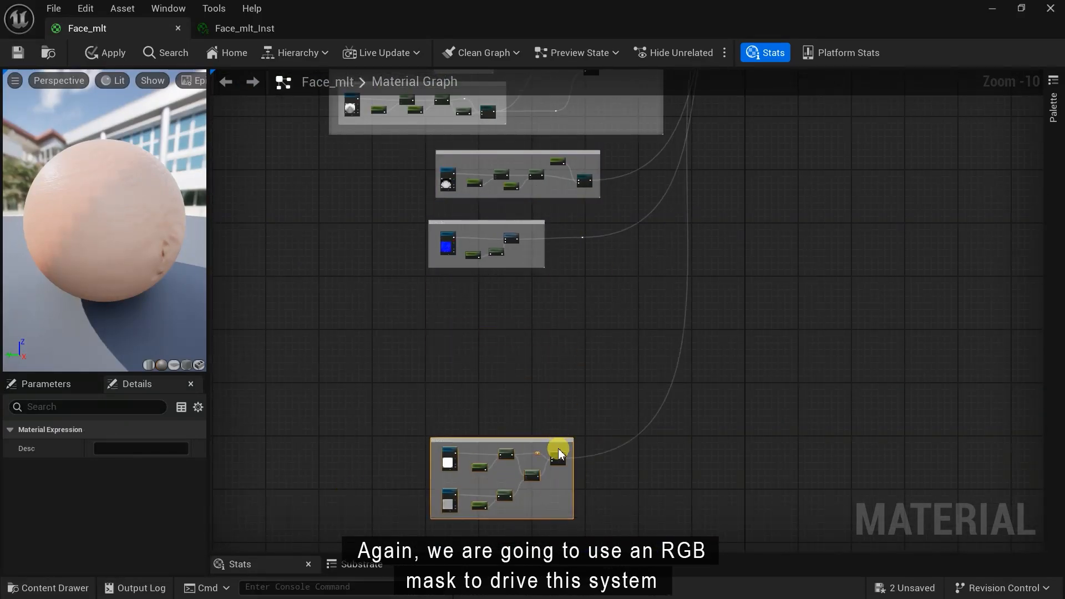
pyautogui.moveTo(685, 351); pyautogui.dragTo(630, 411, button='right')
pyautogui.click(630, 412)
pyautogui.click(625, 411)
pyautogui.scroll(-1, 649, 513)
pyautogui.moveTo(688, 222); pyautogui.dragTo(662, 334, button='right')
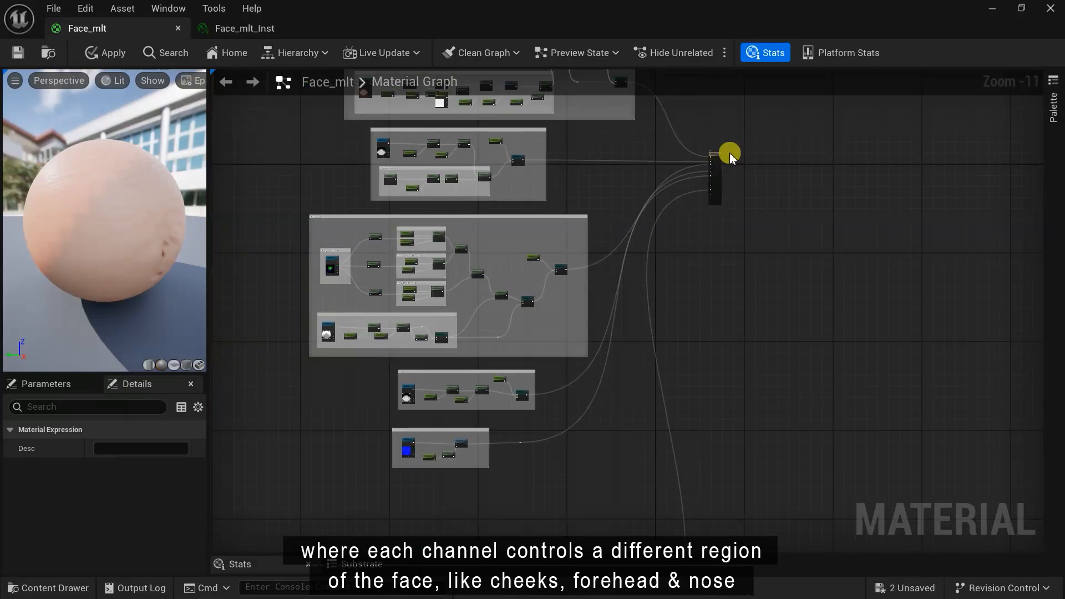
pyautogui.moveTo(729, 154); pyautogui.dragTo(806, 155)
# Step: Enlarge the Normal Map comment downward and to both sides to make room for the detail normal nodes
pyautogui.moveTo(521, 430); pyautogui.dragTo(563, 302, button='right')
pyautogui.scroll(3, 564, 302)
pyautogui.moveTo(383, 369); pyautogui.dragTo(618, 252, button='right')
pyautogui.scroll(2, 618, 253)
pyautogui.moveTo(614, 226); pyautogui.dragTo(560, 477)
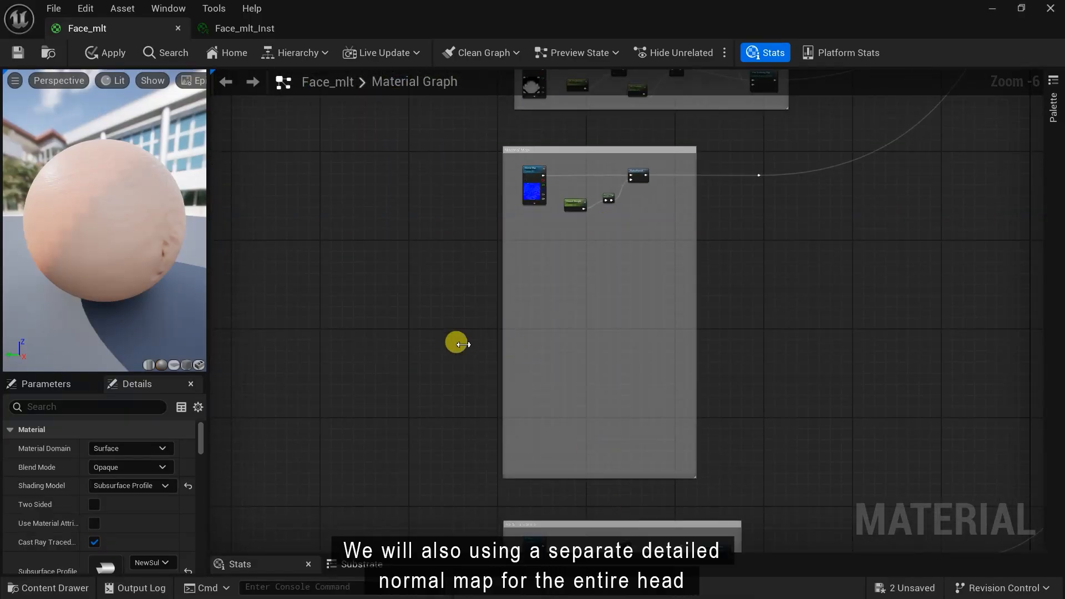
pyautogui.moveTo(457, 343); pyautogui.dragTo(350, 344)
pyautogui.moveTo(698, 338); pyautogui.dragTo(835, 340)
pyautogui.scroll(-2, 698, 338)
pyautogui.moveTo(697, 338); pyautogui.dragTo(777, 328, button='right')
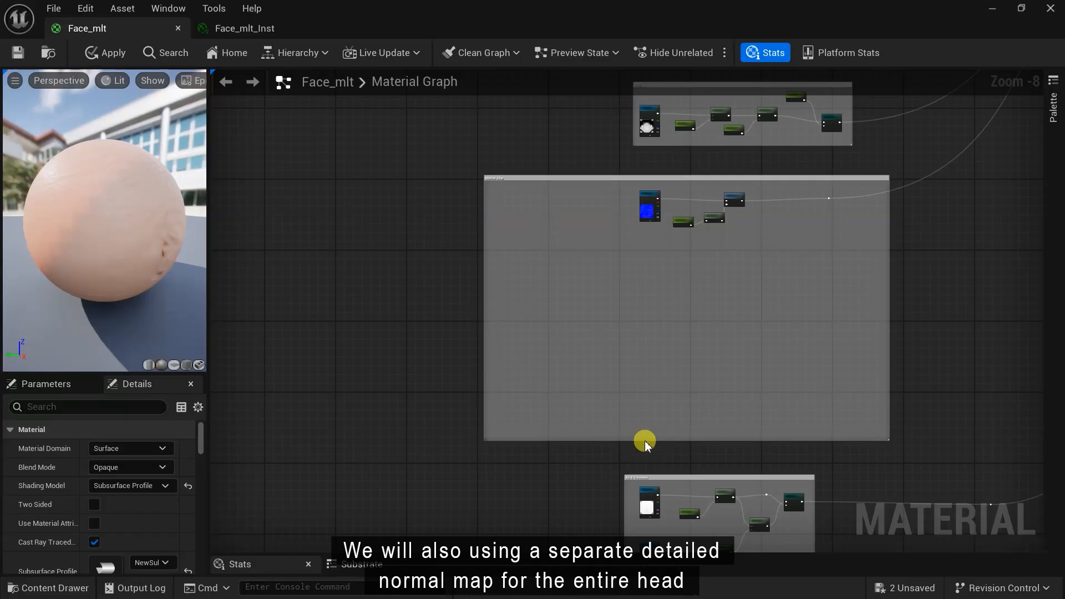
pyautogui.moveTo(645, 441); pyautogui.dragTo(644, 455)
pyautogui.scroll(2, 616, 183)
pyautogui.moveTo(692, 173); pyautogui.dragTo(689, 158)
pyautogui.scroll(2, 672, 204)
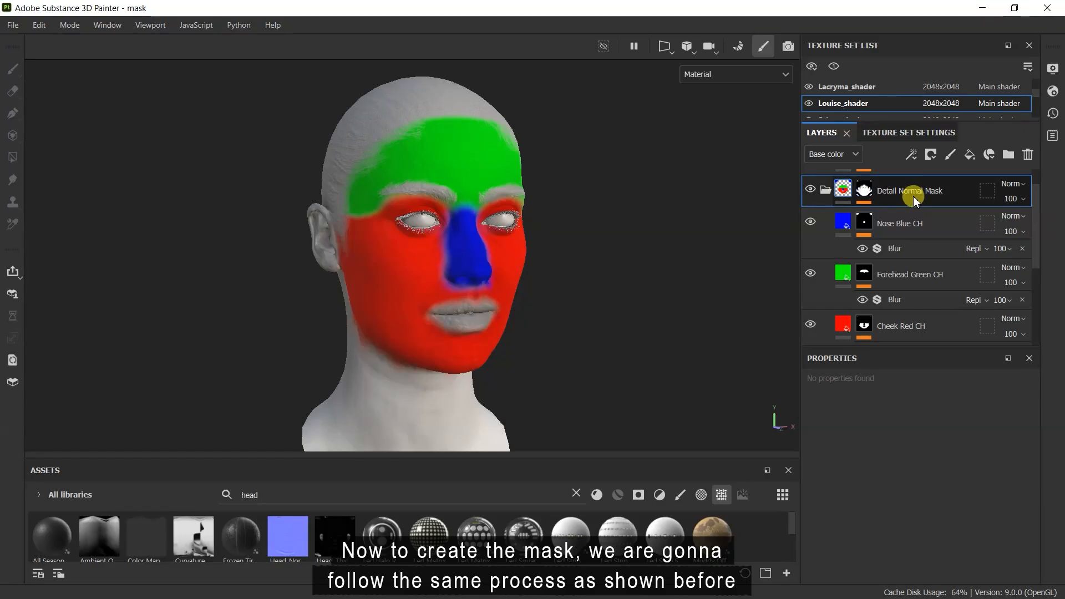
# Step: In Substance 3D Painter, examine the cheek, forehead and nose channel masks and their Blur filter settings in the Detail Normal Mask folder
pyautogui.scroll(-1, 837, 278)
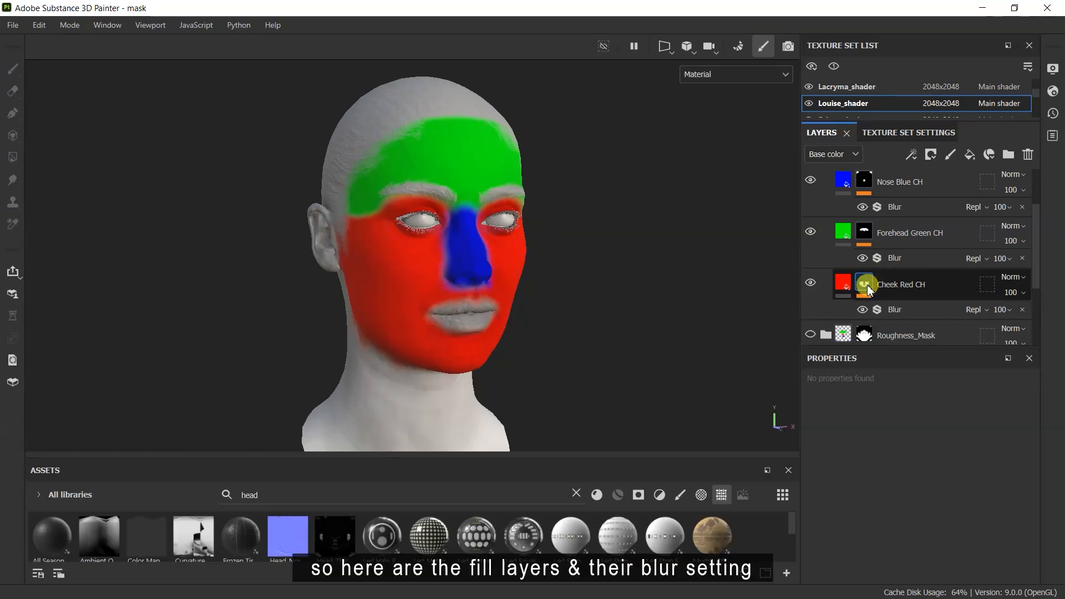
pyautogui.keyDown('alt'); pyautogui.click(864, 284); pyautogui.keyUp('alt')
pyautogui.keyDown('alt'); pyautogui.moveTo(535, 233); pyautogui.dragTo(506, 231); pyautogui.keyUp('alt')
pyautogui.click(902, 311)
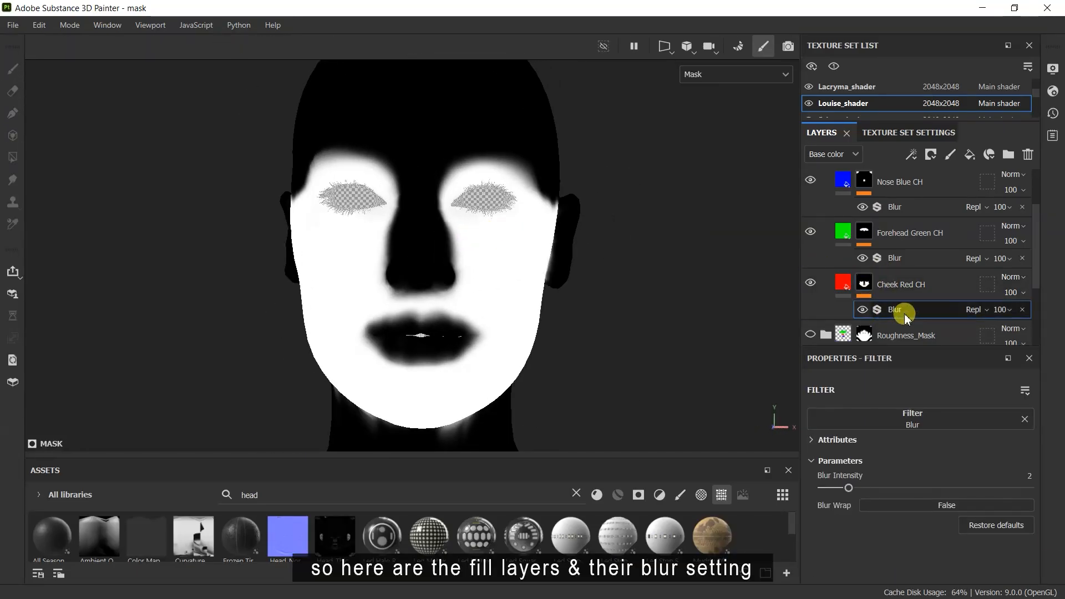
pyautogui.click(916, 232)
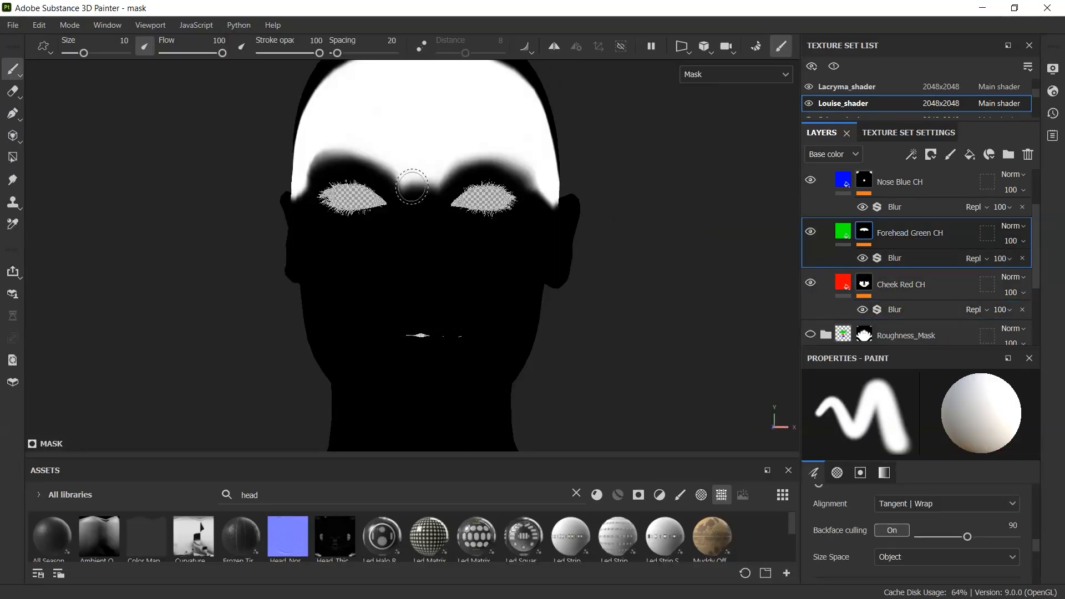
pyautogui.click(904, 260)
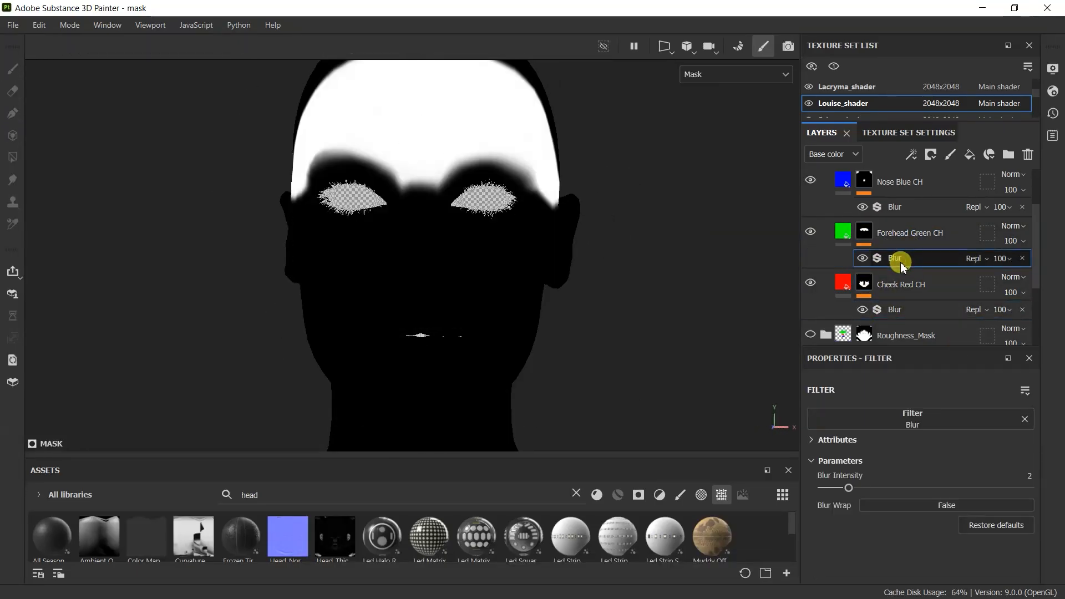
pyautogui.click(901, 191)
pyautogui.moveTo(533, 274)
pyautogui.keyDown('alt'); pyautogui.mouseDown()
pyautogui.moveTo(488, 261)
pyautogui.moveTo(729, 266)
pyautogui.mouseUp(); pyautogui.keyUp('alt')
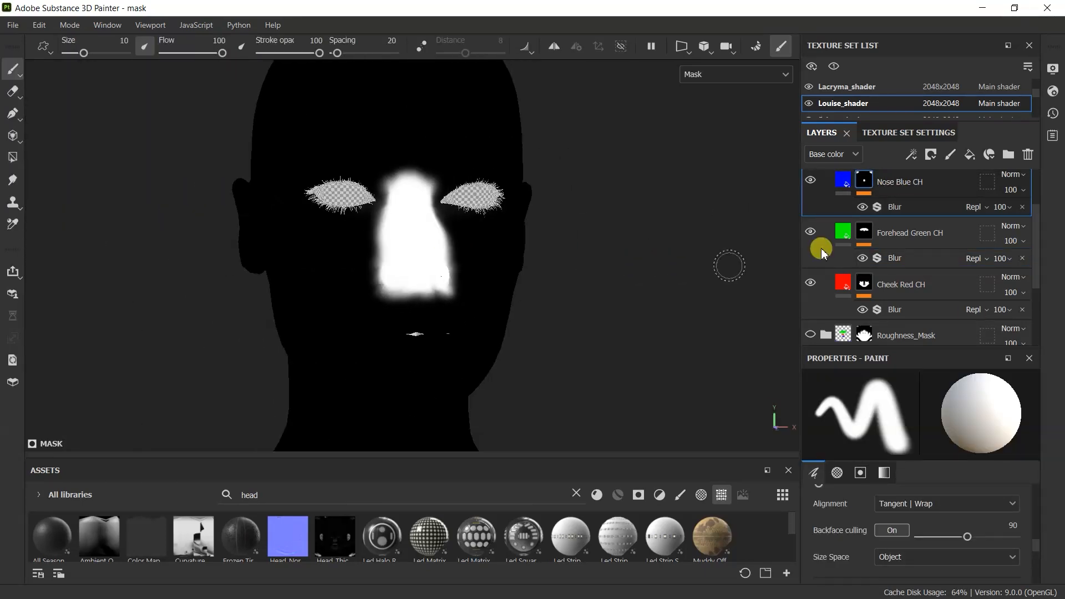
pyautogui.click(896, 208)
pyautogui.scroll(3, 904, 222)
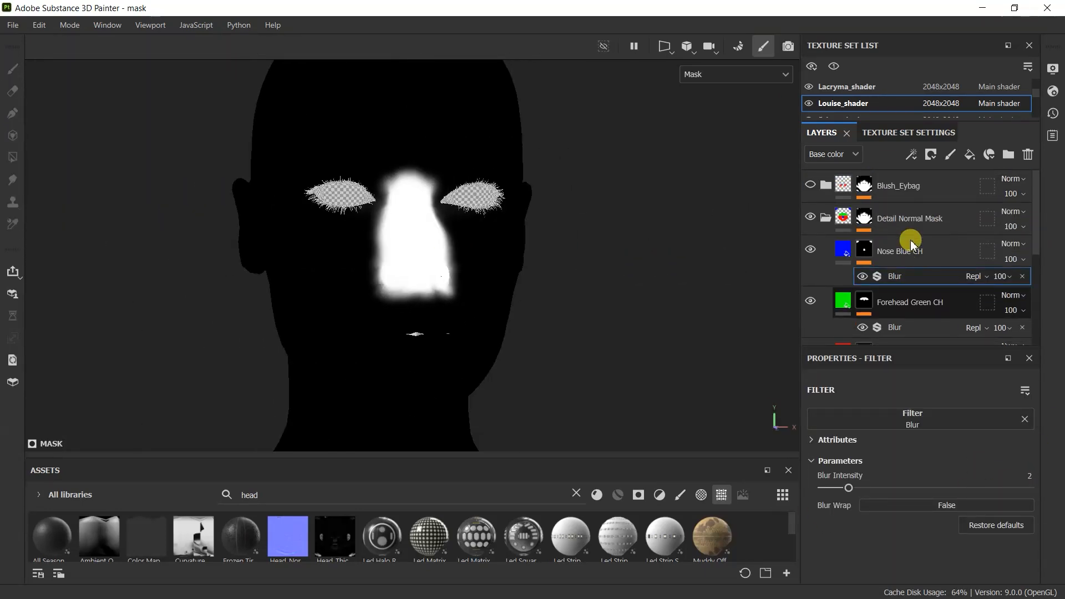
# Step: Return the Detail Normal Mask folder to its colour view and open the texture export settings
pyautogui.click(896, 215)
pyautogui.click(843, 217)
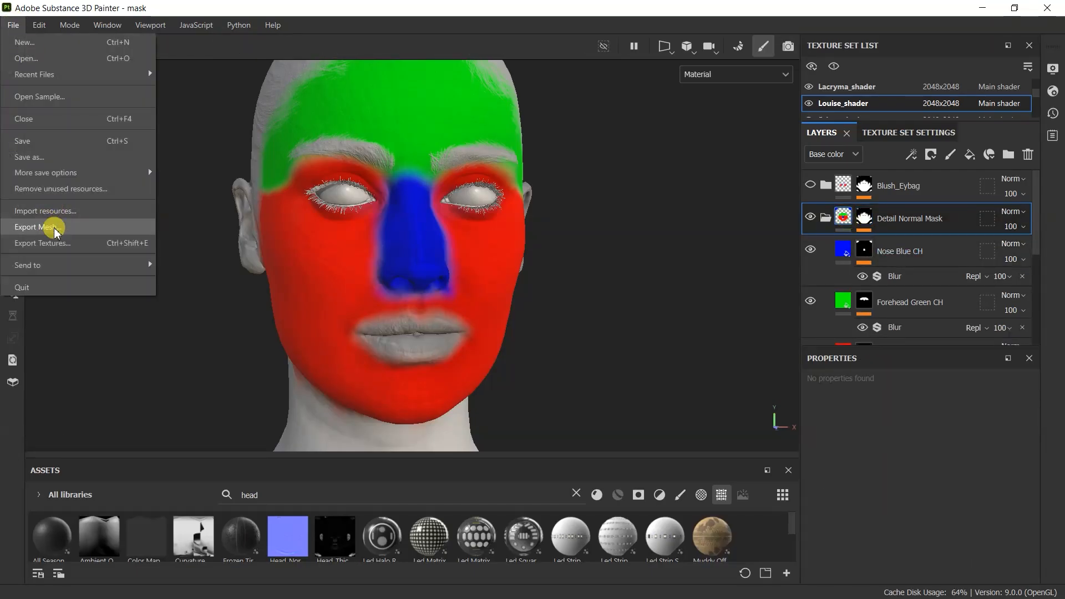
pyautogui.click(55, 243)
pyautogui.click(215, 179)
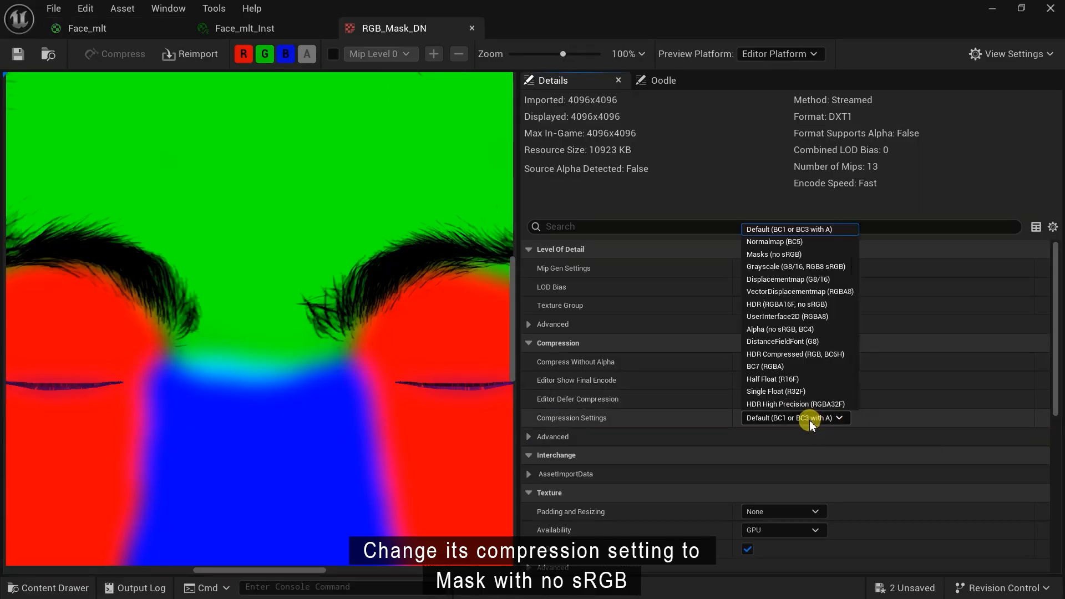
# Step: In Unreal Editor, set the RGB_Mask_DN texture's compression to Masks (no sRGB), save it and return to the Face_mlt graph
pyautogui.click(812, 259)
pyautogui.scroll(-5, 194, 269)
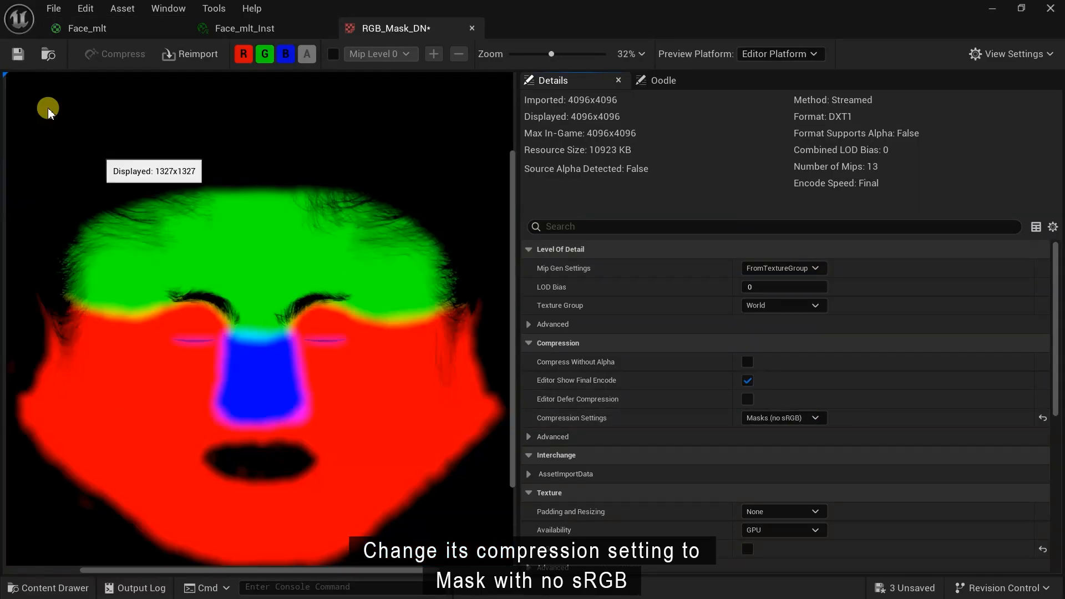
pyautogui.click(18, 54)
pyautogui.click(472, 28)
pyautogui.click(143, 32)
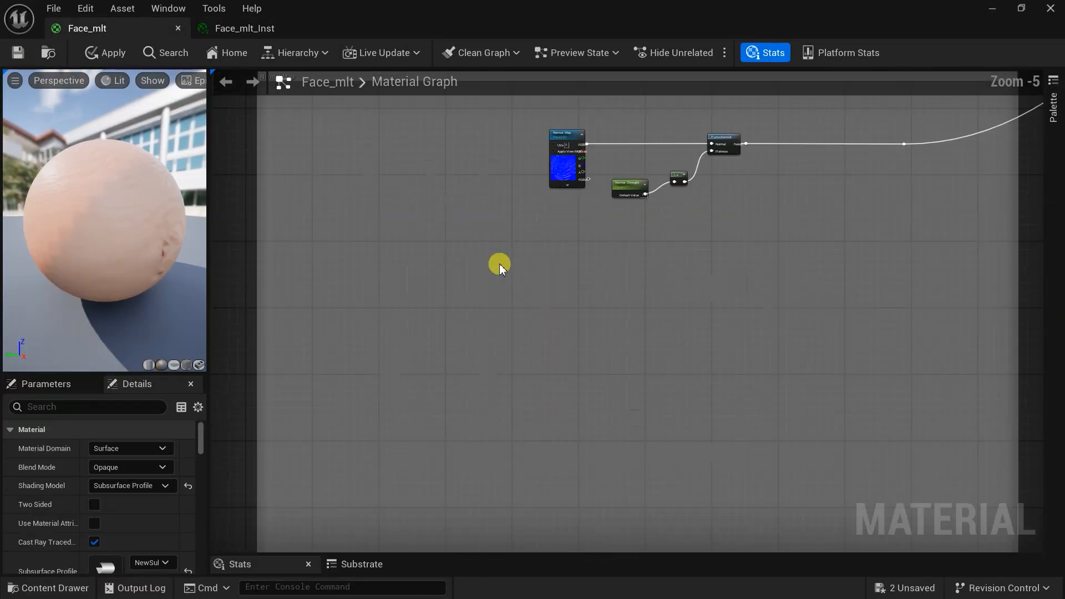
# Step: Add the RGB_Mask_DN texture inside the Normal Map comment and convert it to a parameter named Detailed NM Mask
pyautogui.click(50, 588)
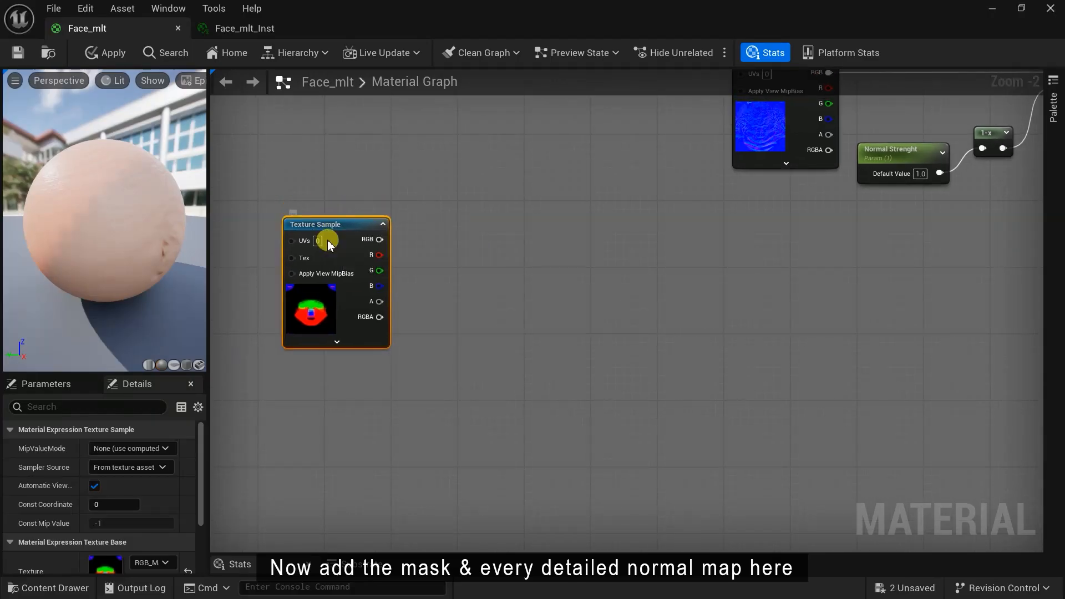
pyautogui.rightClick(509, 319)
pyautogui.click(556, 309)
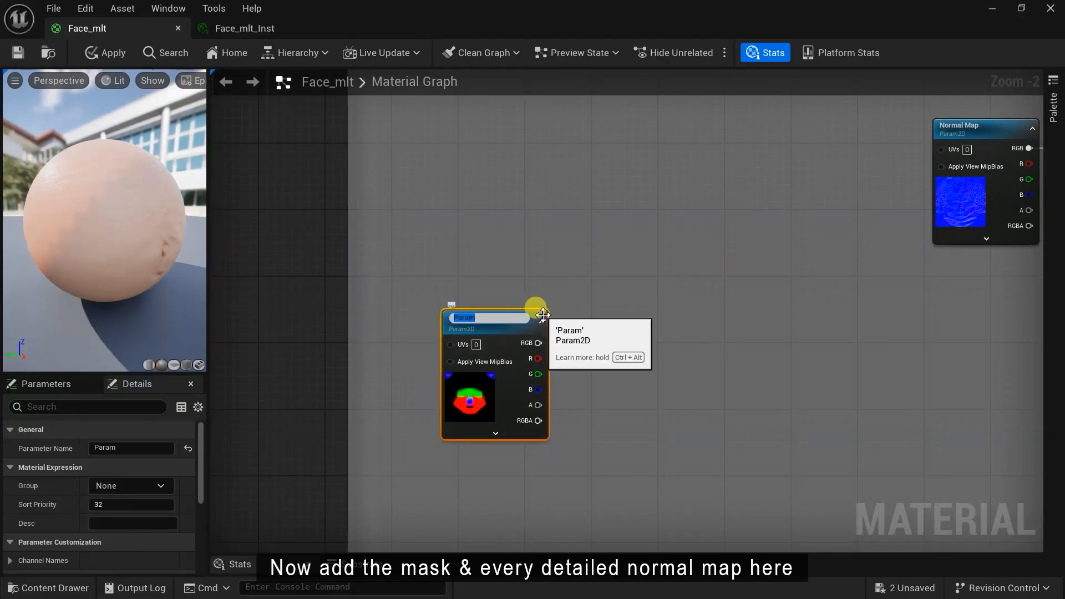
pyautogui.scroll(-2, 617, 407)
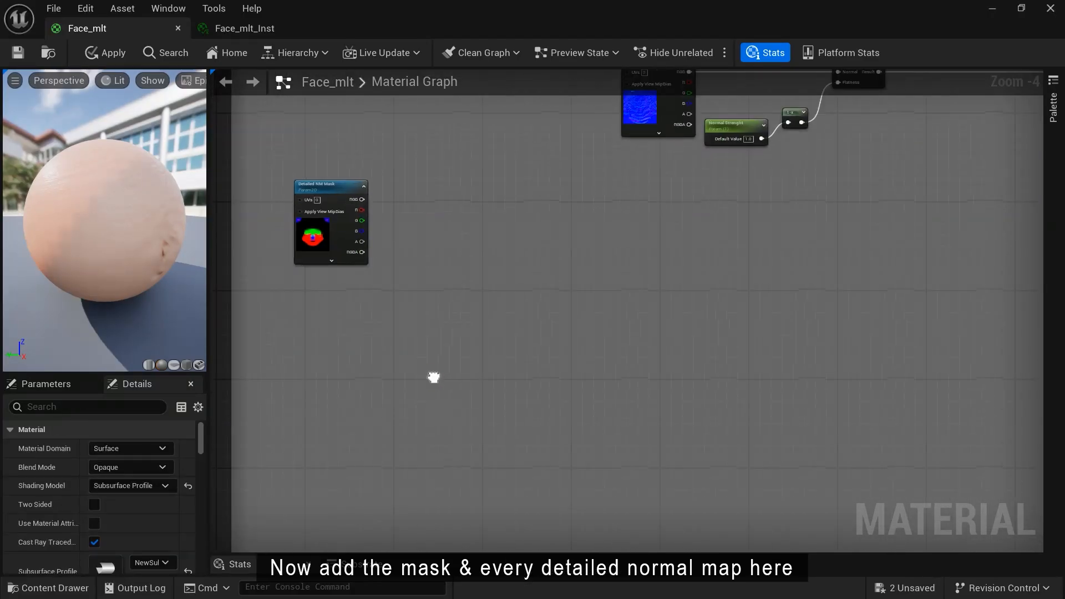
# Step: Examine the db3, dn1 and dn2 detail normal textures in the texture editor and close them
pyautogui.click(50, 588)
pyautogui.doubleClick(194, 383)
pyautogui.doubleClick(261, 383)
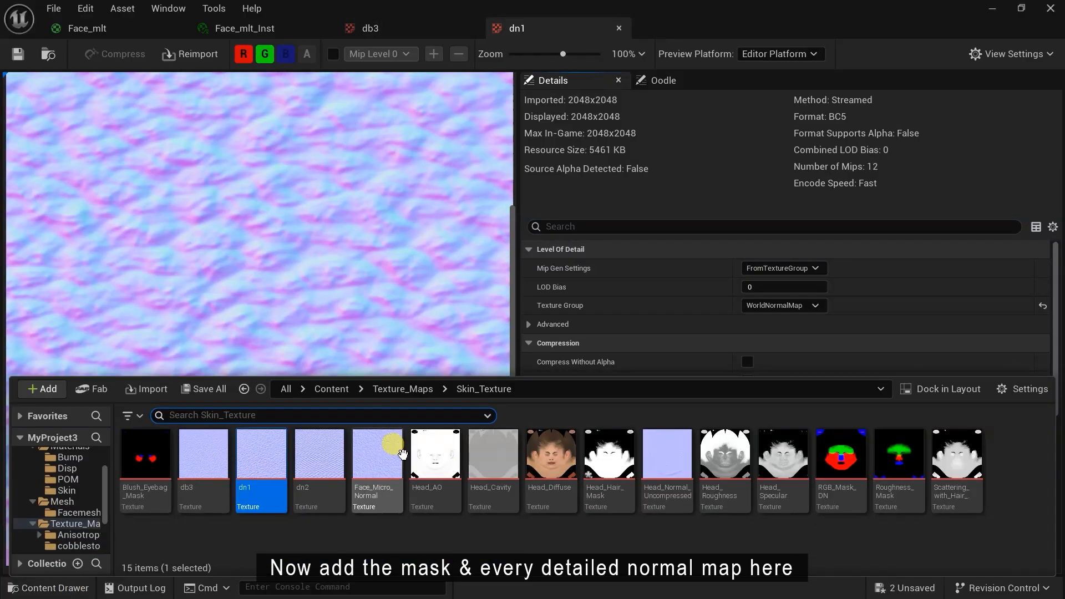
pyautogui.doubleClick(319, 383)
pyautogui.scroll(-4, 272, 344)
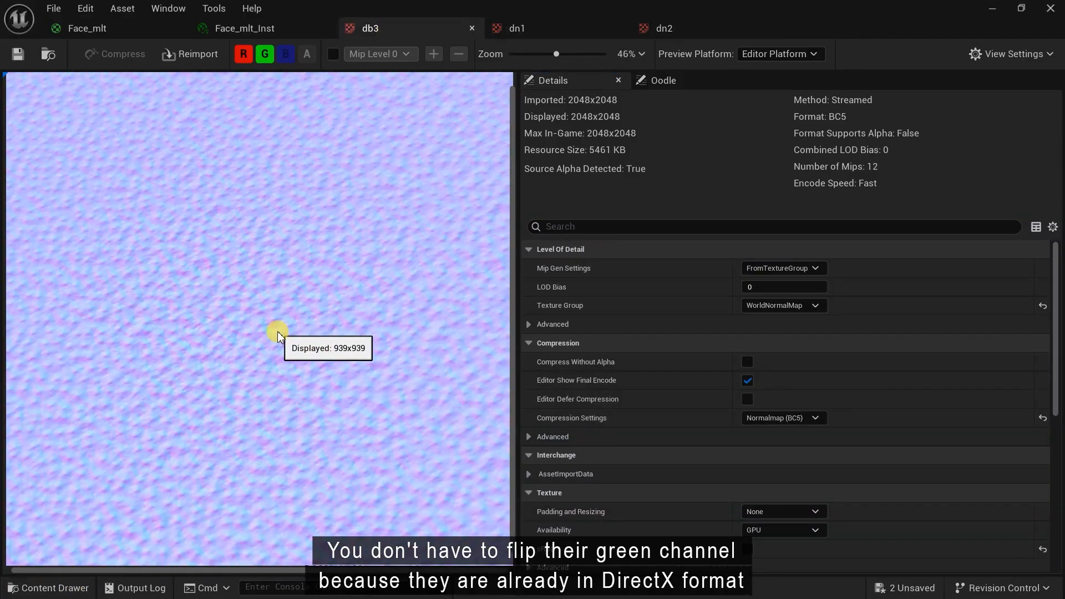
pyautogui.scroll(-2, 278, 332)
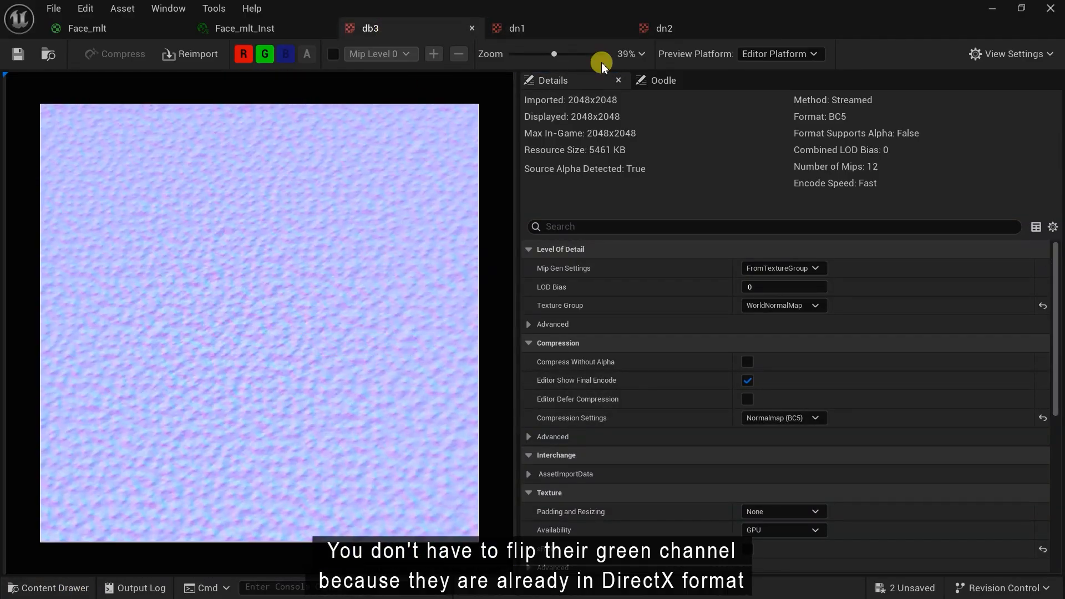
pyautogui.scroll(1, 306, 384)
pyautogui.click(471, 29)
pyautogui.click(473, 29)
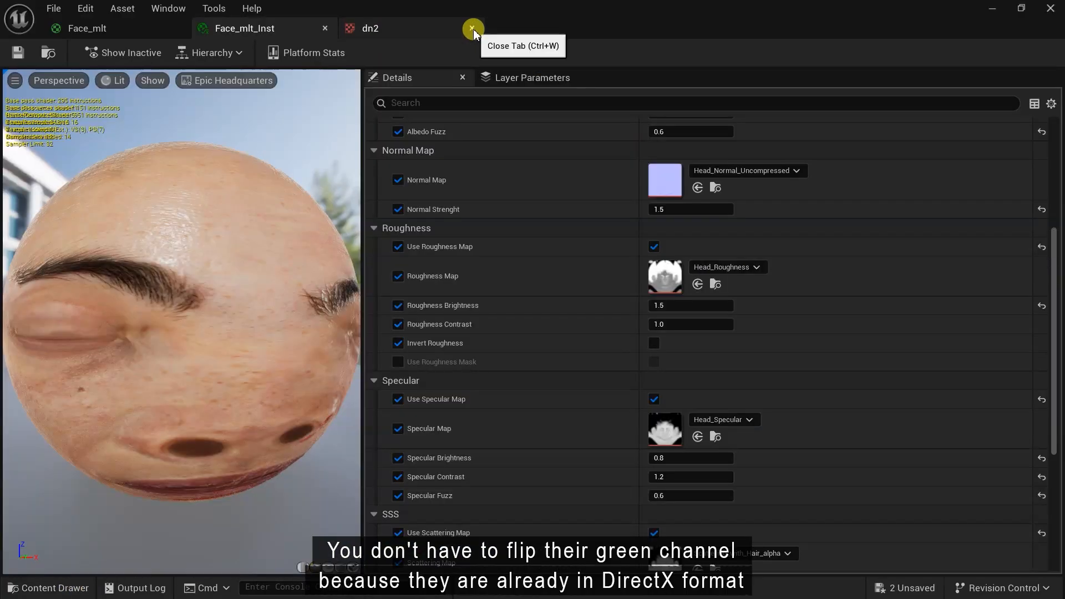
# Step: Add the dn2 texture to the Face_mlt graph and bring the existing detail normal nodes inside the enlarged Normal Map comment
pyautogui.click(105, 29)
pyautogui.hotkey('ctrl', 'space')
pyautogui.moveTo(300, 488); pyautogui.dragTo(666, 221)
pyautogui.moveTo(638, 304); pyautogui.dragTo(575, 372, button='right')
pyautogui.scroll(-6, 699, 299)
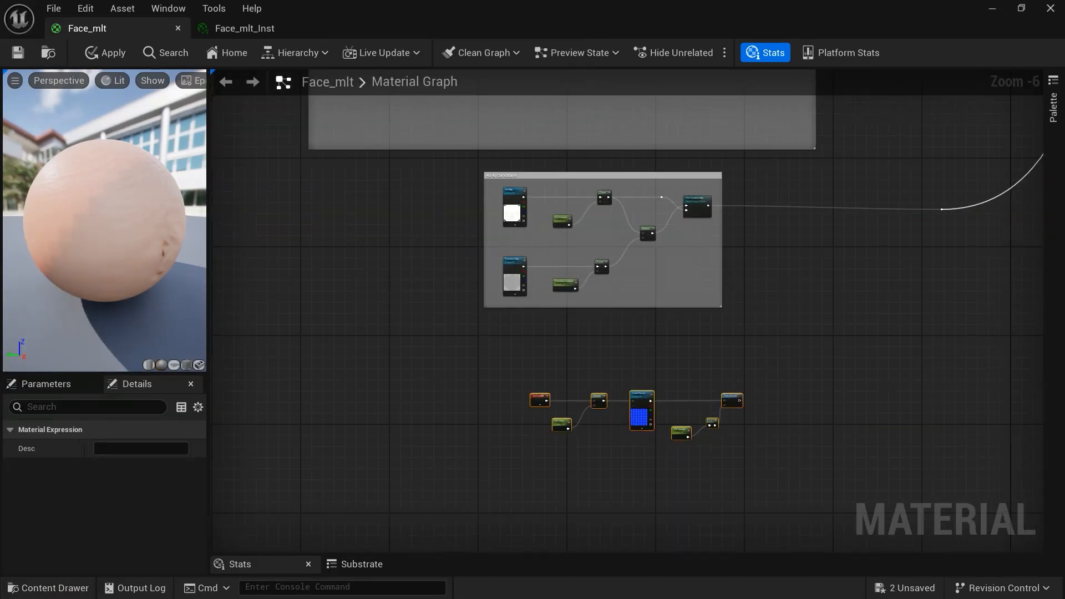
pyautogui.click(601, 435)
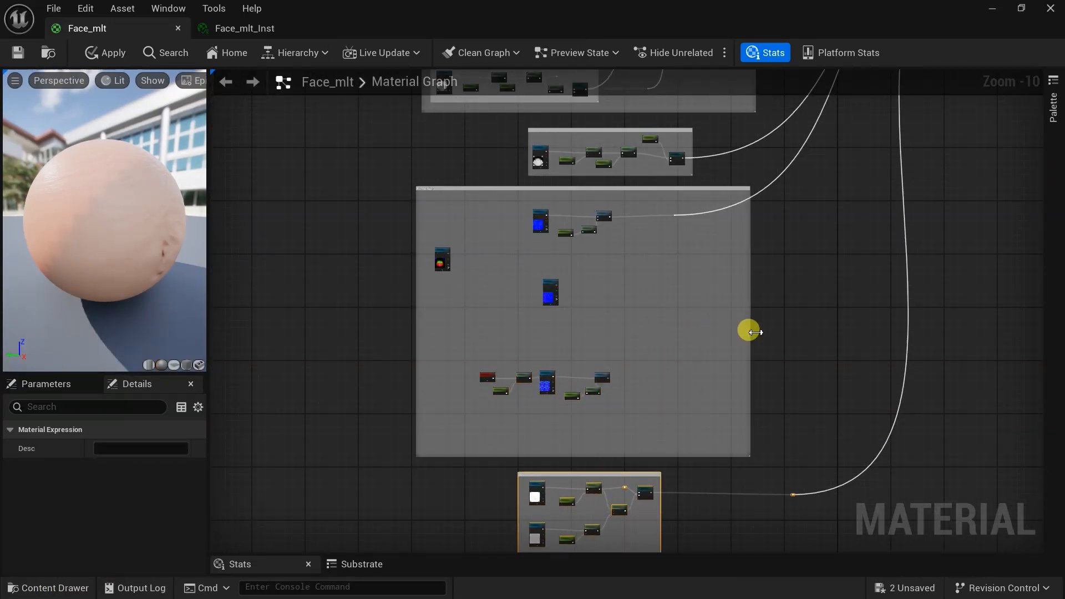
pyautogui.scroll(6, 587, 357)
pyautogui.moveTo(910, 297); pyautogui.dragTo(751, 415)
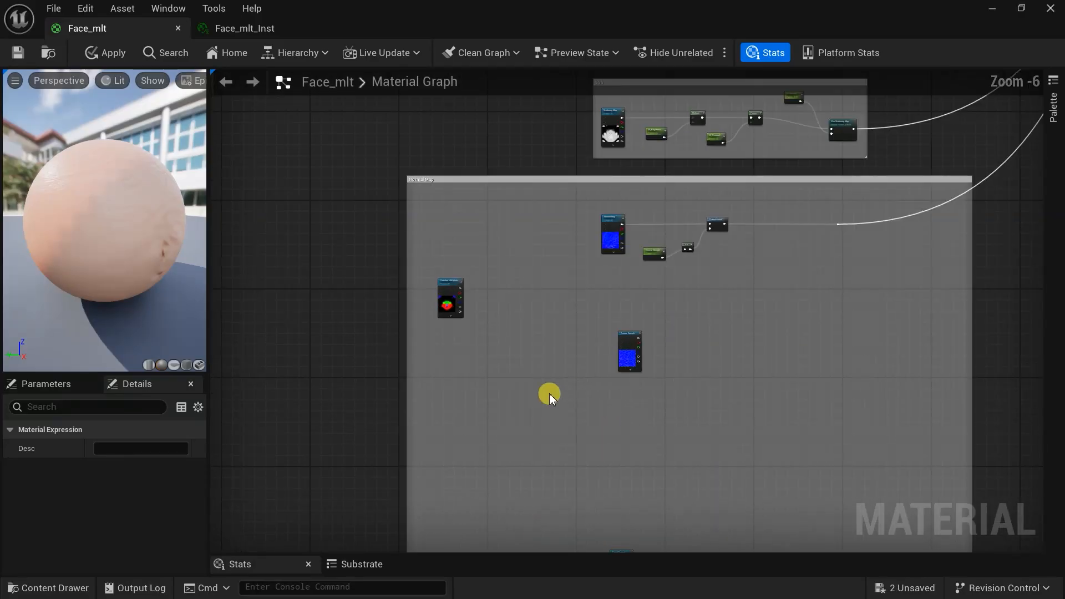
# Step: Rename the tiling and strength parameters beside the dn2 texture to Cheek DN Tiling and Cheek DN Strenght
pyautogui.scroll(6, 590, 333)
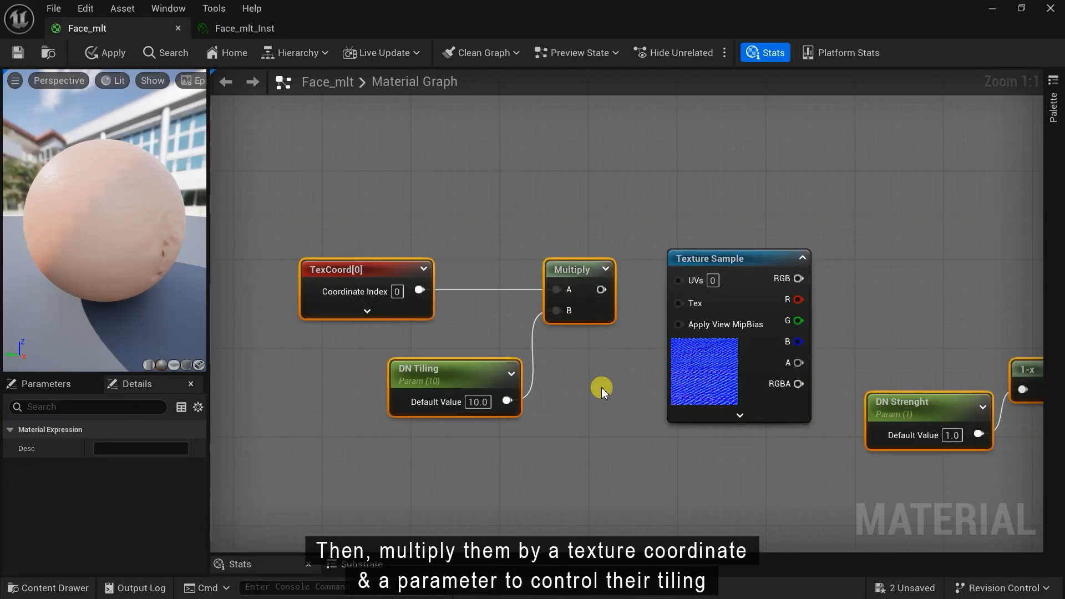
pyautogui.click(480, 375)
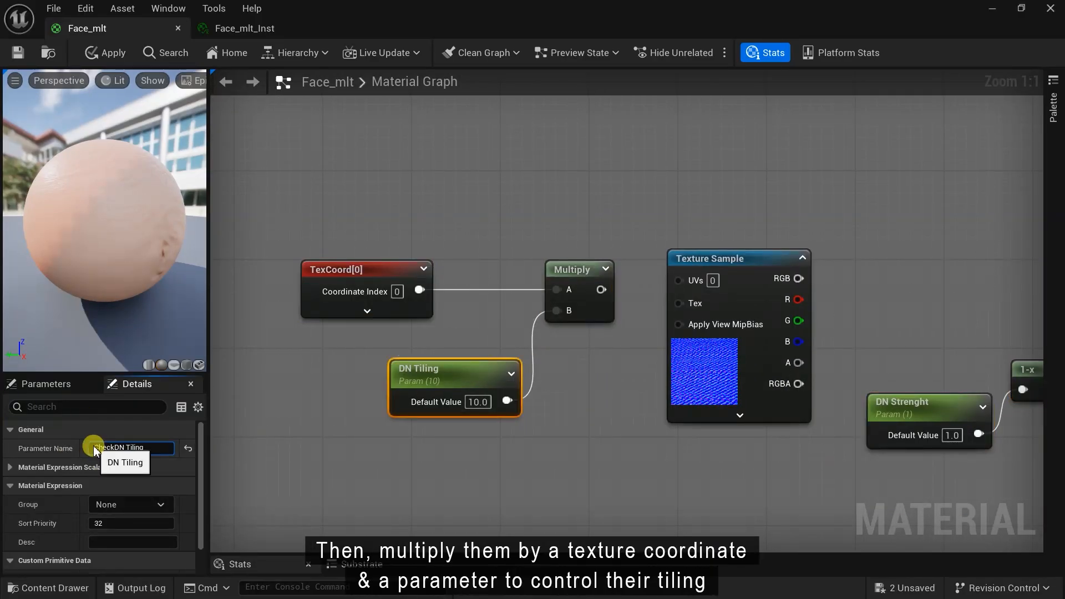
pyautogui.click(400, 419)
pyautogui.scroll(-2, 402, 419)
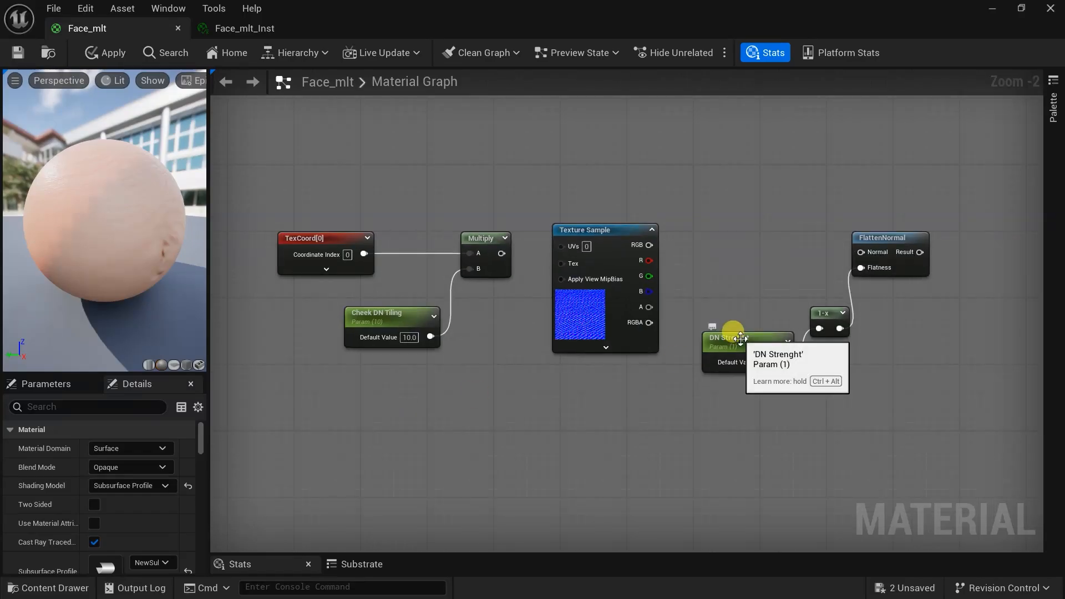
pyautogui.click(714, 345)
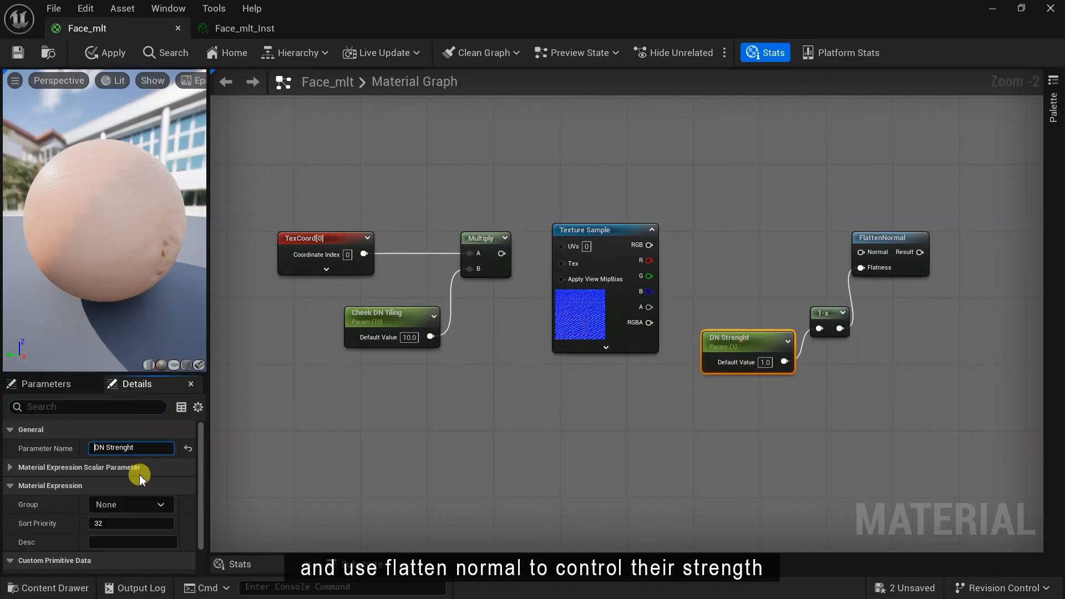
# Step: Connect the dn2 texture to its Multiply and FlattenNormal nodes and convert it to a parameter named Cheek DN
pyautogui.moveTo(384, 452); pyautogui.dragTo(386, 392, button='right')
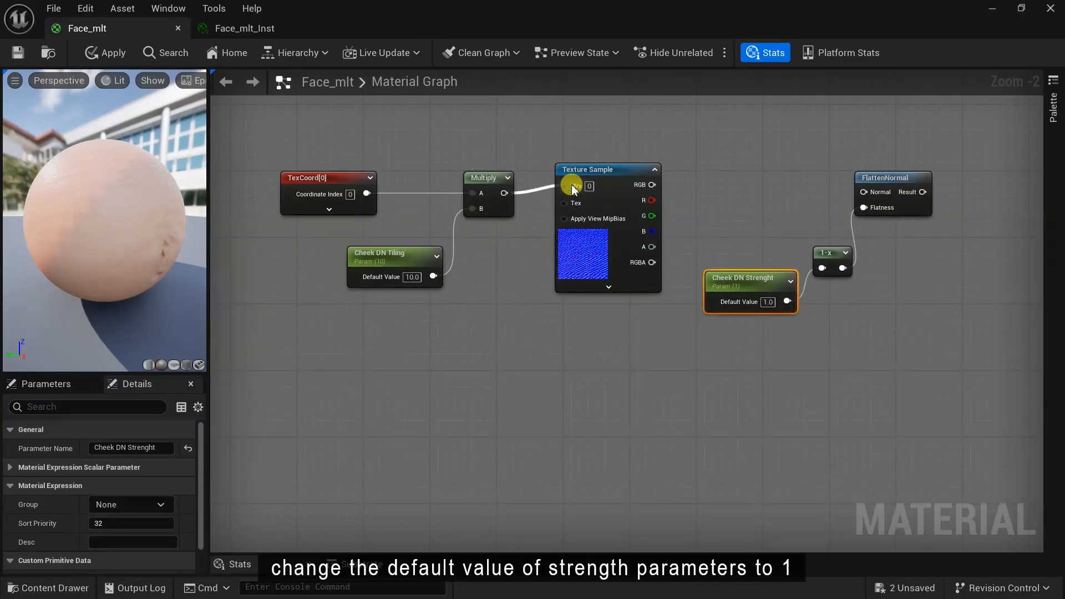
pyautogui.moveTo(573, 190); pyautogui.dragTo(574, 189)
pyautogui.rightClick(604, 177)
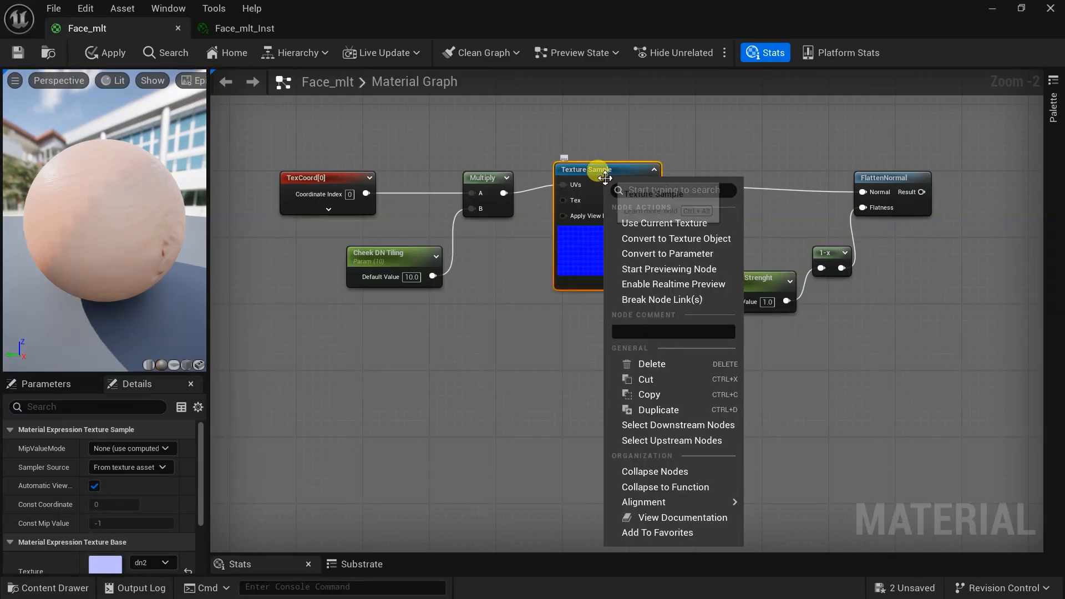
pyautogui.click(662, 254)
pyautogui.write('Cheek DN')
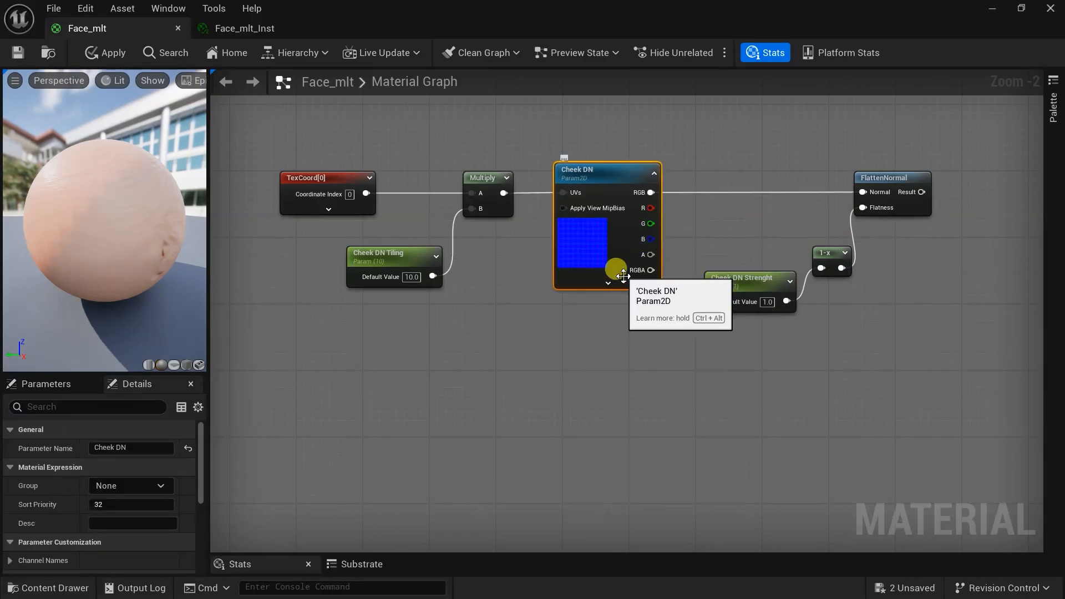
pyautogui.press('Return')
# Step: Add the dn1 texture below the Cheek DN nodes and wire it to a copy of their tiling and strength nodes
pyautogui.scroll(-1, 600, 326)
pyautogui.scroll(-1, 600, 326)
pyautogui.hotkey('ctrl', 'space')
pyautogui.moveTo(252, 382); pyautogui.dragTo(277, 118)
pyautogui.scroll(2, 511, 381)
pyautogui.hotkey('ctrl', 'c')
pyautogui.hotkey('ctrl', 'v')
pyautogui.moveTo(468, 485); pyautogui.dragTo(589, 350)
pyautogui.scroll(2, 493, 438)
pyautogui.moveTo(704, 347); pyautogui.dragTo(723, 355)
# Step: Rename the copied parameters Forehead DN Tiling and Forehead DN Strenght, and convert the dn1 texture to a parameter named Forehead DN
pyautogui.click(325, 444)
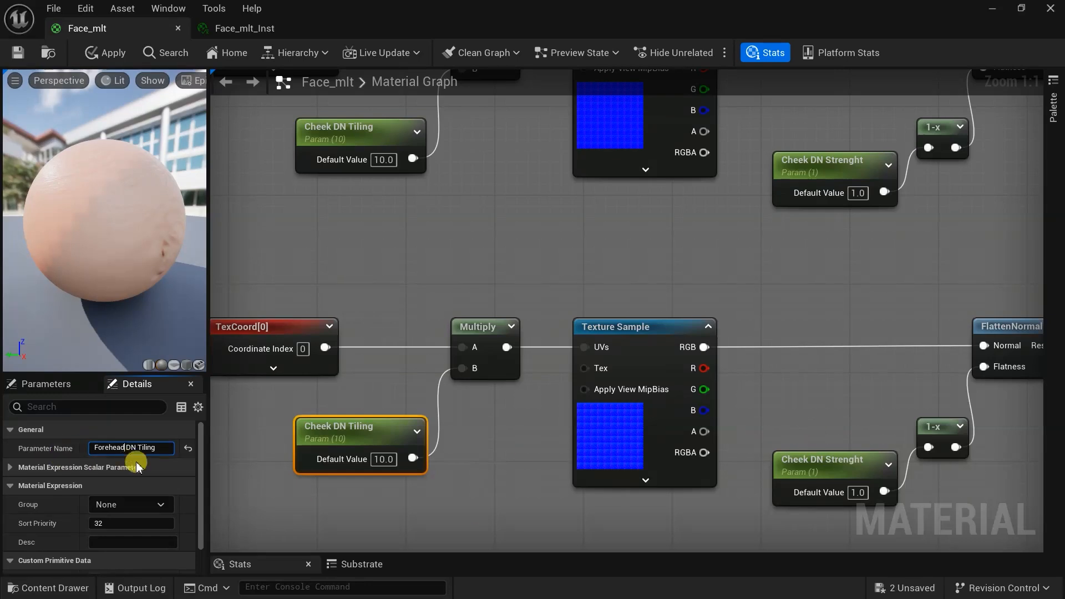
pyautogui.click(827, 463)
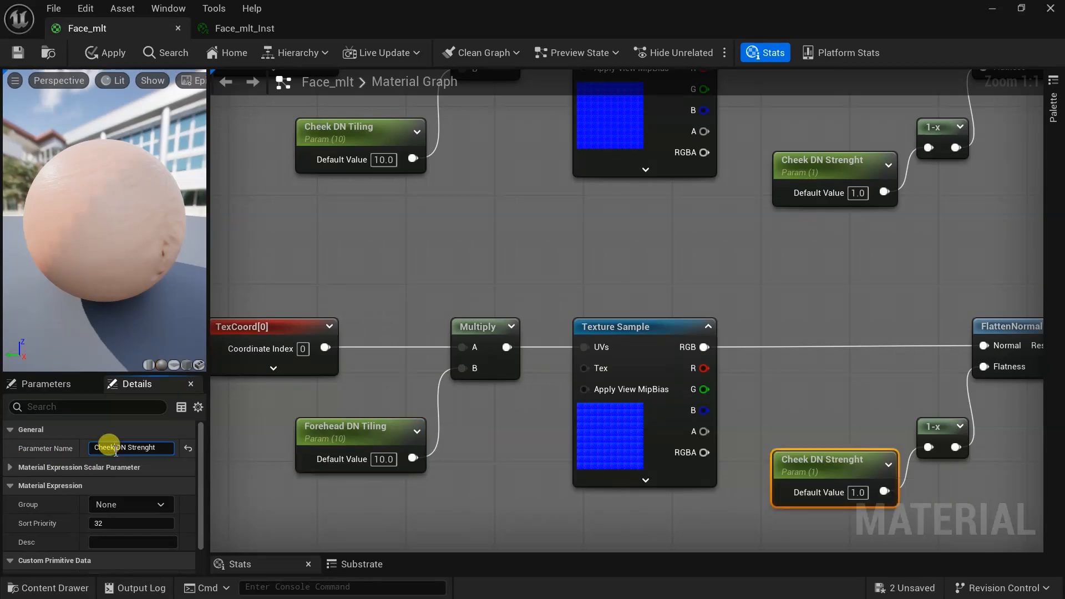
pyautogui.rightClick(631, 336)
pyautogui.click(693, 377)
pyautogui.write('Forehead')
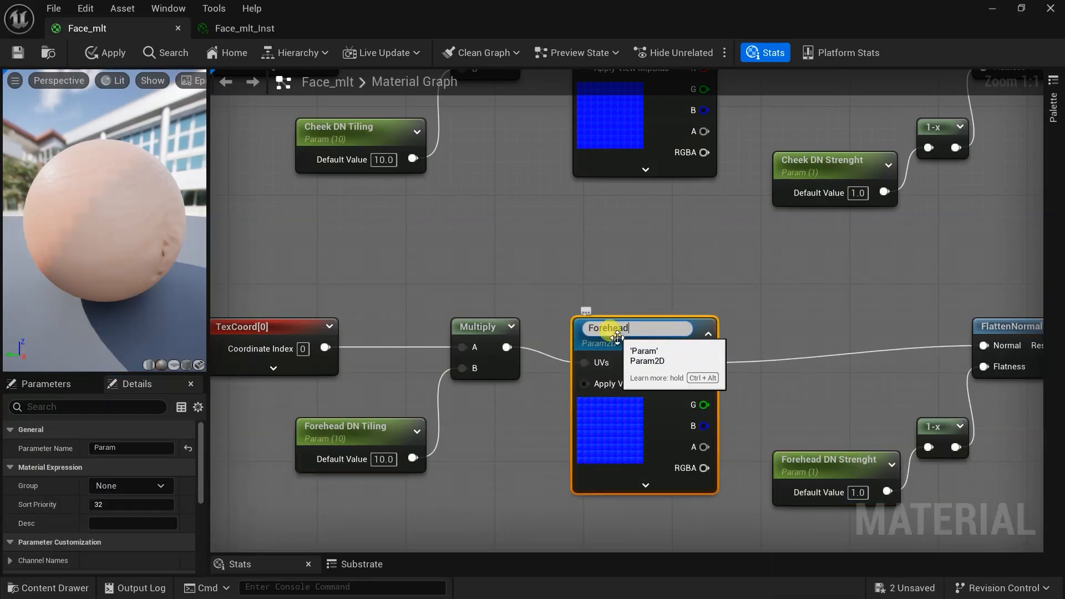
pyautogui.write(' DN')
pyautogui.click(558, 377)
# Step: Add the db3 texture to the graph below the Forehead DN nodes
pyautogui.moveTo(565, 383); pyautogui.dragTo(559, 250, button='right')
pyautogui.scroll(-1, 514, 342)
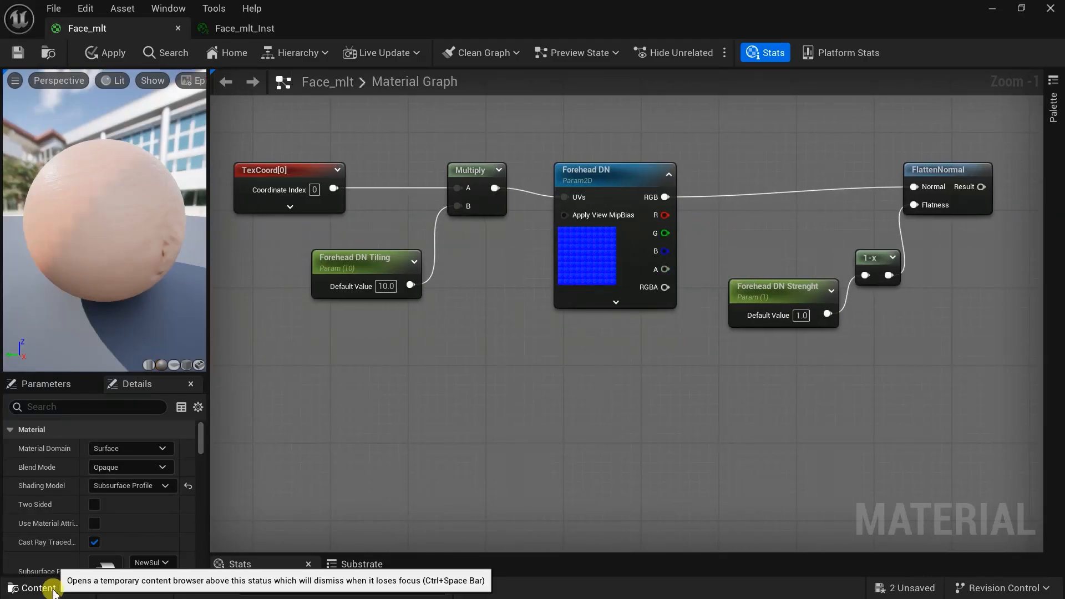
pyautogui.click(52, 588)
pyautogui.moveTo(203, 383); pyautogui.dragTo(559, 378)
pyautogui.scroll(-2, 502, 233)
pyautogui.scroll(-2, 638, 422)
pyautogui.moveTo(638, 421); pyautogui.dragTo(584, 292, button='right')
# Step: Rearrange the nodes so the db3 texture sits in line between the Forehead DN and Detail Normal groups
pyautogui.moveTo(537, 466); pyautogui.dragTo(538, 485)
pyautogui.scroll(-2, 537, 485)
pyautogui.moveTo(537, 485); pyautogui.dragTo(497, 361, button='right')
pyautogui.moveTo(418, 525); pyautogui.dragTo(889, 371)
pyautogui.moveTo(631, 384); pyautogui.dragTo(647, 499, button='right')
pyautogui.scroll(2, 472, 455)
pyautogui.moveTo(355, 460); pyautogui.dragTo(728, 355)
pyautogui.moveTo(566, 370); pyautogui.dragTo(577, 385)
pyautogui.moveTo(582, 386); pyautogui.dragTo(506, 432, button='right')
pyautogui.scroll(1, 371, 410)
# Step: Copy the Detail Normal's tiling and strength nodes around the db3 texture and connect them to its UVs and RGB output
pyautogui.moveTo(265, 405); pyautogui.dragTo(433, 531)
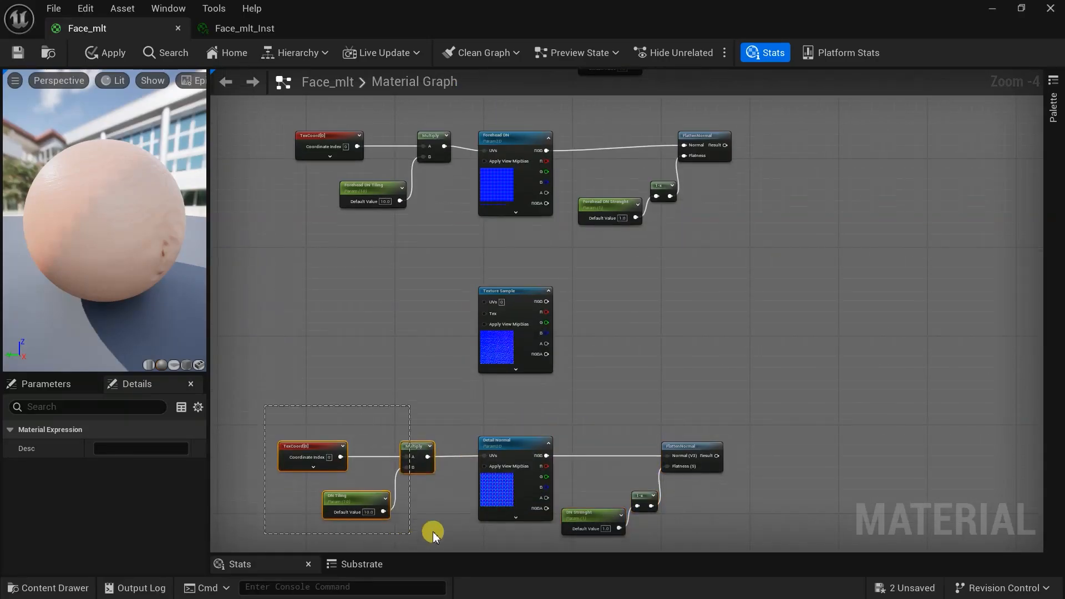
pyautogui.hotkey('ctrl', 'v')
pyautogui.moveTo(397, 284); pyautogui.dragTo(432, 294)
pyautogui.scroll(4, 433, 293)
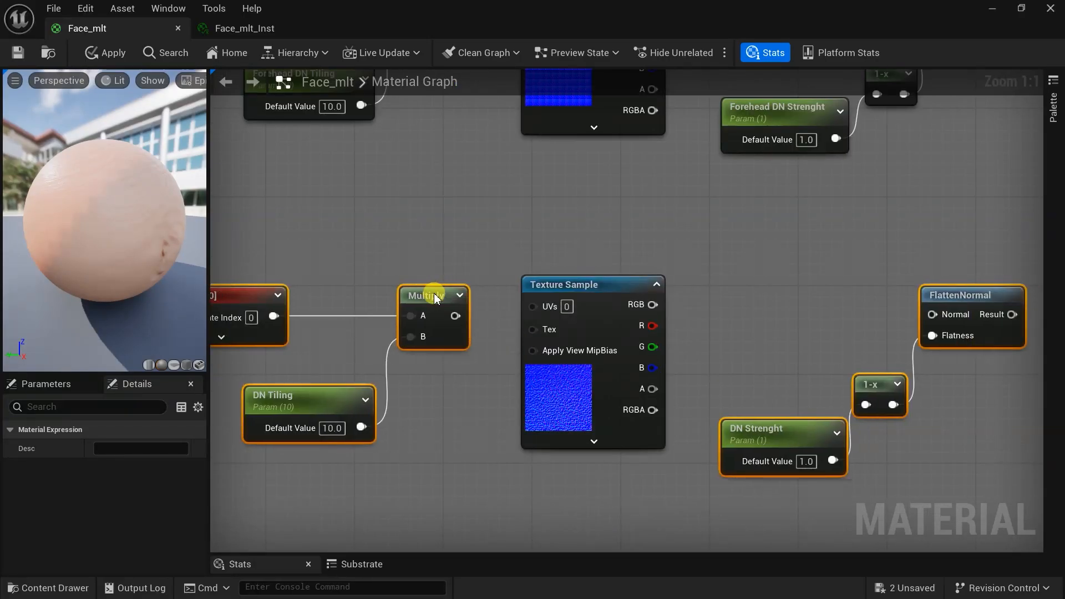
pyautogui.moveTo(434, 293); pyautogui.dragTo(463, 335, button='right')
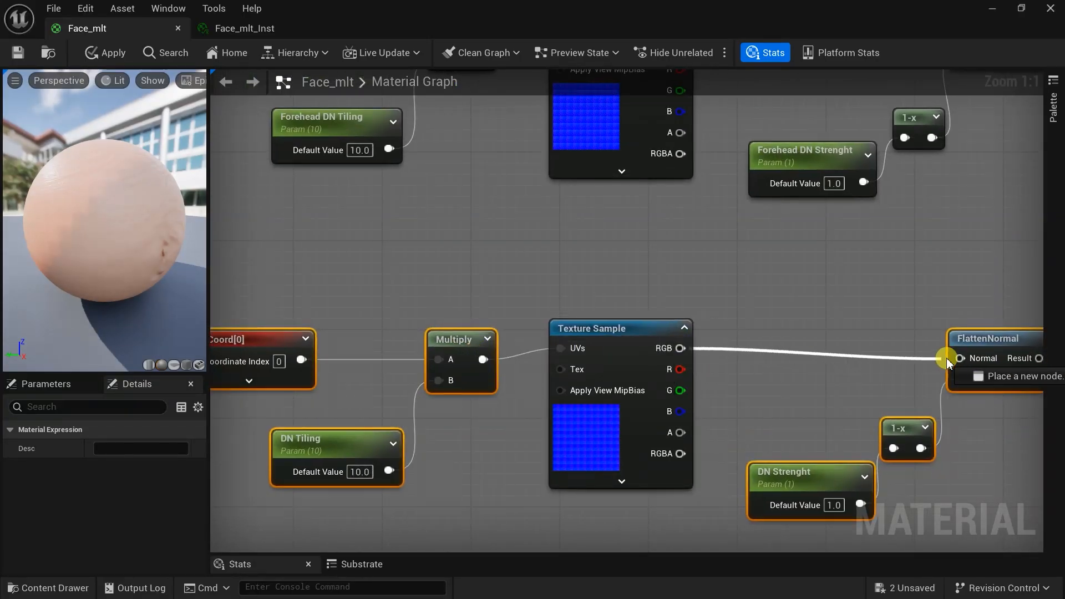
pyautogui.moveTo(789, 372); pyautogui.dragTo(851, 329, button='right')
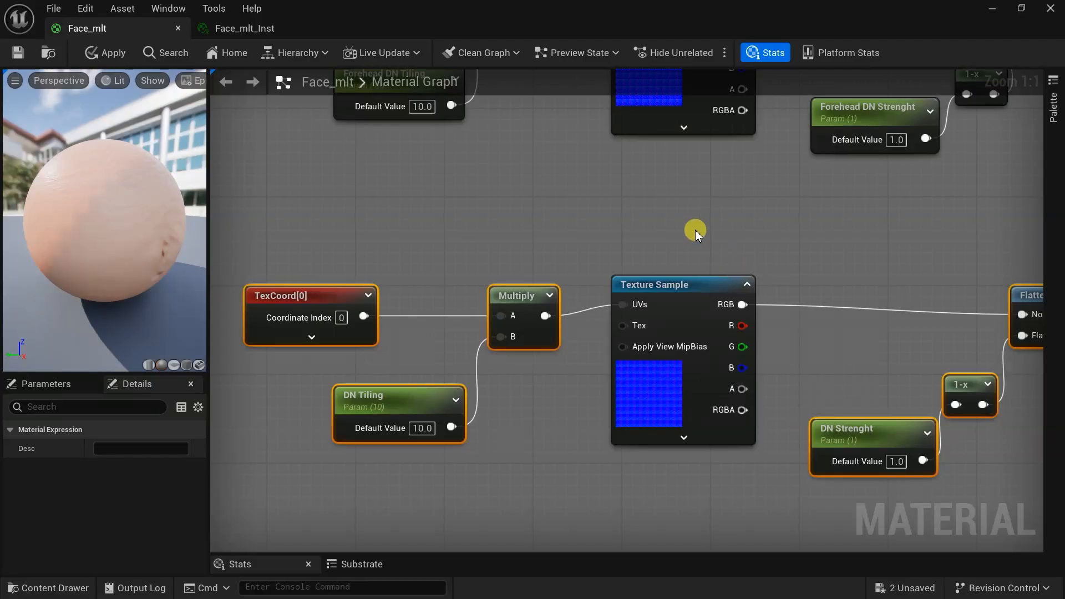
# Step: Rename the copied parameters Nose DN Tiling and Nose DN Strenght, and convert the db3 texture to a parameter named Nose DN
pyautogui.click(359, 401)
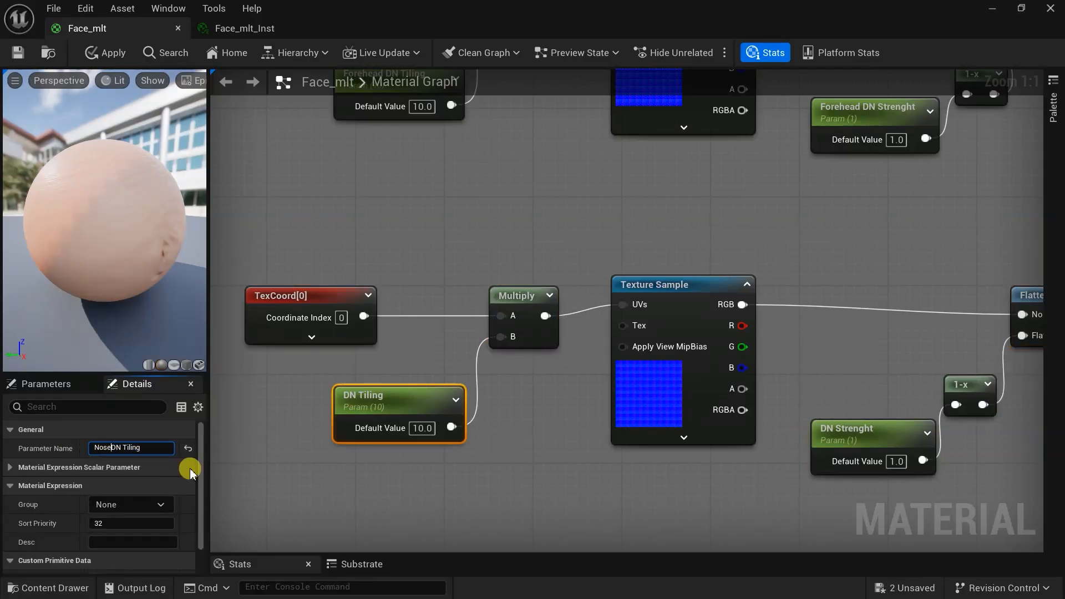
pyautogui.moveTo(625, 504); pyautogui.dragTo(546, 466, button='right')
pyautogui.moveTo(807, 391); pyautogui.dragTo(785, 368)
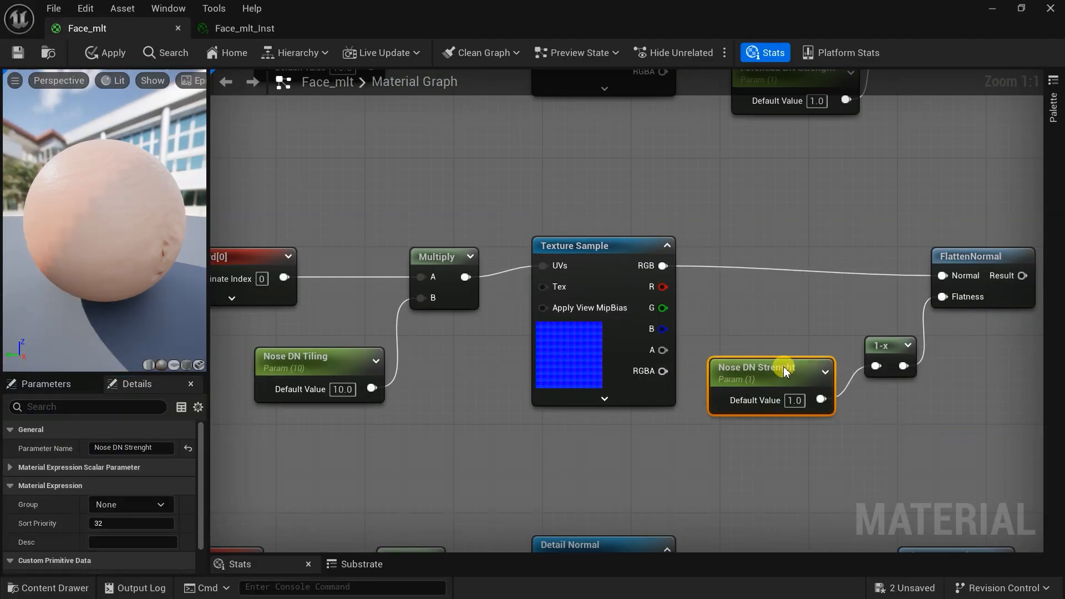
pyautogui.moveTo(984, 266); pyautogui.dragTo(984, 255)
pyautogui.moveTo(636, 384); pyautogui.dragTo(701, 282, button='right')
pyautogui.rightClick(675, 154)
pyautogui.click(731, 231)
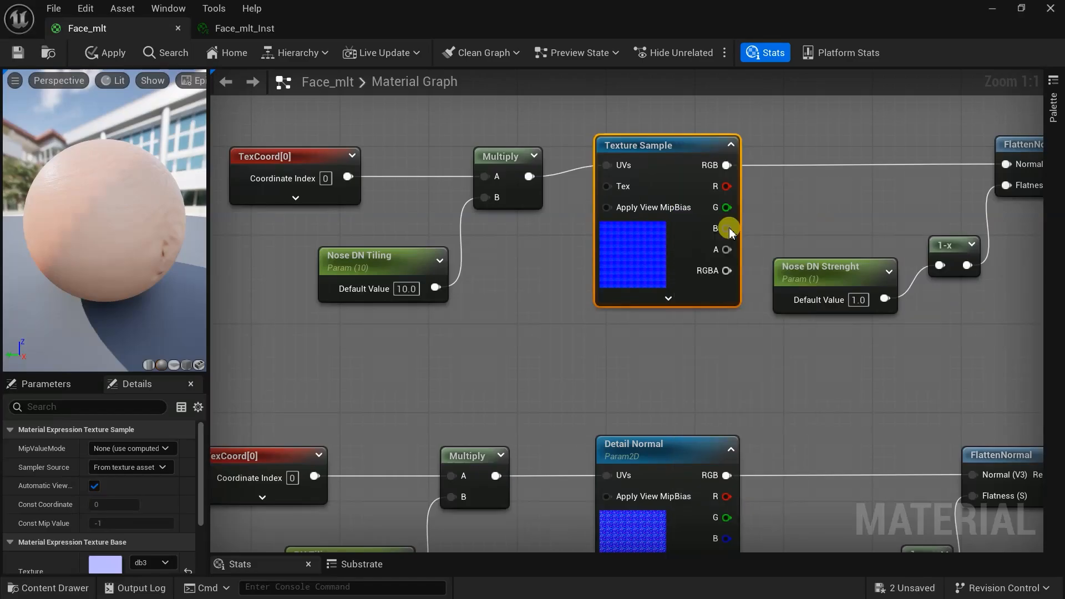
# Step: Rename the Detail Normal texture Head DN and its parameters Head DN Tiling and Head DN Strenght
pyautogui.moveTo(555, 475); pyautogui.dragTo(543, 381, button='right')
pyautogui.click(631, 349)
pyautogui.write('Head D')
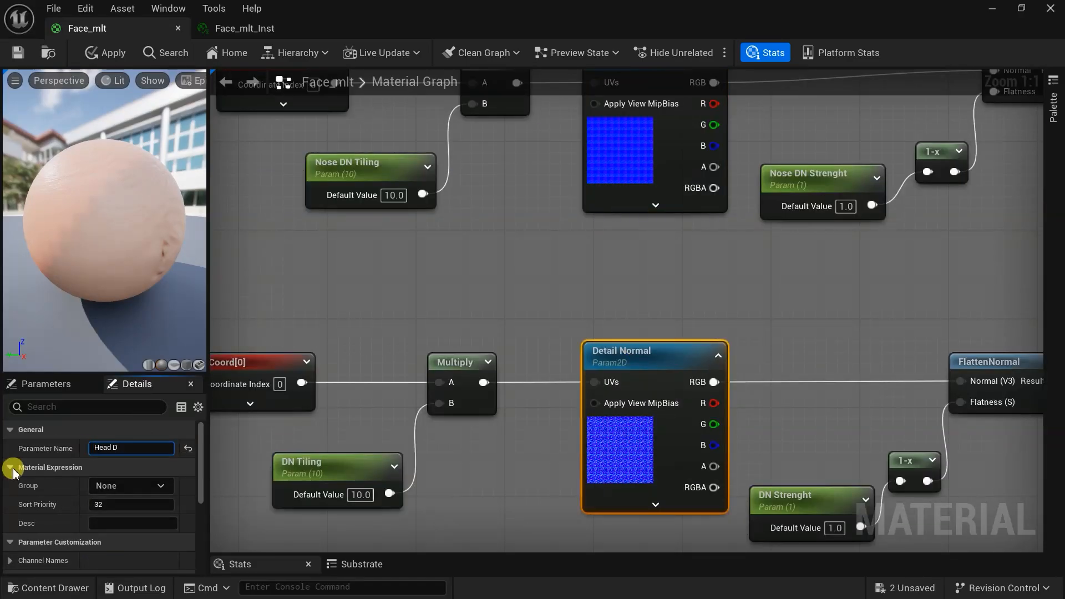
pyautogui.write('N')
pyautogui.click(311, 462)
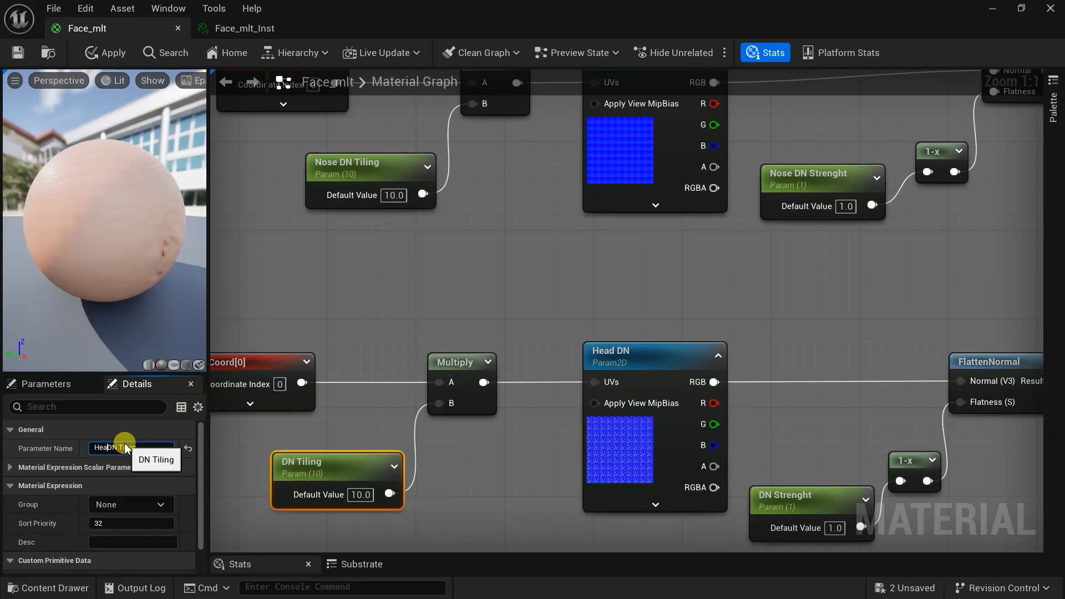
pyautogui.press('Return')
pyautogui.scroll(-5, 516, 377)
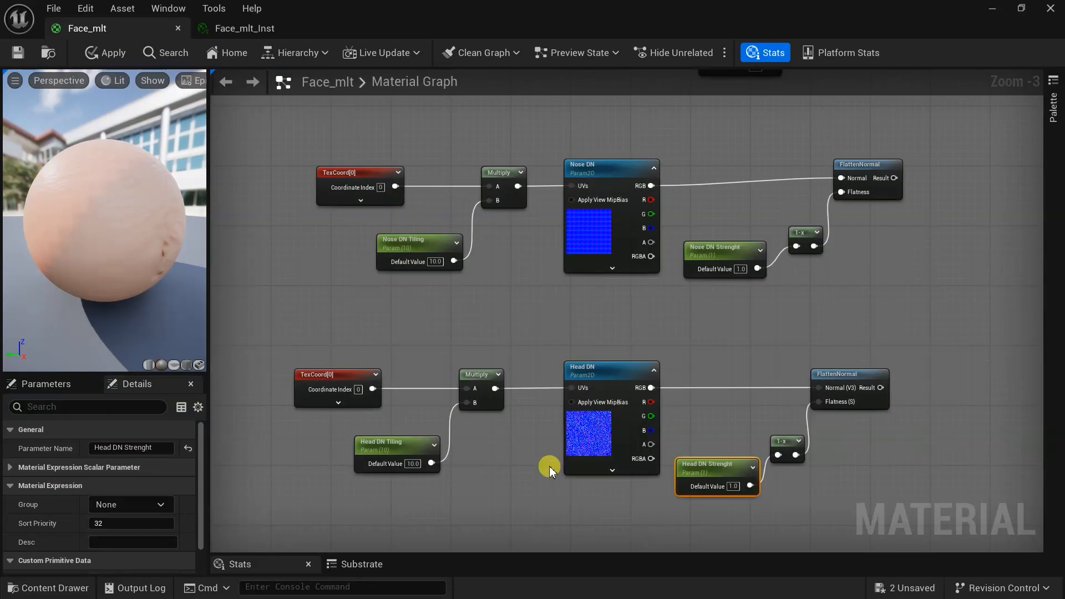
# Step: Group the Cheek DN nodes in a comment titled Cheek (Red Channel)
pyautogui.moveTo(758, 181); pyautogui.dragTo(704, 290, button='right')
pyautogui.moveTo(746, 122); pyautogui.dragTo(794, 380, button='right')
pyautogui.scroll(3, 393, 307)
pyautogui.moveTo(370, 277); pyautogui.dragTo(289, 271, button='right')
pyautogui.moveTo(285, 269); pyautogui.dragTo(825, 452)
pyautogui.scroll(-2, 453, 437)
pyautogui.press('c')
pyautogui.scroll(2, 324, 370)
pyautogui.write('Cheek (Red Channel)')
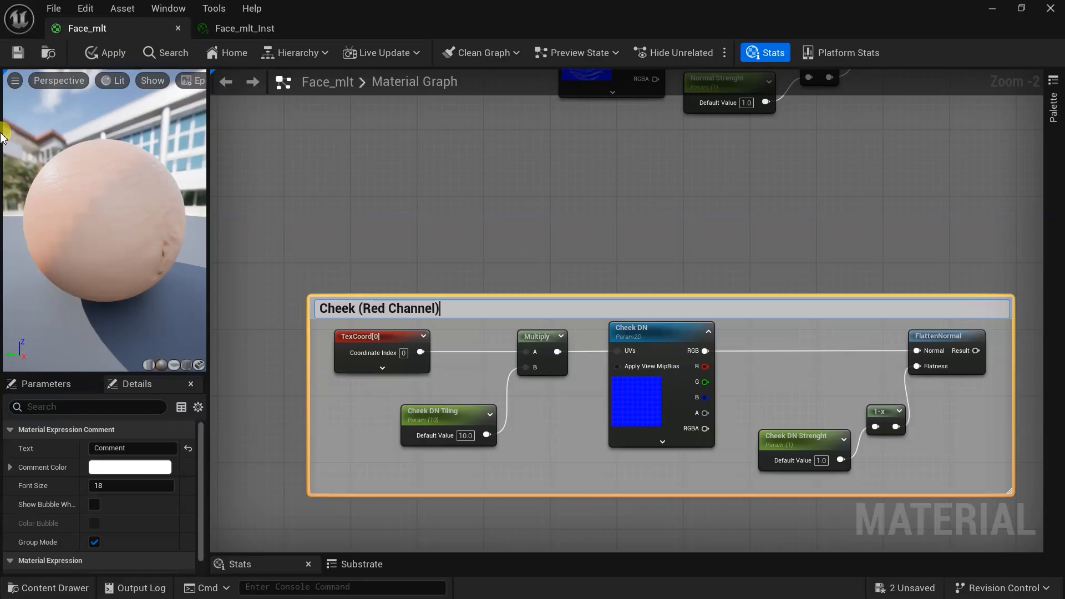
# Step: Group the Forehead DN nodes in a comment titled Forehead (Green Channel)
pyautogui.moveTo(588, 284); pyautogui.dragTo(573, 91, button='right')
pyautogui.scroll(-1, 535, 124)
pyautogui.moveTo(360, 470); pyautogui.dragTo(903, 350)
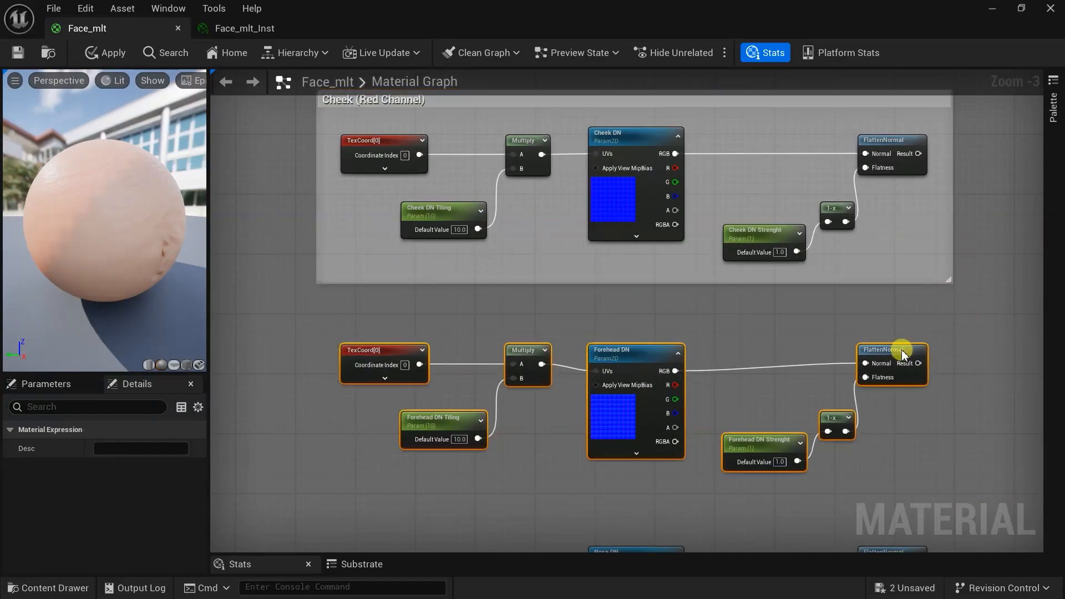
pyautogui.write('cFo')
pyautogui.write('l)')
pyautogui.press('Return')
# Step: Group the Nose DN nodes in a comment titled Nose (Blue Channel)
pyautogui.moveTo(553, 460); pyautogui.dragTo(537, 245, button='right')
pyautogui.click(874, 345)
pyautogui.moveTo(355, 482); pyautogui.dragTo(884, 348)
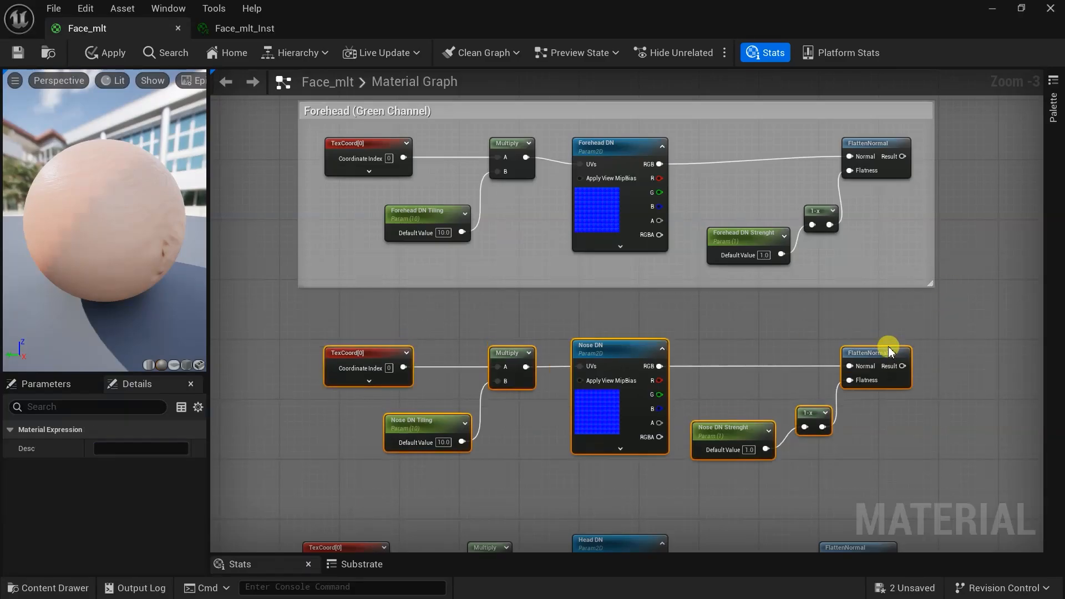
pyautogui.press('c')
pyautogui.write('Nose (Blue Channel)')
pyautogui.press('Return')
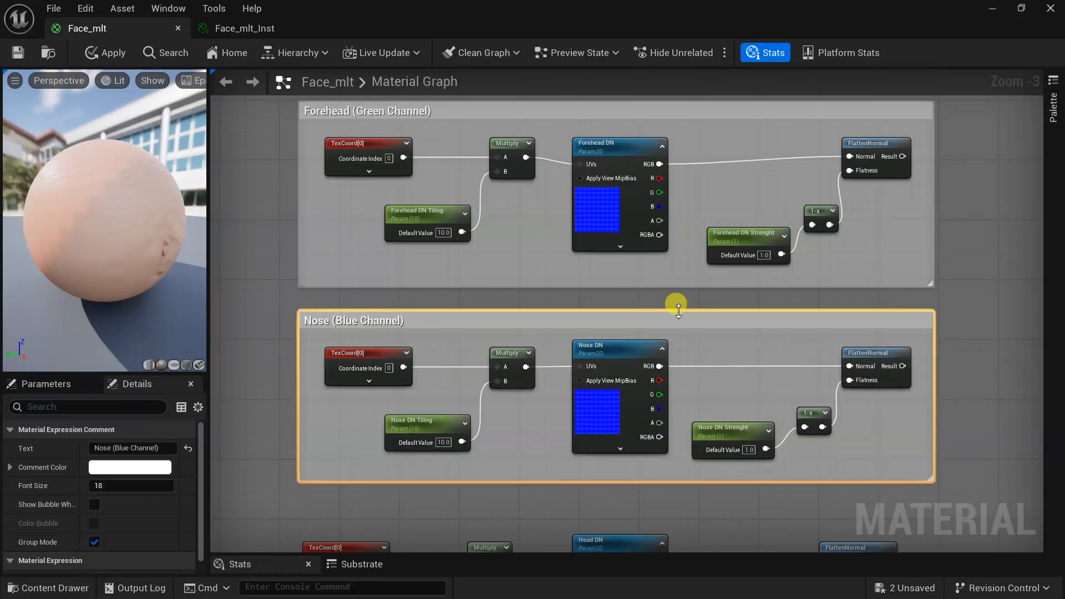
# Step: Group the Head DN texture, tiling and strength nodes in a comment titled Head DN
pyautogui.moveTo(590, 460); pyautogui.dragTo(580, 275, button='right')
pyautogui.scroll(-1, 580, 274)
pyautogui.scroll(1, 786, 347)
pyautogui.moveTo(395, 412); pyautogui.dragTo(777, 355)
pyautogui.write('cHead DN')
pyautogui.press('Return')
pyautogui.moveTo(461, 300); pyautogui.dragTo(551, 275, button='right')
# Step: Adjust the position of the Head DN comment and its nodes to line up with the groups above
pyautogui.click(656, 292)
pyautogui.moveTo(656, 295); pyautogui.dragTo(670, 282)
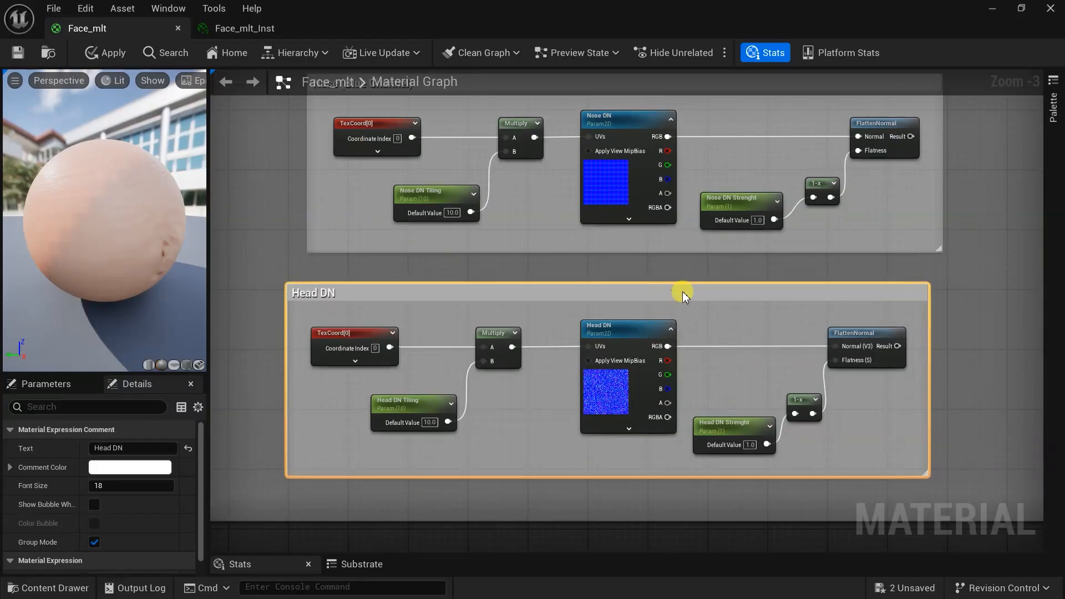
pyautogui.scroll(-2, 616, 283)
pyautogui.click(627, 166)
pyautogui.scroll(2, 586, 266)
pyautogui.moveTo(751, 307); pyautogui.dragTo(717, 306, button='right')
pyautogui.click(718, 307)
pyautogui.click(371, 400)
pyautogui.moveTo(371, 400); pyautogui.dragTo(396, 324, button='right')
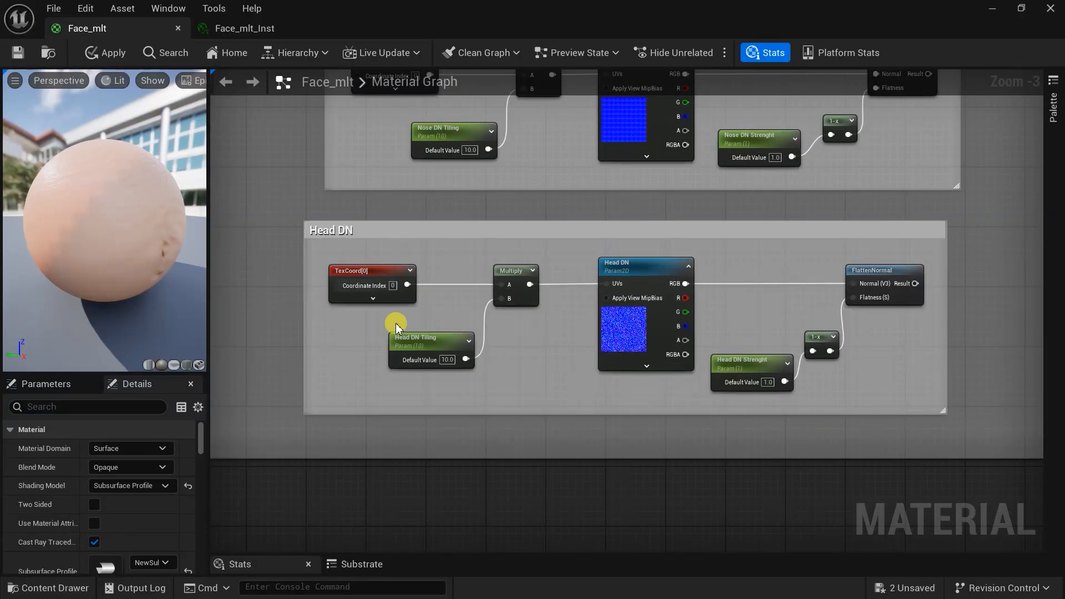
pyautogui.moveTo(355, 250); pyautogui.dragTo(887, 383)
pyautogui.moveTo(821, 336); pyautogui.dragTo(843, 337)
pyautogui.moveTo(681, 262); pyautogui.dragTo(673, 262)
# Step: Add a reroute node between the Normal Map nodes and the Cheek (Red Channel) comment
pyautogui.scroll(-2, 638, 260)
pyautogui.moveTo(611, 167); pyautogui.dragTo(489, 483, button='right')
pyautogui.click(485, 215)
pyautogui.scroll(1, 776, 224)
pyautogui.moveTo(787, 444); pyautogui.dragTo(983, 549, button='right')
pyautogui.rightClick(675, 311)
pyautogui.write('rer')
pyautogui.click(722, 441)
pyautogui.scroll(1, 682, 333)
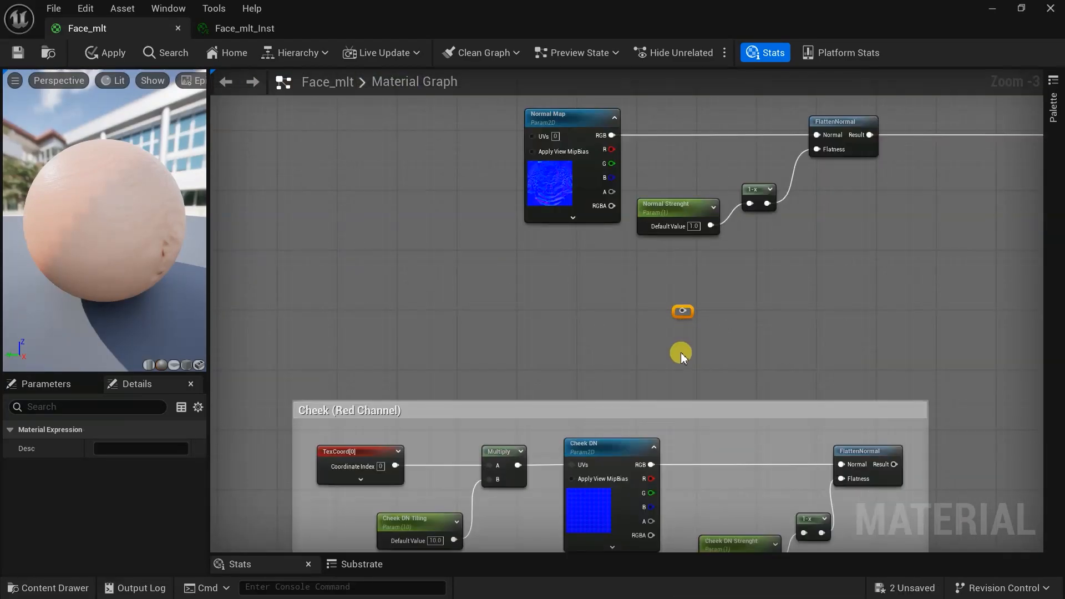
# Step: Duplicate the reroute node twice and connect the red, green and blue mask channel wires to the three reroute nodes
pyautogui.hotkey('ctrl', 'd')
pyautogui.hotkey('ctrl', 'd')
pyautogui.moveTo(682, 353); pyautogui.dragTo(866, 323, button='right')
pyautogui.moveTo(360, 288); pyautogui.dragTo(868, 278)
pyautogui.moveTo(305, 258); pyautogui.dragTo(305, 243)
pyautogui.moveTo(361, 288); pyautogui.dragTo(860, 308)
pyautogui.scroll(2, 905, 344)
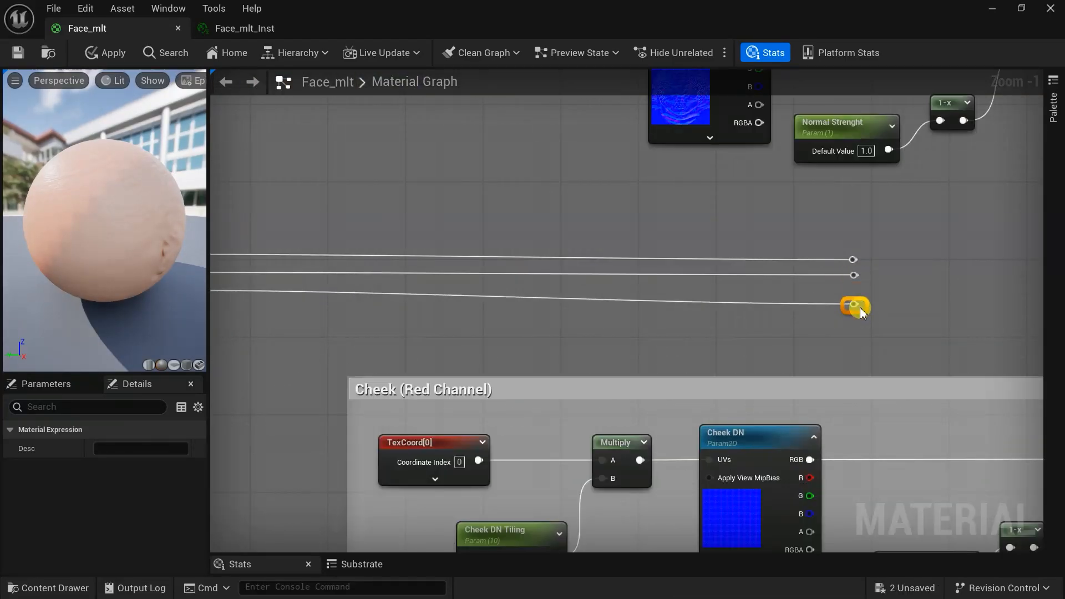
# Step: Line up the three mask reroute nodes and move them out to just past the end of the Cheek (Red Channel) comment
pyautogui.scroll(-3, 859, 307)
pyautogui.moveTo(425, 249); pyautogui.dragTo(537, 248)
pyautogui.scroll(2, 860, 289)
pyautogui.moveTo(860, 295); pyautogui.dragTo(617, 298, button='right')
pyautogui.moveTo(588, 253); pyautogui.dragTo(913, 314)
pyautogui.scroll(-2, 914, 314)
pyautogui.moveTo(913, 344); pyautogui.dragTo(617, 338, button='right')
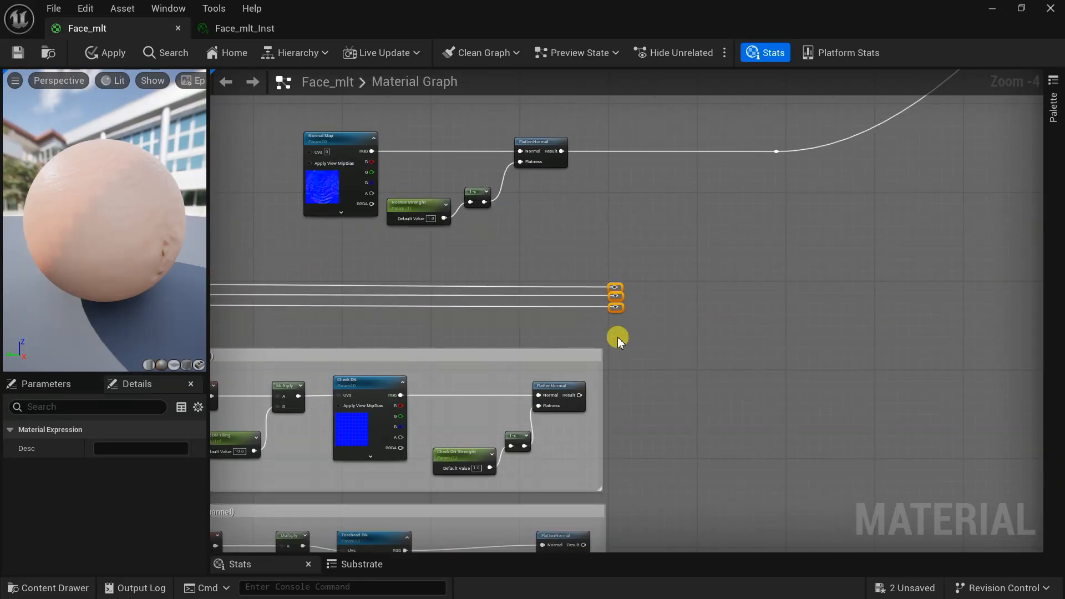
pyautogui.click(595, 298)
# Step: Add a BlendAngleCorrectedNormals node and place it beside the Cheek (Red Channel) comment
pyautogui.moveTo(725, 279); pyautogui.dragTo(631, 344, button='right')
pyautogui.rightClick(631, 345)
pyautogui.write('blenda')
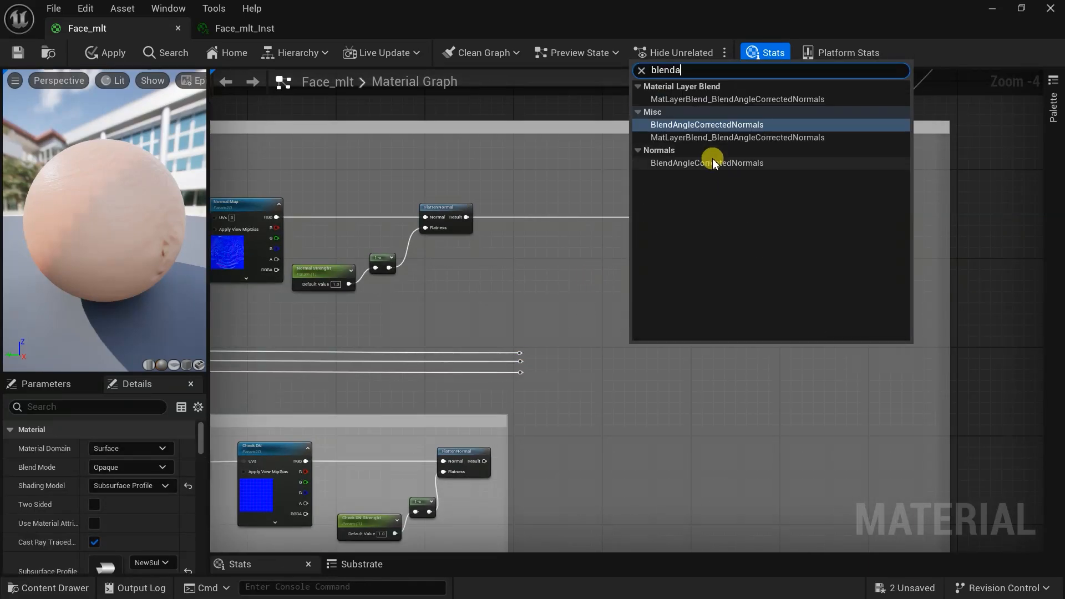
pyautogui.click(707, 164)
pyautogui.scroll(2, 559, 311)
pyautogui.scroll(-2, 552, 397)
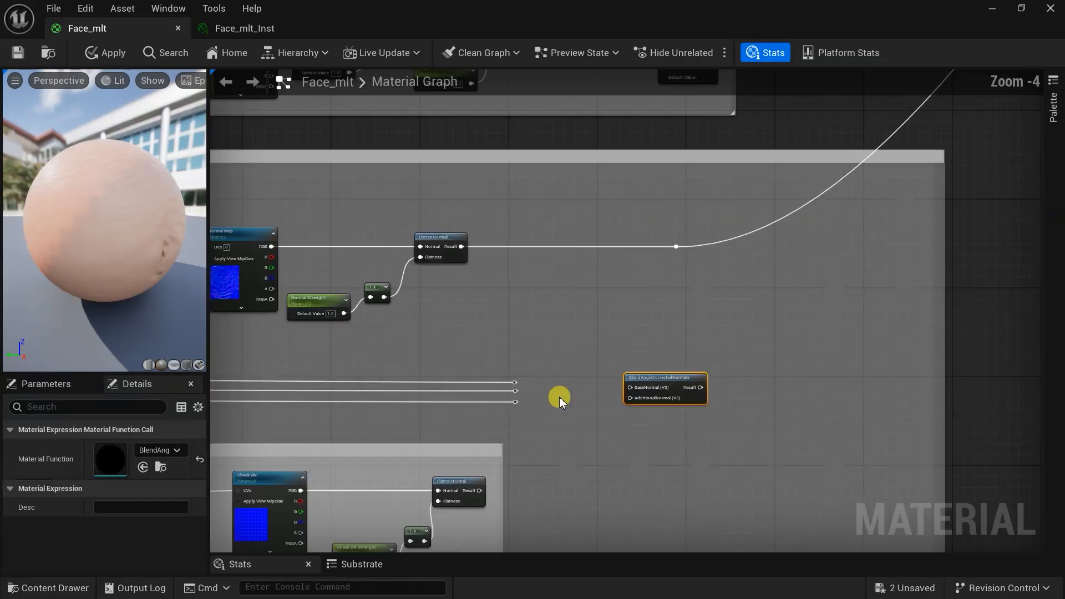
pyautogui.moveTo(682, 384); pyautogui.dragTo(682, 474)
# Step: Group the Normal Map, Normal Strenght, 1-x and FlattenNormal nodes in a comment titled Normal Main
pyautogui.scroll(2, 500, 249)
pyautogui.moveTo(488, 238); pyautogui.dragTo(720, 223, button='right')
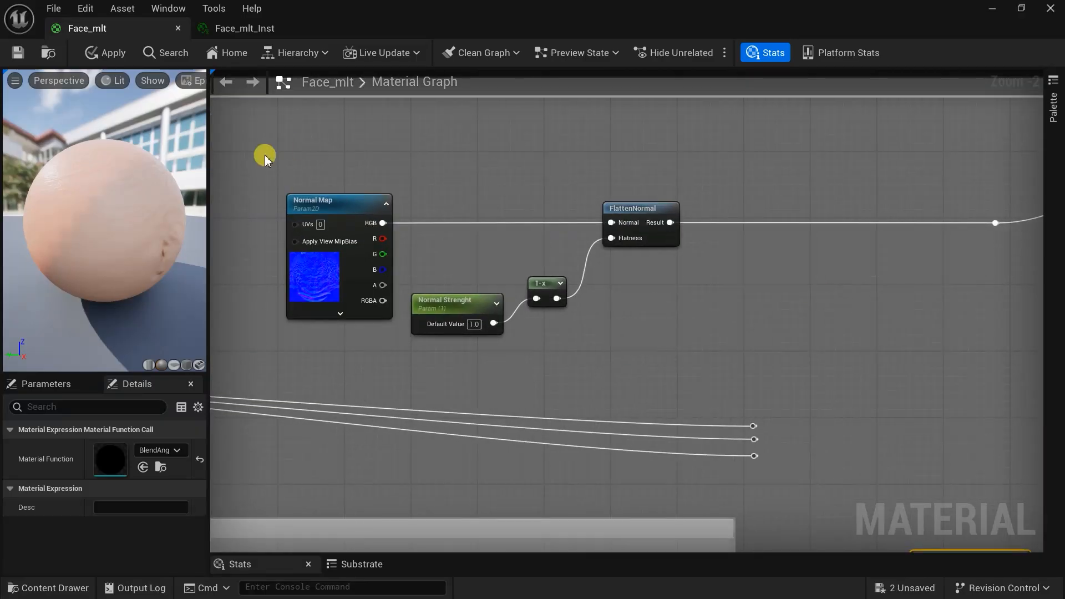
pyautogui.moveTo(264, 154); pyautogui.dragTo(729, 359)
pyautogui.press('c')
pyautogui.write('Normal M')
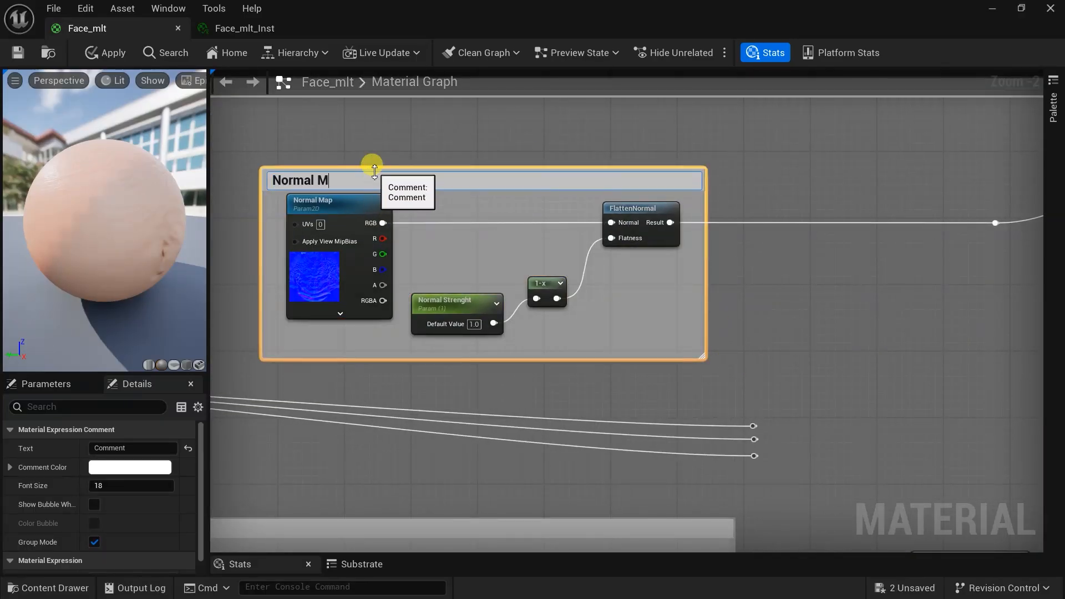
pyautogui.write('ain')
pyautogui.press('Return')
# Step: Add a reroute after the main FlattenNormal, connect it to the blend node's BaseNormal, and connect the cheek FlattenNormal to AdditionalNormal
pyautogui.scroll(-2, 620, 245)
pyautogui.moveTo(602, 218); pyautogui.dragTo(559, 141, button='right')
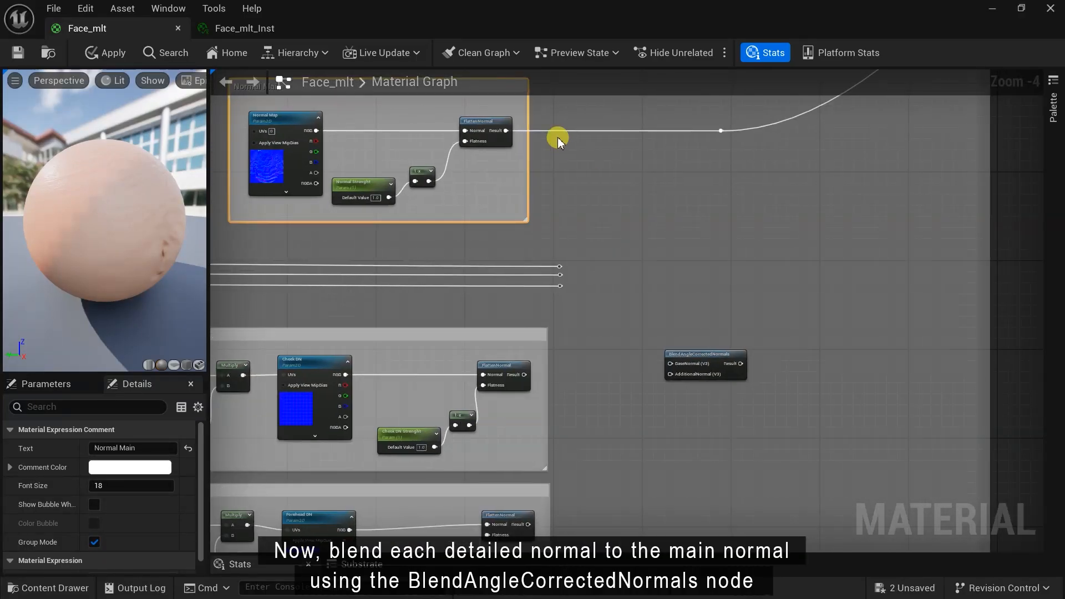
pyautogui.doubleClick(570, 130)
pyautogui.moveTo(570, 131); pyautogui.dragTo(670, 363)
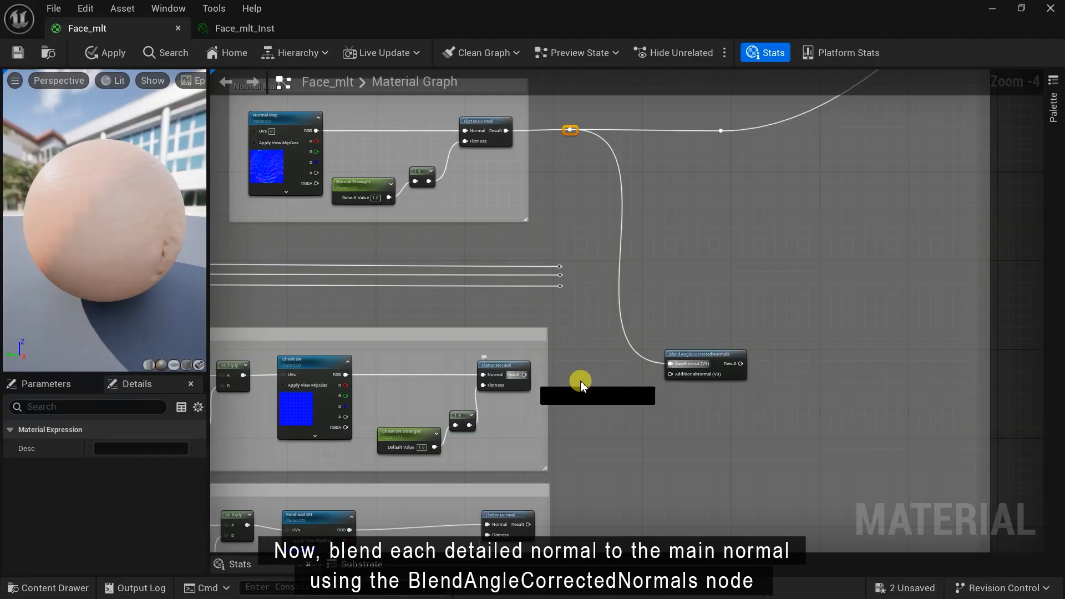
pyautogui.moveTo(581, 385); pyautogui.dragTo(670, 374)
# Step: Copy the BlendAngleCorrectedNormals node and paste copies beside the Forehead, Nose and Head DN comments
pyautogui.moveTo(639, 426); pyautogui.dragTo(600, 307, button='right')
pyautogui.click(668, 245)
pyautogui.hotkey('ctrl', 'c')
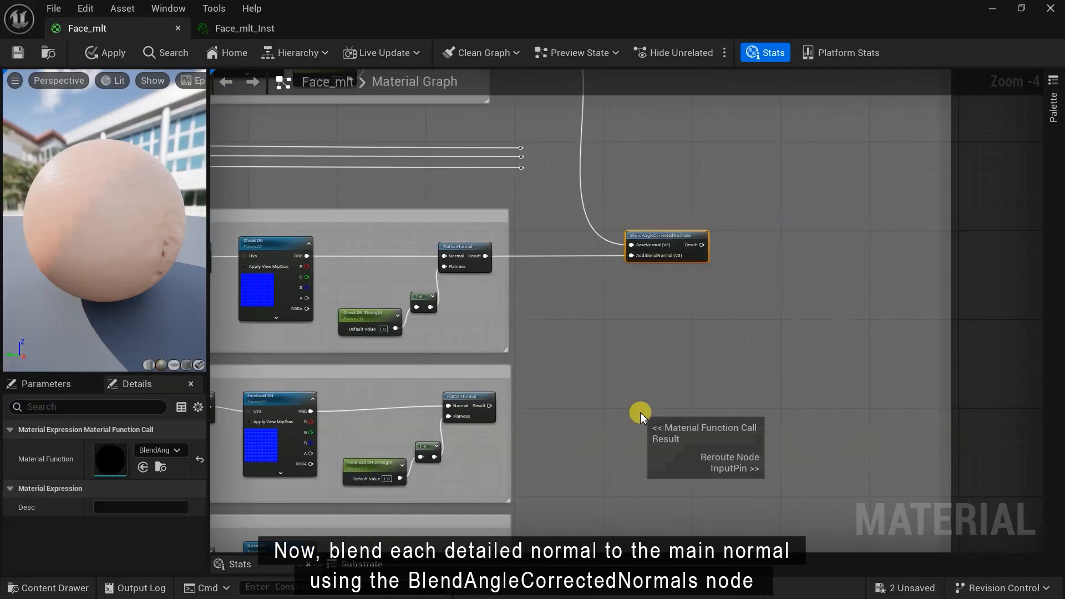
pyautogui.hotkey('ctrl', 'v')
pyautogui.moveTo(649, 481); pyautogui.dragTo(623, 331, button='right')
pyautogui.scroll(-1, 611, 411)
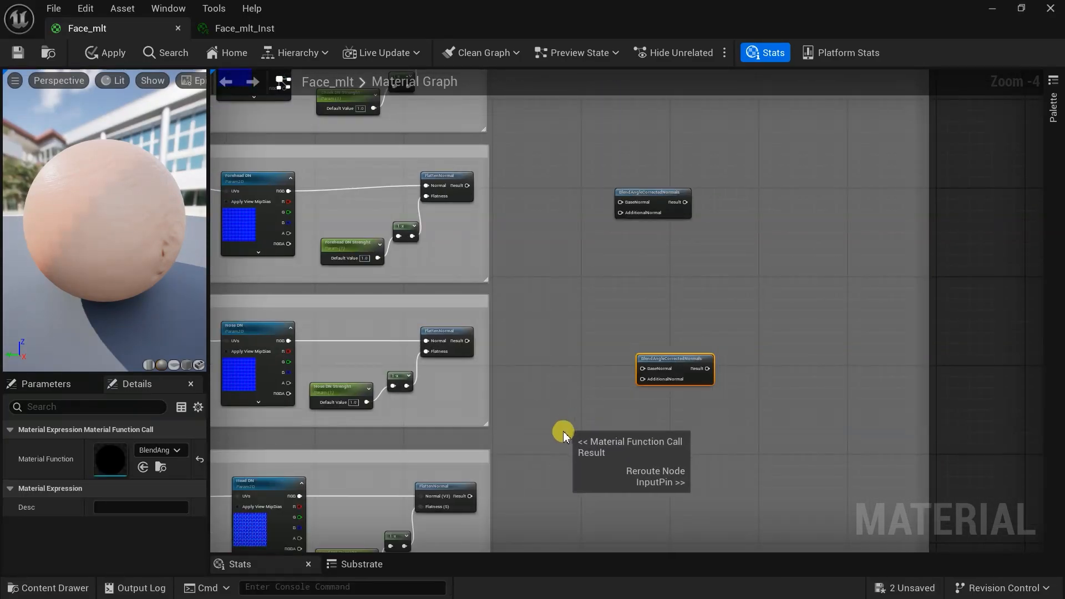
pyautogui.scroll(-1, 583, 377)
pyautogui.scroll(2, 569, 405)
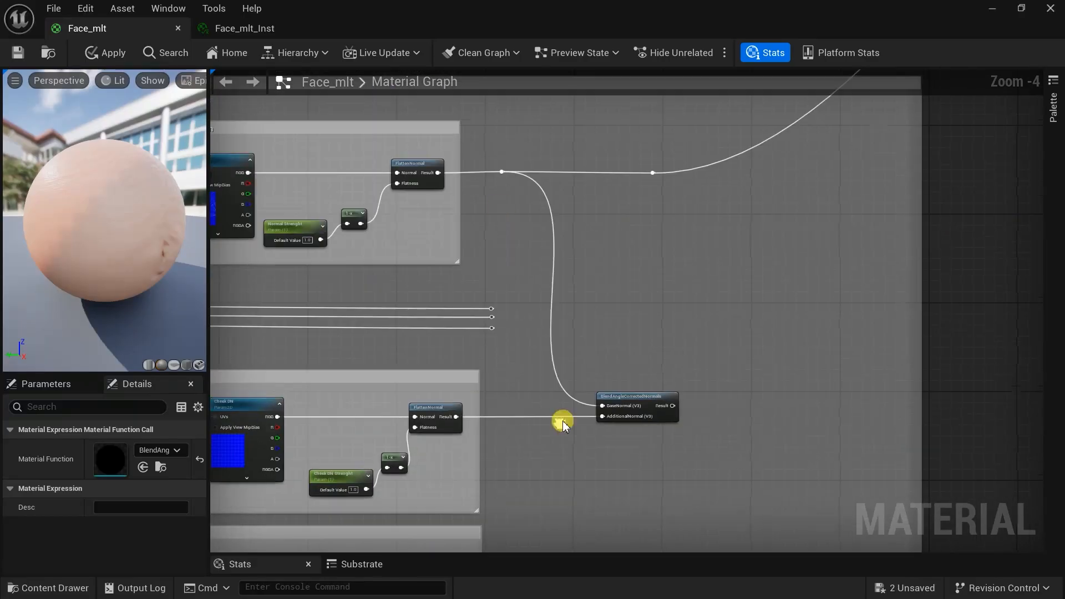
# Step: Connect the main normal reroute to the BaseNormal inputs of the forehead, nose and head BlendAngleCorrectedNormals nodes
pyautogui.moveTo(502, 171); pyautogui.dragTo(613, 407)
pyautogui.scroll(-2, 580, 402)
pyautogui.moveTo(572, 388); pyautogui.dragTo(571, 425, button='right')
pyautogui.scroll(1, 538, 236)
pyautogui.moveTo(541, 244); pyautogui.dragTo(643, 429)
pyautogui.moveTo(580, 75); pyautogui.dragTo(579, 185, button='right')
pyautogui.moveTo(540, 123); pyautogui.dragTo(651, 343)
# Step: Connect the head, nose and forehead FlattenNormal results to the AdditionalNormal inputs of their BlendAngleCorrectedNormals nodes
pyautogui.moveTo(650, 368); pyautogui.dragTo(610, 433, button='right')
pyautogui.scroll(2, 478, 410)
pyautogui.moveTo(478, 410); pyautogui.dragTo(715, 423)
pyautogui.moveTo(588, 278); pyautogui.dragTo(603, 411, button='right')
pyautogui.moveTo(487, 332); pyautogui.dragTo(726, 384)
pyautogui.moveTo(560, 282); pyautogui.dragTo(537, 399, button='right')
pyautogui.moveTo(464, 239); pyautogui.dragTo(672, 275)
pyautogui.moveTo(555, 111); pyautogui.dragTo(559, 343, button='right')
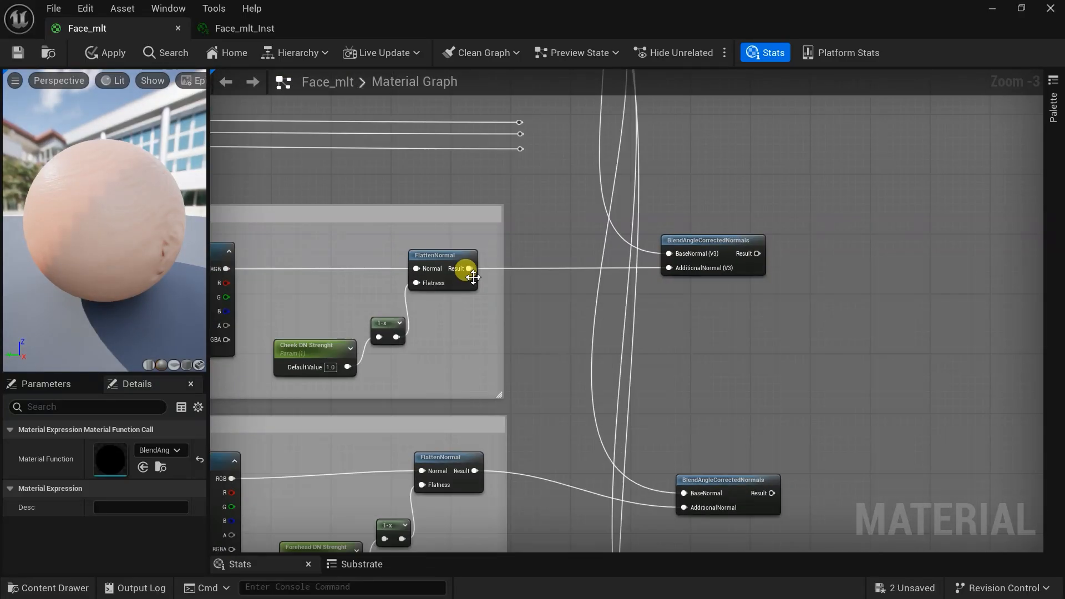
# Step: Align the nose, forehead and head BlendAngleCorrectedNormals nodes in a column level with their detail normal groups
pyautogui.scroll(-1, 525, 294)
pyautogui.moveTo(523, 300); pyautogui.dragTo(463, 72, button='right')
pyautogui.moveTo(641, 349); pyautogui.dragTo(621, 309)
pyautogui.moveTo(625, 182); pyautogui.dragTo(625, 158)
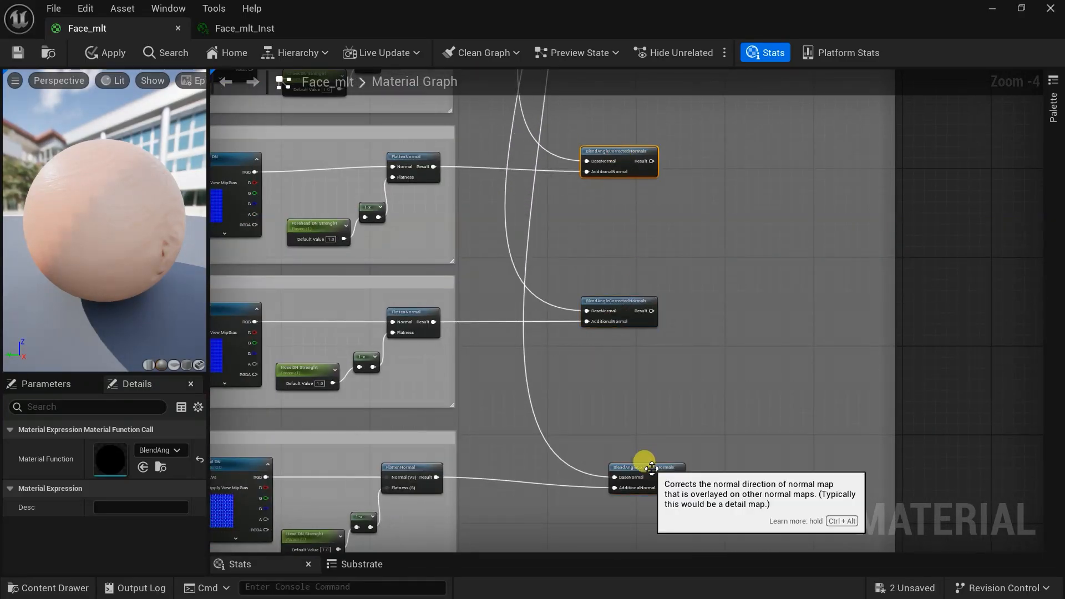
pyautogui.moveTo(644, 461); pyautogui.dragTo(621, 450)
# Step: Move the end reroute of the main normal wire further right and insert another reroute node before it
pyautogui.scroll(-2, 548, 538)
pyautogui.moveTo(728, 319); pyautogui.dragTo(769, 302)
pyautogui.scroll(2, 686, 136)
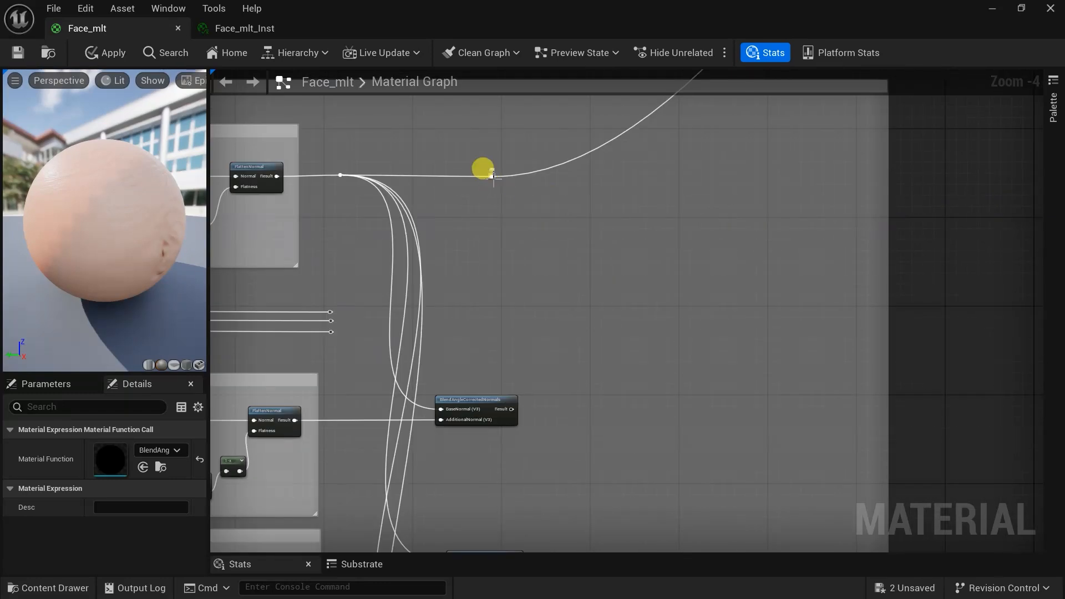
pyautogui.moveTo(487, 173); pyautogui.dragTo(844, 180)
pyautogui.doubleClick(560, 175)
# Step: Add a LinearInterpolate node and duplicate it twice to have one Lerp each for cheek, forehead and nose
pyautogui.moveTo(589, 309); pyautogui.dragTo(544, 252, button='right')
pyautogui.rightClick(631, 317)
pyautogui.write('lerp')
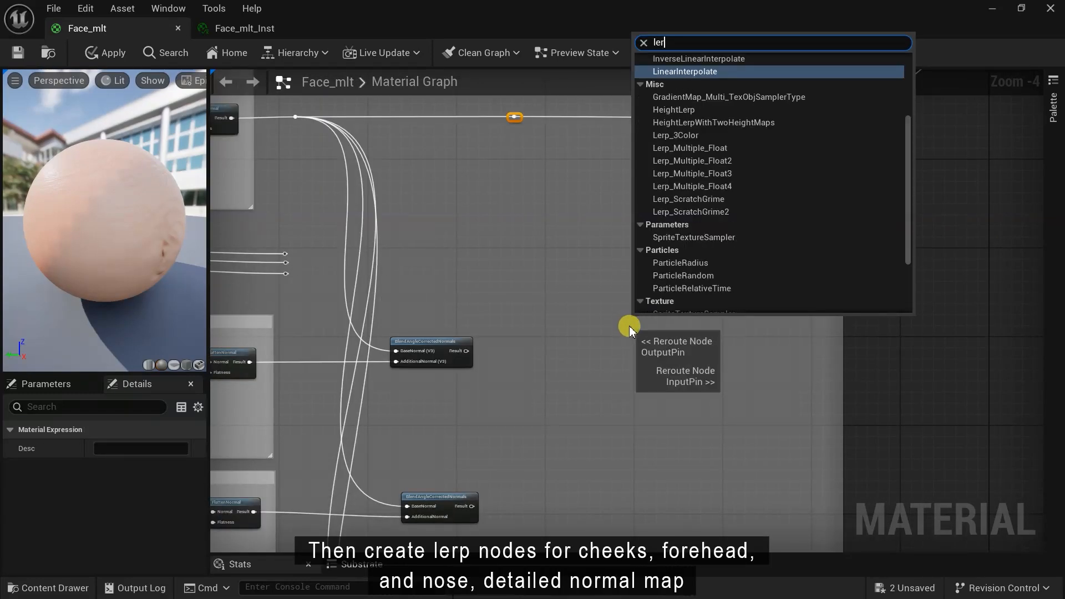
pyautogui.click(678, 105)
pyautogui.scroll(-2, 605, 364)
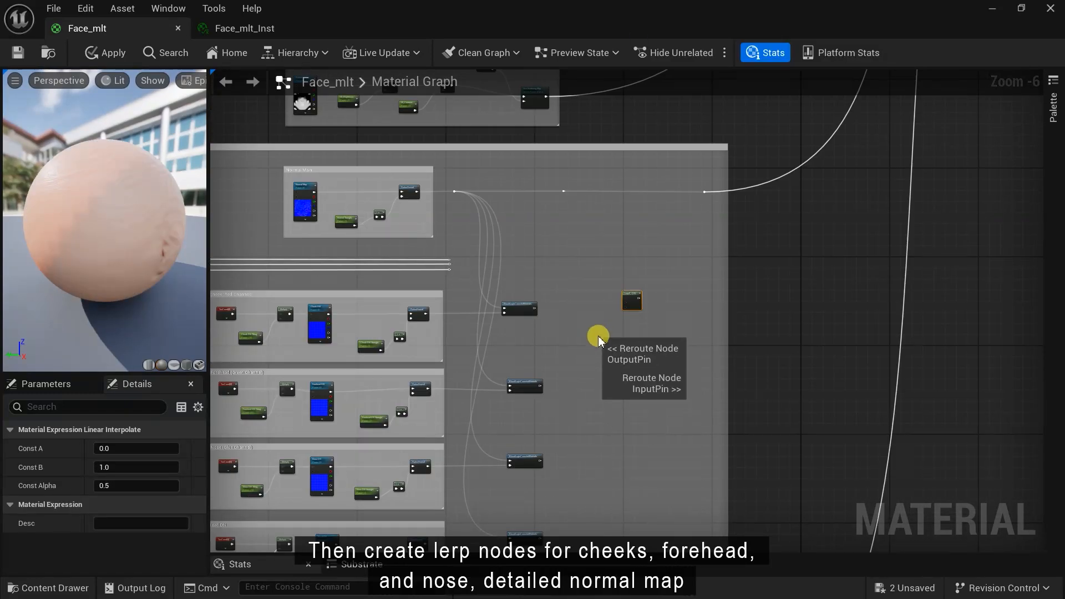
pyautogui.moveTo(599, 336); pyautogui.dragTo(577, 300, button='right')
pyautogui.hotkey('ctrl', 'd')
pyautogui.hotkey('ctrl', 'd')
# Step: Position the cheek Lerp and connect the main normal to A, the cheek blended normal to B and the red mask to Alpha
pyautogui.scroll(3, 552, 176)
pyautogui.moveTo(533, 352); pyautogui.dragTo(617, 386, button='right')
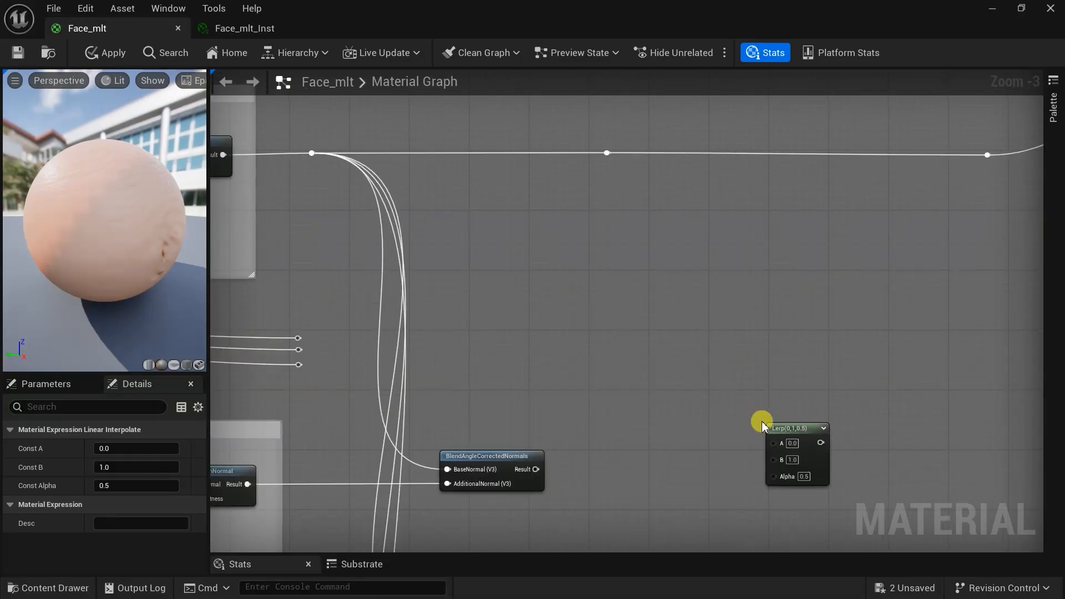
pyautogui.moveTo(763, 426); pyautogui.dragTo(707, 312)
pyautogui.moveTo(607, 153); pyautogui.dragTo(716, 328)
pyautogui.moveTo(536, 470); pyautogui.dragTo(716, 342)
pyautogui.moveTo(298, 337); pyautogui.dragTo(716, 356)
# Step: Place the second Lerp beside the forehead BlendAngleCorrectedNormals node and connect that node's result to B
pyautogui.scroll(-1, 736, 304)
pyautogui.moveTo(484, 409); pyautogui.dragTo(455, 224, button='right')
pyautogui.moveTo(714, 372); pyautogui.dragTo(704, 377)
pyautogui.scroll(1, 678, 398)
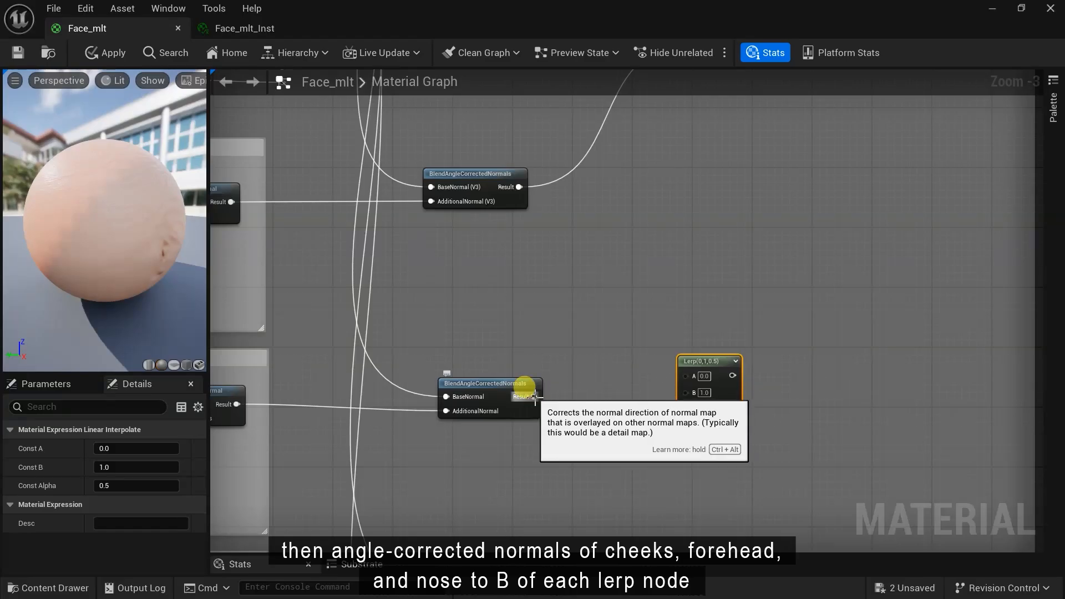
pyautogui.moveTo(533, 396); pyautogui.dragTo(687, 391)
pyautogui.scroll(-2, 626, 394)
pyautogui.scroll(1, 602, 145)
# Step: Connect the main normal reroute to A of the forehead and nose Lerps, and the nose blended normal to its Lerp's B
pyautogui.moveTo(603, 146); pyautogui.dragTo(550, 156, button='right')
pyautogui.moveTo(555, 102); pyautogui.dragTo(552, 109, button='right')
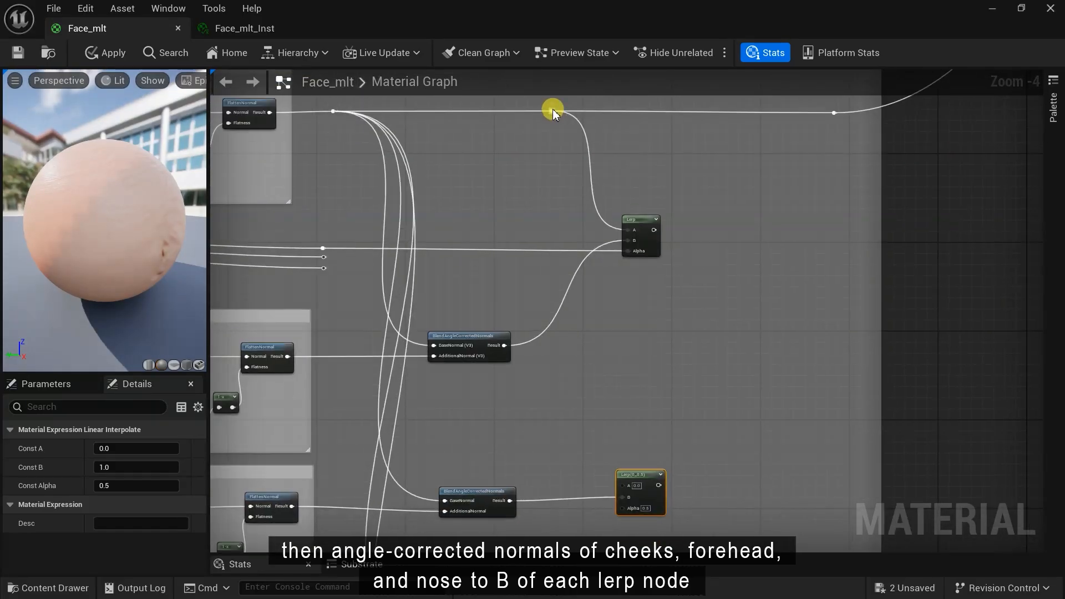
pyautogui.moveTo(551, 111); pyautogui.dragTo(602, 371)
pyautogui.scroll(-1, 561, 154)
pyautogui.scroll(4, 581, 388)
pyautogui.moveTo(447, 373); pyautogui.dragTo(605, 384)
# Step: Connect the green mask reroute to the forehead Lerp's Alpha and route the wire below the blend node with a reroute node
pyautogui.scroll(-3, 552, 382)
pyautogui.moveTo(552, 294); pyautogui.dragTo(606, 546, button='right')
pyautogui.moveTo(358, 240); pyautogui.dragTo(658, 490)
pyautogui.moveTo(672, 464); pyautogui.dragTo(671, 480)
pyautogui.doubleClick(518, 400)
pyautogui.moveTo(520, 403); pyautogui.dragTo(493, 517)
pyautogui.moveTo(666, 470); pyautogui.dragTo(673, 475)
# Step: Connect the blue mask reroute to the nose Lerp's Alpha and route the wire below the blend node with a reroute node
pyautogui.moveTo(571, 489); pyautogui.dragTo(582, 338, button='right')
pyautogui.rightClick(488, 283)
pyautogui.moveTo(370, 100); pyautogui.dragTo(646, 497)
pyautogui.doubleClick(529, 405)
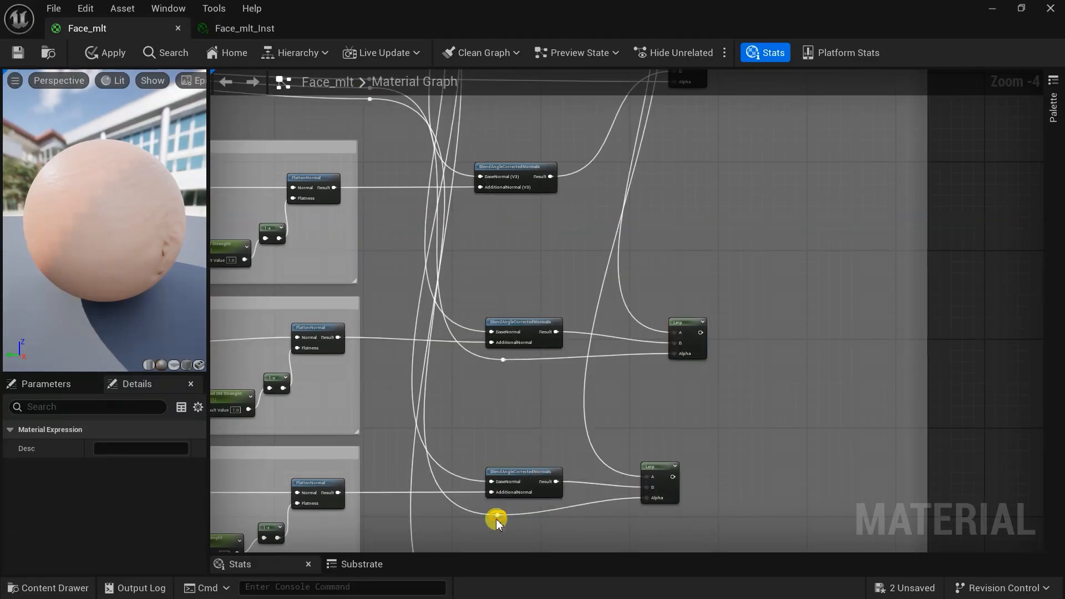
pyautogui.moveTo(508, 513); pyautogui.dragTo(509, 505)
# Step: Adjust the nose Lerp's position to line up with the forehead Lerp above it
pyautogui.moveTo(662, 475); pyautogui.dragTo(667, 481)
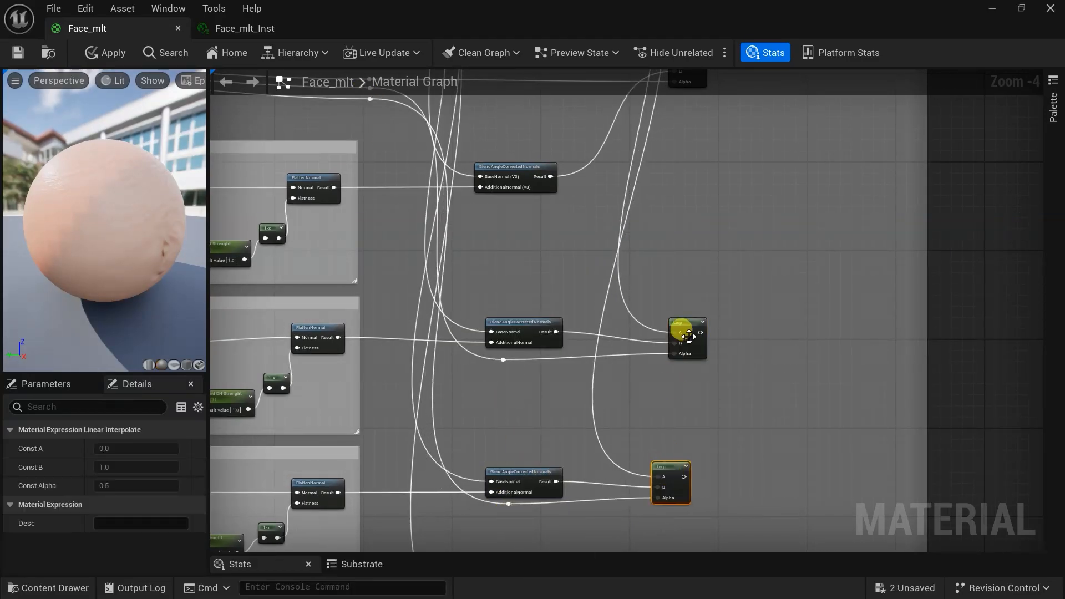
pyautogui.click(689, 335)
pyautogui.moveTo(688, 266); pyautogui.dragTo(685, 395, button='right')
pyautogui.moveTo(687, 451); pyautogui.dragTo(683, 366, button='right')
pyautogui.moveTo(677, 513); pyautogui.dragTo(694, 514)
# Step: Create an Add node and connect the cheek Lerp to A and the forehead Lerp to B
pyautogui.scroll(-1, 680, 417)
pyautogui.moveTo(679, 417); pyautogui.dragTo(543, 432, button='right')
pyautogui.moveTo(715, 271); pyautogui.dragTo(687, 354, button='right')
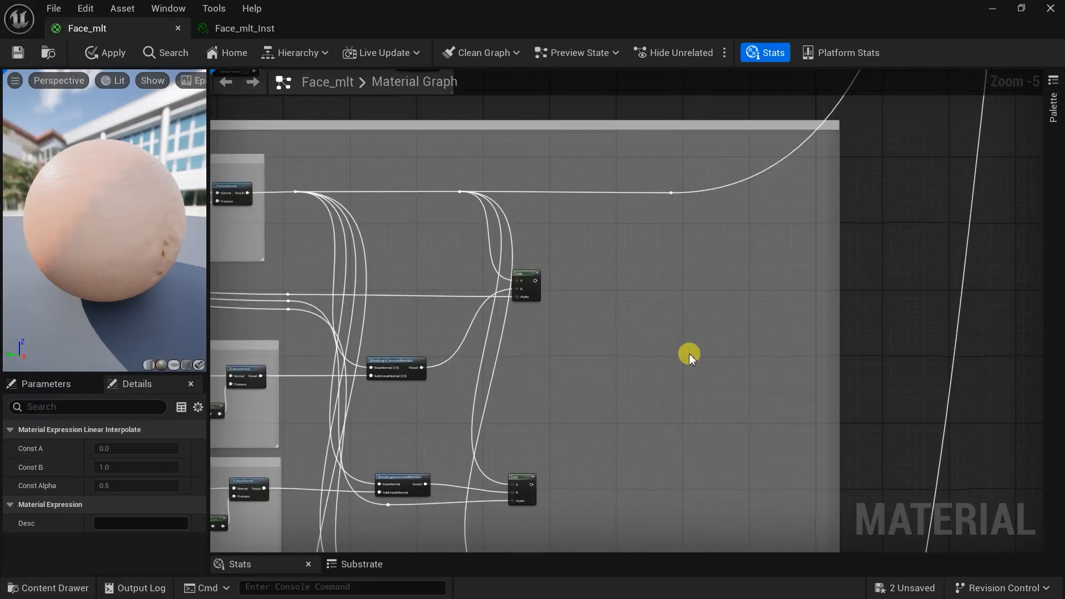
pyautogui.rightClick(584, 382)
pyautogui.write('add')
pyautogui.click(603, 199)
pyautogui.scroll(2, 558, 309)
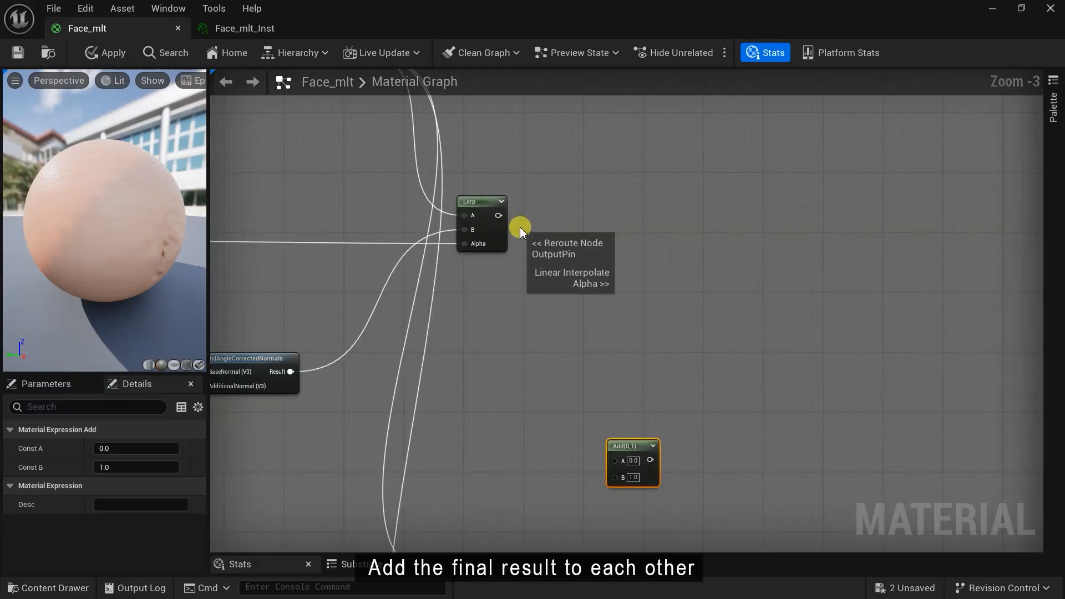
pyautogui.moveTo(494, 217); pyautogui.dragTo(614, 462)
pyautogui.moveTo(614, 462); pyautogui.dragTo(602, 299, button='right')
pyautogui.moveTo(480, 419); pyautogui.dragTo(634, 210)
# Step: Duplicate the Add node and connect the nose Lerp to A and the head BlendAngleCorrectedNormals result to B
pyautogui.scroll(-2, 593, 319)
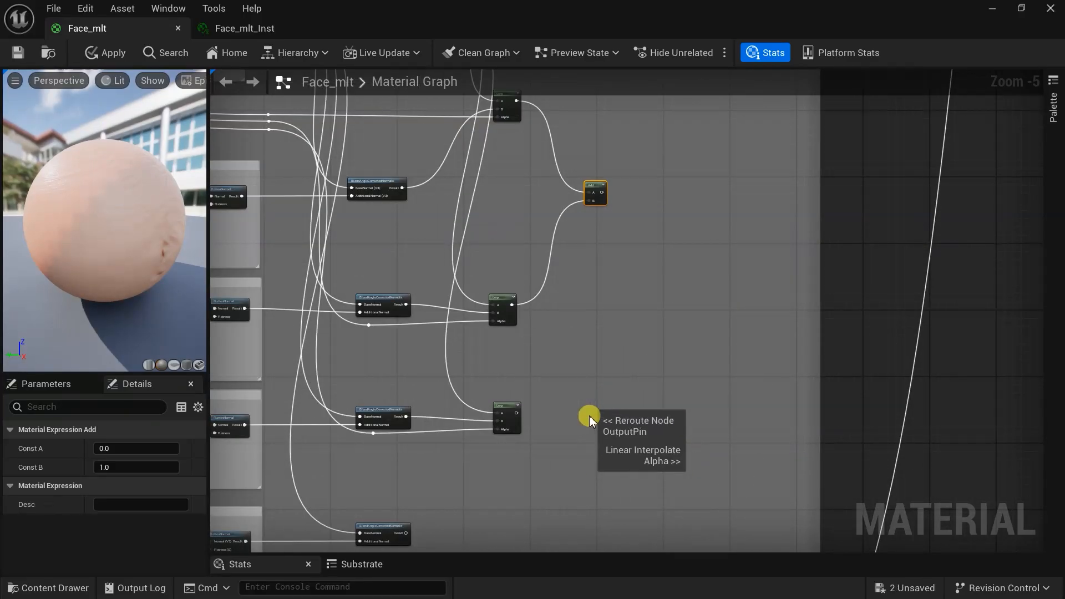
pyautogui.hotkey('ctrl', 'd')
pyautogui.moveTo(553, 474); pyautogui.dragTo(589, 338, button='right')
pyautogui.scroll(1, 588, 338)
pyautogui.moveTo(541, 253); pyautogui.dragTo(632, 303)
pyautogui.moveTo(397, 415); pyautogui.dragTo(635, 321)
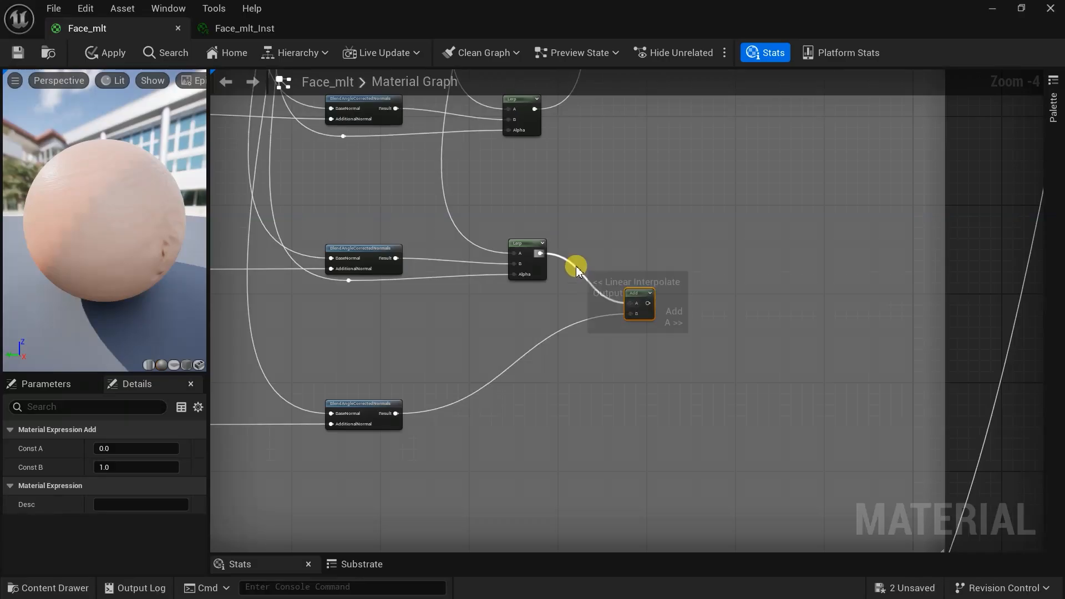
# Step: Create a third Add node that sums the outputs of the two existing Add nodes, and position it to their right
pyautogui.moveTo(725, 161); pyautogui.dragTo(628, 332, button='right')
pyautogui.press('a')
pyautogui.click(667, 282)
pyautogui.moveTo(555, 131); pyautogui.dragTo(672, 293)
pyautogui.moveTo(550, 475); pyautogui.dragTo(671, 303)
pyautogui.scroll(-1, 610, 358)
pyautogui.moveTo(563, 308); pyautogui.dragTo(531, 442, button='right')
pyautogui.moveTo(759, 370); pyautogui.dragTo(873, 351)
# Step: Create a static switch parameter named Use DN Mask and position it beyond the final Add node
pyautogui.moveTo(713, 394); pyautogui.dragTo(658, 424, button='right')
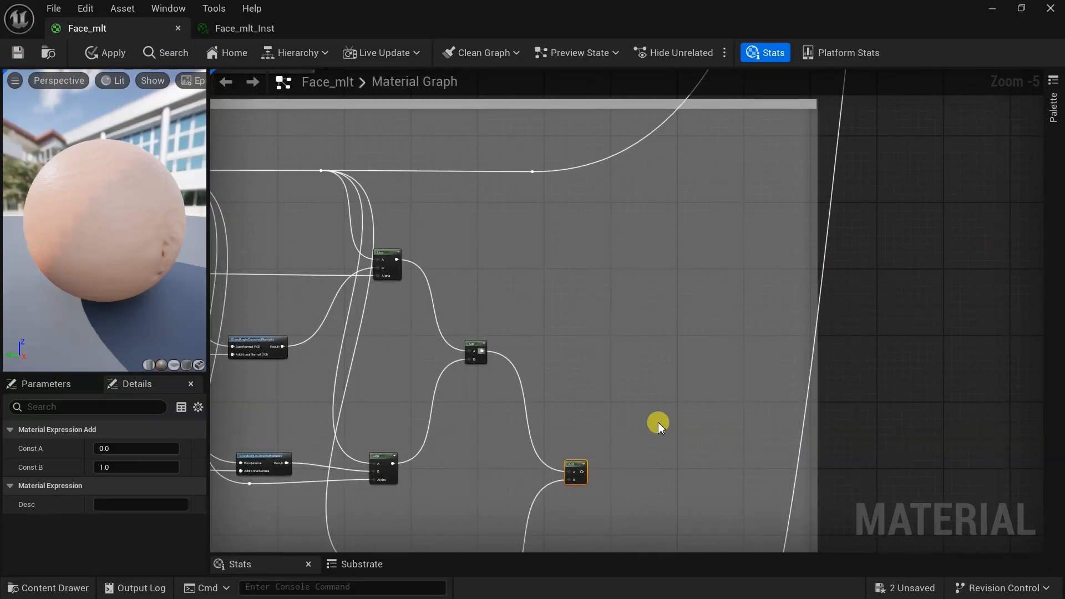
pyautogui.rightClick(704, 426)
pyautogui.write('statics')
pyautogui.click(750, 206)
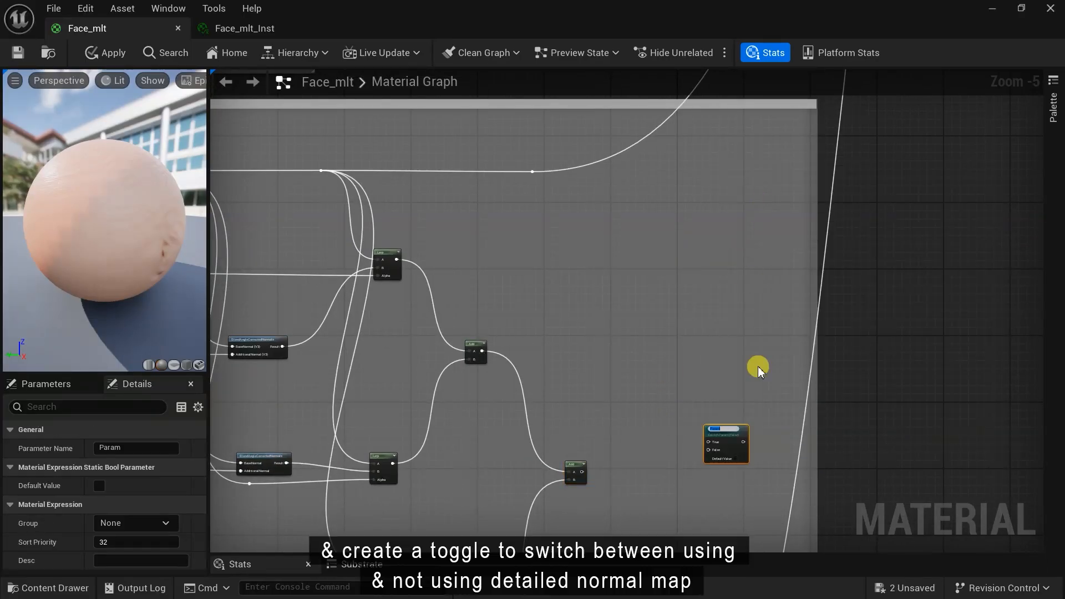
pyautogui.scroll(4, 753, 455)
pyautogui.write('Use DN Mask')
pyautogui.press('Return')
pyautogui.moveTo(709, 400); pyautogui.dragTo(704, 444)
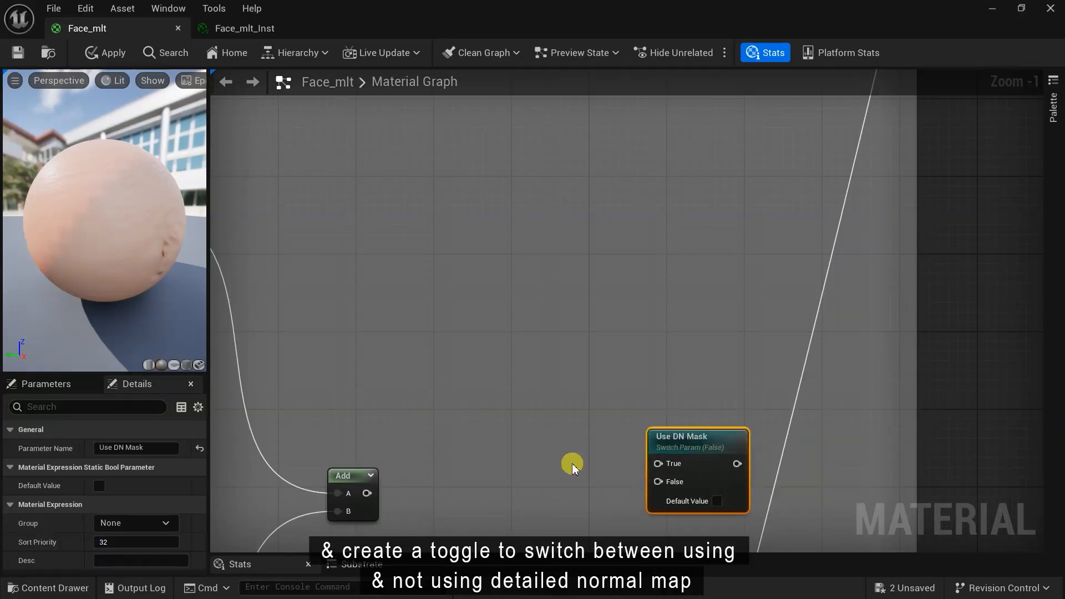
# Step: Connect the final Add node to the True input of Use DN Mask and the main normal reroute to False
pyautogui.moveTo(366, 493); pyautogui.dragTo(660, 464)
pyautogui.scroll(-4, 584, 452)
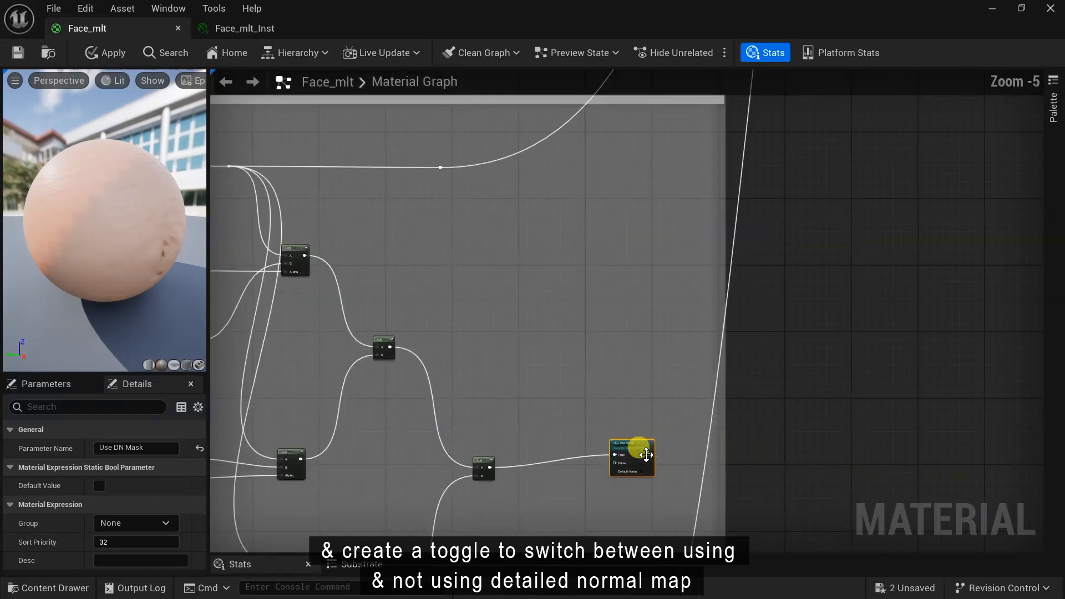
pyautogui.moveTo(441, 166); pyautogui.dragTo(619, 482)
# Step: Move the Use DN Mask switch up and closer to the Add nodes, and pull in the surrounding comment's right edge
pyautogui.scroll(-2, 619, 482)
pyautogui.moveTo(618, 482); pyautogui.dragTo(549, 481, button='right')
pyautogui.scroll(3, 541, 482)
pyautogui.moveTo(564, 442); pyautogui.dragTo(490, 278)
pyautogui.scroll(-2, 542, 401)
pyautogui.scroll(2, 592, 347)
pyautogui.moveTo(647, 316); pyautogui.dragTo(557, 319)
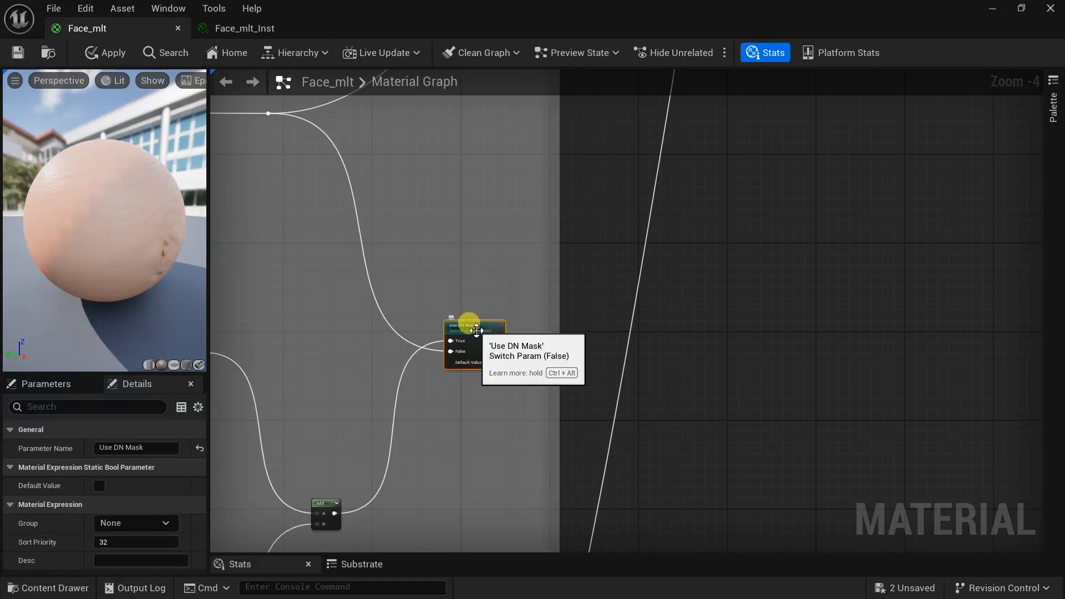
# Step: Reposition the Use DN Mask switch and connect its output to the material's Normal input
pyautogui.moveTo(468, 324); pyautogui.dragTo(440, 314)
pyautogui.moveTo(480, 376); pyautogui.dragTo(393, 492, button='right')
pyautogui.scroll(-2, 392, 492)
pyautogui.scroll(2, 382, 476)
pyautogui.moveTo(394, 462); pyautogui.dragTo(945, 188)
pyautogui.moveTo(978, 126); pyautogui.dragTo(978, 126)
pyautogui.scroll(-2, 886, 133)
pyautogui.moveTo(868, 317); pyautogui.dragTo(811, 72, button='right')
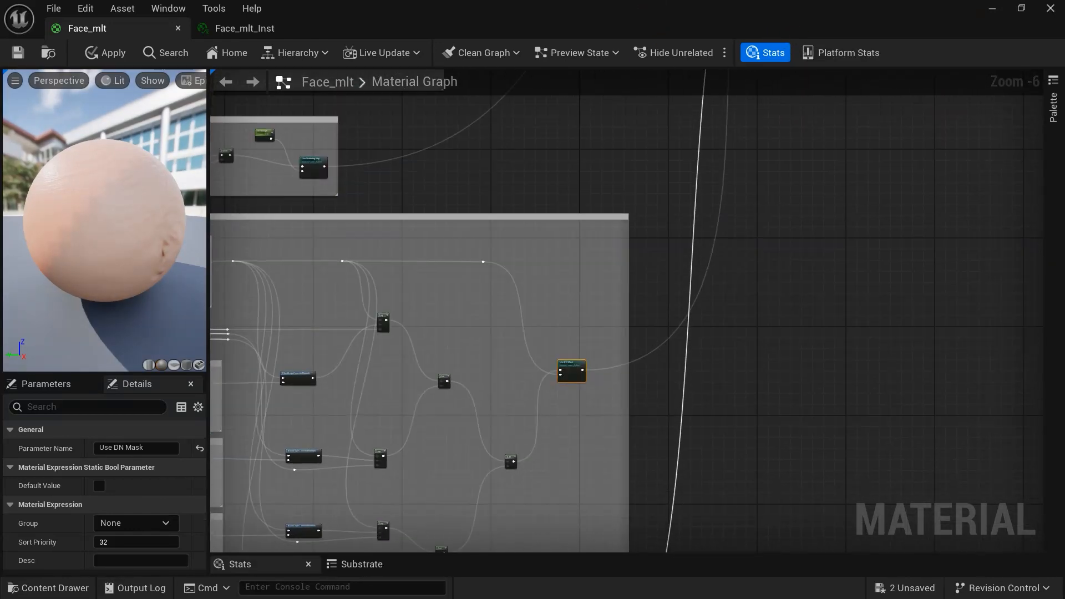
# Step: Move the commented node group below the Normal Map section, together with its reroute node, to sit clear of the section
pyautogui.scroll(-6, 714, 283)
pyautogui.moveTo(713, 283); pyautogui.dragTo(541, 460, button='right')
pyautogui.moveTo(607, 221); pyautogui.dragTo(664, 221)
pyautogui.moveTo(475, 522); pyautogui.dragTo(535, 184, button='right')
pyautogui.scroll(1, 535, 183)
pyautogui.moveTo(264, 318); pyautogui.dragTo(549, 477)
pyautogui.moveTo(366, 326); pyautogui.dragTo(451, 335)
pyautogui.scroll(-1, 583, 329)
pyautogui.moveTo(590, 328); pyautogui.dragTo(665, 476, button='right')
pyautogui.scroll(1, 558, 480)
pyautogui.moveTo(558, 481); pyautogui.dragTo(555, 465)
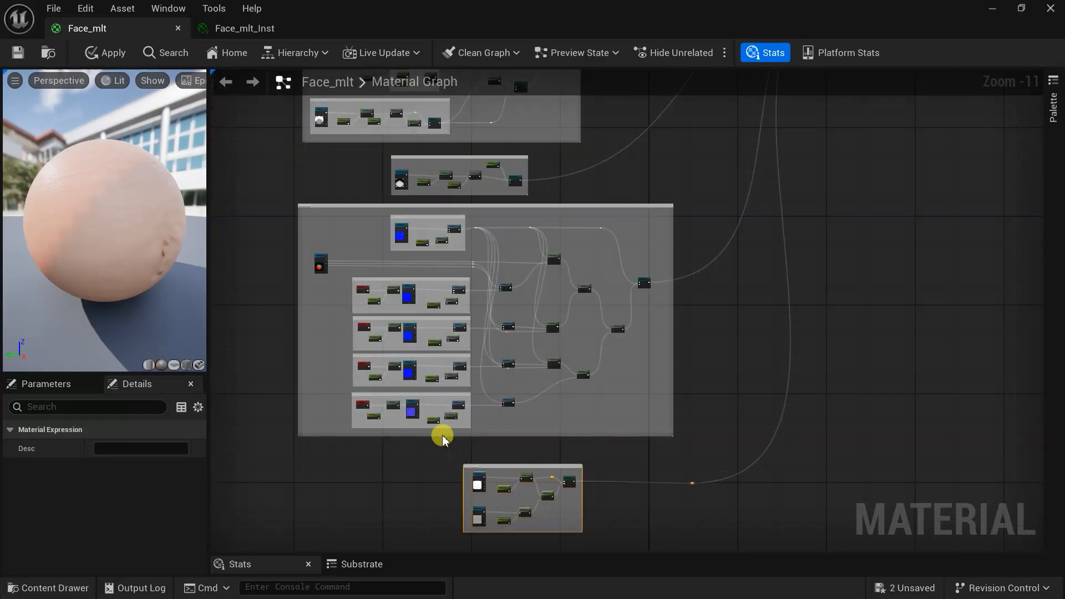
# Step: Shift the whole Normal Map comment group with its nodes slightly to the left
pyautogui.moveTo(449, 442); pyautogui.dragTo(483, 506, button='right')
pyautogui.moveTo(569, 275); pyautogui.dragTo(570, 282)
pyautogui.moveTo(569, 282); pyautogui.dragTo(553, 351, button='right')
pyautogui.moveTo(553, 350); pyautogui.dragTo(505, 355)
pyautogui.scroll(-1, 565, 317)
pyautogui.moveTo(566, 319); pyautogui.dragTo(535, 273, button='right')
# Step: Assign the Detailed NM Mask and the Cheek, Forehead, Nose and Head DN textures to the Normal Map parameter group
pyautogui.scroll(9, 333, 361)
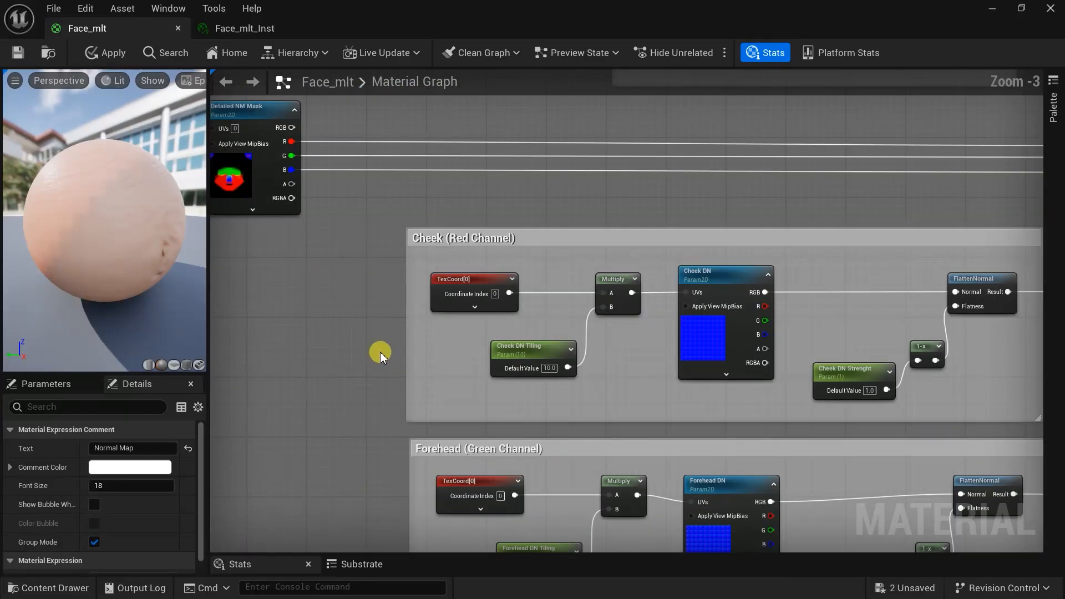
pyautogui.moveTo(381, 355); pyautogui.dragTo(441, 434, button='right')
pyautogui.click(319, 189)
pyautogui.keyDown('shift'); pyautogui.click(789, 356); pyautogui.keyUp('shift')
pyautogui.moveTo(788, 399); pyautogui.dragTo(613, 75, button='right')
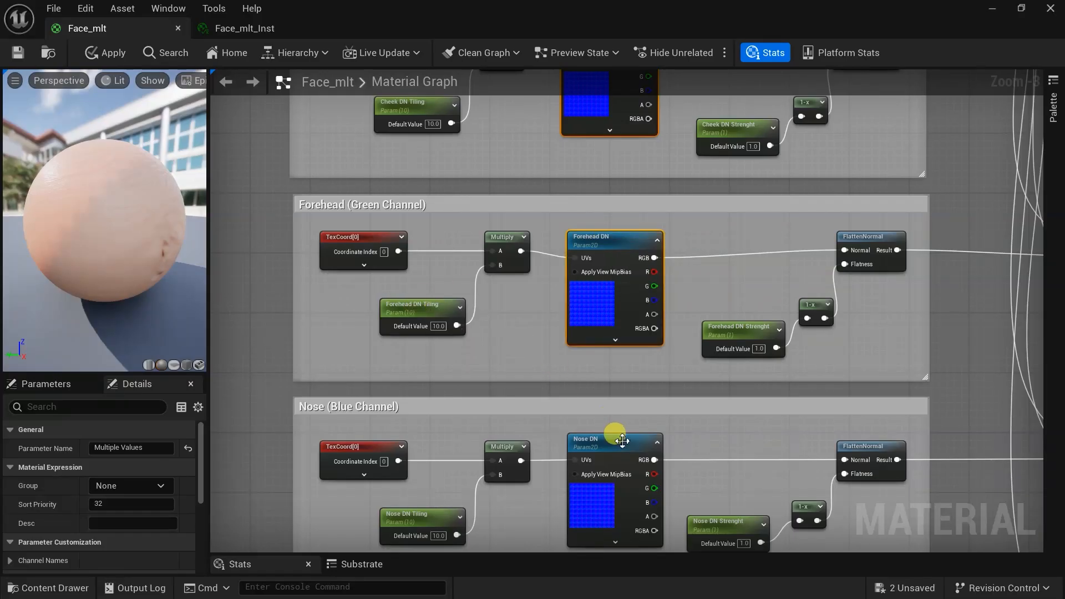
pyautogui.keyDown('shift'); pyautogui.click(622, 441); pyautogui.keyUp('shift')
pyautogui.moveTo(622, 441); pyautogui.dragTo(583, 289, button='right')
pyautogui.scroll(-2, 582, 289)
pyautogui.keyDown('shift'); pyautogui.click(599, 422); pyautogui.keyUp('shift')
pyautogui.moveTo(552, 341); pyautogui.dragTo(424, 395, button='right')
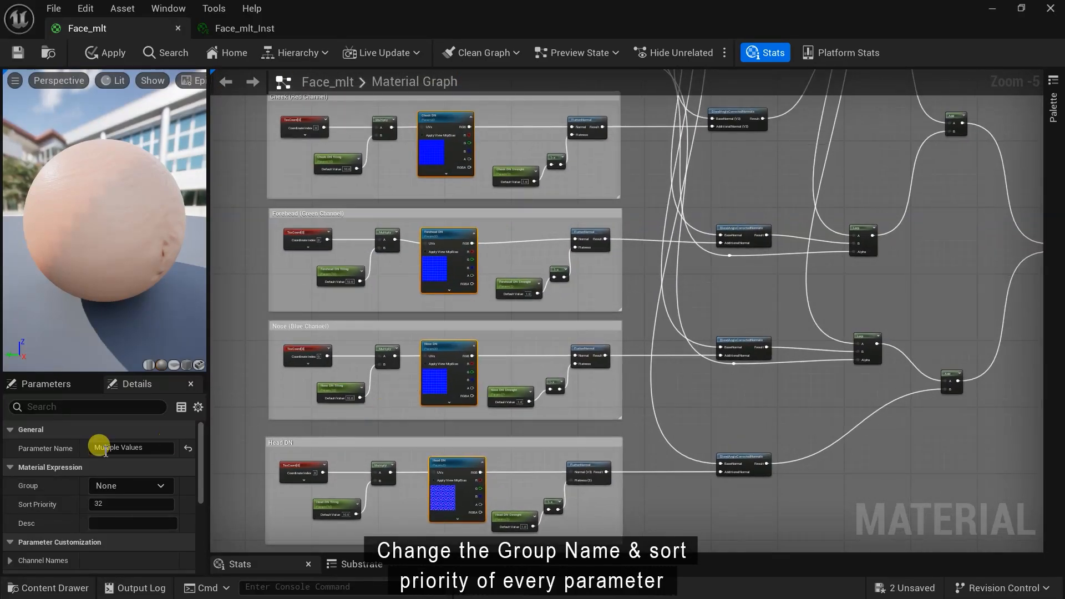
pyautogui.click(114, 534)
# Step: Assign the Use DN Mask switch and all cheek, forehead, nose and head DN tiling and strength parameters to the Normal Map group
pyautogui.scroll(-1, 649, 410)
pyautogui.moveTo(846, 291); pyautogui.dragTo(759, 413, button='right')
pyautogui.scroll(1, 759, 414)
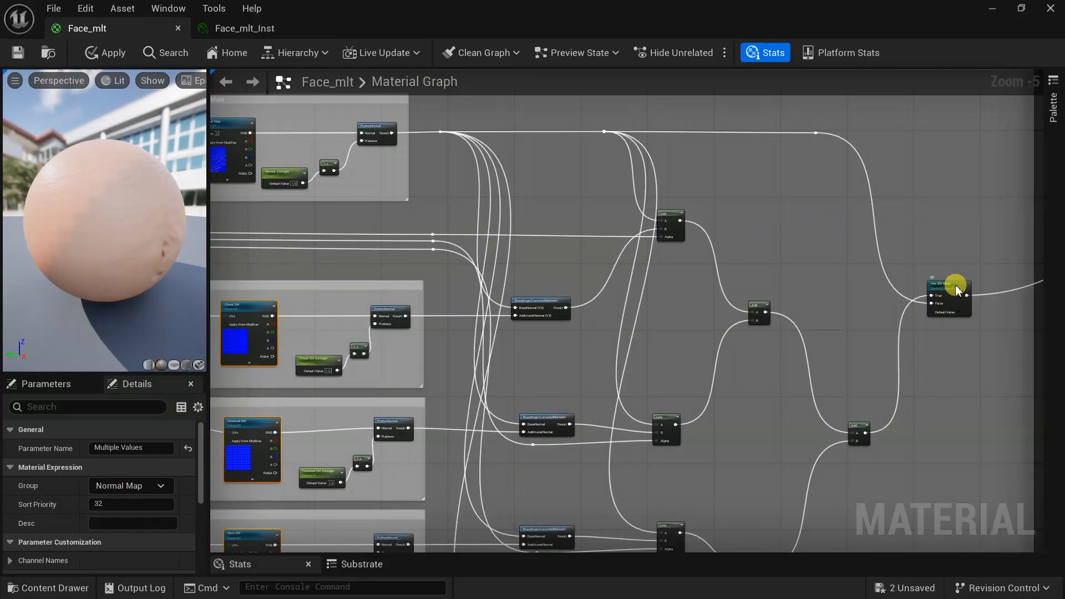
pyautogui.click(956, 288)
pyautogui.moveTo(322, 361); pyautogui.dragTo(611, 305, button='right')
pyautogui.keyDown('shift'); pyautogui.click(609, 305); pyautogui.keyUp('shift')
pyautogui.keyDown('shift'); pyautogui.click(422, 294); pyautogui.keyUp('shift')
pyautogui.keyDown('shift'); pyautogui.click(431, 413); pyautogui.keyUp('shift')
pyautogui.keyDown('shift'); pyautogui.click(609, 420); pyautogui.keyUp('shift')
pyautogui.moveTo(599, 459); pyautogui.dragTo(578, 304, button='right')
pyautogui.keyDown('shift'); pyautogui.click(411, 368); pyautogui.keyUp('shift')
pyautogui.keyDown('shift'); pyautogui.click(581, 372); pyautogui.keyUp('shift')
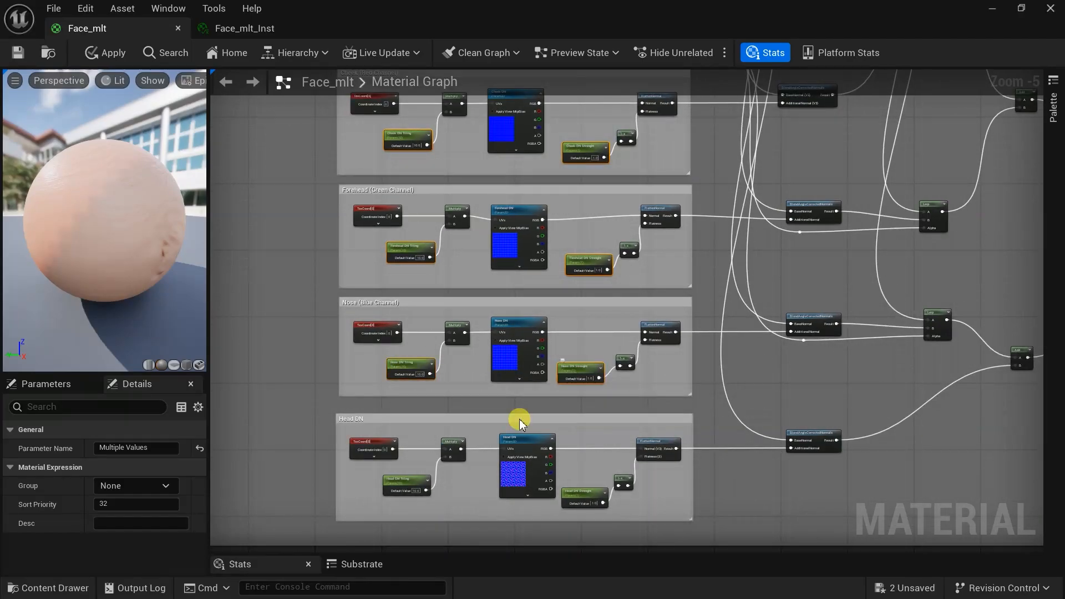
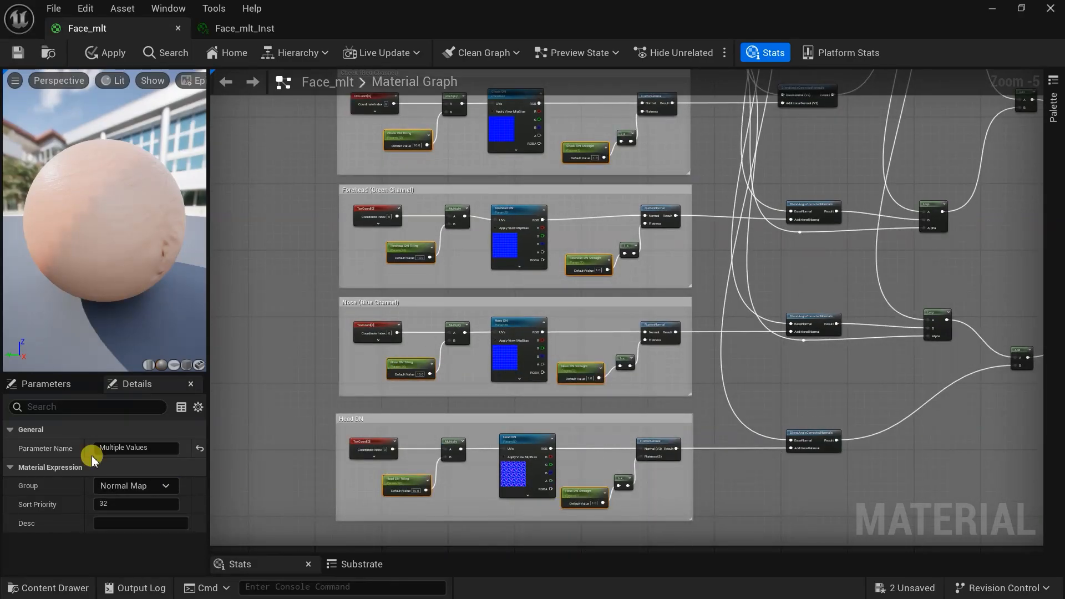
# Step: Set the sort priority of Use DN Mask to 4 and of Detailed NM Mask to 6
pyautogui.moveTo(309, 343); pyautogui.dragTo(251, 344, button='right')
pyautogui.click(518, 119)
pyautogui.moveTo(931, 436); pyautogui.dragTo(672, 505, button='right')
pyautogui.click(931, 299)
pyautogui.click(136, 542)
pyautogui.write('4')
pyautogui.scroll(3, 427, 454)
pyautogui.click(302, 204)
pyautogui.write('6')
# Step: Set ascending sort priorities for the cheek and forehead detail normal parameters, with 10 for Cheek DN Strenght
pyautogui.moveTo(788, 373); pyautogui.dragTo(757, 292, button='right')
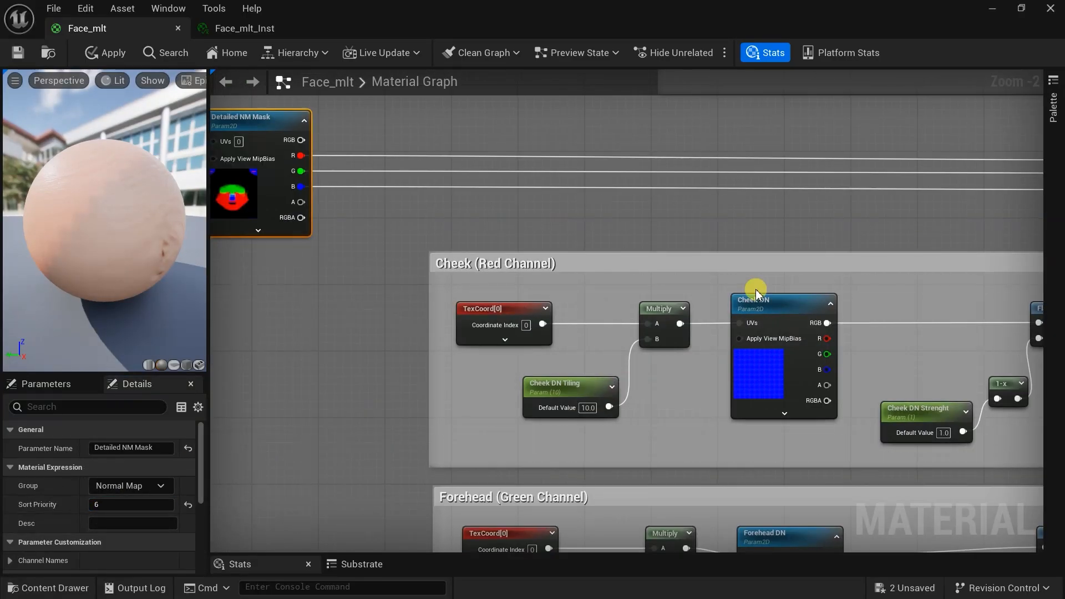
pyautogui.moveTo(923, 411); pyautogui.dragTo(782, 349, button='right')
pyautogui.click(783, 350)
pyautogui.click(117, 521)
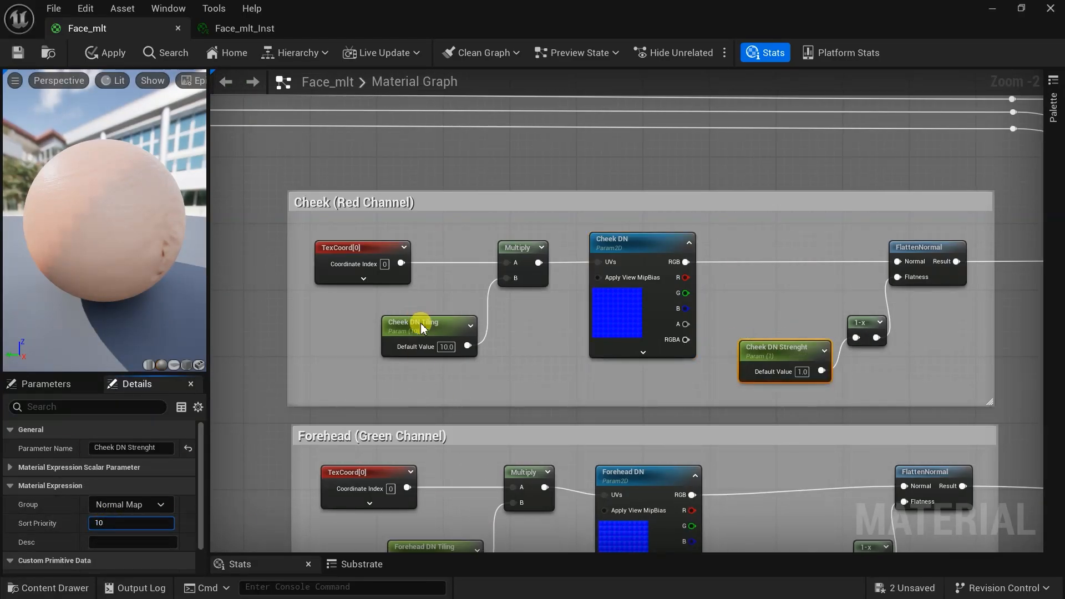
pyautogui.moveTo(624, 483); pyautogui.dragTo(664, 298, button='right')
pyautogui.click(476, 364)
pyautogui.click(123, 522)
pyautogui.write('1')
# Step: Set ascending sort priorities for the nose and head detail normal parameters, with 26 for Head DN and 30 for Head DN Tiling, and save the material
pyautogui.moveTo(643, 505); pyautogui.dragTo(632, 364, button='right')
pyautogui.click(799, 464)
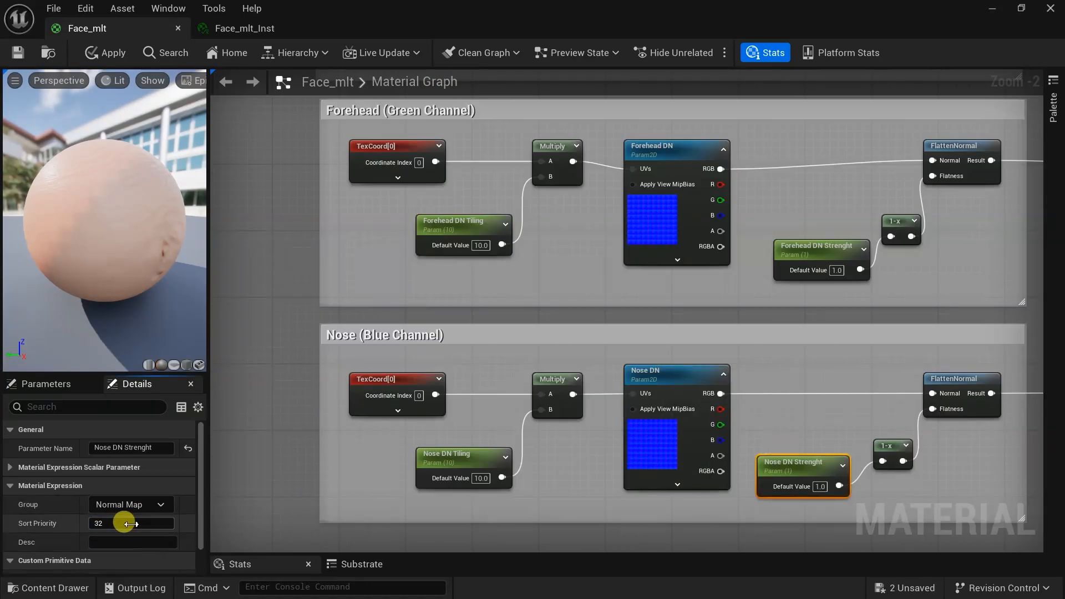
pyautogui.moveTo(568, 549); pyautogui.dragTo(550, 406, button='right')
pyautogui.click(671, 424)
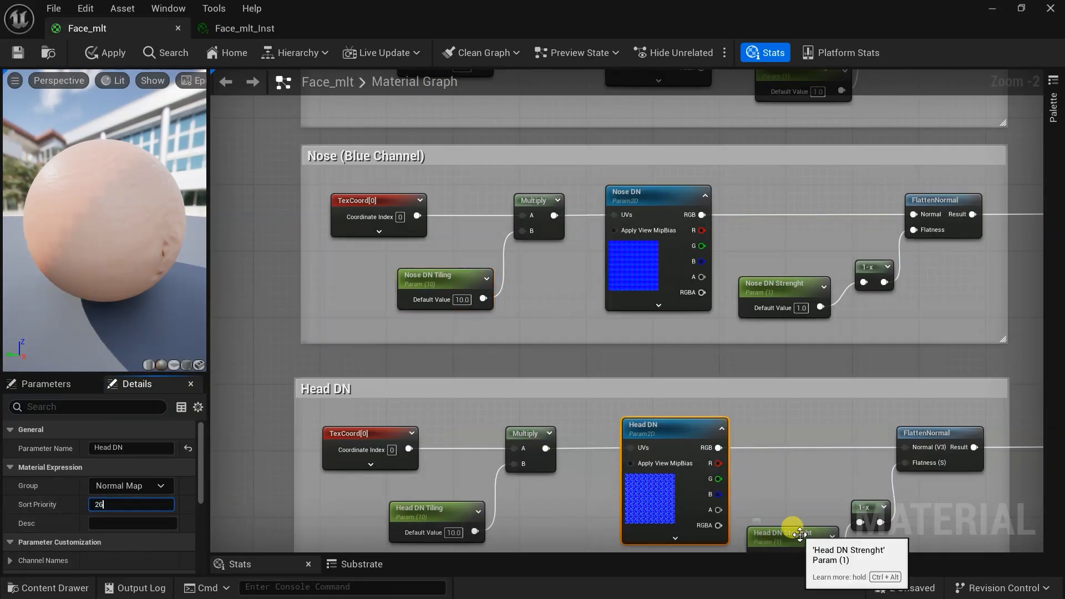
pyautogui.click(792, 530)
pyautogui.click(158, 522)
pyautogui.write('2')
pyautogui.write('30')
pyautogui.press('Return')
pyautogui.click(19, 54)
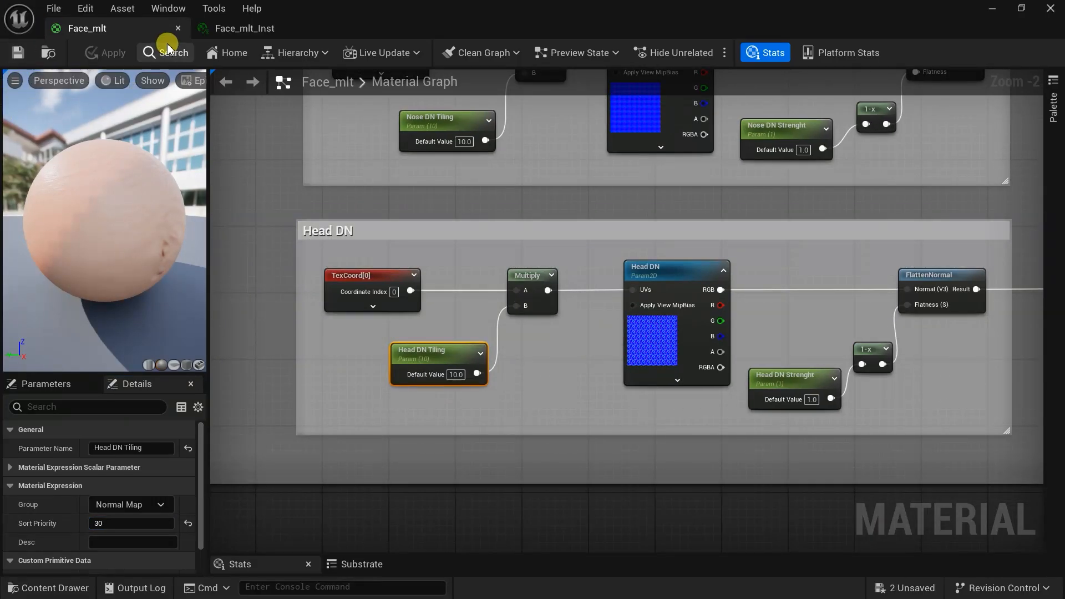
# Step: Open Face_mlt_Inst beside the level viewport, enable the roughness mask, and override the mask and the nose, forehead and lips roughness intensities
pyautogui.click(245, 28)
pyautogui.moveTo(990, 22); pyautogui.dragTo(990, 58)
pyautogui.click(860, 416)
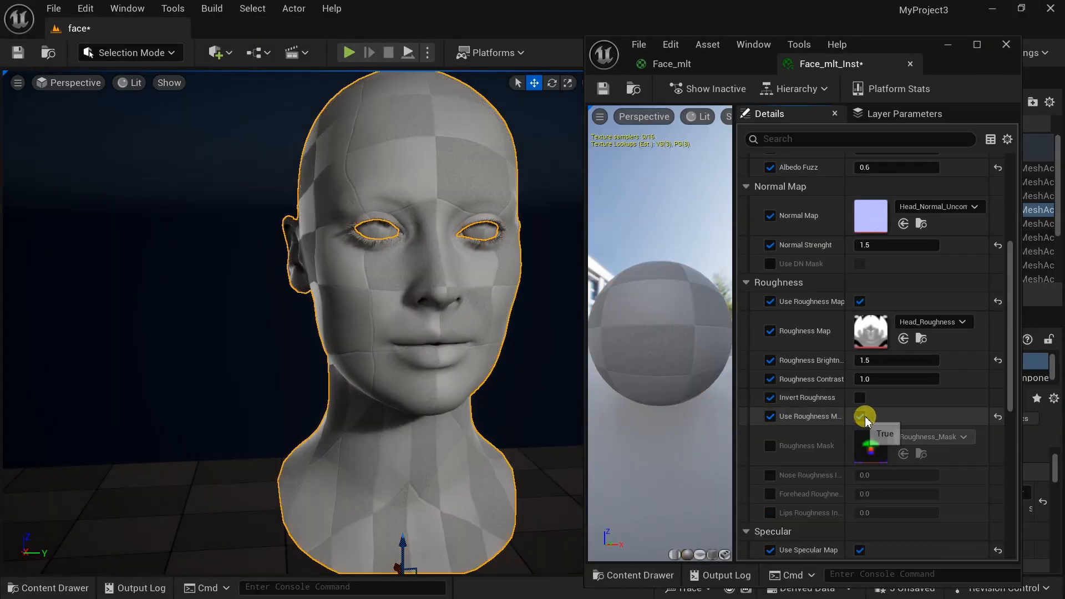
pyautogui.scroll(-2, 775, 410)
pyautogui.click(770, 408)
pyautogui.click(770, 428)
pyautogui.click(770, 446)
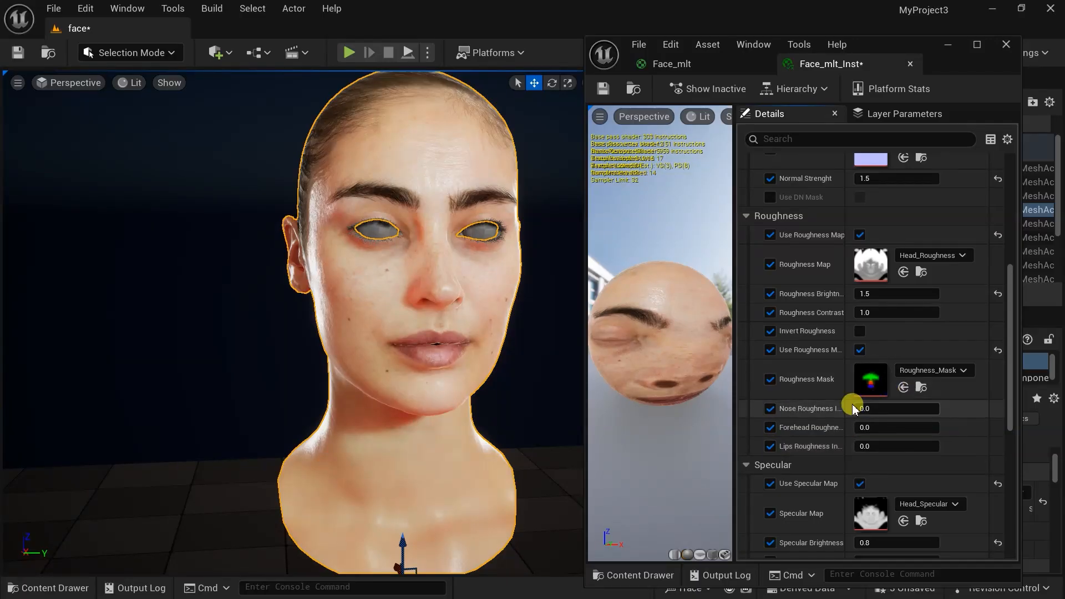
# Step: Try a different forehead roughness intensity on the head and reset it to its default
pyautogui.moveTo(419, 486)
pyautogui.mouseDown(button='right')
pyautogui.moveTo(448, 388)
pyautogui.moveTo(418, 486)
pyautogui.mouseUp(button='right')
pyautogui.hotkey('ctrl', 'z')
pyautogui.moveTo(461, 299); pyautogui.dragTo(461, 261, button='right')
pyautogui.moveTo(895, 427); pyautogui.dragTo(938, 427)
pyautogui.click(998, 428)
# Step: Tune the lips roughness intensity against a close-up of the mouth, trying 0.7 and settling on 0.6
pyautogui.moveTo(492, 368); pyautogui.dragTo(510, 471, button='middle')
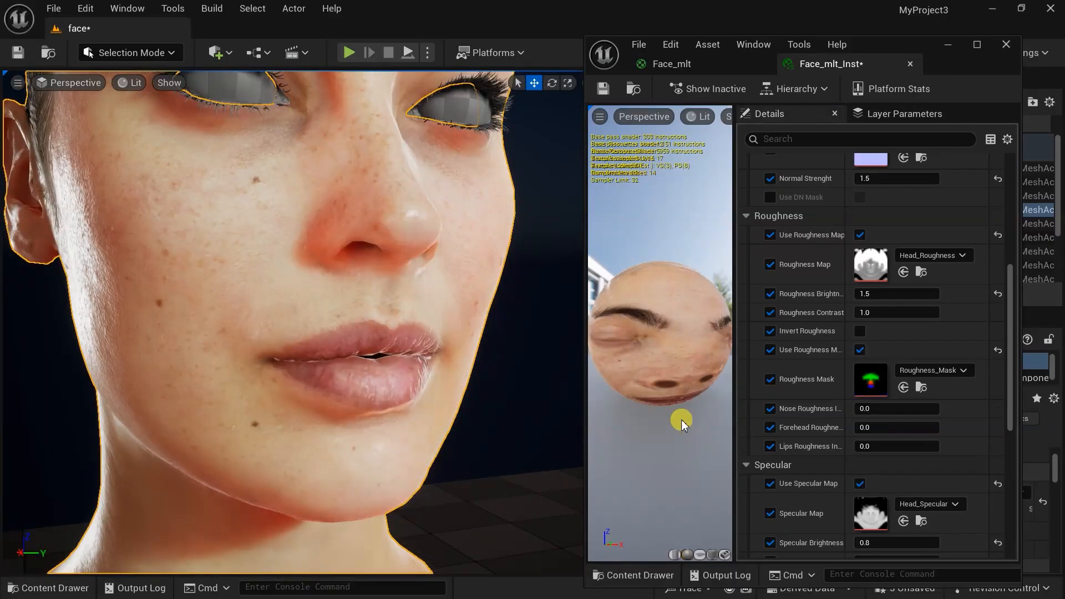
pyautogui.moveTo(567, 405); pyautogui.dragTo(577, 389, button='right')
pyautogui.moveTo(895, 446); pyautogui.dragTo(860, 446)
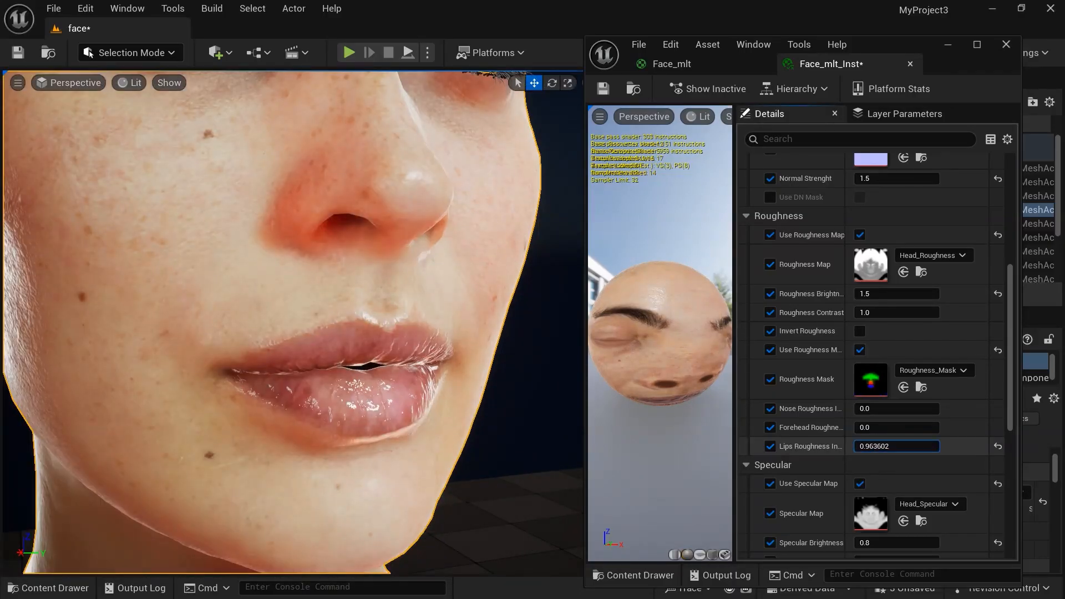
pyautogui.moveTo(472, 356); pyautogui.dragTo(472, 422, button='right')
pyautogui.moveTo(473, 356); pyautogui.dragTo(473, 311, button='right')
pyautogui.click(871, 447)
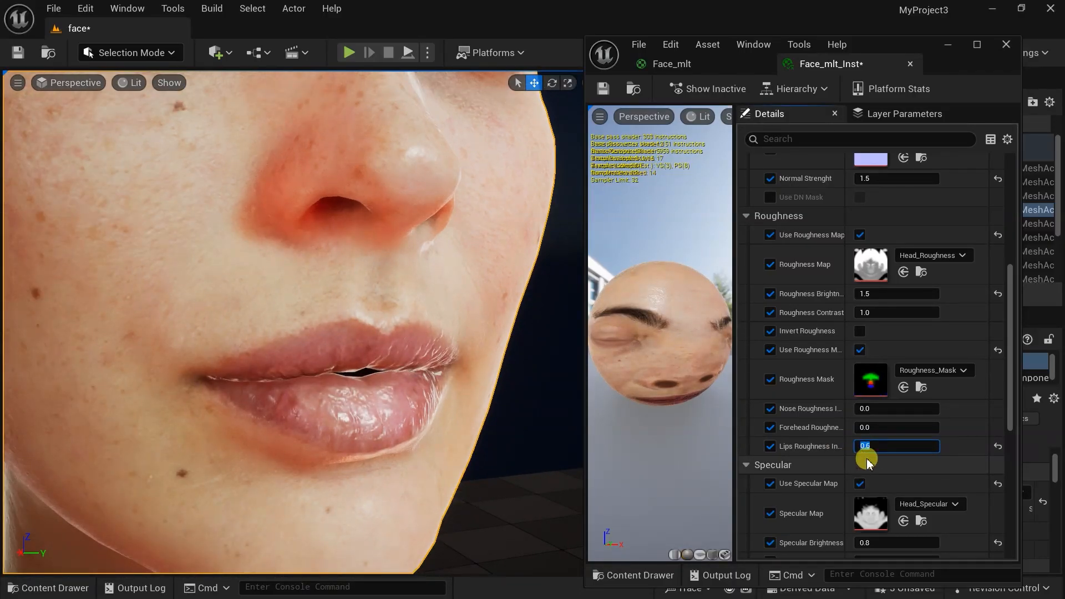
pyautogui.press('Return')
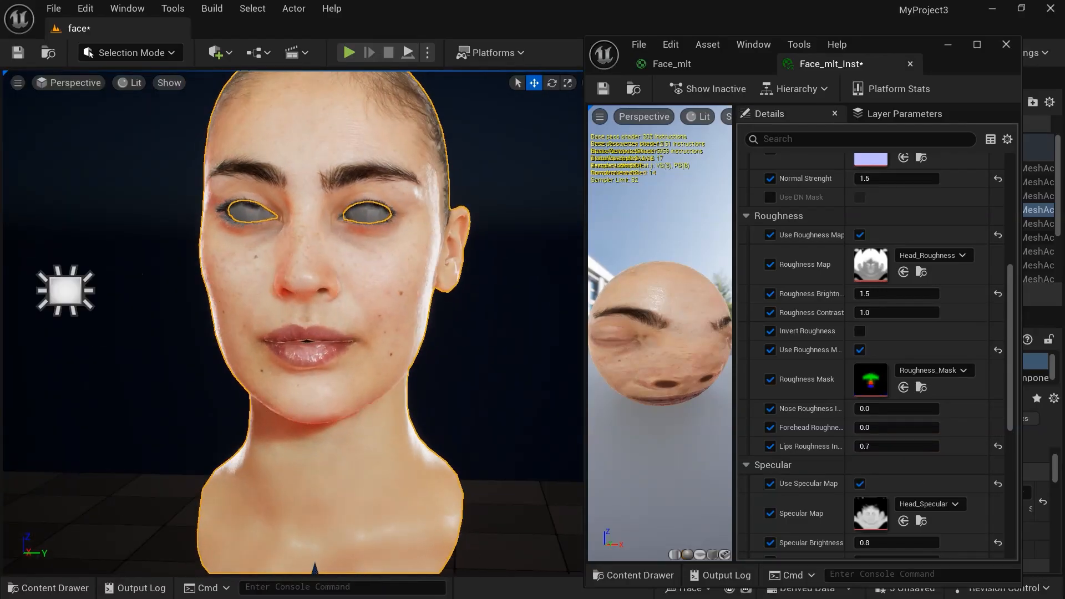
pyautogui.click(867, 445)
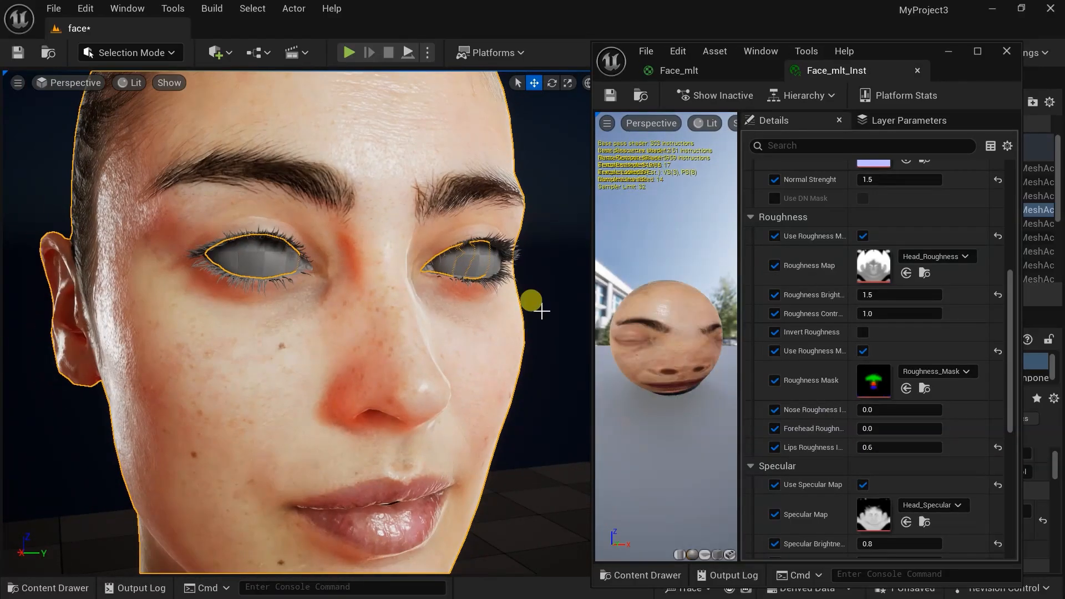
# Step: Enable Use DN Mask and override the detail mask plus every cheek, forehead, nose and head DN texture, strength and tiling
pyautogui.scroll(3, 774, 291)
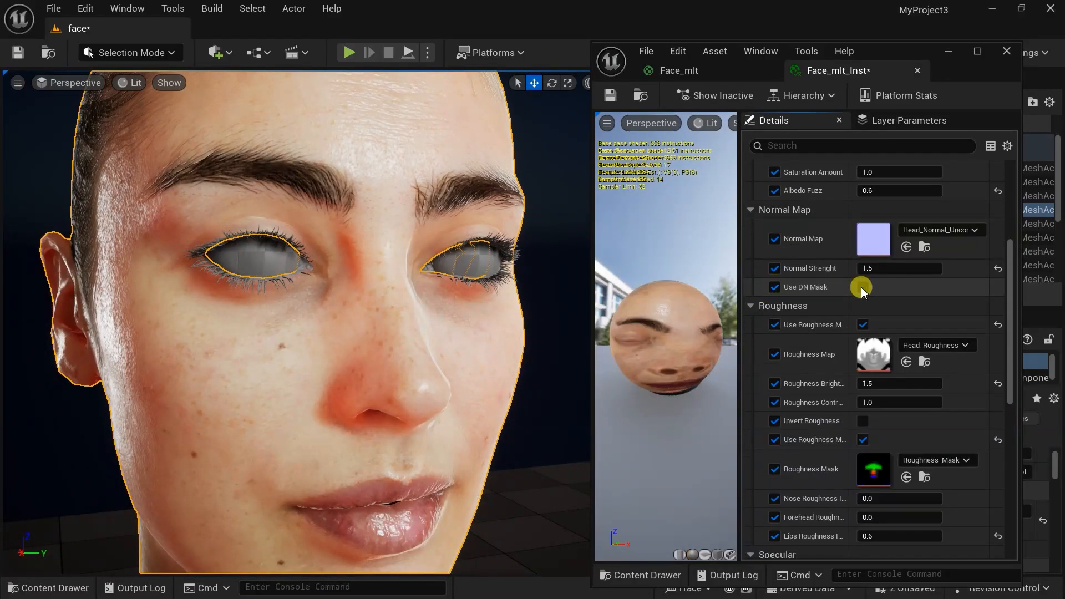
pyautogui.click(863, 287)
pyautogui.scroll(-1, 864, 261)
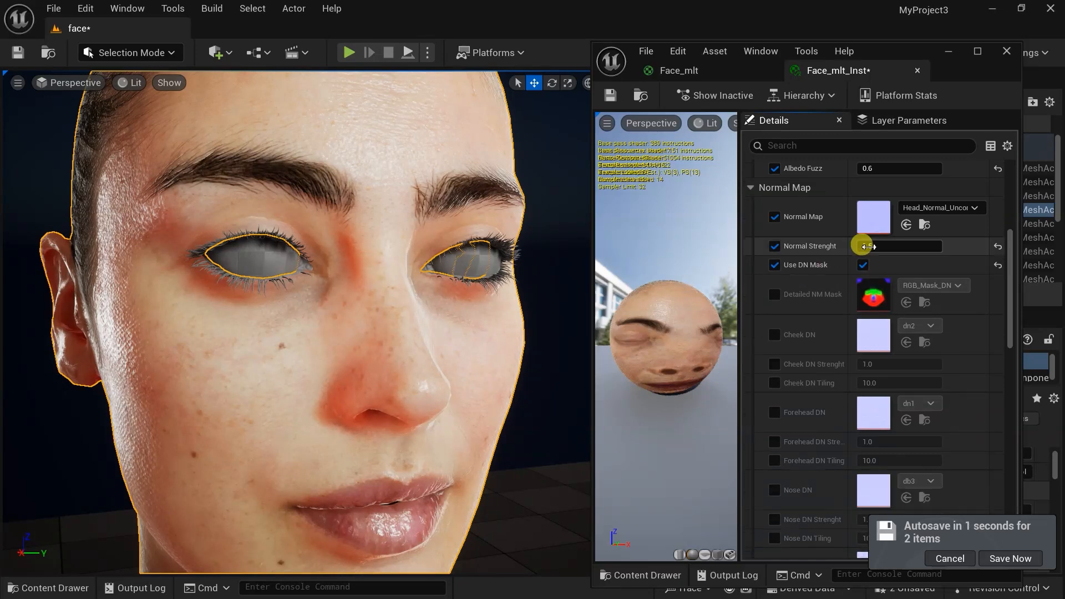
pyautogui.click(774, 294)
pyautogui.click(774, 334)
pyautogui.click(775, 364)
pyautogui.click(775, 383)
pyautogui.click(775, 413)
pyautogui.scroll(-3, 774, 412)
pyautogui.click(774, 375)
pyautogui.click(774, 394)
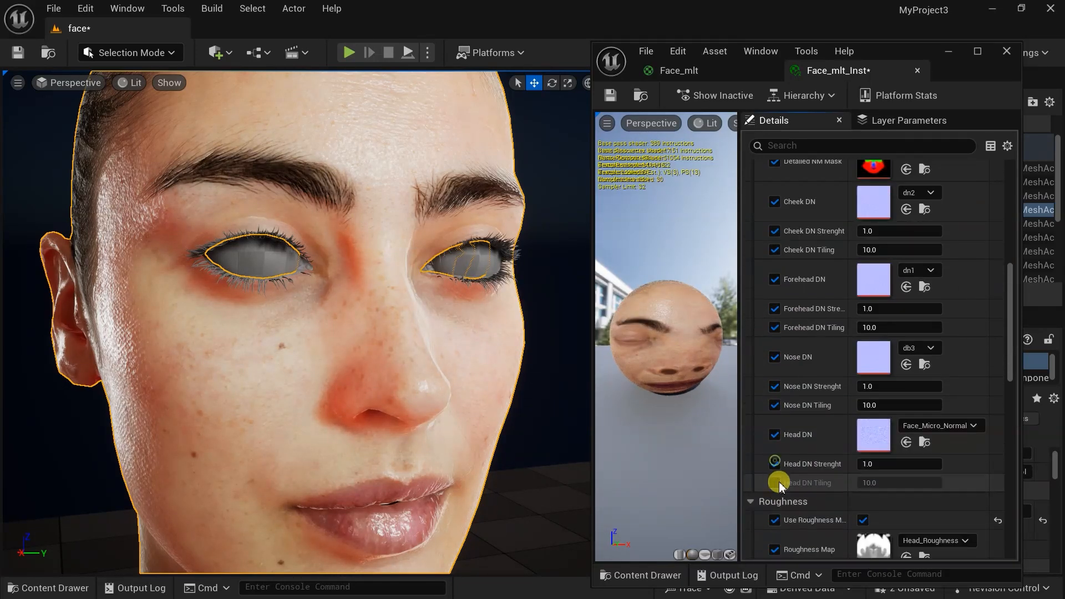
pyautogui.click(778, 482)
# Step: Set Normal Strenght and the cheek, forehead, nose and head DN strengths to 0
pyautogui.scroll(7, 804, 438)
pyautogui.click(887, 265)
pyautogui.write('0')
pyautogui.click(877, 385)
pyautogui.scroll(-2, 877, 388)
pyautogui.write('0')
pyautogui.click(877, 418)
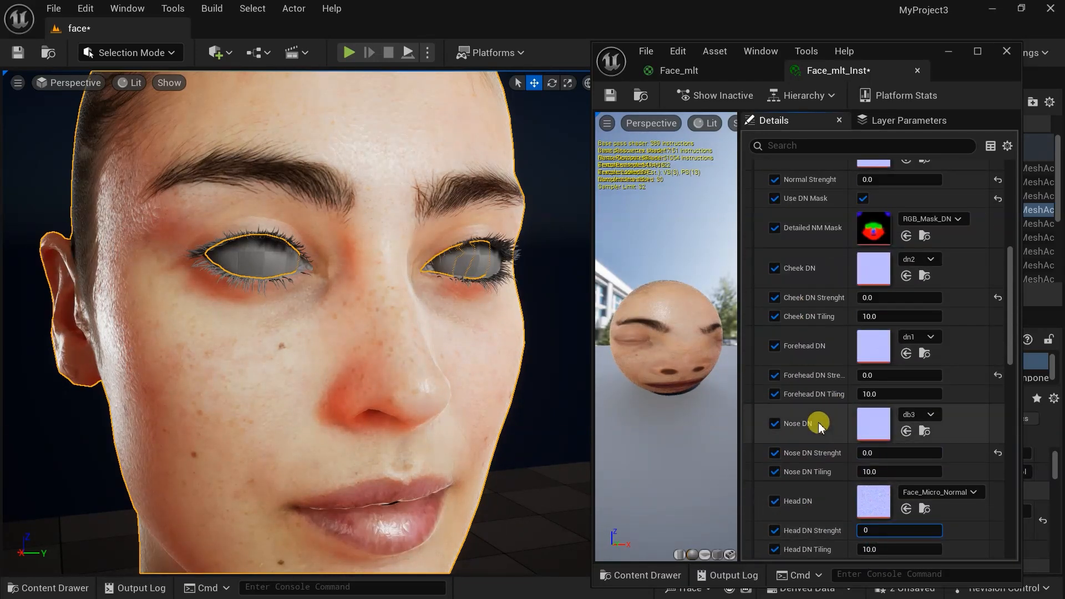
# Step: Set Cheek DN Strenght to 2 and Cheek DN Tiling to 30, checking the effect on the cheek
pyautogui.scroll(3, 849, 399)
pyautogui.click(879, 364)
pyautogui.keyDown('alt'); pyautogui.moveTo(346, 379); pyautogui.dragTo(400, 379); pyautogui.keyUp('alt')
pyautogui.moveTo(893, 364); pyautogui.dragTo(916, 383)
pyautogui.click(885, 364)
pyautogui.write('2')
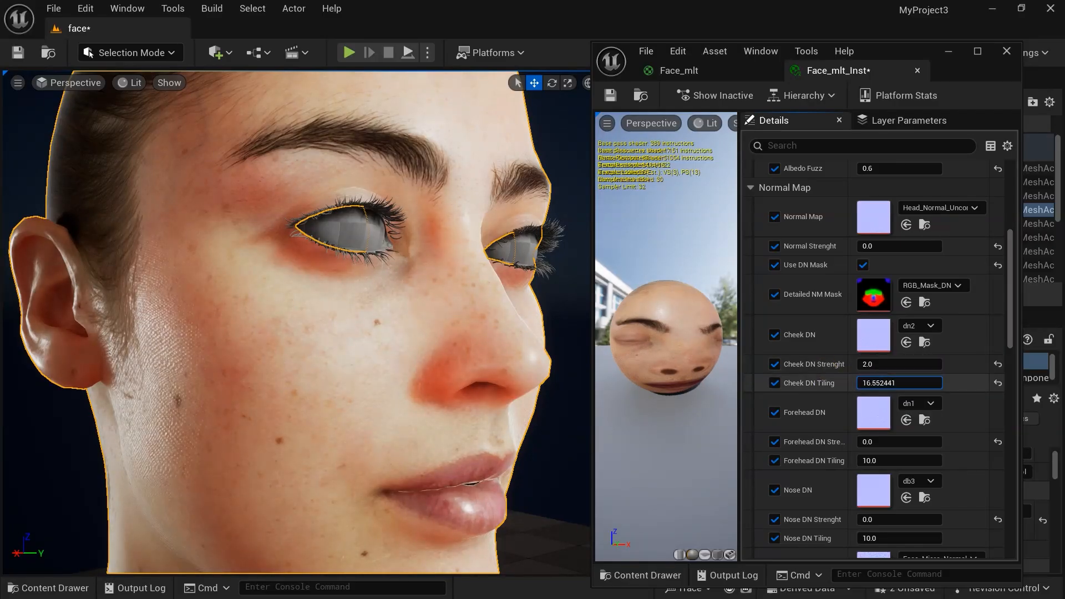
pyautogui.scroll(3, 346, 333)
pyautogui.keyDown('alt'); pyautogui.moveTo(346, 332); pyautogui.dragTo(389, 339); pyautogui.keyUp('alt')
pyautogui.moveTo(888, 382); pyautogui.dragTo(901, 383)
pyautogui.write('30')
# Step: Set the forehead detail normal to strength 3 and tiling 25, and the nose detail normal to strength 4 and tiling 25
pyautogui.keyDown('alt'); pyautogui.moveTo(351, 301); pyautogui.dragTo(290, 335); pyautogui.keyUp('alt')
pyautogui.scroll(-5, 874, 301)
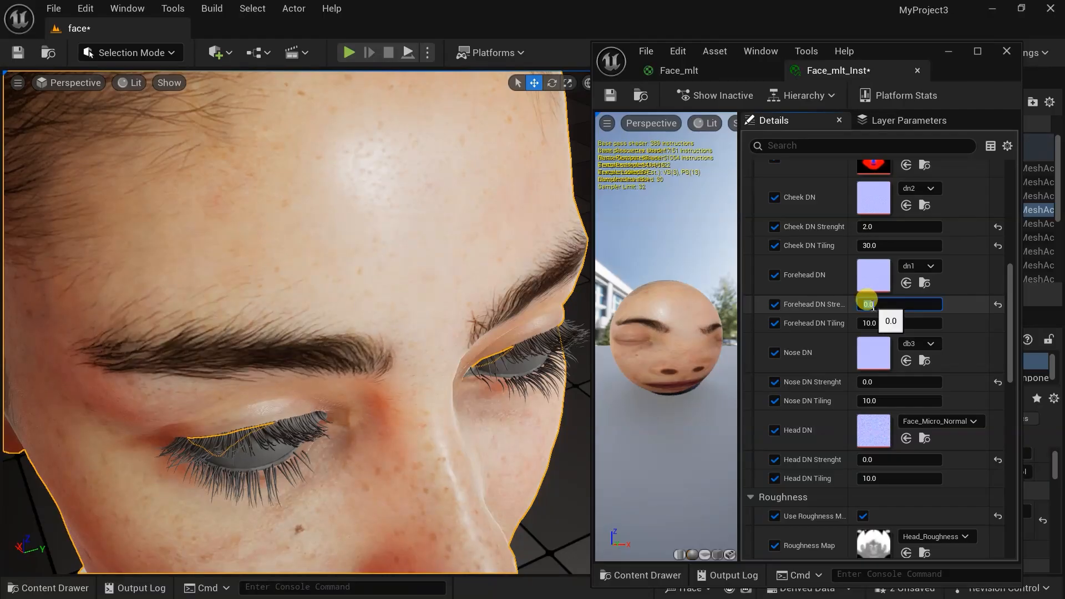
pyautogui.keyDown('alt'); pyautogui.moveTo(391, 203); pyautogui.dragTo(405, 111); pyautogui.keyUp('alt')
pyautogui.click(882, 382)
pyautogui.write('4')
pyautogui.press('Return')
pyautogui.click(869, 401)
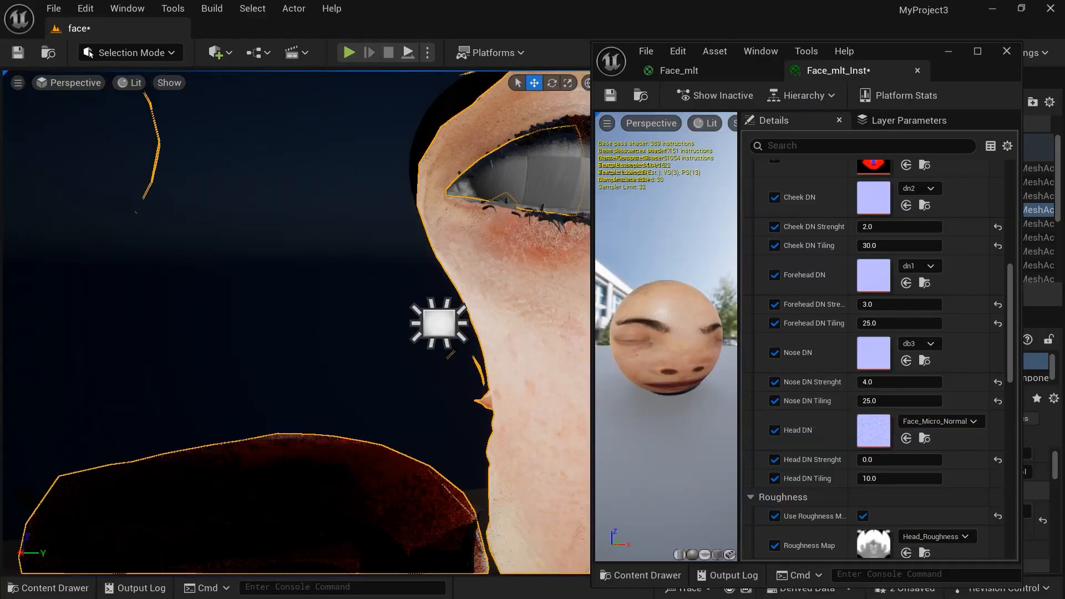
pyautogui.keyDown('alt'); pyautogui.moveTo(311, 422); pyautogui.dragTo(452, 429); pyautogui.keyUp('alt')
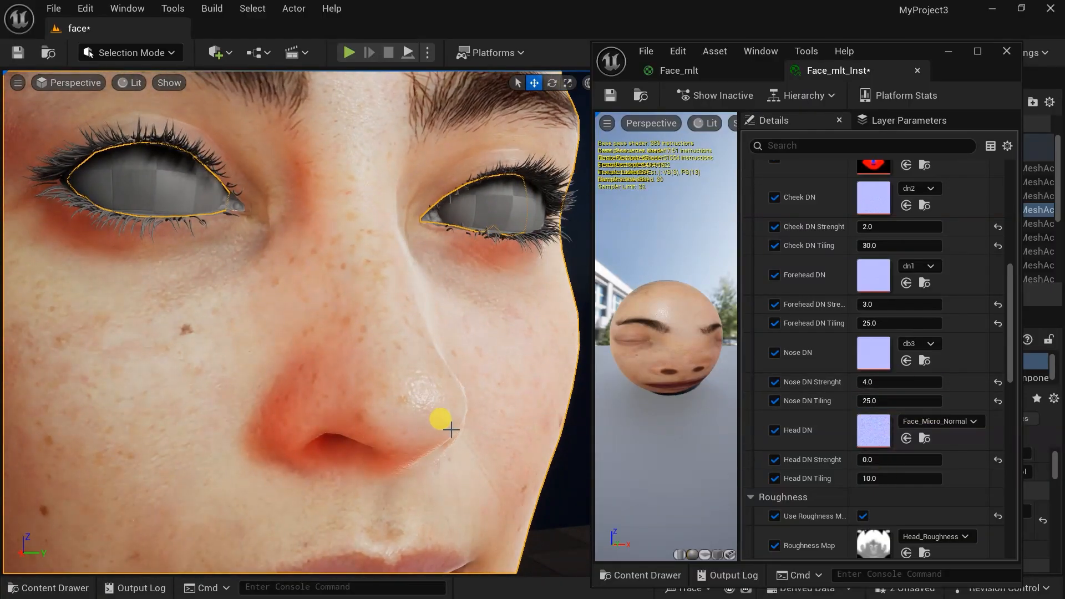
# Step: Set Head DN Strenght to 3 and Head DN Tiling to 30
pyautogui.scroll(-4, 478, 423)
pyautogui.click(875, 459)
pyautogui.write('3')
pyautogui.press('Return')
pyautogui.scroll(4, 297, 322)
pyautogui.keyDown('alt'); pyautogui.moveTo(297, 322); pyautogui.dragTo(499, 333); pyautogui.keyUp('alt')
pyautogui.moveTo(887, 478); pyautogui.dragTo(937, 478)
pyautogui.write('30')
pyautogui.press('Return')
pyautogui.scroll(-4, 297, 321)
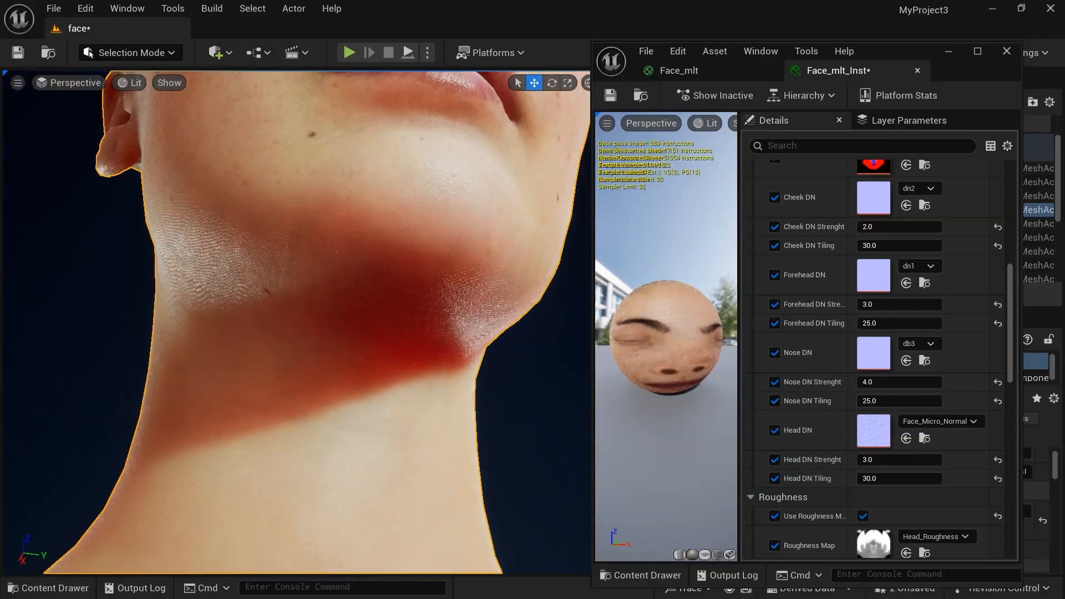
# Step: Readjust Head DN Tiling while inspecting the lips and chin, trying a value of 35
pyautogui.keyDown('alt'); pyautogui.moveTo(297, 321); pyautogui.dragTo(422, 333); pyautogui.keyUp('alt')
pyautogui.scroll(4, 297, 322)
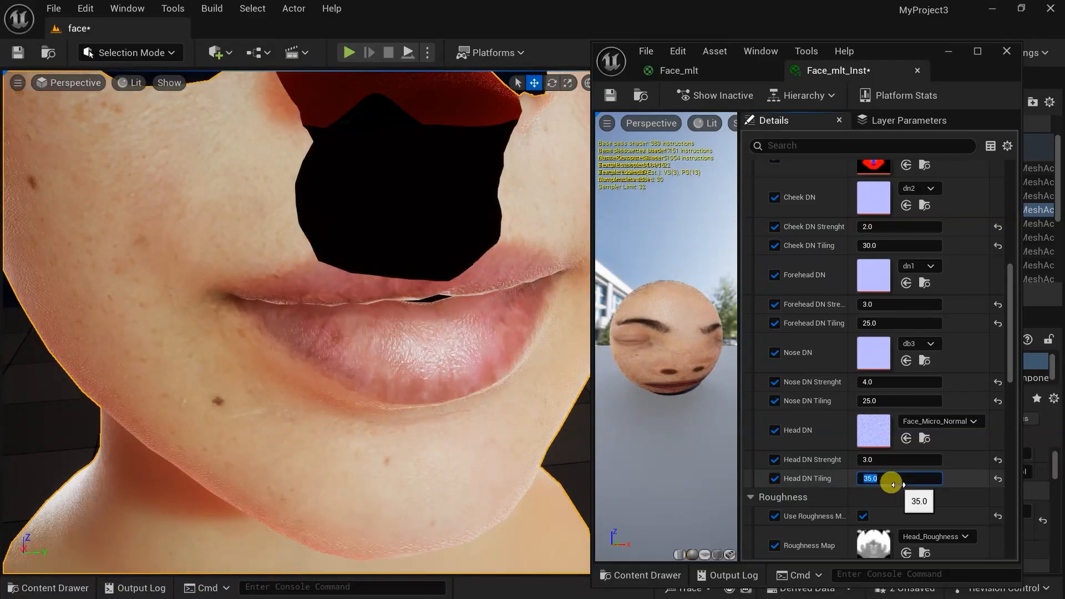
pyautogui.write('0')
pyautogui.moveTo(330, 405)
pyautogui.keyDown('alt'); pyautogui.mouseDown()
pyautogui.moveTo(455, 405)
pyautogui.moveTo(331, 404)
pyautogui.mouseUp(); pyautogui.keyUp('alt')
# Step: Set the main Normal Strenght to 1.5 and inspect the skin detail across the whole head
pyautogui.scroll(4, 899, 333)
pyautogui.click(893, 250)
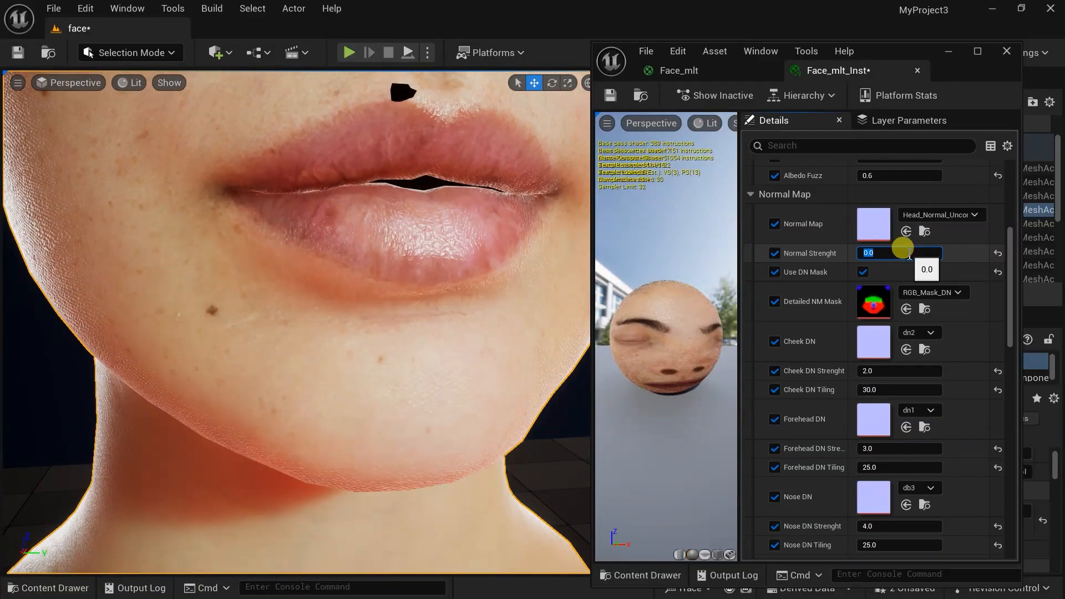
pyautogui.write('1.5')
pyautogui.press('Return')
pyautogui.scroll(-5, 383, 327)
pyautogui.keyDown('alt'); pyautogui.moveTo(383, 327); pyautogui.dragTo(460, 344); pyautogui.keyUp('alt')
pyautogui.scroll(-3, 391, 344)
pyautogui.moveTo(392, 344); pyautogui.dragTo(391, 256, button='middle')
pyautogui.scroll(5, 391, 344)
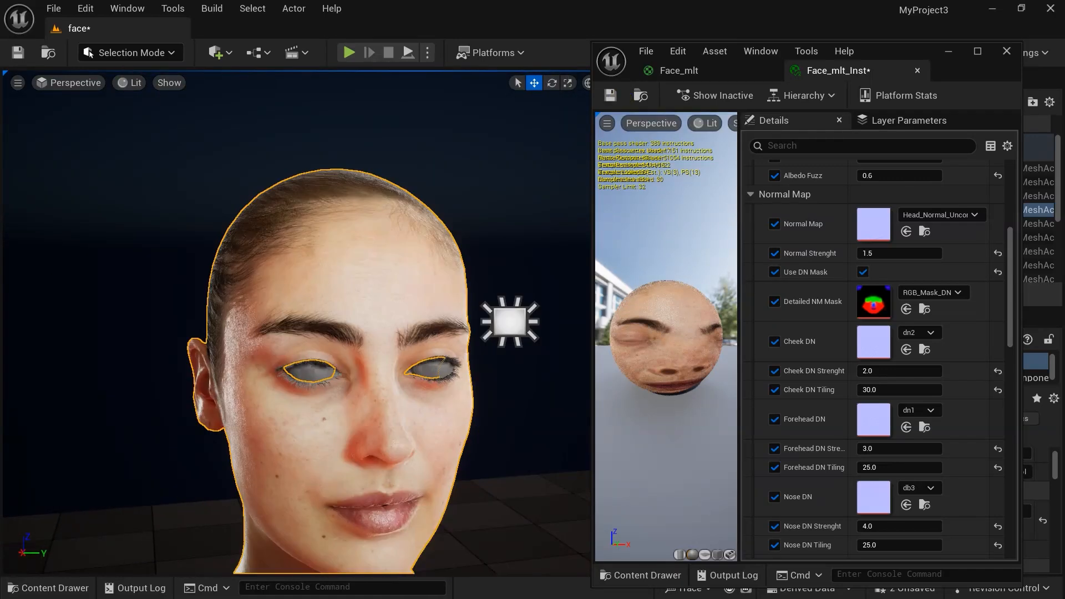
# Step: Save the material instance and return to the detail normal groups in the Face_mlt graph
pyautogui.scroll(-3, 332, 322)
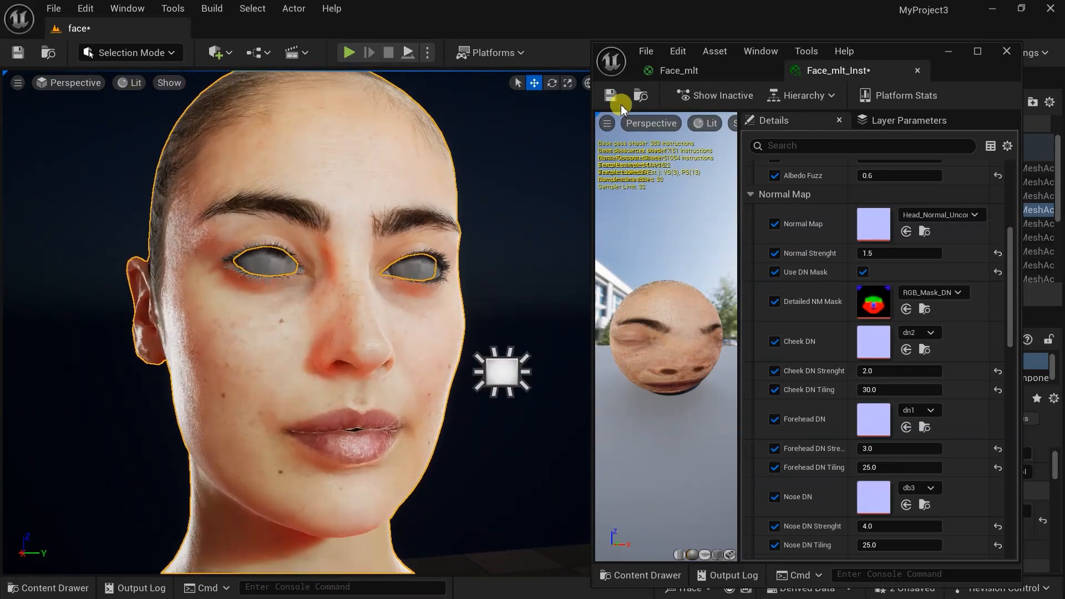
pyautogui.click(734, 76)
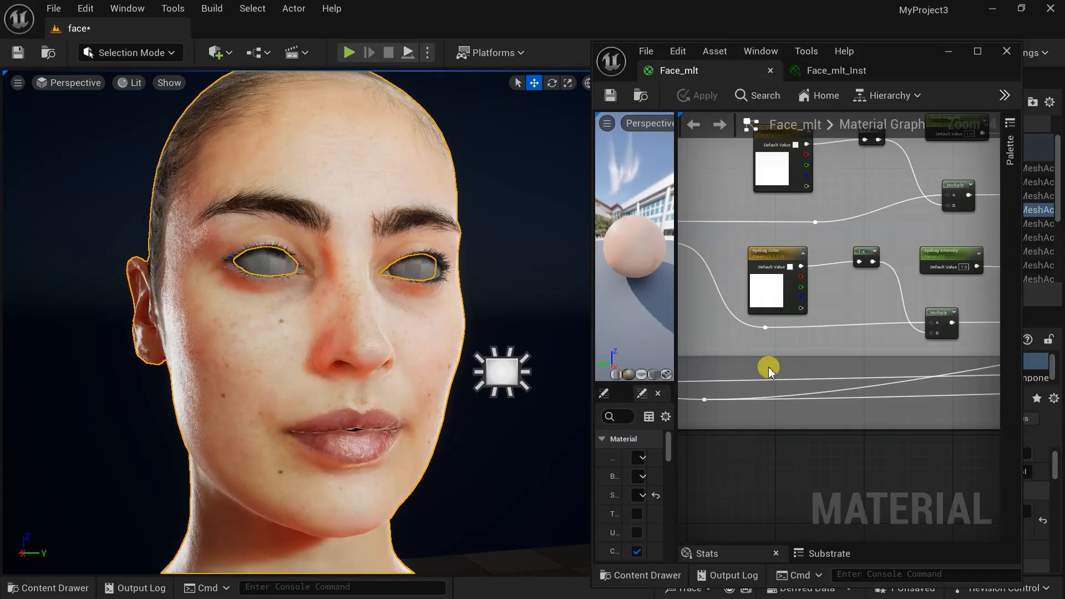
pyautogui.scroll(-3, 769, 370)
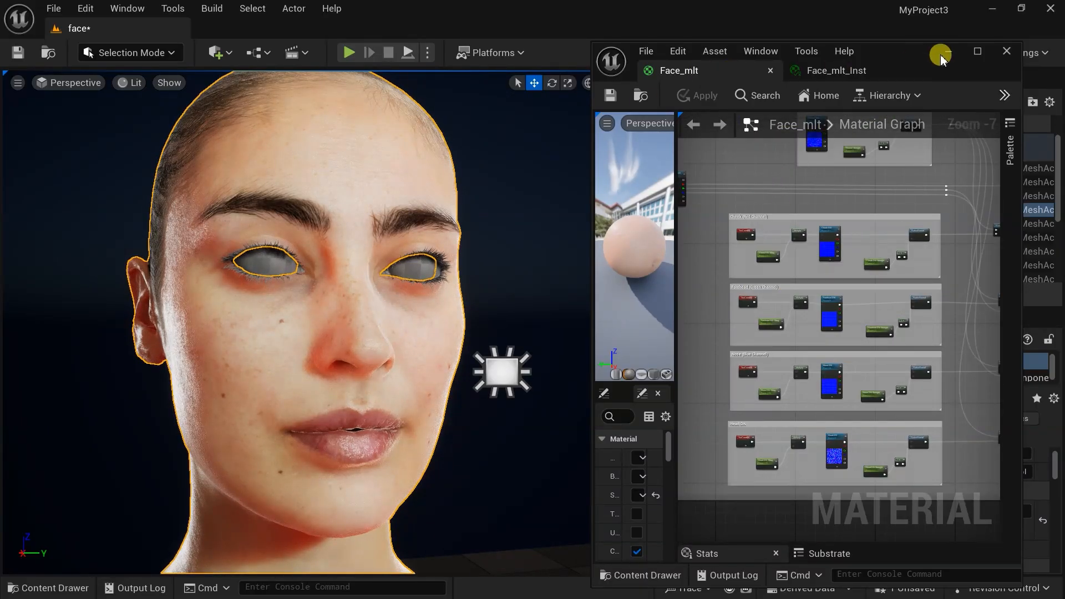
# Step: Widen the Basecolor & Fuzz comment and move the inner Basecolor group and the albedo switch to its far end
pyautogui.click(977, 51)
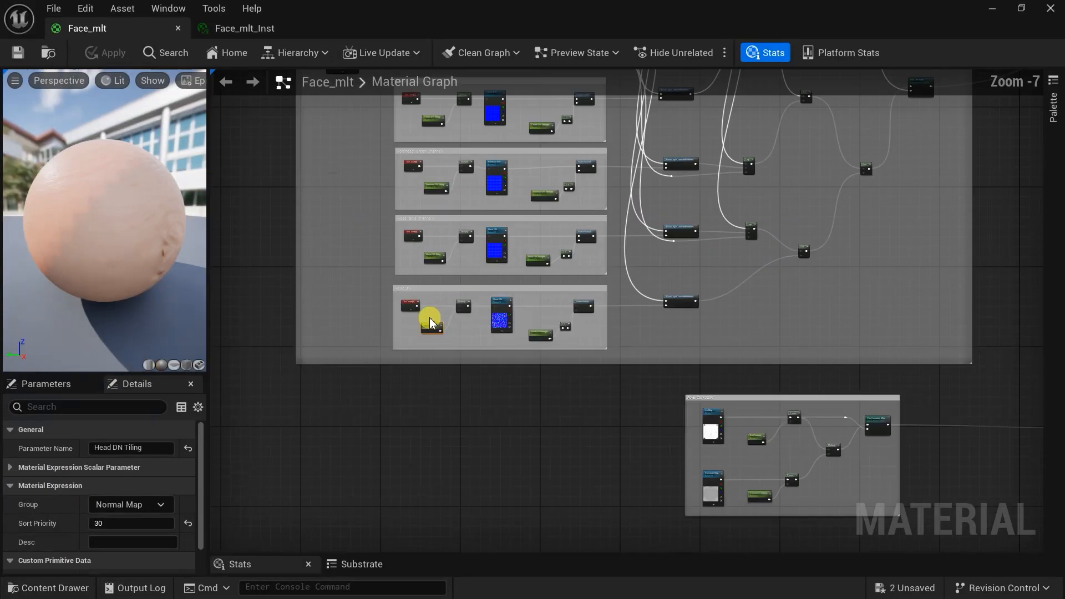
pyautogui.scroll(-5, 666, 318)
pyautogui.moveTo(666, 319); pyautogui.dragTo(488, 552, button='right')
pyautogui.moveTo(508, 199); pyautogui.dragTo(505, 221, button='right')
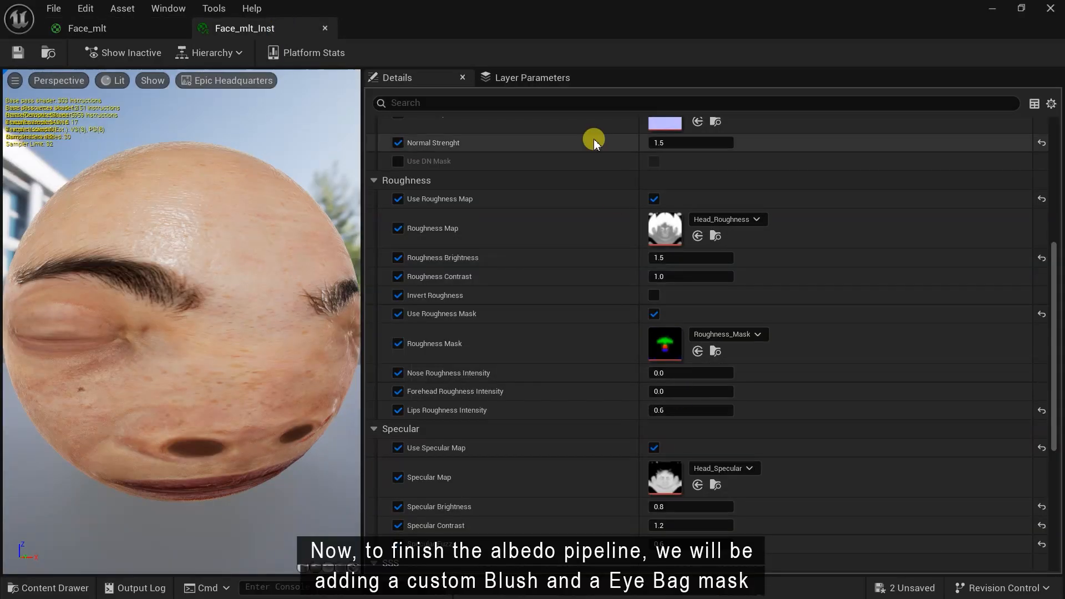
pyautogui.scroll(10, 590, 138)
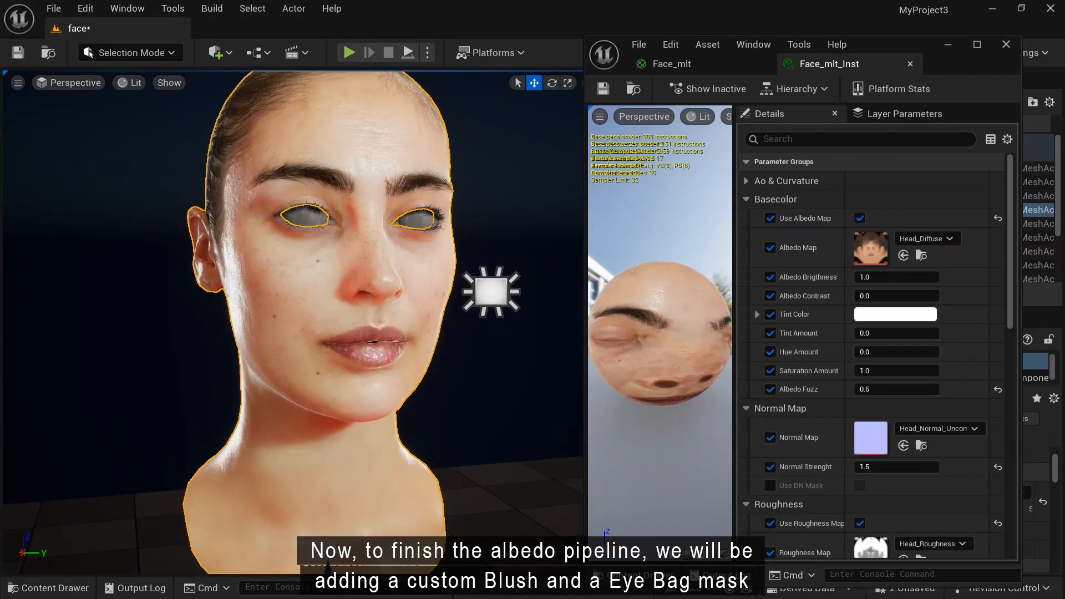
pyautogui.scroll(3, 278, 216)
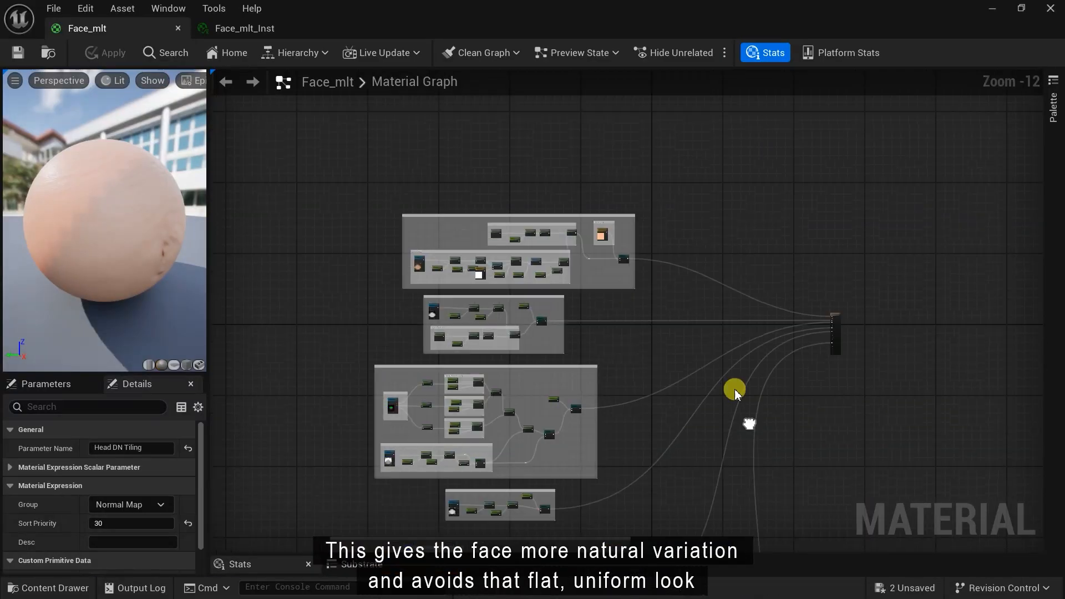
pyautogui.scroll(3, 602, 207)
pyautogui.click(687, 252)
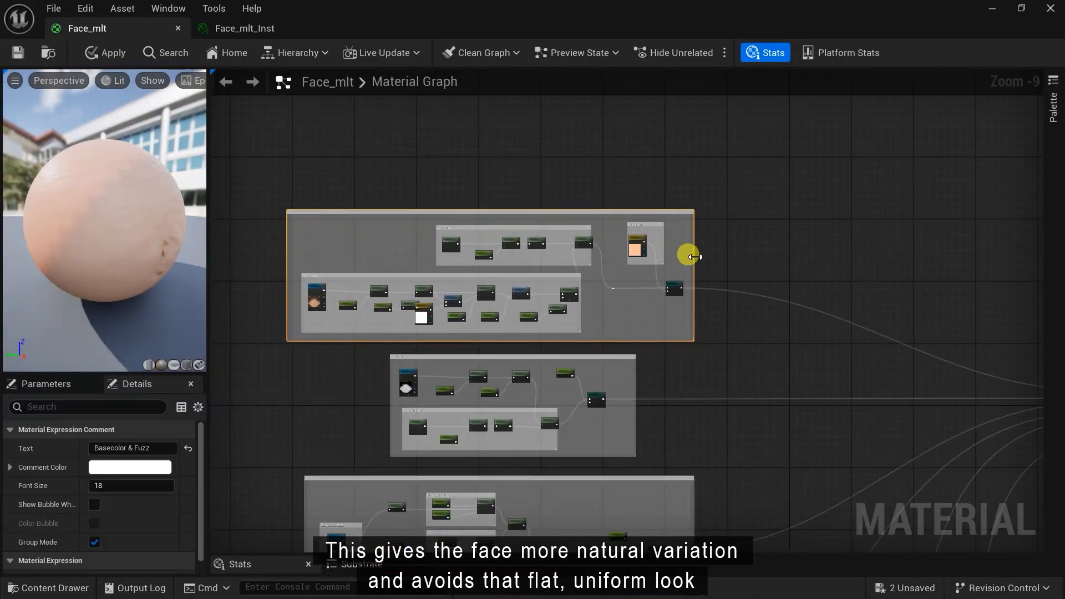
pyautogui.moveTo(687, 252); pyautogui.dragTo(1022, 265)
pyautogui.click(646, 225)
pyautogui.keyDown('shift'); pyautogui.click(675, 289); pyautogui.keyUp('shift')
pyautogui.moveTo(676, 290); pyautogui.dragTo(915, 290)
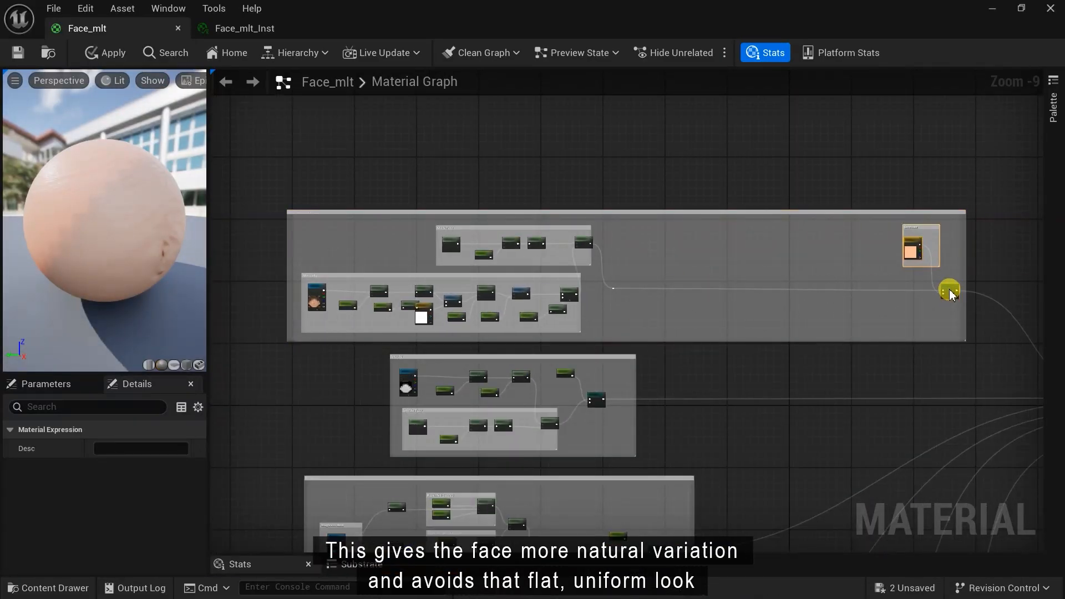
# Step: Lower the albedo reroute node and place an Add node before the albedo switch, feeding the reroute into its B input
pyautogui.scroll(2, 613, 289)
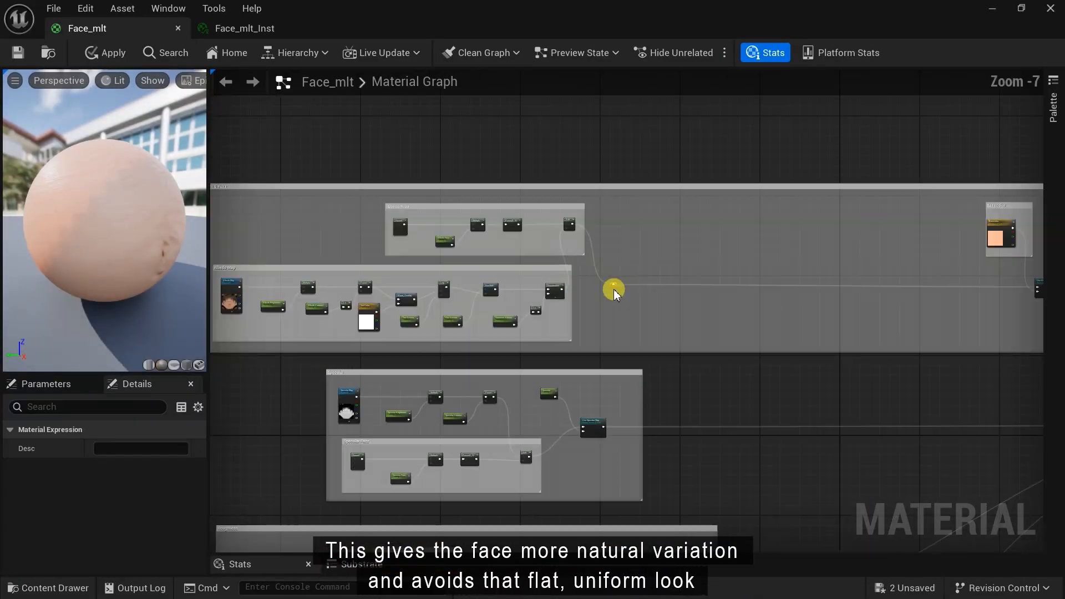
pyautogui.moveTo(614, 290); pyautogui.dragTo(613, 331)
pyautogui.moveTo(849, 333); pyautogui.dragTo(723, 328, button='right')
pyautogui.scroll(1, 683, 325)
pyautogui.rightClick(688, 333)
pyautogui.write('add')
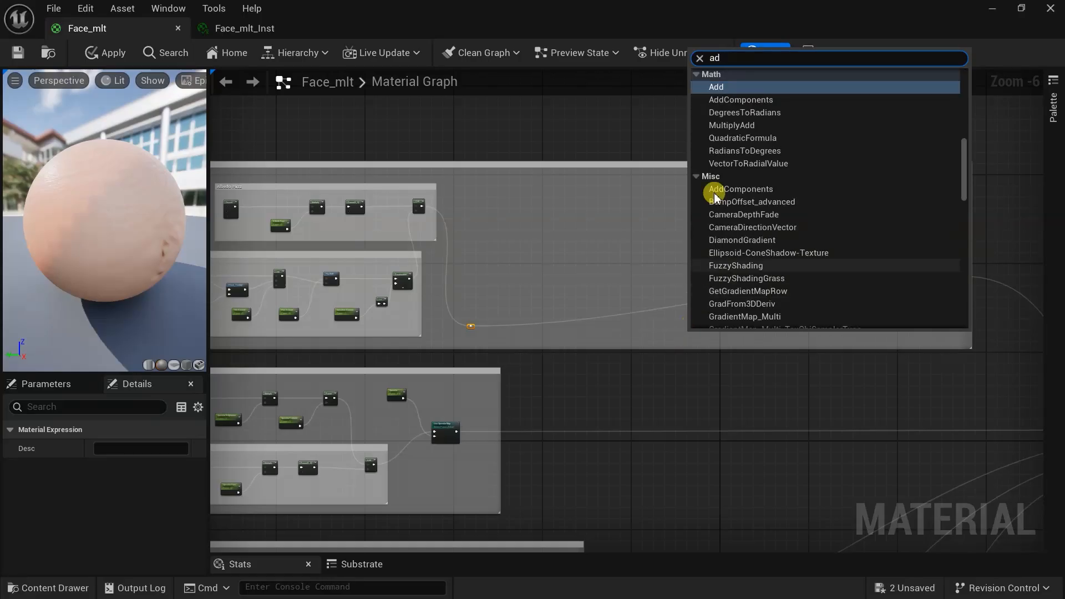
pyautogui.press('Return')
pyautogui.scroll(3, 425, 327)
pyautogui.moveTo(742, 377); pyautogui.dragTo(855, 367)
pyautogui.scroll(-2, 606, 340)
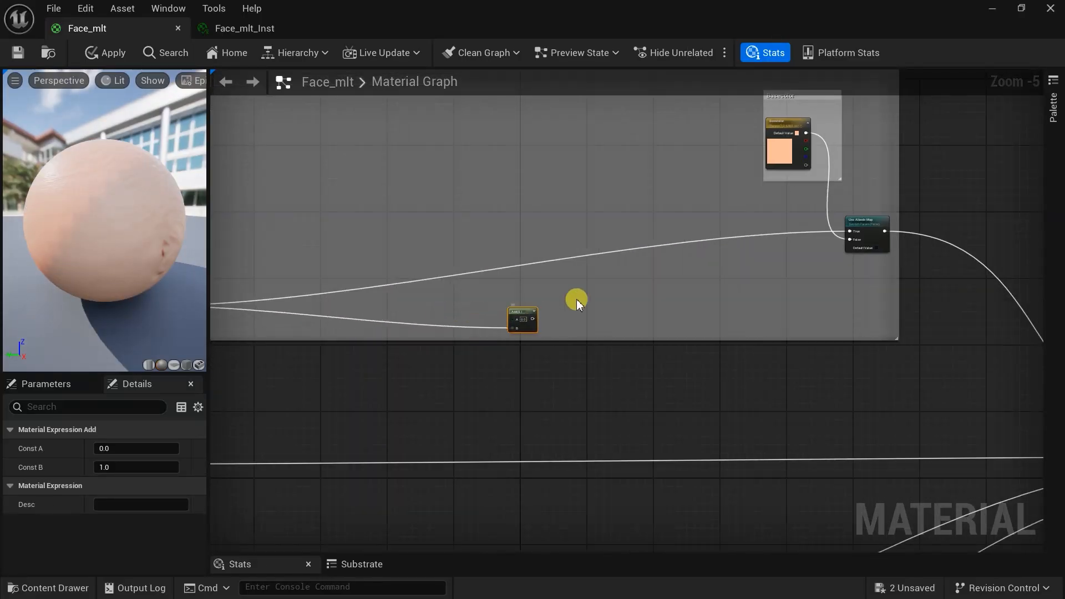
pyautogui.moveTo(451, 309); pyautogui.dragTo(673, 380, button='right')
pyautogui.scroll(1, 590, 285)
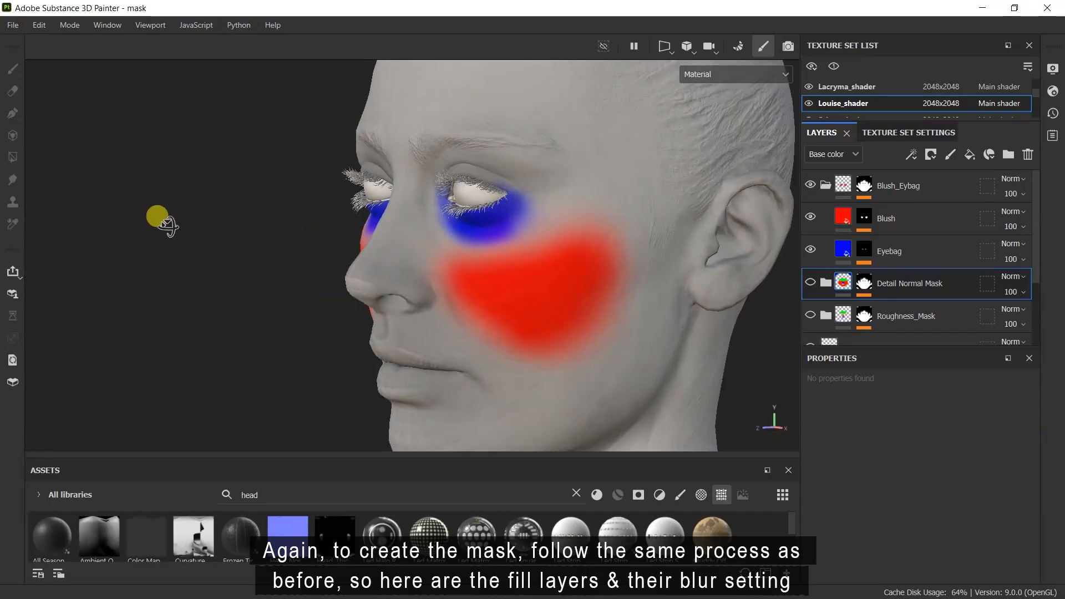
# Step: Switch to Substance 3D Painter and examine the Blush and Eyebag masks, their Blur filter settings and the combined Blush_Eybag group
pyautogui.keyDown('alt'); pyautogui.moveTo(166, 225); pyautogui.dragTo(565, 276); pyautogui.keyUp('alt')
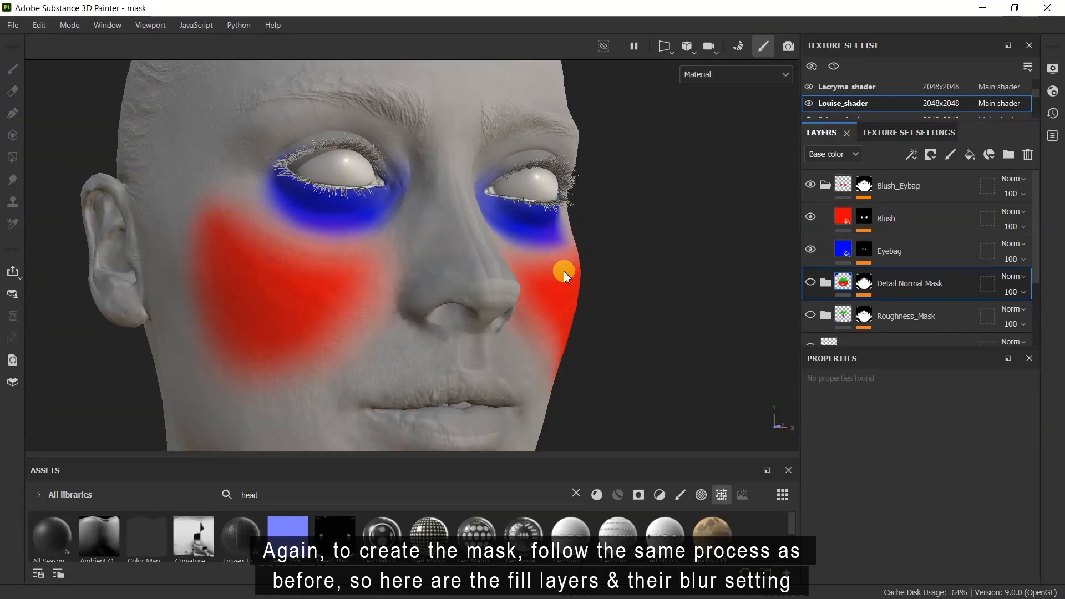
pyautogui.keyDown('alt'); pyautogui.click(864, 218); pyautogui.keyUp('alt')
pyautogui.keyDown('alt'); pyautogui.moveTo(399, 324); pyautogui.dragTo(735, 252); pyautogui.keyUp('alt')
pyautogui.click(887, 247)
pyautogui.click(1030, 475)
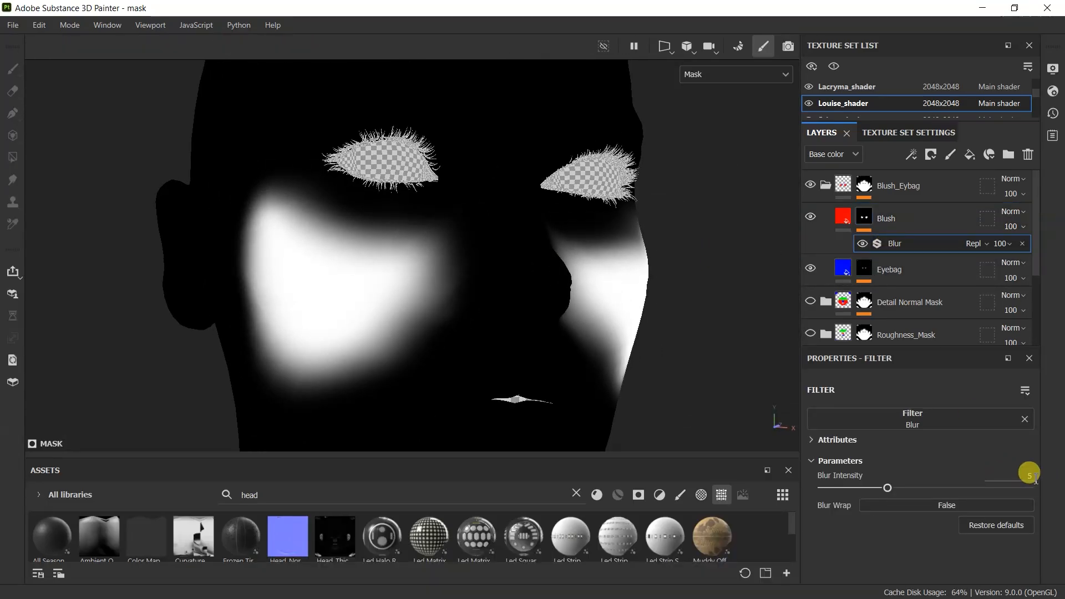
pyautogui.click(860, 269)
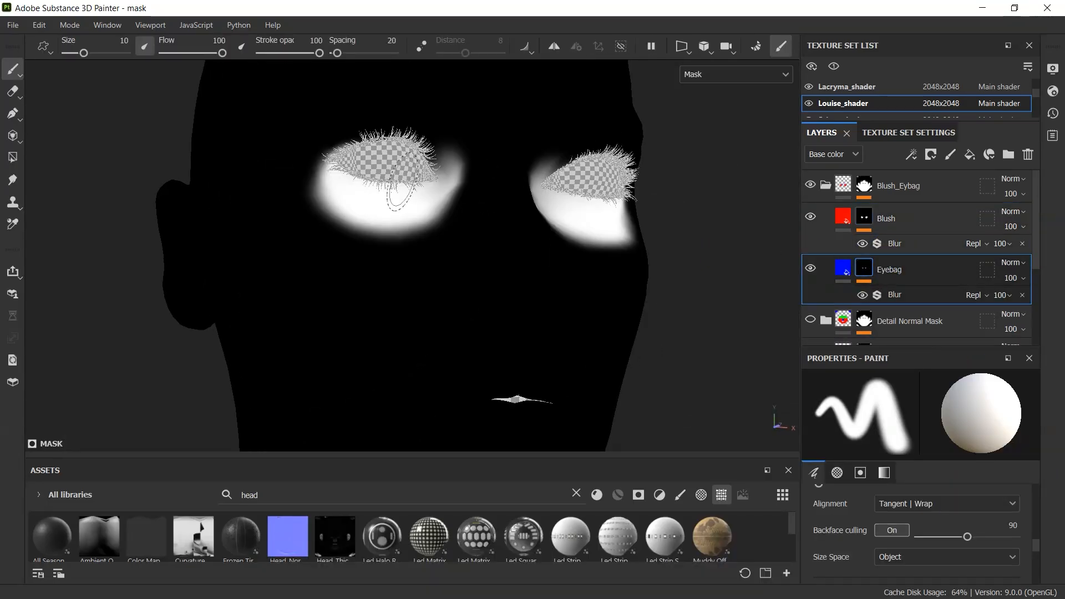
pyautogui.keyDown('alt'); pyautogui.moveTo(667, 257); pyautogui.dragTo(567, 205); pyautogui.keyUp('alt')
pyautogui.click(907, 296)
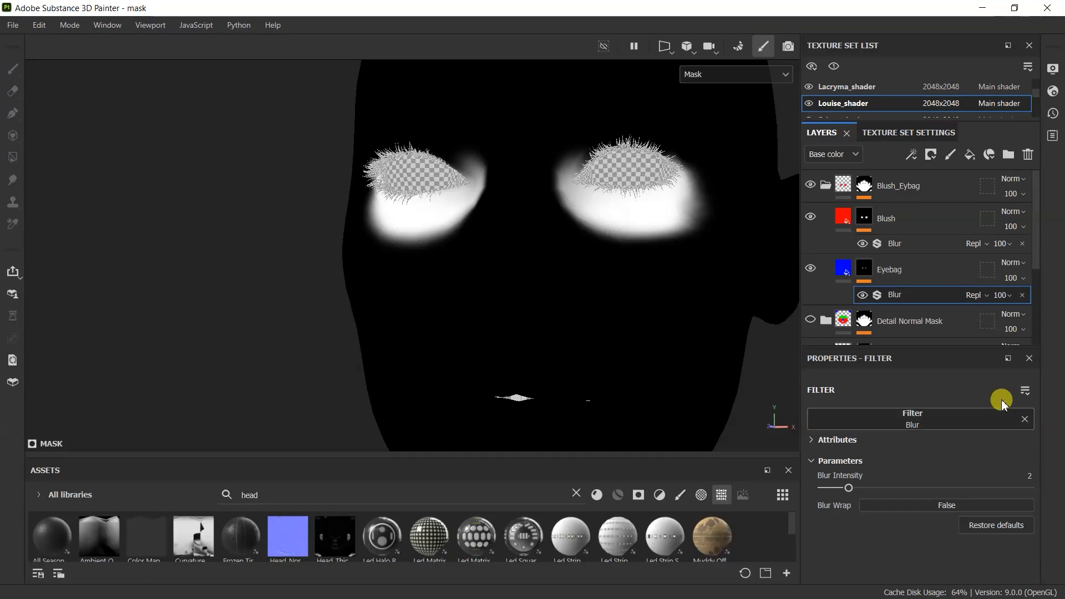
pyautogui.click(865, 183)
pyautogui.click(897, 216)
pyautogui.click(896, 190)
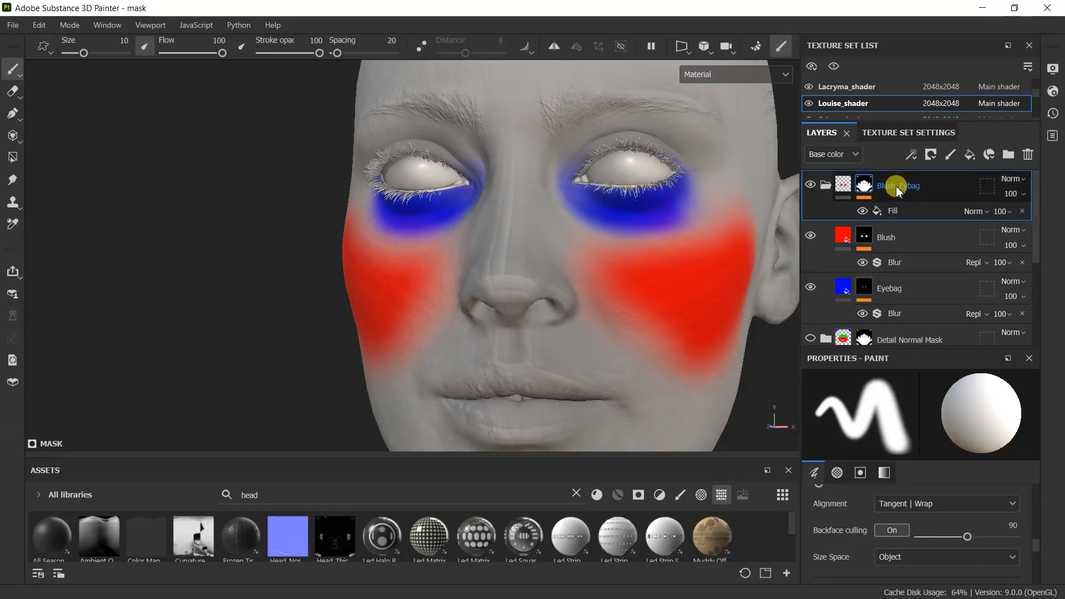
pyautogui.keyDown('alt'); pyautogui.moveTo(555, 250); pyautogui.dragTo(638, 244); pyautogui.keyUp('alt')
# Step: Open the texture export settings and review the Louise_shader and global export parameters
pyautogui.click(7, 25)
pyautogui.click(55, 243)
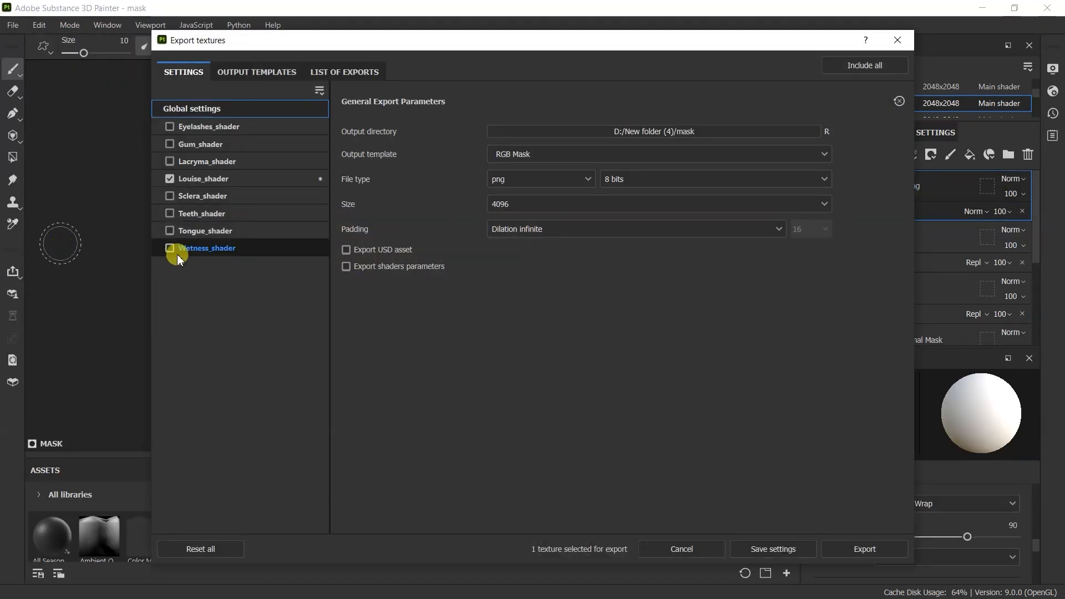
pyautogui.click(203, 179)
pyautogui.click(192, 108)
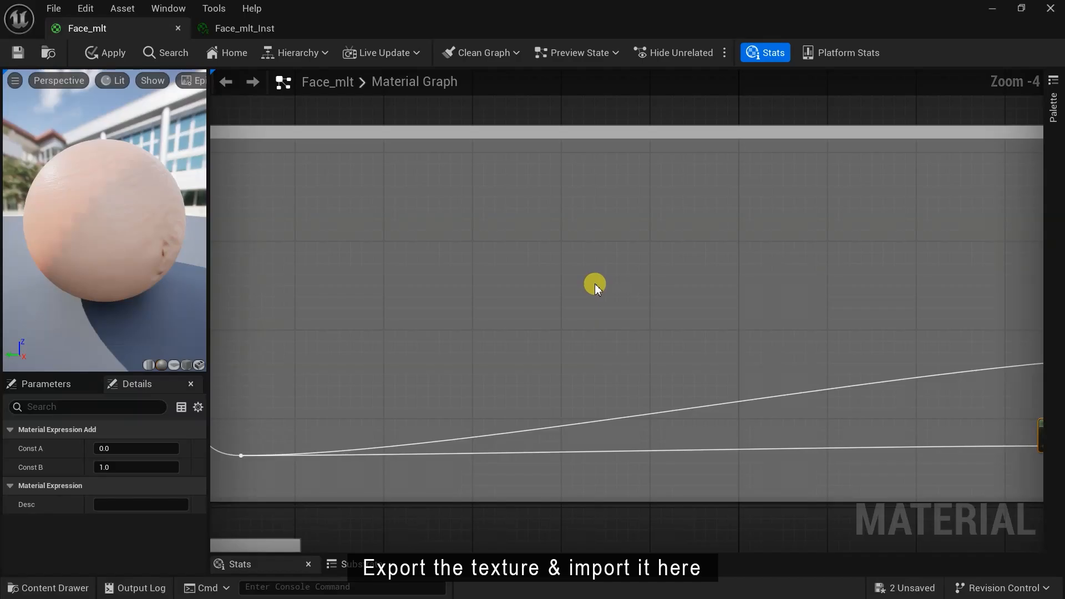
# Step: Switch to Unreal Engine, set the Blush_Eyebag_Mask texture's compression to Masks (no sRGB), and return to the Face_mlt graph
pyautogui.scroll(-5, 594, 284)
pyautogui.click(48, 588)
pyautogui.doubleClick(145, 382)
pyautogui.scroll(-4, 230, 355)
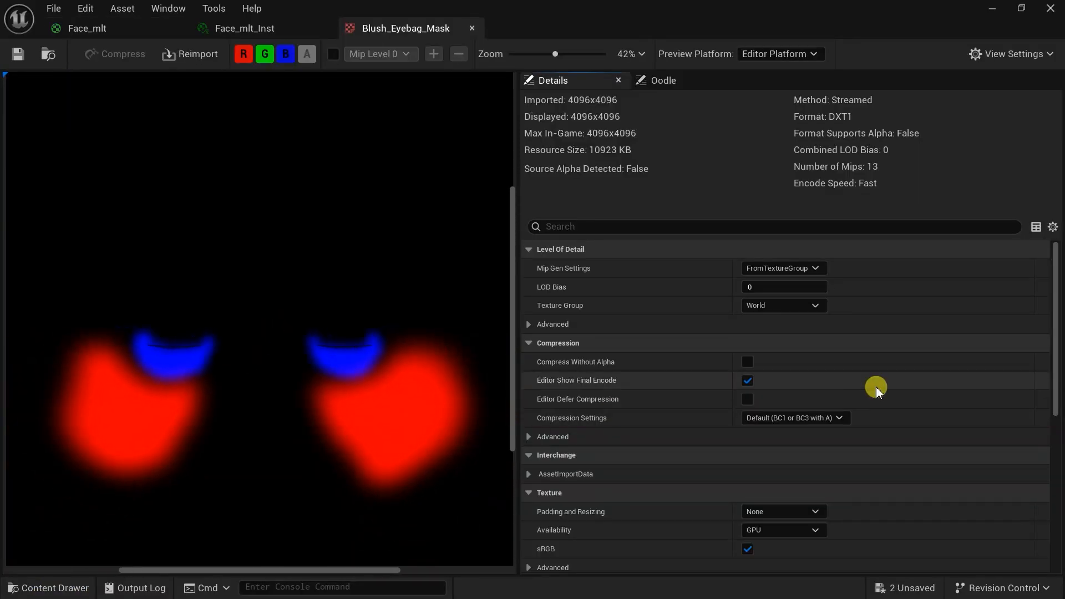
pyautogui.click(793, 417)
pyautogui.click(799, 254)
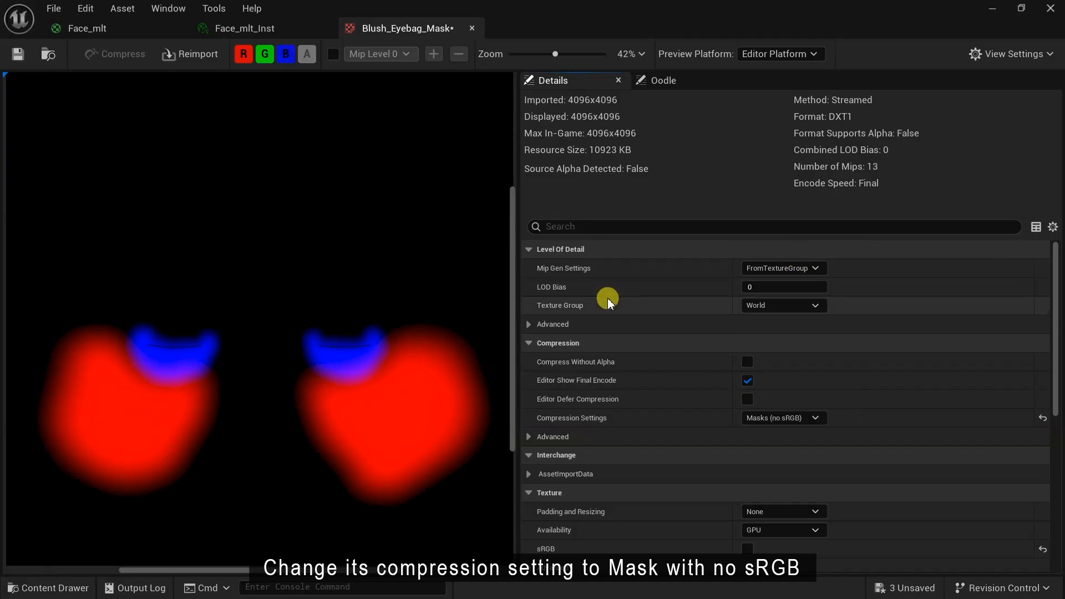
pyautogui.click(179, 34)
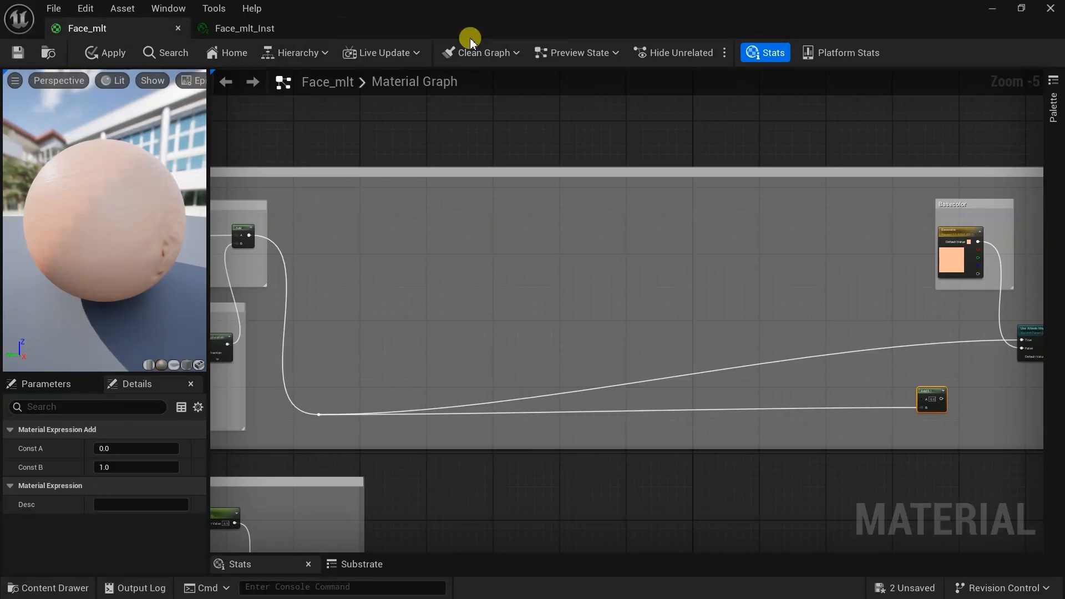
# Step: Place the Blush_Eyebag_Mask texture inside the Basecolor & Fuzz comment and convert it to a parameter named Blush & Eyebag Mask
pyautogui.click(29, 592)
pyautogui.moveTo(152, 389); pyautogui.dragTo(367, 271)
pyautogui.scroll(2, 377, 274)
pyautogui.moveTo(484, 316); pyautogui.dragTo(635, 359, button='right')
pyautogui.moveTo(574, 326); pyautogui.dragTo(559, 326)
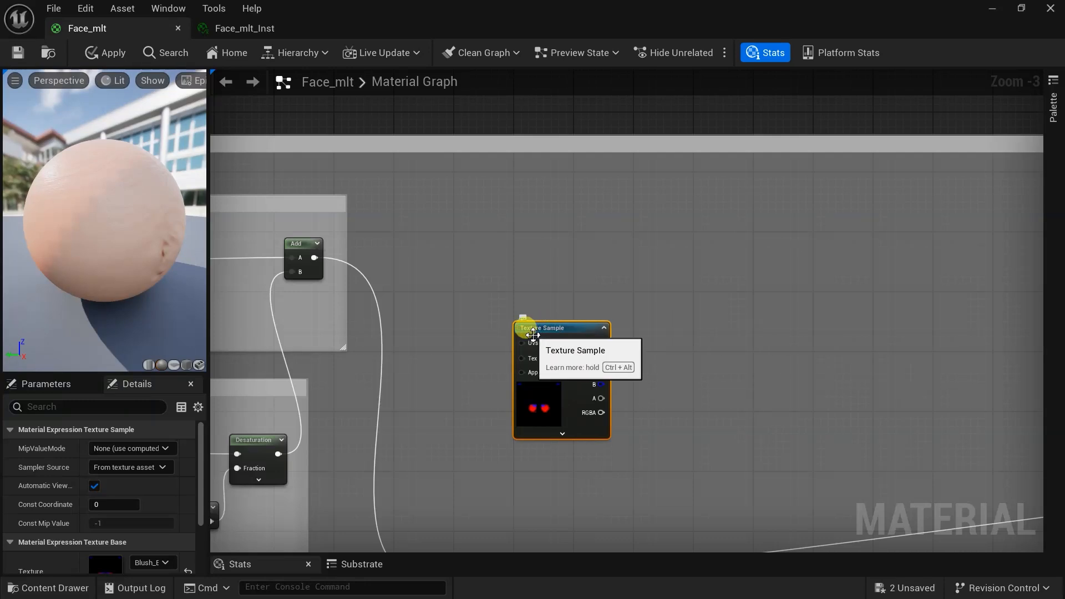
pyautogui.scroll(1, 559, 335)
pyautogui.rightClick(558, 334)
pyautogui.click(603, 309)
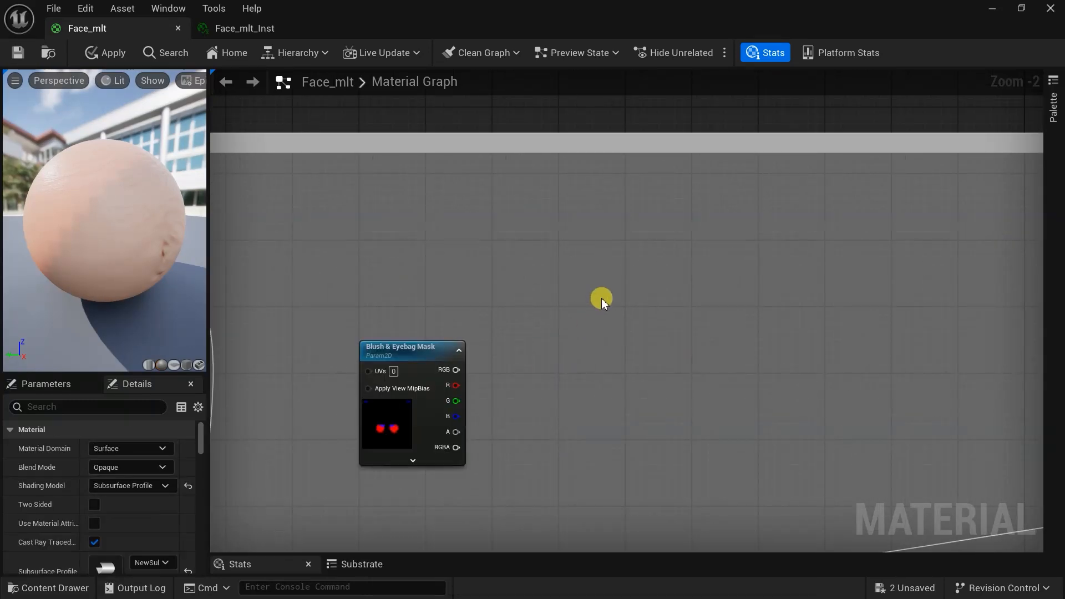
# Step: Create a three-component constant vector beside the mask, set its color to white (1,1,1), and duplicate it below for a second row
pyautogui.rightClick(670, 262)
pyautogui.write('cons')
pyautogui.click(728, 333)
pyautogui.moveTo(713, 267); pyautogui.dragTo(668, 230)
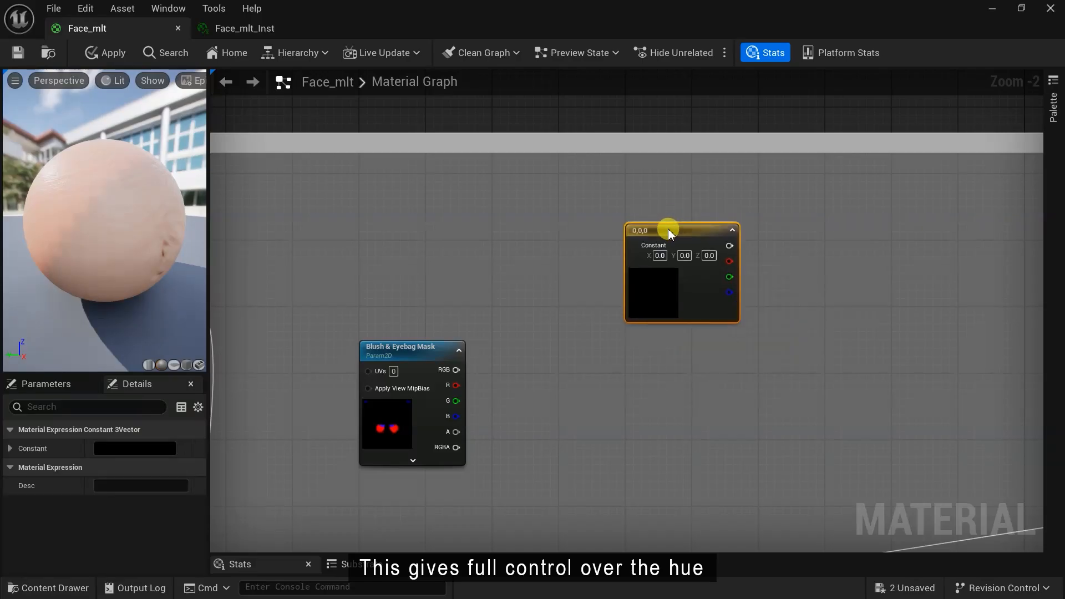
pyautogui.doubleClick(646, 284)
pyautogui.moveTo(840, 345); pyautogui.dragTo(841, 276)
pyautogui.click(837, 571)
pyautogui.moveTo(737, 426); pyautogui.dragTo(701, 337, button='right')
pyautogui.hotkey('ctrl', 'v')
# Step: Add a OneMinus node beside the upper white constant and paste a copy beside the lower one
pyautogui.moveTo(825, 188); pyautogui.dragTo(718, 262, button='right')
pyautogui.rightClick(718, 262)
pyautogui.write('one')
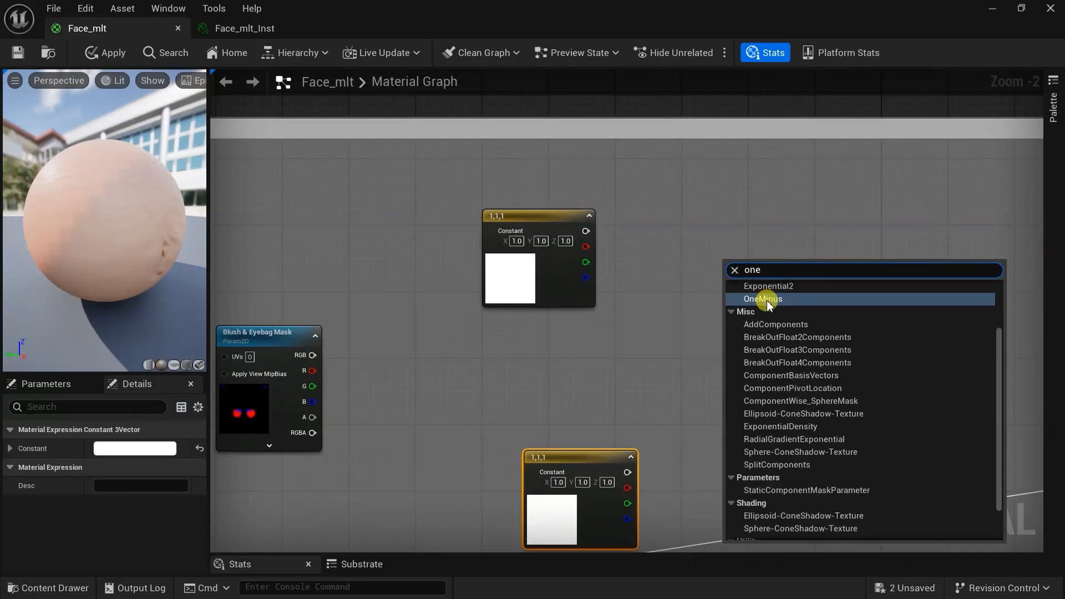
pyautogui.click(763, 299)
pyautogui.moveTo(730, 266); pyautogui.dragTo(708, 254)
pyautogui.hotkey('ctrl', 'c')
pyautogui.hotkey('ctrl', 'v')
pyautogui.moveTo(775, 375); pyautogui.dragTo(739, 298, button='right')
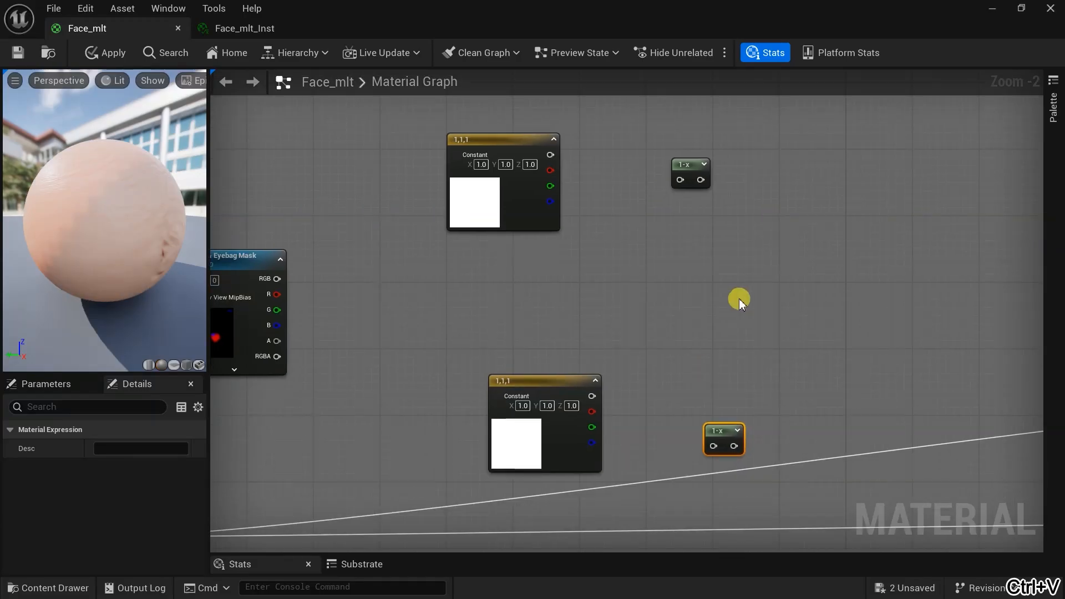
# Step: Add a Multiply node after the OneMinus node in each of the two rows
pyautogui.moveTo(807, 226); pyautogui.dragTo(699, 295, button='right')
pyautogui.rightClick(699, 295)
pyautogui.write('mul')
pyautogui.click(735, 326)
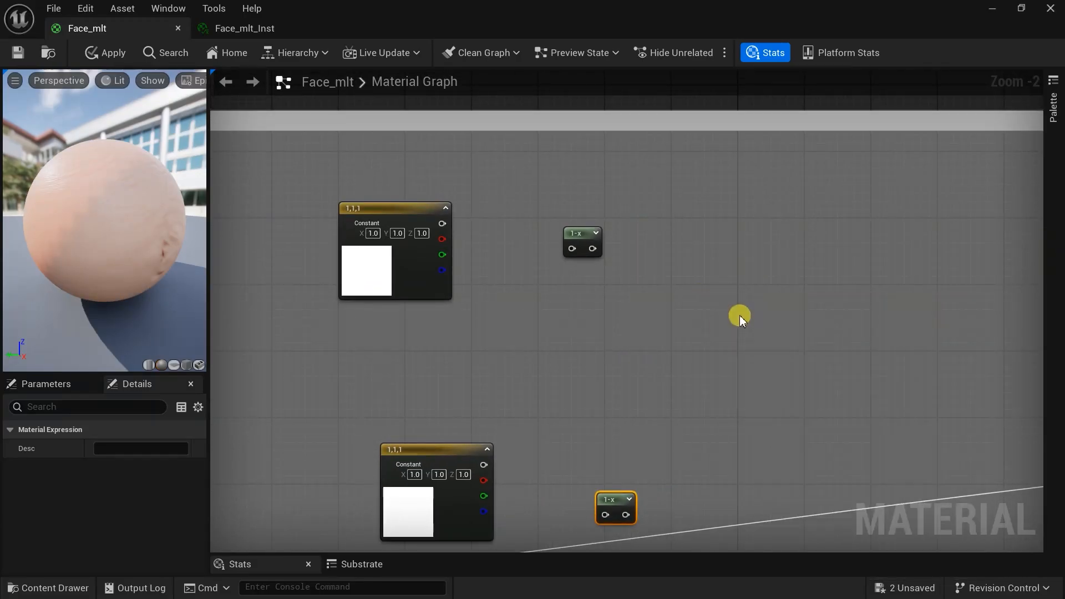
pyautogui.moveTo(762, 472); pyautogui.dragTo(697, 464)
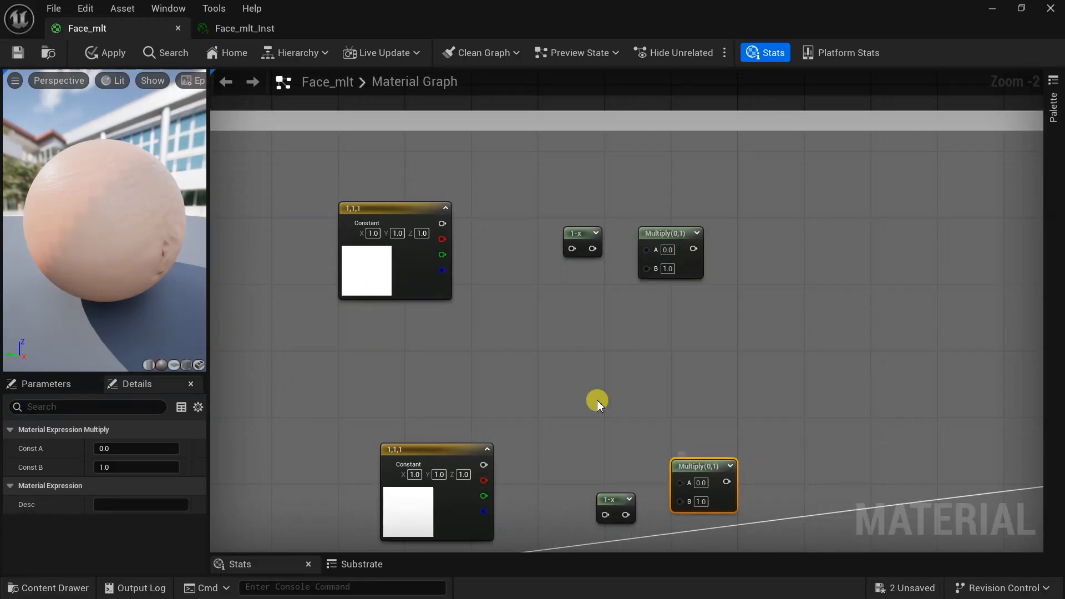
# Step: Extend both rows with copies of the OneMinus node followed by copies of the Multiply node
pyautogui.click(575, 232)
pyautogui.moveTo(895, 200); pyautogui.dragTo(761, 204)
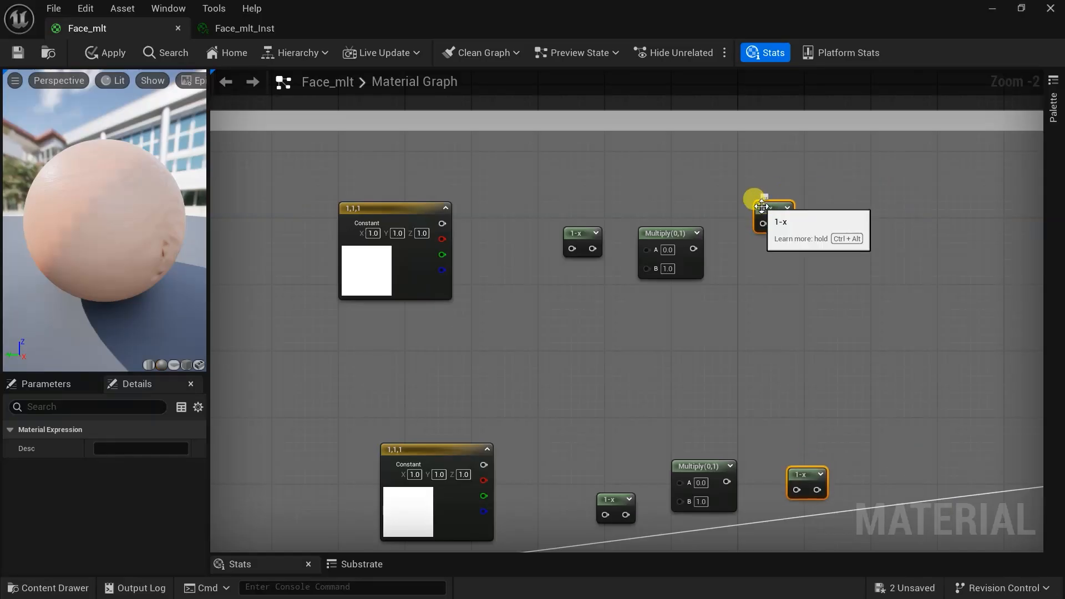
pyautogui.moveTo(761, 211); pyautogui.dragTo(640, 220, button='right')
pyautogui.click(537, 242)
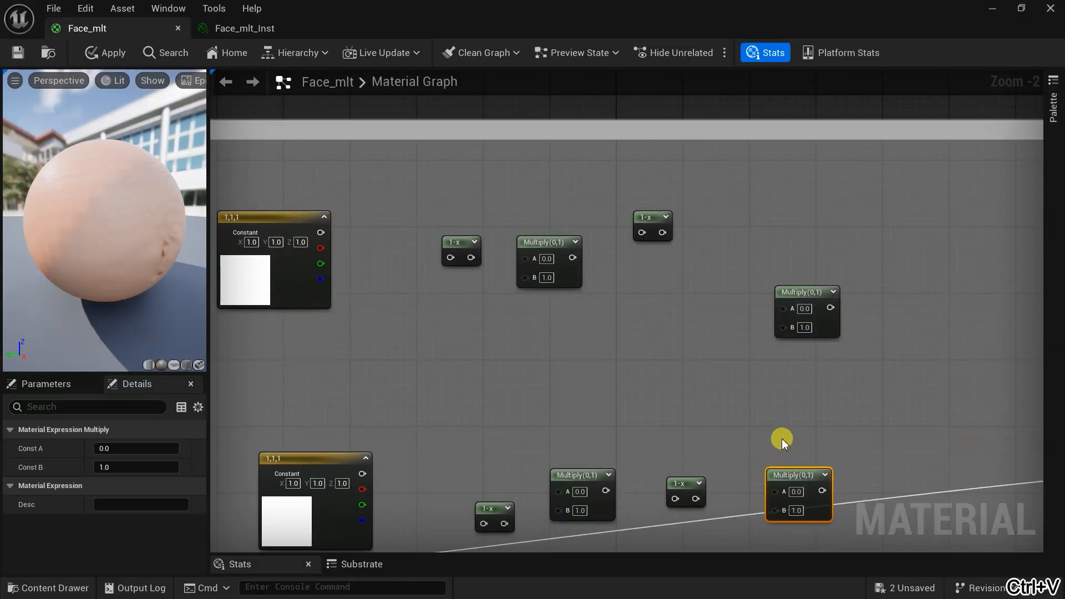
# Step: Place an Add node beyond the last Multiply nodes of the two rows
pyautogui.scroll(-1, 737, 339)
pyautogui.rightClick(738, 338)
pyautogui.write('add')
pyautogui.click(775, 130)
pyautogui.scroll(2, 449, 334)
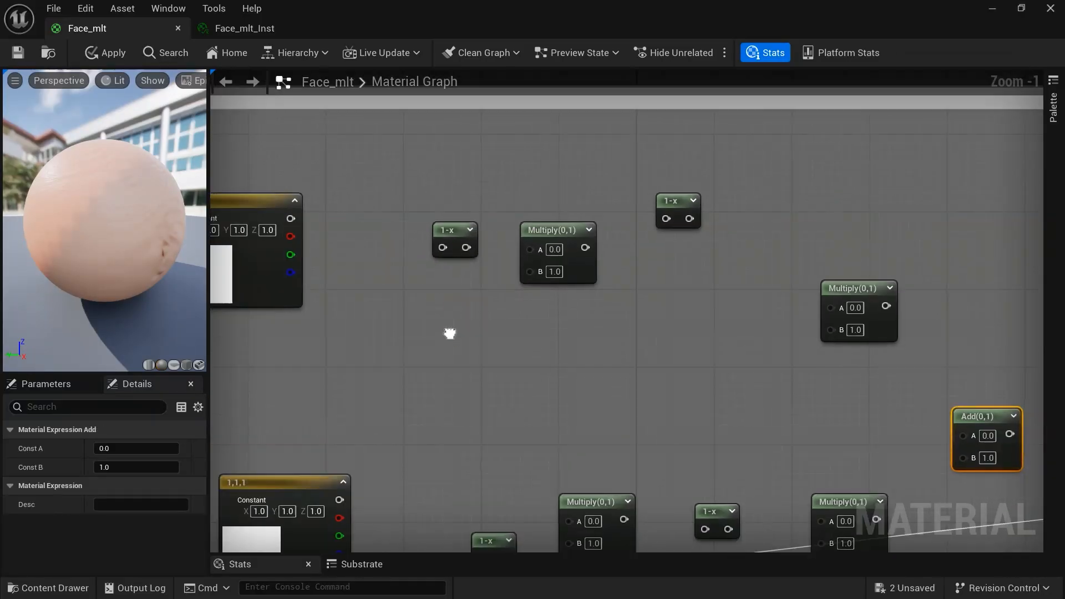
# Step: Wire the upper white constant through OneMinus into Multiply B and the mask's red channel through a reroute into Multiply A
pyautogui.moveTo(429, 311); pyautogui.dragTo(808, 400, button='right')
pyautogui.click(570, 268)
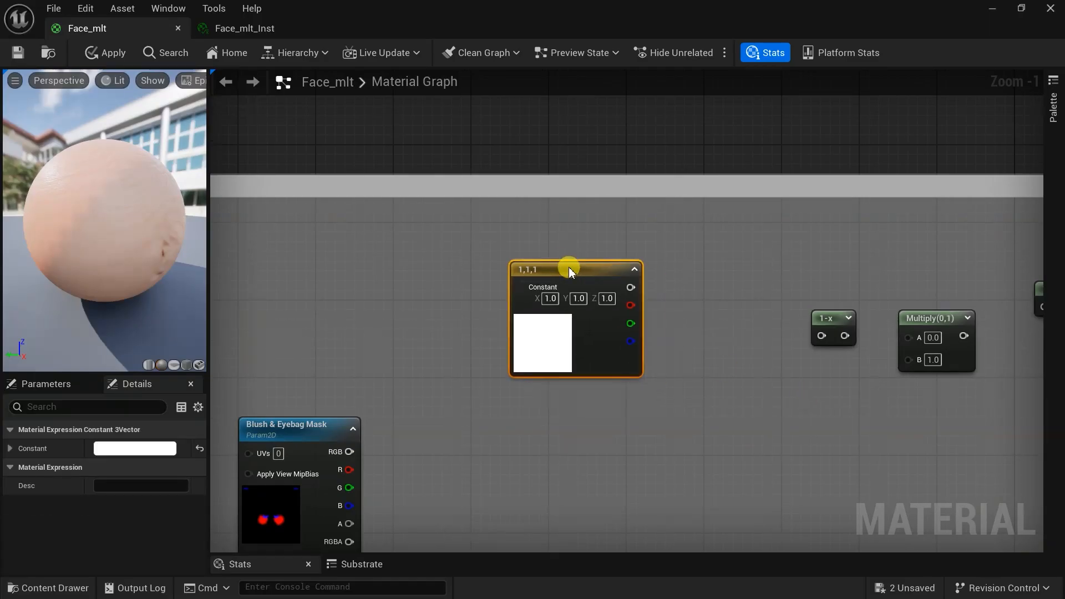
pyautogui.moveTo(824, 318); pyautogui.dragTo(707, 269)
pyautogui.moveTo(631, 286); pyautogui.dragTo(908, 362)
pyautogui.moveTo(865, 377); pyautogui.dragTo(796, 326, button='right')
pyautogui.moveTo(280, 418); pyautogui.dragTo(801, 280)
pyautogui.click(488, 377)
pyautogui.doubleClick(554, 345)
pyautogui.moveTo(555, 345); pyautogui.dragTo(552, 416)
pyautogui.moveTo(778, 401); pyautogui.dragTo(611, 473, button='right')
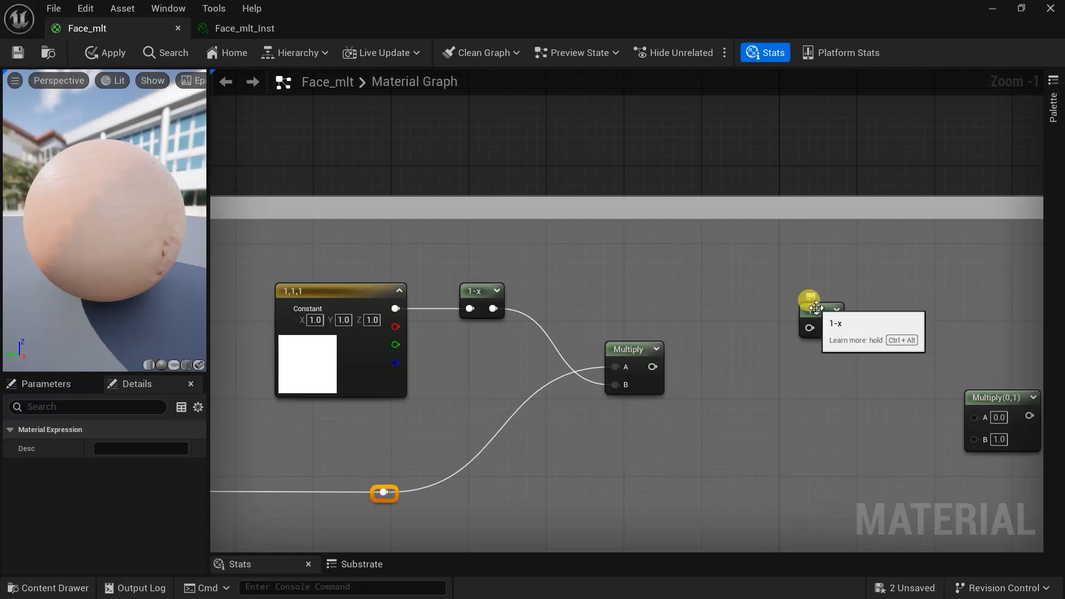
# Step: Arrange the upper row's second OneMinus and Multiply, connecting OneMinus to that Multiply's A and the first Multiply's result to B
pyautogui.moveTo(630, 350); pyautogui.dragTo(629, 388)
pyautogui.moveTo(815, 306); pyautogui.dragTo(766, 278)
pyautogui.moveTo(991, 398); pyautogui.dragTo(835, 359)
pyautogui.moveTo(774, 285); pyautogui.dragTo(819, 377)
pyautogui.moveTo(655, 407); pyautogui.dragTo(819, 396)
pyautogui.moveTo(779, 433); pyautogui.dragTo(847, 444, button='right')
pyautogui.moveTo(906, 372); pyautogui.dragTo(926, 382)
pyautogui.moveTo(813, 293); pyautogui.dragTo(832, 293)
# Step: Feed the upper row's second OneMinus with a scalar parameter named Blush Intensity and set its default value to 1
pyautogui.moveTo(820, 310); pyautogui.dragTo(716, 305)
pyautogui.write('scal')
pyautogui.click(775, 451)
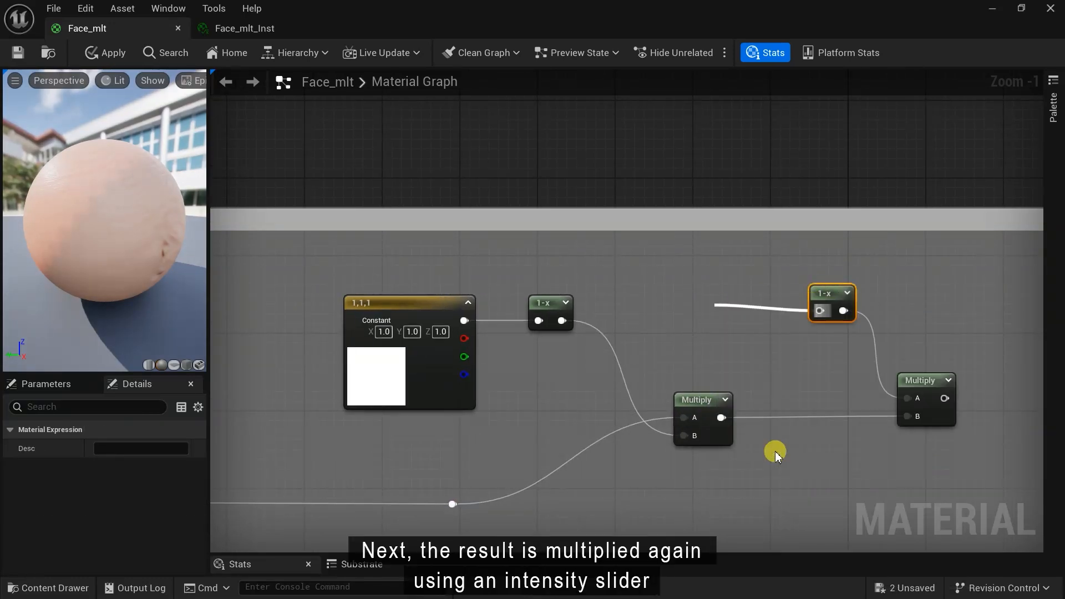
pyautogui.write('Blush Intensity')
pyautogui.press('Return')
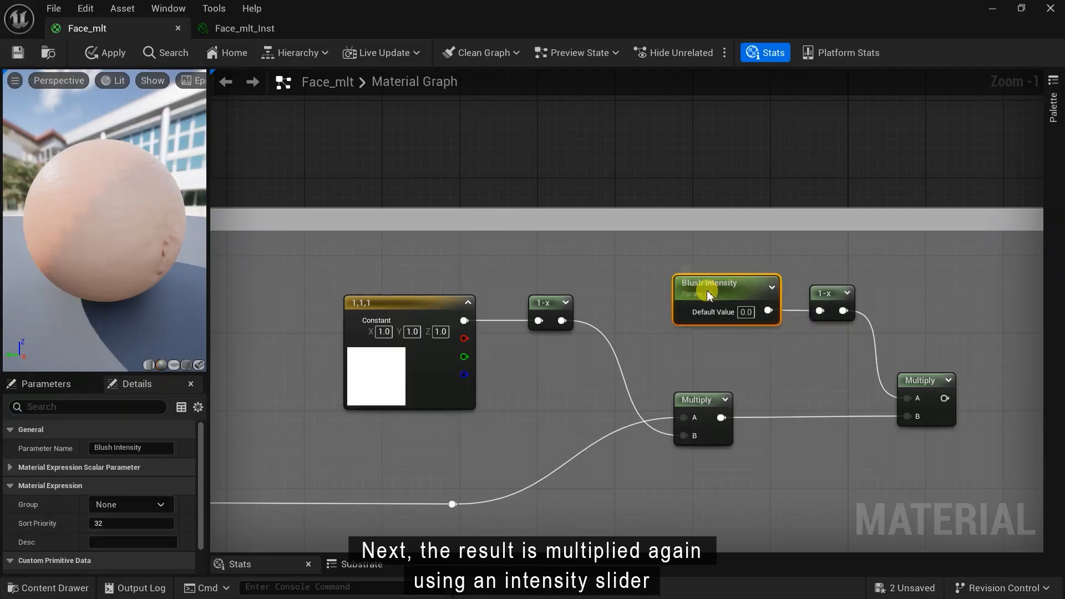
pyautogui.moveTo(709, 296); pyautogui.dragTo(693, 305)
pyautogui.click(718, 311)
# Step: Arrange the lower row's white constant, OneMinus and Multiply beneath the upper row and connect the constant to OneMinus
pyautogui.moveTo(769, 364); pyautogui.dragTo(837, 176, button='right')
pyautogui.scroll(-1, 790, 316)
pyautogui.moveTo(603, 388); pyautogui.dragTo(530, 379)
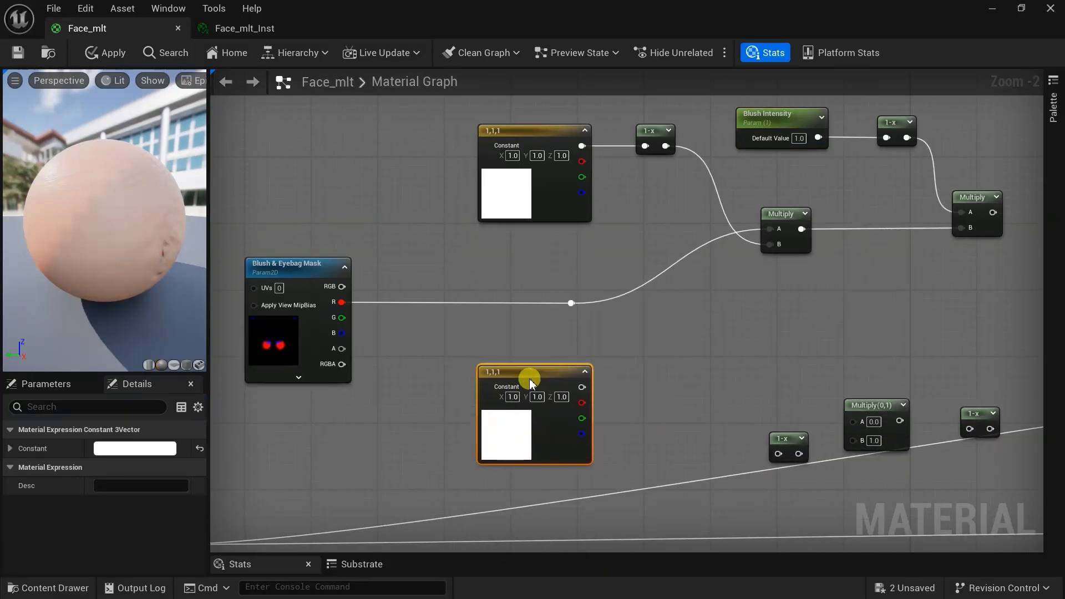
pyautogui.scroll(1, 649, 383)
pyautogui.moveTo(649, 382); pyautogui.dragTo(717, 404, button='right')
pyautogui.moveTo(589, 396); pyautogui.dragTo(590, 366)
pyautogui.moveTo(860, 464); pyautogui.dragTo(741, 417)
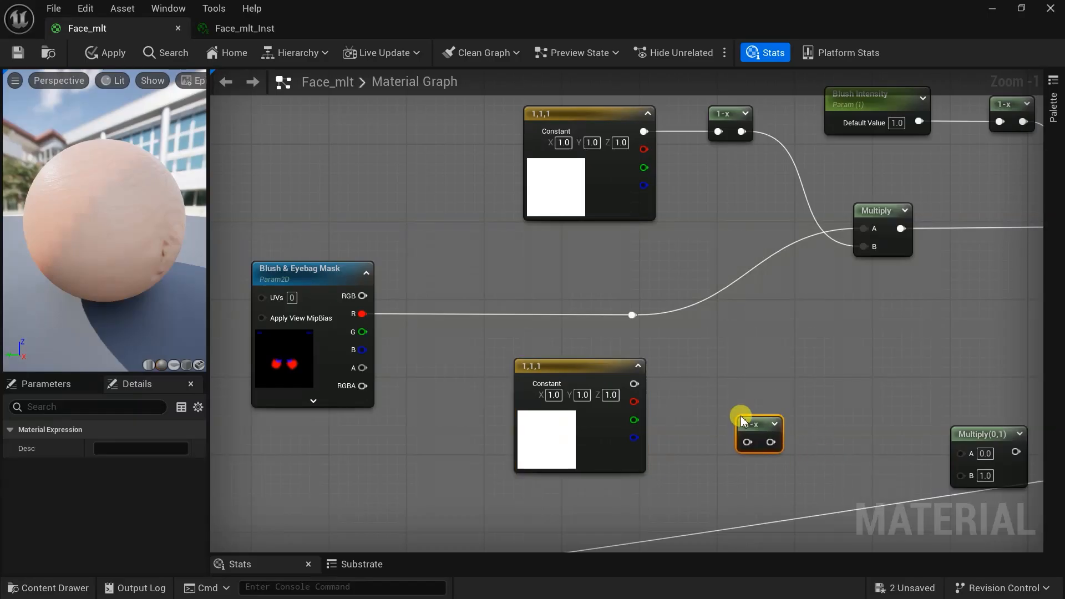
pyautogui.moveTo(984, 433); pyautogui.dragTo(867, 434)
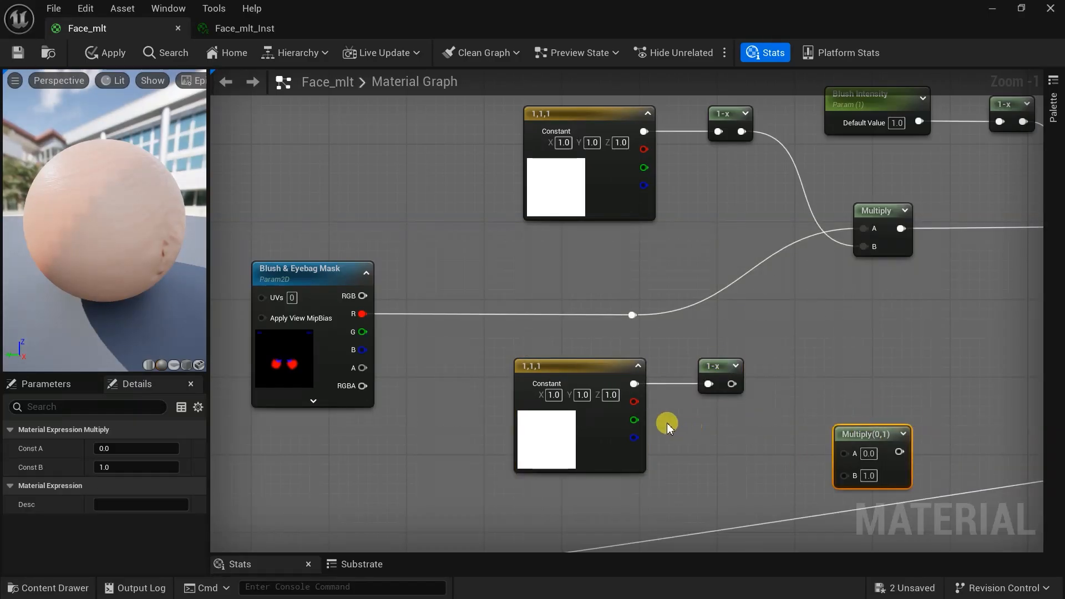
# Step: Wire the lower OneMinus into Multiply B and the mask's blue channel through a reroute into Multiply A
pyautogui.moveTo(841, 480); pyautogui.dragTo(841, 477)
pyautogui.moveTo(362, 350); pyautogui.dragTo(841, 454)
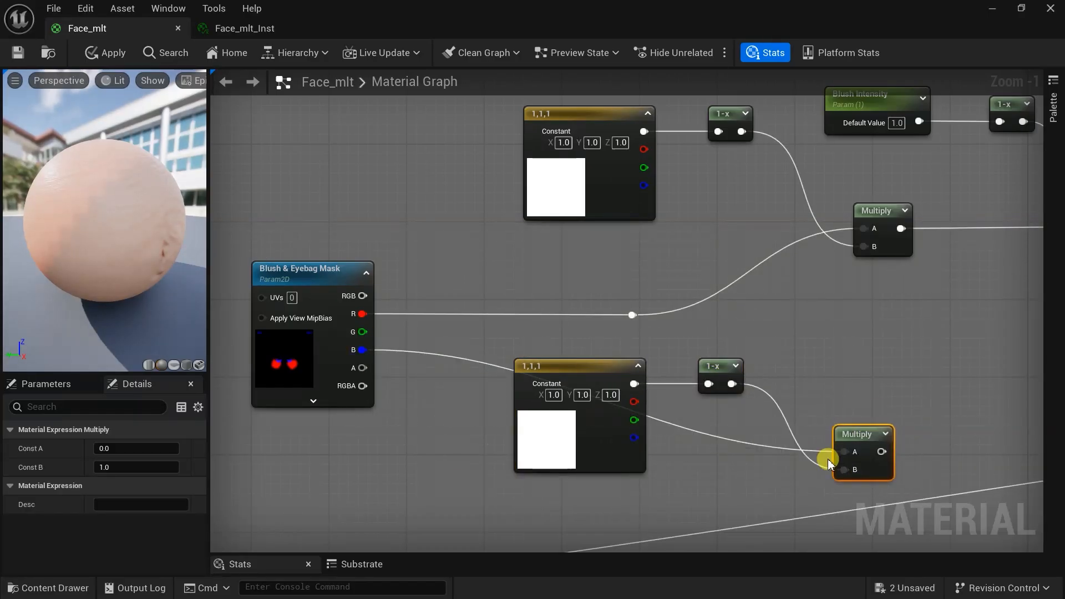
pyautogui.doubleClick(494, 368)
pyautogui.moveTo(494, 369); pyautogui.dragTo(531, 506)
pyautogui.moveTo(872, 436); pyautogui.dragTo(883, 484)
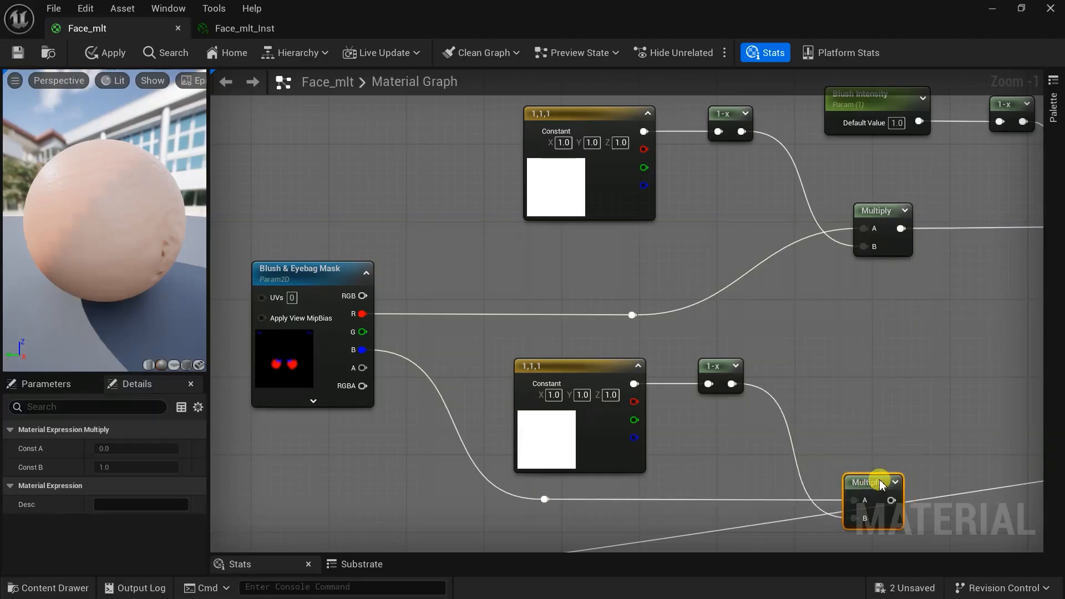
# Step: Arrange the lower row's second OneMinus and Multiply, connecting OneMinus to that Multiply's A and the first Multiply's result to B
pyautogui.moveTo(893, 450); pyautogui.dragTo(695, 414, button='right')
pyautogui.moveTo(780, 442); pyautogui.dragTo(697, 435, button='right')
pyautogui.moveTo(820, 404); pyautogui.dragTo(749, 333)
pyautogui.moveTo(946, 390); pyautogui.dragTo(809, 390)
pyautogui.moveTo(721, 348); pyautogui.dragTo(795, 408)
pyautogui.moveTo(590, 446); pyautogui.dragTo(795, 431)
pyautogui.moveTo(809, 397); pyautogui.dragTo(790, 418)
pyautogui.moveTo(707, 329); pyautogui.dragTo(698, 329)
# Step: Feed the lower row's second OneMinus with a scalar parameter named Eyebag Intensity and set its default value to 1
pyautogui.moveTo(761, 366); pyautogui.dragTo(841, 461, button='right')
pyautogui.moveTo(770, 444); pyautogui.dragTo(653, 450)
pyautogui.write('param')
pyautogui.click(715, 311)
pyautogui.write('Eyebag Intensity')
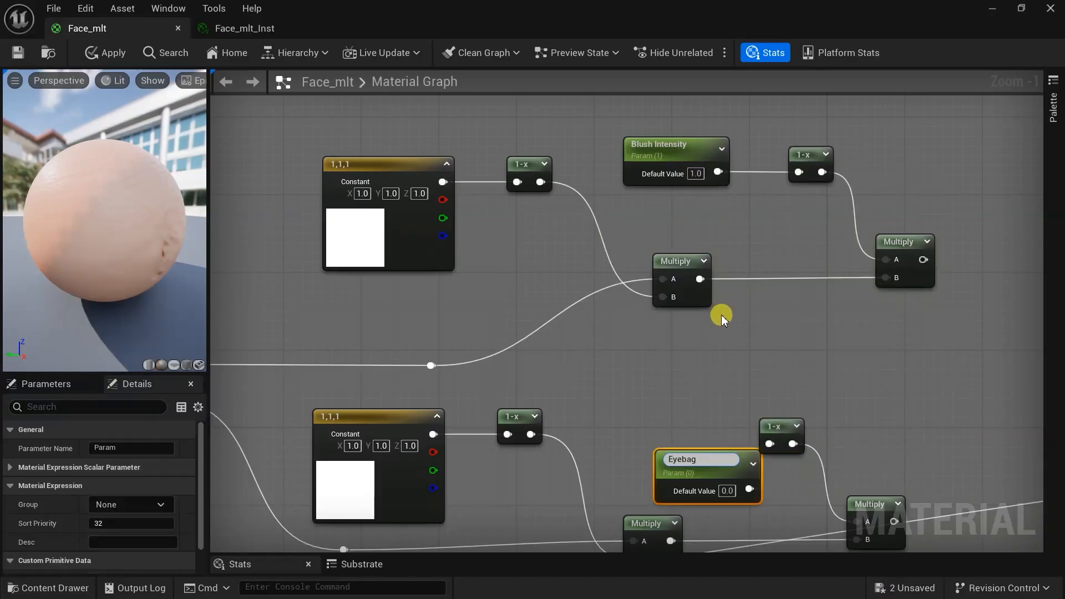
pyautogui.press('Return')
pyautogui.moveTo(720, 479); pyautogui.dragTo(678, 439)
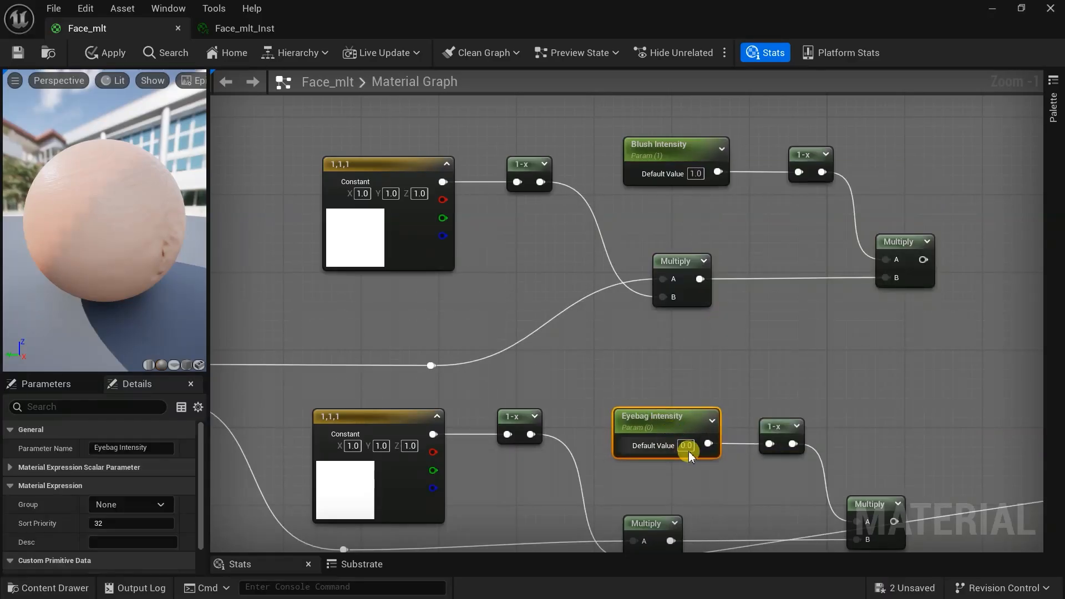
pyautogui.write('1')
pyautogui.click(727, 491)
pyautogui.scroll(-1, 727, 482)
# Step: Combine both rows' final Multiply results in the Add node and connect its output to the second Add's A input
pyautogui.moveTo(728, 482); pyautogui.dragTo(607, 400, button='right')
pyautogui.moveTo(735, 423); pyautogui.dragTo(753, 423)
pyautogui.moveTo(811, 367); pyautogui.dragTo(686, 385, button='right')
pyautogui.moveTo(651, 226); pyautogui.dragTo(857, 360)
pyautogui.moveTo(643, 450); pyautogui.dragTo(781, 324)
pyautogui.moveTo(850, 410); pyautogui.dragTo(687, 305, button='right')
pyautogui.moveTo(638, 237); pyautogui.dragTo(827, 421)
pyautogui.scroll(-2, 637, 404)
pyautogui.scroll(2, 702, 408)
# Step: Create a static switch parameter named Use Blush & Eyebag and place it after the second Add node
pyautogui.rightClick(703, 407)
pyautogui.write('stati')
pyautogui.click(771, 316)
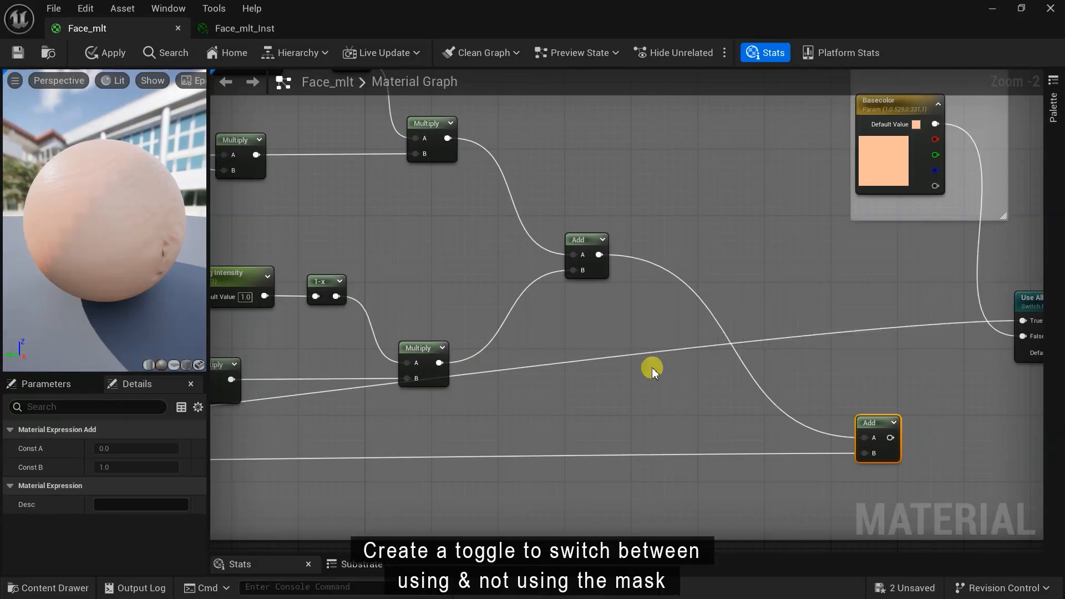
pyautogui.write('Use B')
pyautogui.click(830, 444)
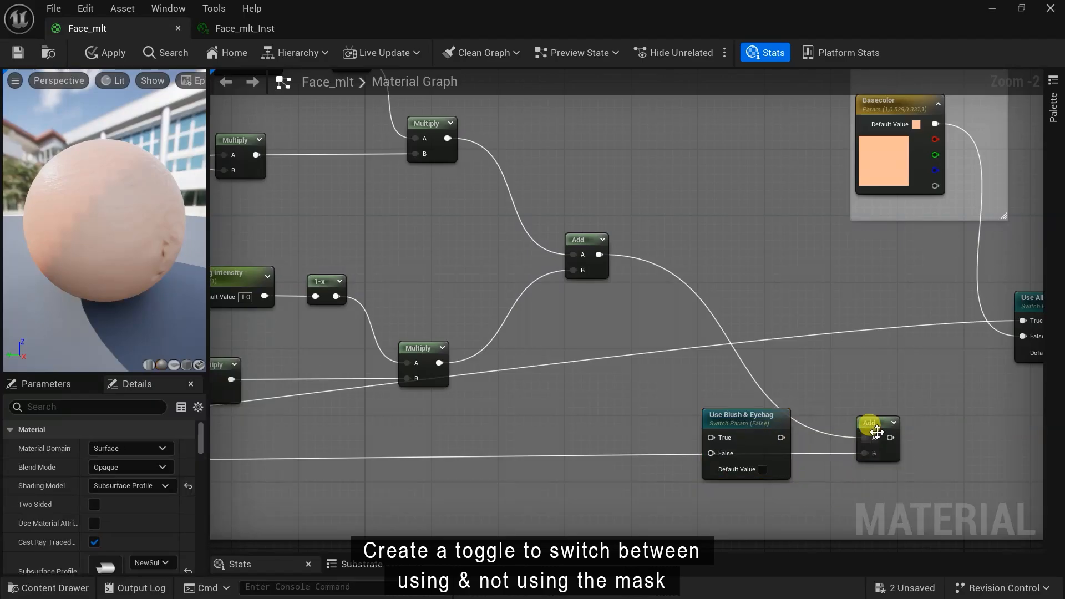
pyautogui.moveTo(870, 428); pyautogui.dragTo(620, 427)
pyautogui.moveTo(737, 416); pyautogui.dragTo(808, 416)
pyautogui.moveTo(631, 430); pyautogui.dragTo(680, 431)
# Step: Connect the second Add to the Use Blush & Eyebag switch's True input and the adjusted albedo through a reroute to False
pyautogui.scroll(-2, 682, 436)
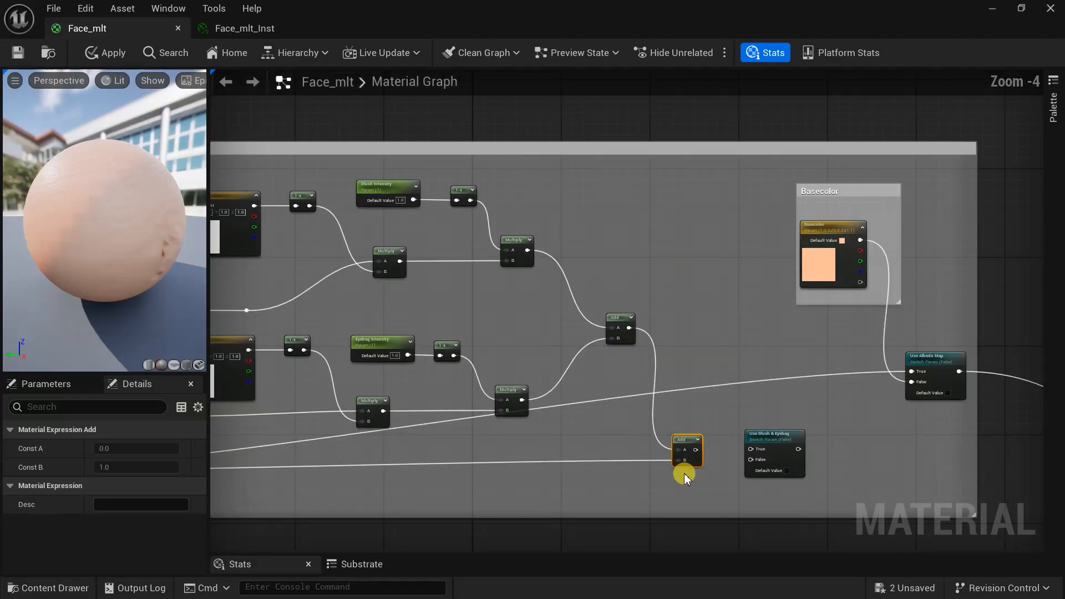
pyautogui.scroll(1, 684, 473)
pyautogui.moveTo(787, 414); pyautogui.dragTo(790, 411)
pyautogui.moveTo(809, 397); pyautogui.dragTo(809, 403)
pyautogui.moveTo(544, 381); pyautogui.dragTo(1041, 294, button='right')
pyautogui.scroll(-1, 544, 381)
pyautogui.moveTo(318, 357); pyautogui.dragTo(882, 334)
pyautogui.moveTo(405, 368); pyautogui.dragTo(699, 351, button='right')
pyautogui.doubleClick(613, 342)
pyautogui.moveTo(613, 343); pyautogui.dragTo(609, 359)
# Step: Connect the Use Blush & Eyebag switch to the True input of Use Albedo Map and tidy the nodes around it
pyautogui.moveTo(712, 386); pyautogui.dragTo(210, 525, button='right')
pyautogui.scroll(1, 720, 428)
pyautogui.moveTo(721, 428); pyautogui.dragTo(885, 113)
pyautogui.moveTo(877, 344); pyautogui.dragTo(815, 374)
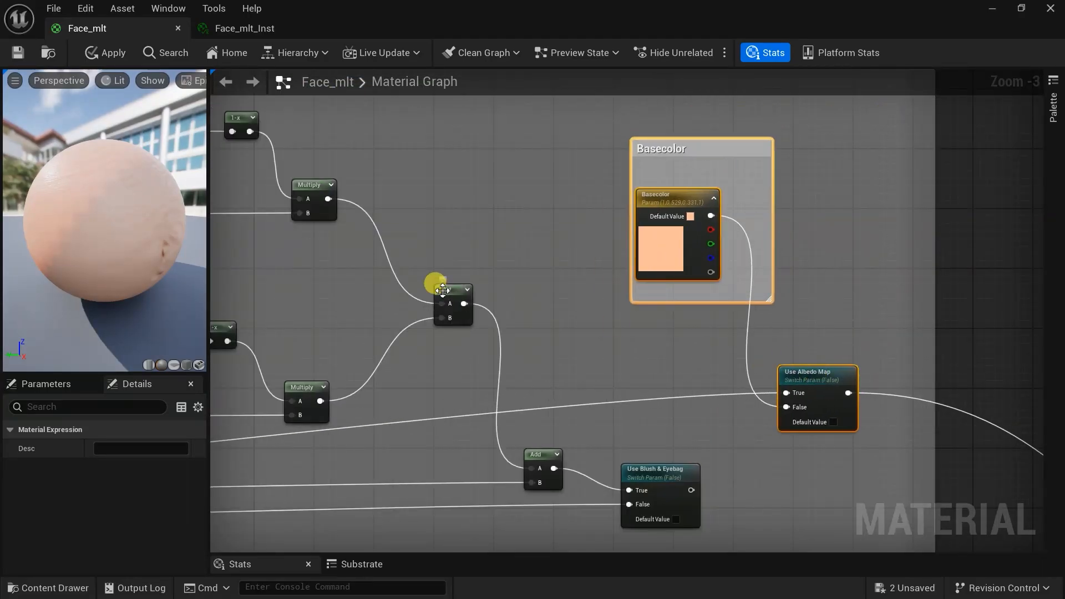
pyautogui.moveTo(438, 287); pyautogui.dragTo(401, 280)
pyautogui.moveTo(691, 490); pyautogui.dragTo(698, 481)
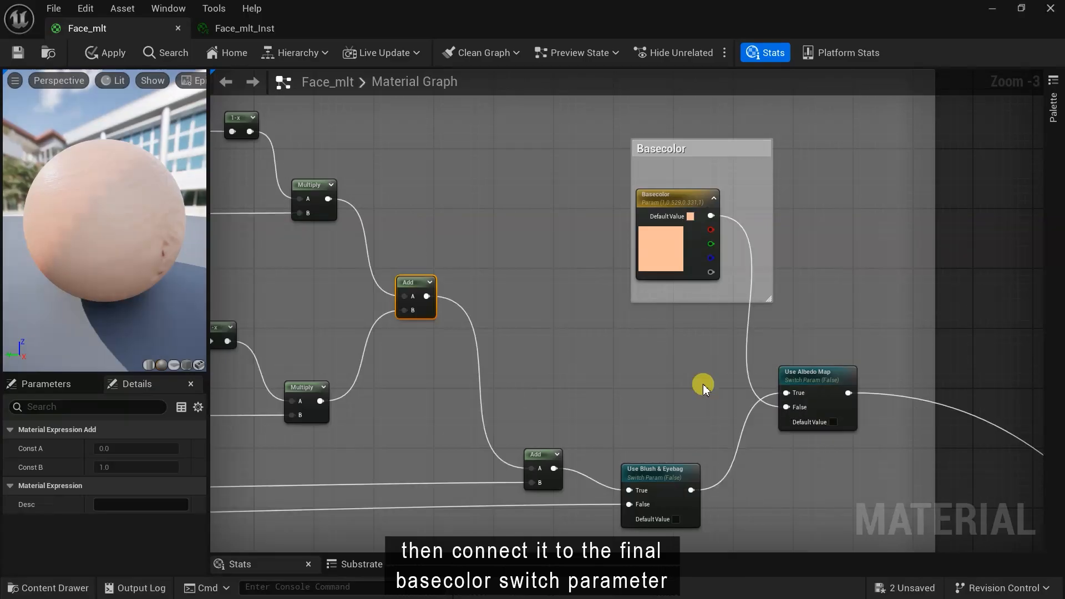
pyautogui.moveTo(703, 384); pyautogui.dragTo(709, 458, button='right')
pyautogui.click(724, 223)
pyautogui.moveTo(723, 256); pyautogui.dragTo(699, 256)
# Step: Enclose the mask, color and intensity nodes of both rows in a comment titled Blush & Eyebag
pyautogui.scroll(-3, 710, 300)
pyautogui.moveTo(599, 309); pyautogui.dragTo(638, 333, button='right')
pyautogui.scroll(1, 348, 273)
pyautogui.moveTo(349, 271); pyautogui.dragTo(756, 332)
pyautogui.scroll(2, 657, 336)
pyautogui.moveTo(625, 328); pyautogui.dragTo(626, 359)
pyautogui.scroll(-2, 647, 349)
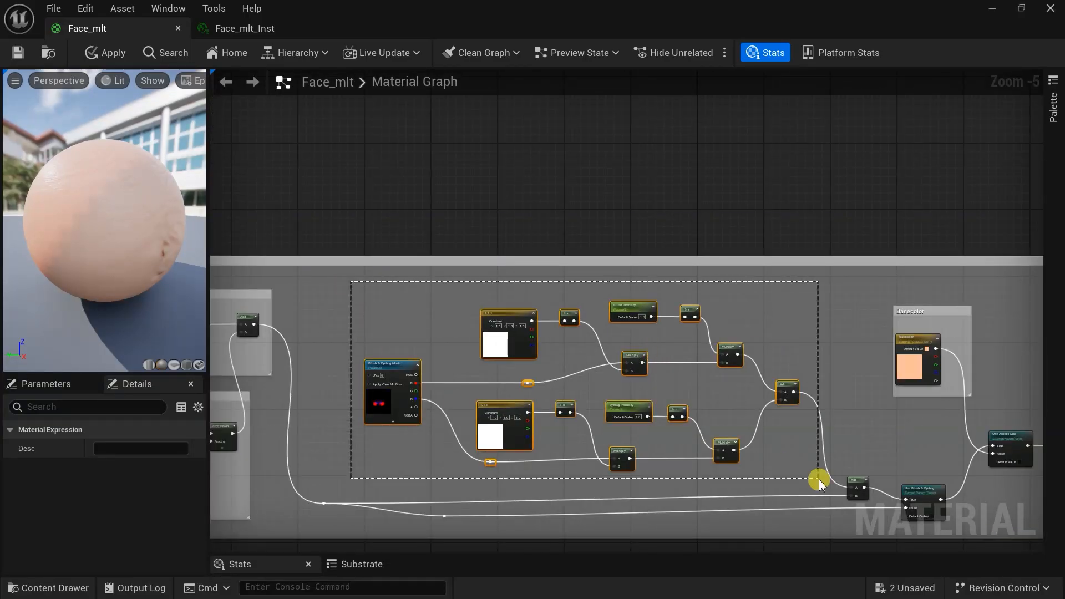
pyautogui.scroll(2, 388, 305)
pyautogui.write('cBlush & Ey')
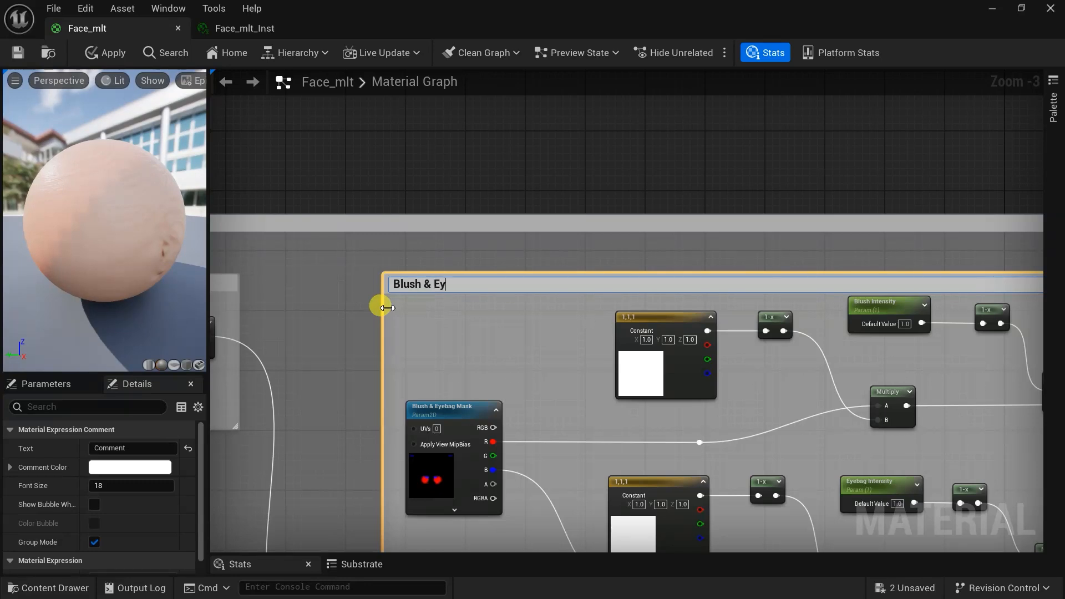
pyautogui.press('Return')
pyautogui.scroll(-1, 566, 275)
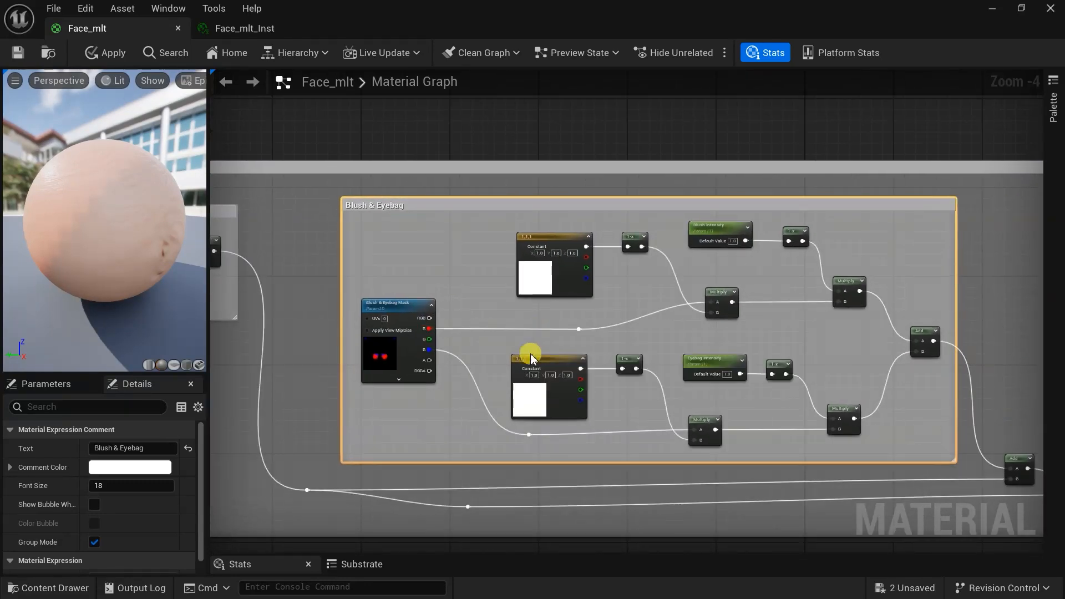
# Step: Convert the upper and lower white constants to vector parameters named Blush Color and Eyebag Color
pyautogui.scroll(-1, 528, 357)
pyautogui.click(918, 426)
pyautogui.scroll(1, 535, 339)
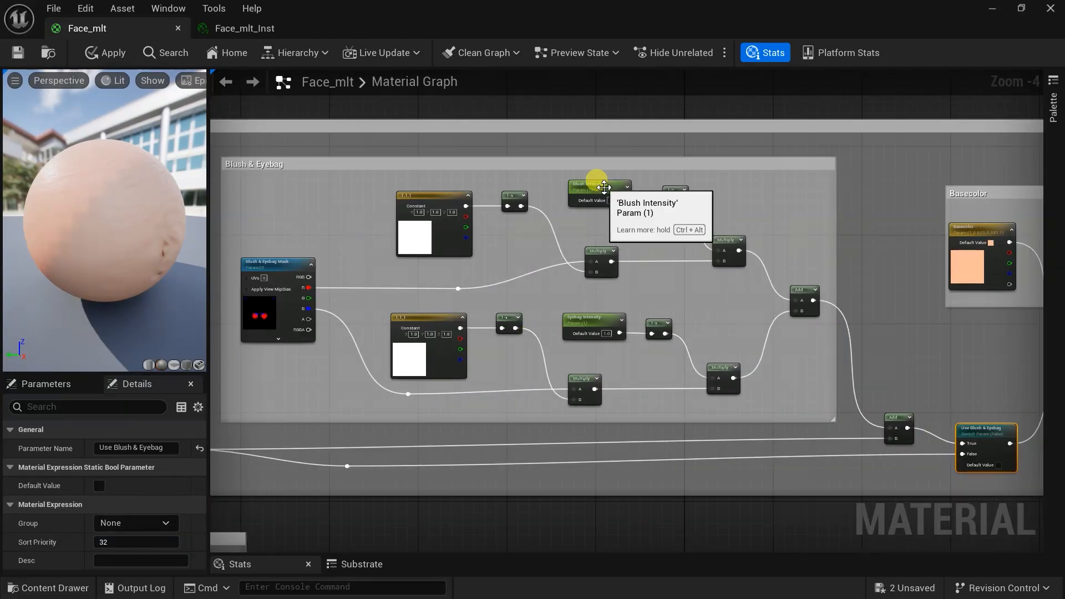
pyautogui.click(426, 196)
pyautogui.scroll(2, 426, 195)
pyautogui.rightClick(428, 200)
pyautogui.click(535, 289)
pyautogui.write('B')
pyautogui.rightClick(476, 429)
pyautogui.click(532, 138)
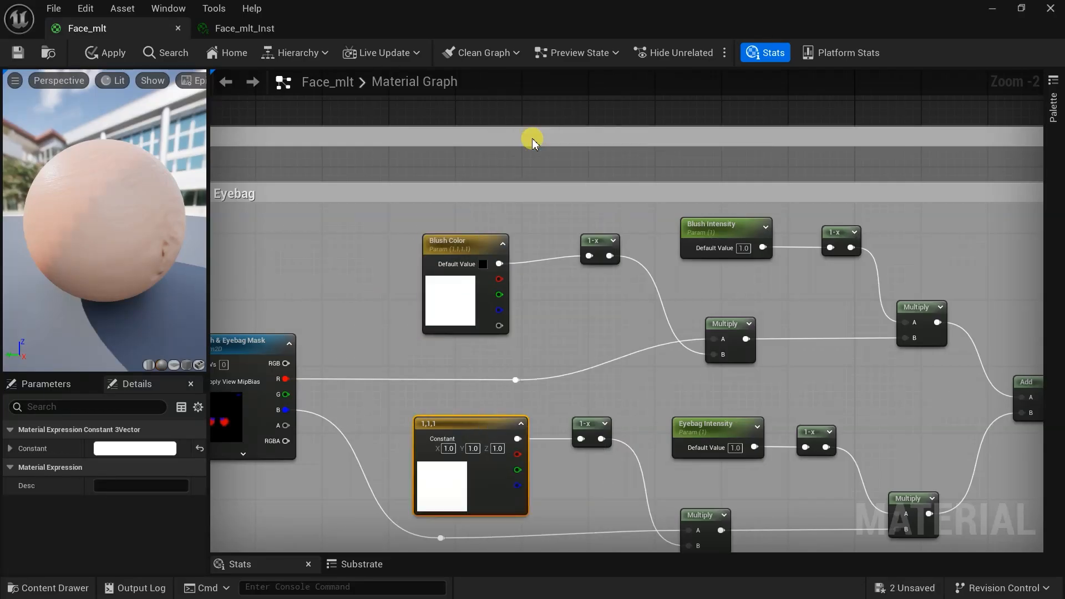
pyautogui.scroll(-3, 540, 469)
pyautogui.moveTo(524, 494); pyautogui.dragTo(527, 415, button='right')
pyautogui.scroll(1, 552, 466)
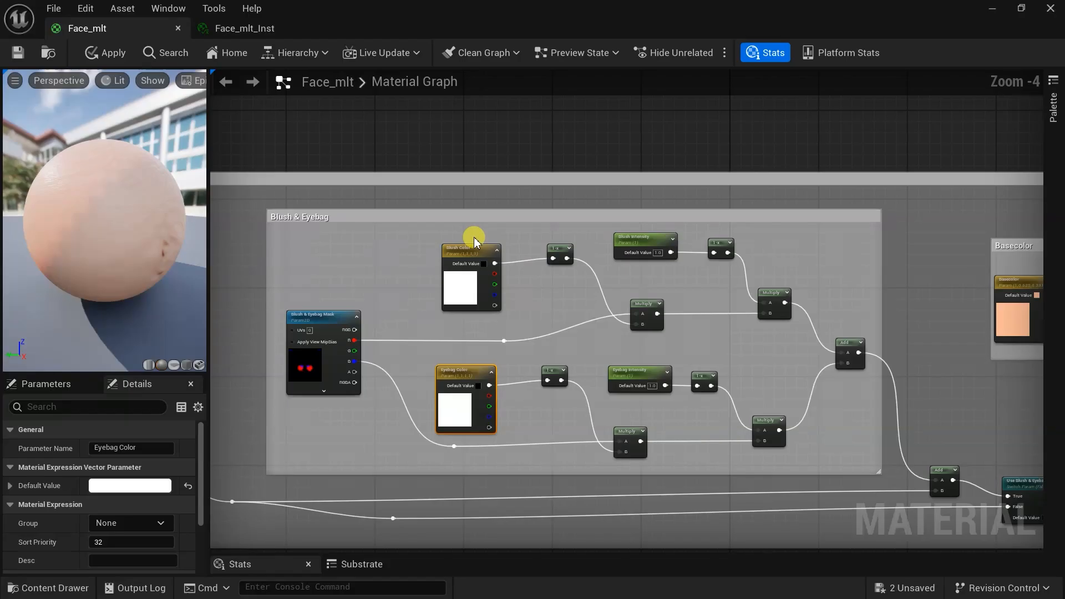
# Step: Assign the color, intensity, mask and Use Blush & Eyebag switch parameters to a group named Blush & Eyebag
pyautogui.keyDown('shift'); pyautogui.click(641, 240); pyautogui.keyUp('shift')
pyautogui.keyDown('shift'); pyautogui.click(638, 373); pyautogui.keyUp('shift')
pyautogui.write('Blush')
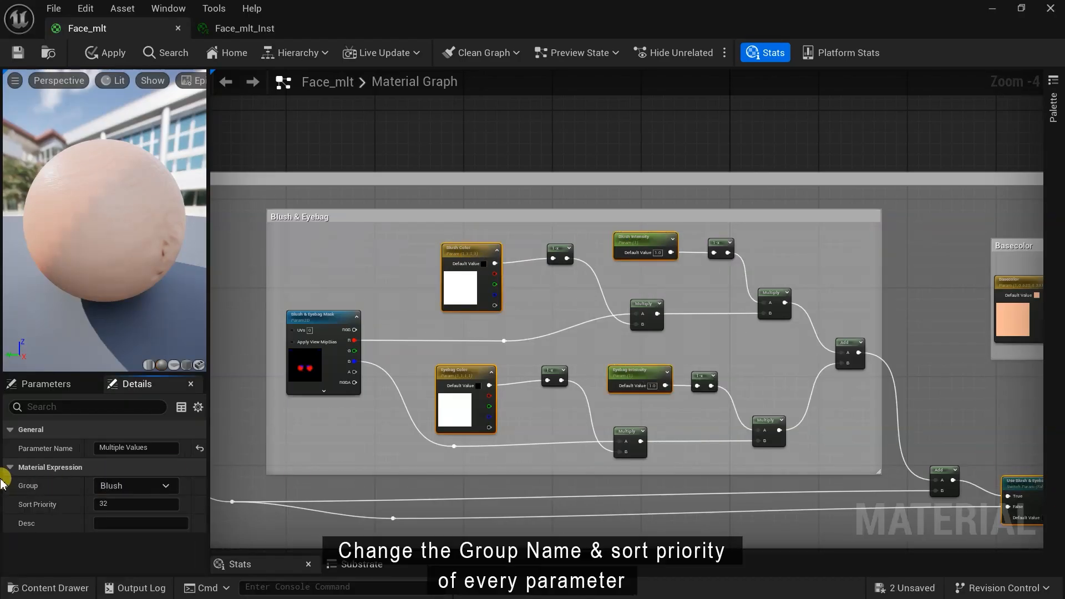
pyautogui.click(325, 314)
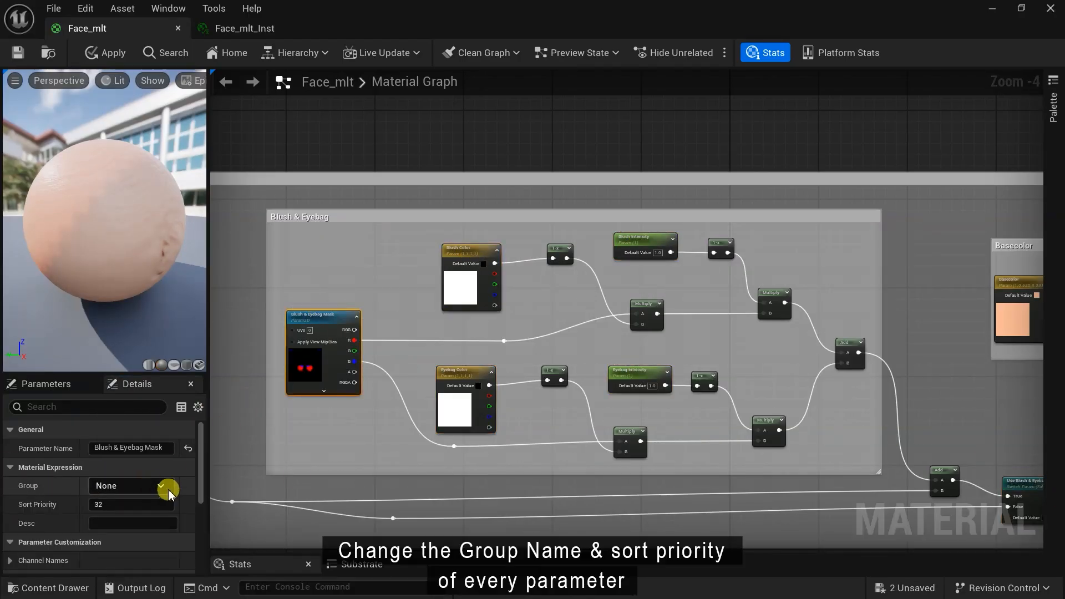
pyautogui.click(165, 488)
pyautogui.click(143, 524)
pyautogui.moveTo(488, 445); pyautogui.dragTo(456, 456, button='right')
# Step: Set sort priorities for the Blush & Eyebag parameters, with Blush Intensity at 8 and Eyebag Intensity at 10, and save the material
pyautogui.click(1004, 493)
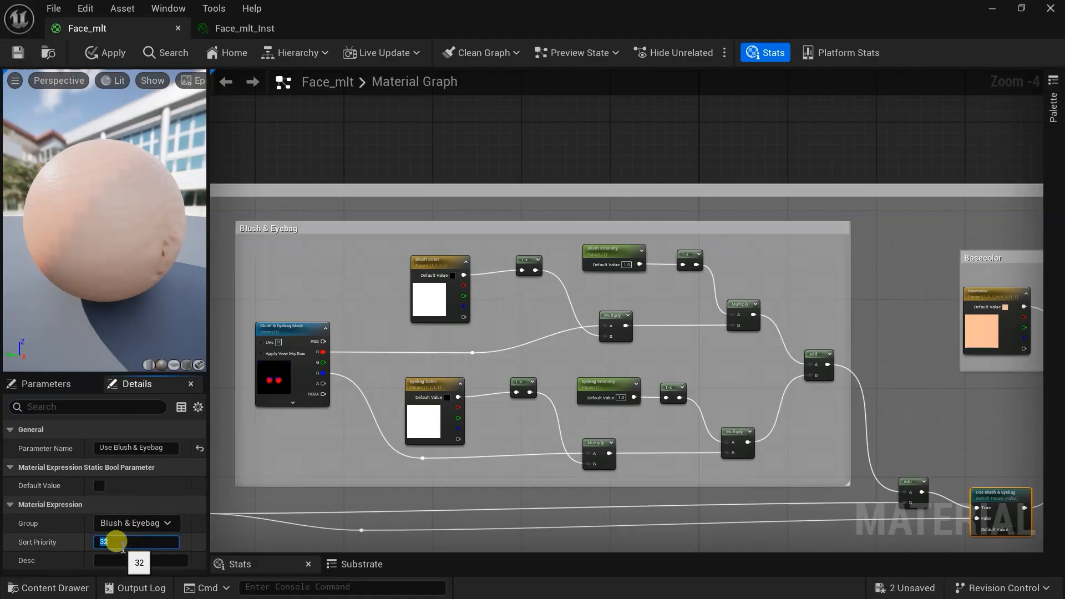
pyautogui.click(292, 328)
pyautogui.click(446, 267)
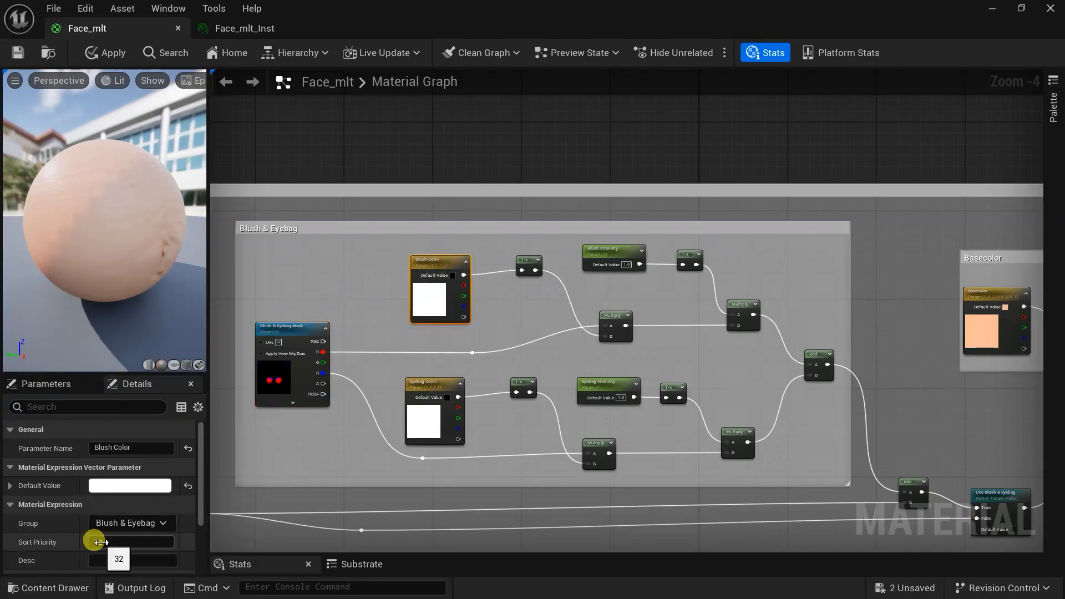
pyautogui.click(607, 249)
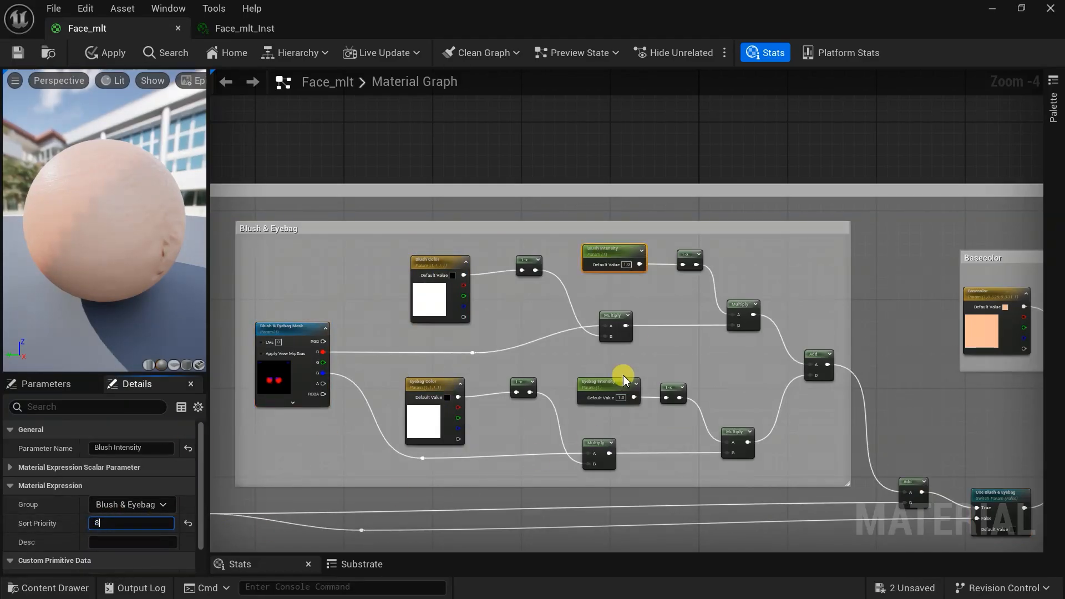
pyautogui.click(430, 383)
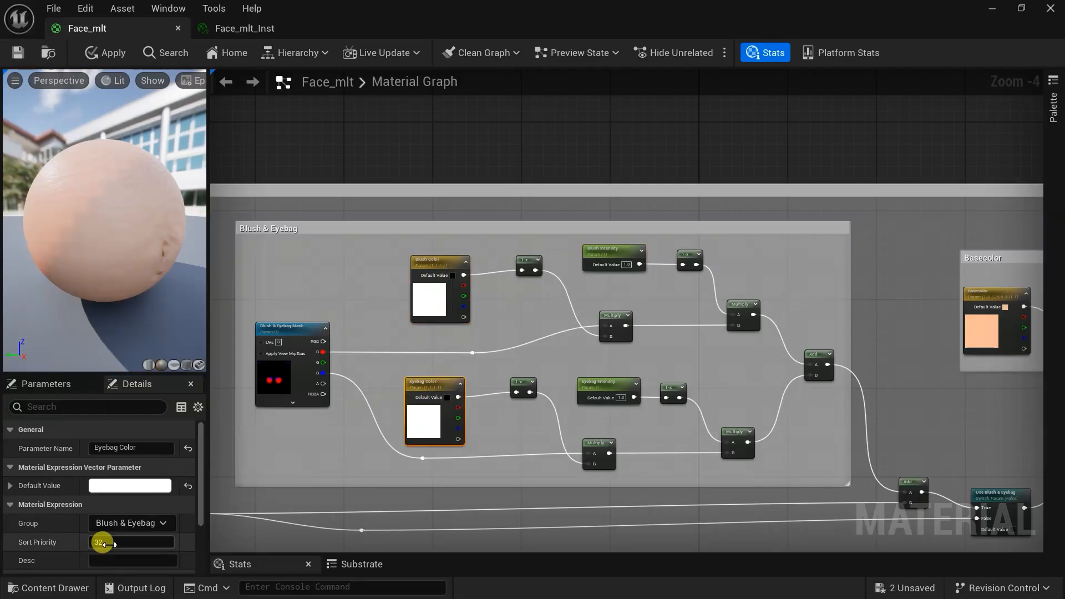
pyautogui.click(616, 386)
pyautogui.click(18, 52)
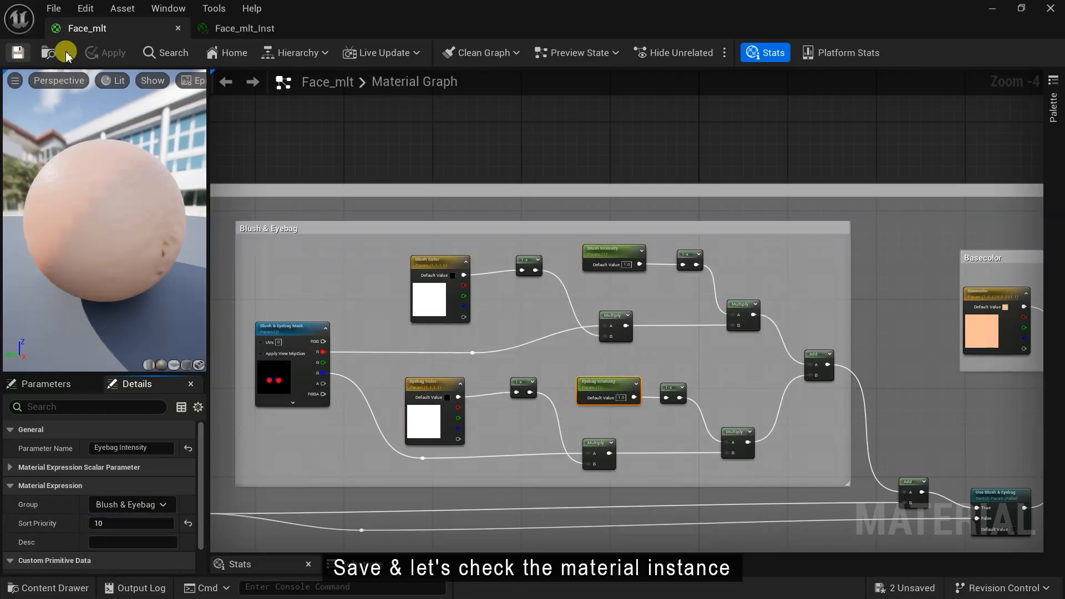
# Step: In Face_mlt_Inst, turn on Use Blush & Eyebag and enable the overrides for its mask, colors and intensities
pyautogui.click(233, 28)
pyautogui.click(413, 372)
pyautogui.click(653, 388)
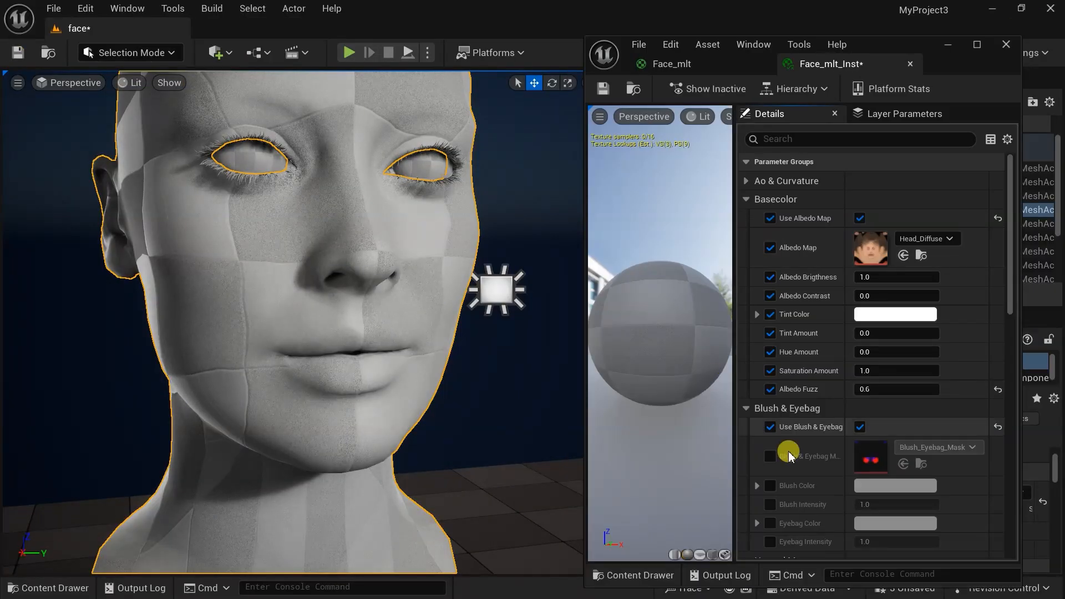
pyautogui.click(770, 456)
pyautogui.scroll(-2, 776, 439)
pyautogui.click(770, 419)
pyautogui.click(770, 438)
pyautogui.click(770, 456)
pyautogui.click(770, 475)
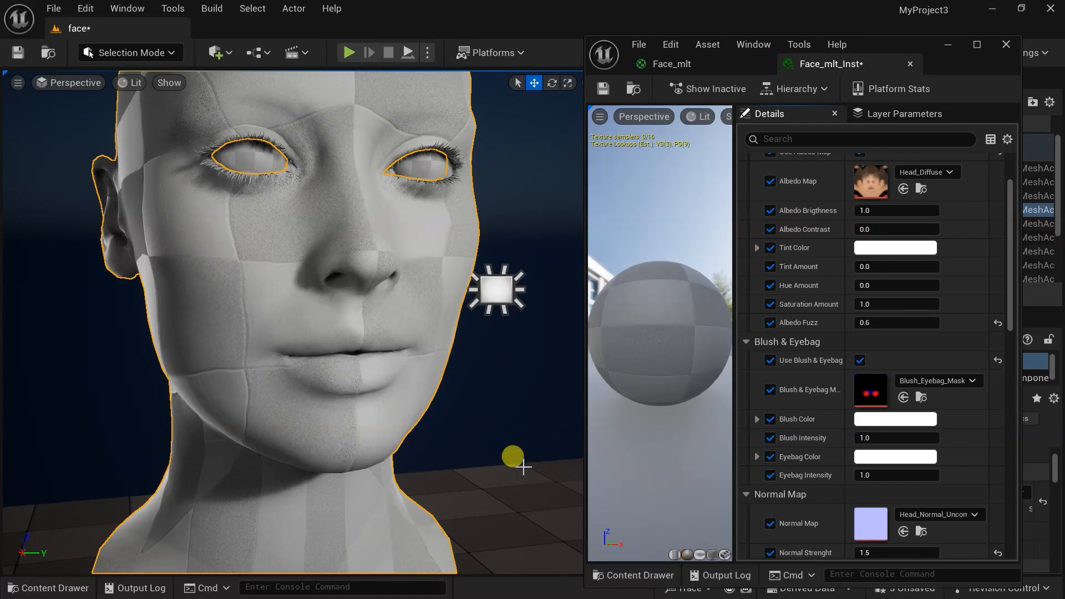
# Step: Set Blush Color to a soft pink and raise Blush Intensity to about 1.22
pyautogui.moveTo(887, 437); pyautogui.dragTo(915, 438)
pyautogui.click(894, 419)
pyautogui.moveTo(715, 341); pyautogui.dragTo(743, 350)
pyautogui.moveTo(808, 344); pyautogui.dragTo(809, 318)
pyautogui.click(795, 573)
pyautogui.moveTo(877, 438); pyautogui.dragTo(902, 439)
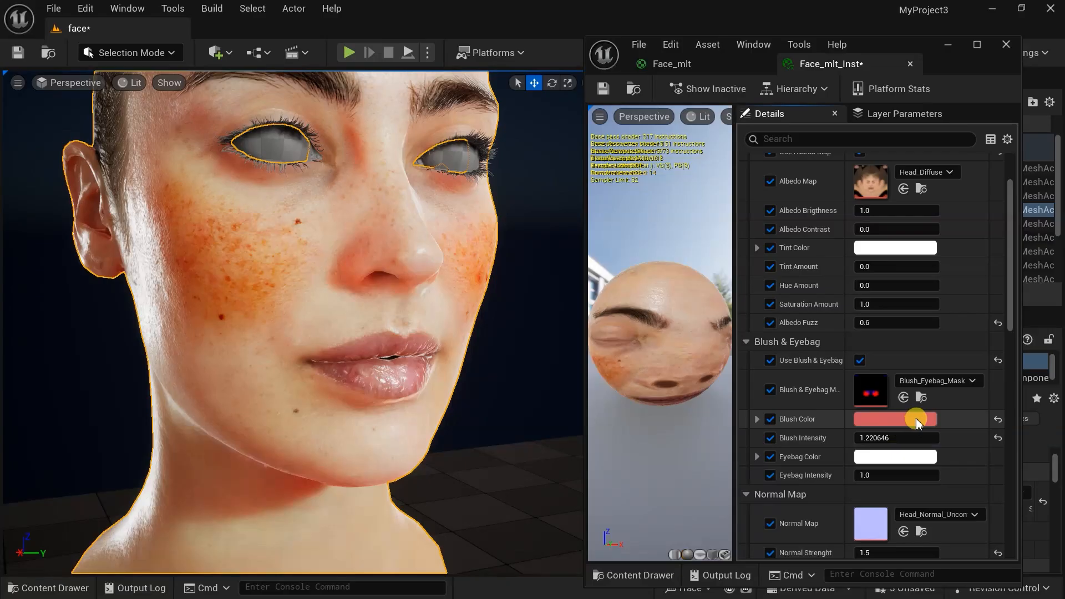
pyautogui.click(918, 419)
pyautogui.moveTo(722, 332); pyautogui.dragTo(735, 333)
pyautogui.click(801, 575)
# Step: Set Eyebag Color to a muted purple and Eyebag Intensity to about 1.13, and check the face from another angle
pyautogui.click(896, 456)
pyautogui.click(755, 574)
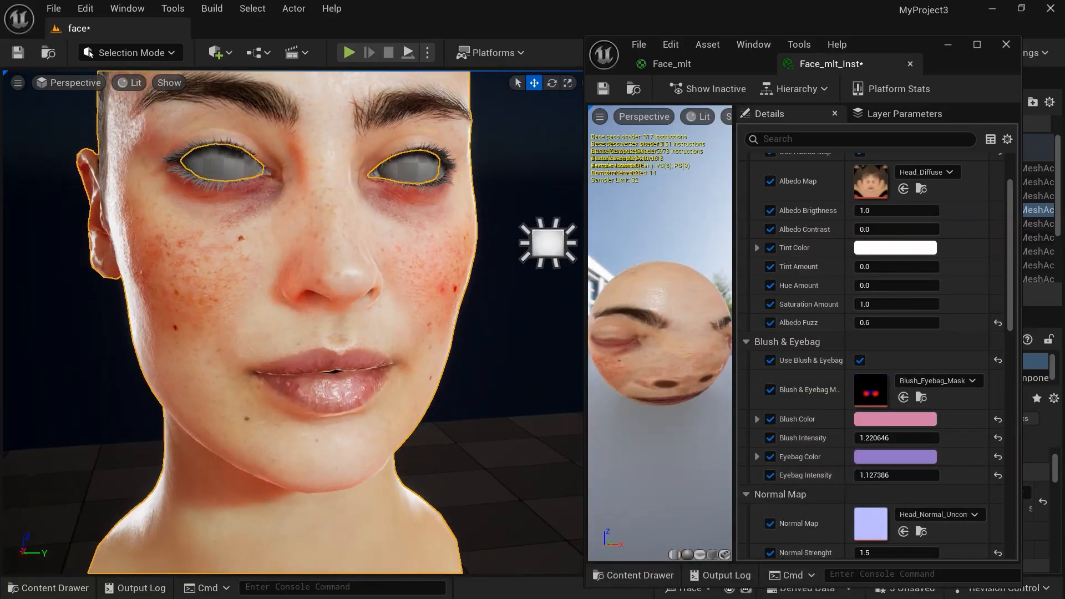
pyautogui.keyDown('alt'); pyautogui.moveTo(333, 244); pyautogui.dragTo(403, 245); pyautogui.keyUp('alt')
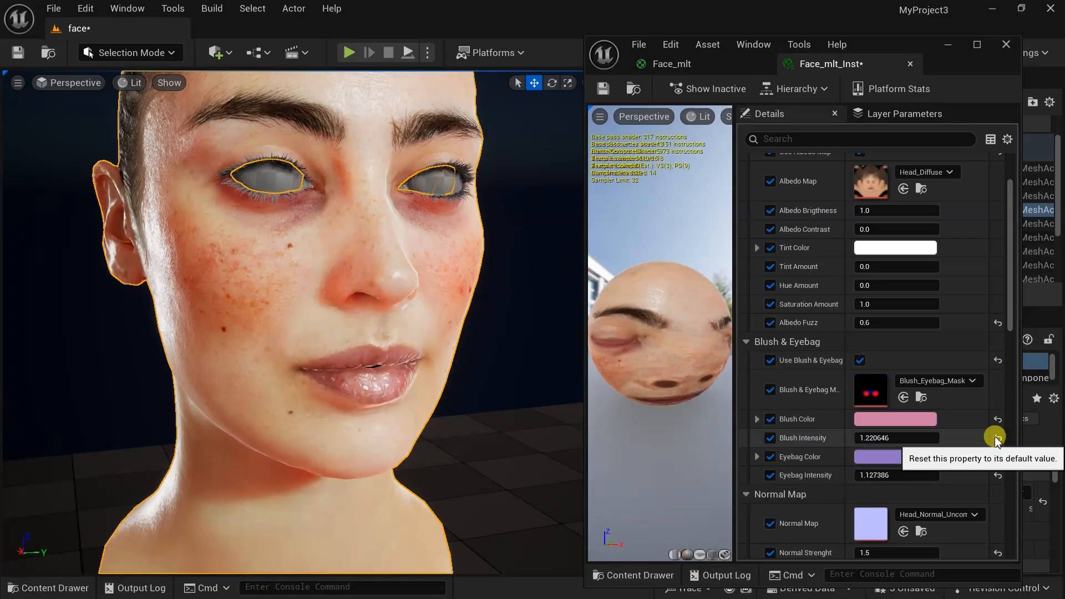
# Step: Turn off Use Blush & Eyebag, save the material instance, and return to the Face_mlt material
pyautogui.click(860, 360)
pyautogui.hotkey('ctrl', 's')
pyautogui.click(672, 63)
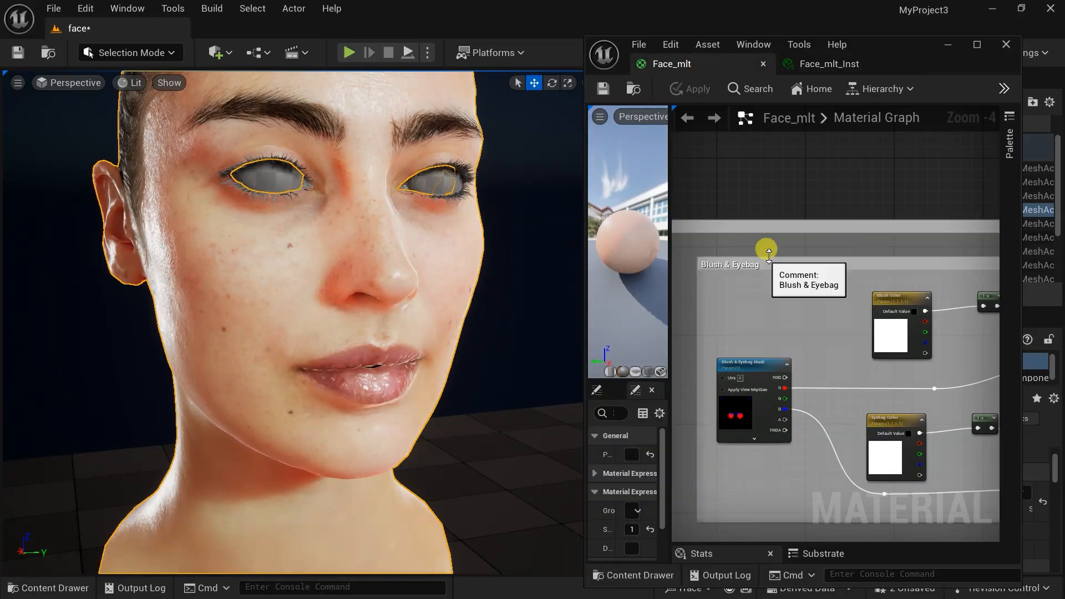
# Step: Review the instance and the complete Face_mlt material graph from the albedo section down through the remaining sections
pyautogui.click(829, 64)
pyautogui.scroll(-4, 1005, 282)
pyautogui.moveTo(1005, 281); pyautogui.dragTo(1036, 359)
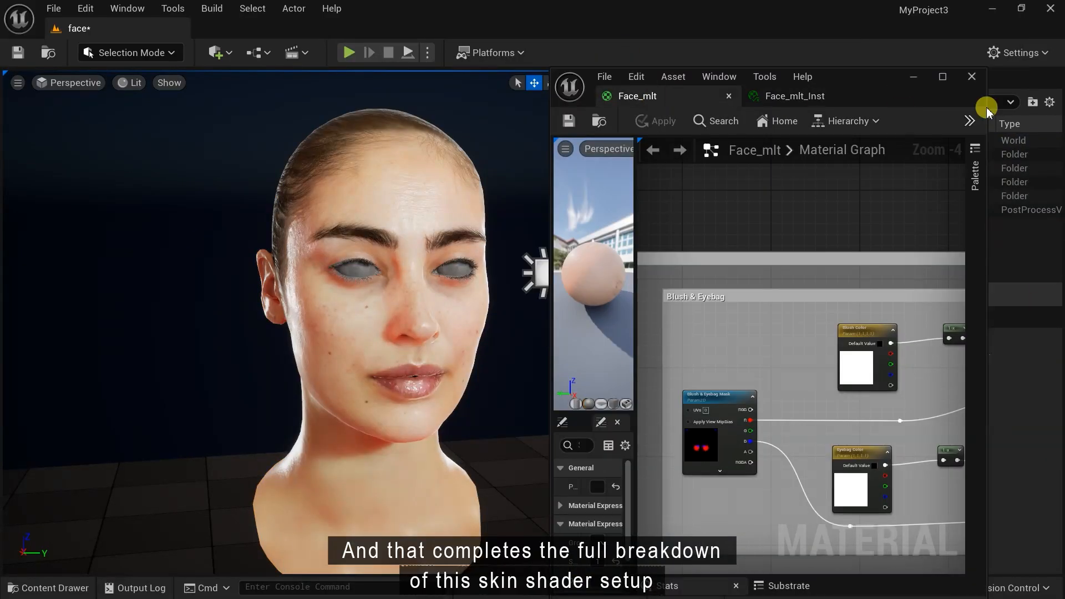
pyautogui.click(942, 77)
pyautogui.scroll(-3, 592, 274)
pyautogui.scroll(-4, 604, 357)
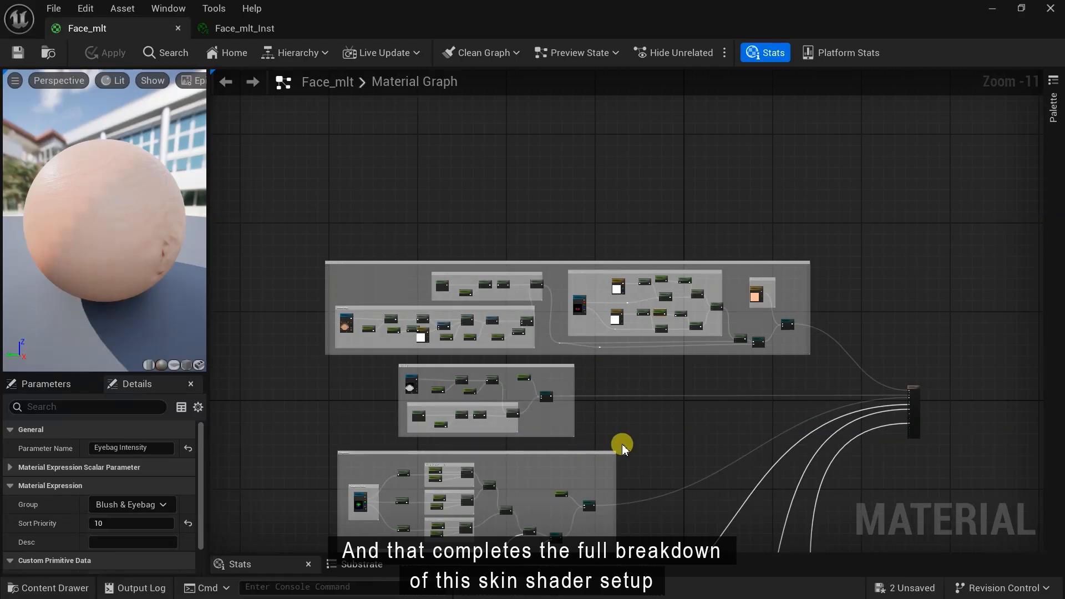
pyautogui.scroll(-1, 622, 444)
pyautogui.moveTo(622, 445); pyautogui.dragTo(694, 242, button='right')
pyautogui.moveTo(744, 453); pyautogui.dragTo(708, 228, button='right')
pyautogui.moveTo(678, 313); pyautogui.dragTo(652, 514, button='right')
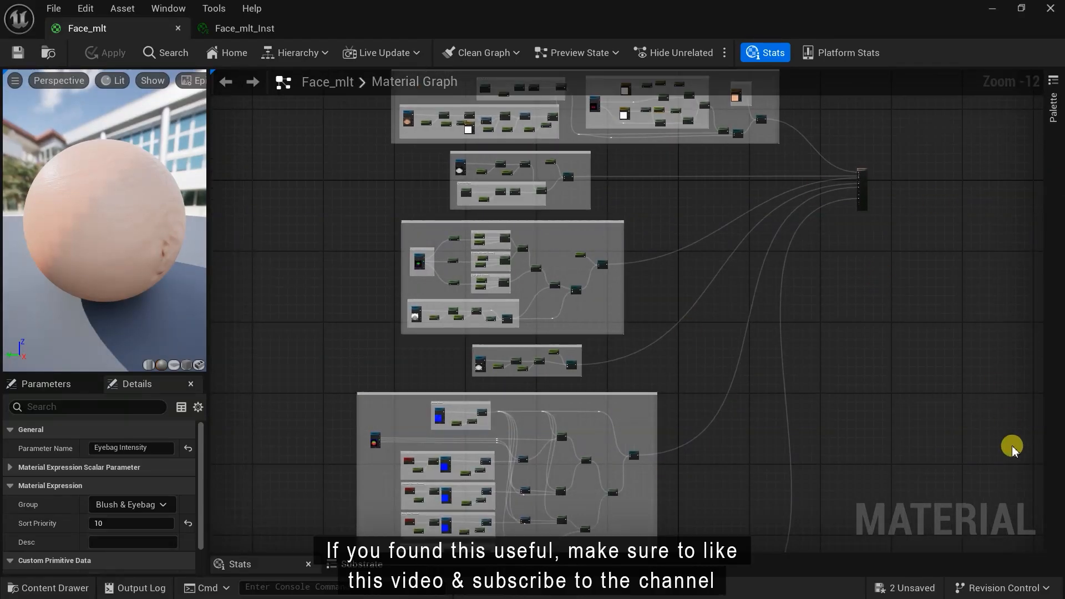